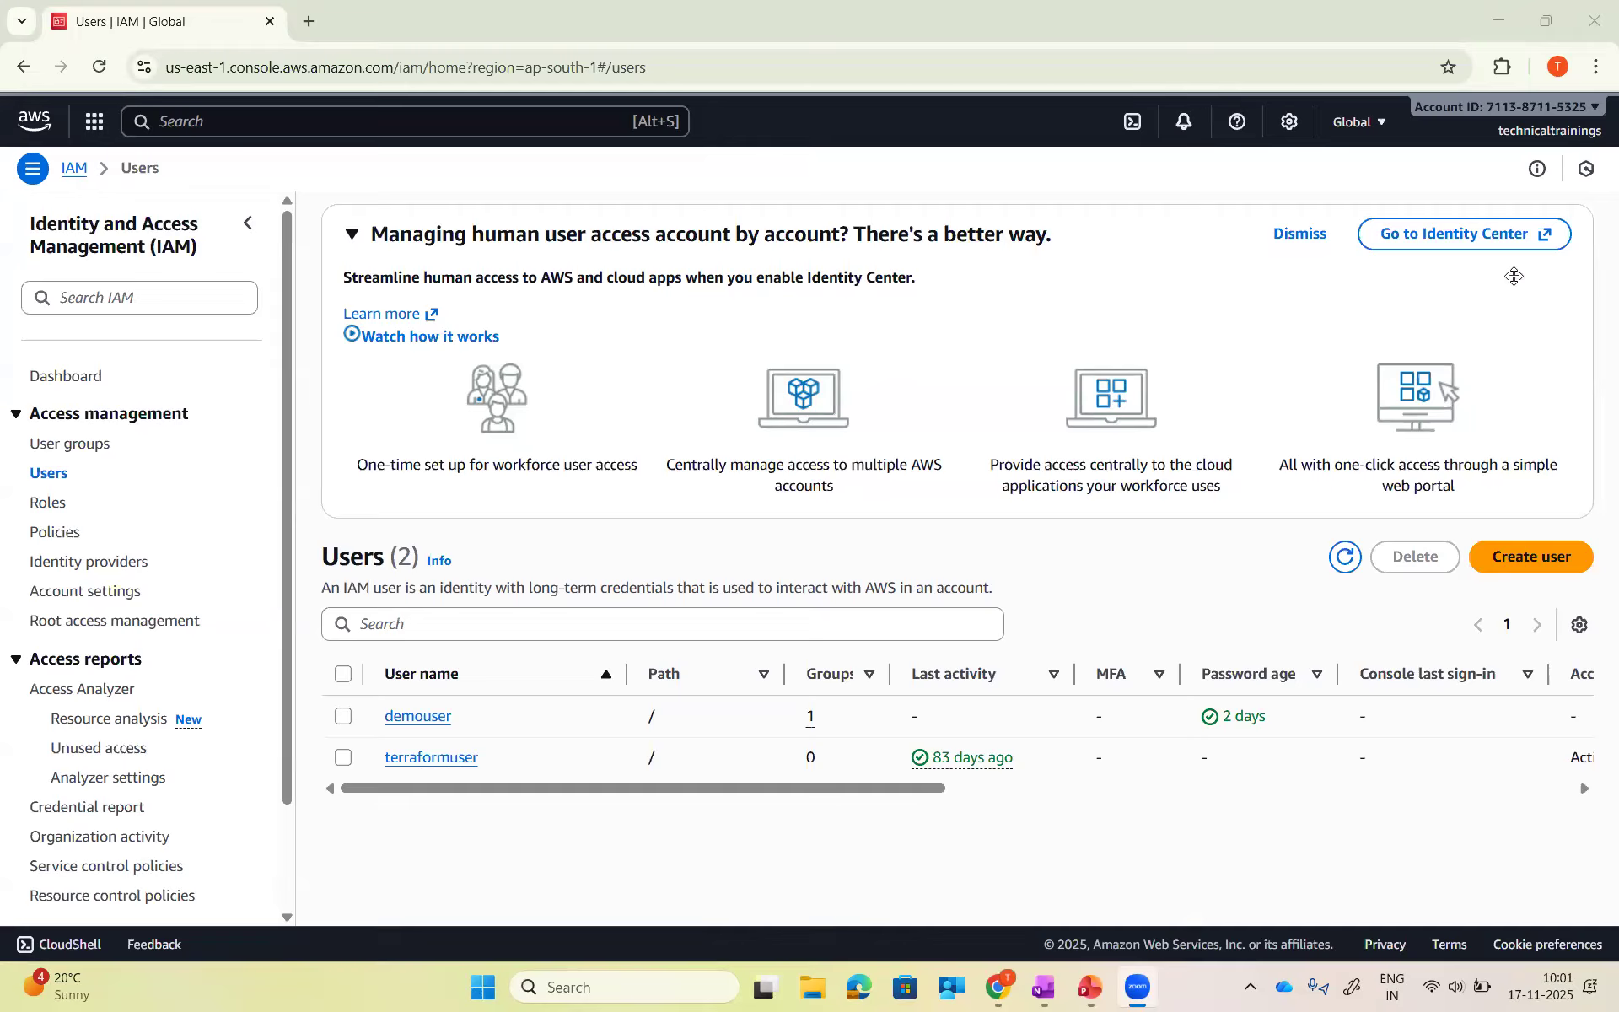
- Open a Chrome Incognito window, minimize it, and view demouser's IAM details page
{"action": "left_click", "coordinate": [1597, 67]}
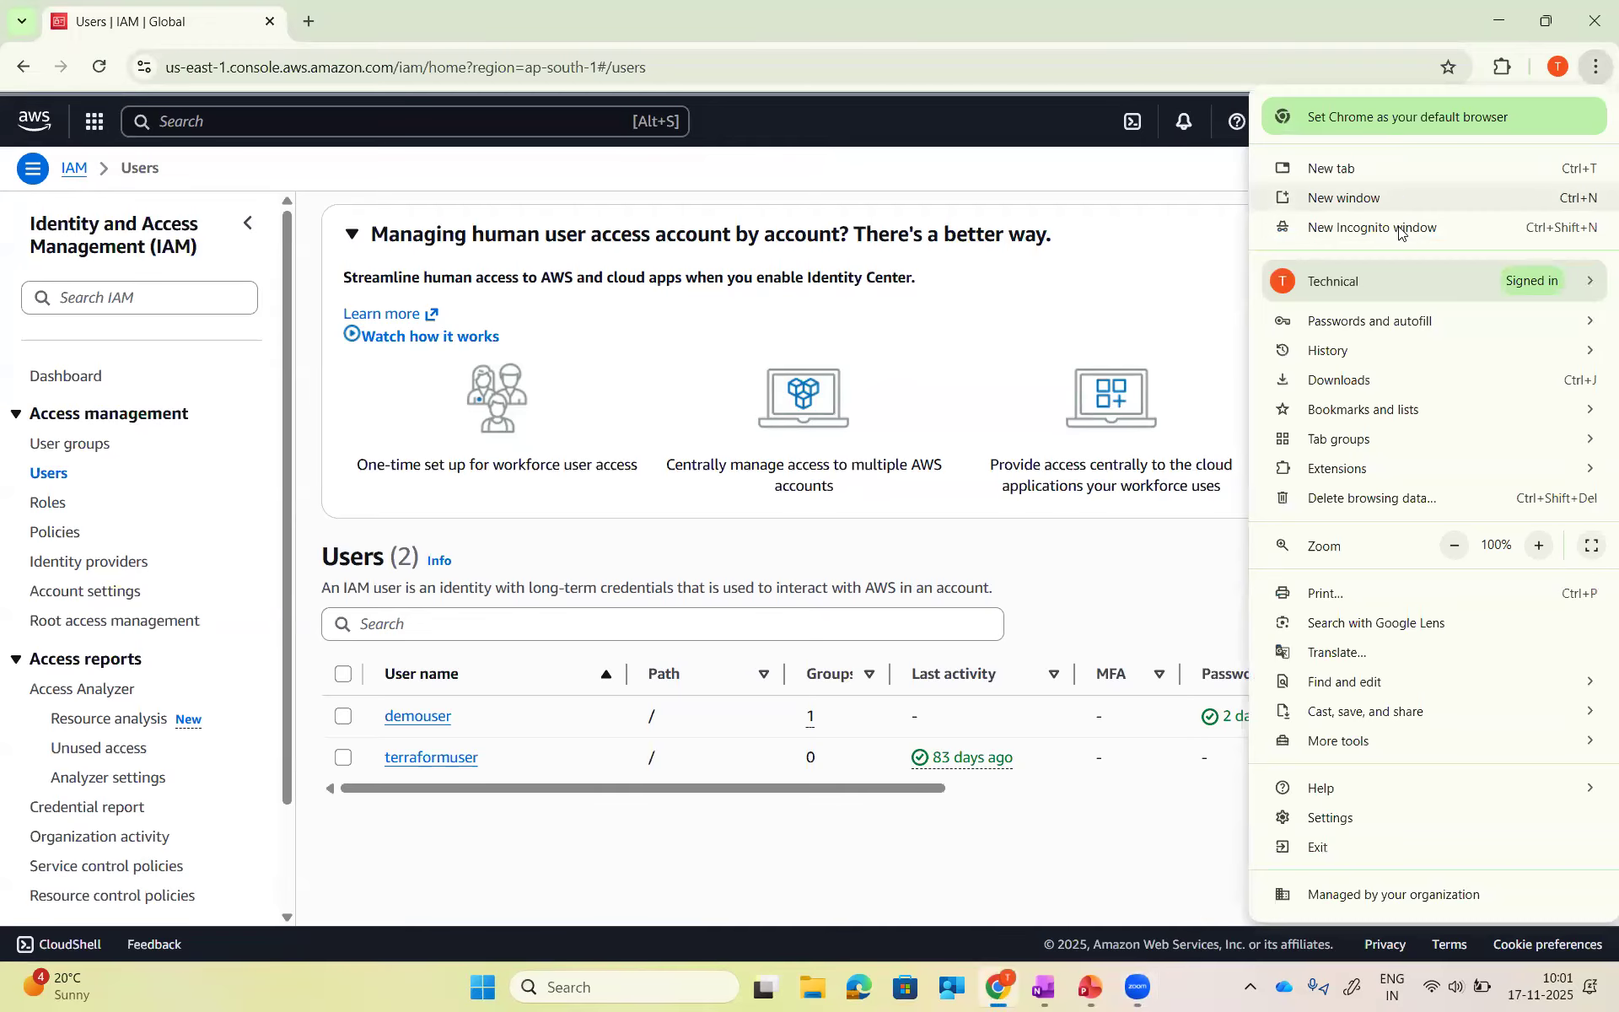
{"action": "left_click", "coordinate": [1467, 226]}
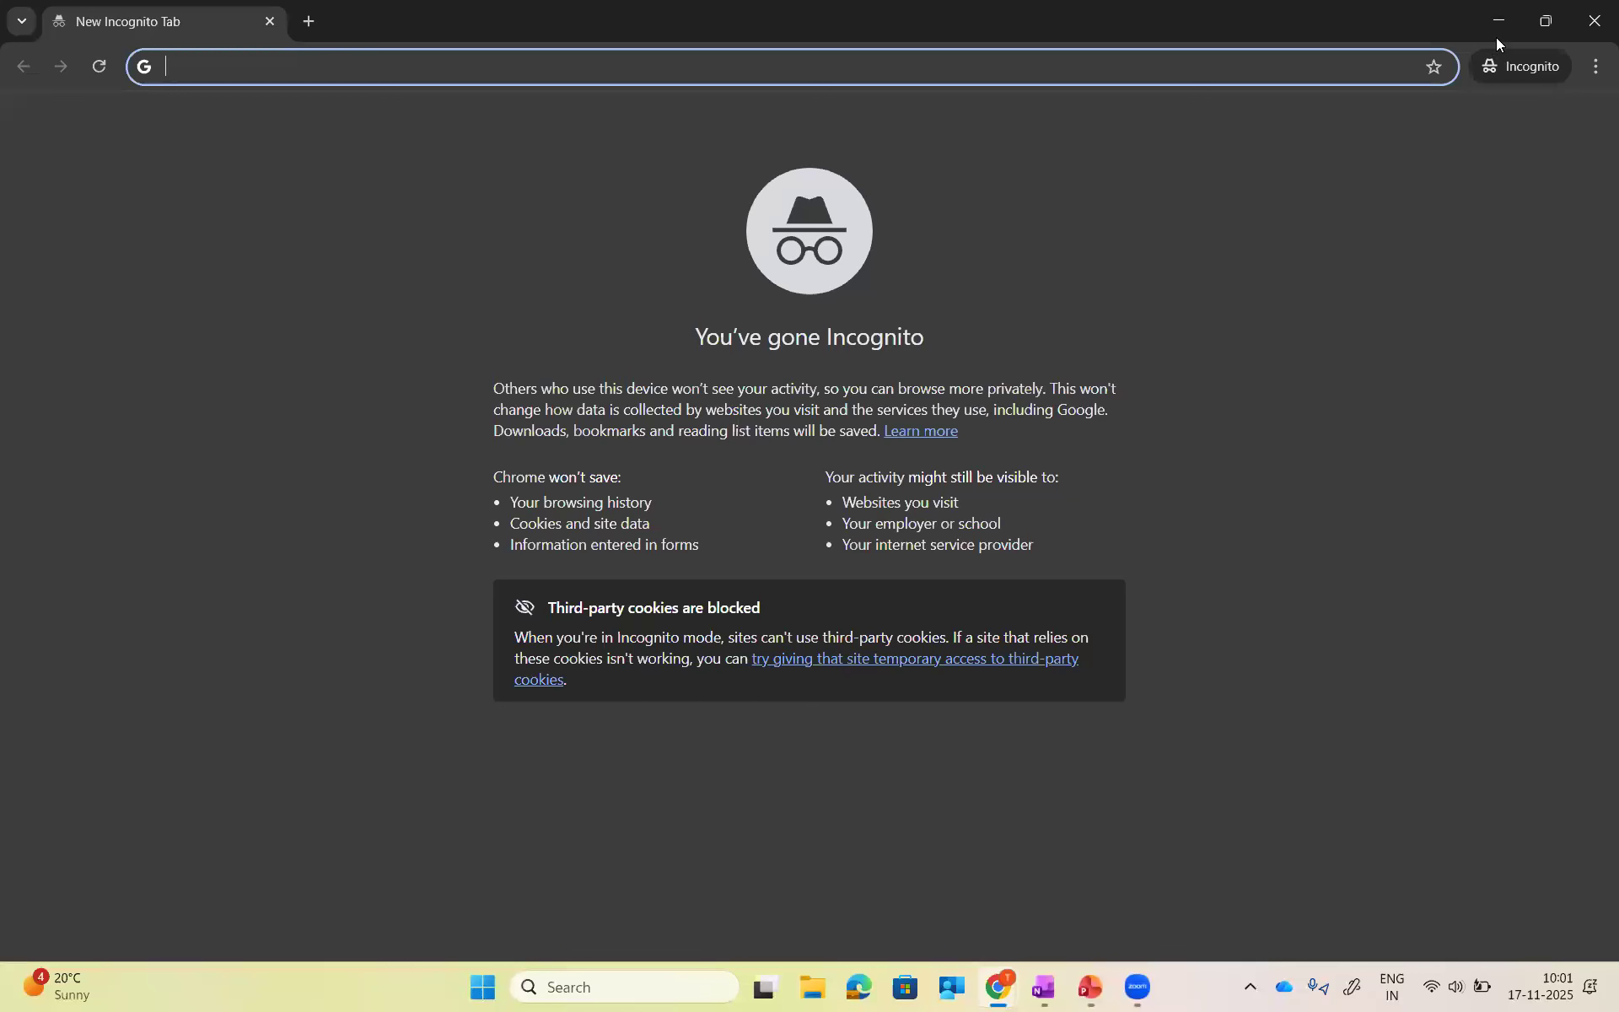
{"action": "key", "text": "super+Down"}
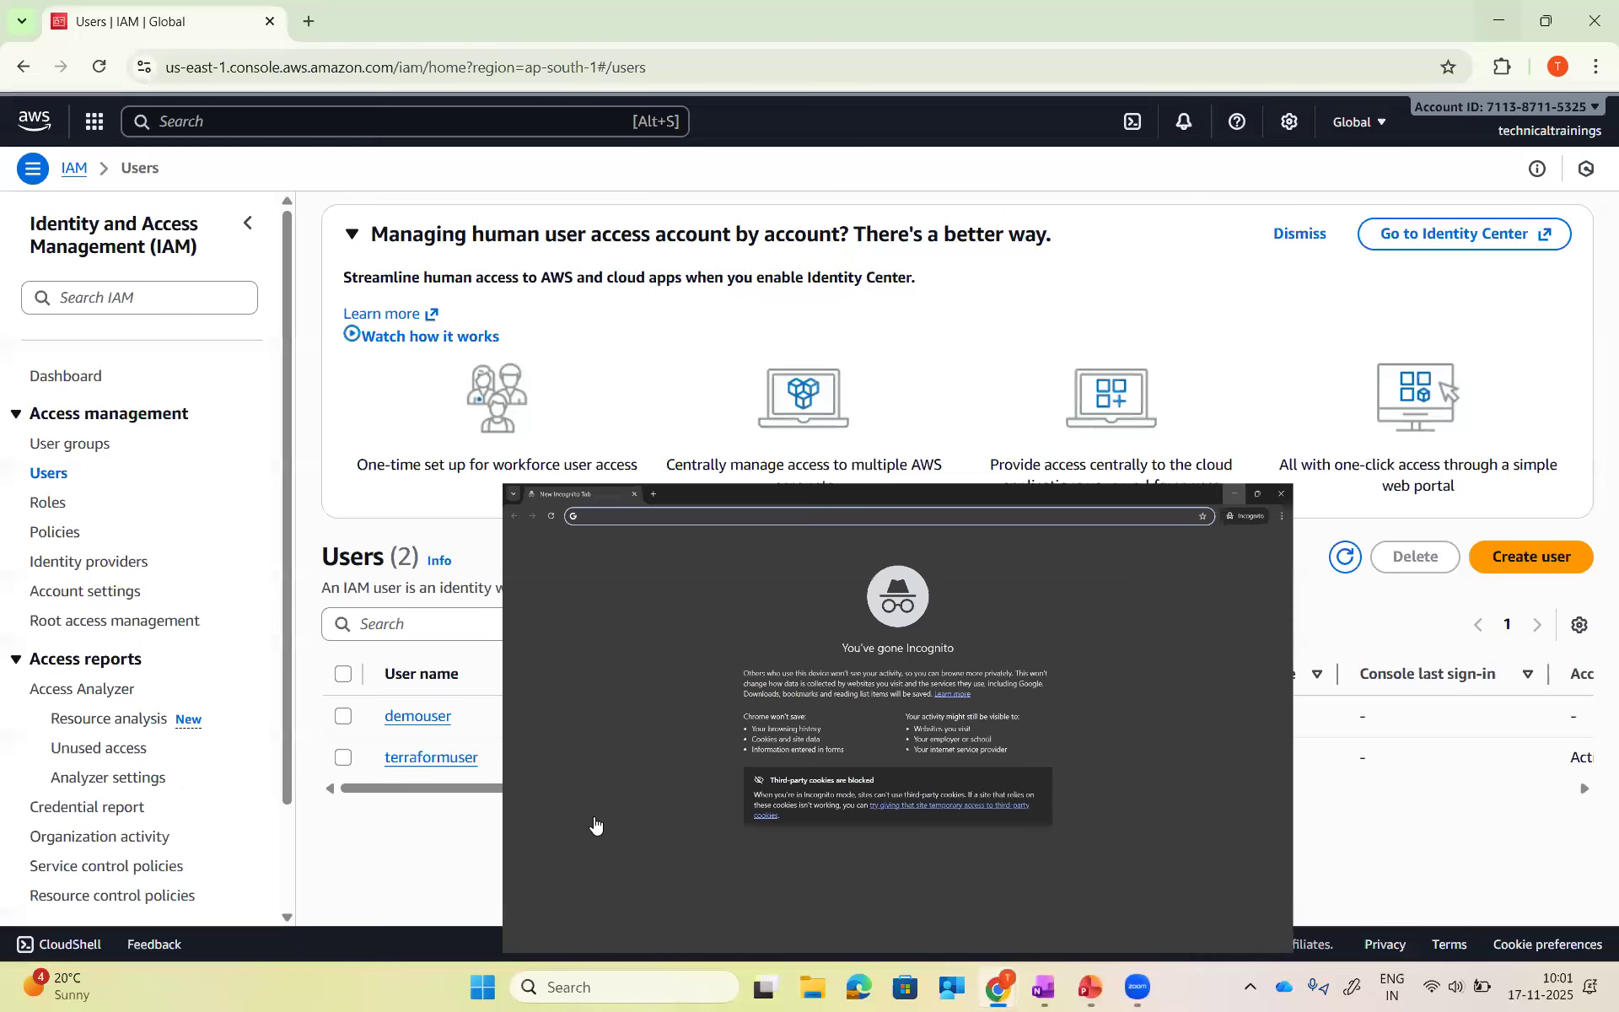
{"action": "left_click", "coordinate": [422, 717]}
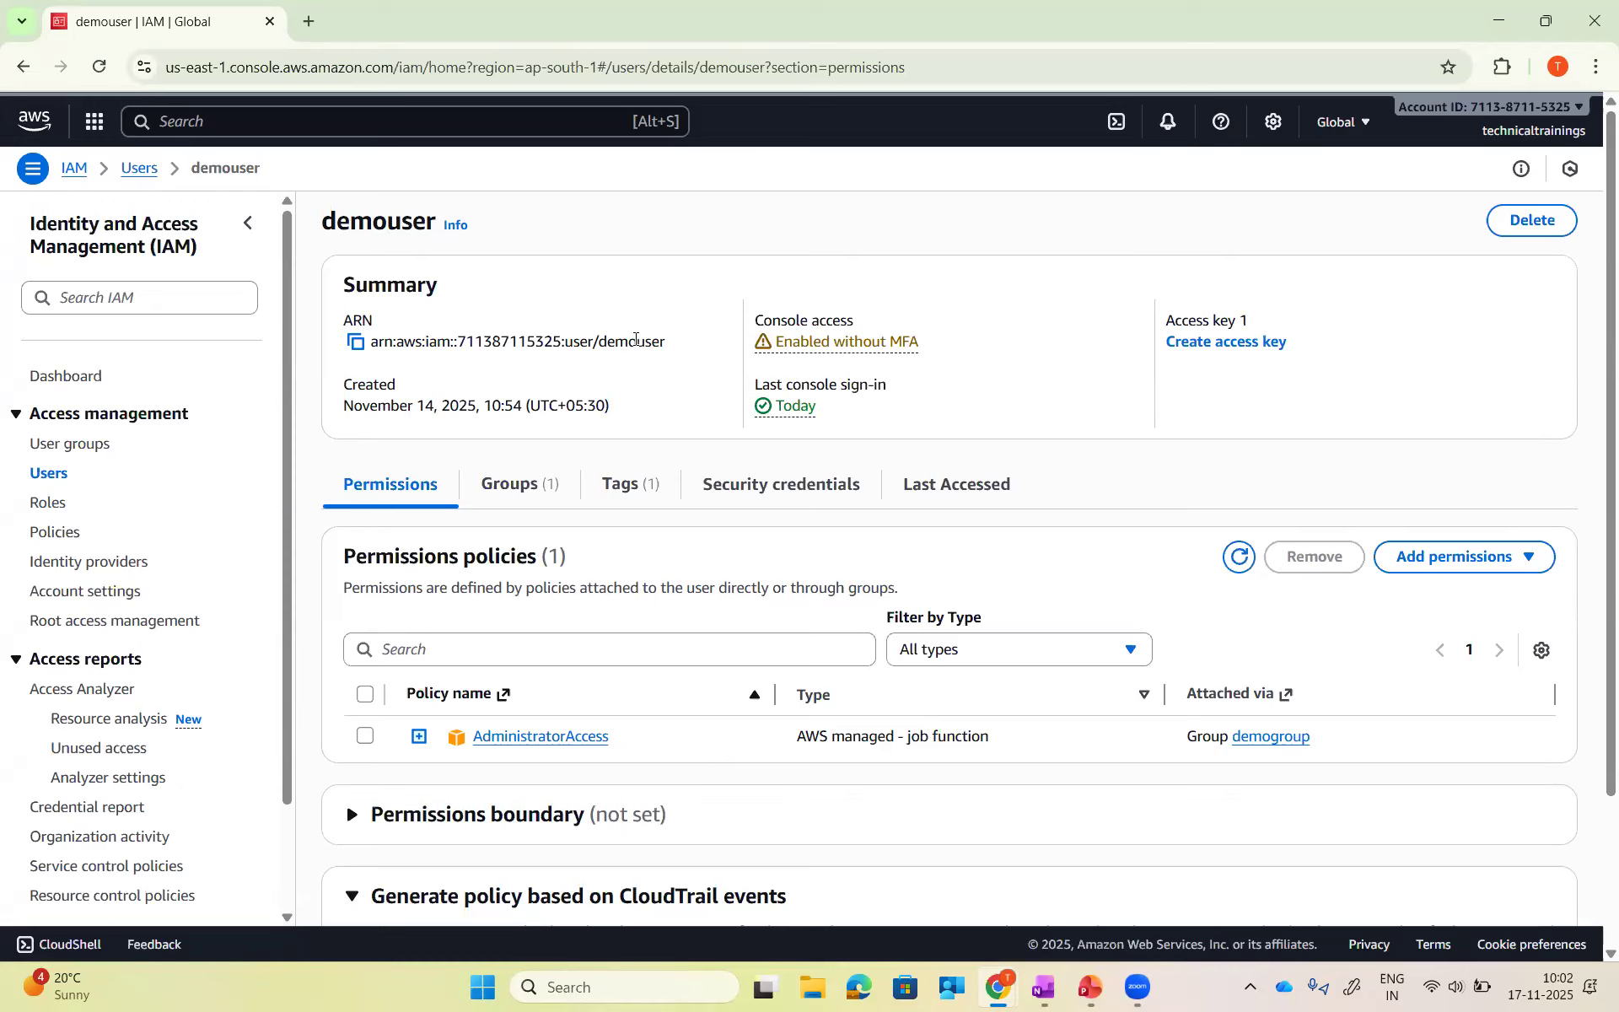
{"action": "left_click_drag", "start_coordinate": [665, 342], "coordinate": [374, 339]}
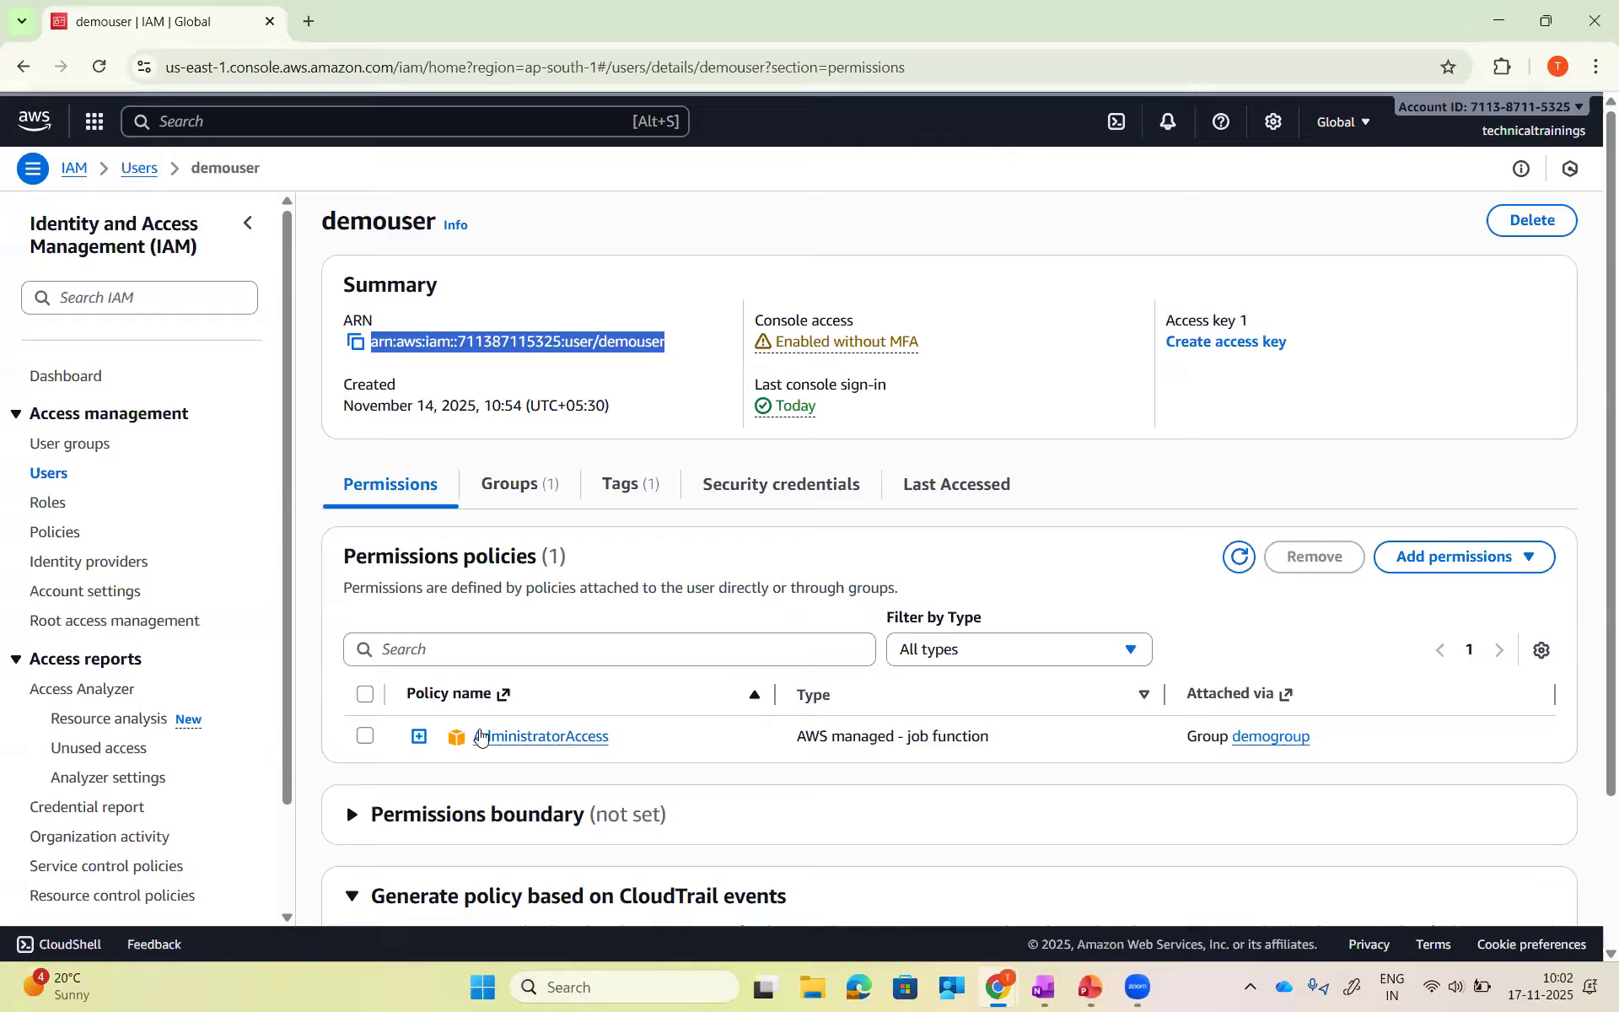
{"action": "left_click", "coordinate": [531, 486]}
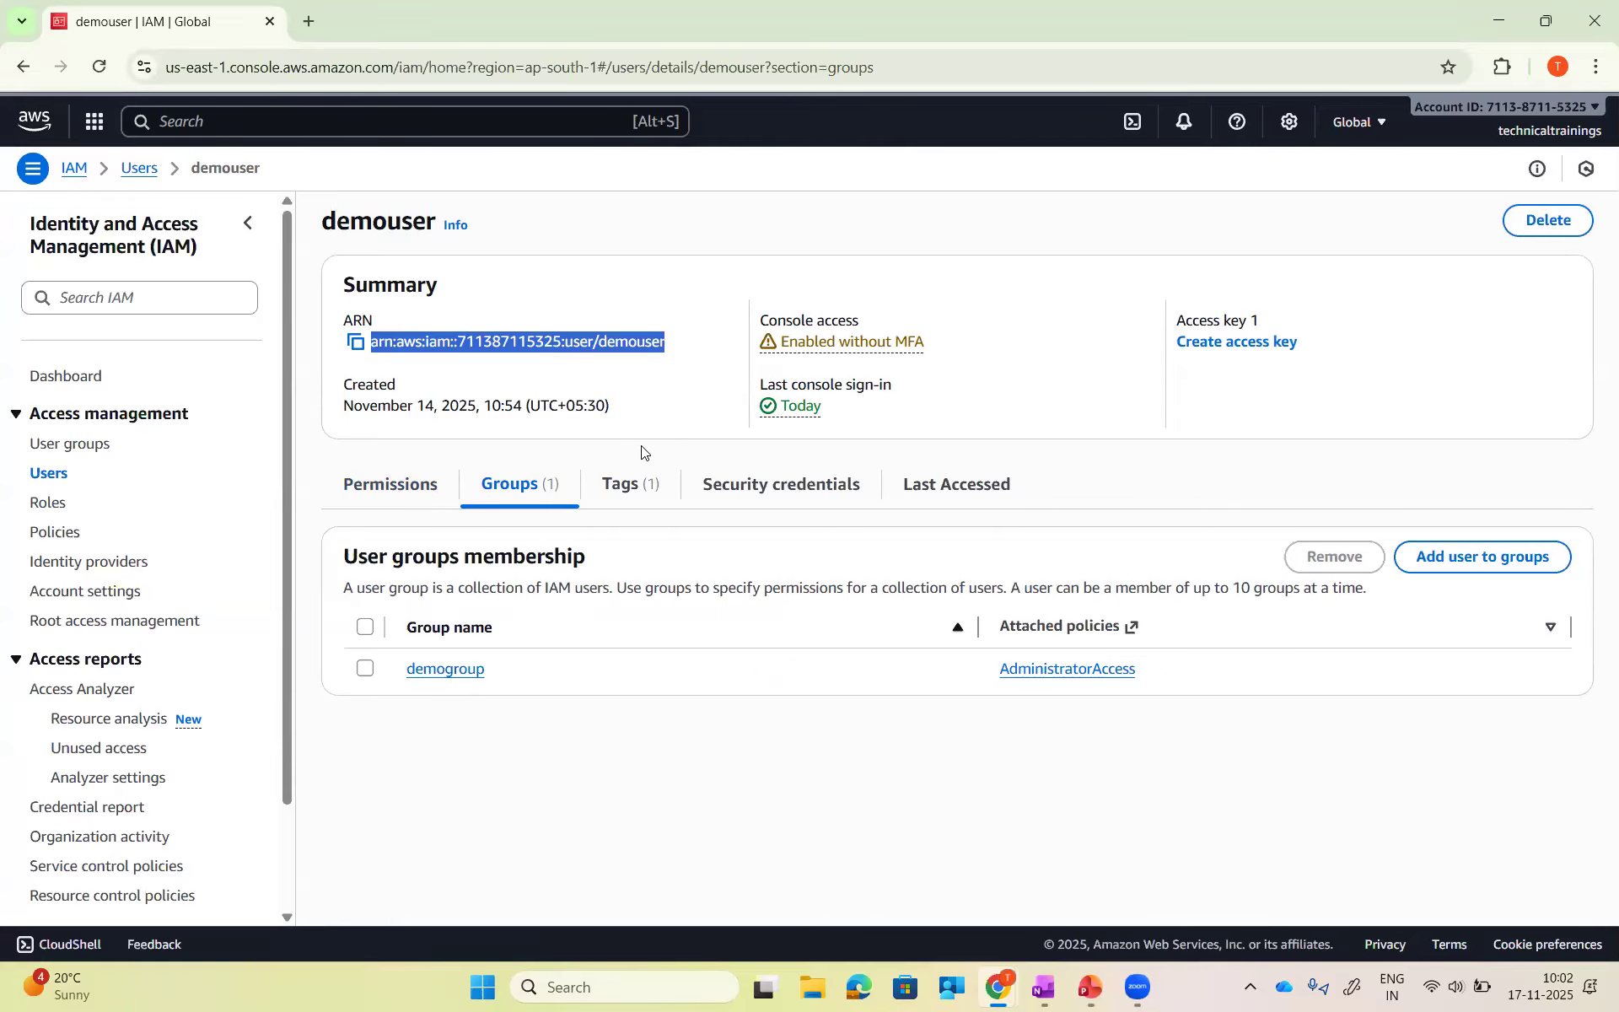
{"action": "left_click", "coordinate": [632, 488]}
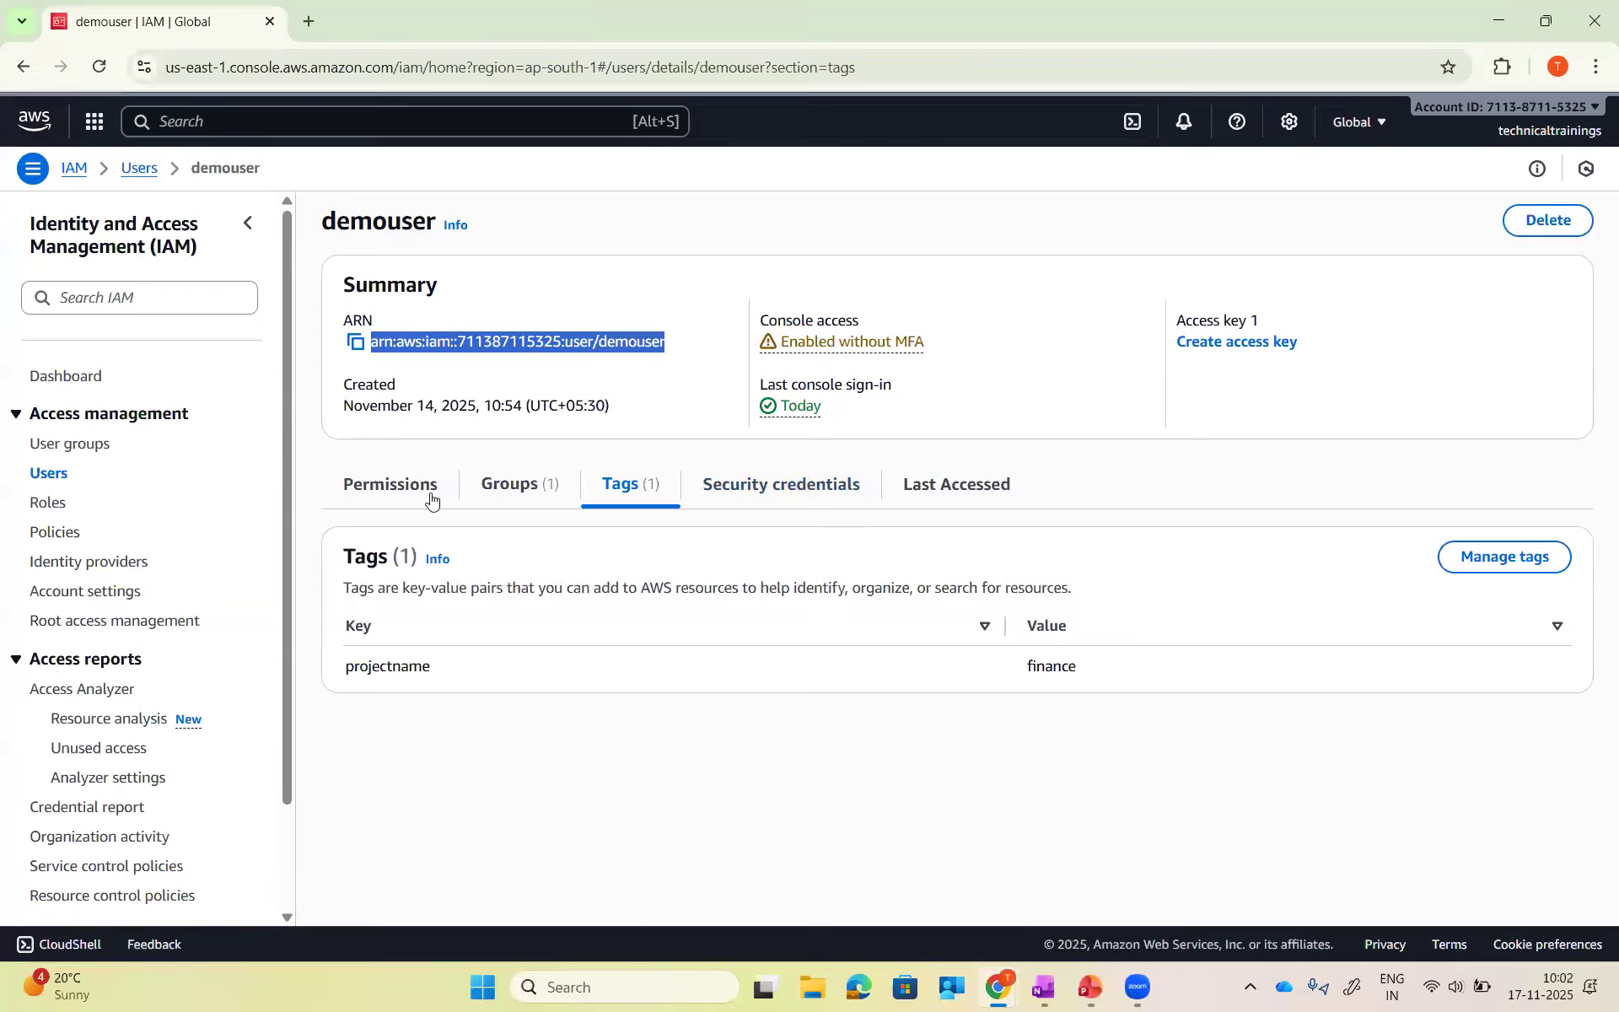
{"action": "left_click", "coordinate": [386, 494]}
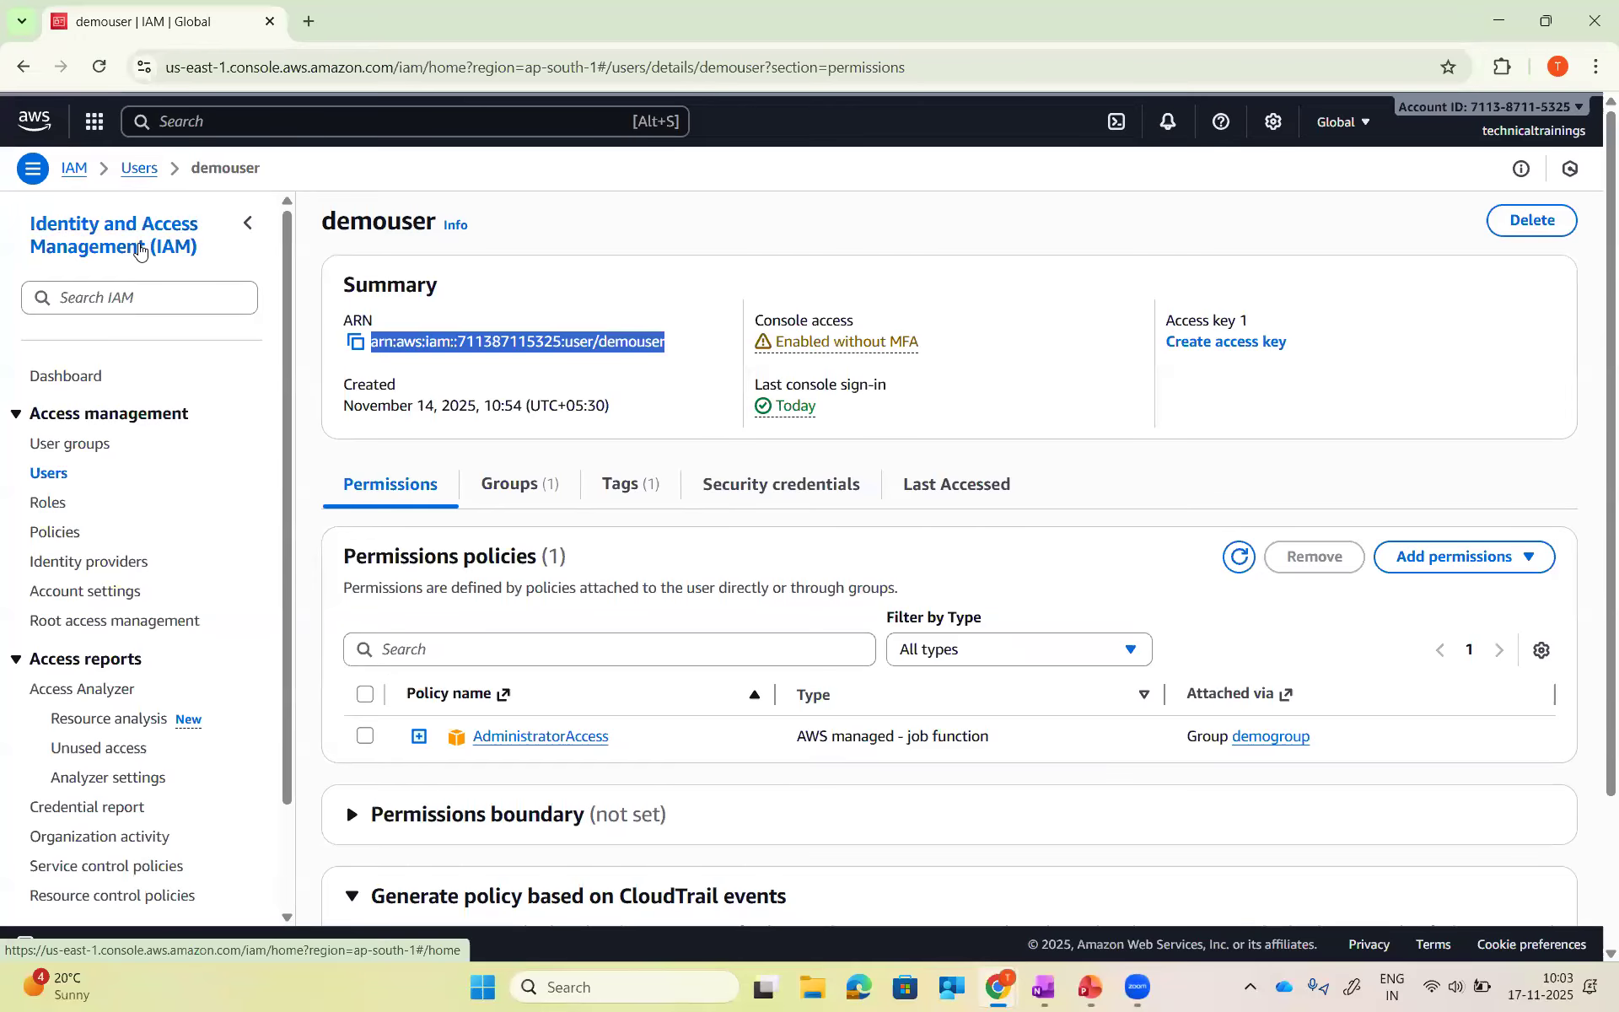
- Go to the IAM Dashboard and highlight the account's sign-in URL for IAM users
{"action": "left_click", "coordinate": [181, 248]}
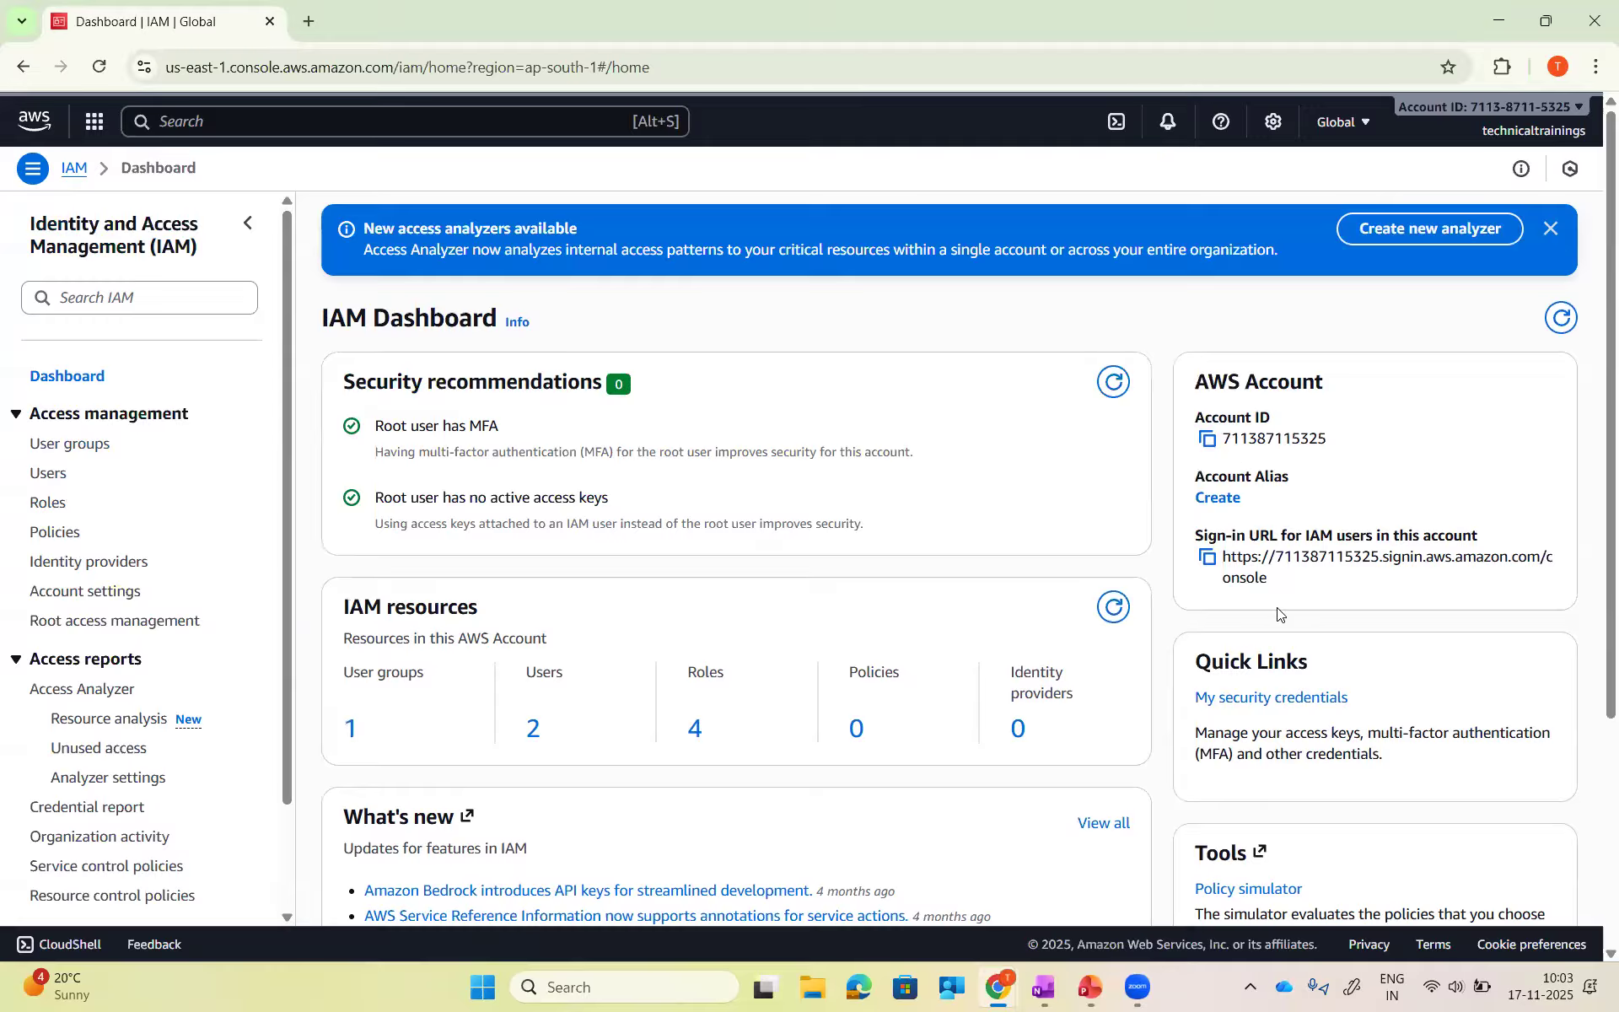
{"action": "left_click_drag", "start_coordinate": [1199, 535], "coordinate": [1424, 535]}
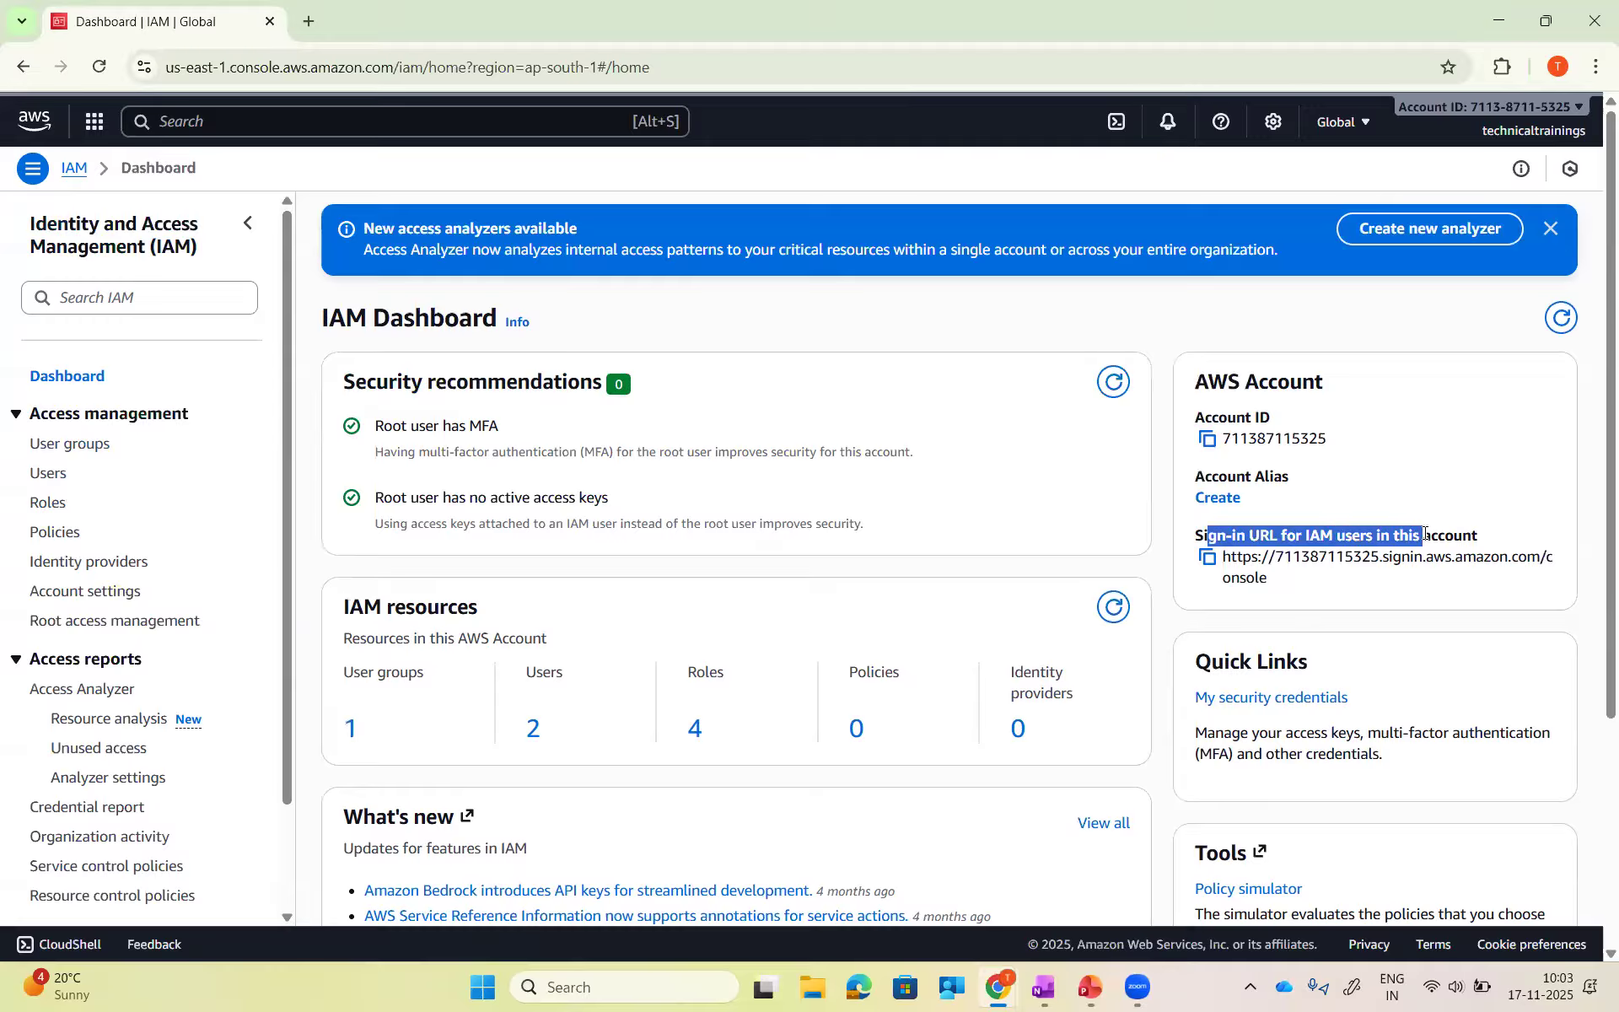
{"action": "left_click", "coordinate": [1414, 510]}
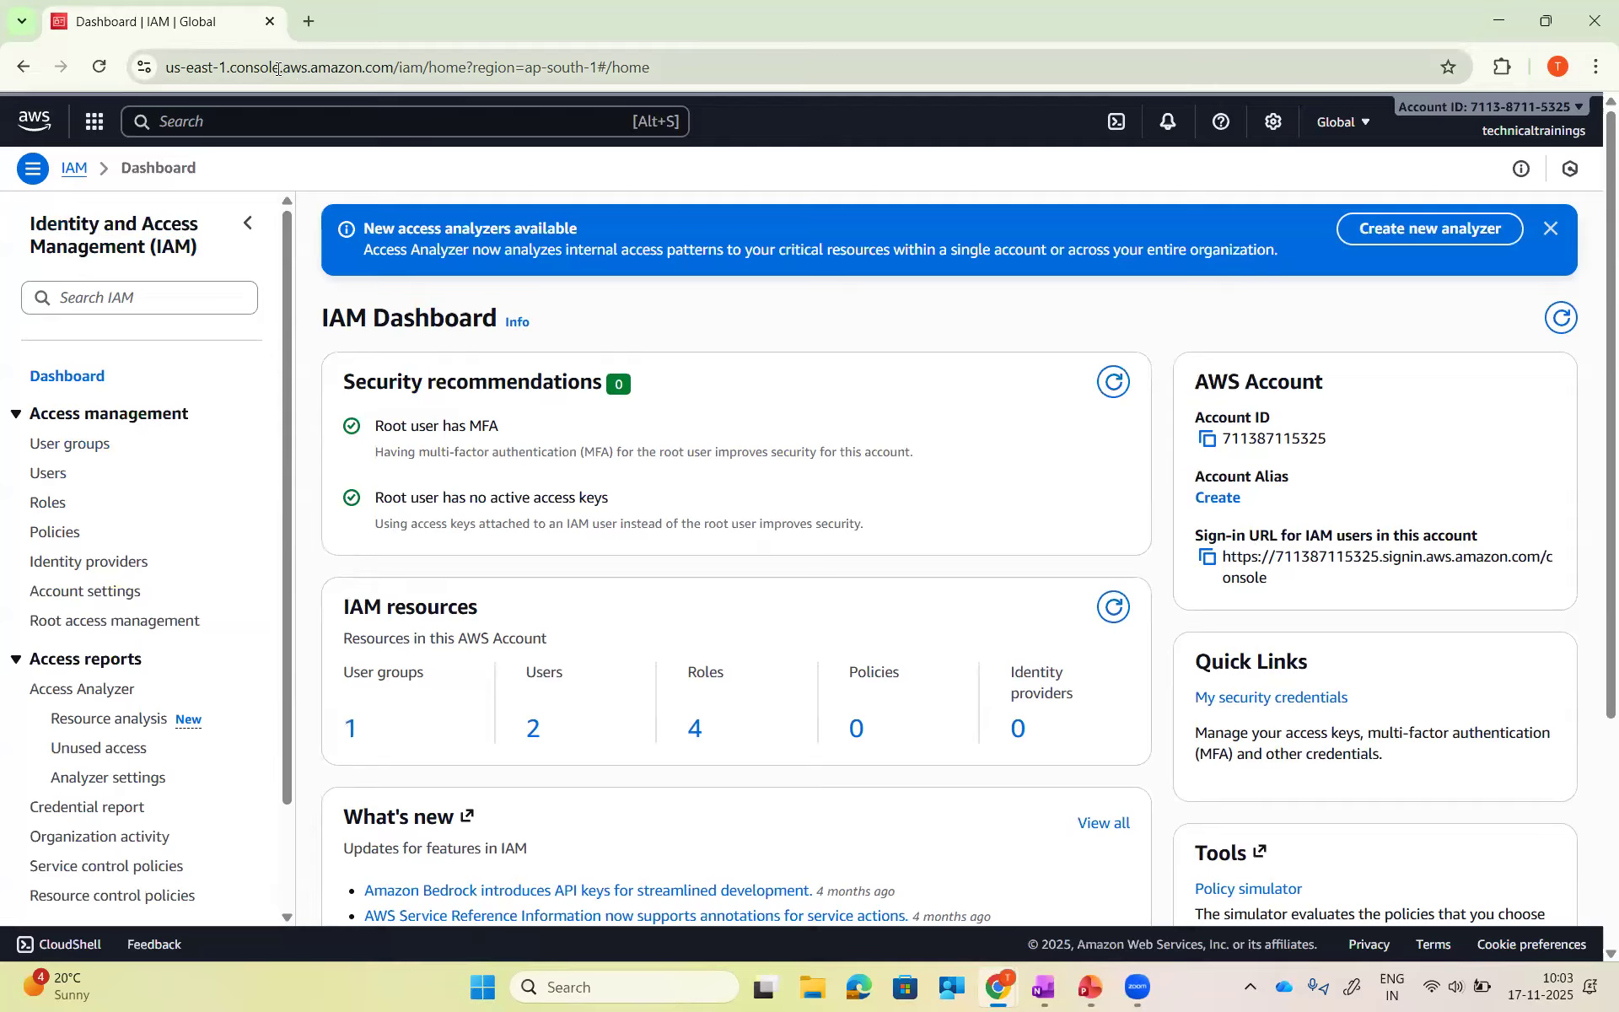
{"action": "left_click_drag", "start_coordinate": [225, 67], "coordinate": [395, 66]}
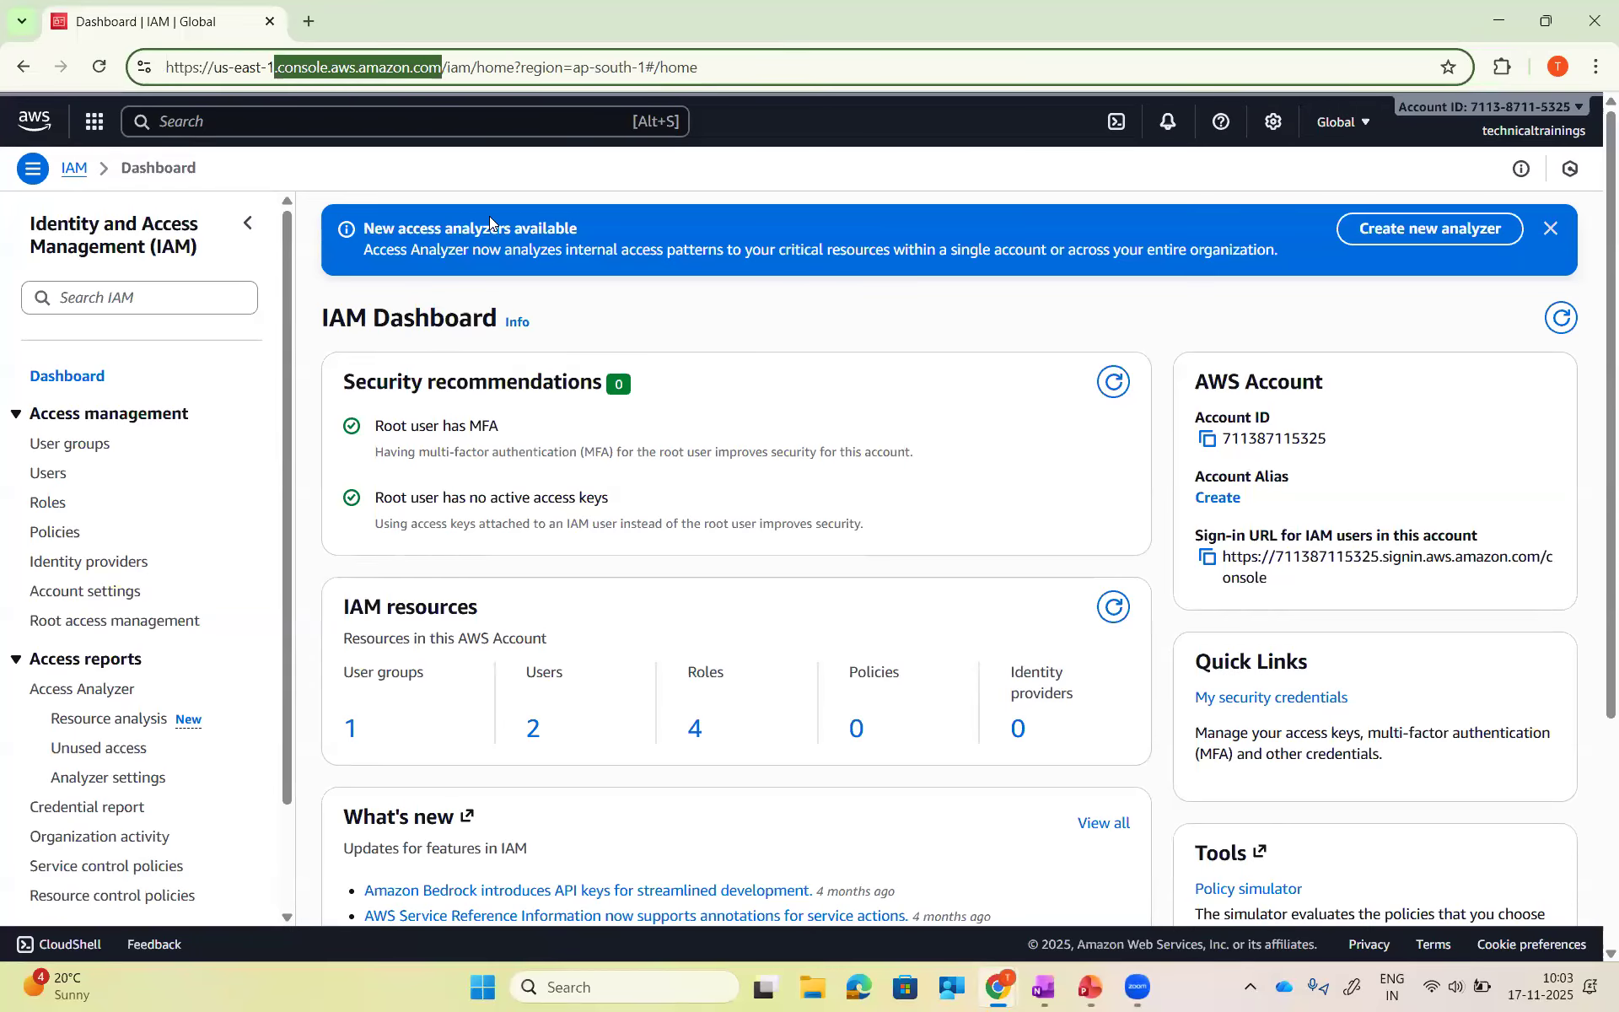
{"action": "left_click", "coordinate": [1368, 599]}
{"action": "left_click_drag", "start_coordinate": [1294, 592], "coordinate": [1224, 556]}
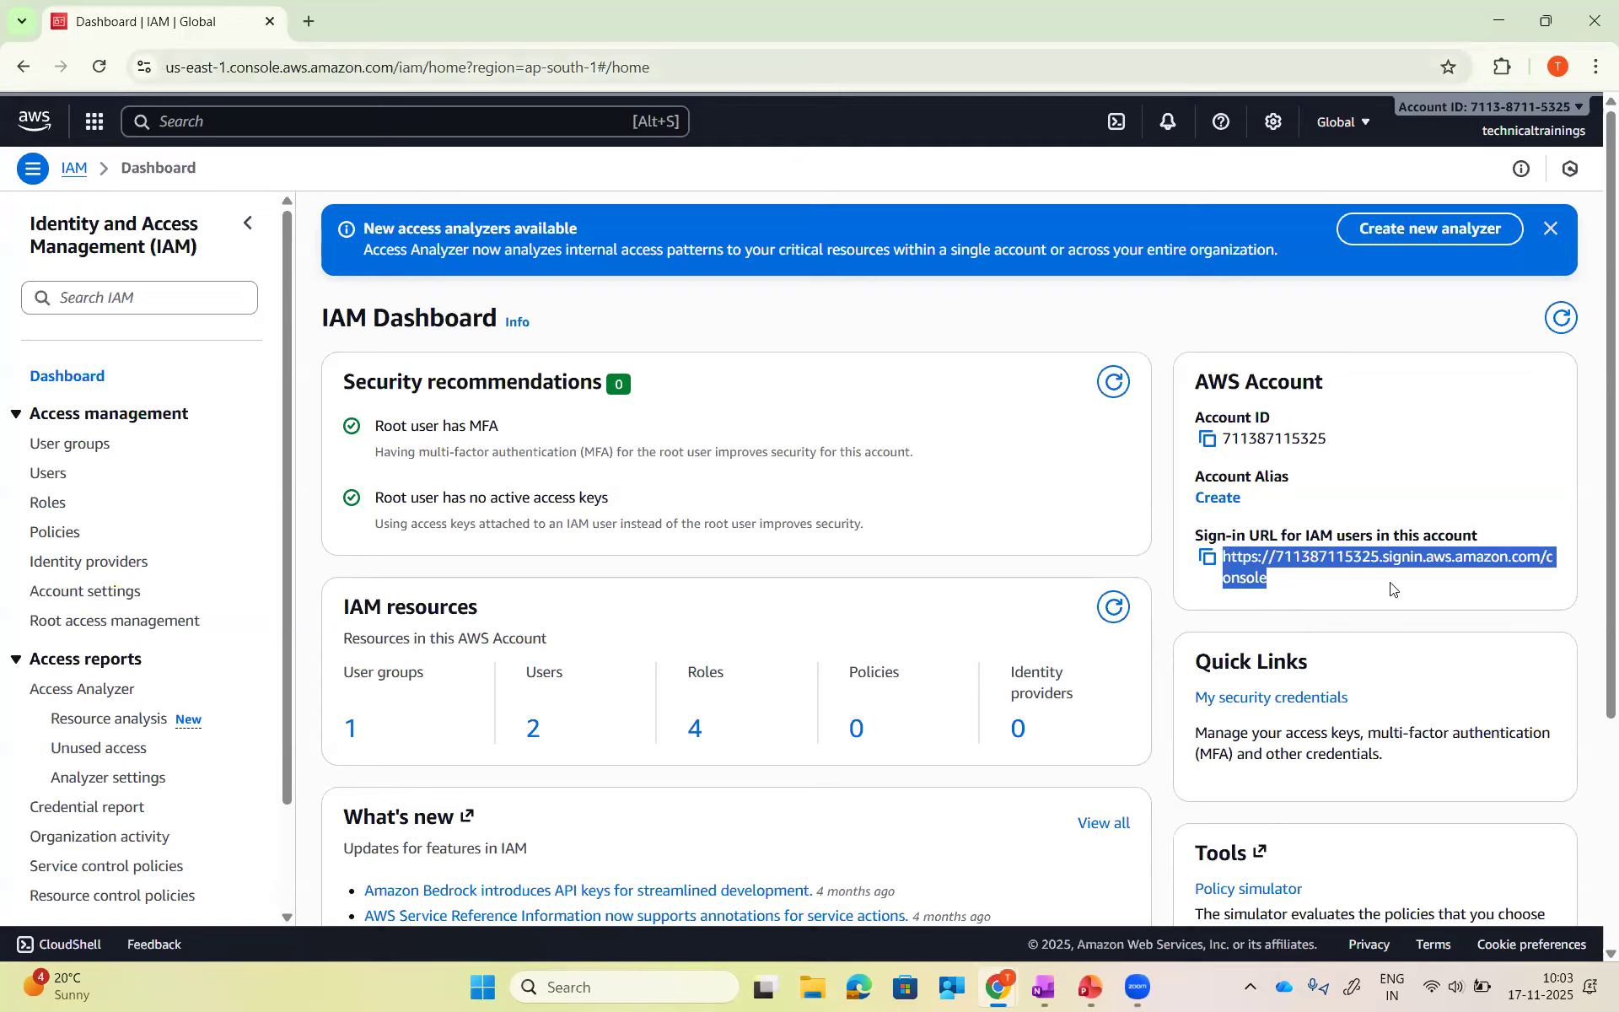
{"action": "left_click", "coordinate": [1401, 469]}
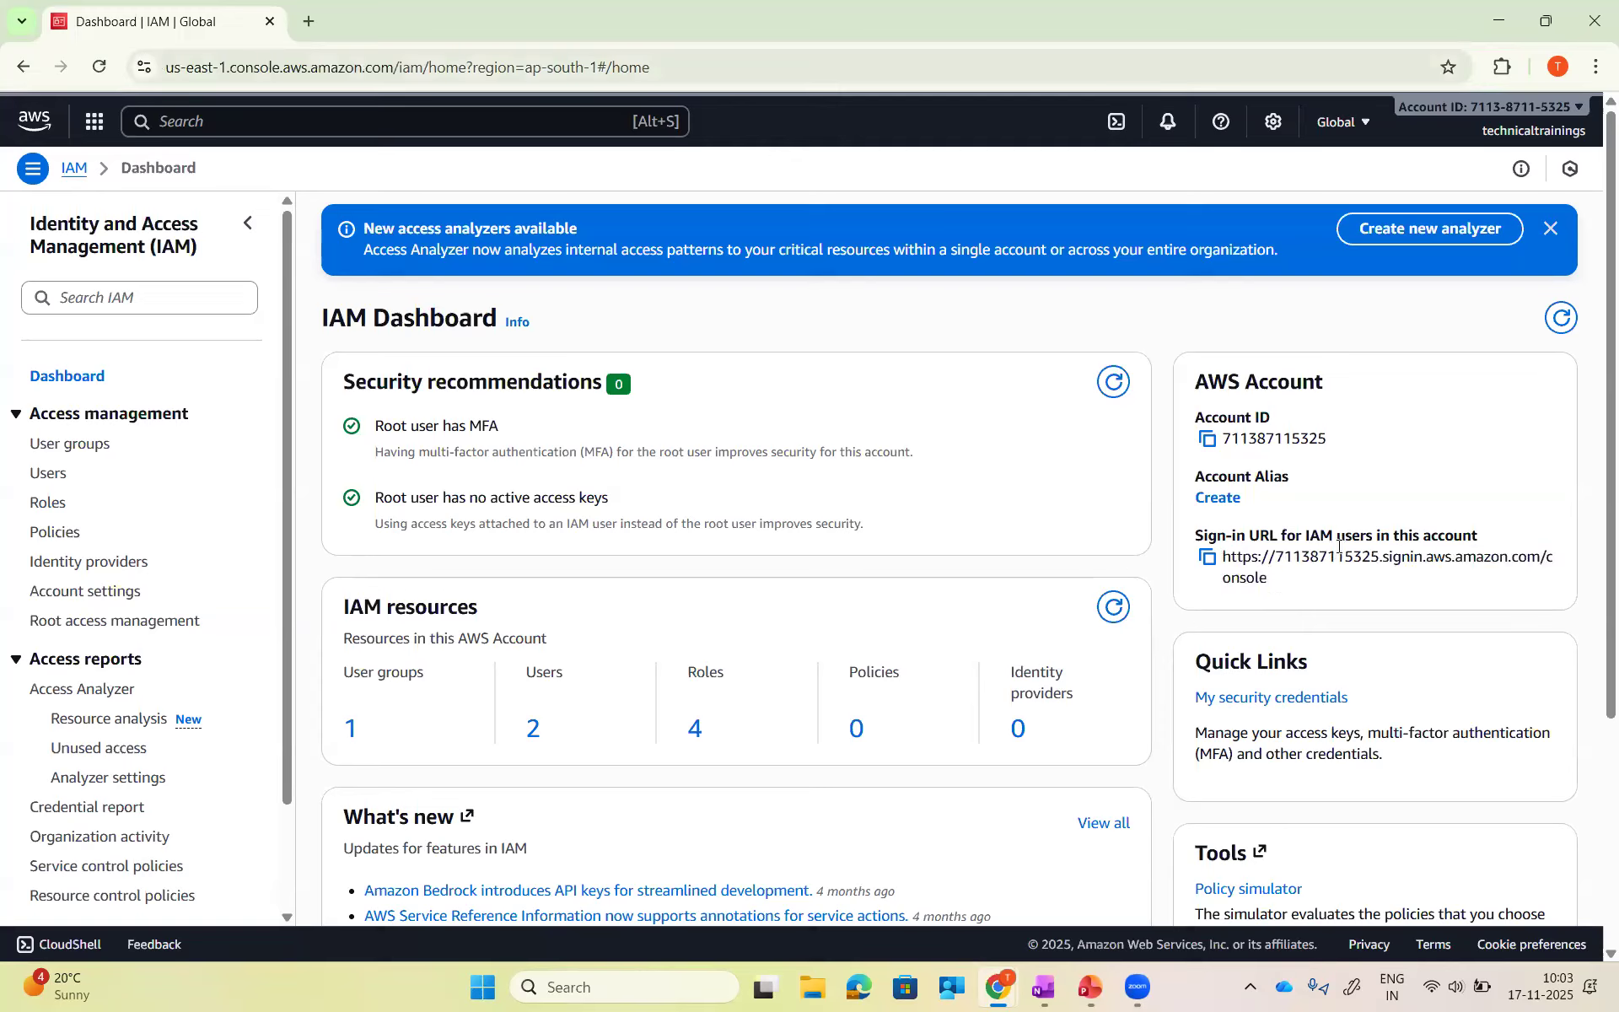
{"action": "left_click_drag", "start_coordinate": [1290, 590], "coordinate": [1219, 558]}
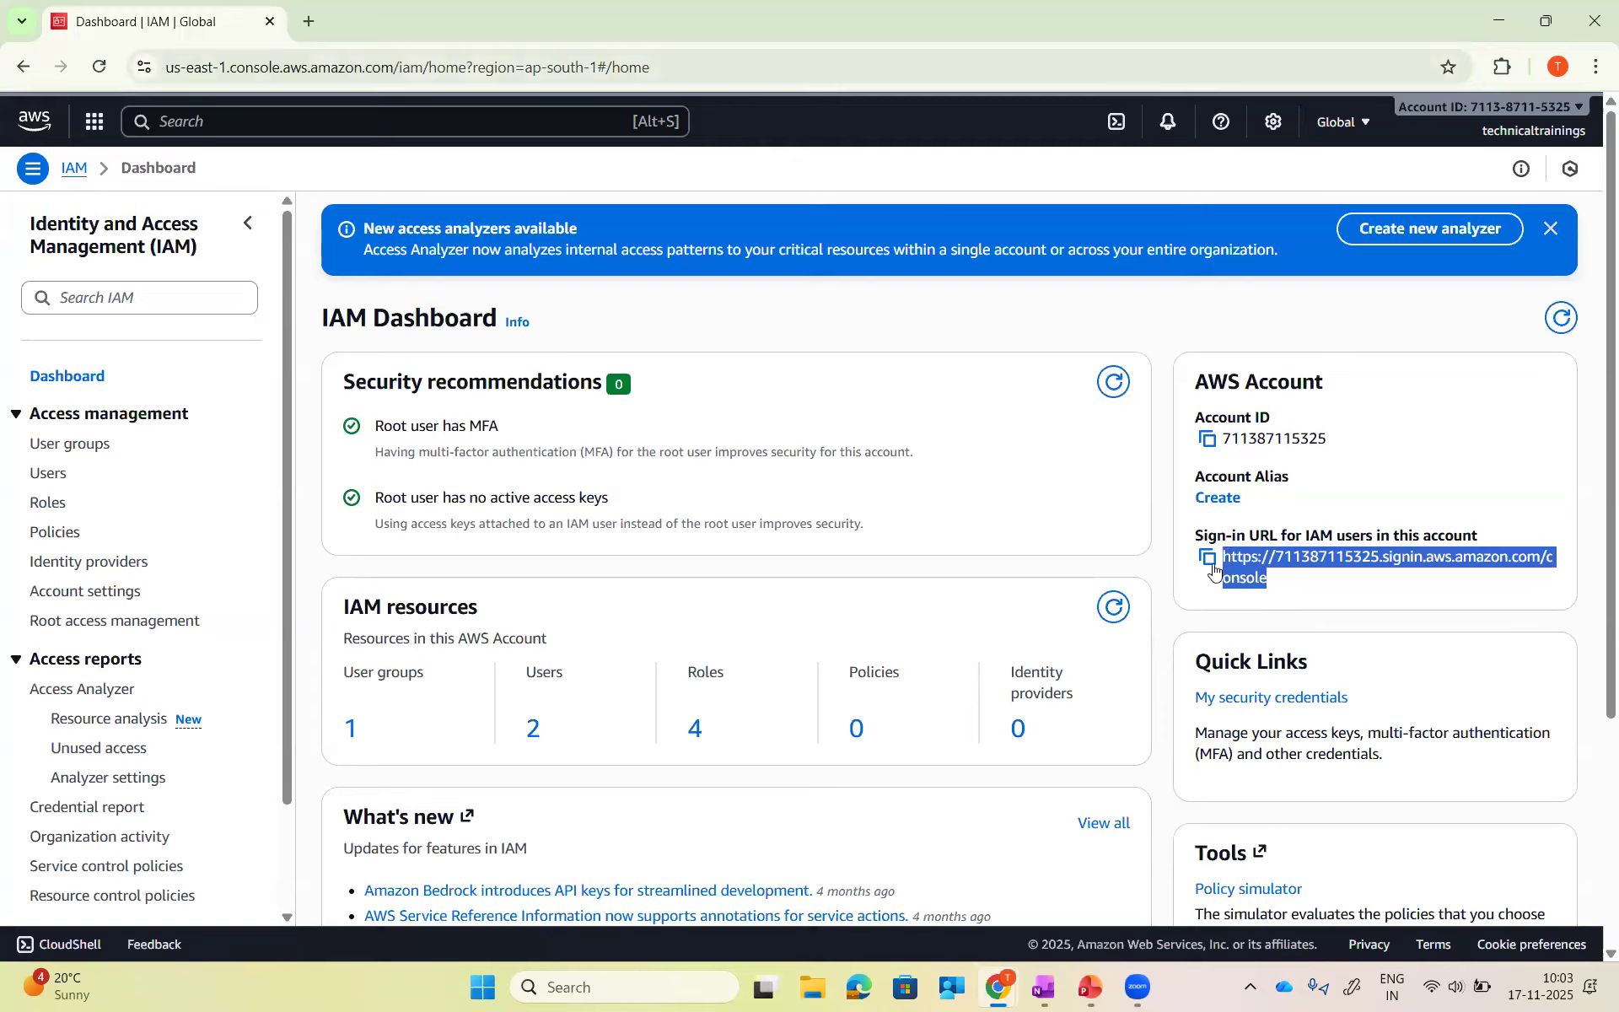
{"action": "left_click", "coordinate": [1406, 445]}
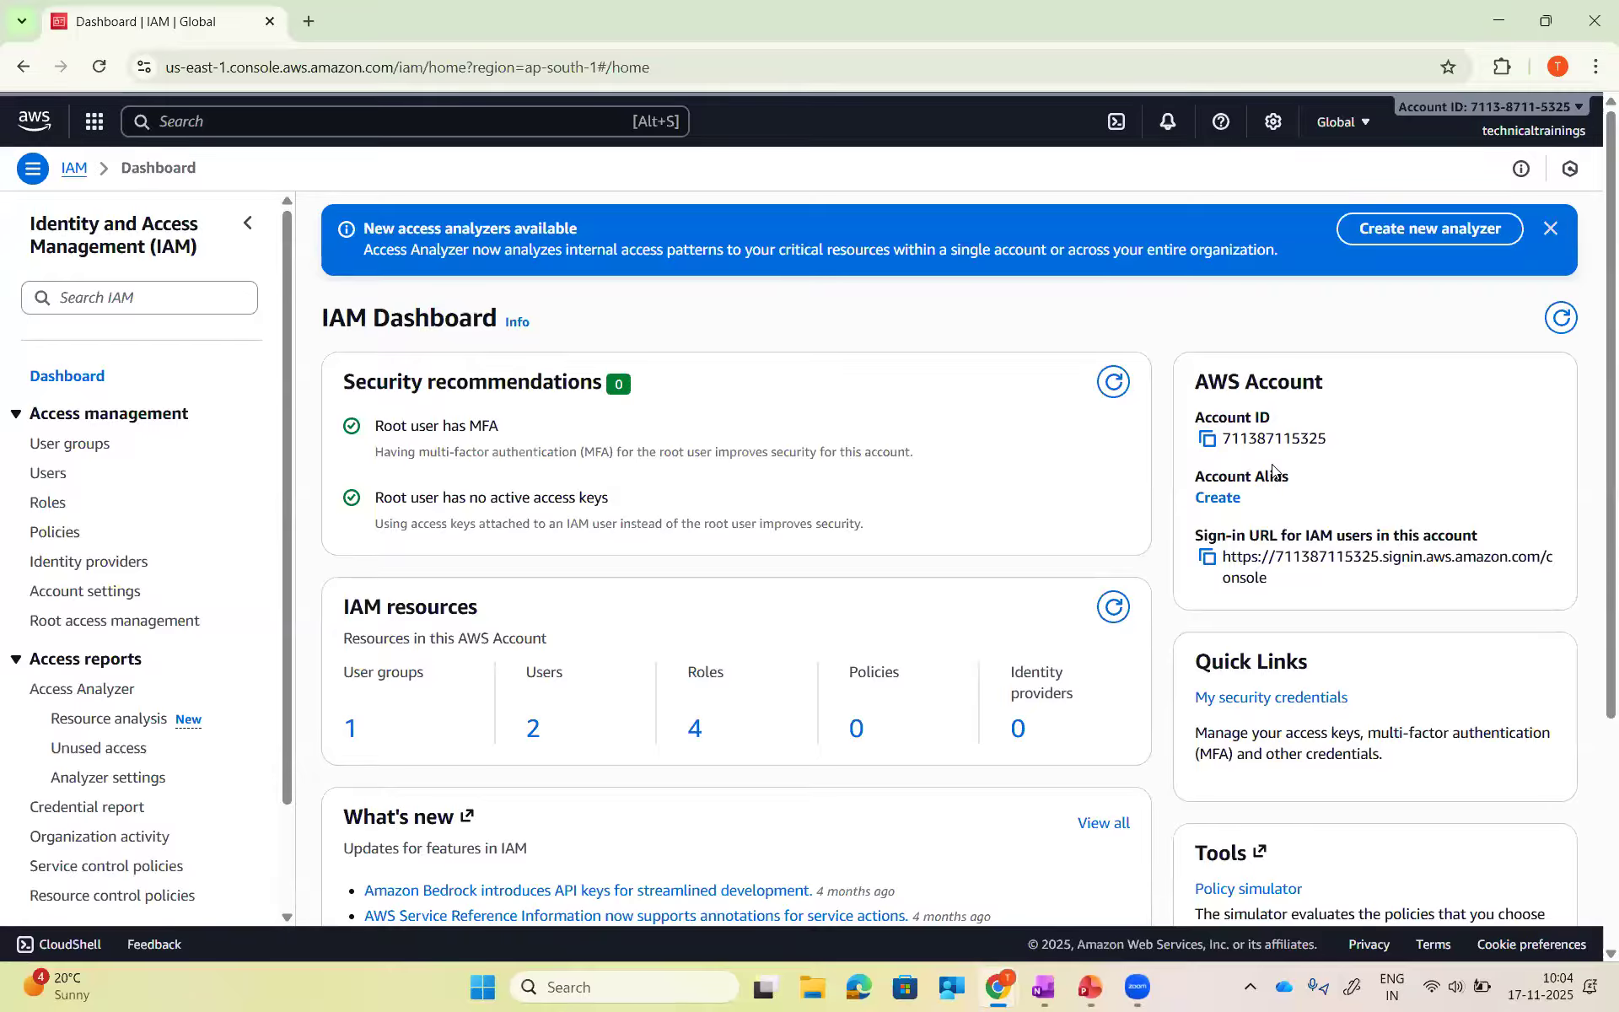
- Create the account alias demoaccount171125 after 'demoaccount' turns out to be taken
{"action": "left_click", "coordinate": [1219, 510]}
{"action": "left_click", "coordinate": [628, 529]}
{"action": "type", "text": "demoaccount"}
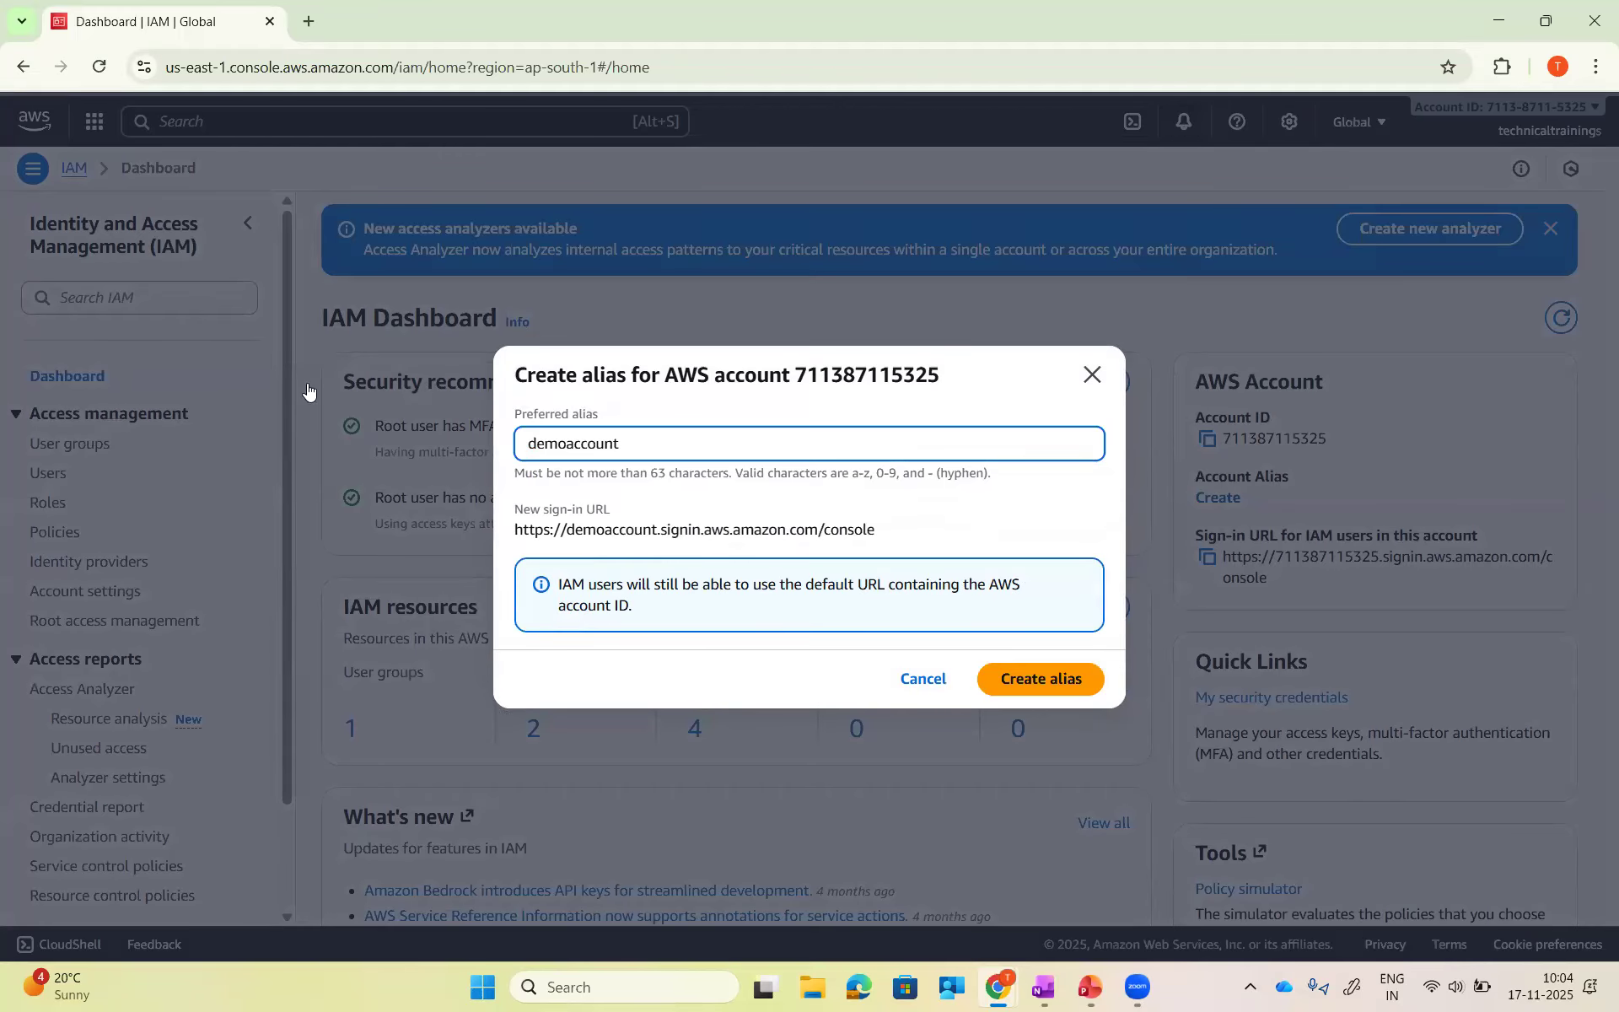
{"action": "left_click", "coordinate": [1044, 680]}
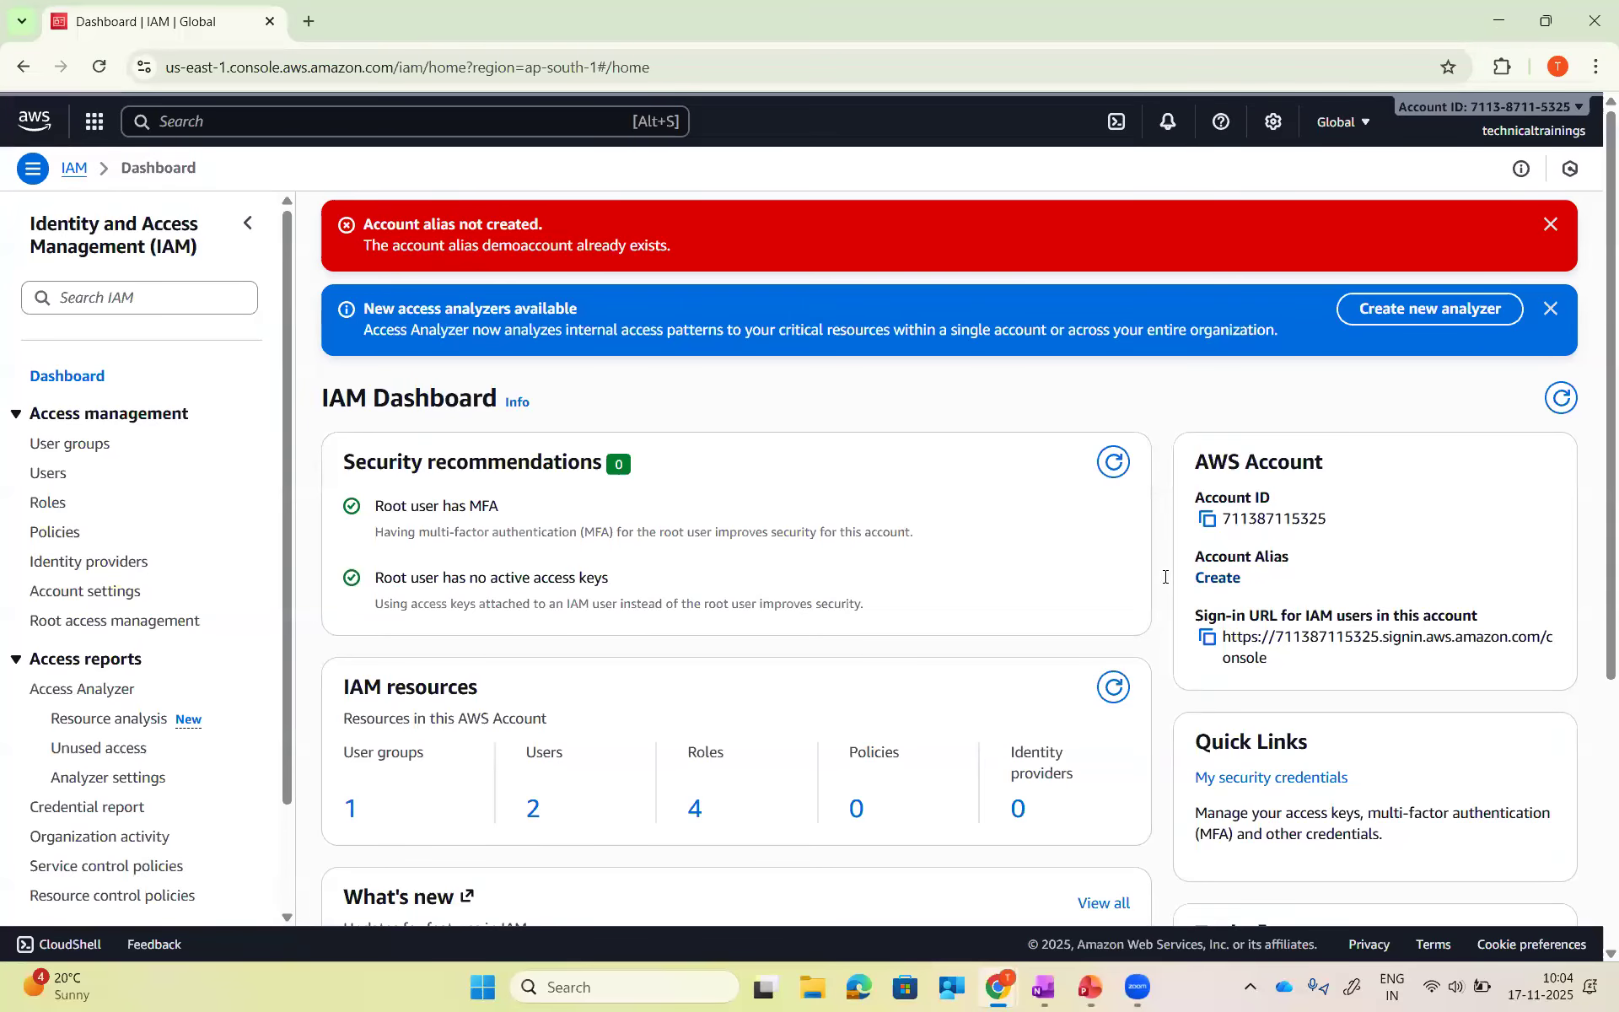
{"action": "left_click", "coordinate": [1217, 576]}
{"action": "left_click", "coordinate": [576, 518]}
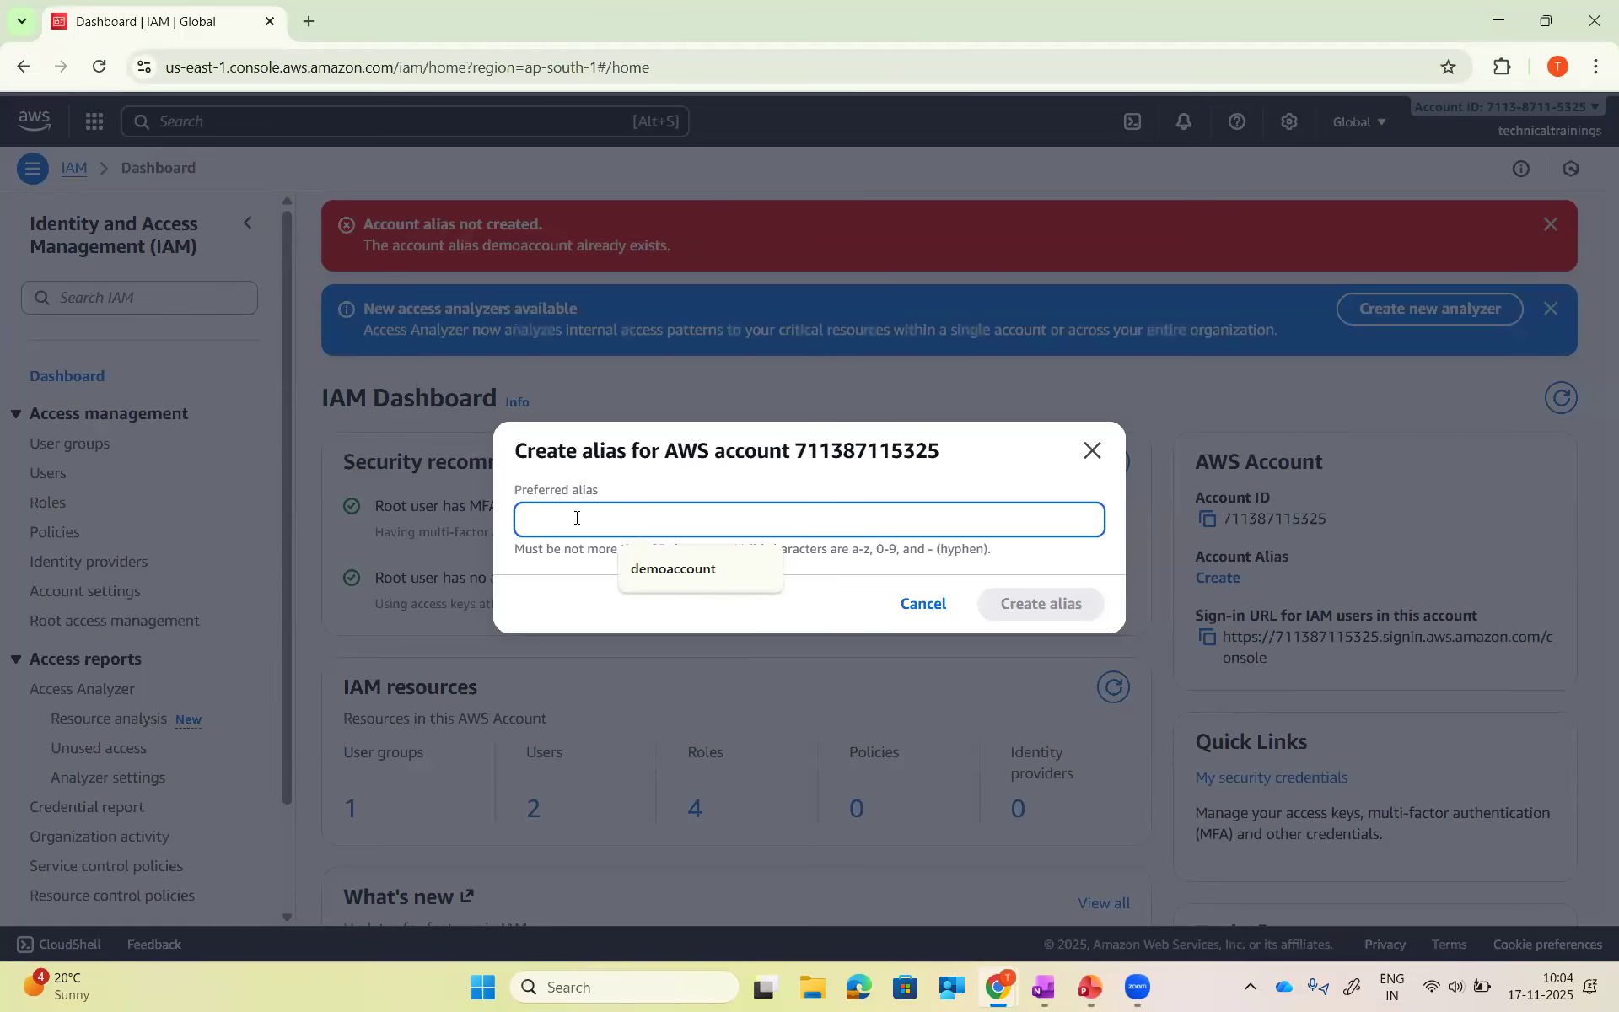
{"action": "type", "text": "dem"}
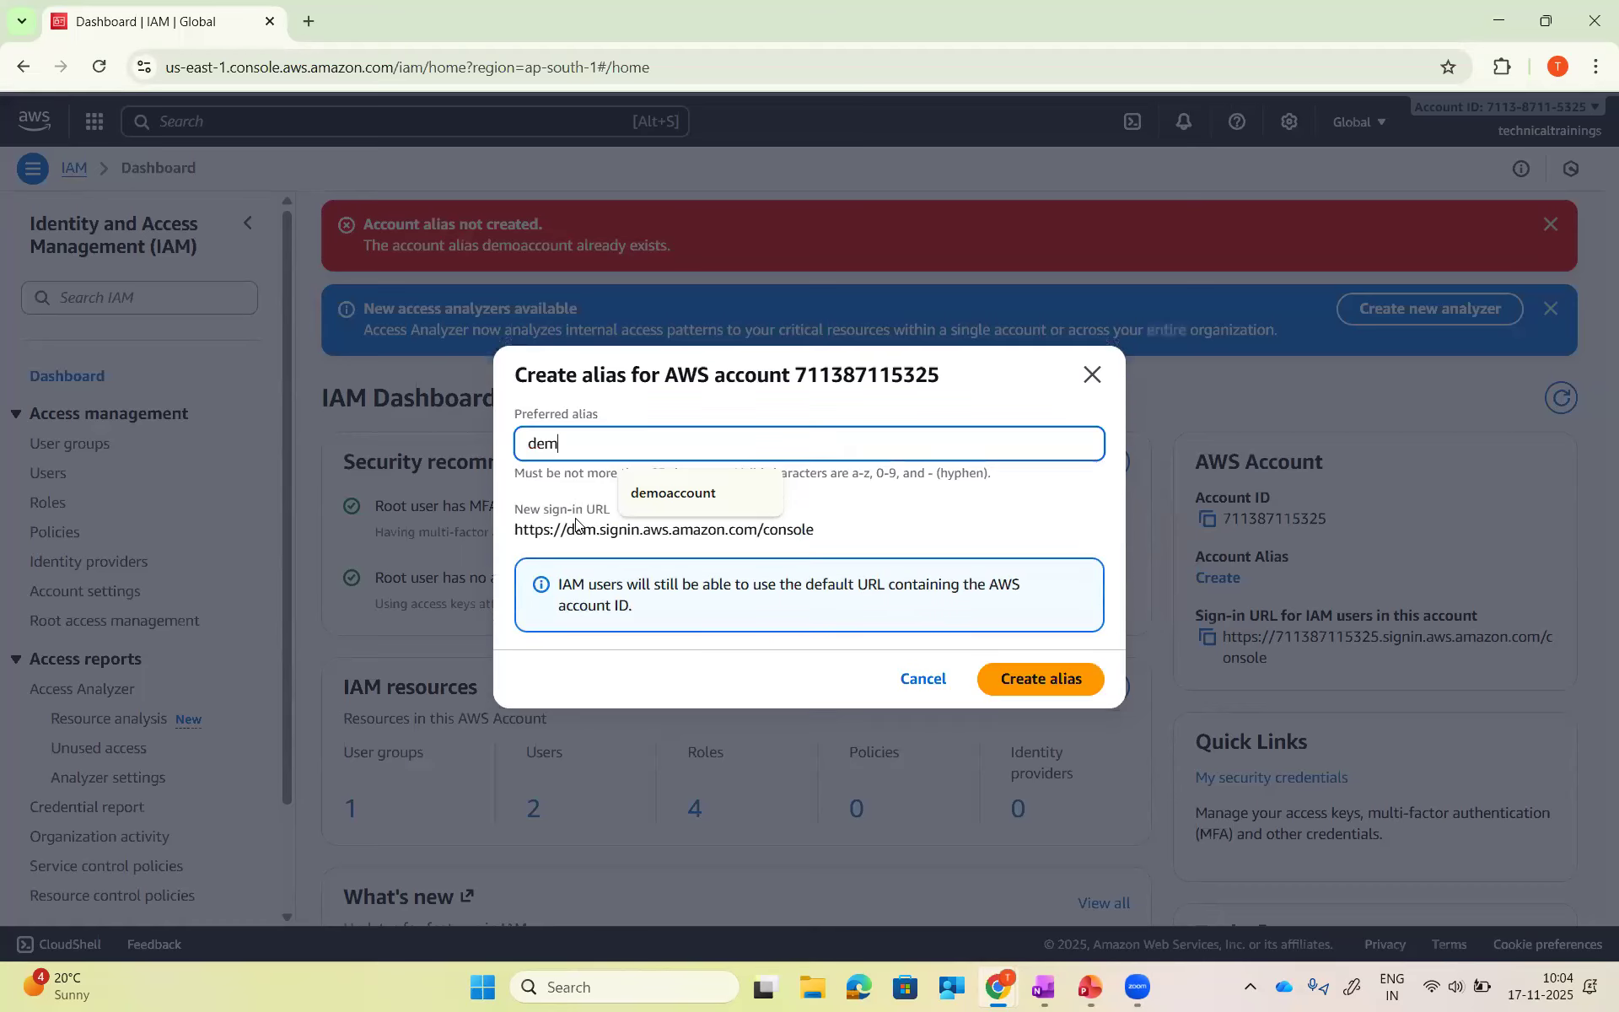
{"action": "type", "text": "oaccount"}
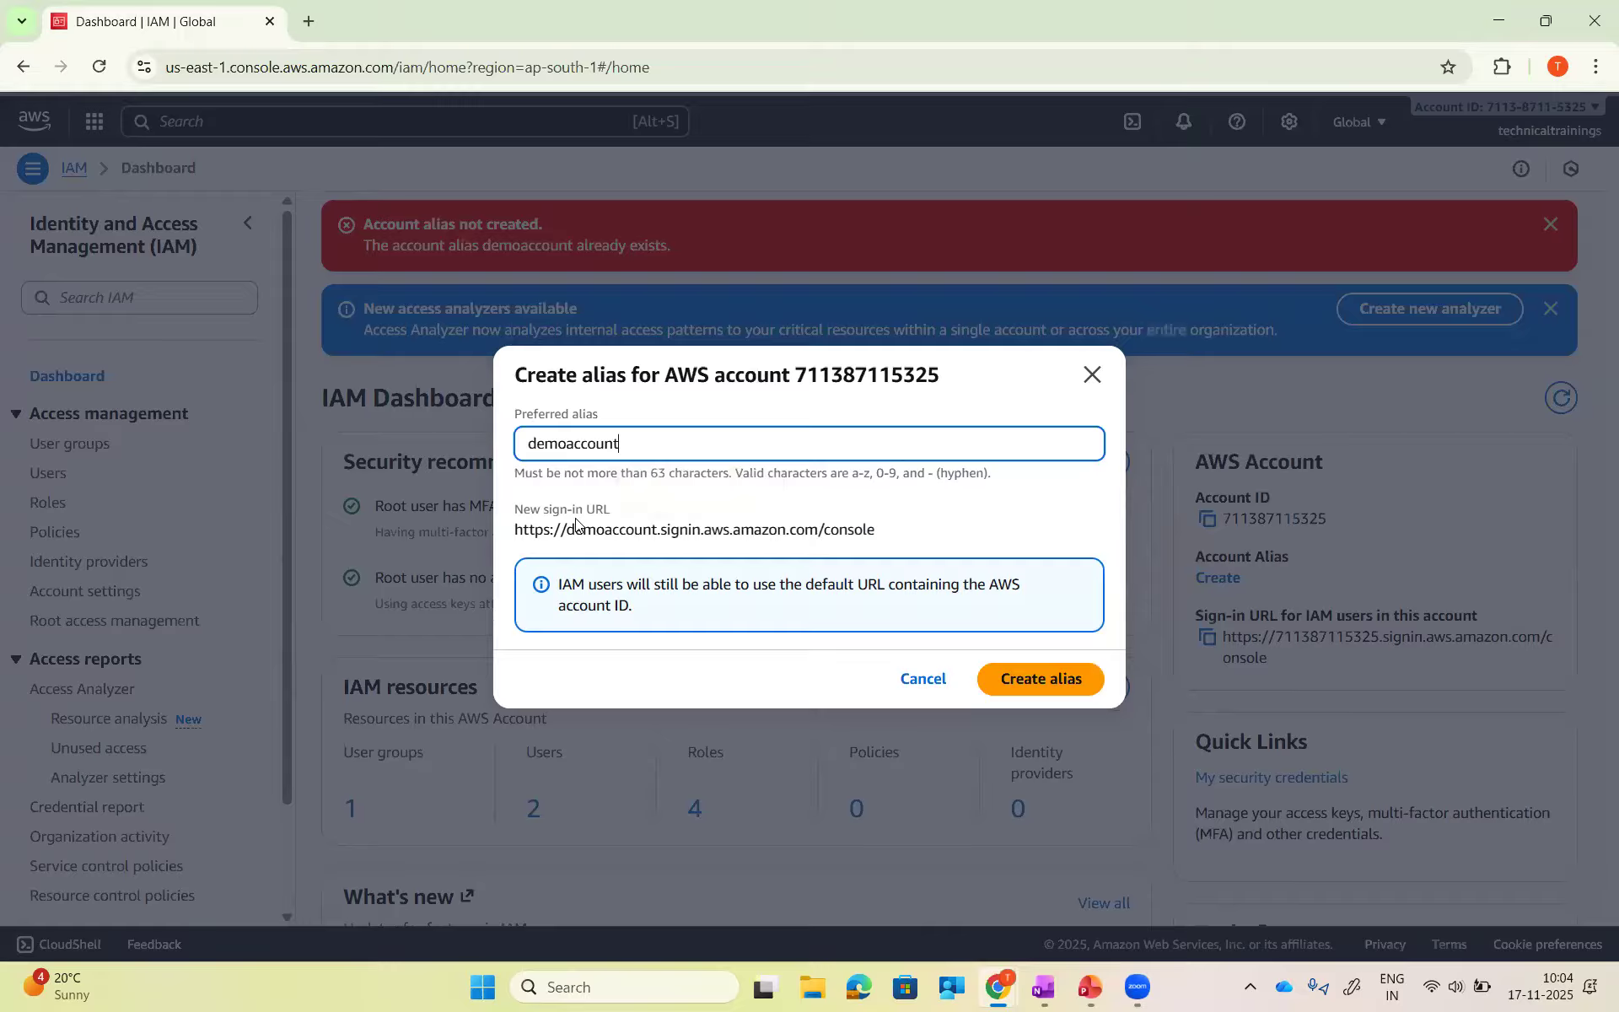
{"action": "type", "text": "171125"}
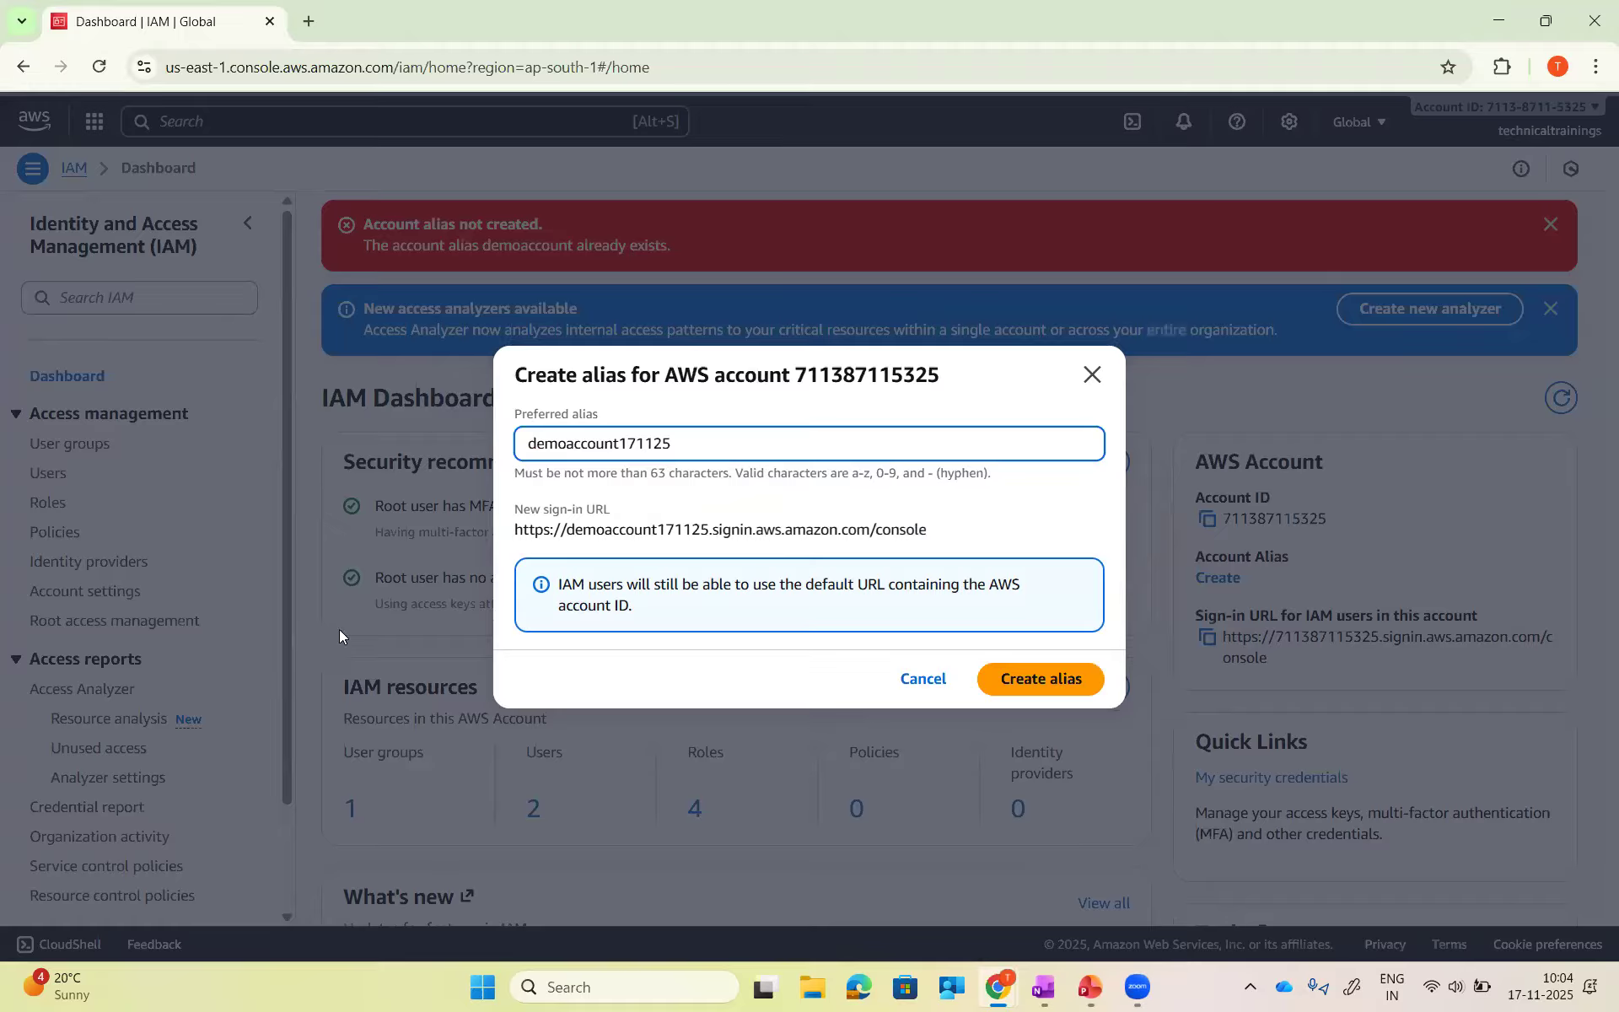
{"action": "left_click", "coordinate": [1043, 678]}
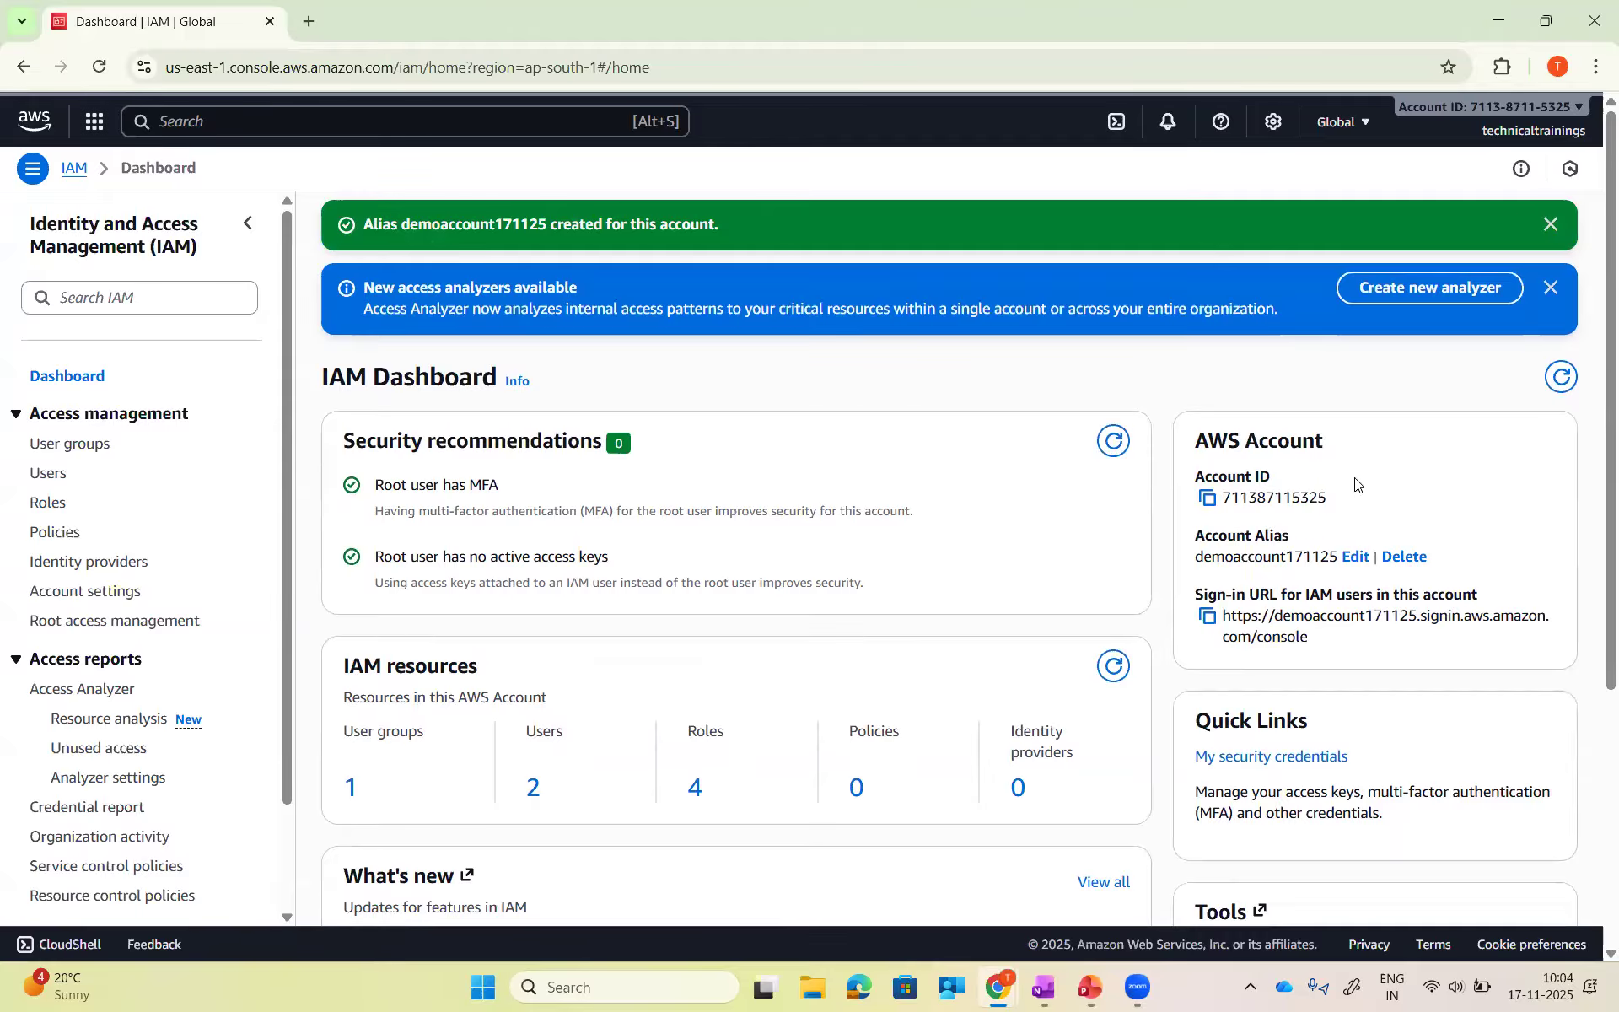
- Review the new alias and account ID, then copy the IAM users sign-in URL
{"action": "double_click", "coordinate": [1285, 562]}
{"action": "left_click_drag", "start_coordinate": [1330, 499], "coordinate": [1230, 504]}
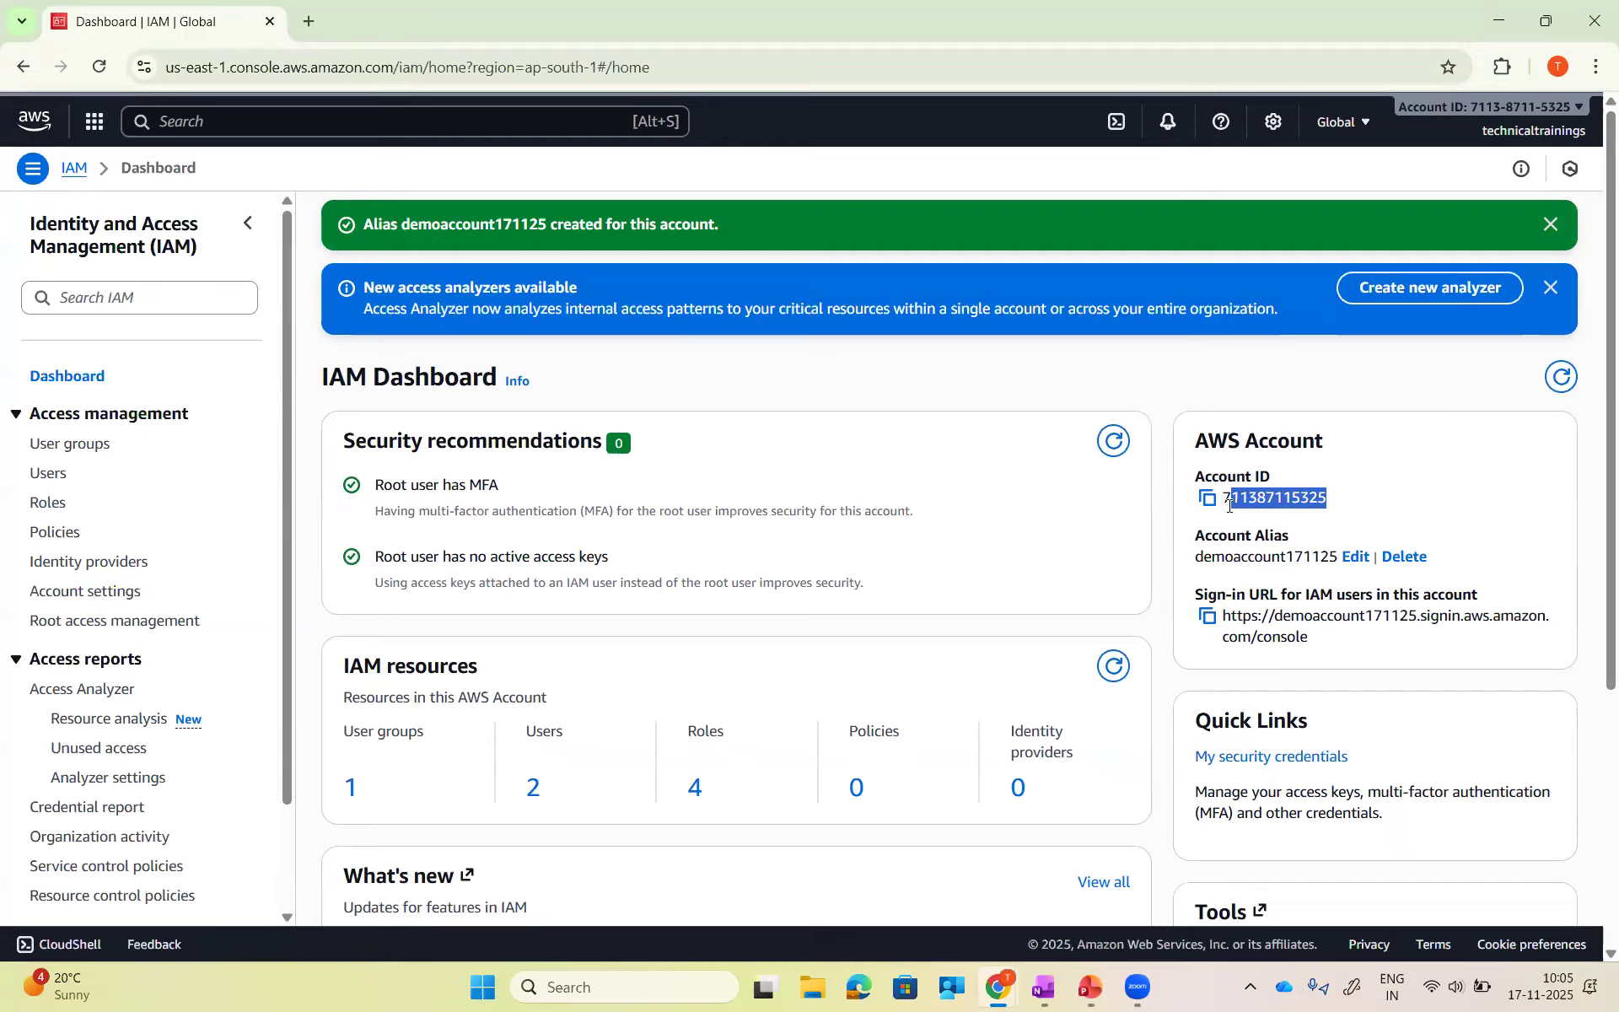
{"action": "double_click", "coordinate": [1227, 558]}
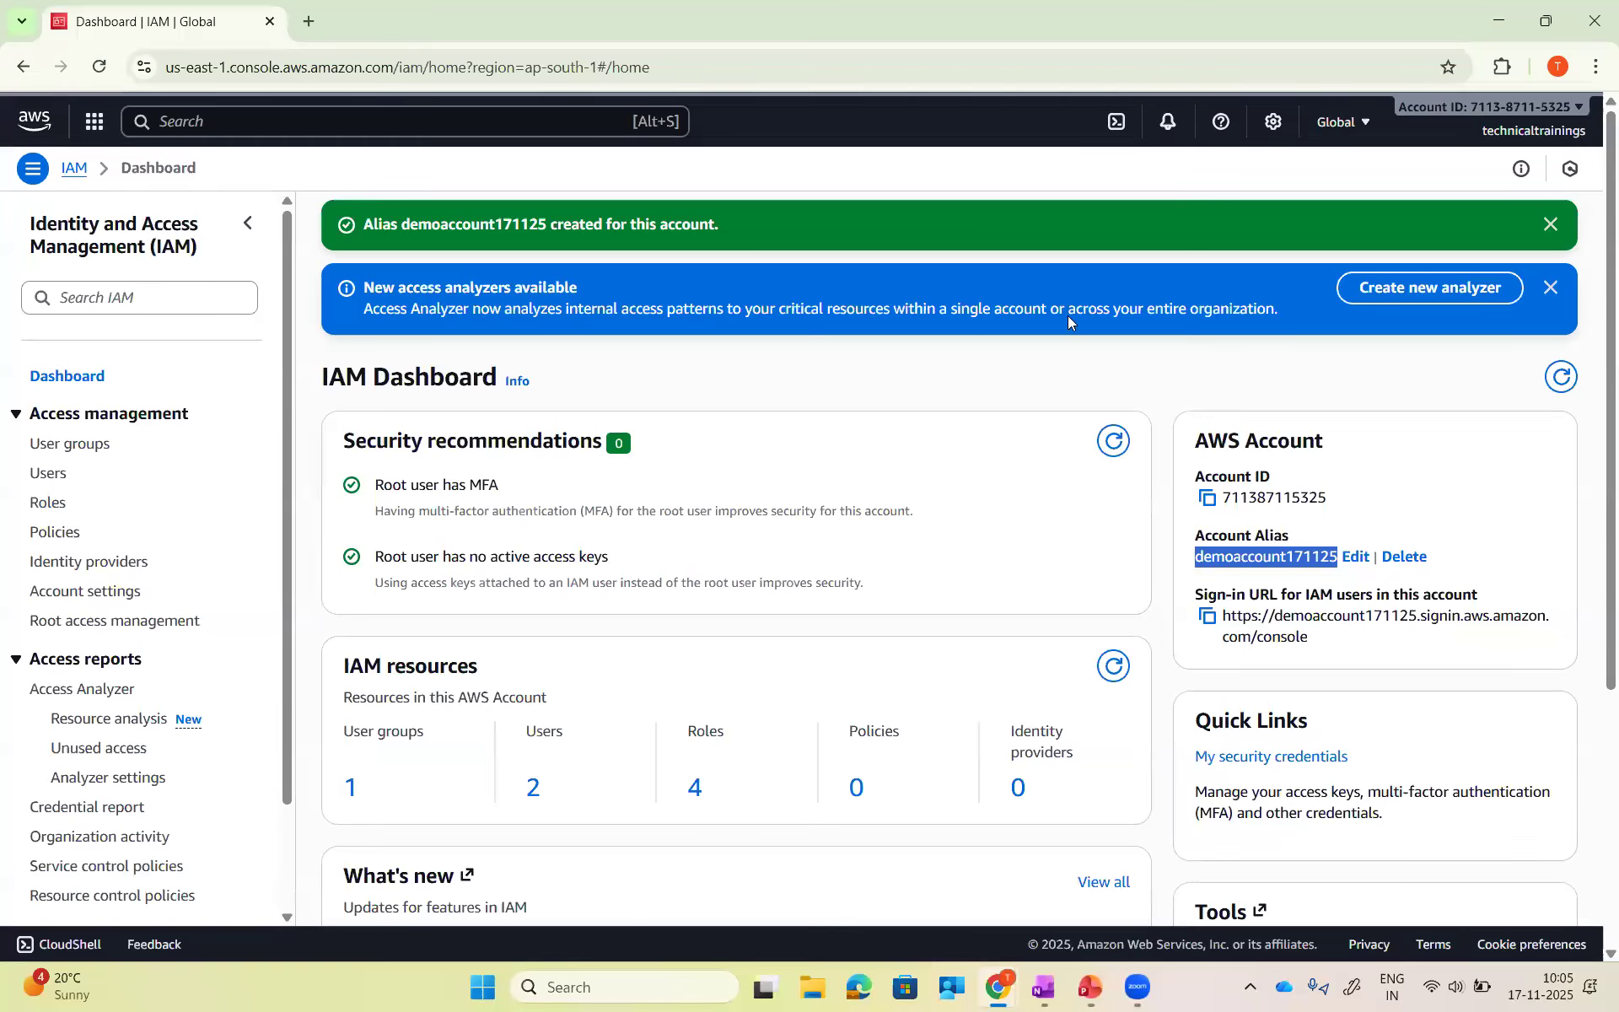
{"action": "left_click", "coordinate": [1205, 620]}
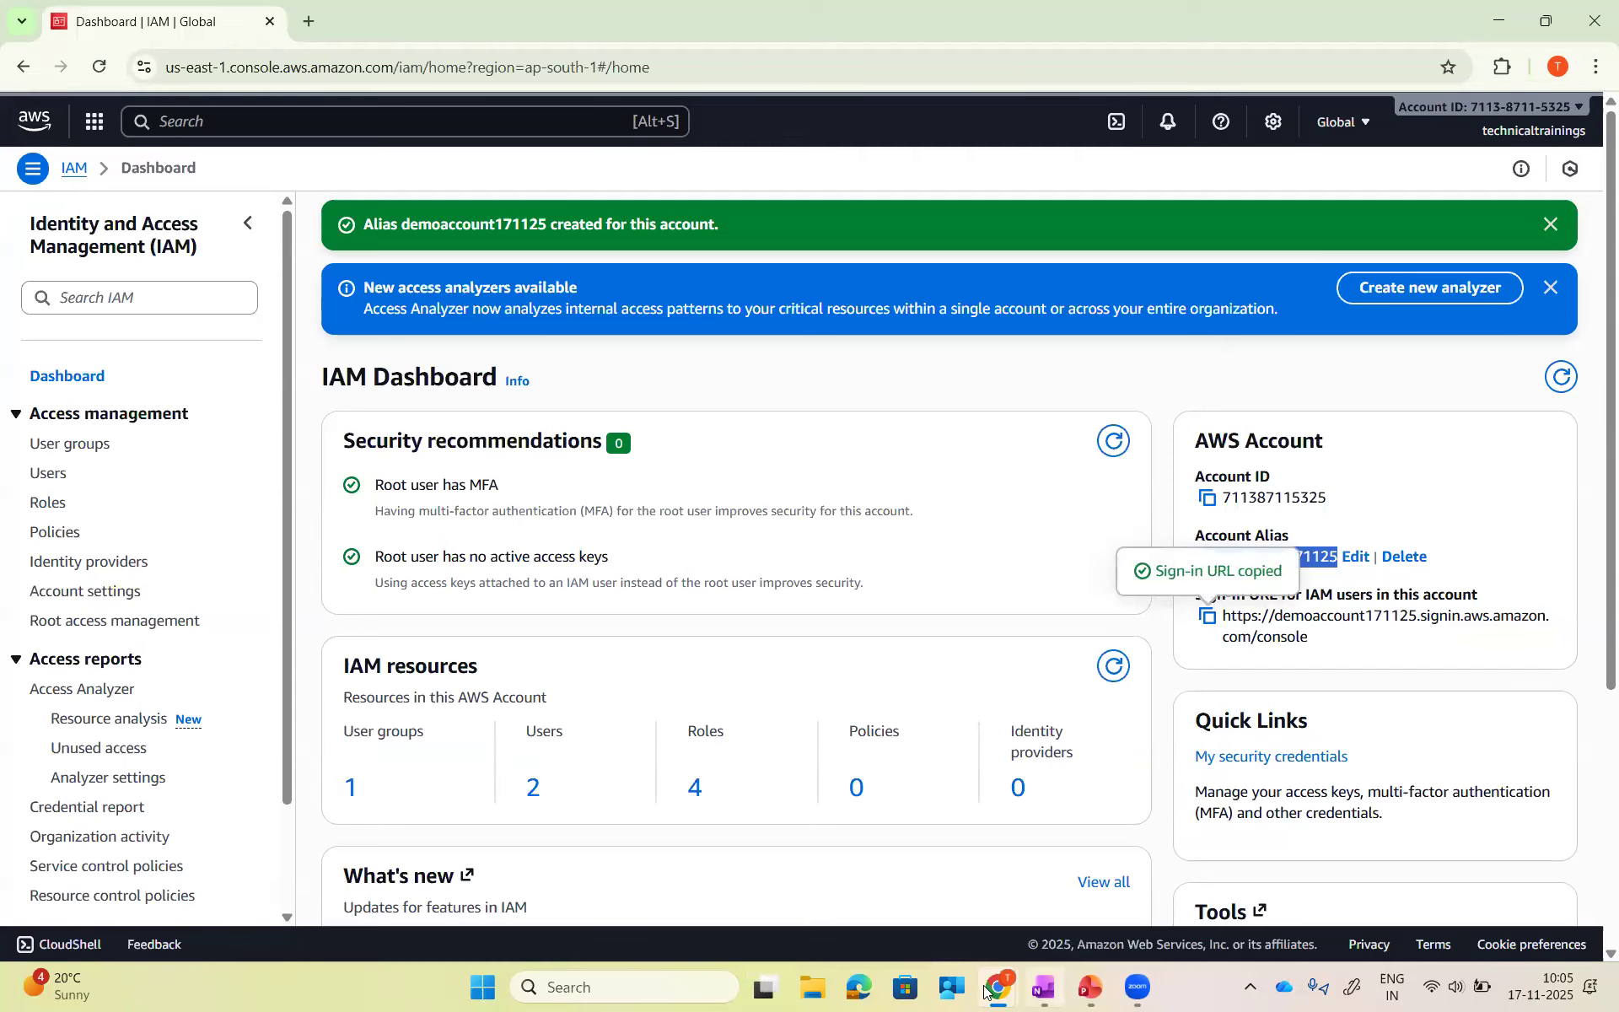
- Briefly bring up the Incognito window, then switch away from it again
{"action": "mouse_move", "coordinate": [999, 987]}
{"action": "left_click", "coordinate": [1059, 878]}
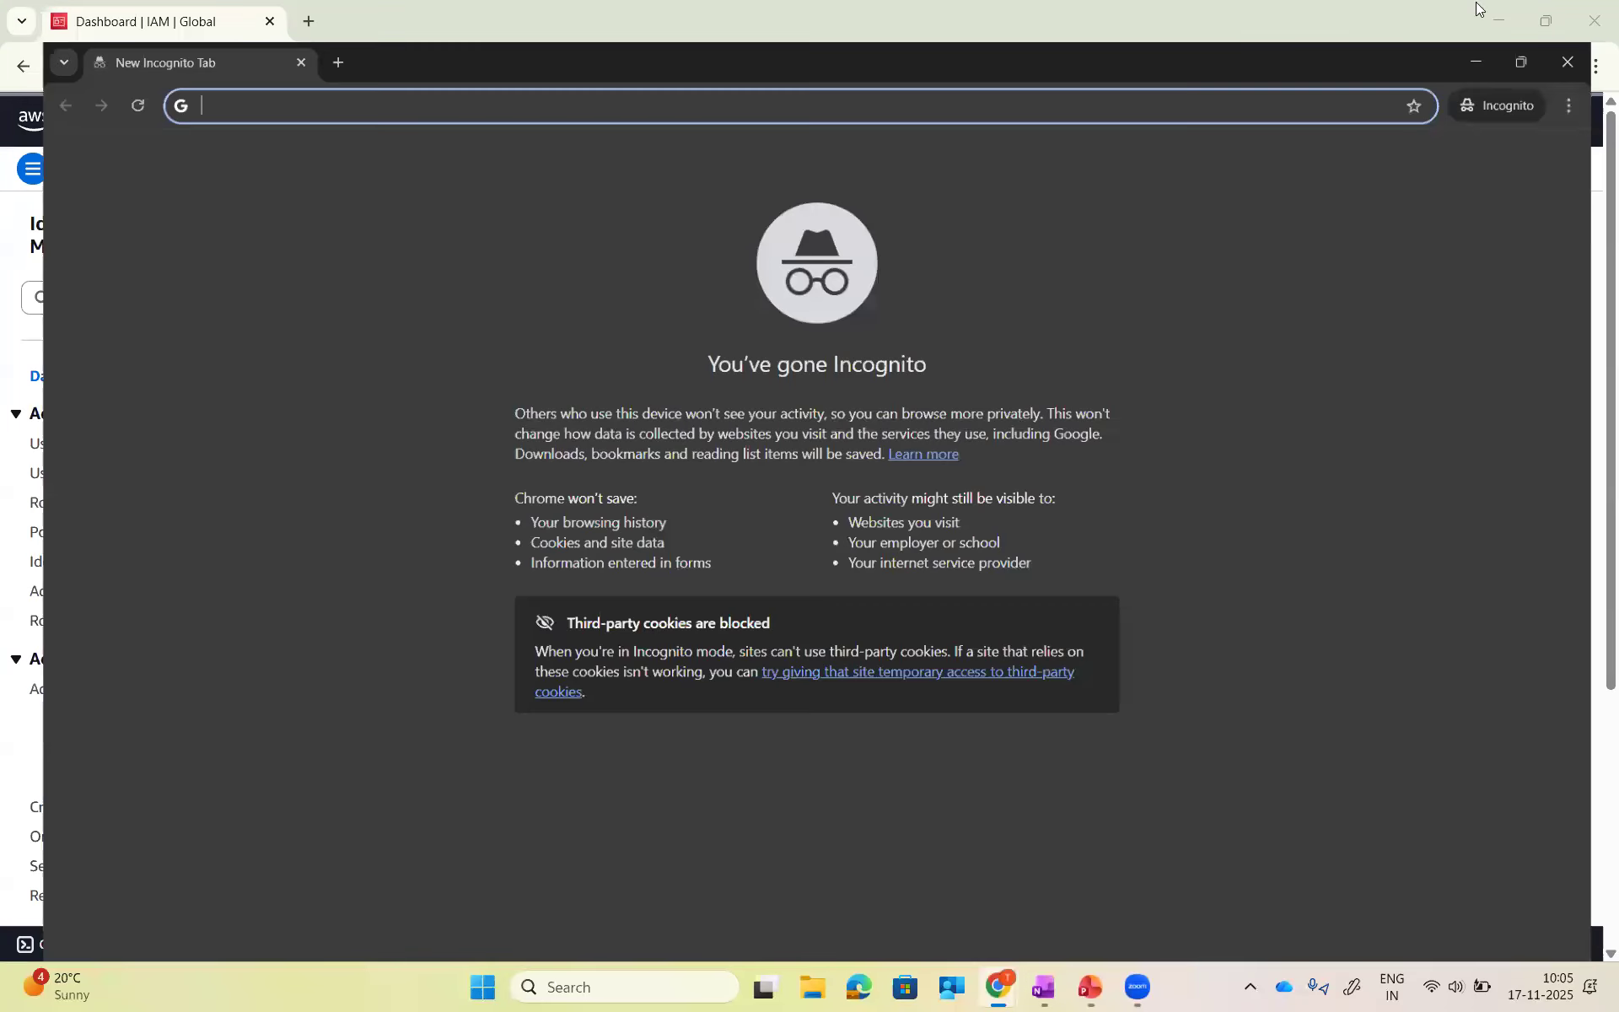
{"action": "key", "text": "alt+Tab"}
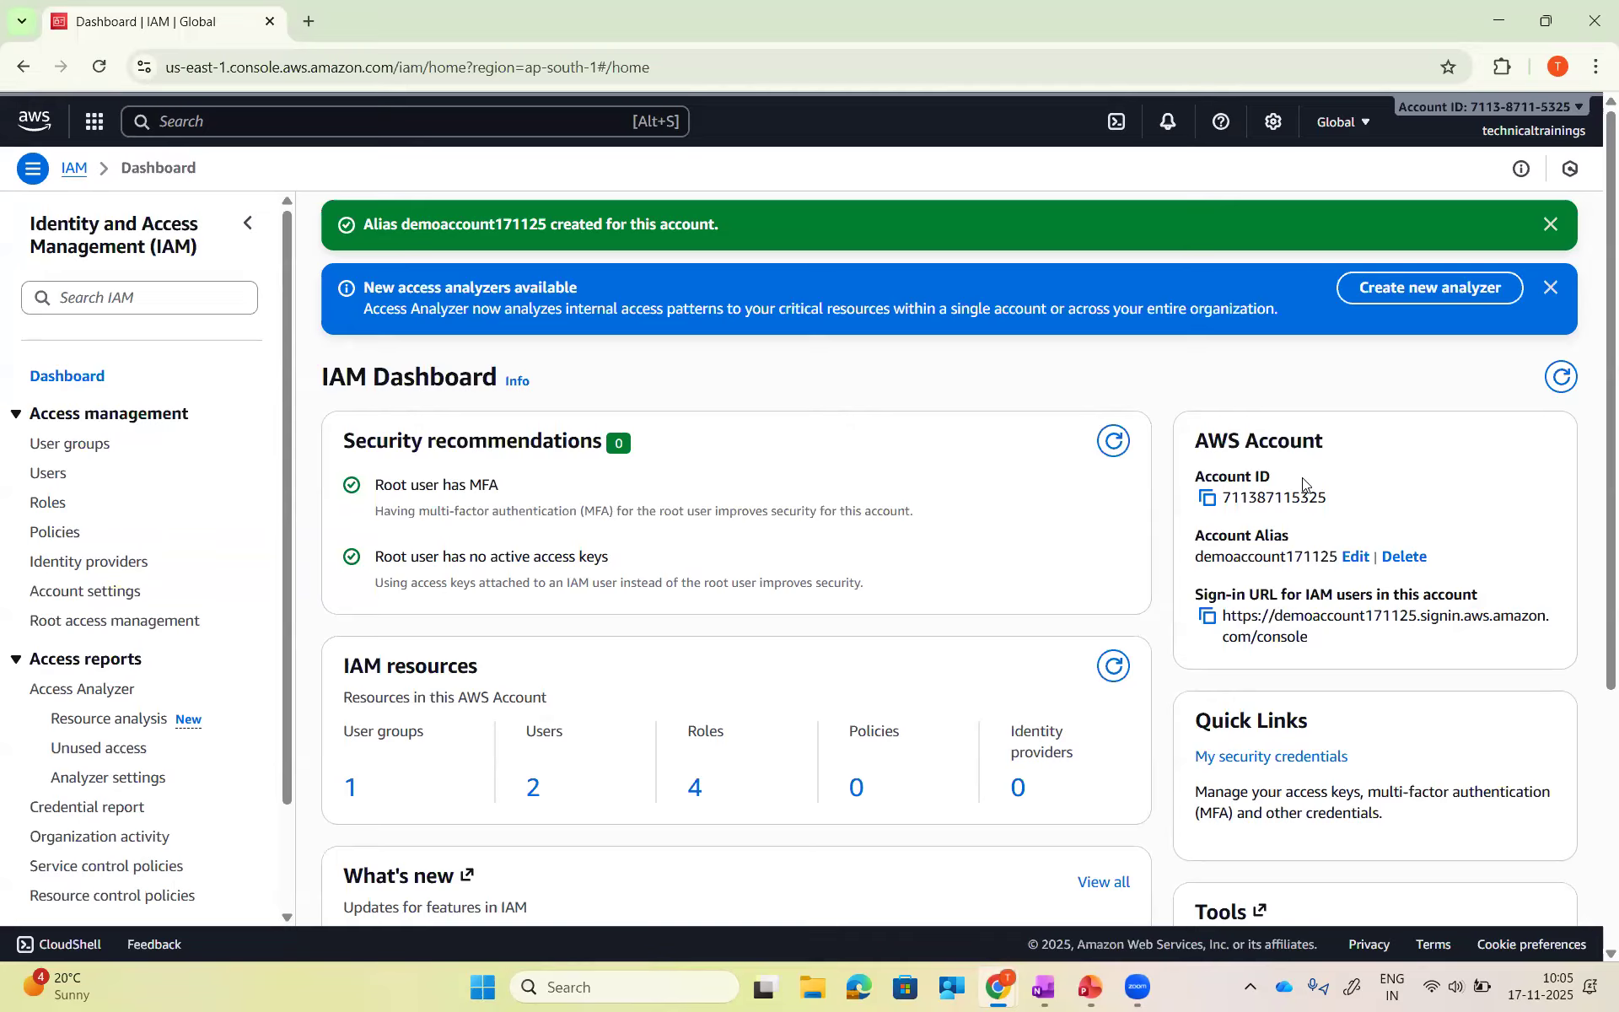
- Compare the Account ID with the alias demoaccount171125 on the IAM Dashboard
{"action": "double_click", "coordinate": [1280, 555]}
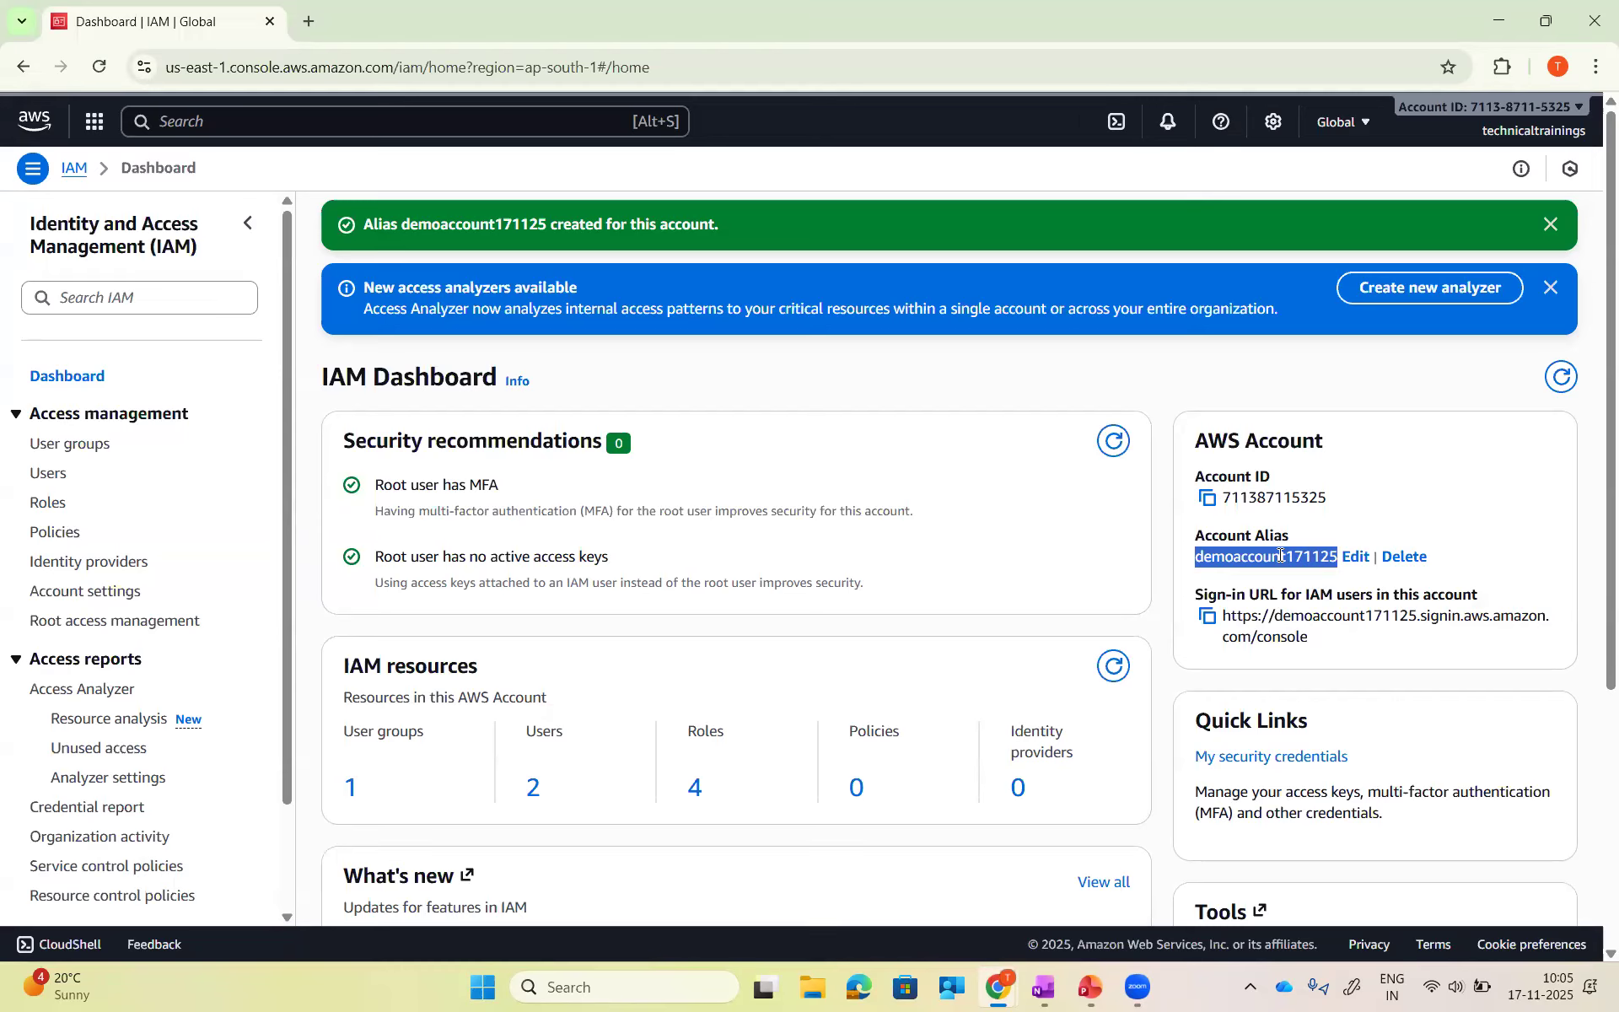
{"action": "left_click", "coordinate": [1275, 495]}
{"action": "double_click", "coordinate": [1276, 495]}
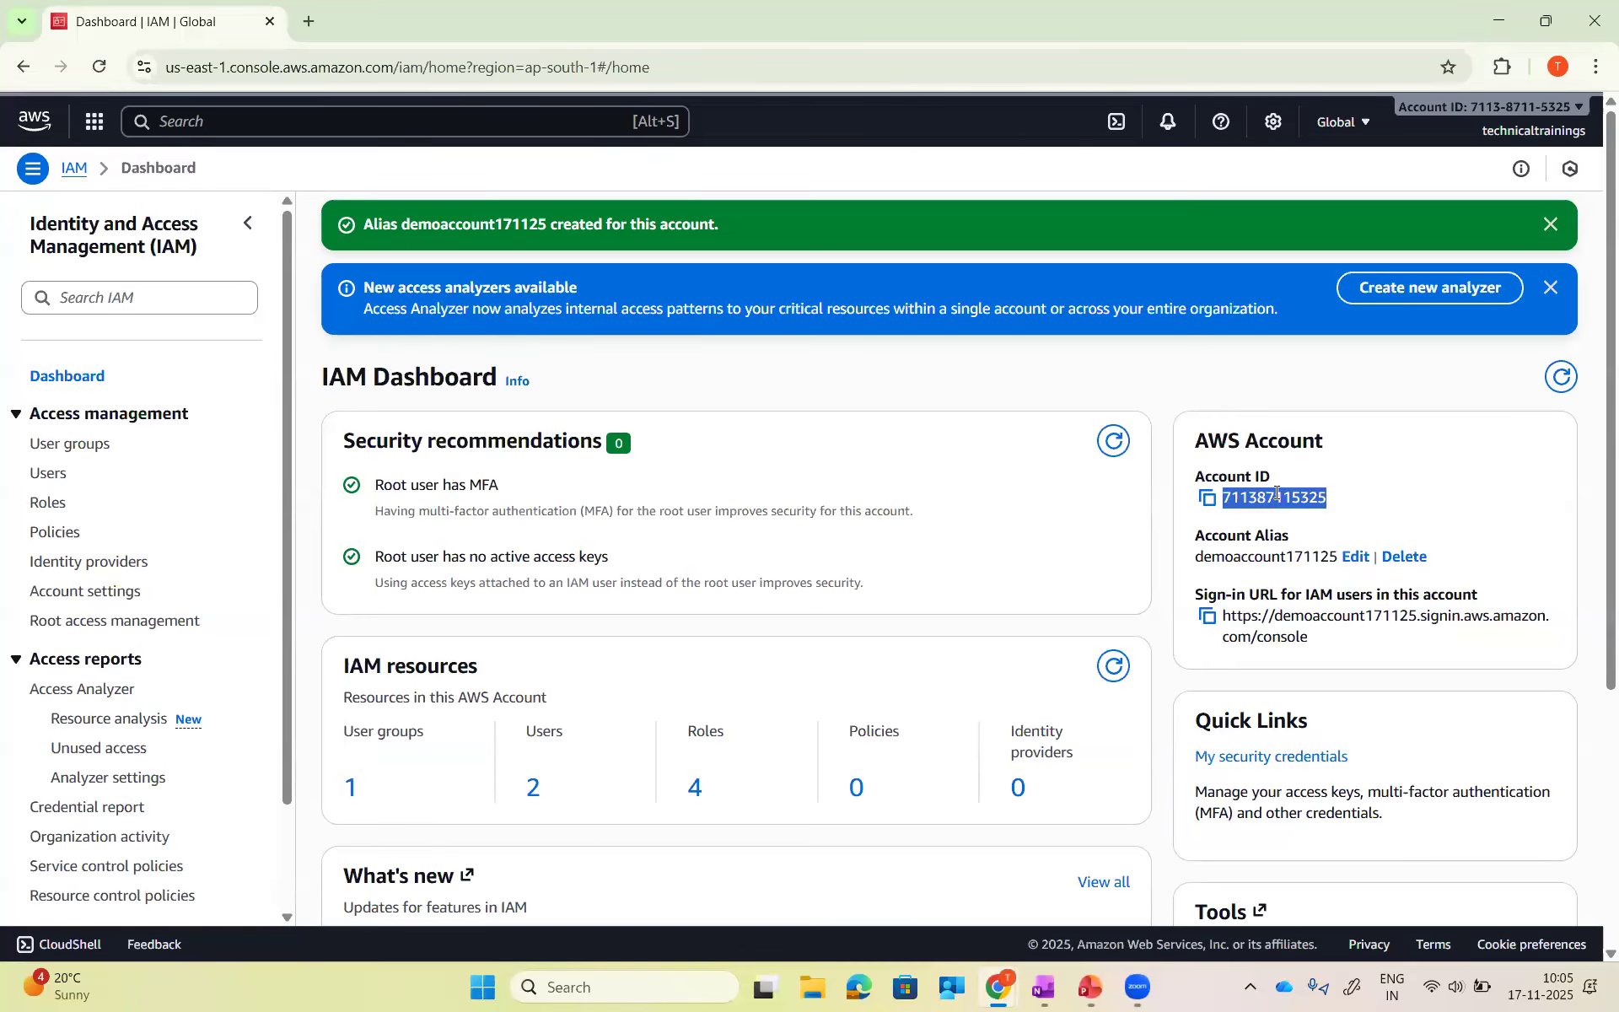
{"action": "double_click", "coordinate": [1275, 555]}
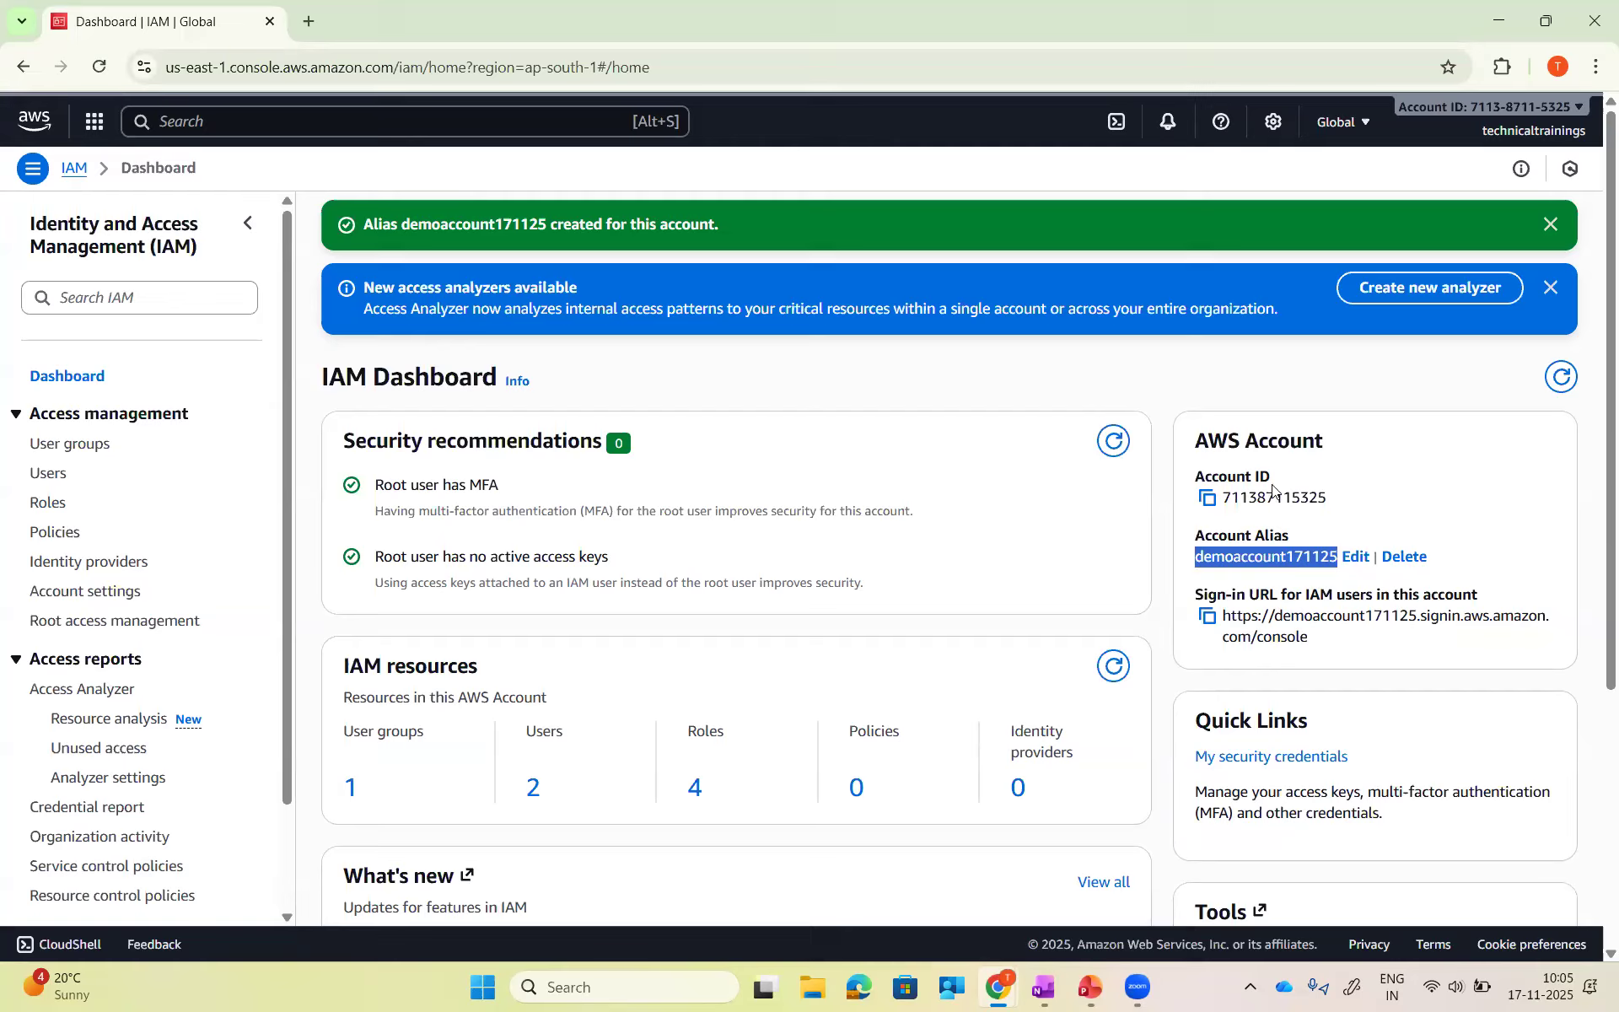
{"action": "left_click", "coordinate": [1274, 493]}
{"action": "double_click", "coordinate": [1275, 489]}
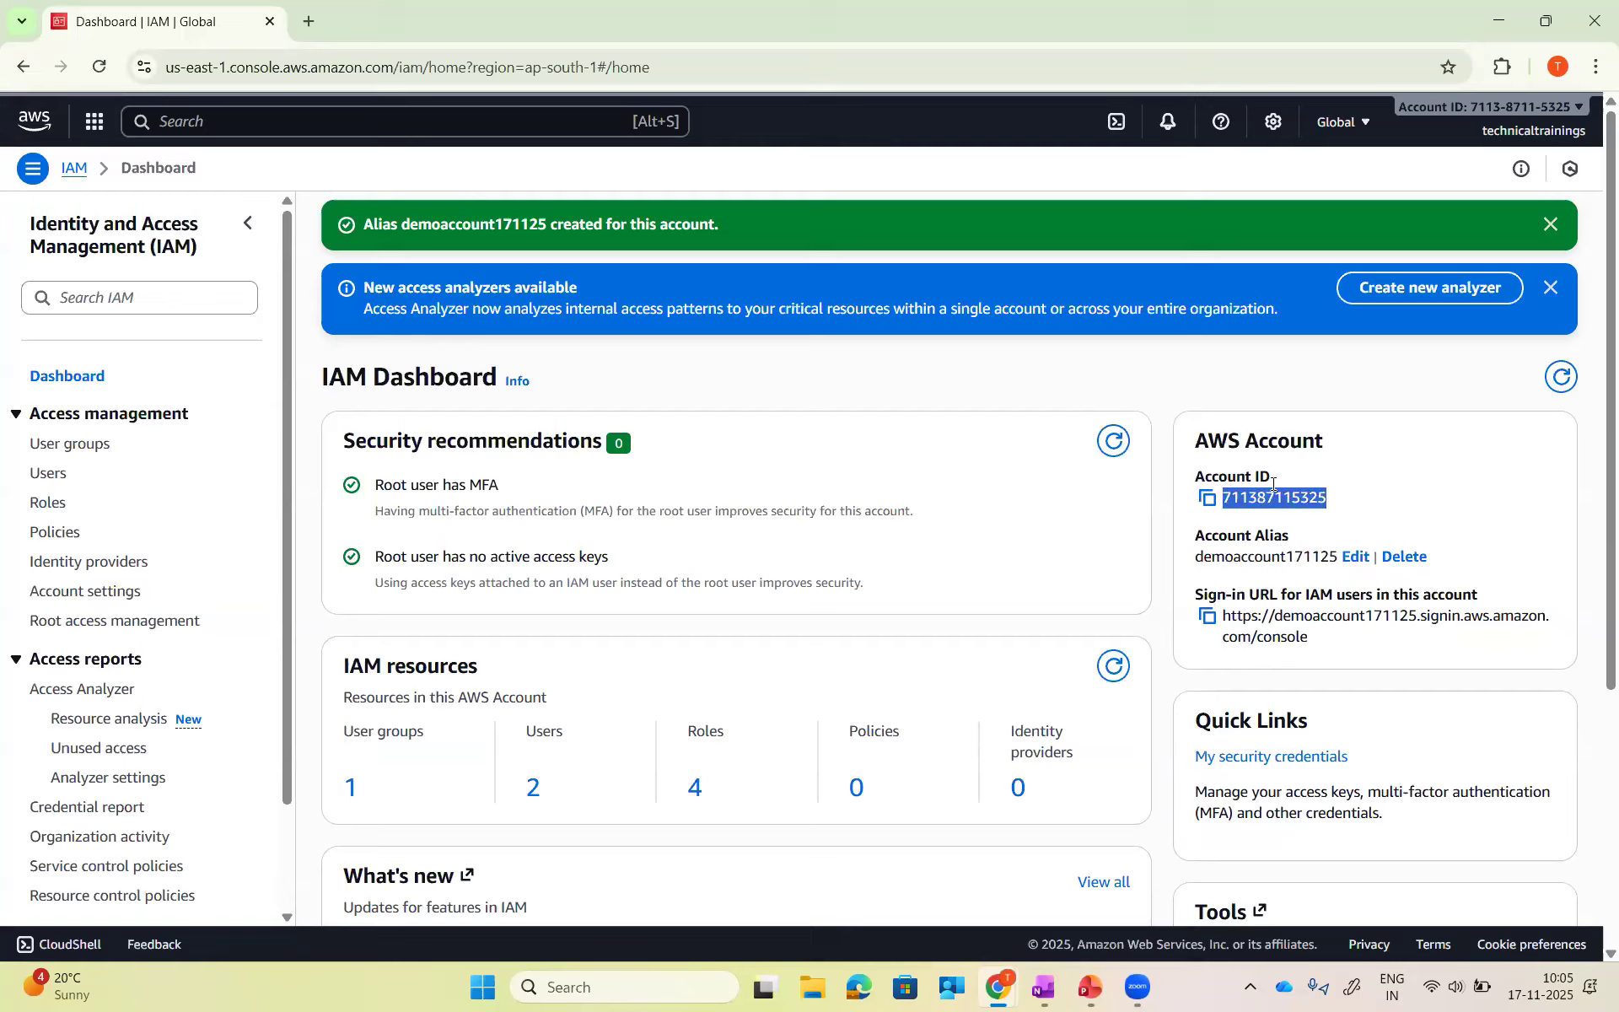
{"action": "double_click", "coordinate": [1277, 554]}
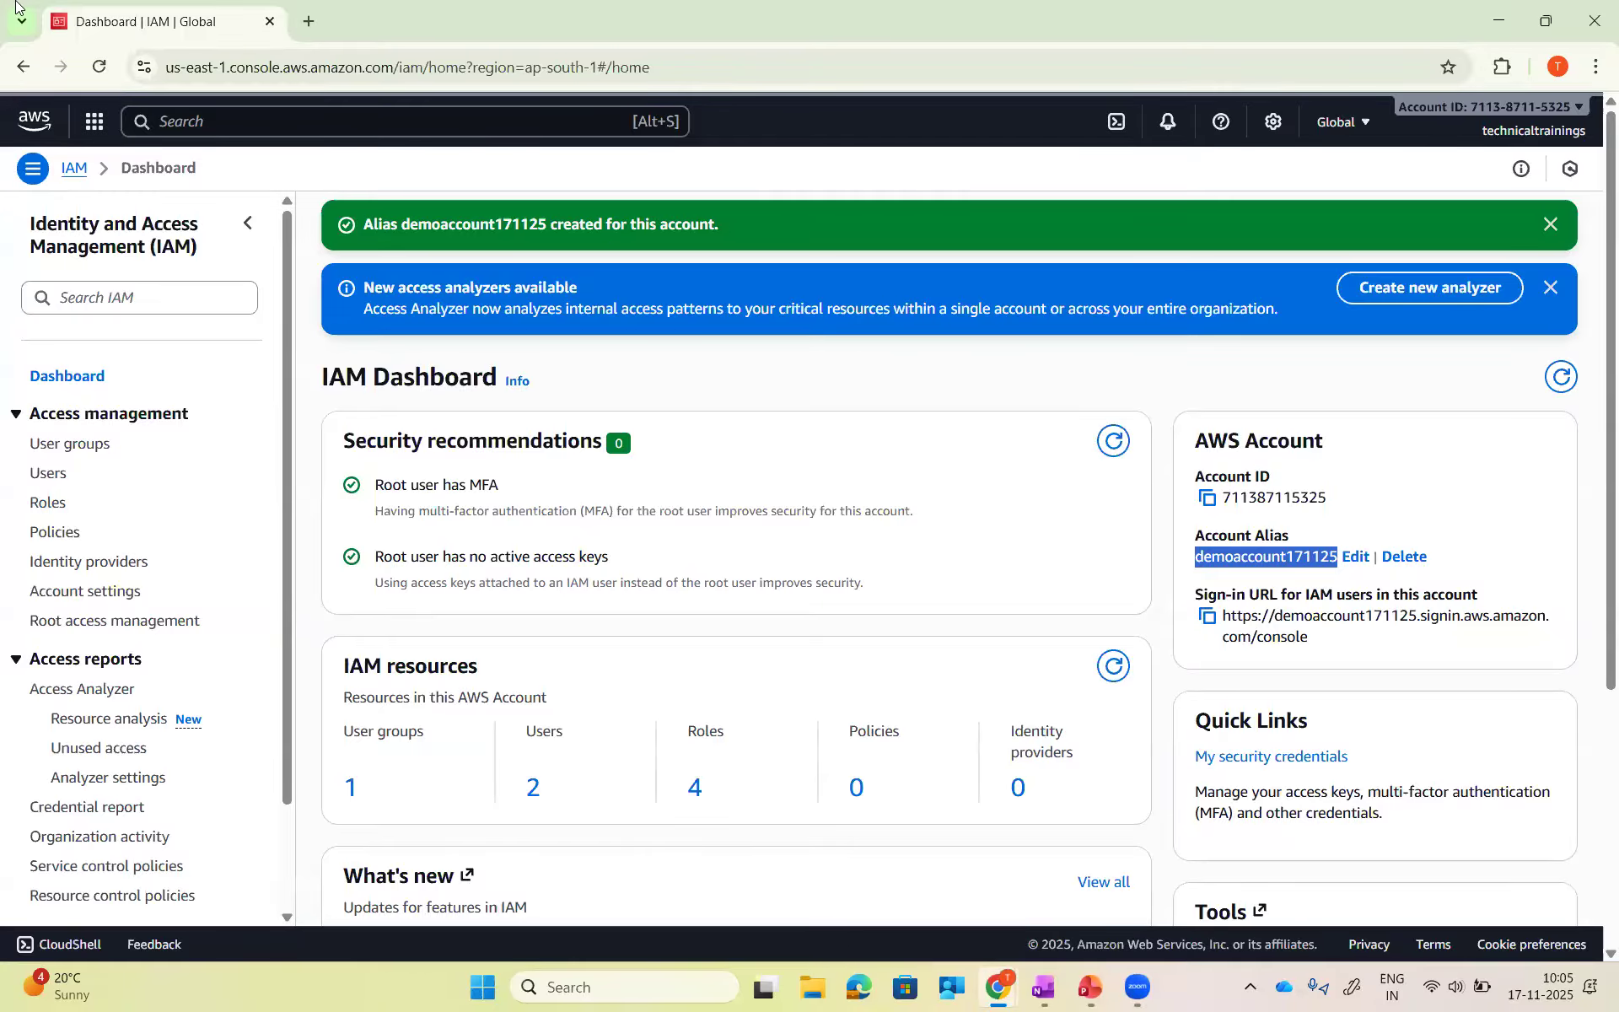
- Examine the console address and the sign-in URL, highlighting the alias within it
{"action": "double_click", "coordinate": [230, 71]}
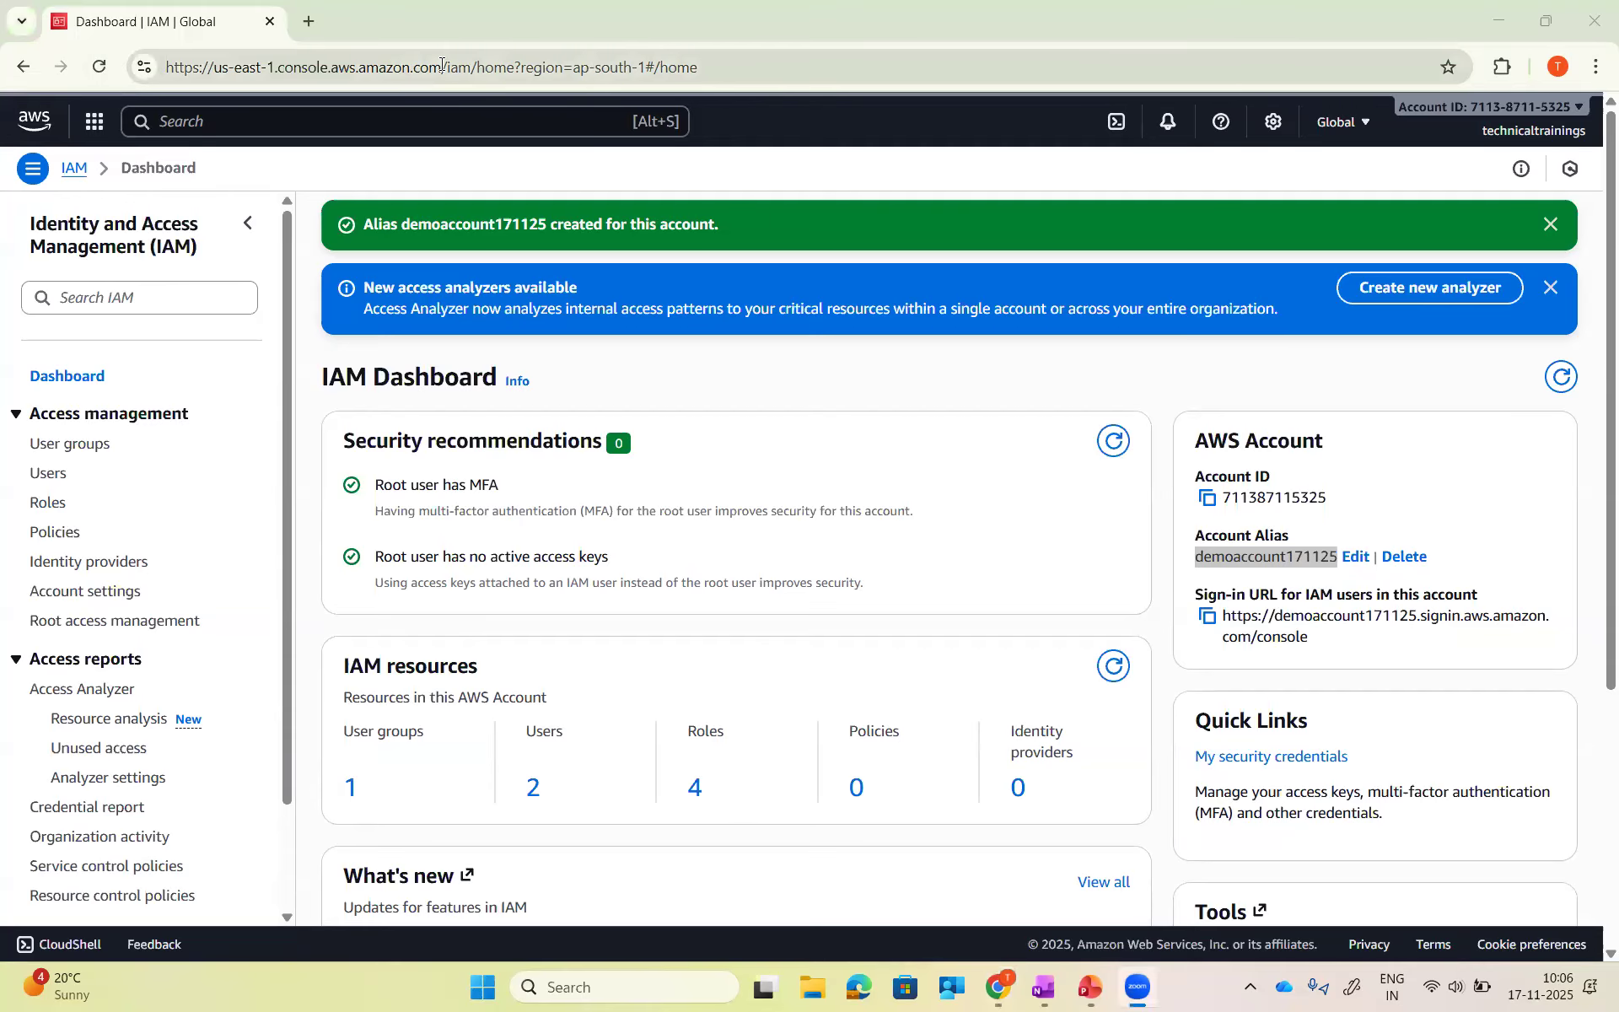
{"action": "left_click", "coordinate": [1343, 670]}
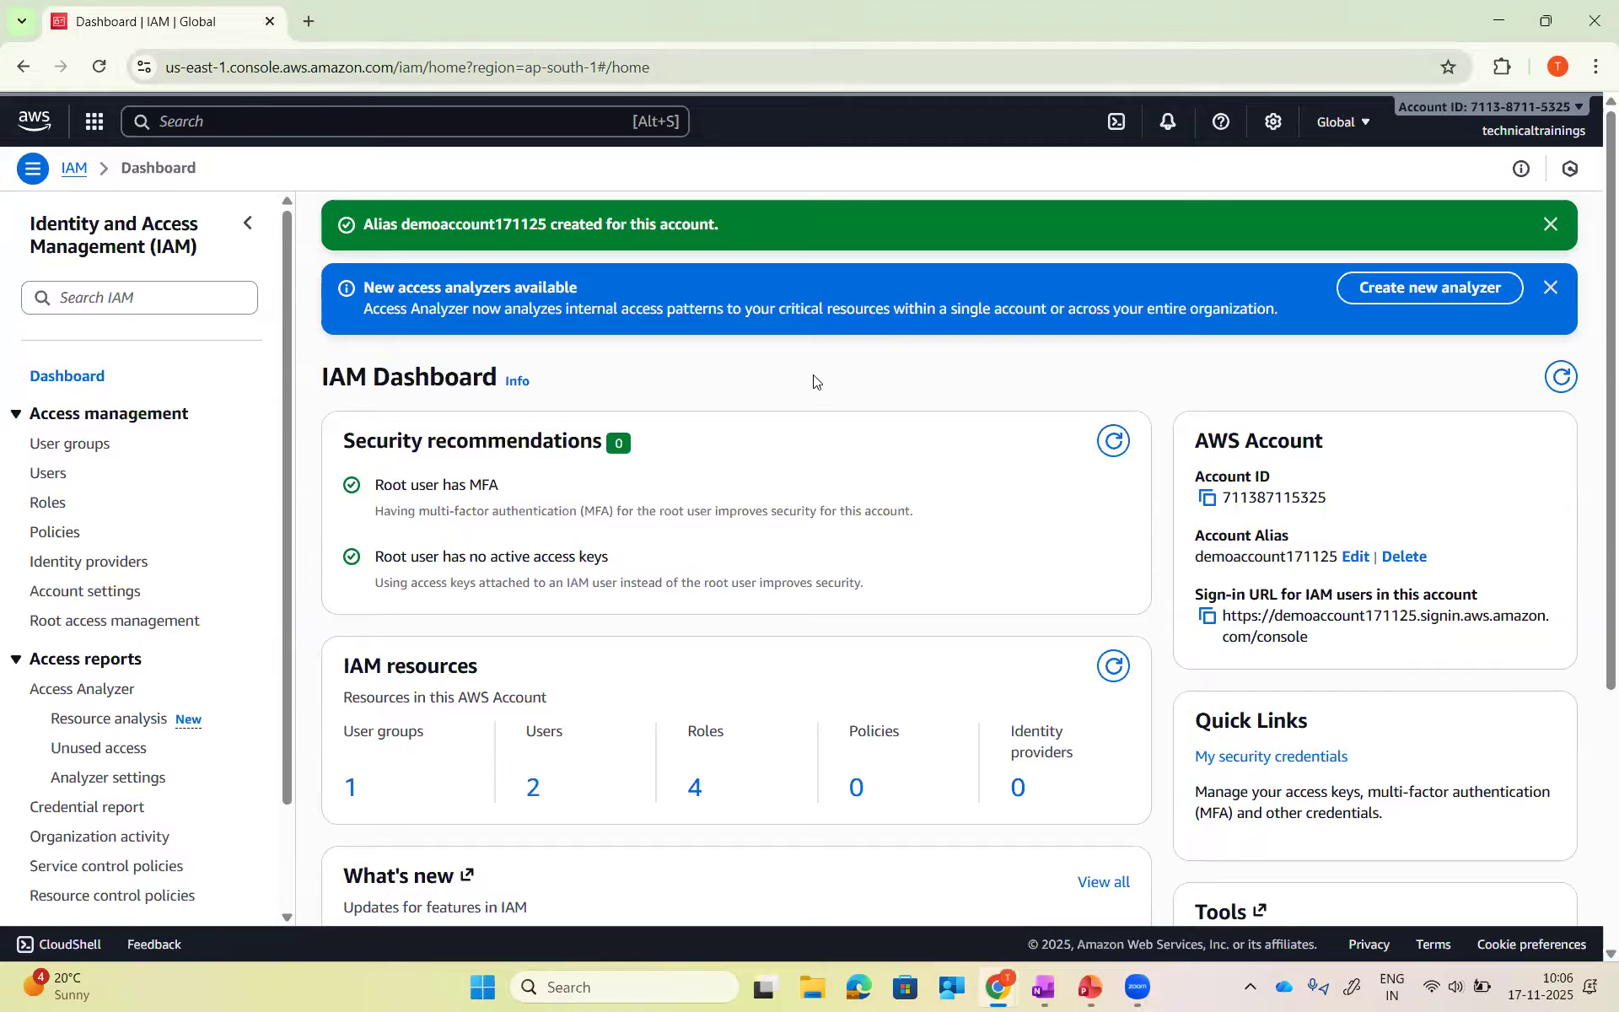
{"action": "left_click_drag", "start_coordinate": [1312, 639], "coordinate": [1221, 618]}
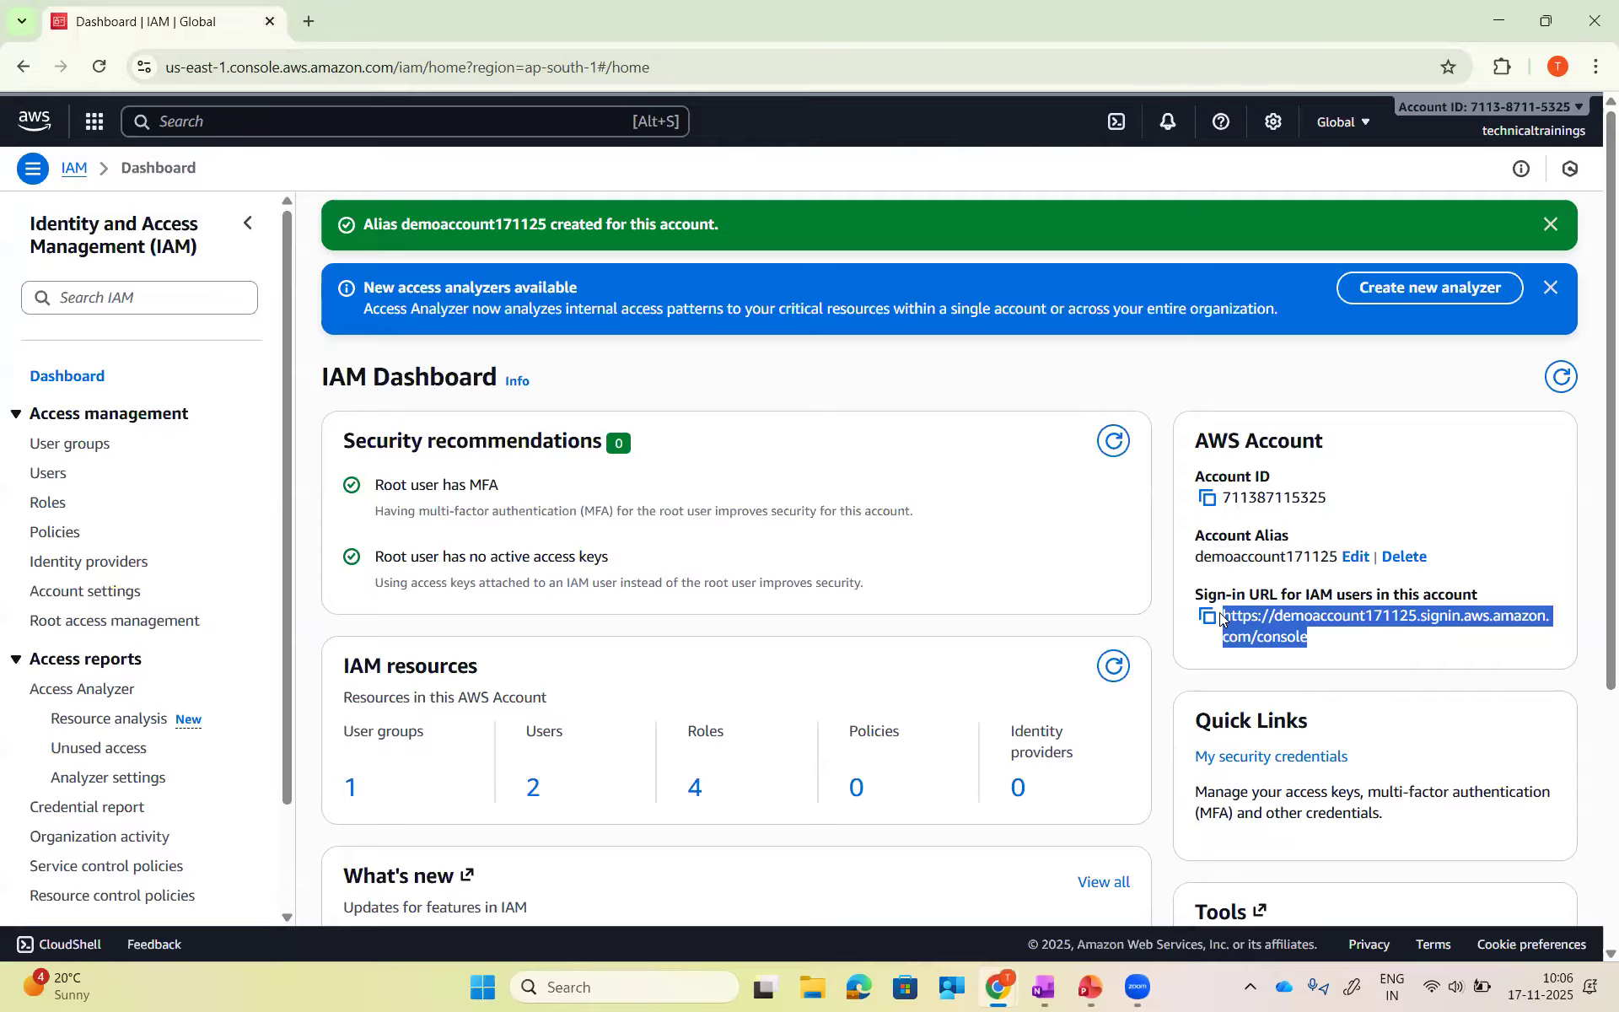
{"action": "left_click", "coordinate": [1339, 656]}
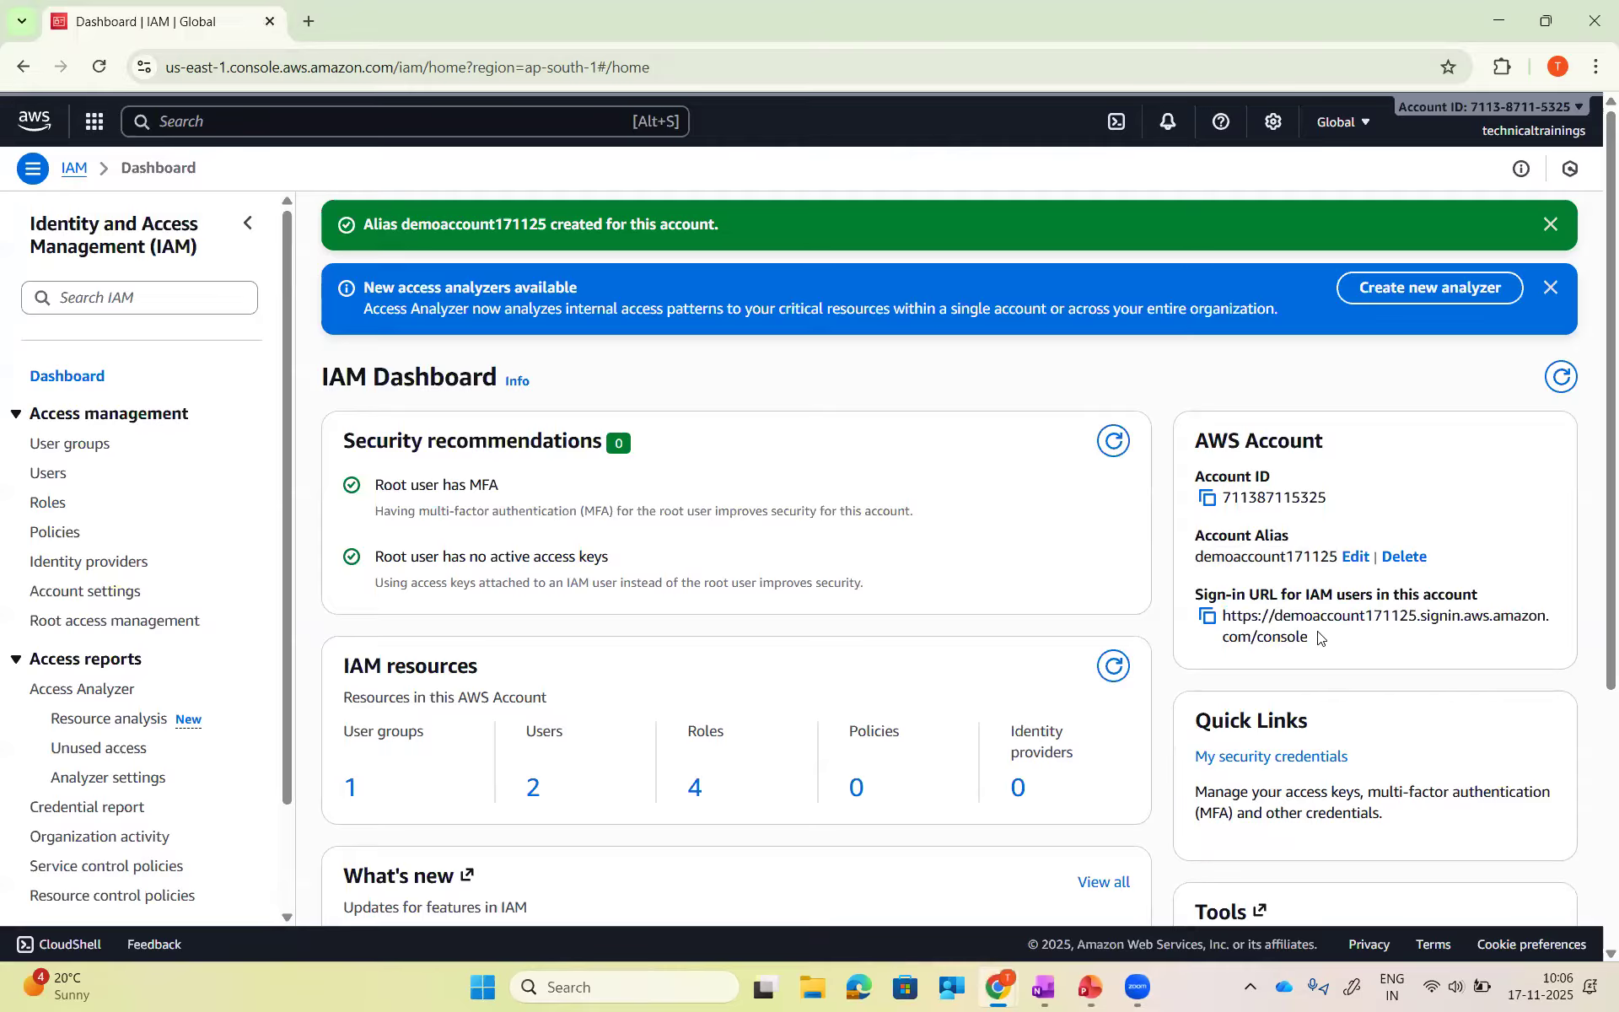
{"action": "left_click_drag", "start_coordinate": [1319, 639], "coordinate": [1207, 614]}
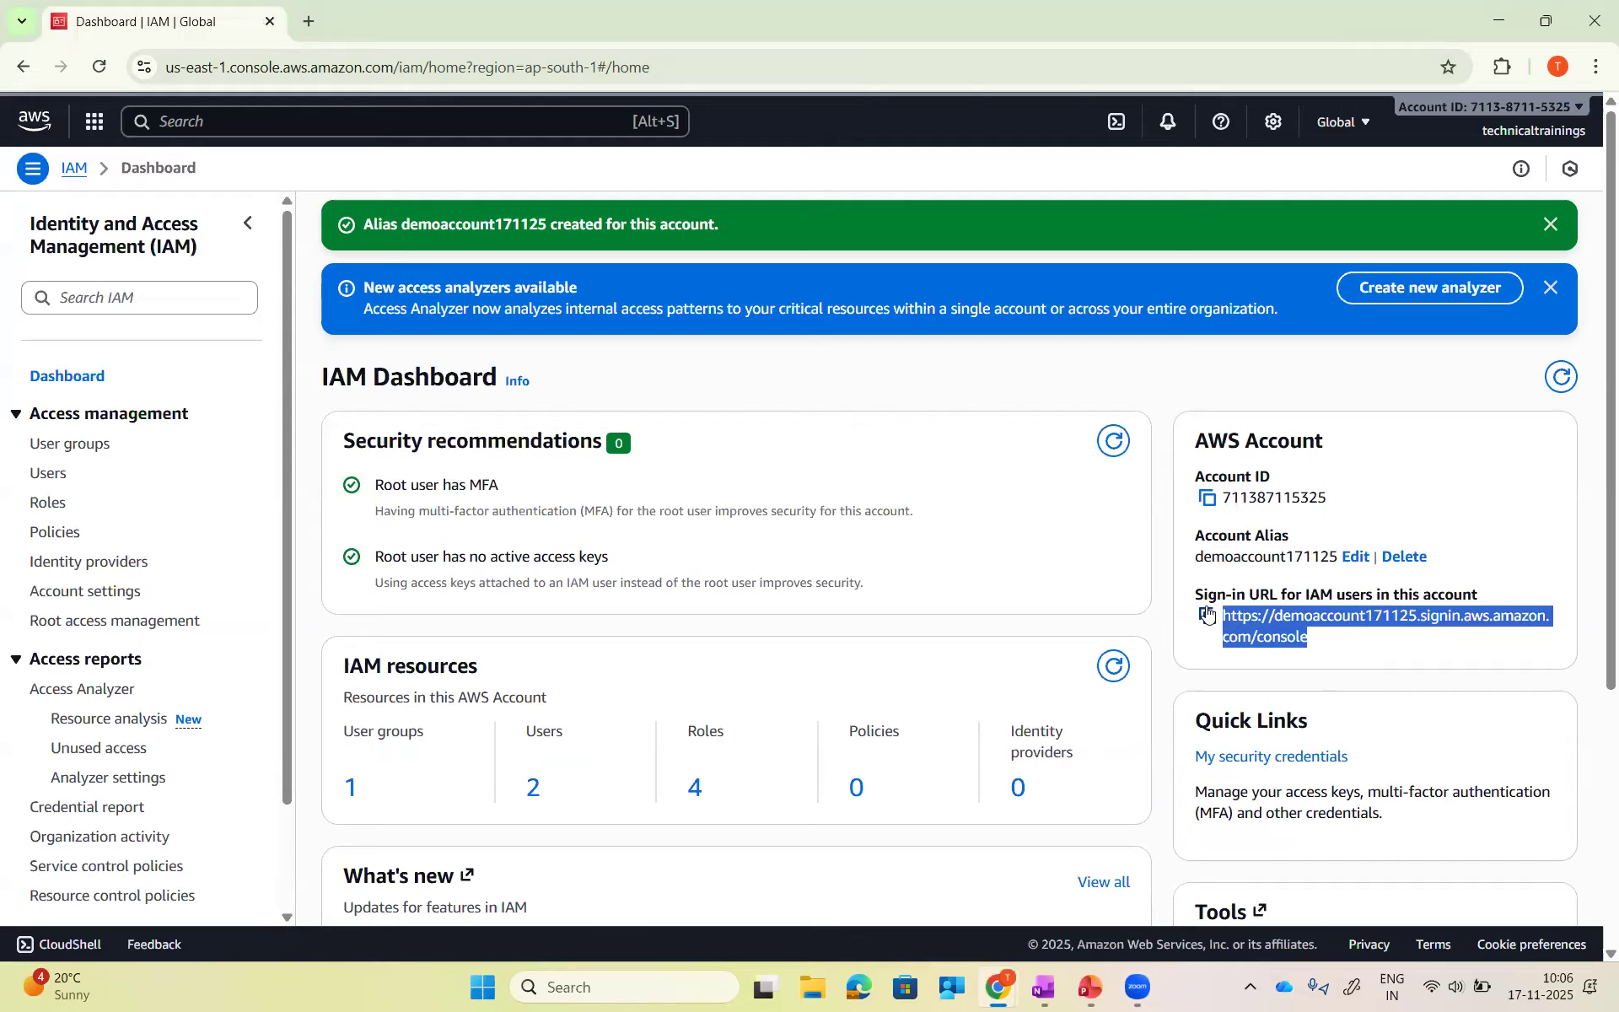
{"action": "left_click", "coordinate": [1357, 638]}
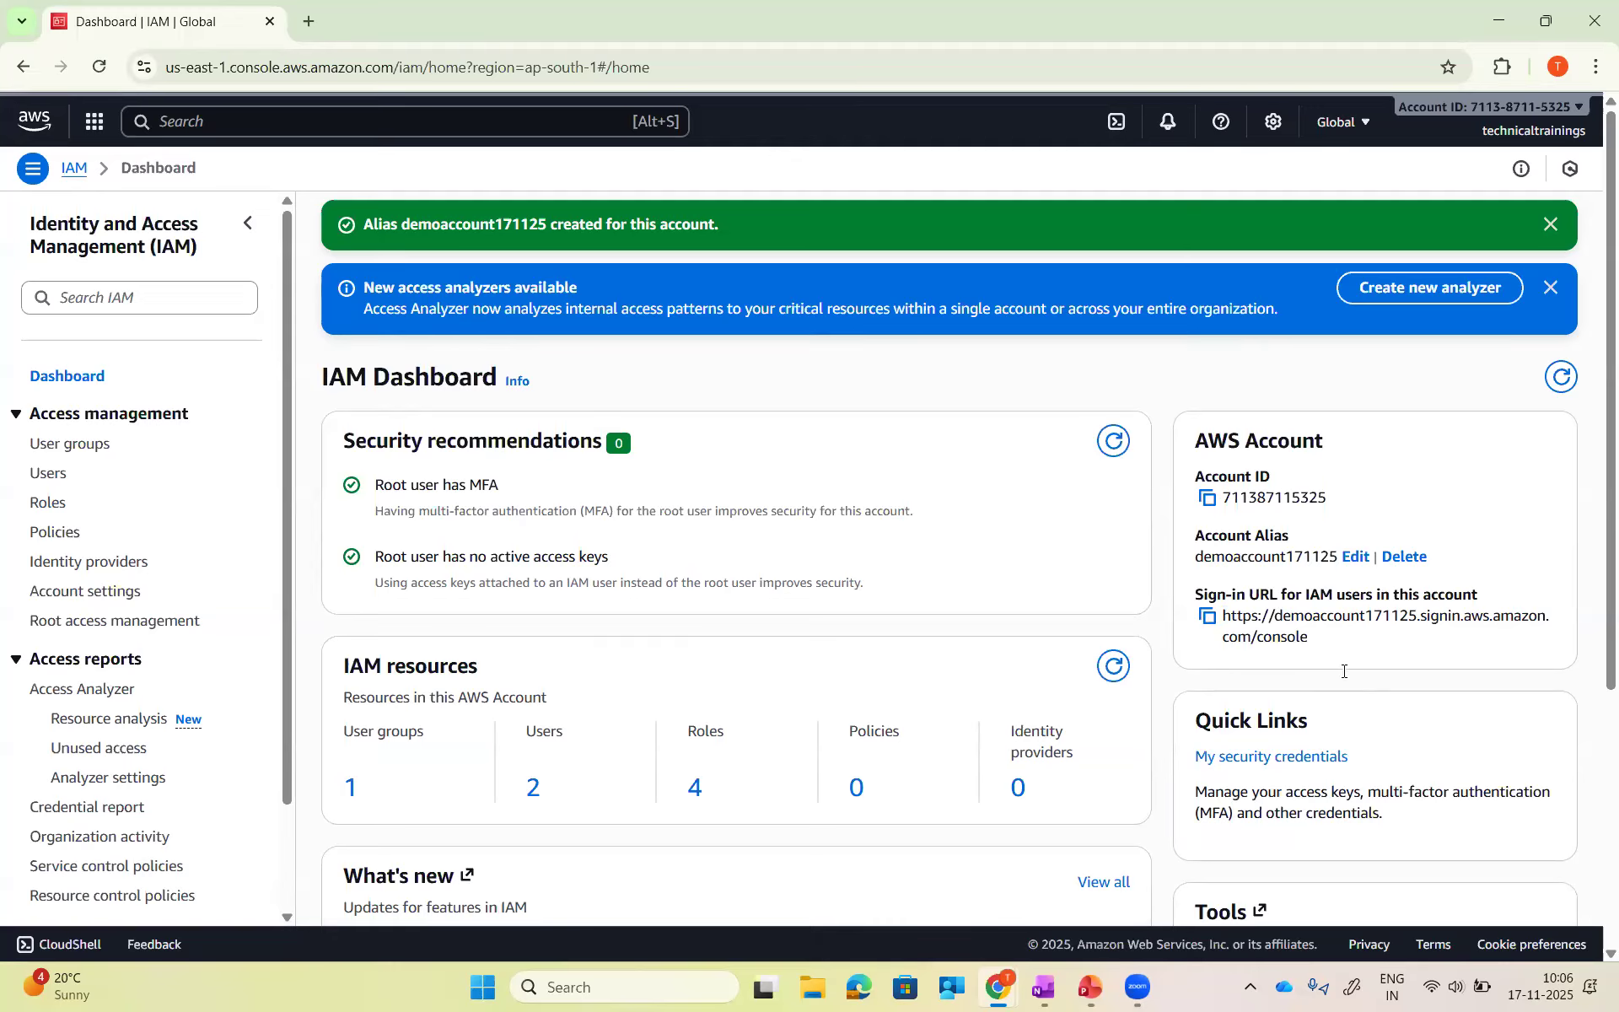
{"action": "double_click", "coordinate": [1329, 614]}
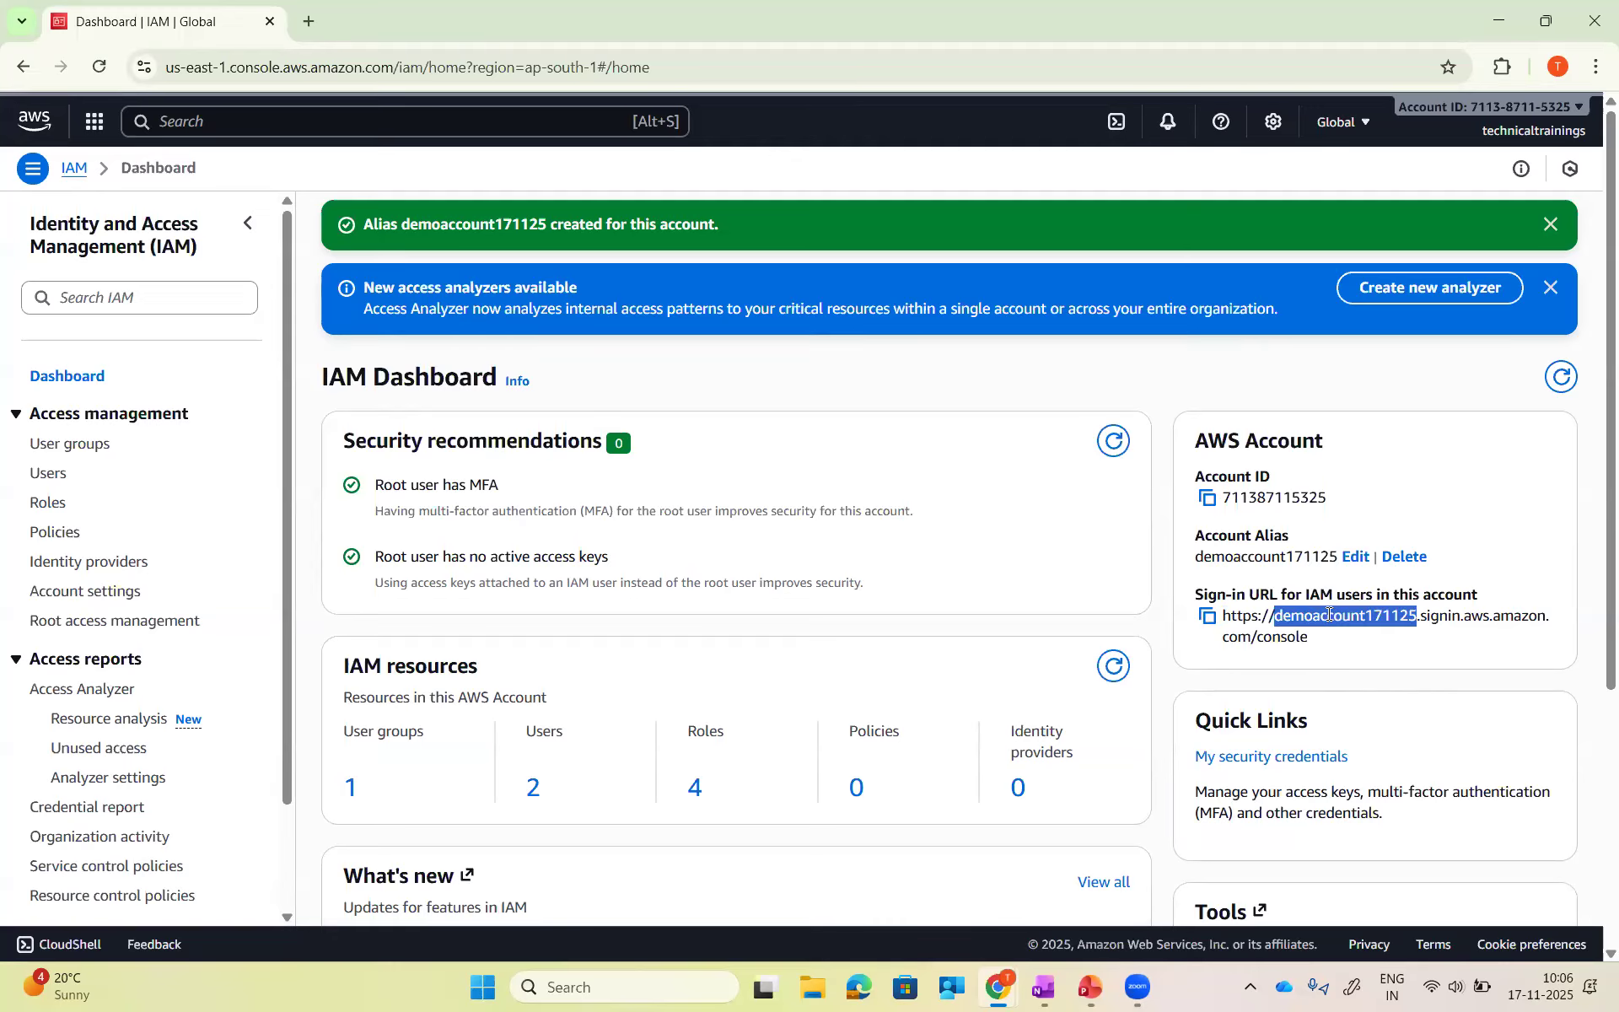
{"action": "left_click", "coordinate": [1325, 614]}
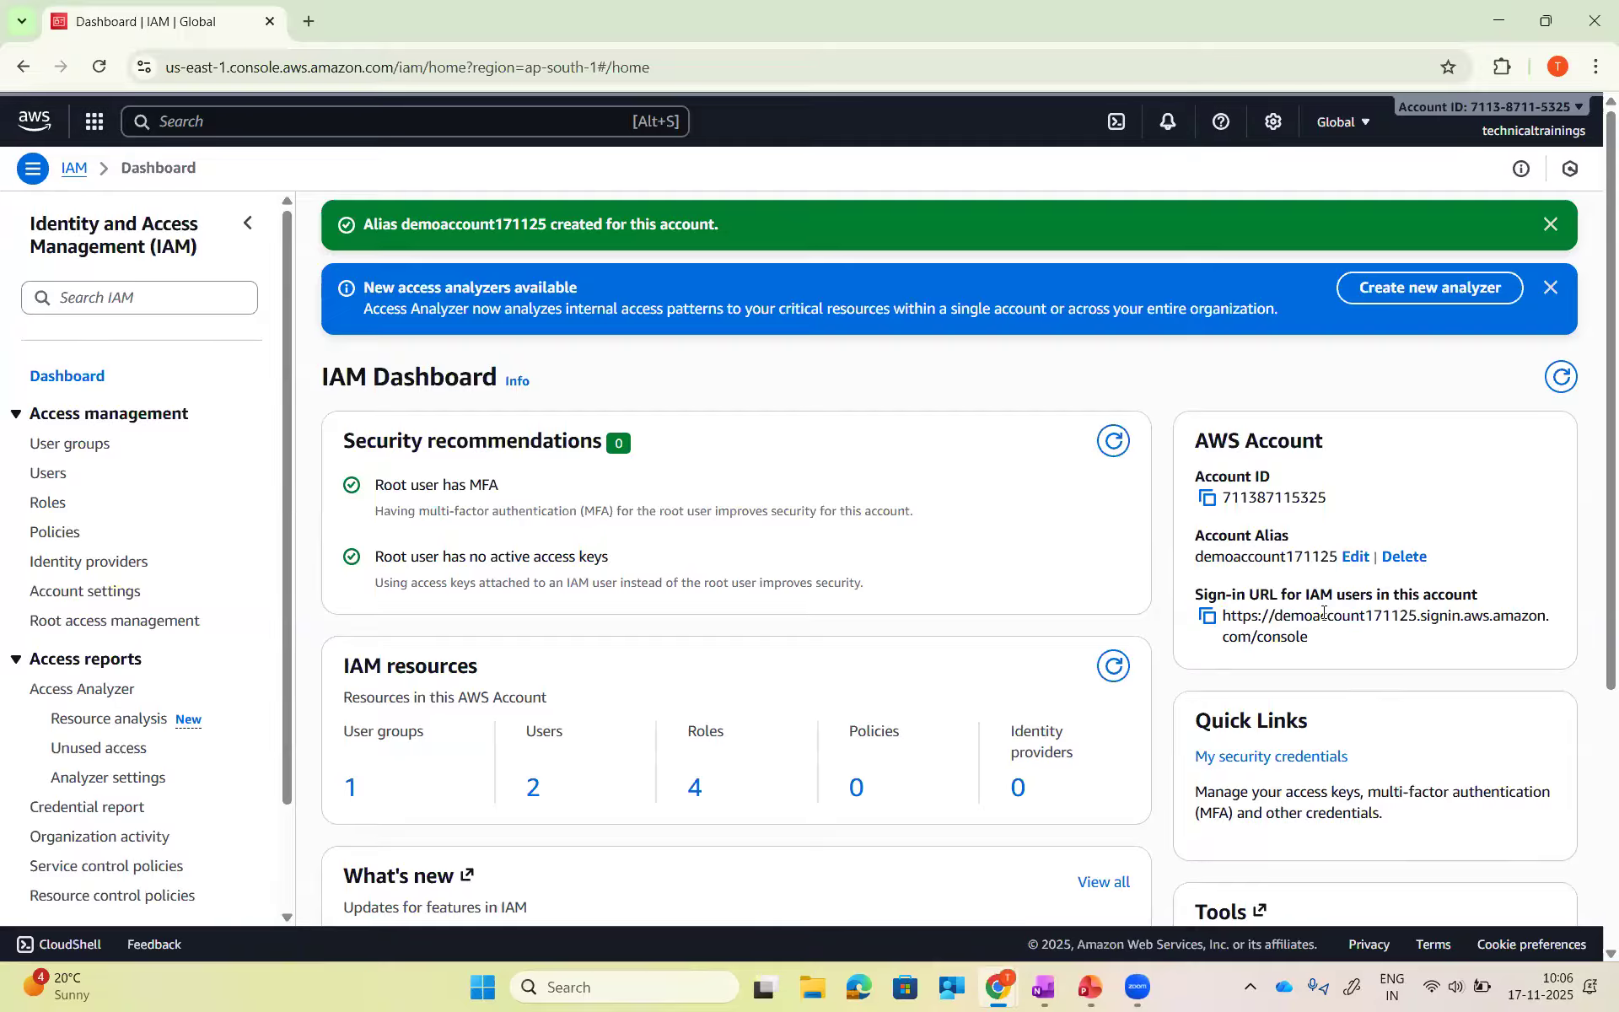
{"action": "double_click", "coordinate": [1324, 615]}
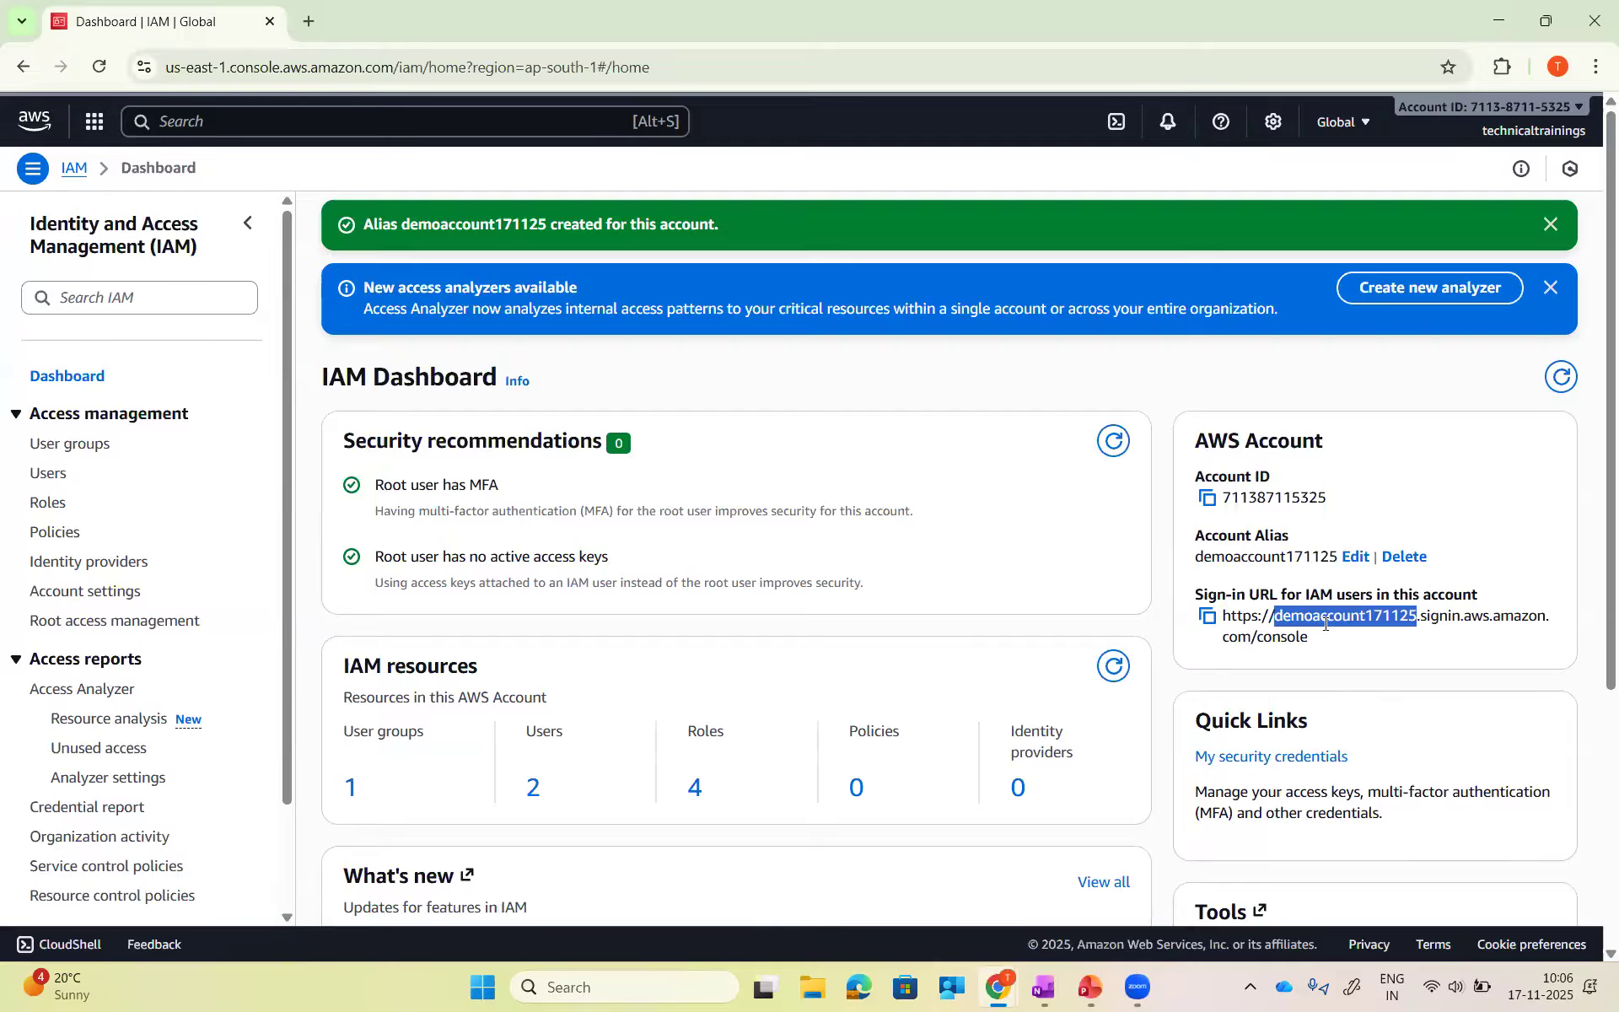
{"action": "left_click", "coordinate": [1329, 624]}
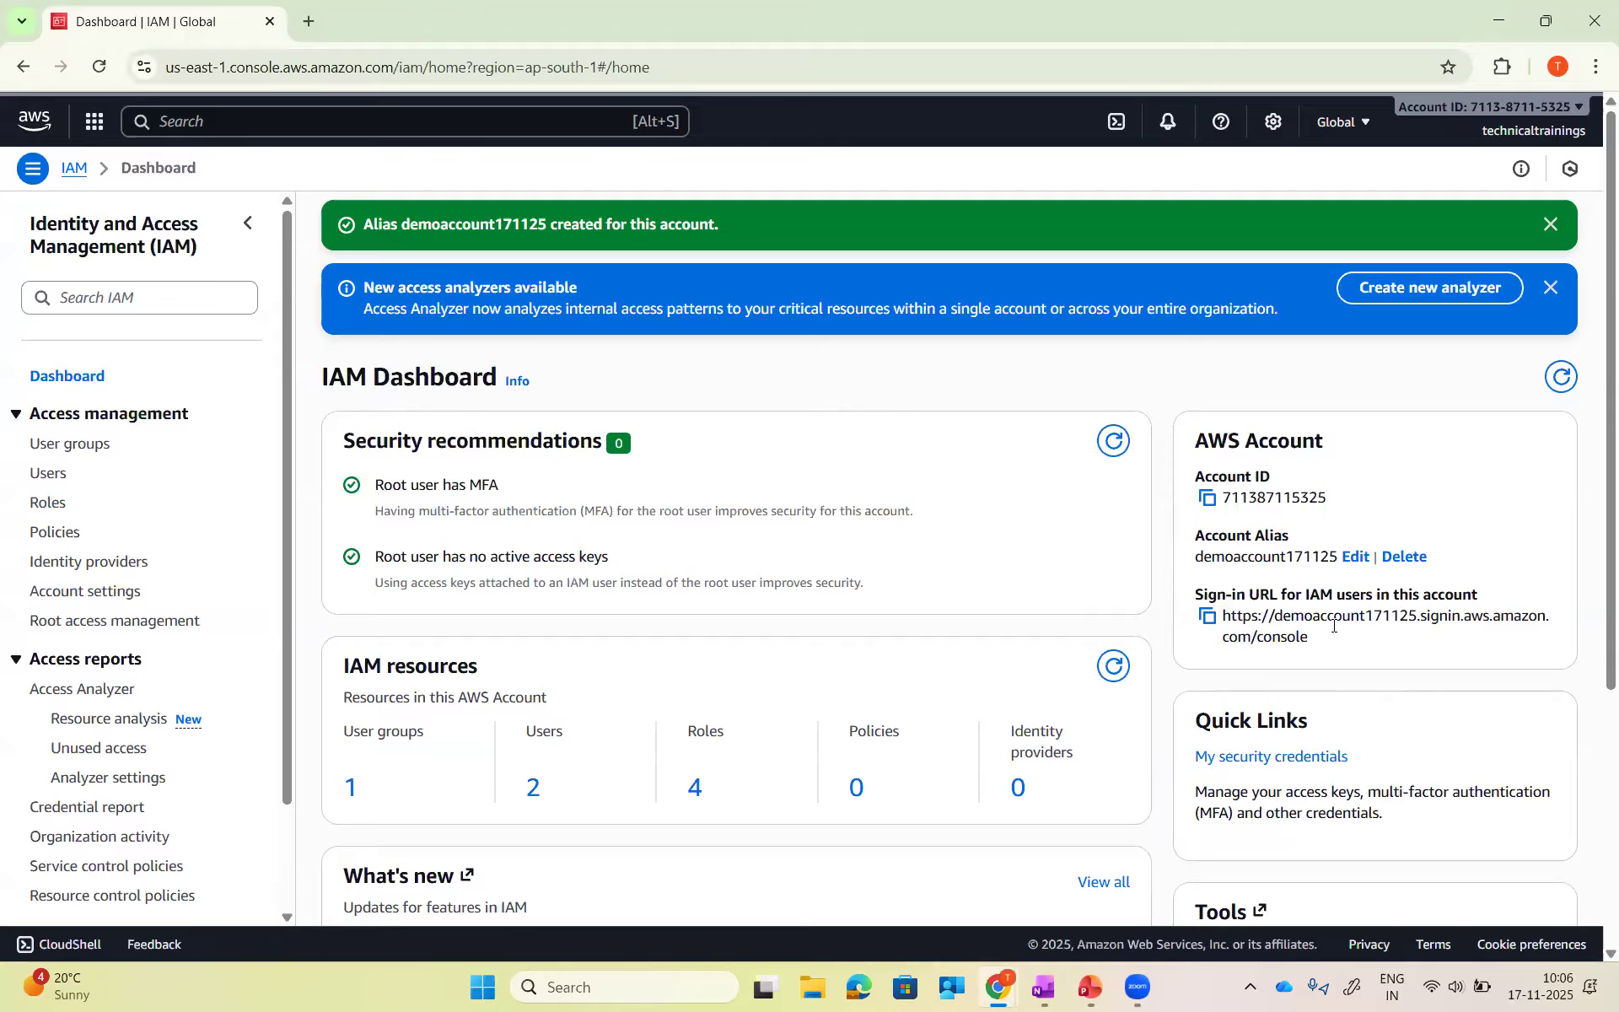
{"action": "double_click", "coordinate": [1333, 620]}
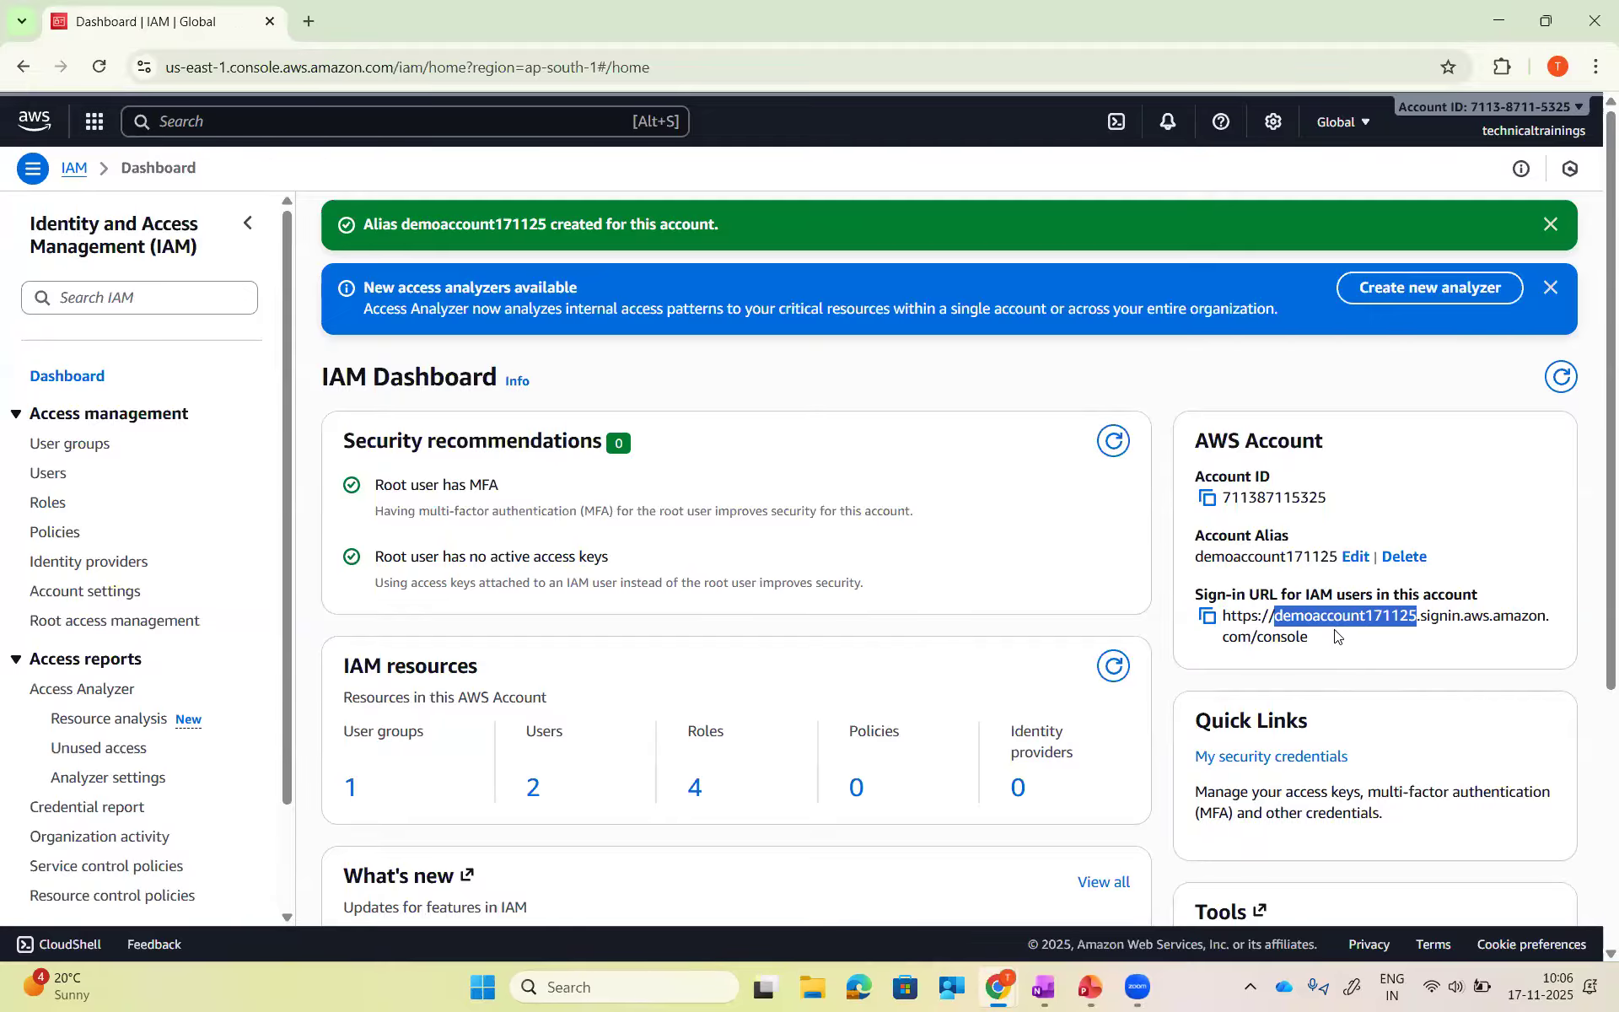
- Copy the IAM users sign-in URL and bring the Incognito window forward
{"action": "left_click", "coordinate": [1207, 617]}
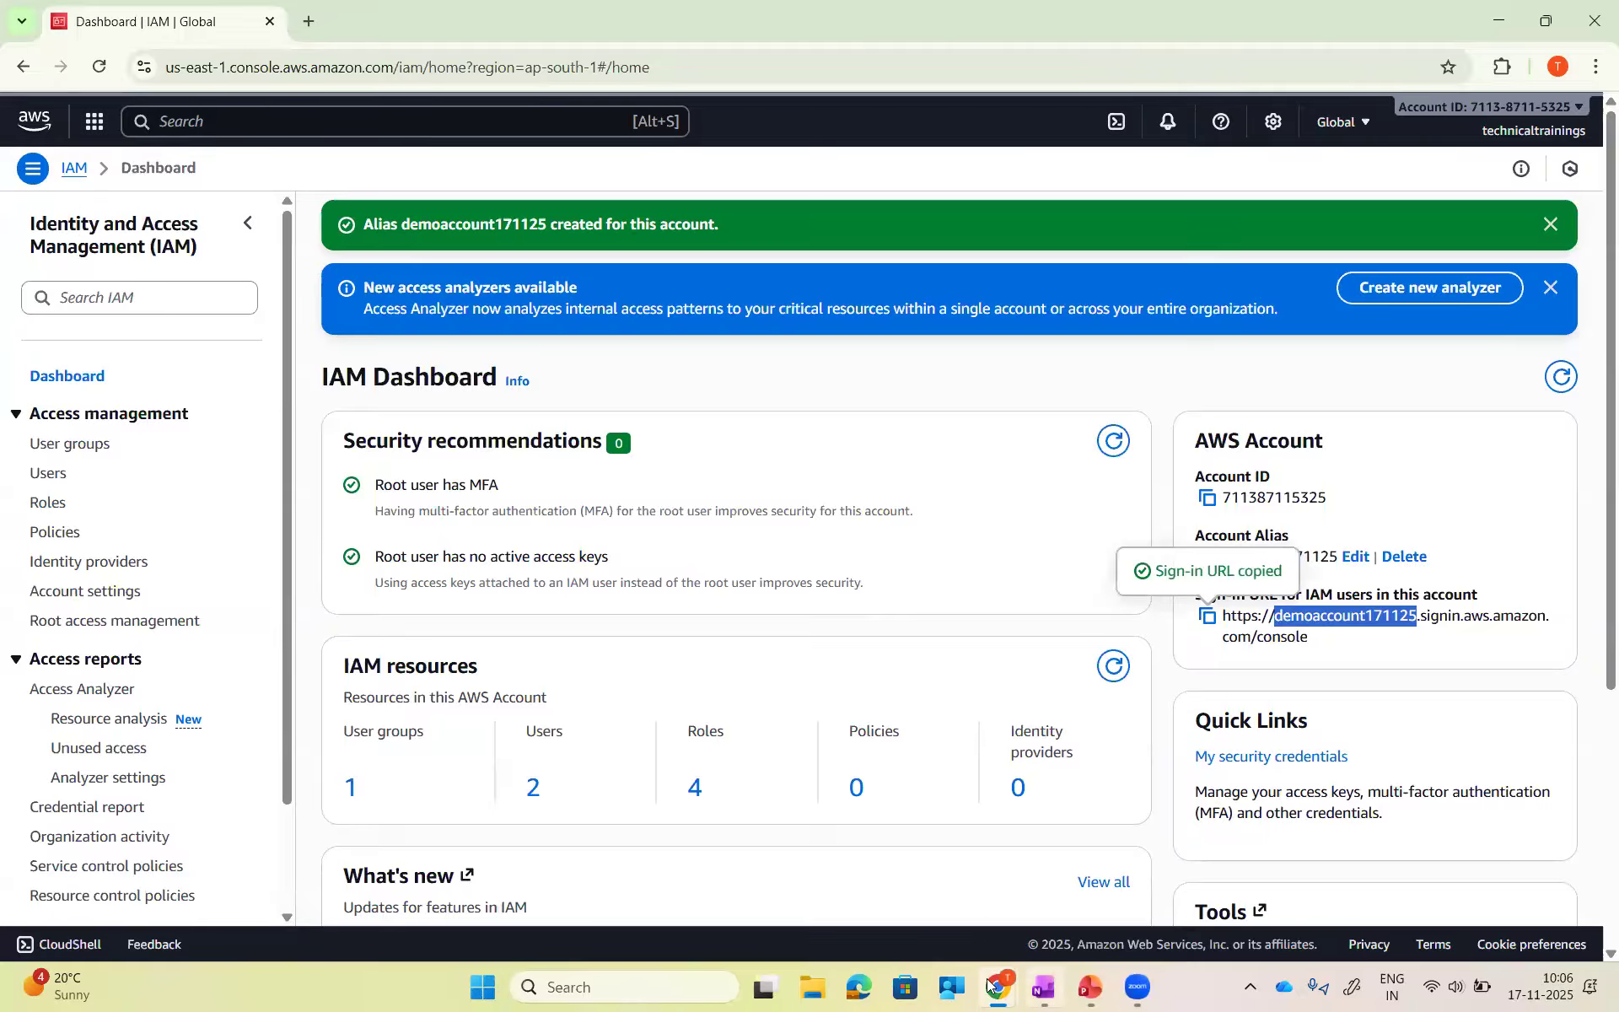
{"action": "mouse_move", "coordinate": [1003, 975]}
{"action": "left_click", "coordinate": [1096, 868]}
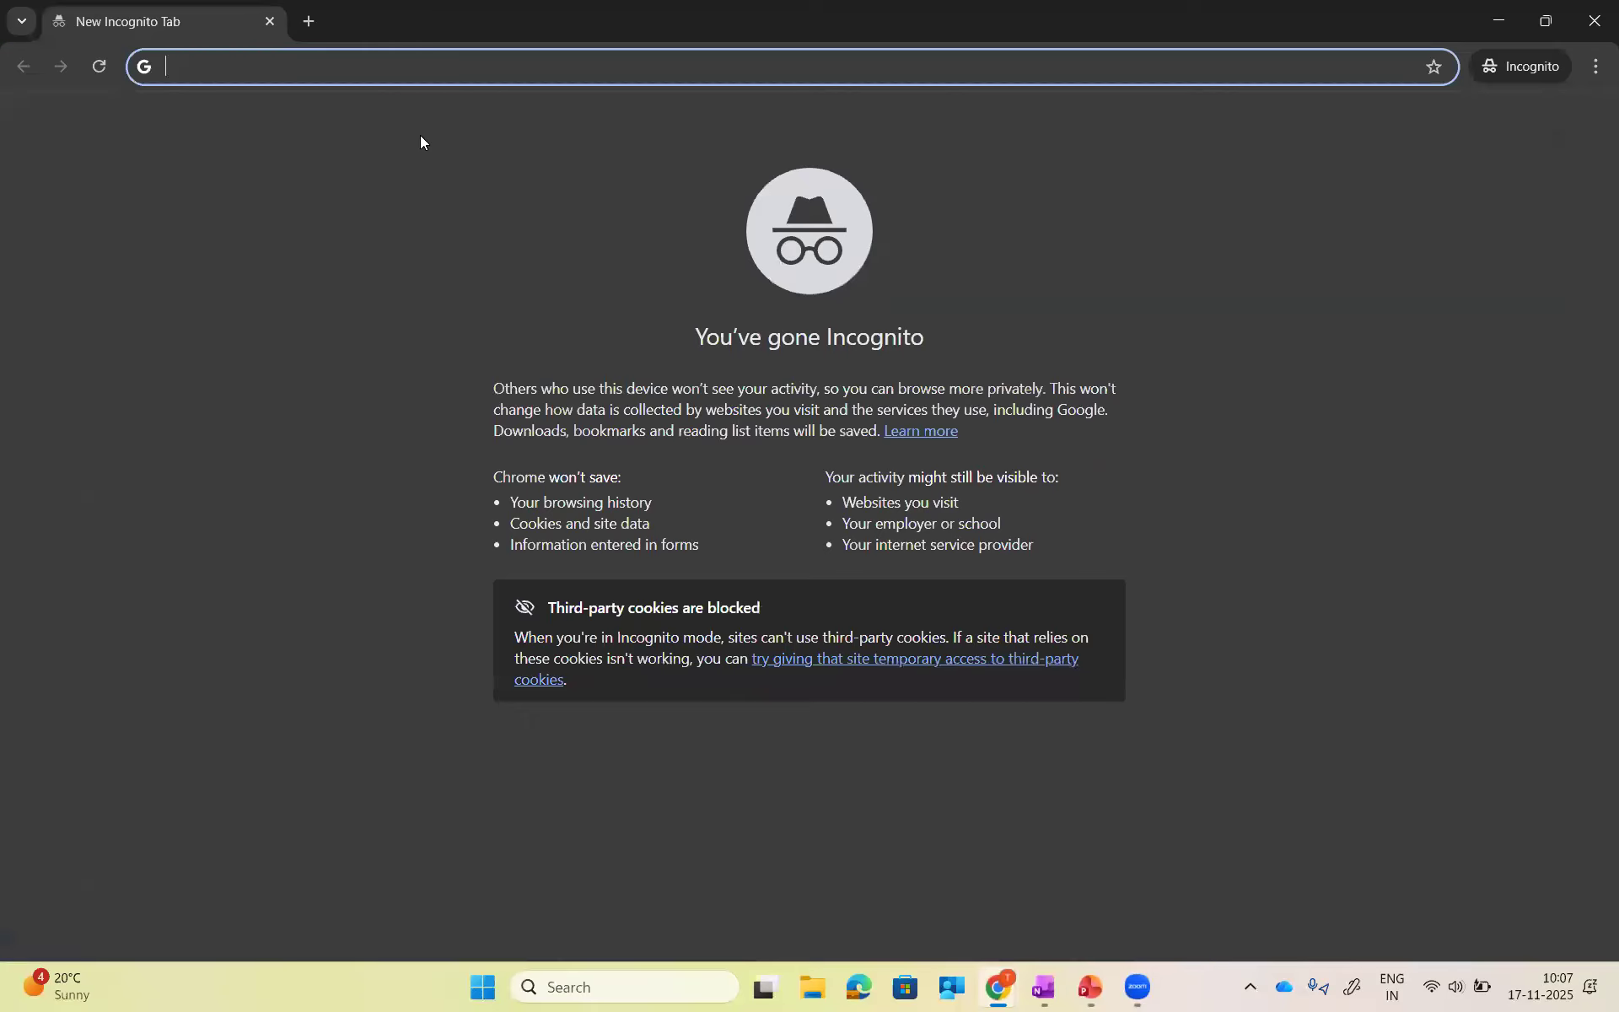
- Load the copied sign-in URL in the Incognito tab and check the prefilled alias demoaccount171125
{"action": "key", "text": "ctrl+v"}
{"action": "key", "text": "Return"}
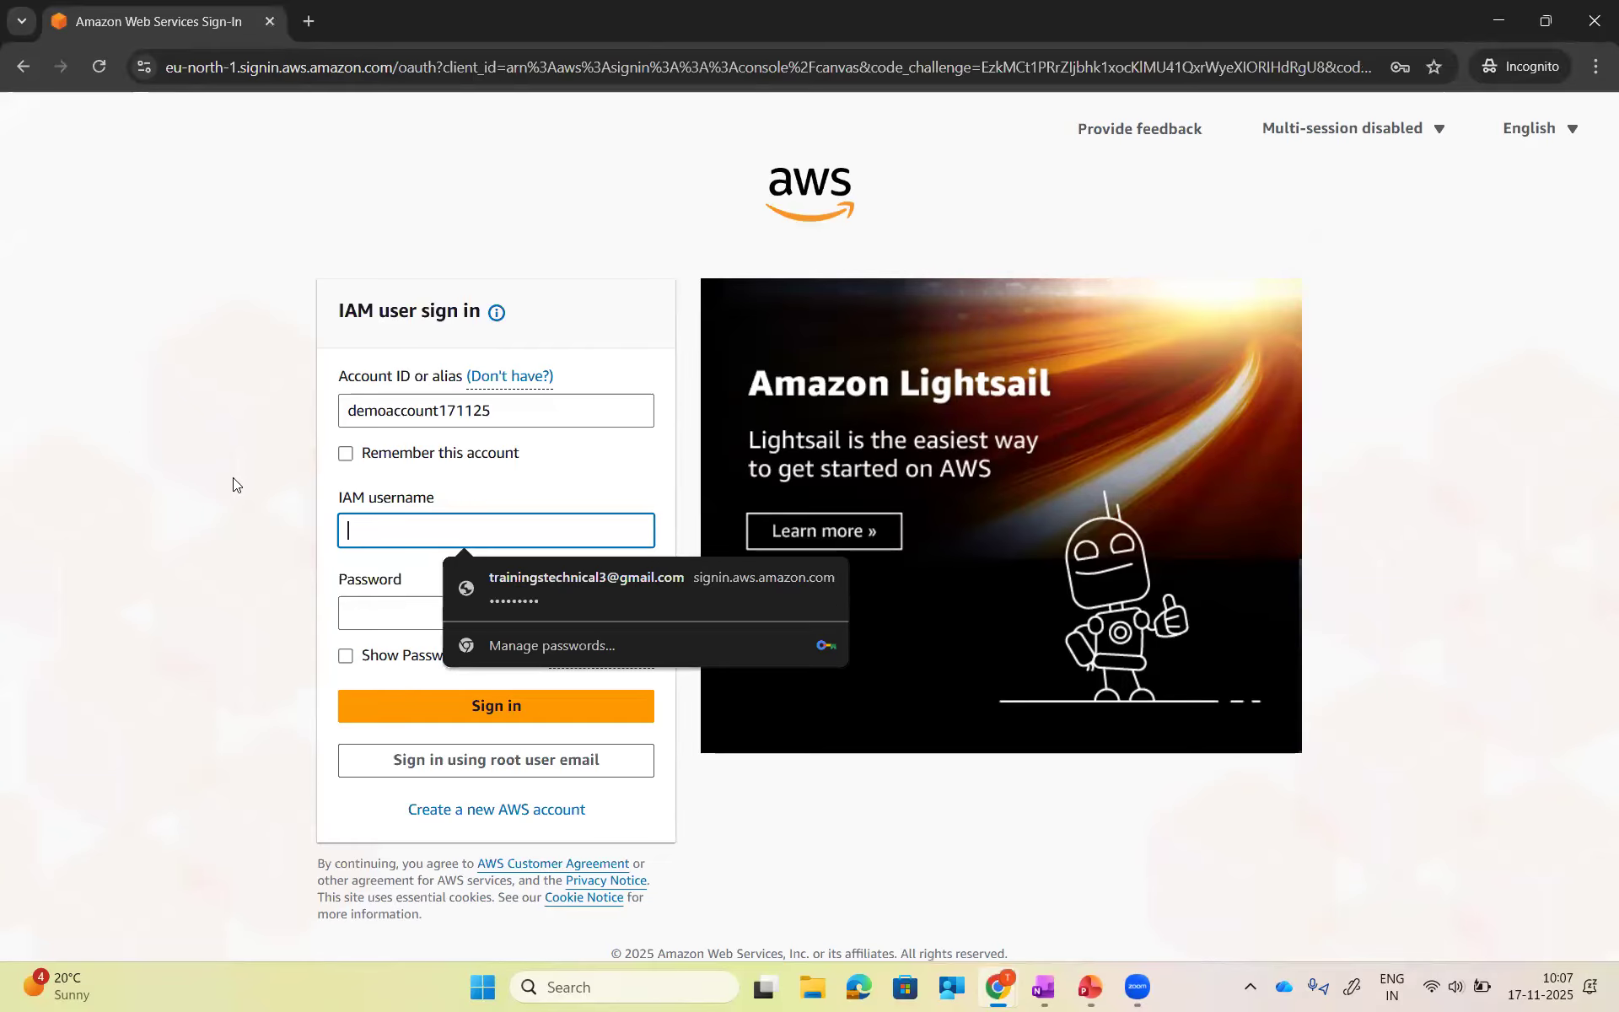
{"action": "left_click", "coordinate": [363, 508]}
{"action": "left_click_drag", "start_coordinate": [504, 411], "coordinate": [342, 412]}
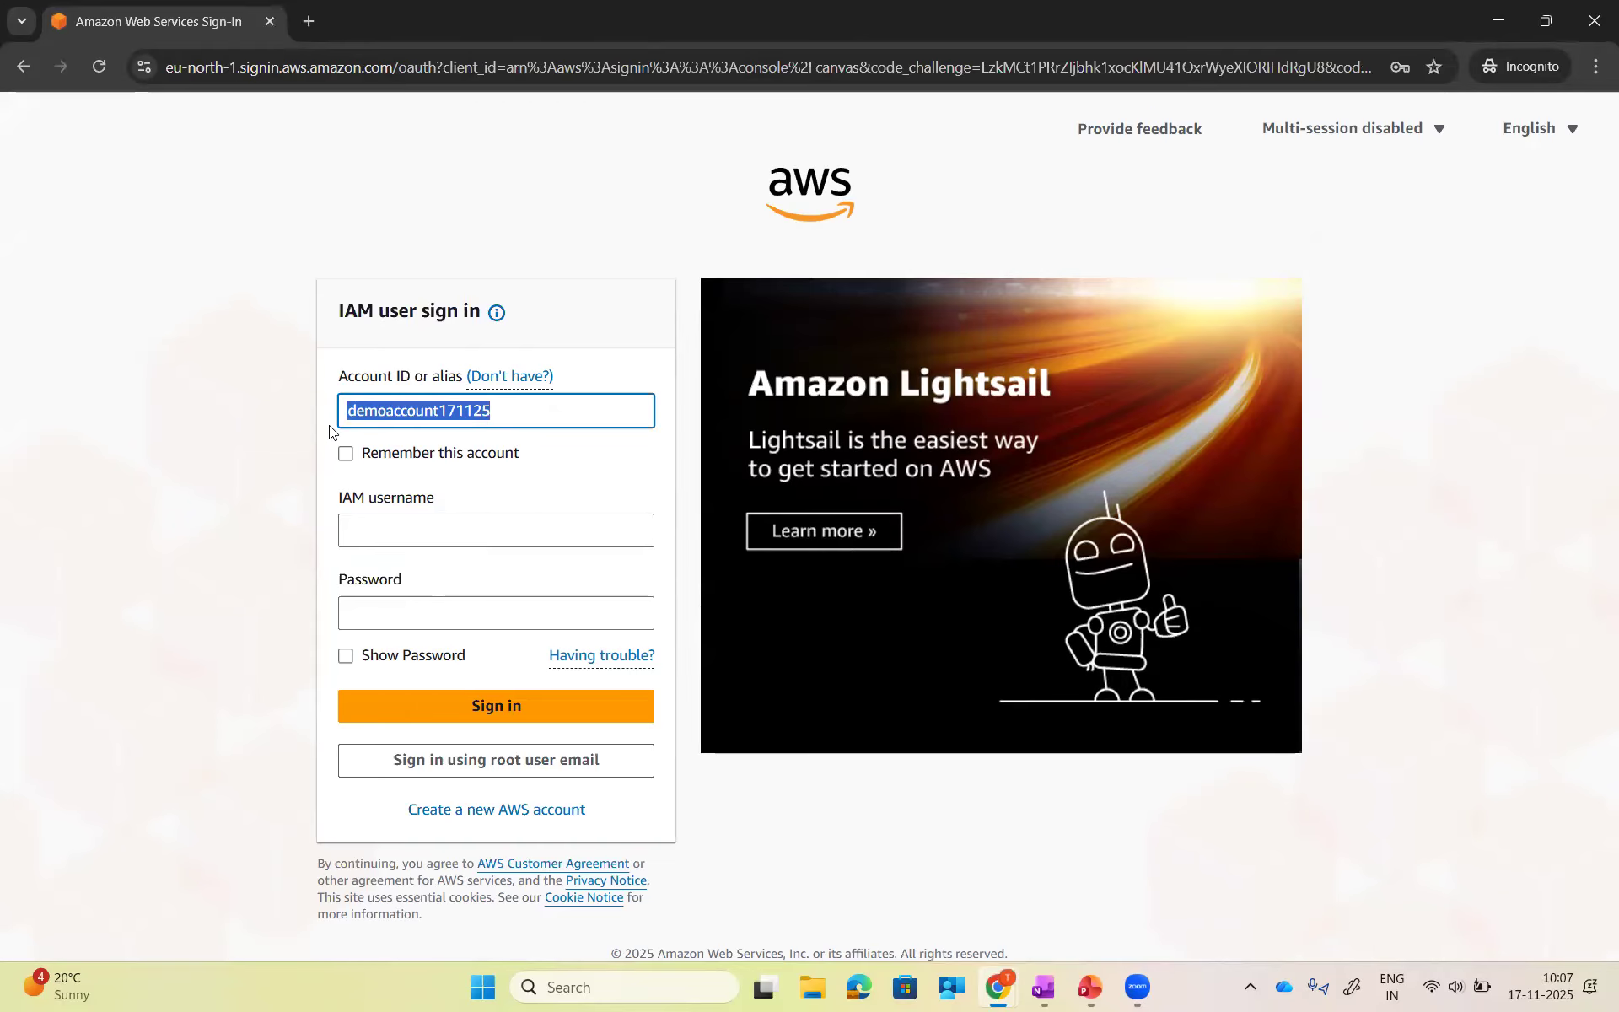
{"action": "left_click", "coordinate": [329, 432]}
{"action": "double_click", "coordinate": [451, 410]}
{"action": "left_click", "coordinate": [28, 466]}
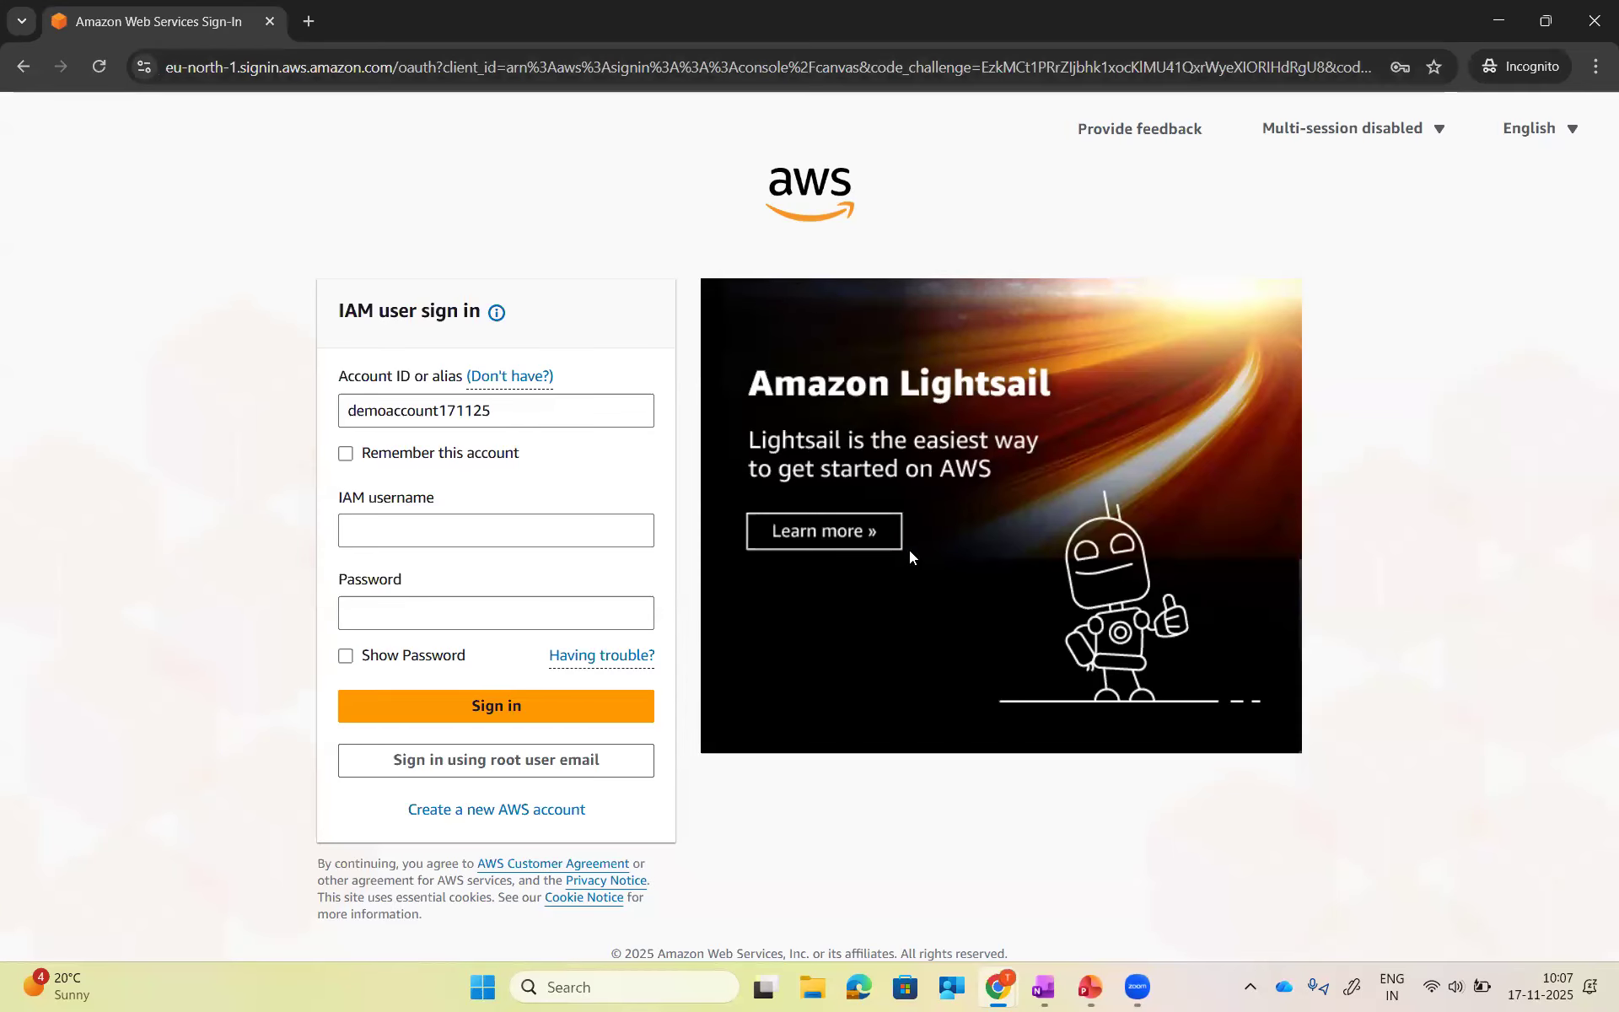
- Compare with the alias in the dashboard's sign-in URL, then return to the sign-in page
{"action": "key", "text": "alt+Tab"}
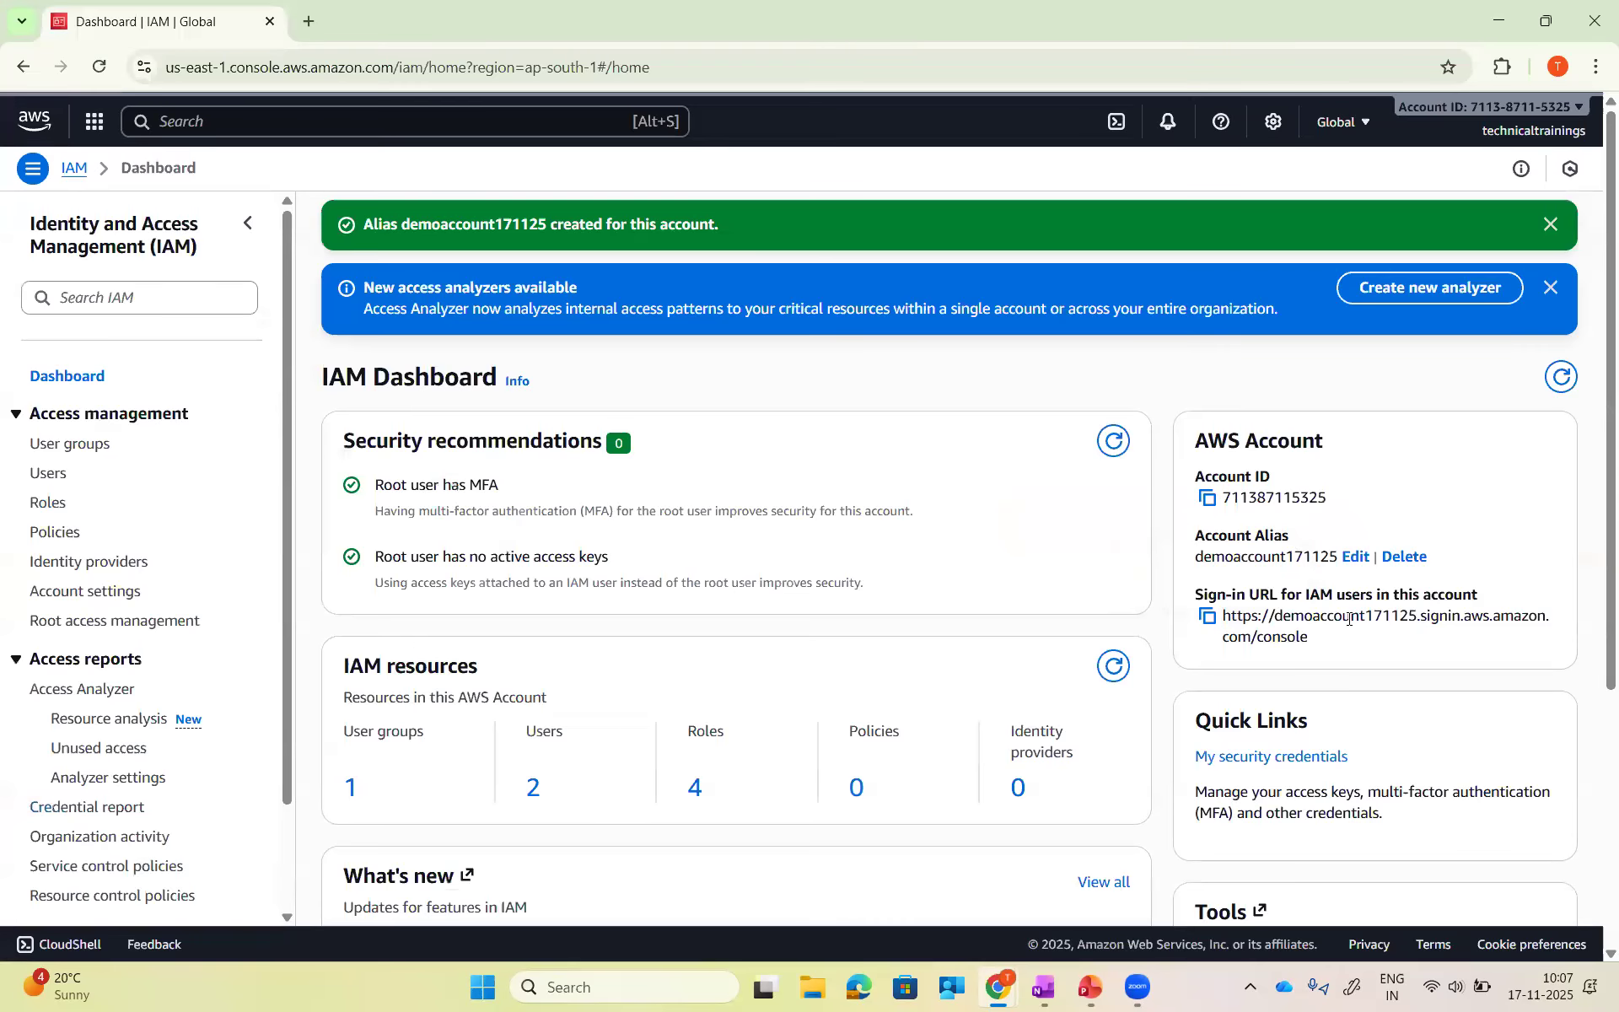
{"action": "double_click", "coordinate": [1368, 624]}
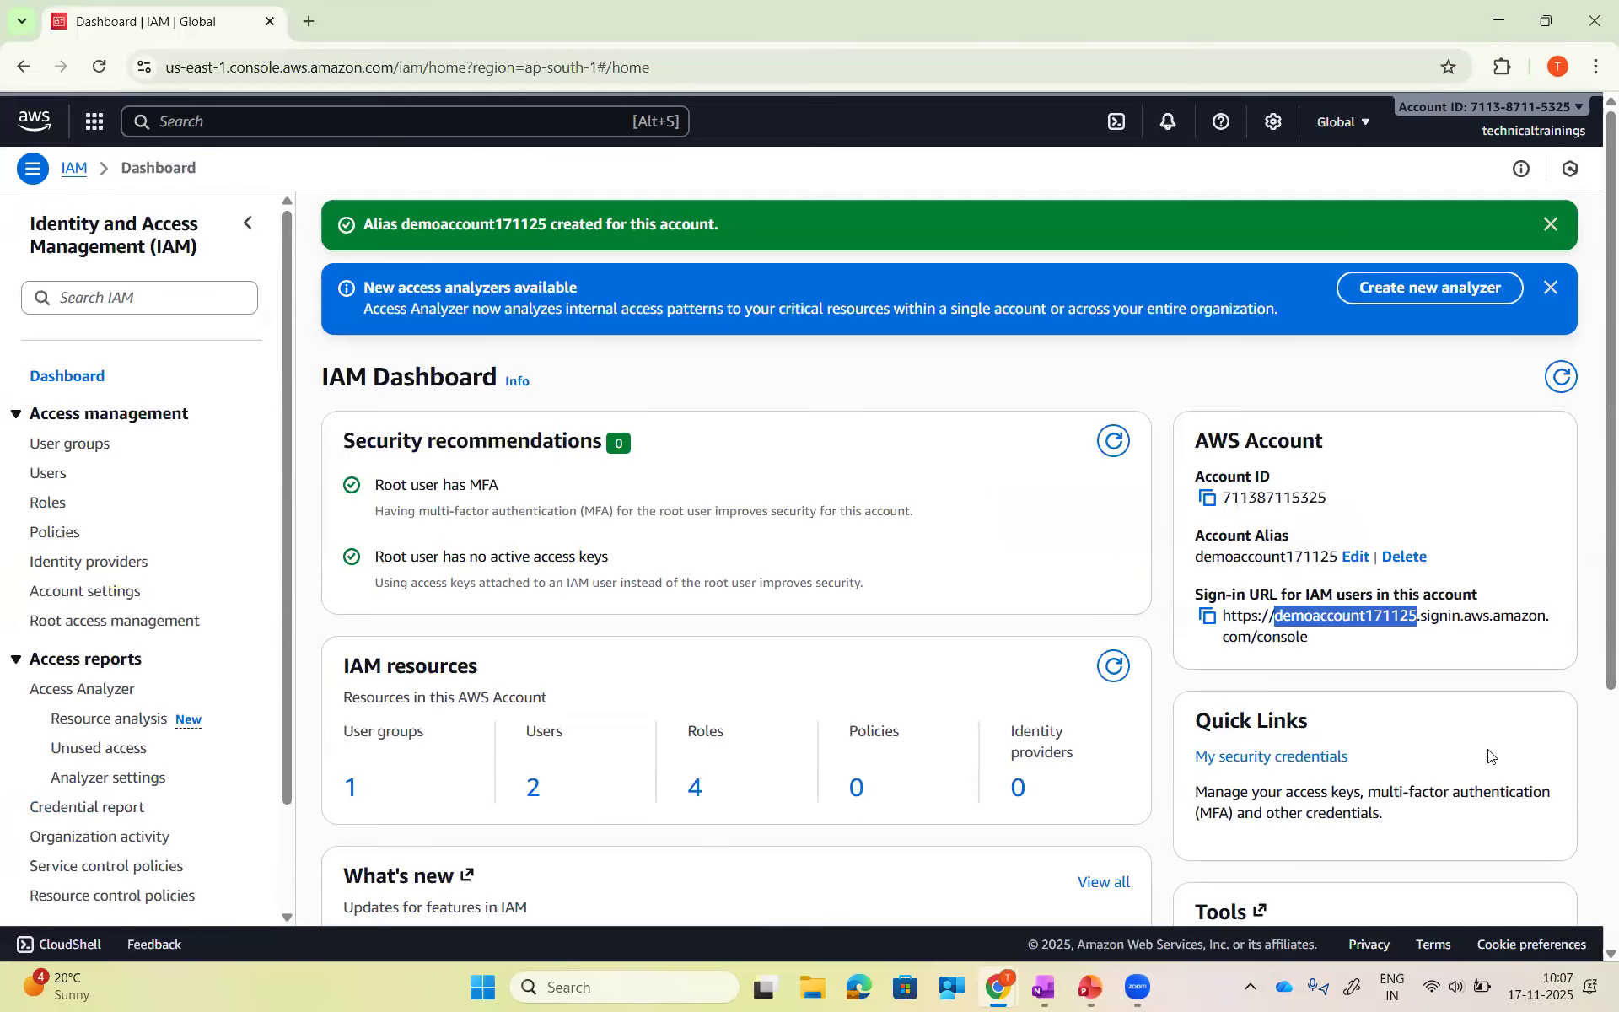
{"action": "key", "text": "alt+Tab"}
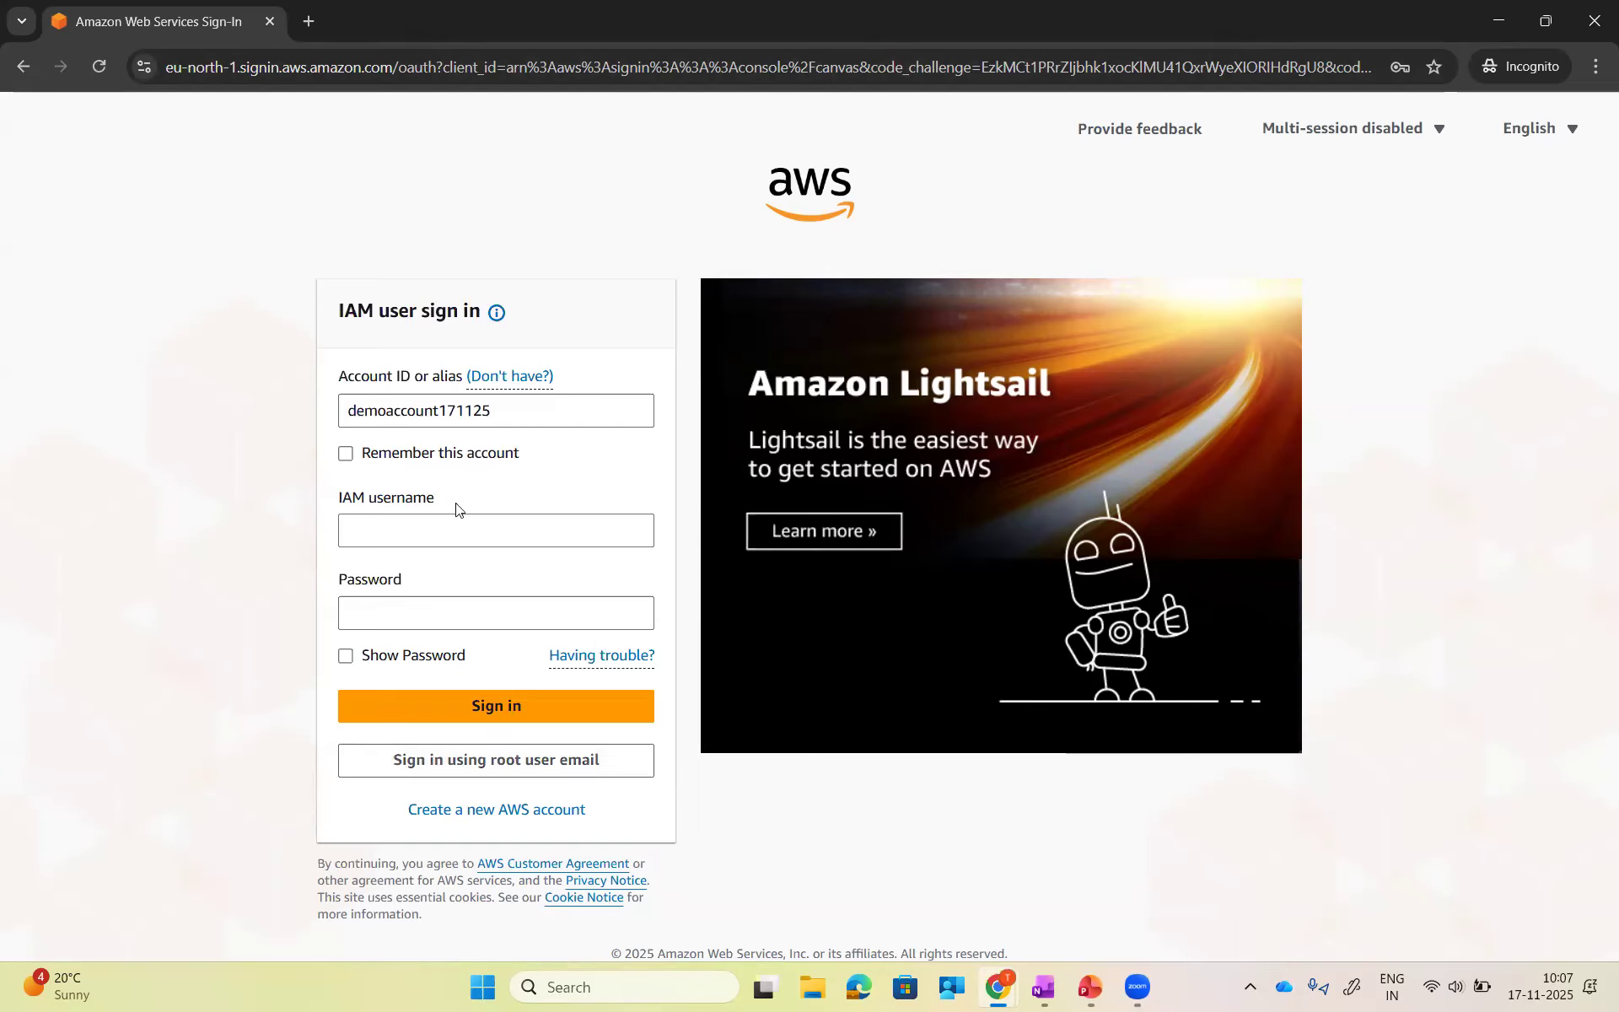
- Sign in with IAM user name demouser and its password
{"action": "left_click", "coordinate": [439, 536]}
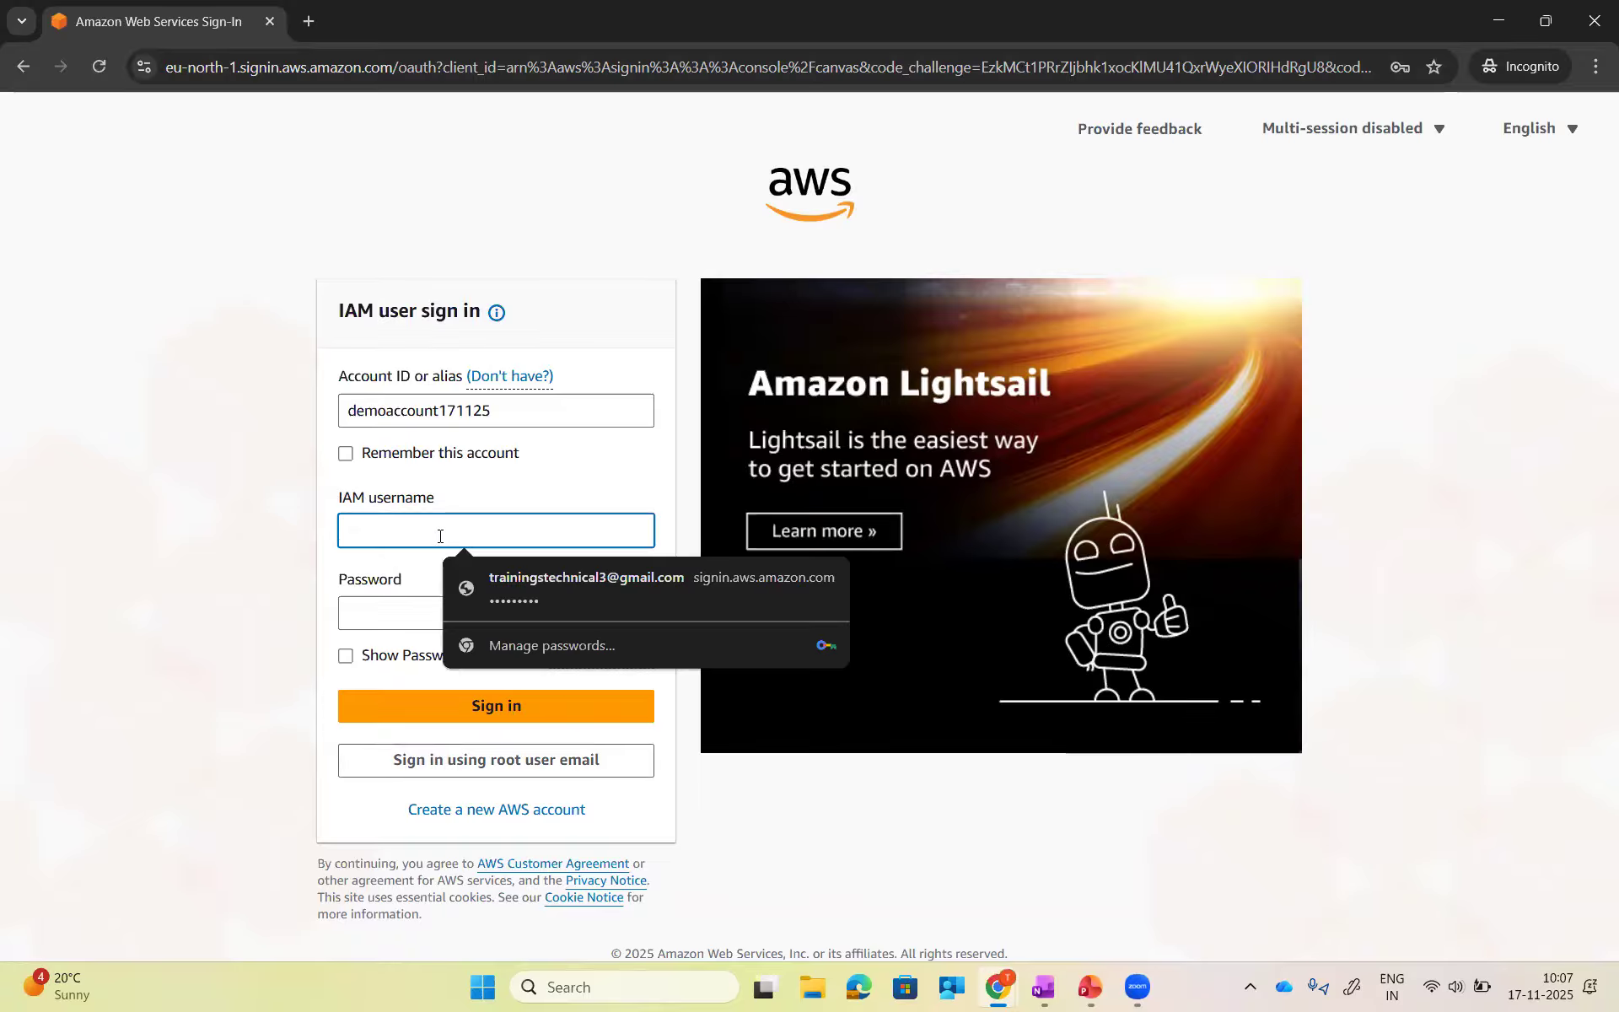
{"action": "type", "text": "demouser"}
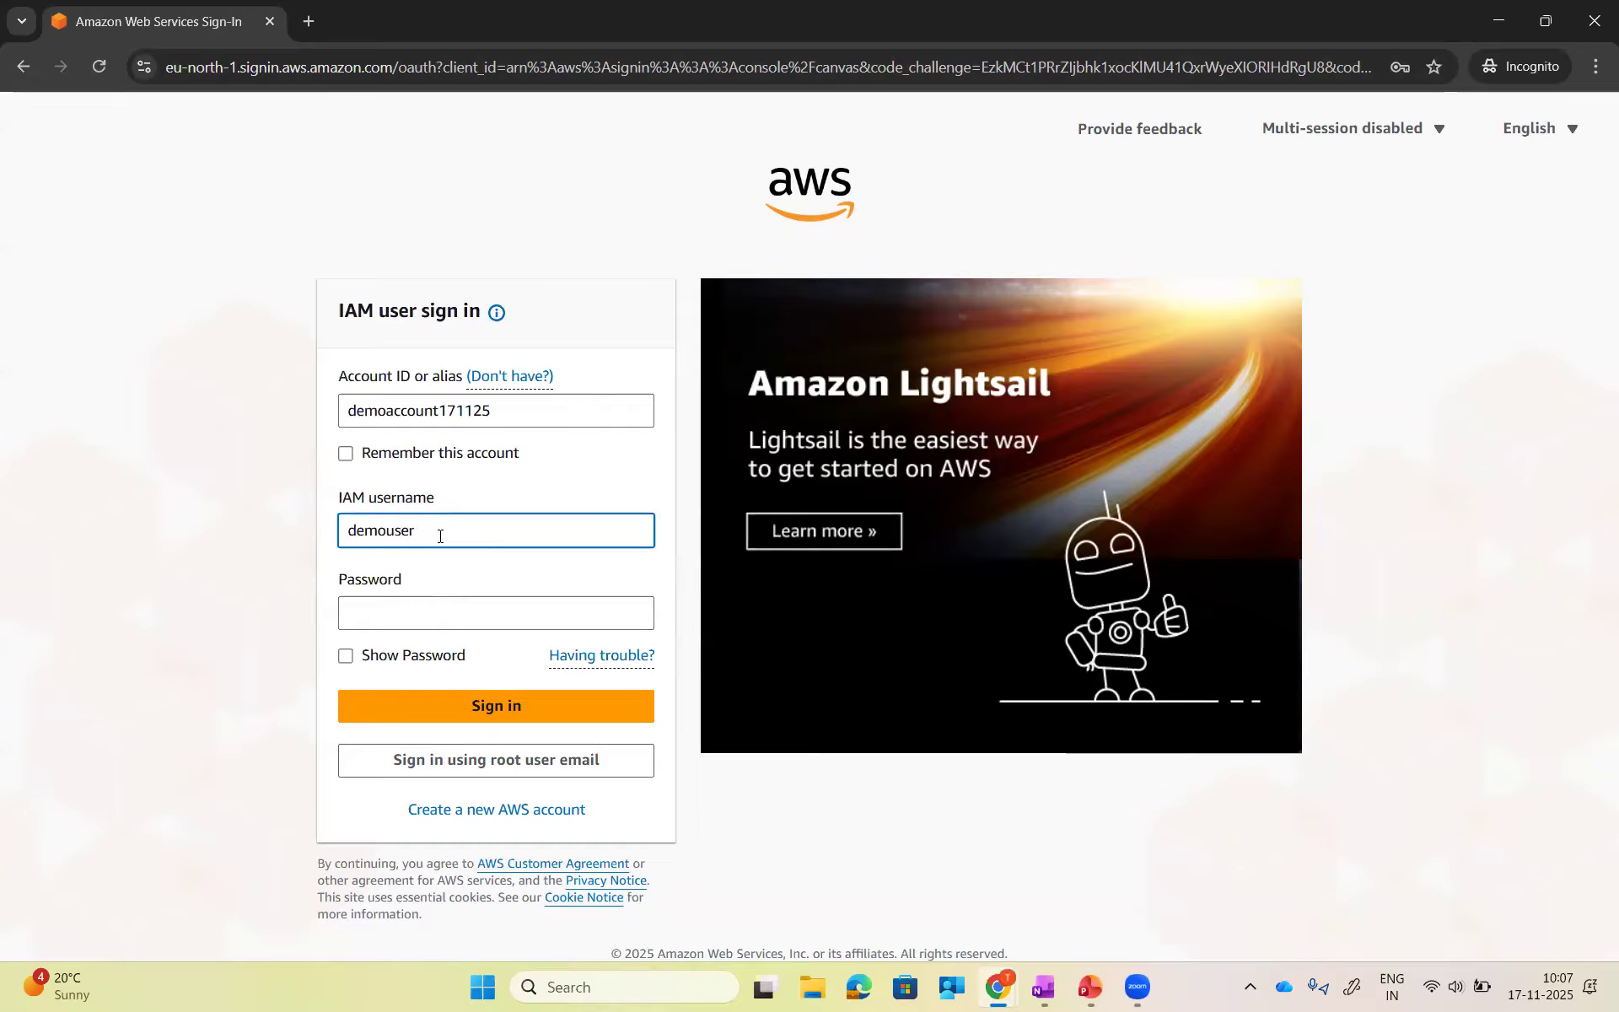
{"action": "left_click", "coordinate": [429, 606]}
{"action": "type", "text": "•••••••••"}
{"action": "left_click", "coordinate": [379, 715]}
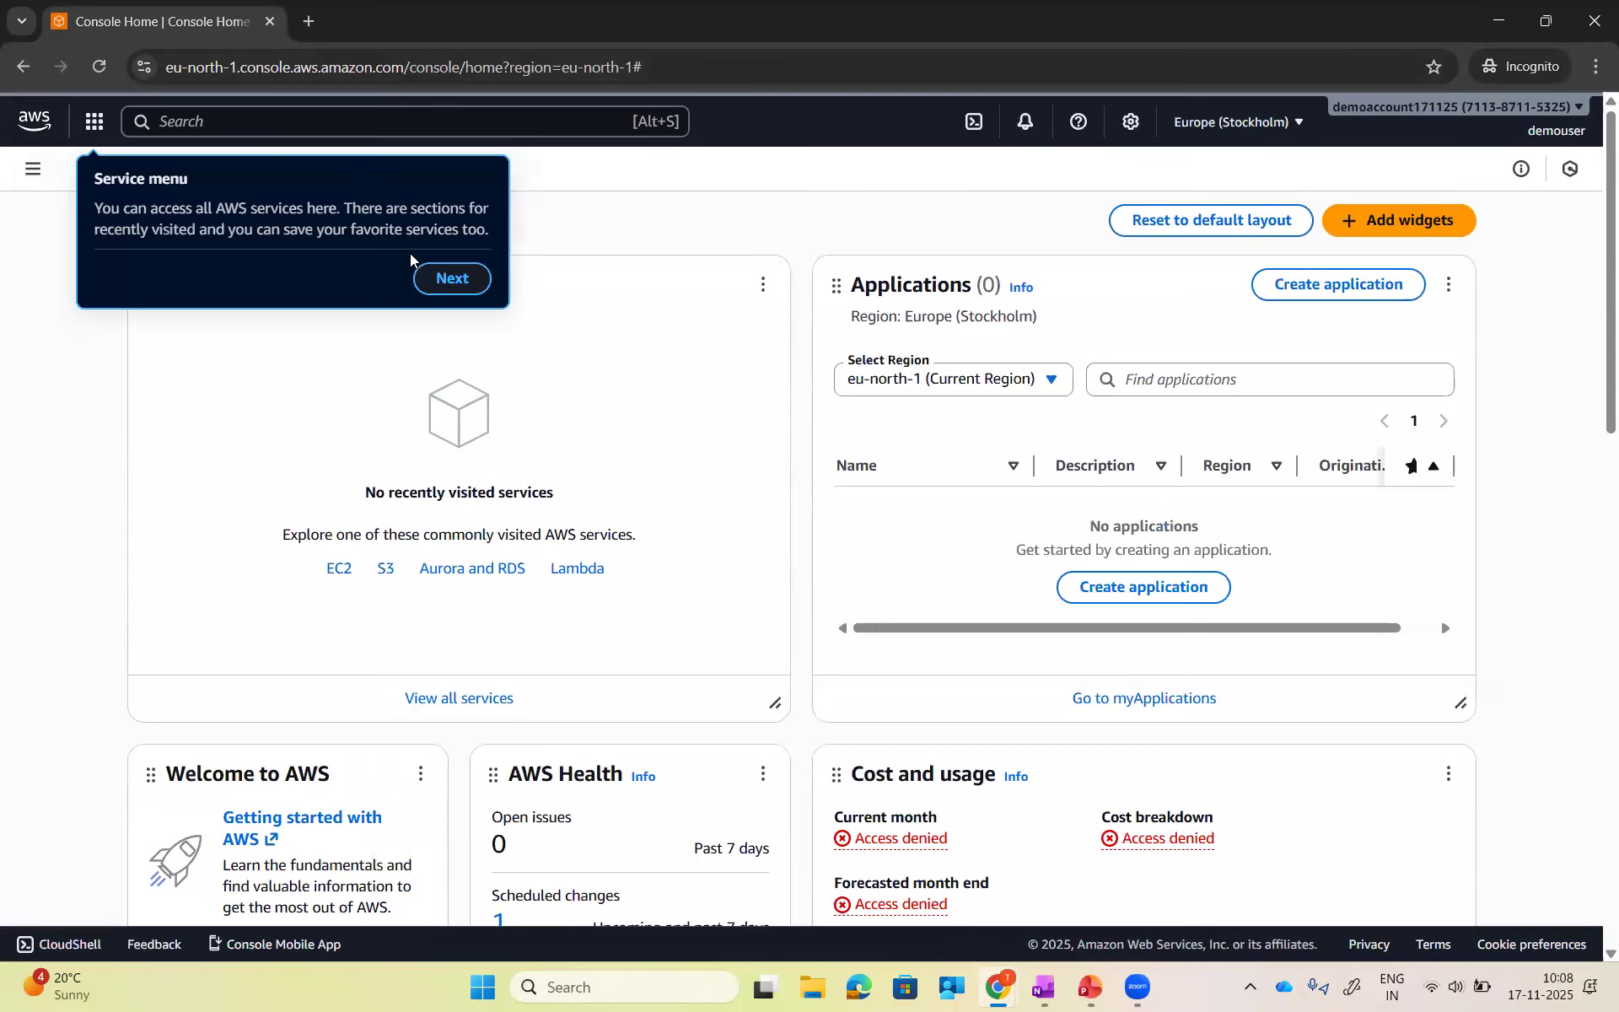
- Step through the console welcome tour and start a service search for 'iam'
{"action": "left_click", "coordinate": [447, 279]}
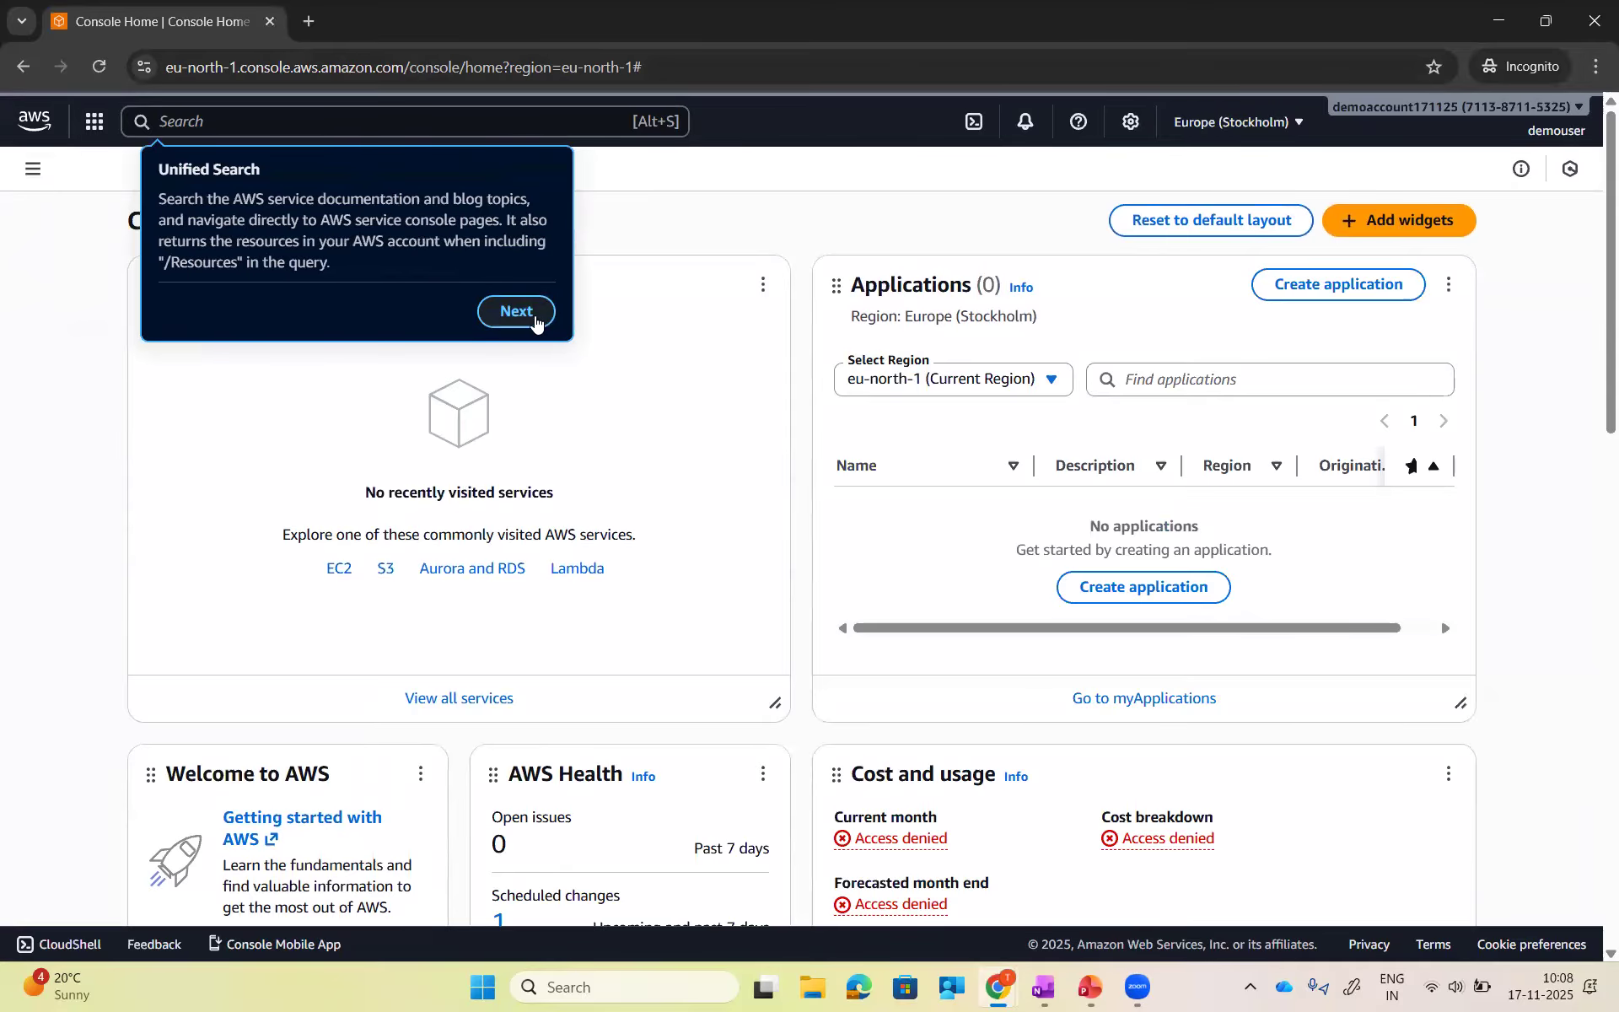
{"action": "left_click", "coordinate": [517, 311]}
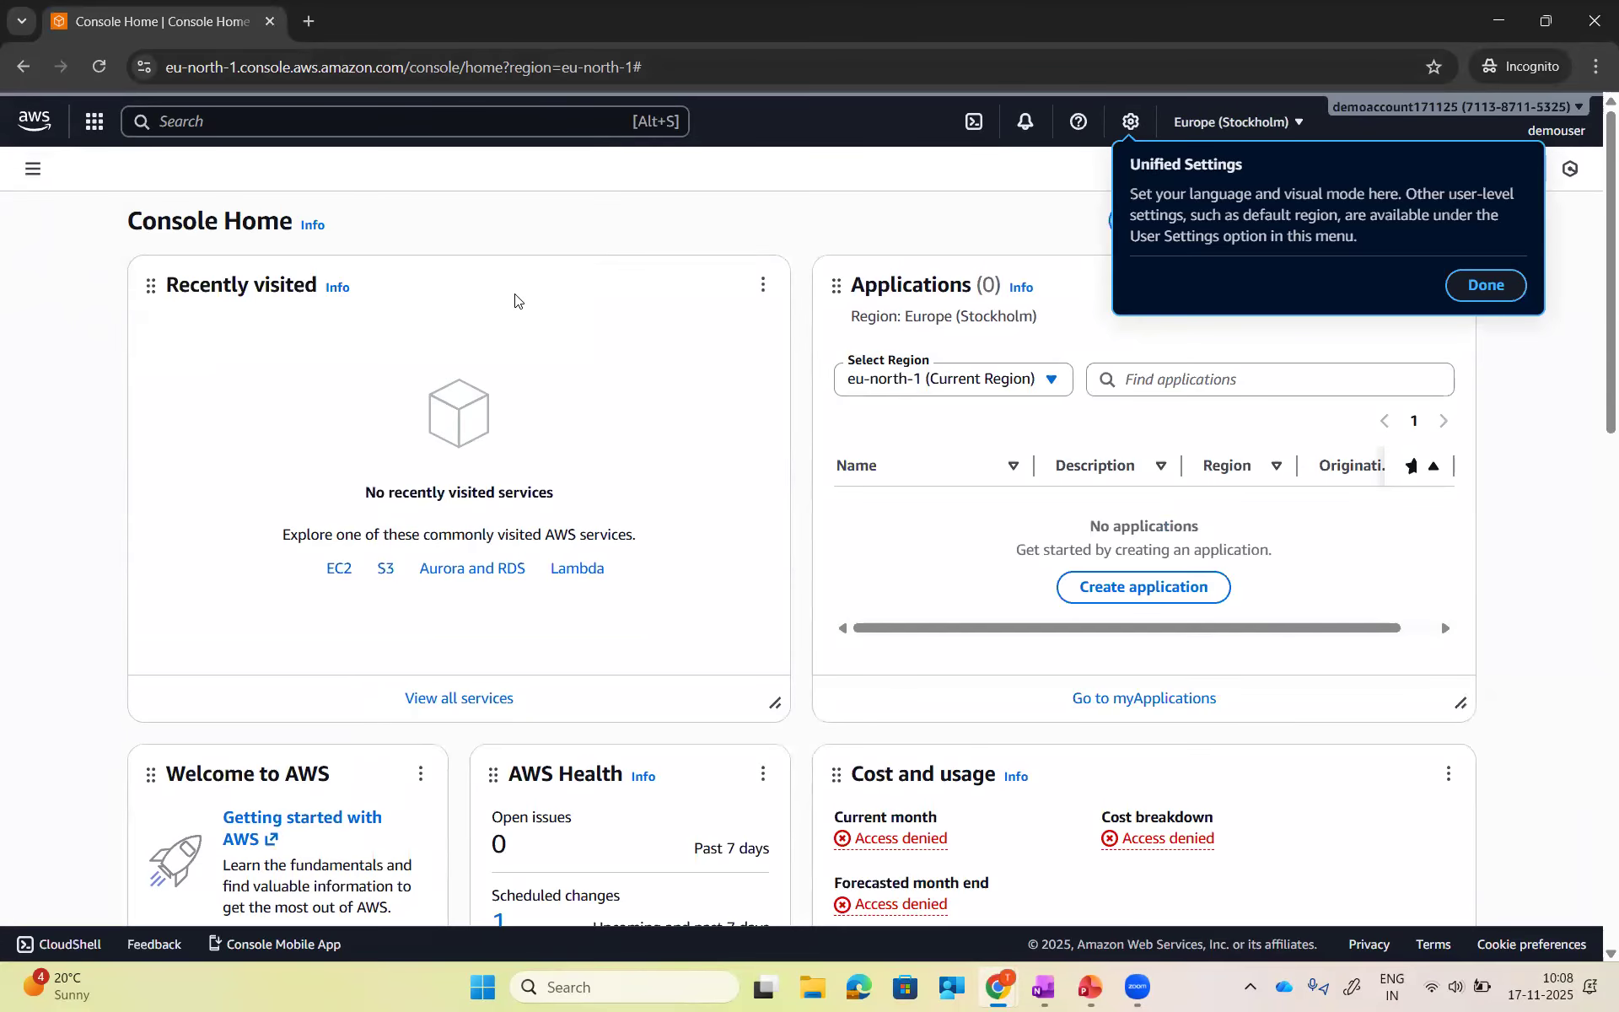
{"action": "left_click", "coordinate": [219, 122]}
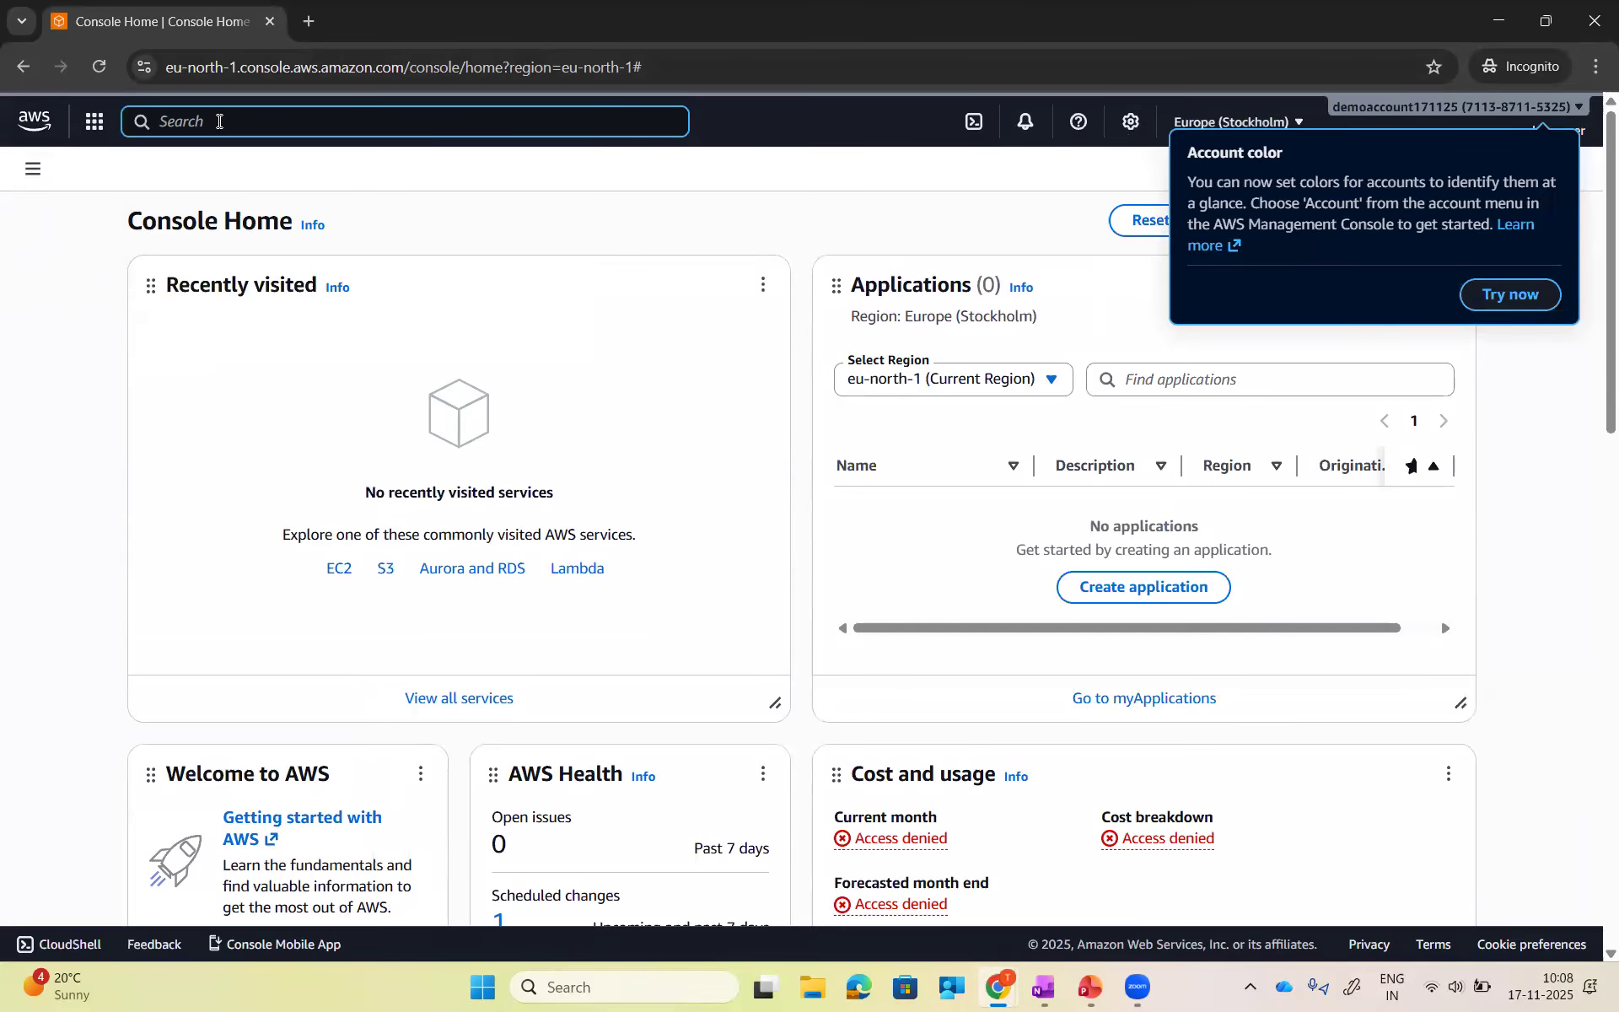
{"action": "type", "text": "iam"}
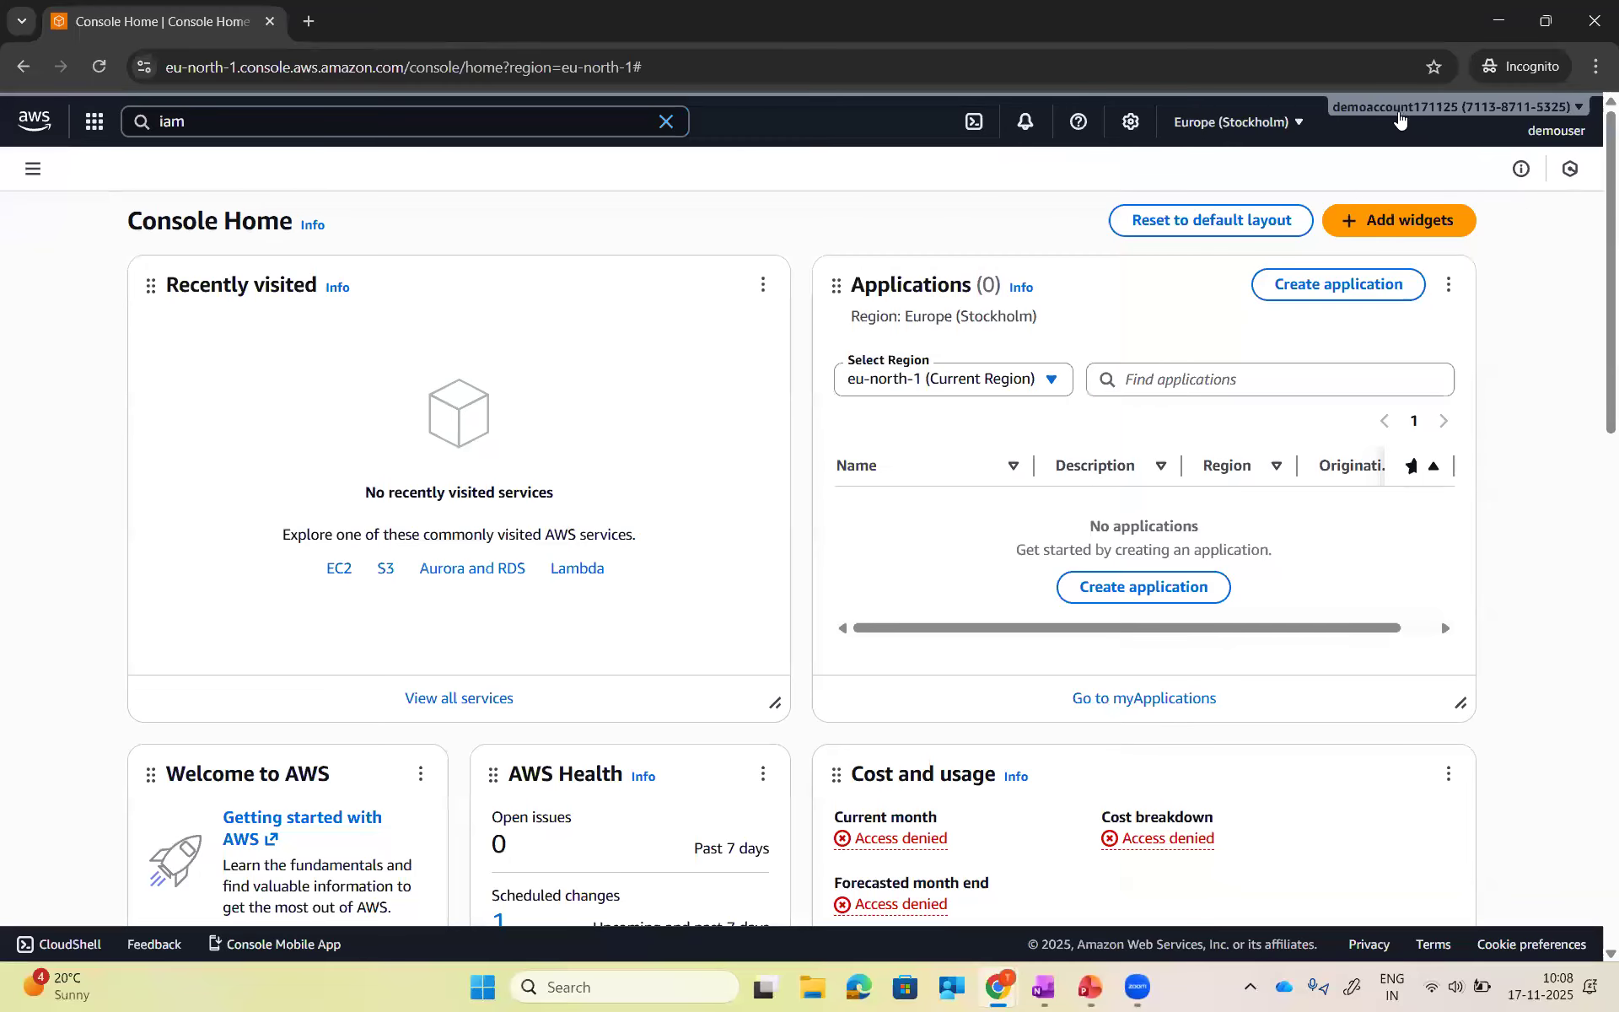
{"action": "left_click", "coordinate": [1547, 296]}
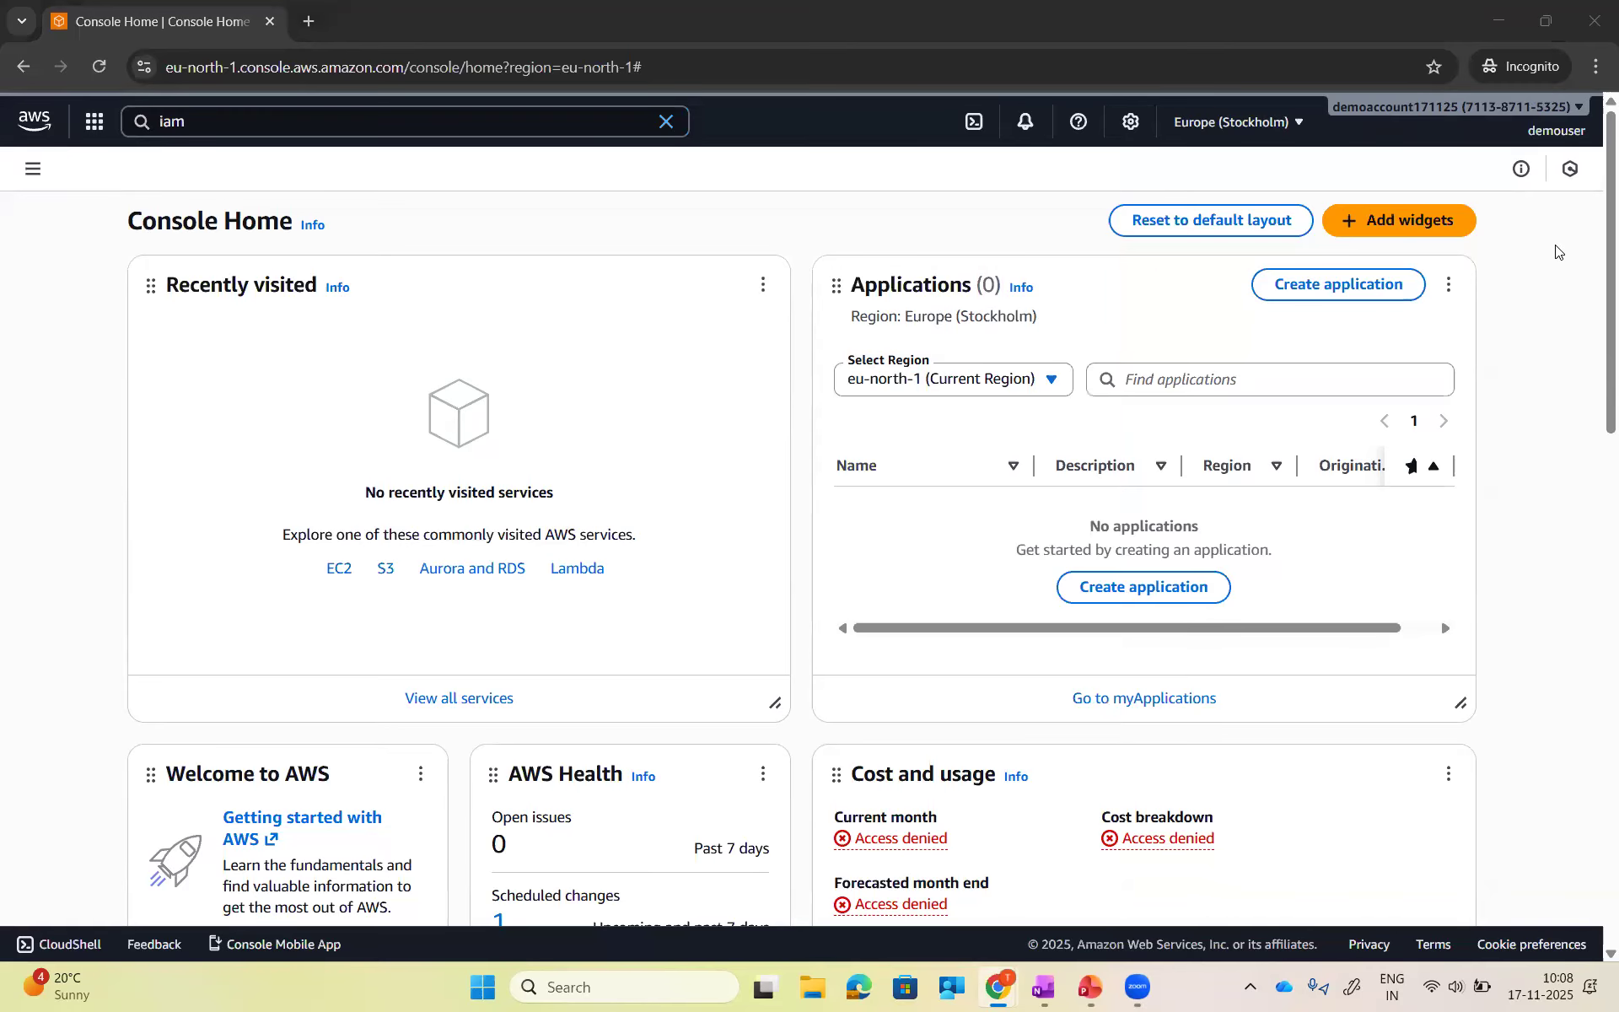
- Compare the admin and demouser windows, then run the 'iam' search in the demouser session
{"action": "key", "text": "alt+Tab"}
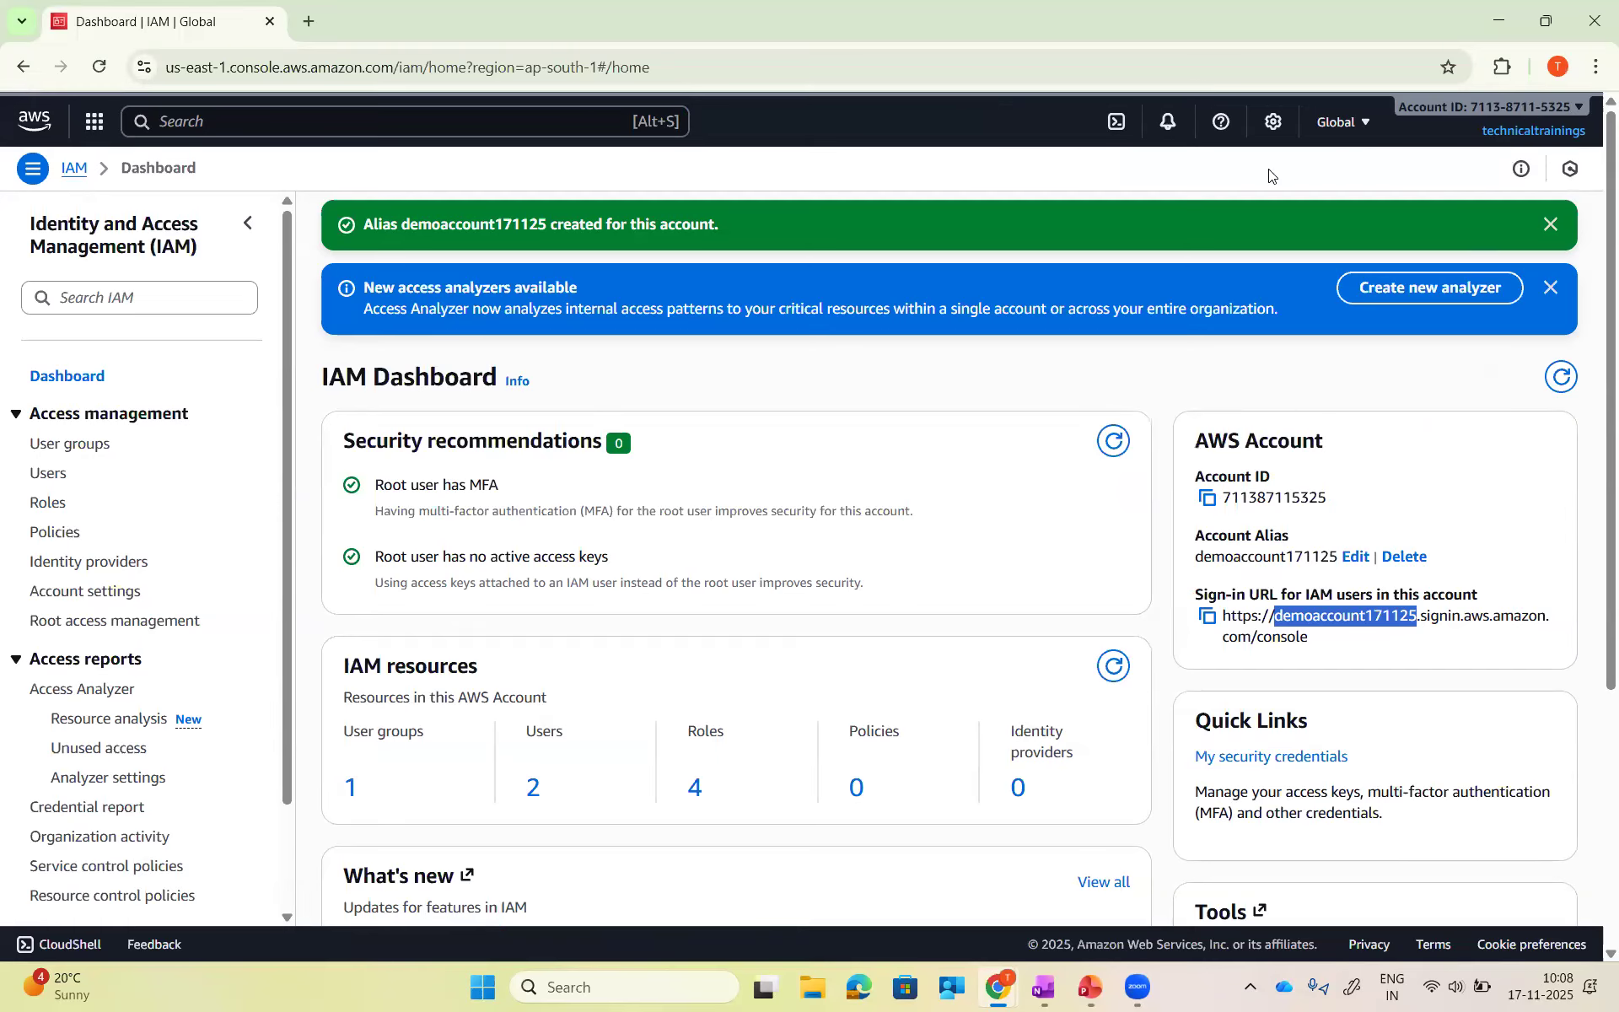
{"action": "key", "text": "alt+Tab"}
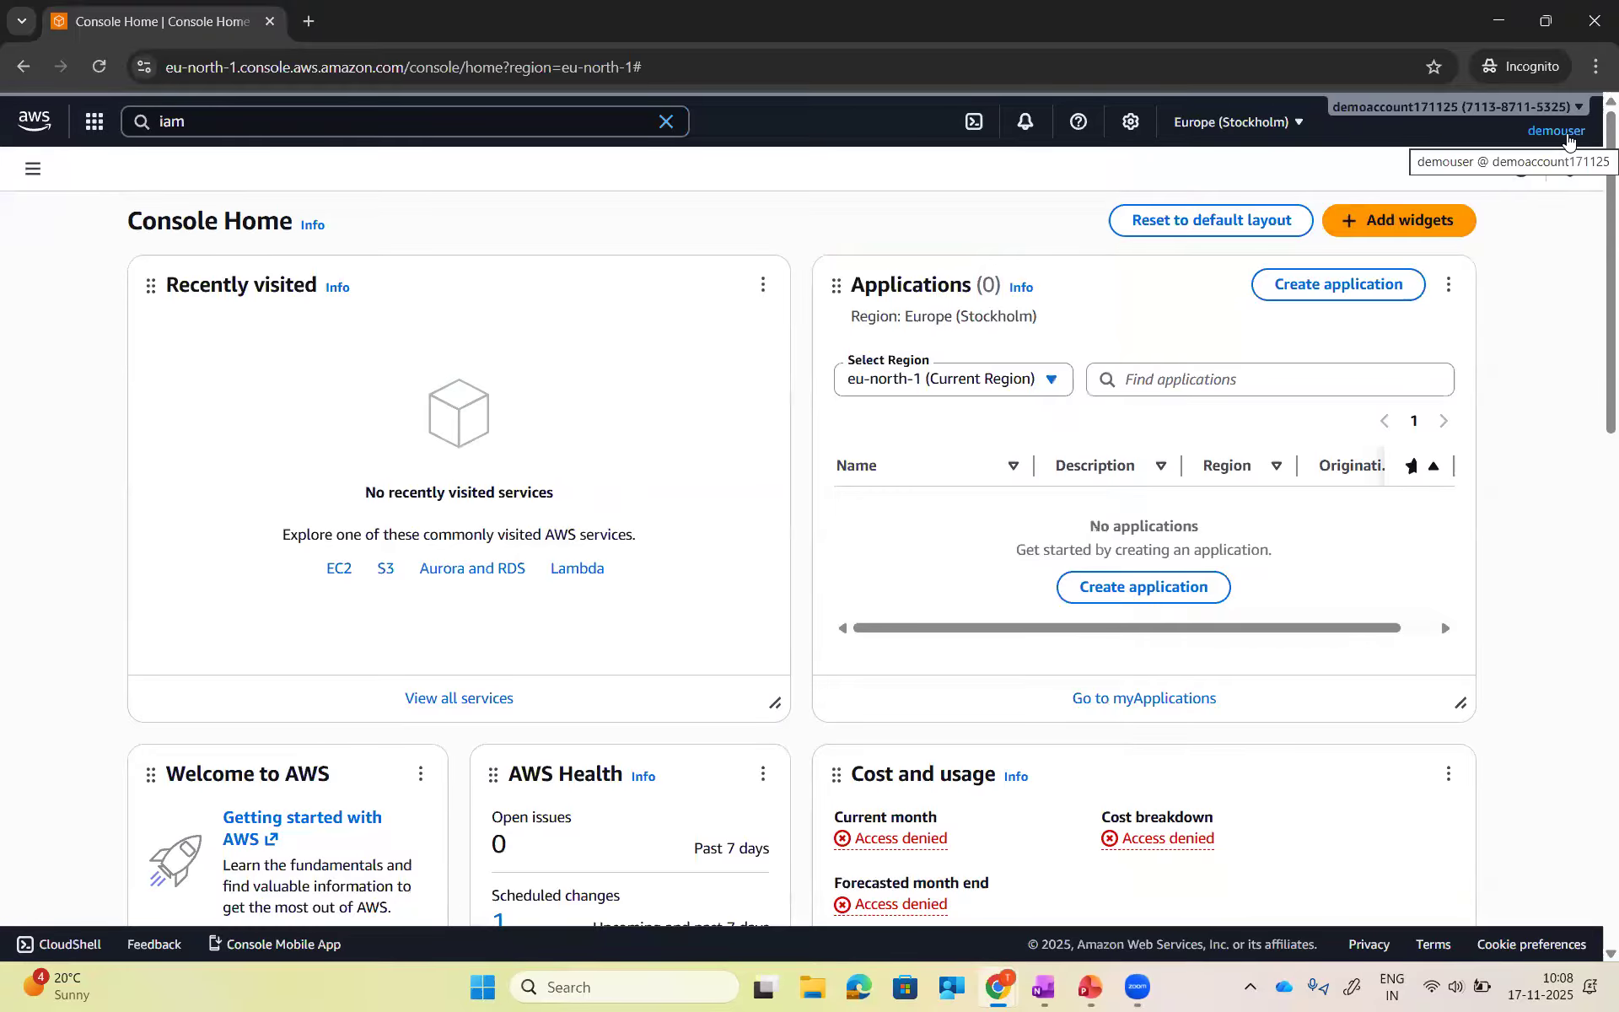
{"action": "key", "text": "alt+Tab"}
{"action": "key", "text": "alt+Tab"}
{"action": "key", "text": "alt+Tab"}
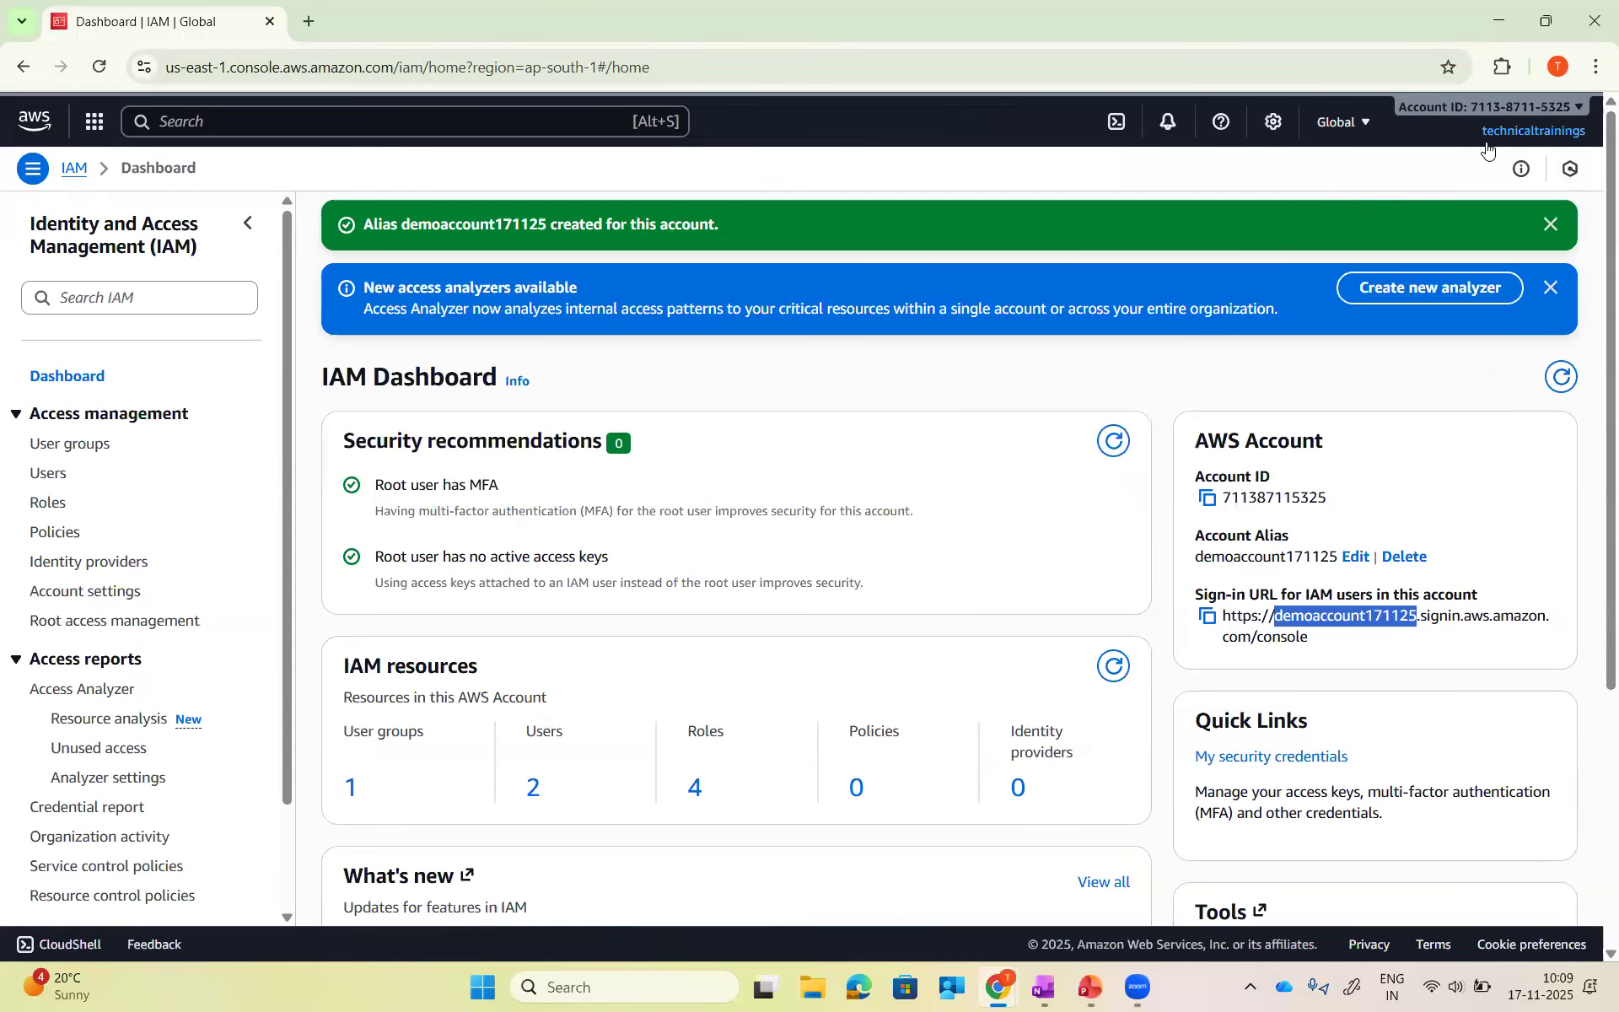
{"action": "key", "text": "alt+Tab"}
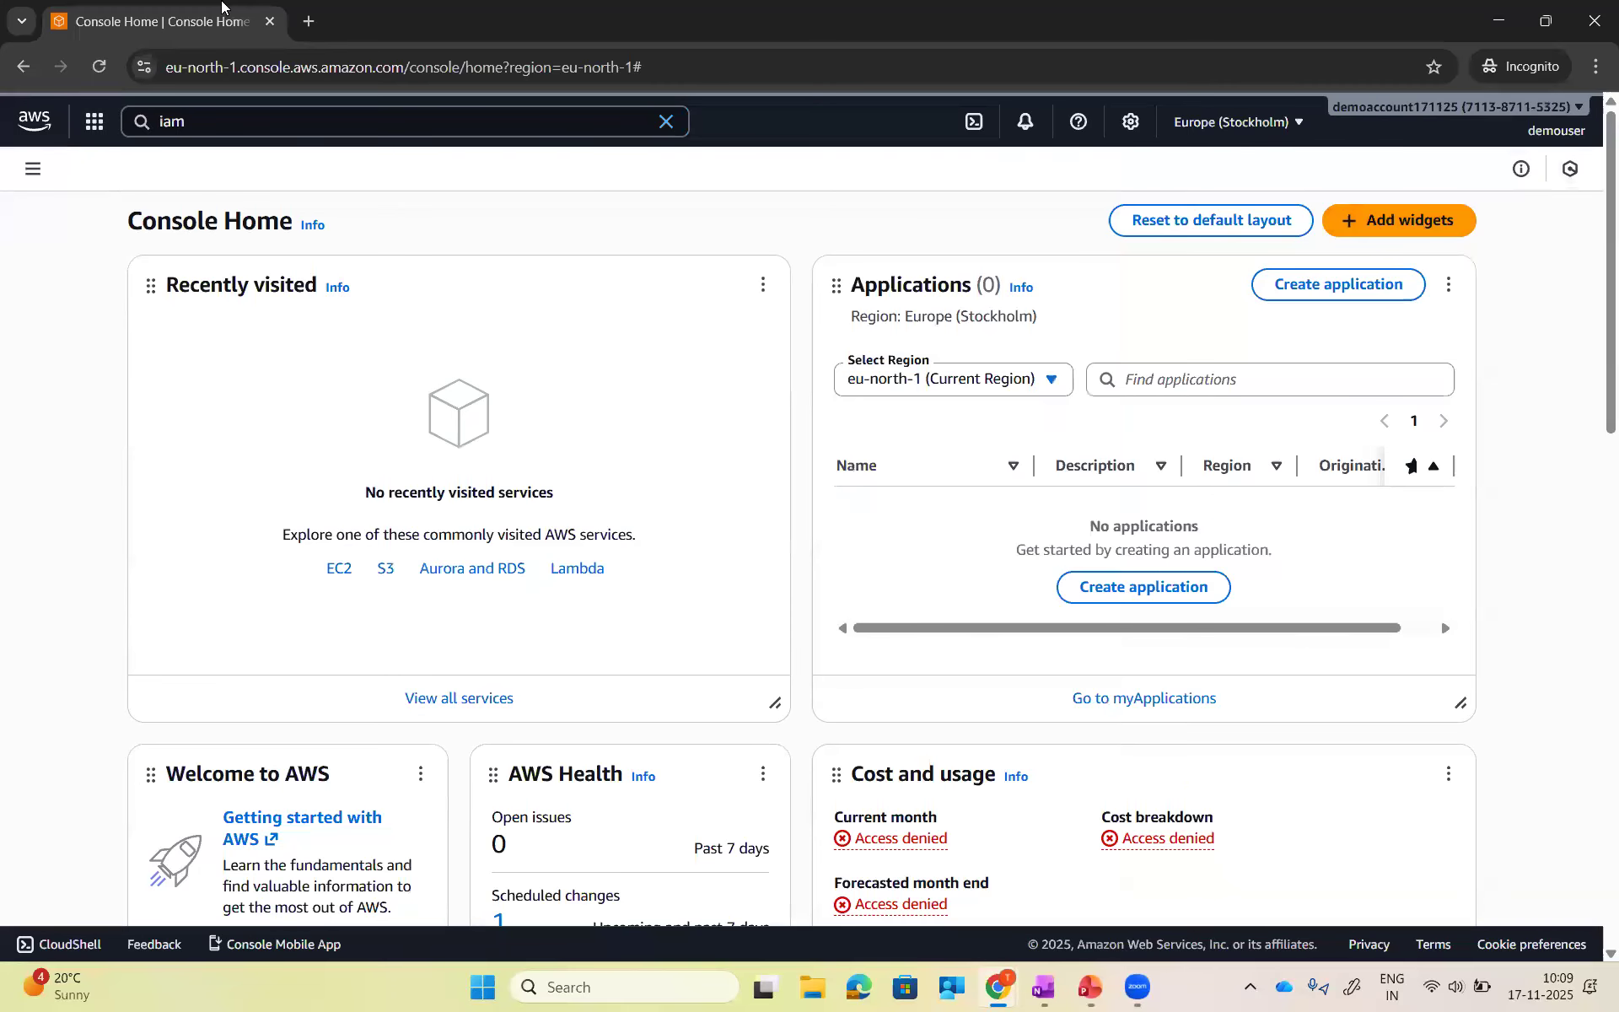
{"action": "left_click", "coordinate": [222, 118]}
{"action": "key", "text": "Return"}
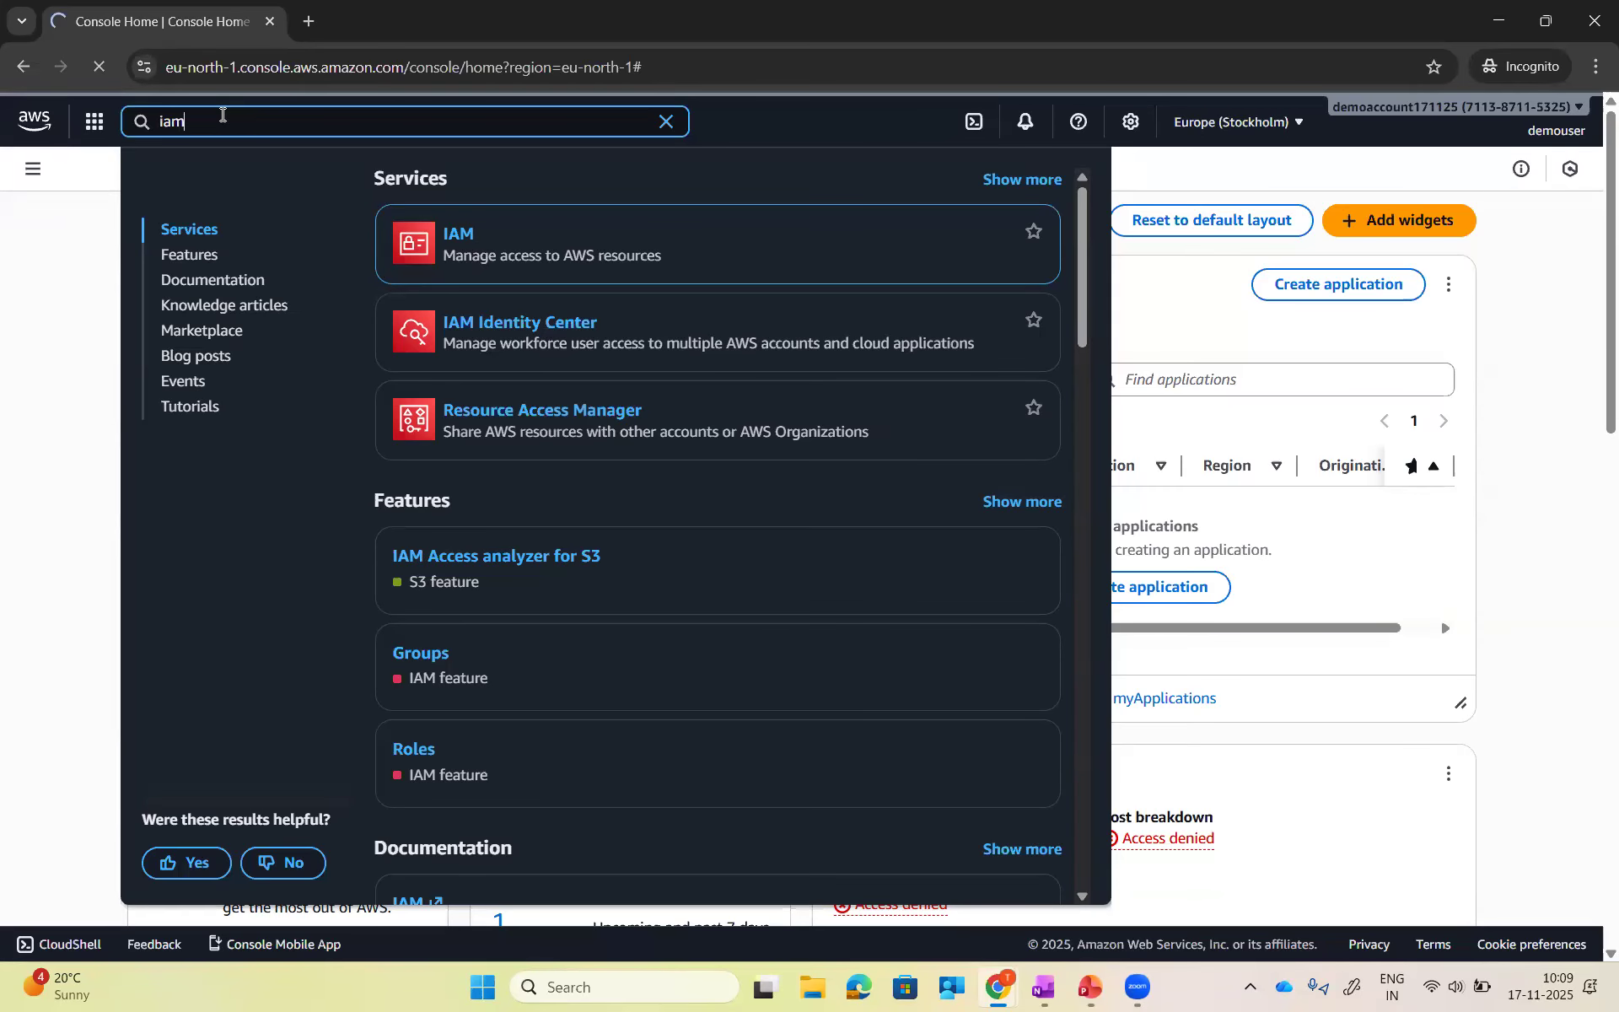
- Open IAM, confirm demouser's AdministratorAccess, then start creating a new user from the Users list
{"action": "left_click", "coordinate": [463, 246]}
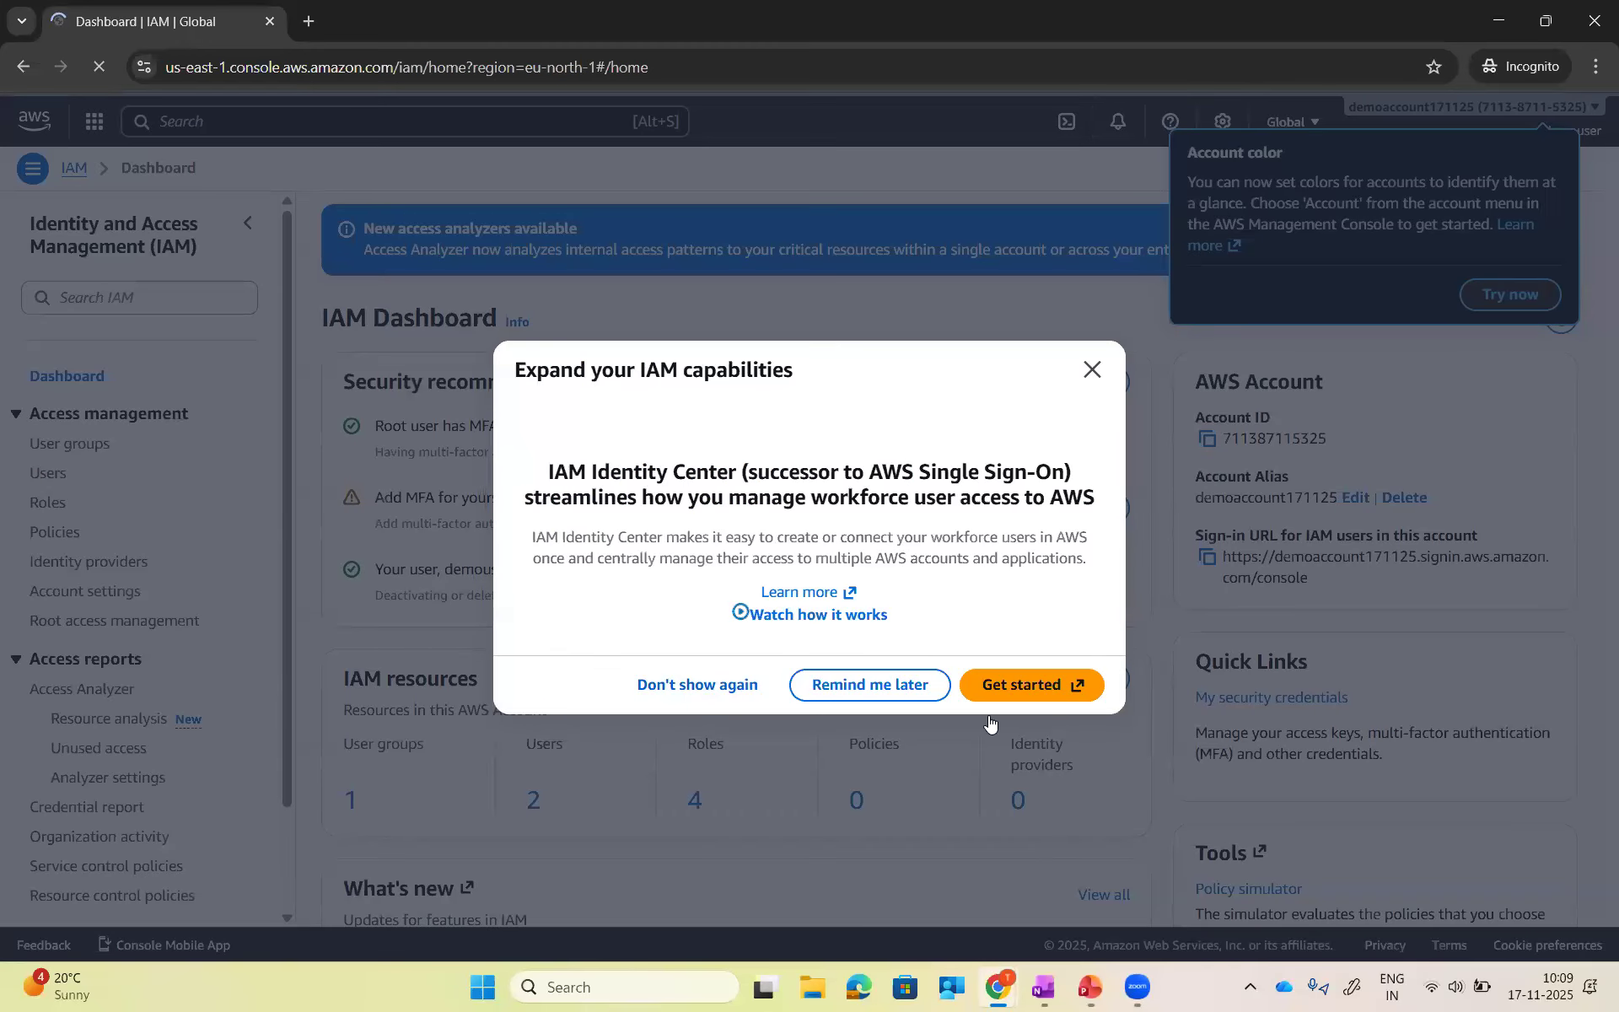
{"action": "left_click", "coordinate": [727, 685]}
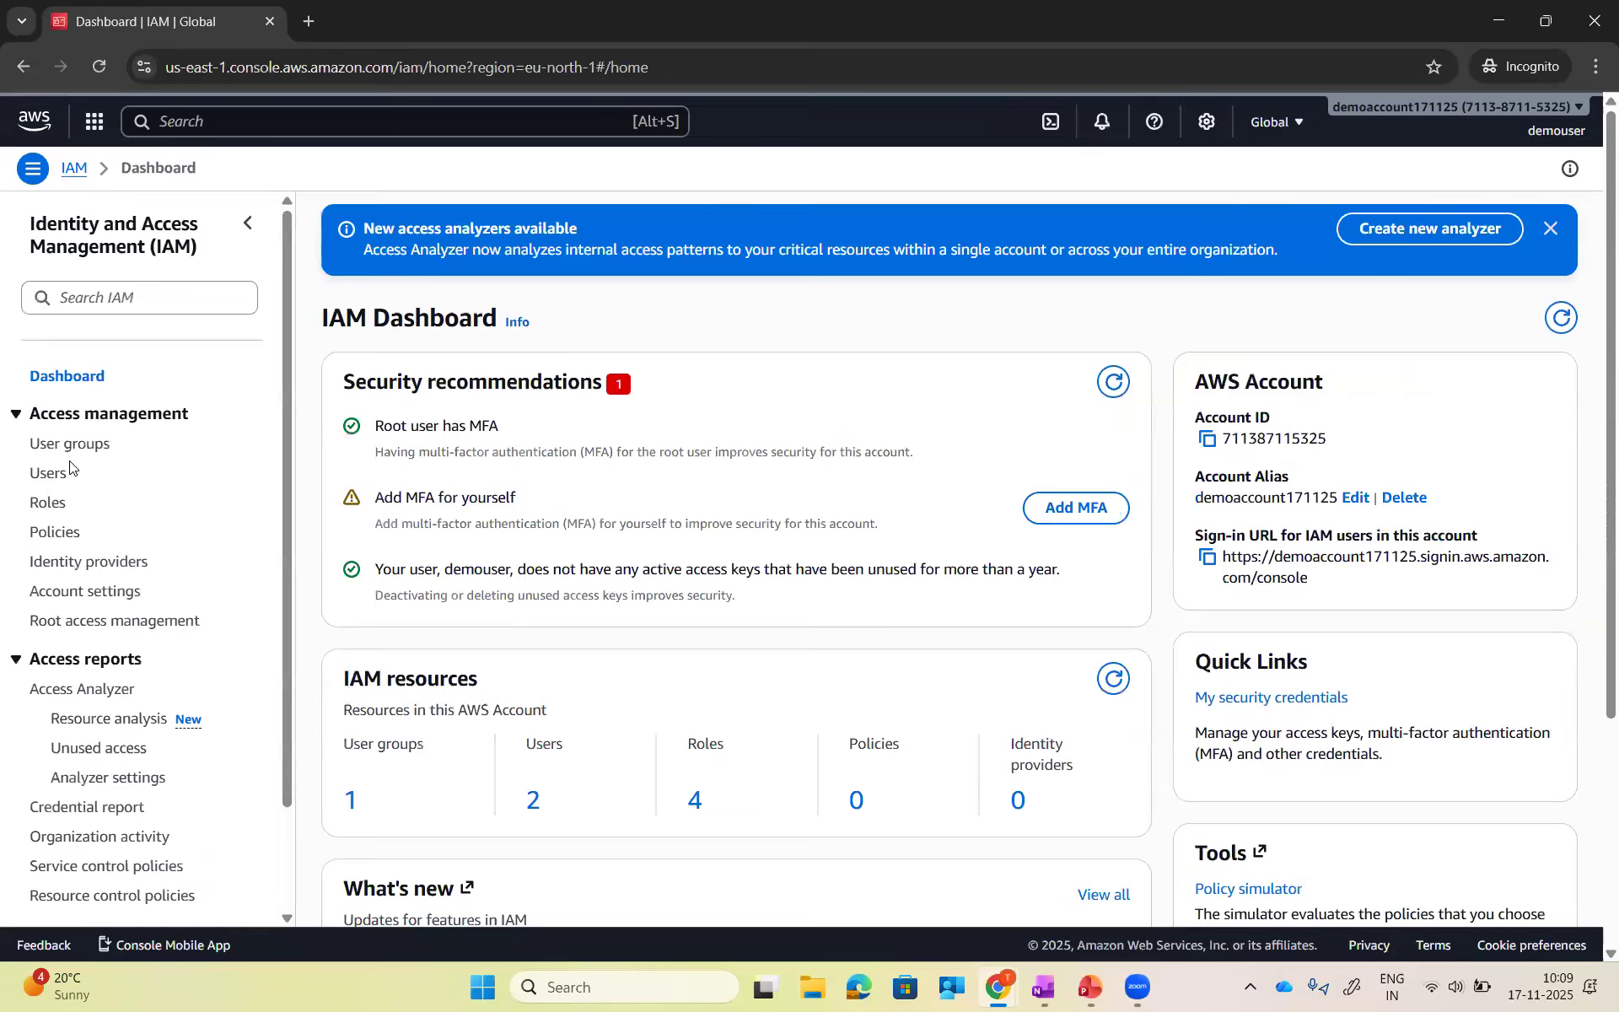
{"action": "left_click", "coordinate": [43, 473]}
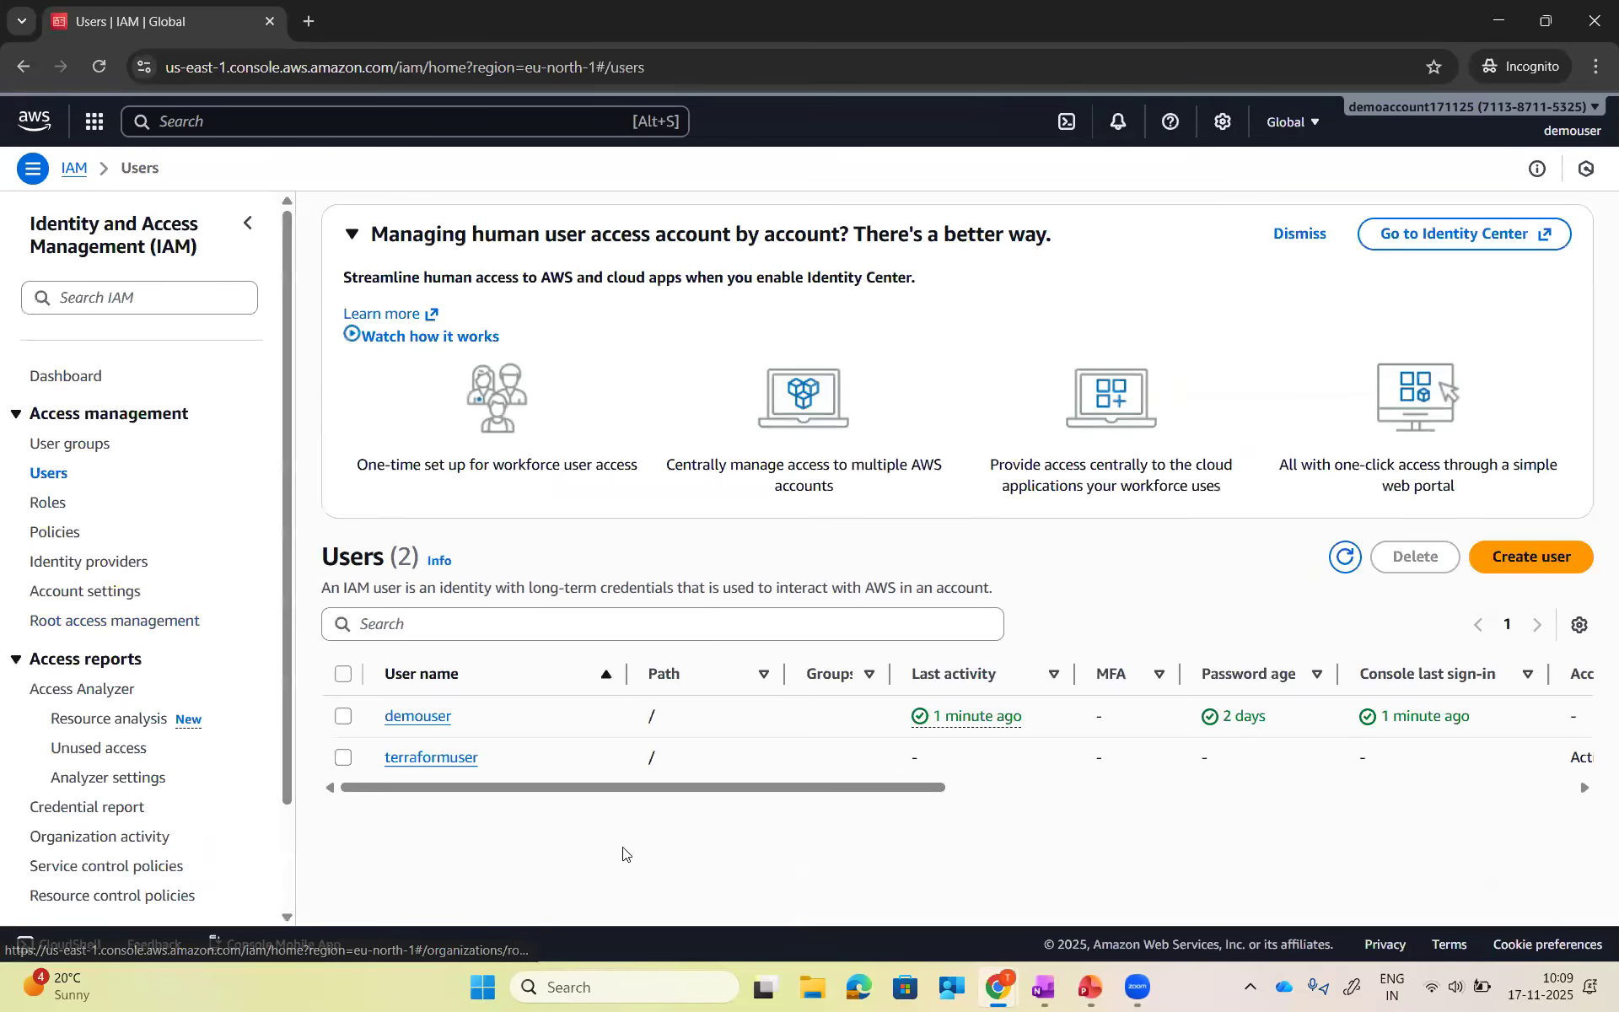
{"action": "left_click", "coordinate": [414, 719]}
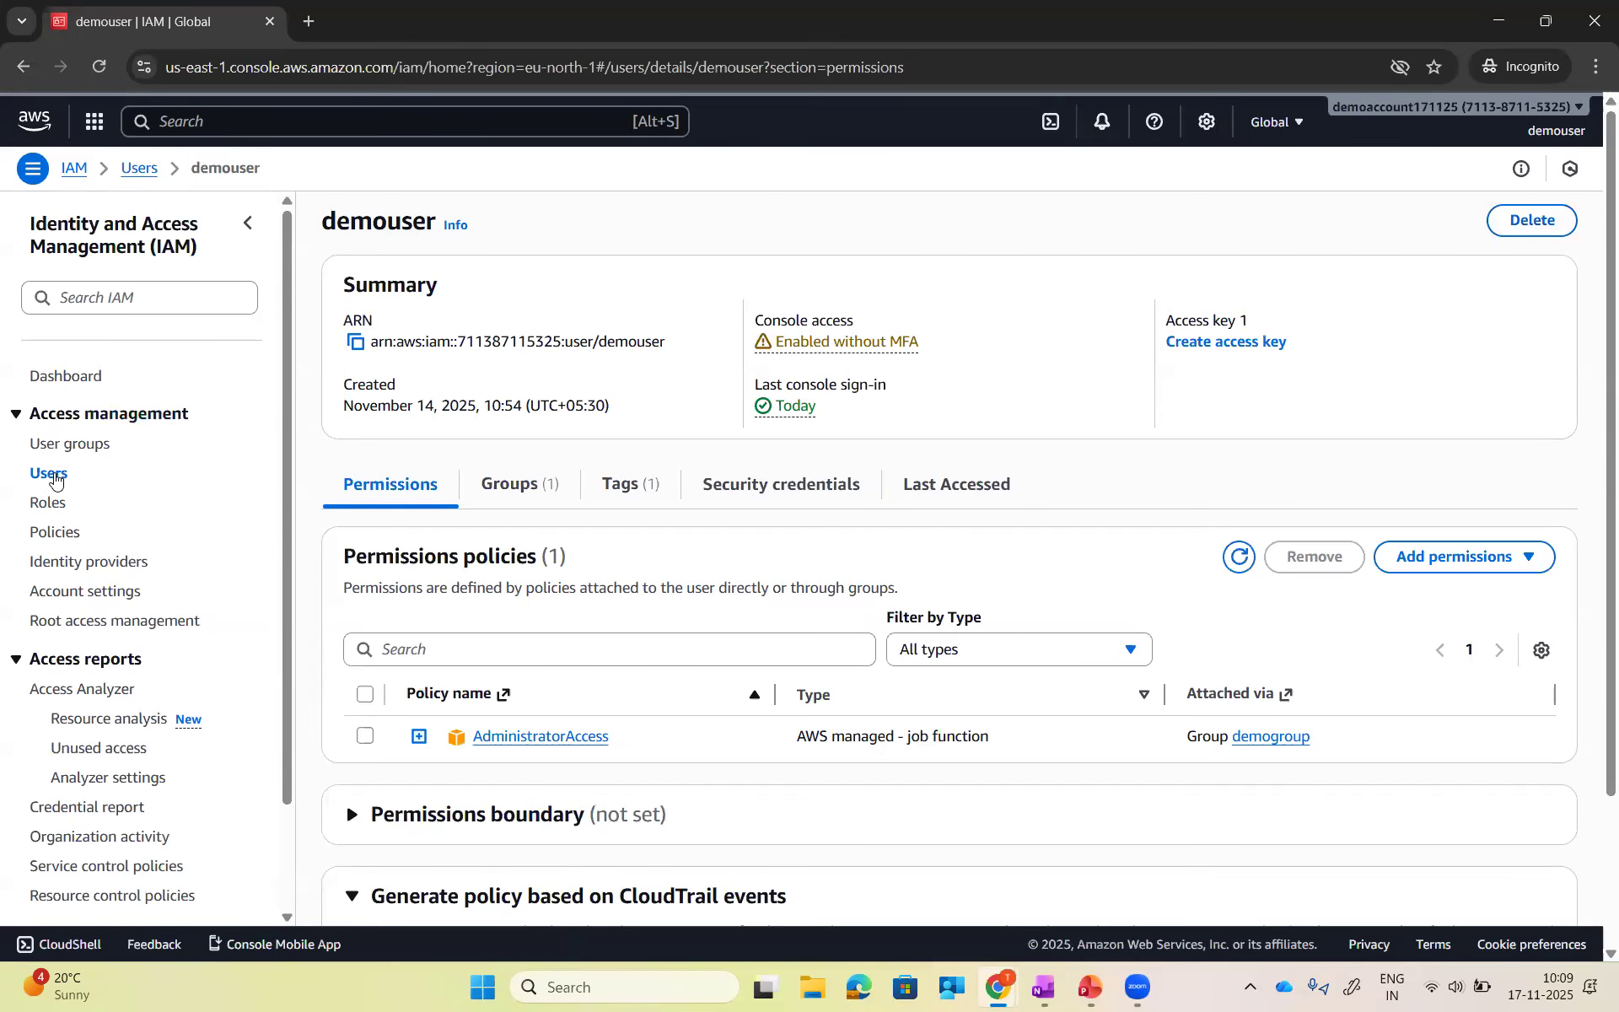
{"action": "left_click", "coordinate": [56, 477]}
{"action": "left_click", "coordinate": [1531, 557]}
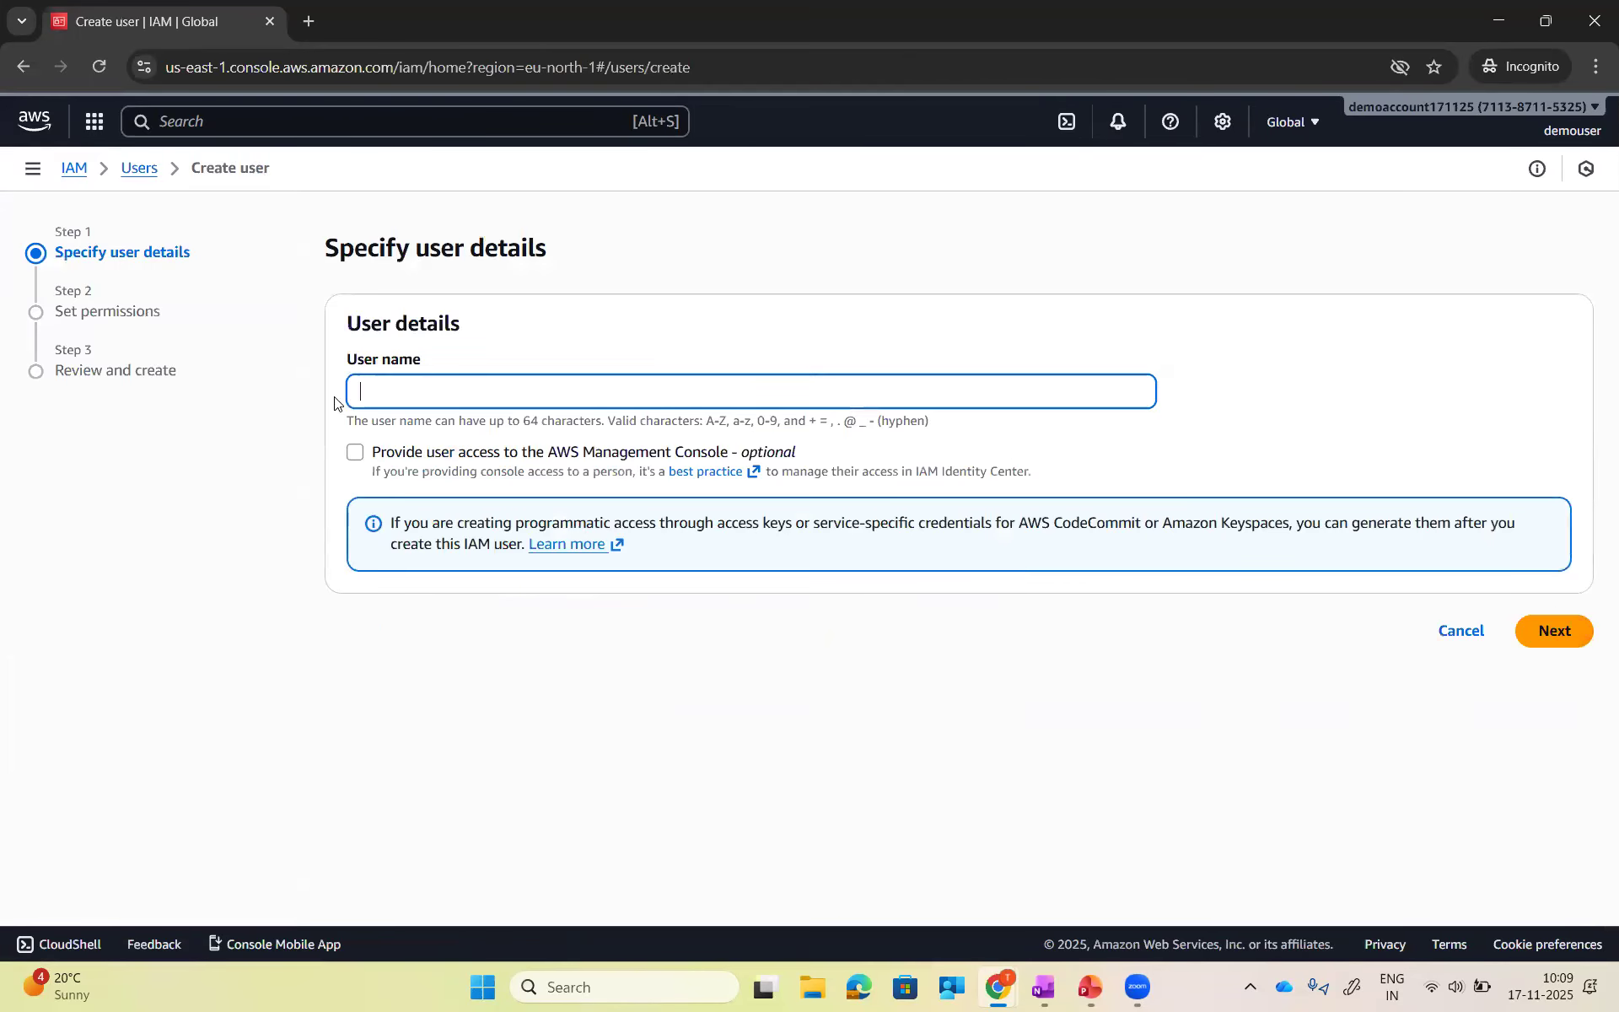
- Create IAM user 'testuser' with no group and scroll to it in the Users list
{"action": "type", "text": "testuser"}
{"action": "left_click", "coordinate": [1549, 641]}
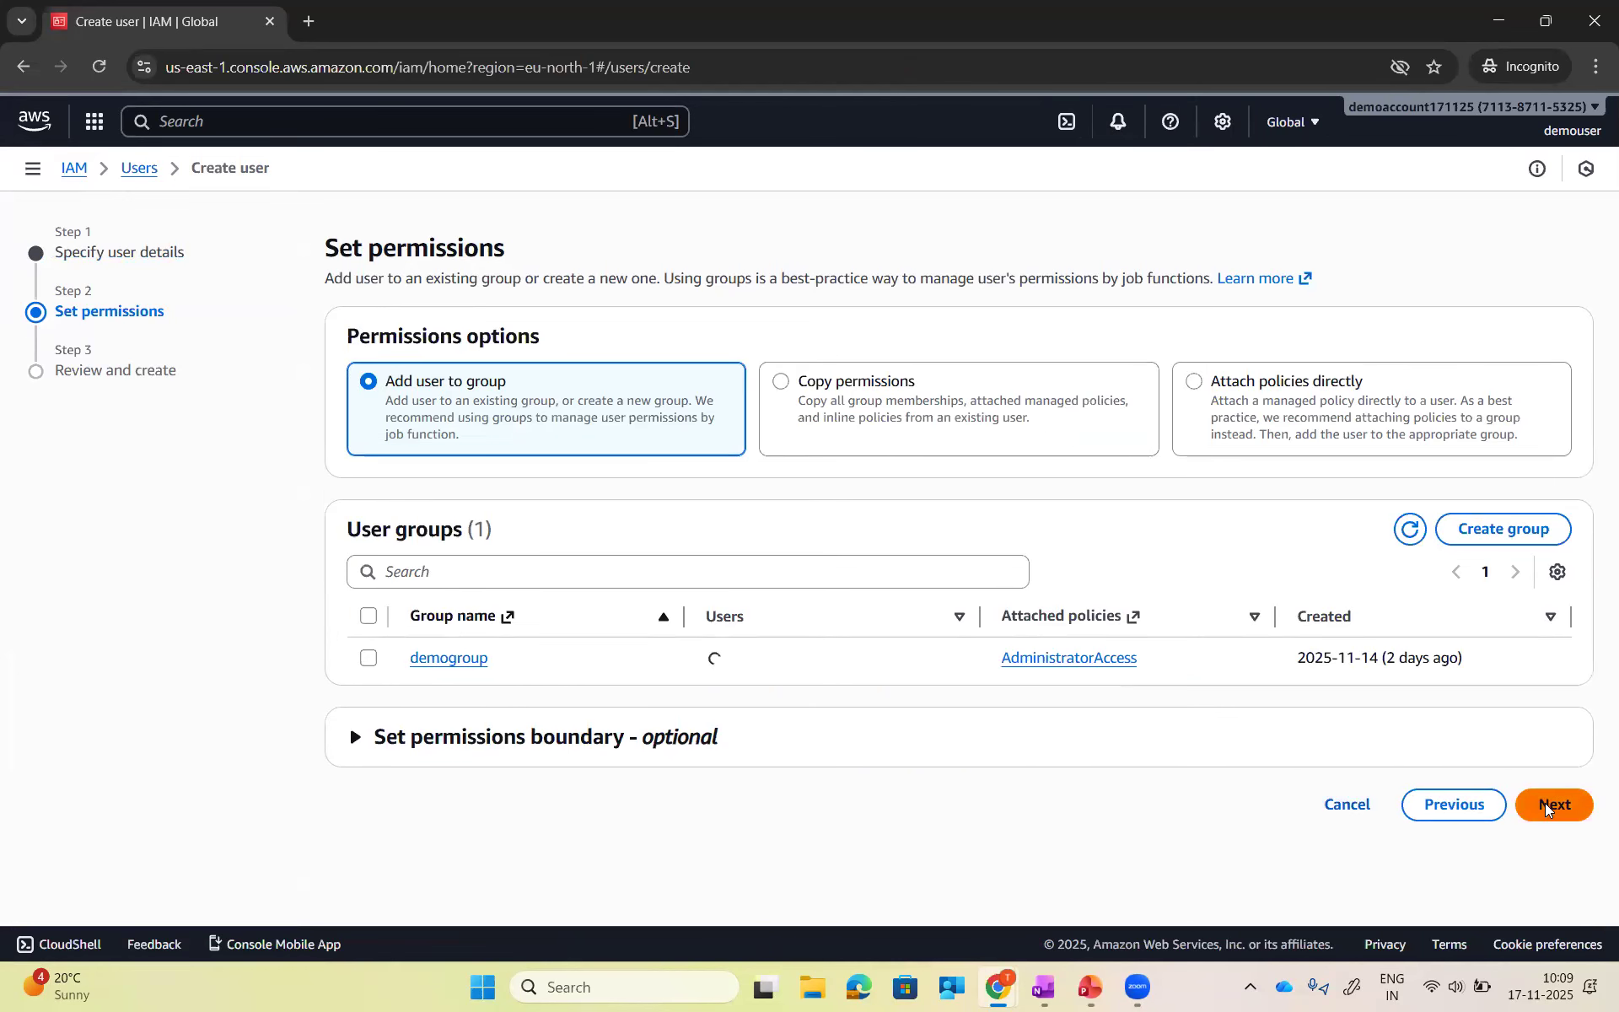
{"action": "left_click", "coordinate": [1549, 808]}
{"action": "left_click", "coordinate": [1526, 882]}
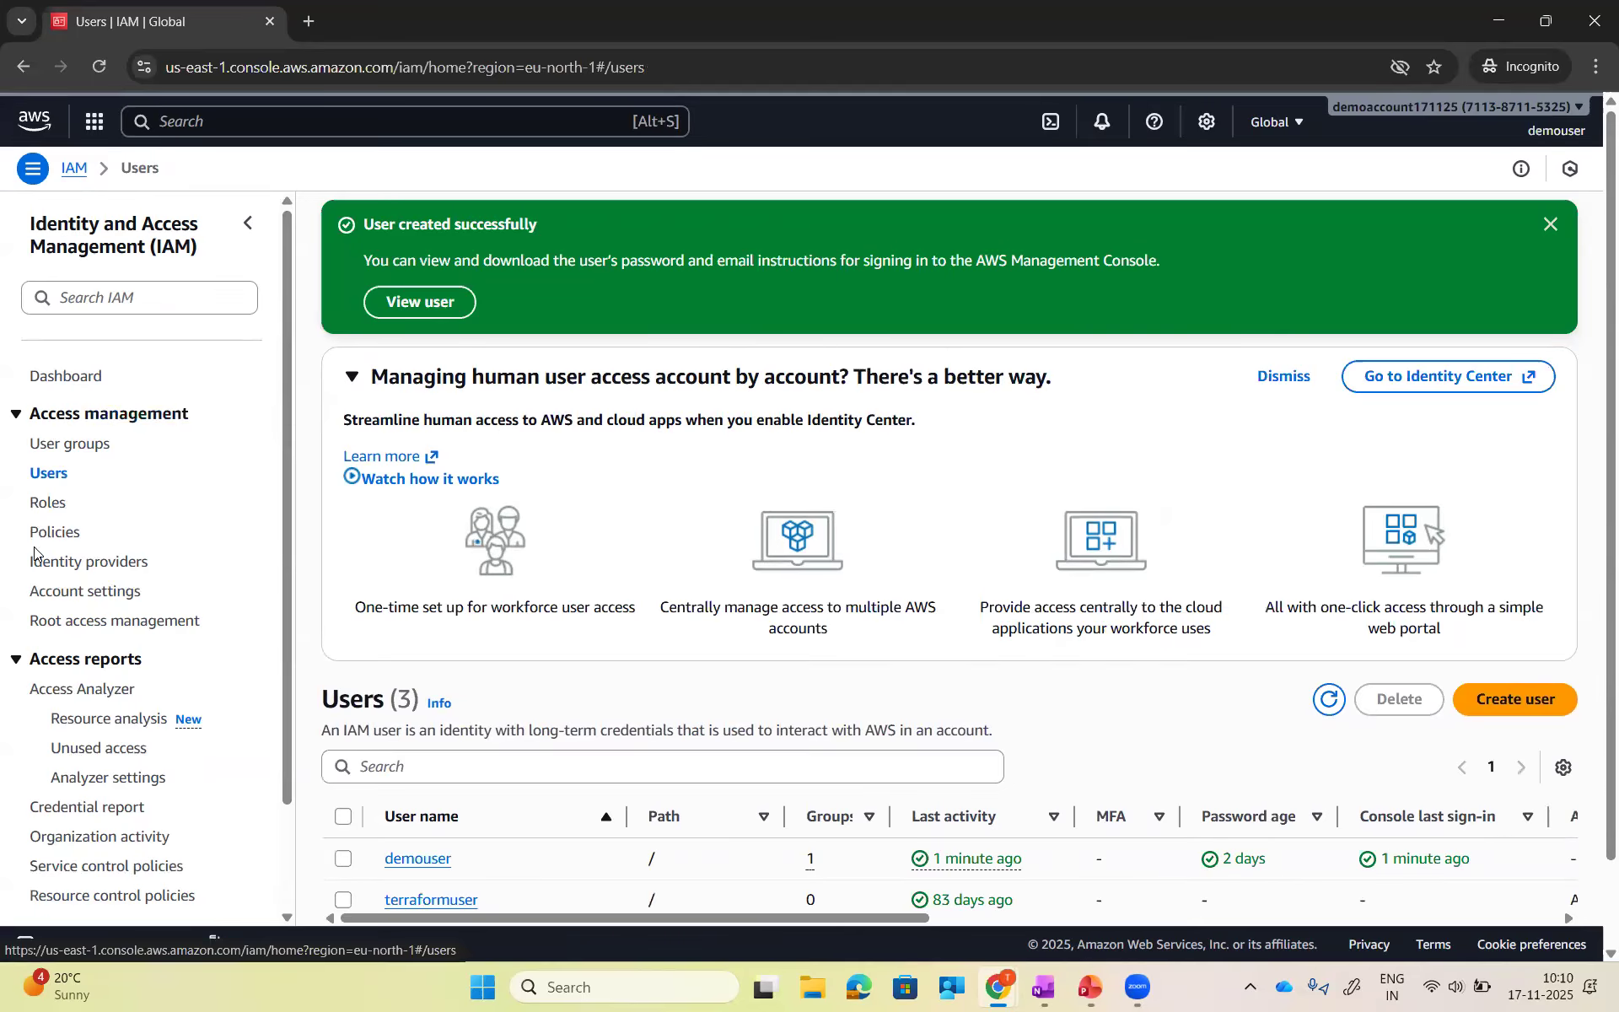
{"action": "scroll", "coordinate": [578, 658], "scroll_direction": "down", "scroll_amount": 2}
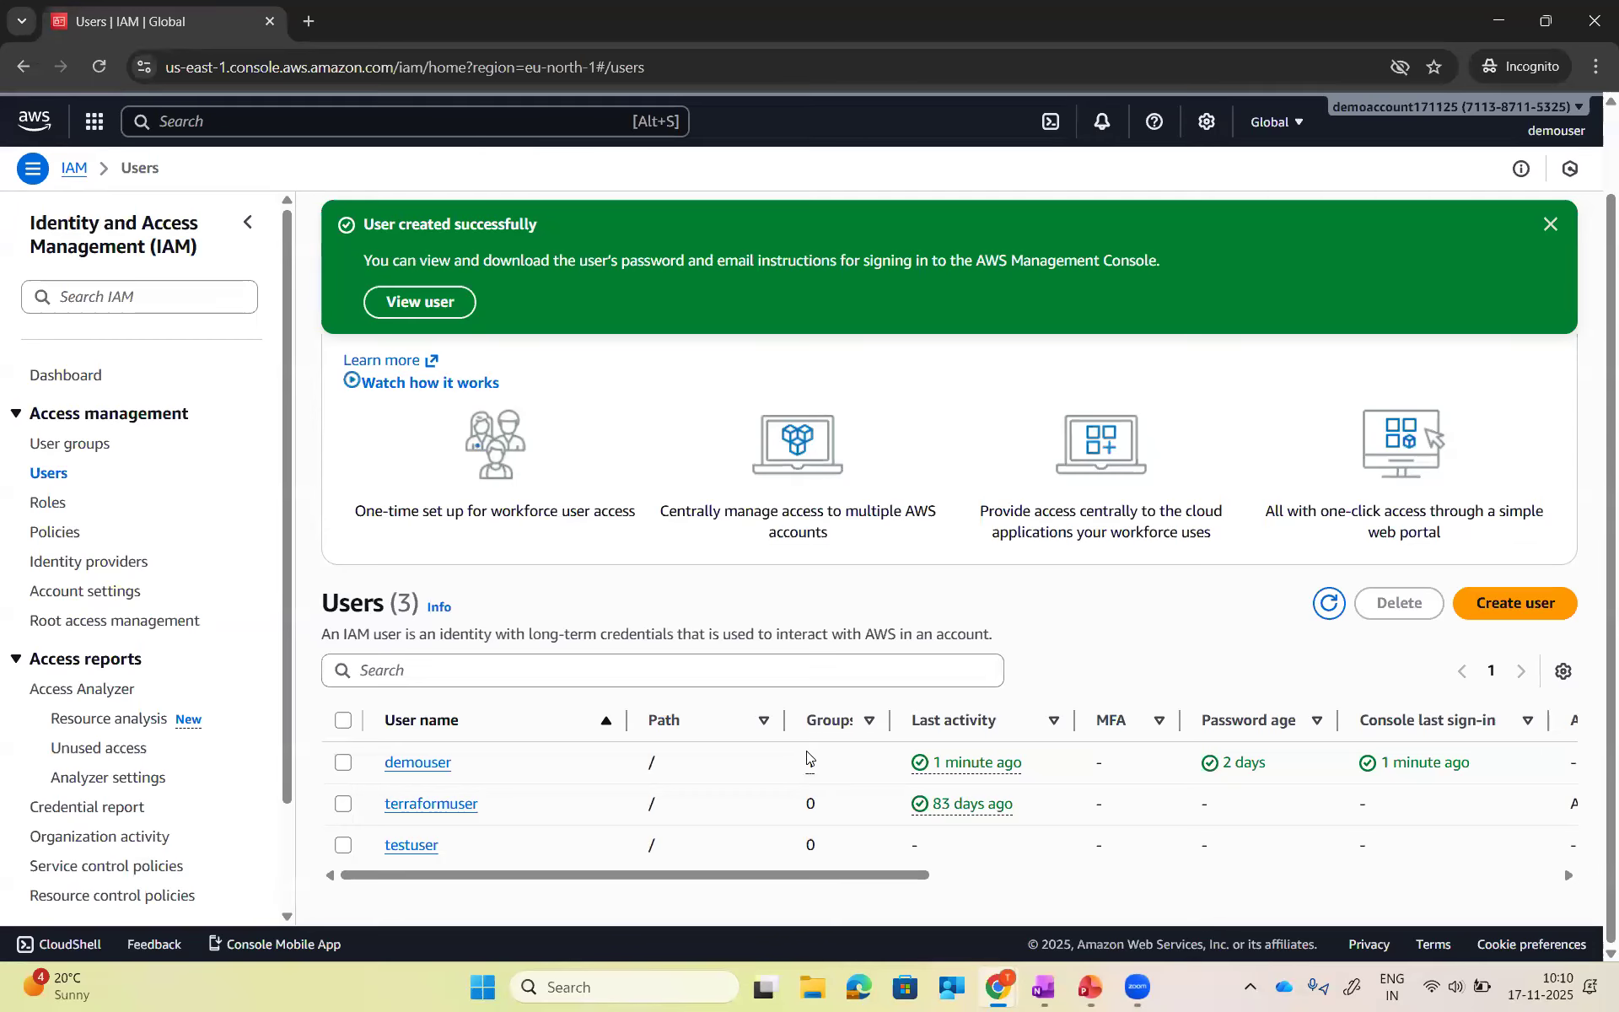
{"action": "key", "text": "alt+Tab"}
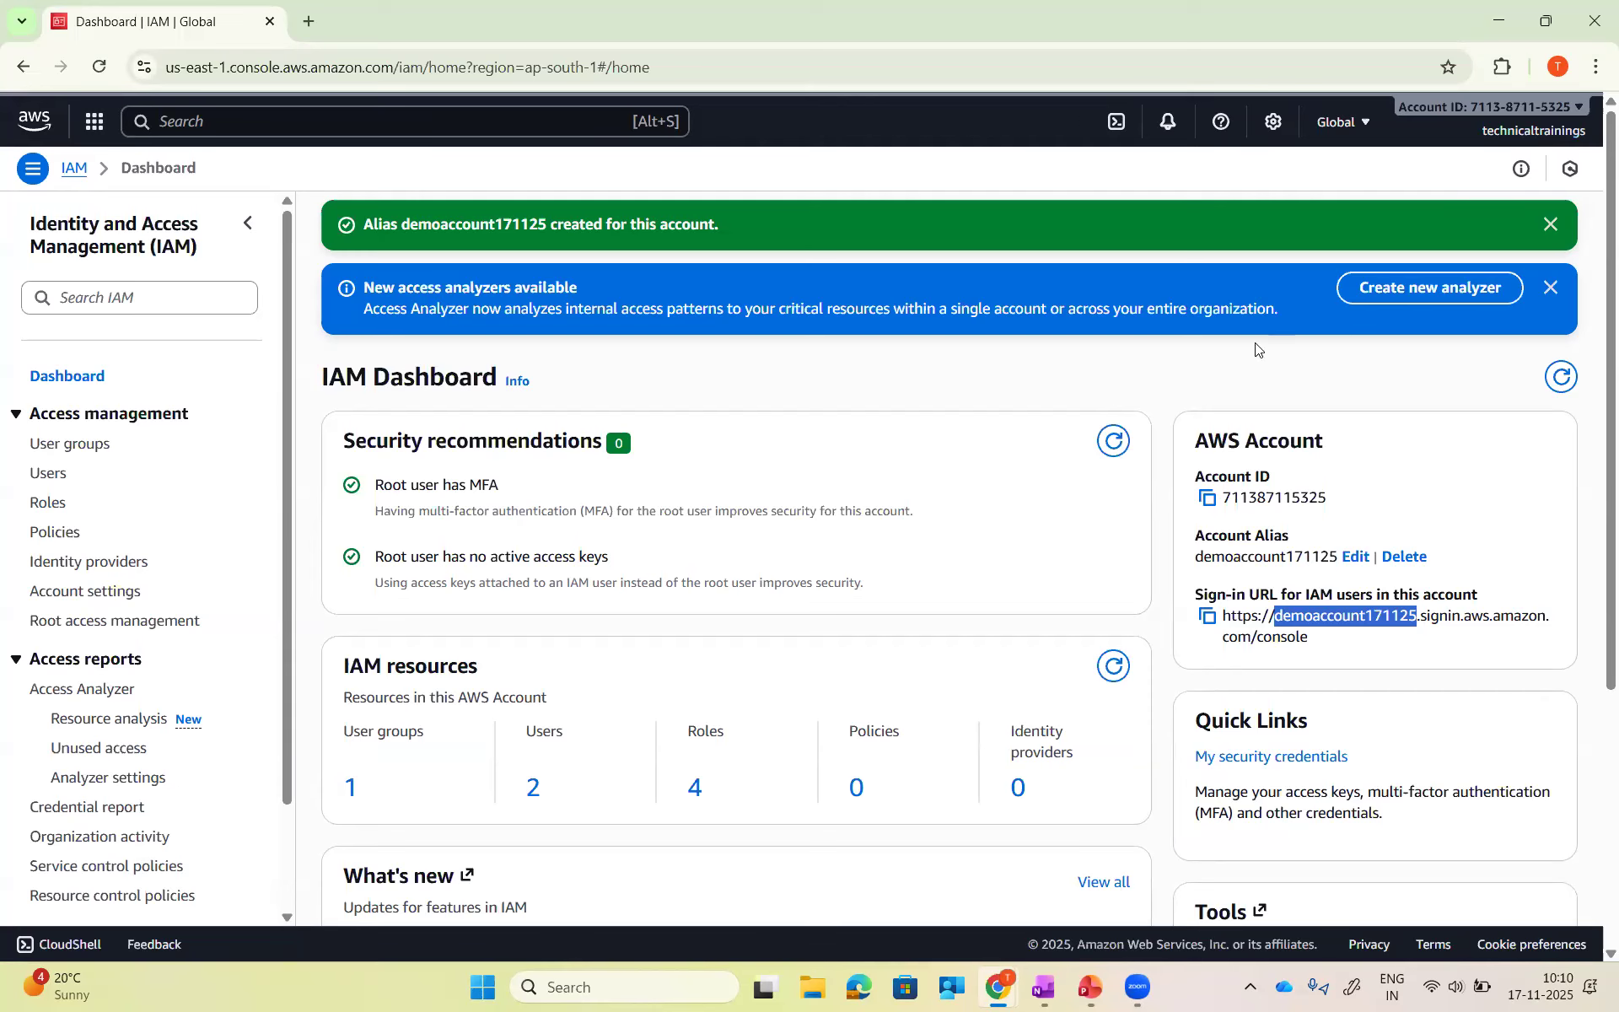
{"action": "key", "text": "alt+Tab"}
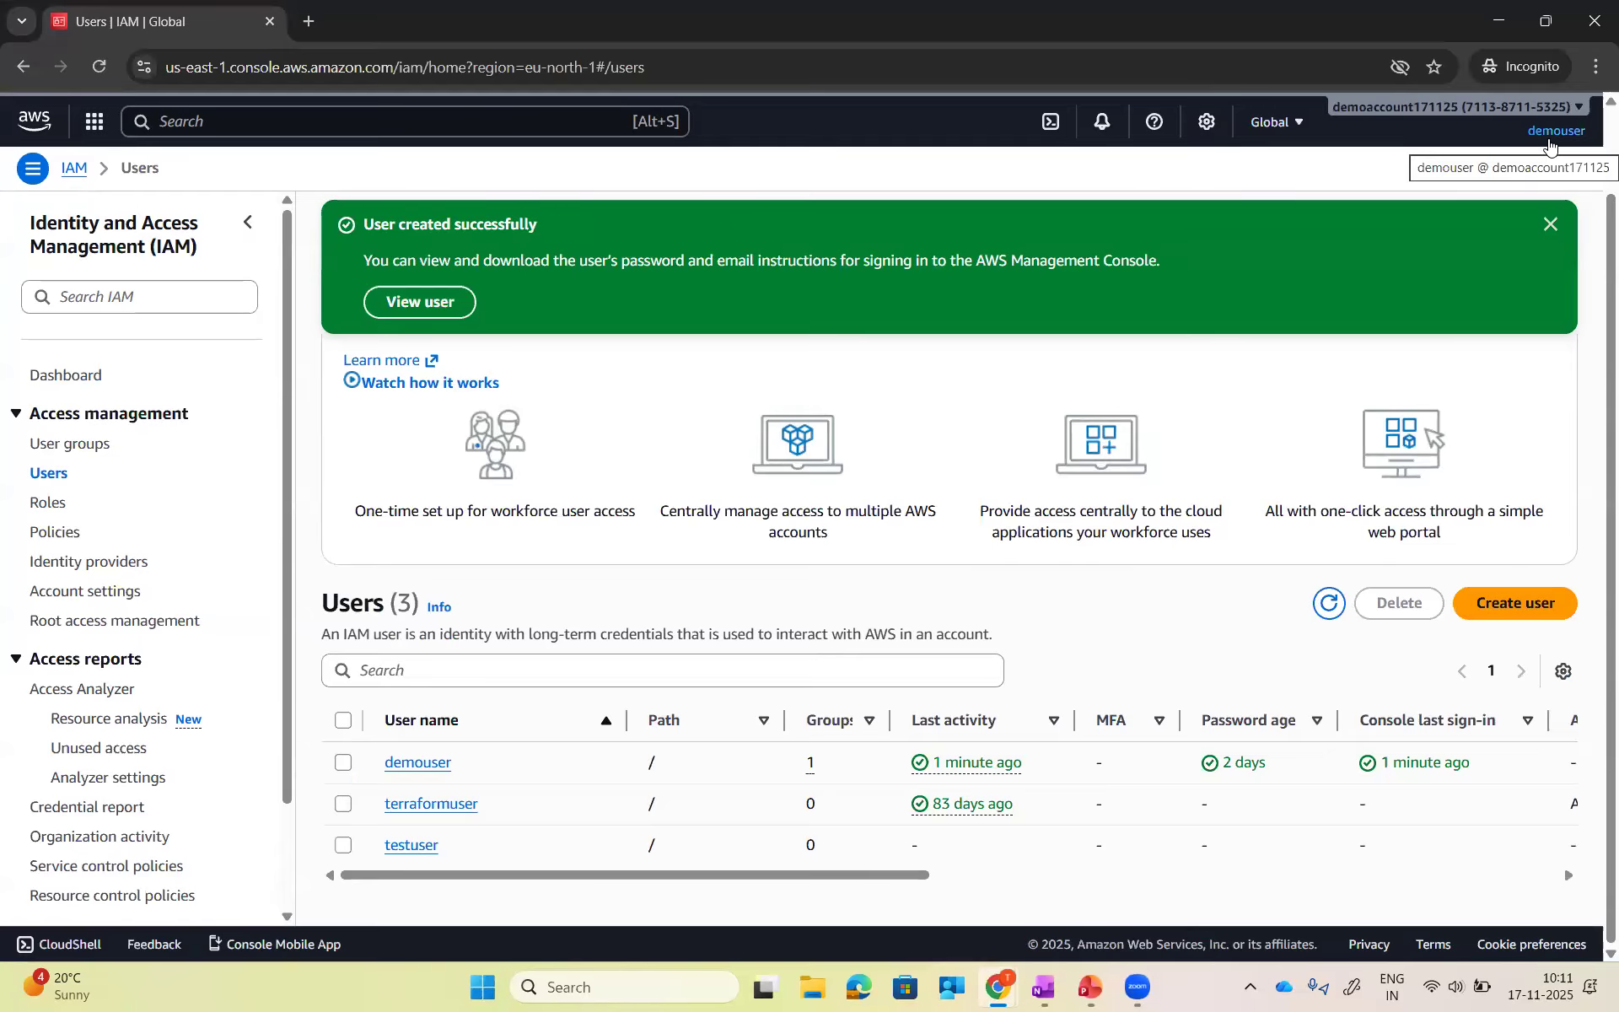
{"action": "key", "text": "alt+Tab"}
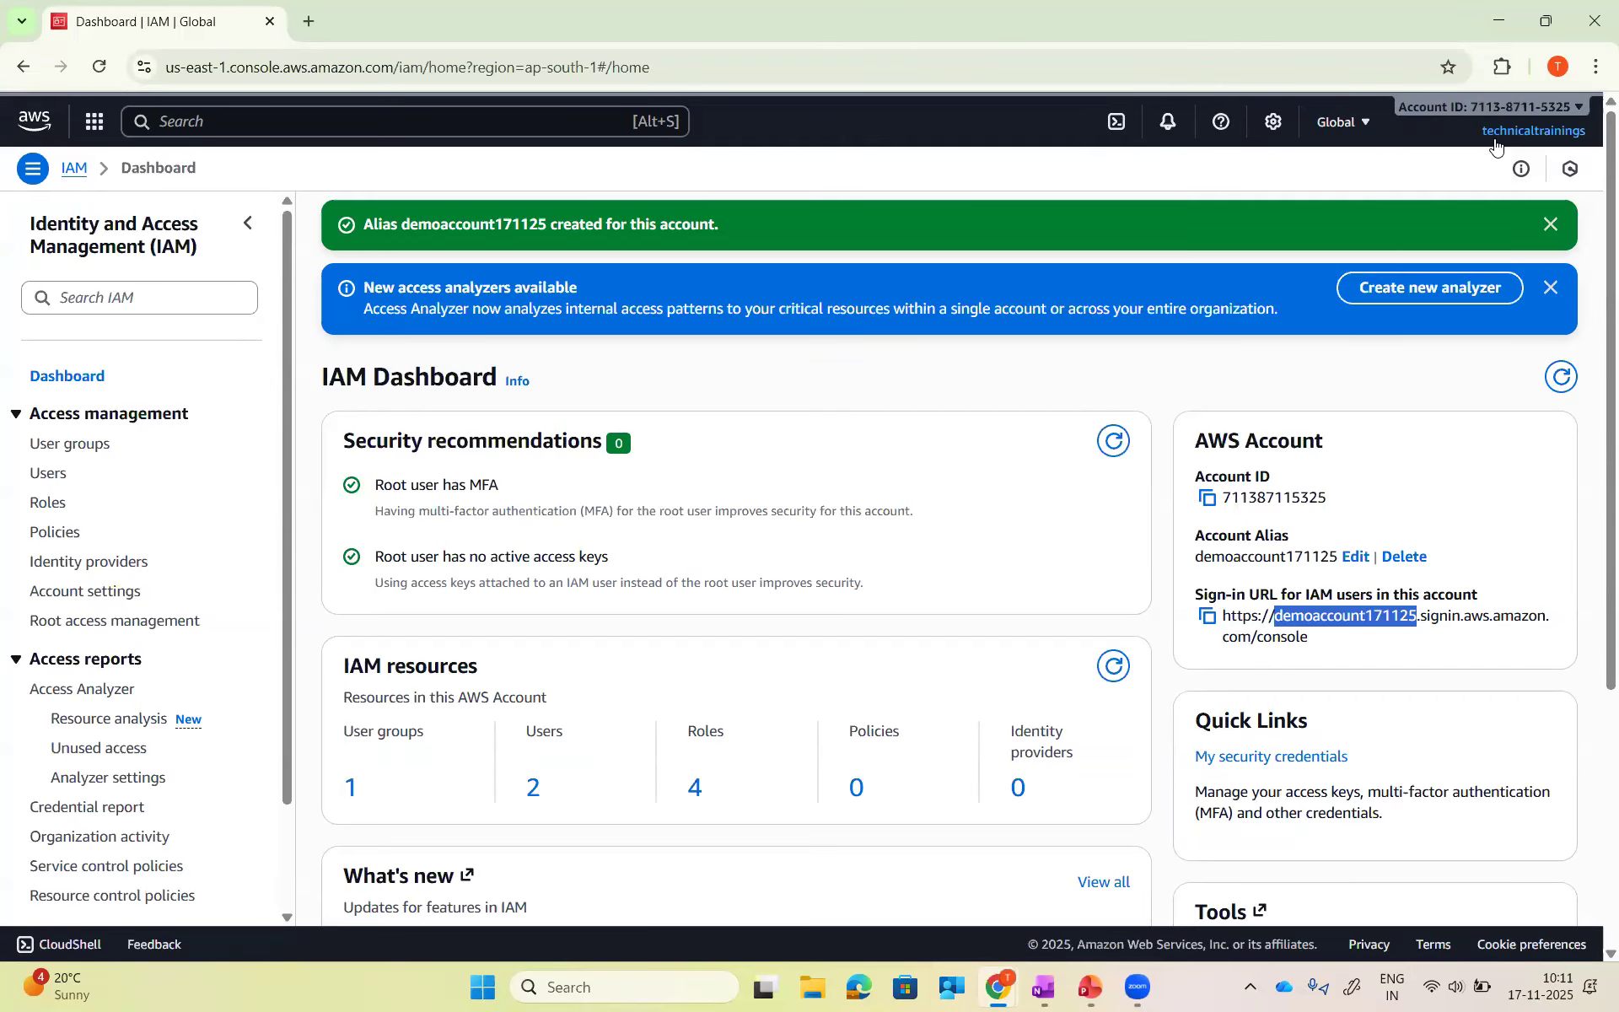
{"action": "key", "text": "alt+Tab"}
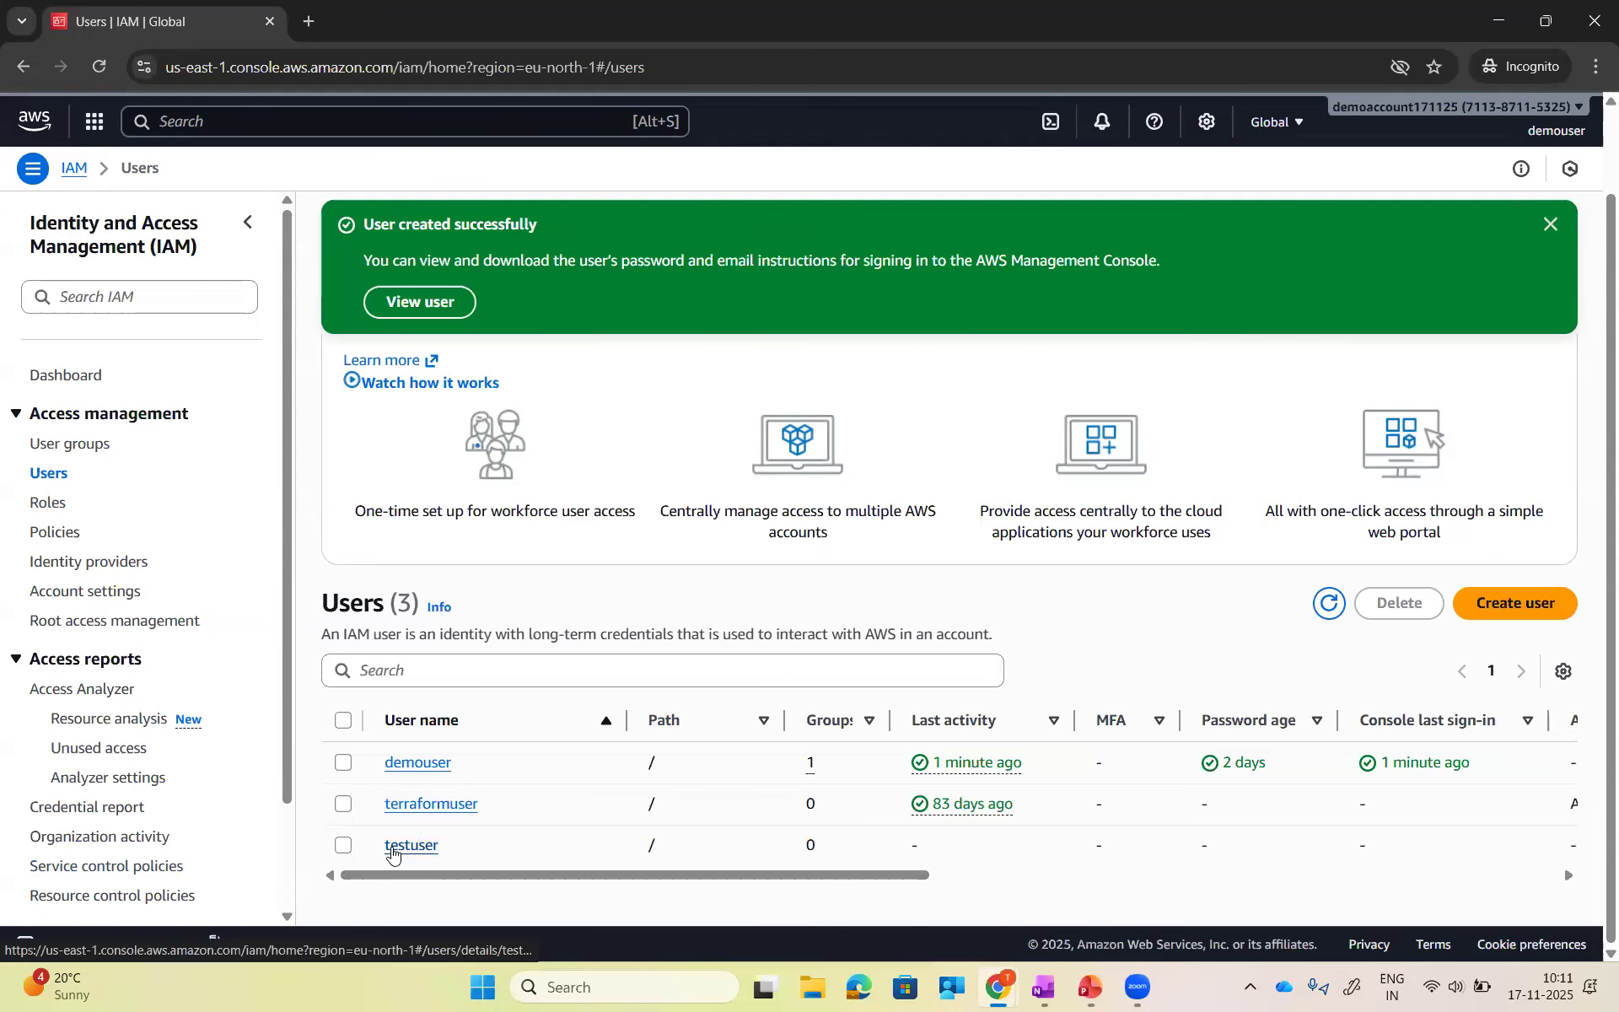
- Delete IAM user testuser by confirming with 'confirm', then refresh the Users table
{"action": "left_click", "coordinate": [391, 852]}
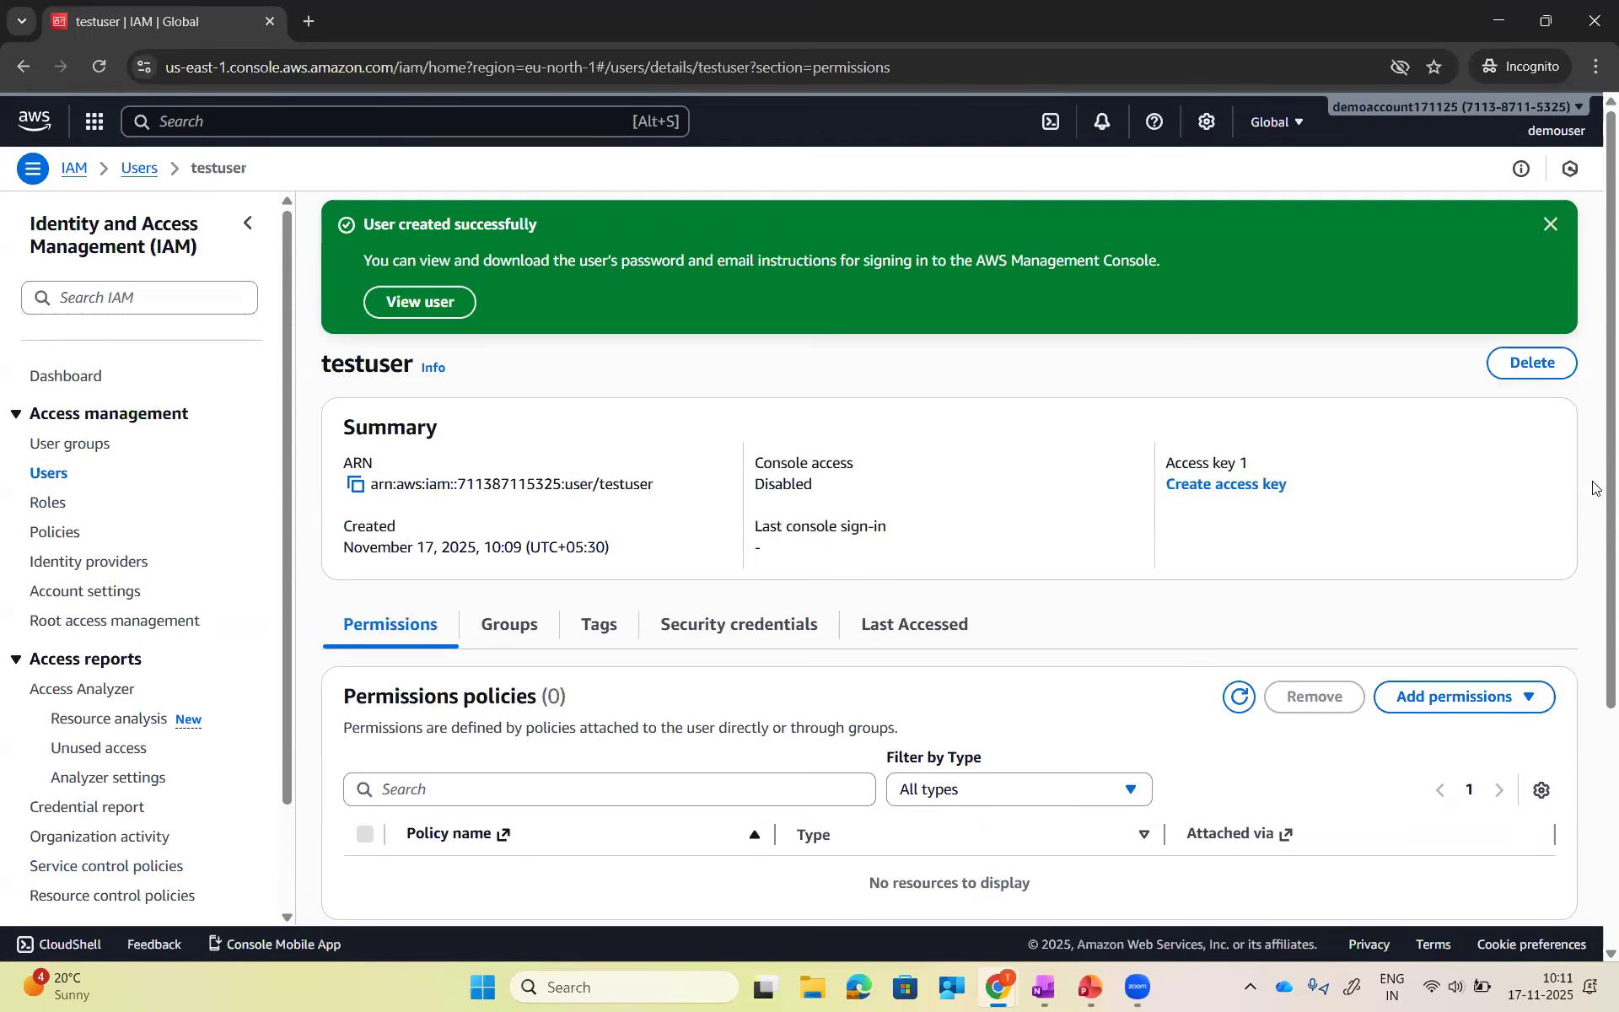
{"action": "left_click", "coordinate": [1524, 364]}
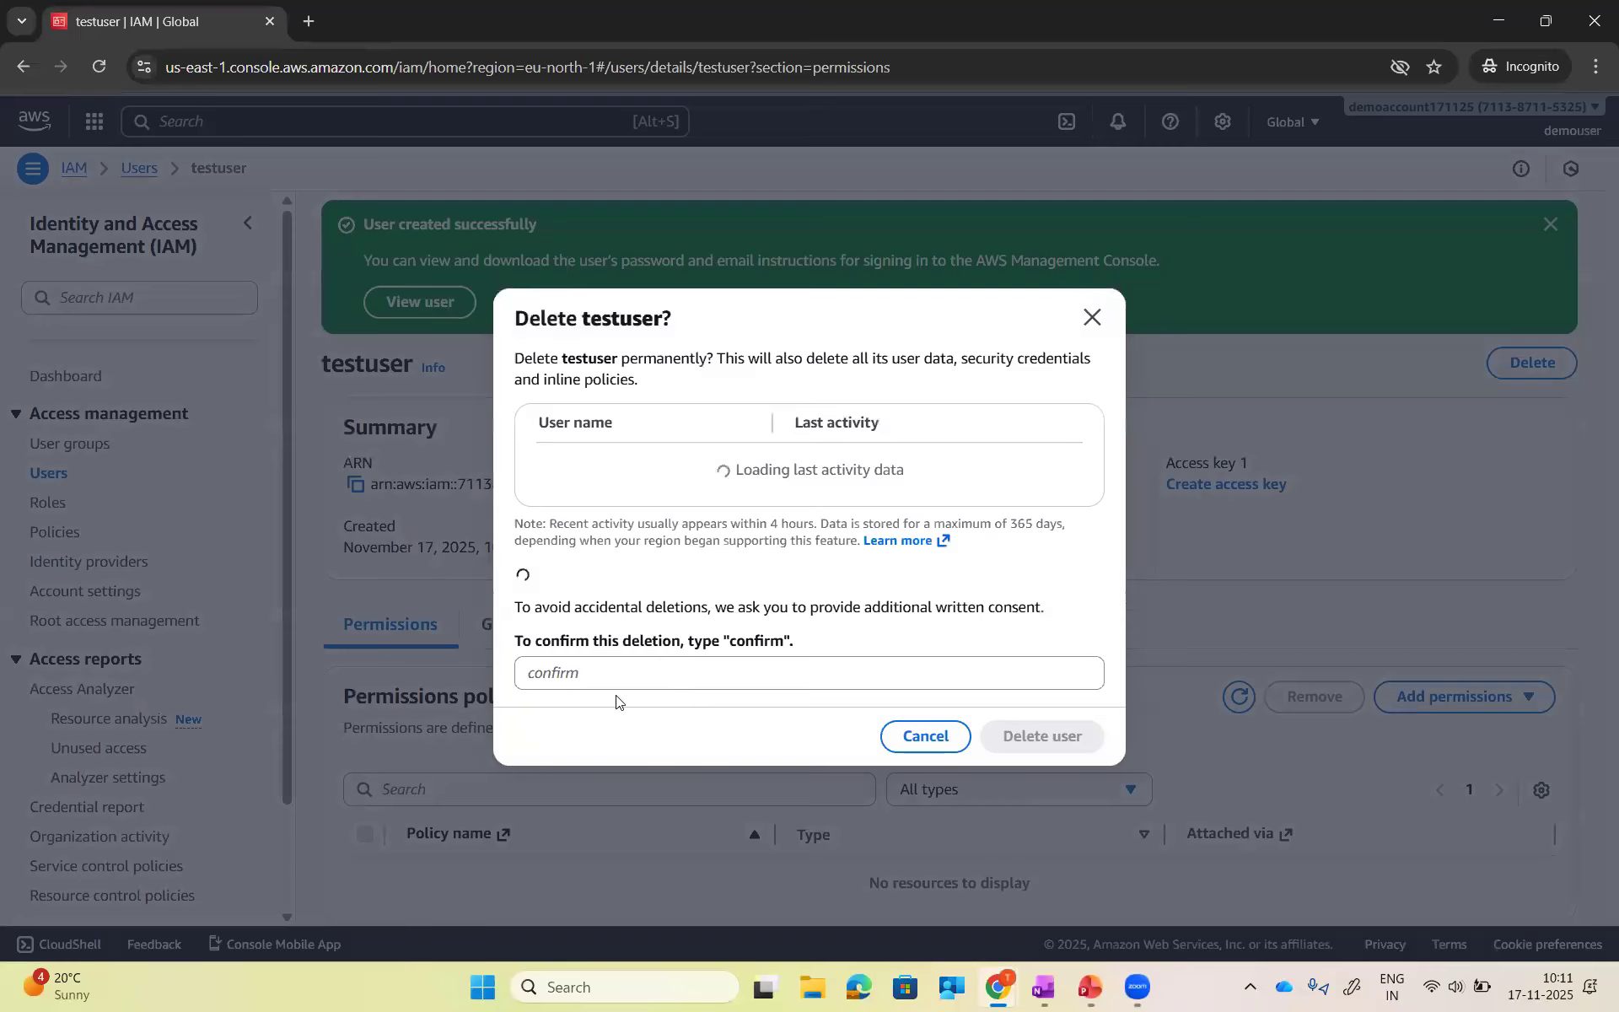
{"action": "left_click", "coordinate": [559, 645]}
{"action": "type", "text": "confirm"}
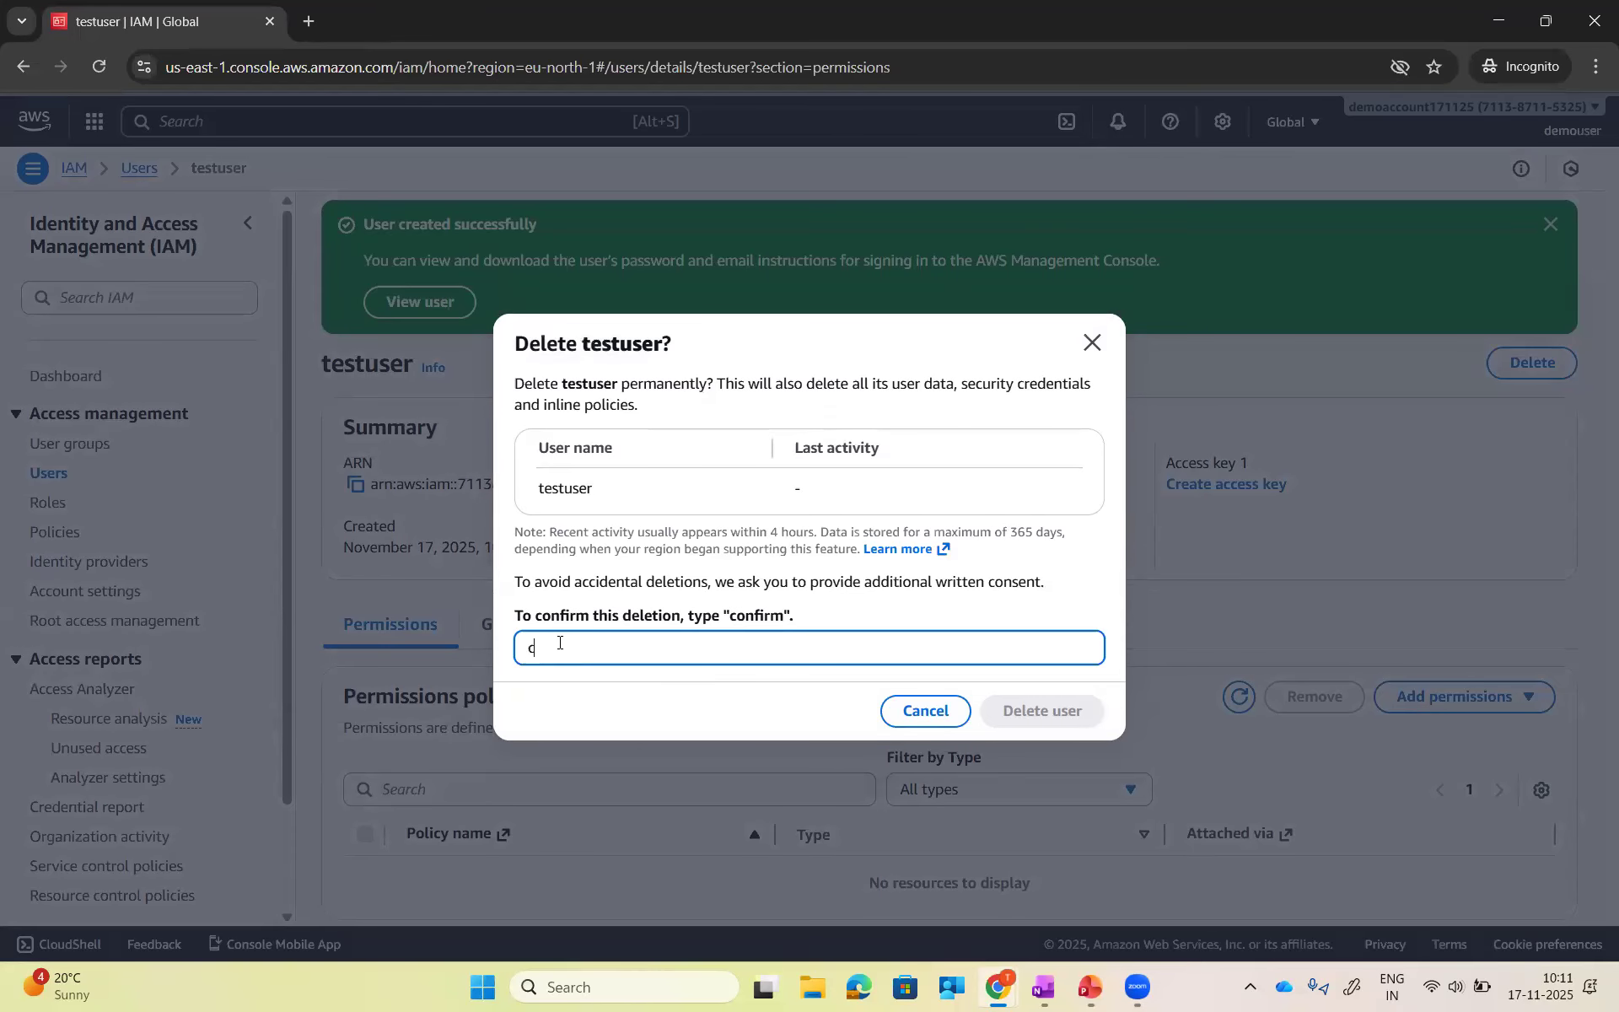
{"action": "left_click", "coordinate": [1072, 711]}
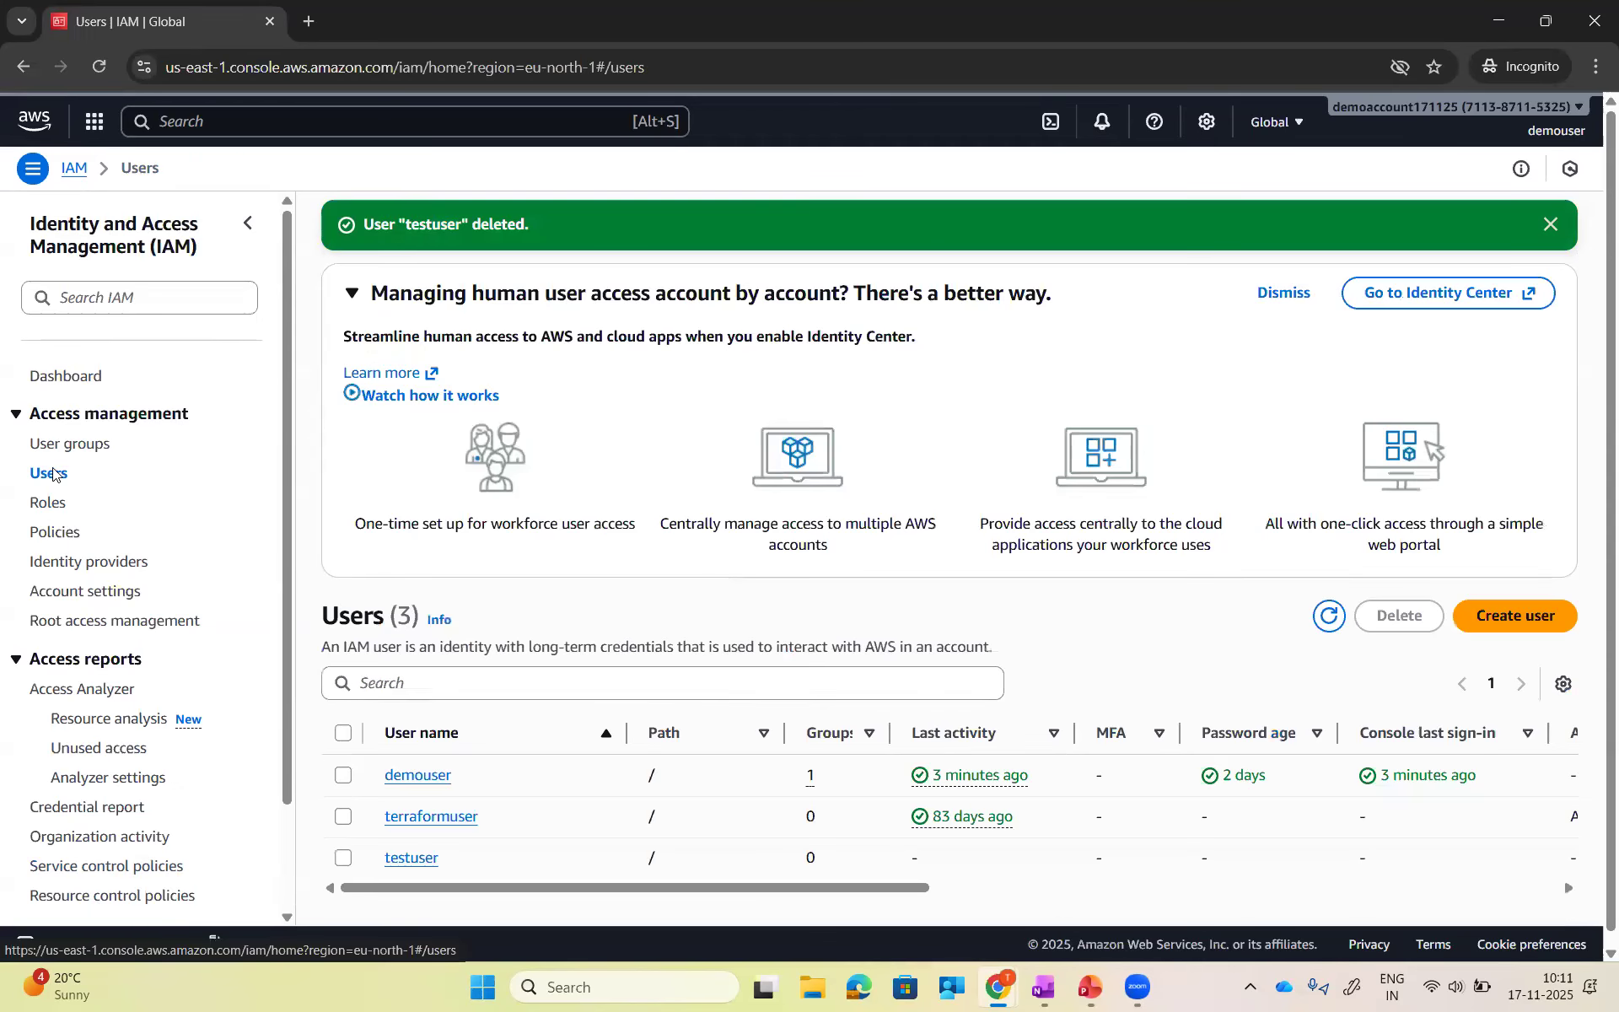
{"action": "left_click", "coordinate": [1333, 622]}
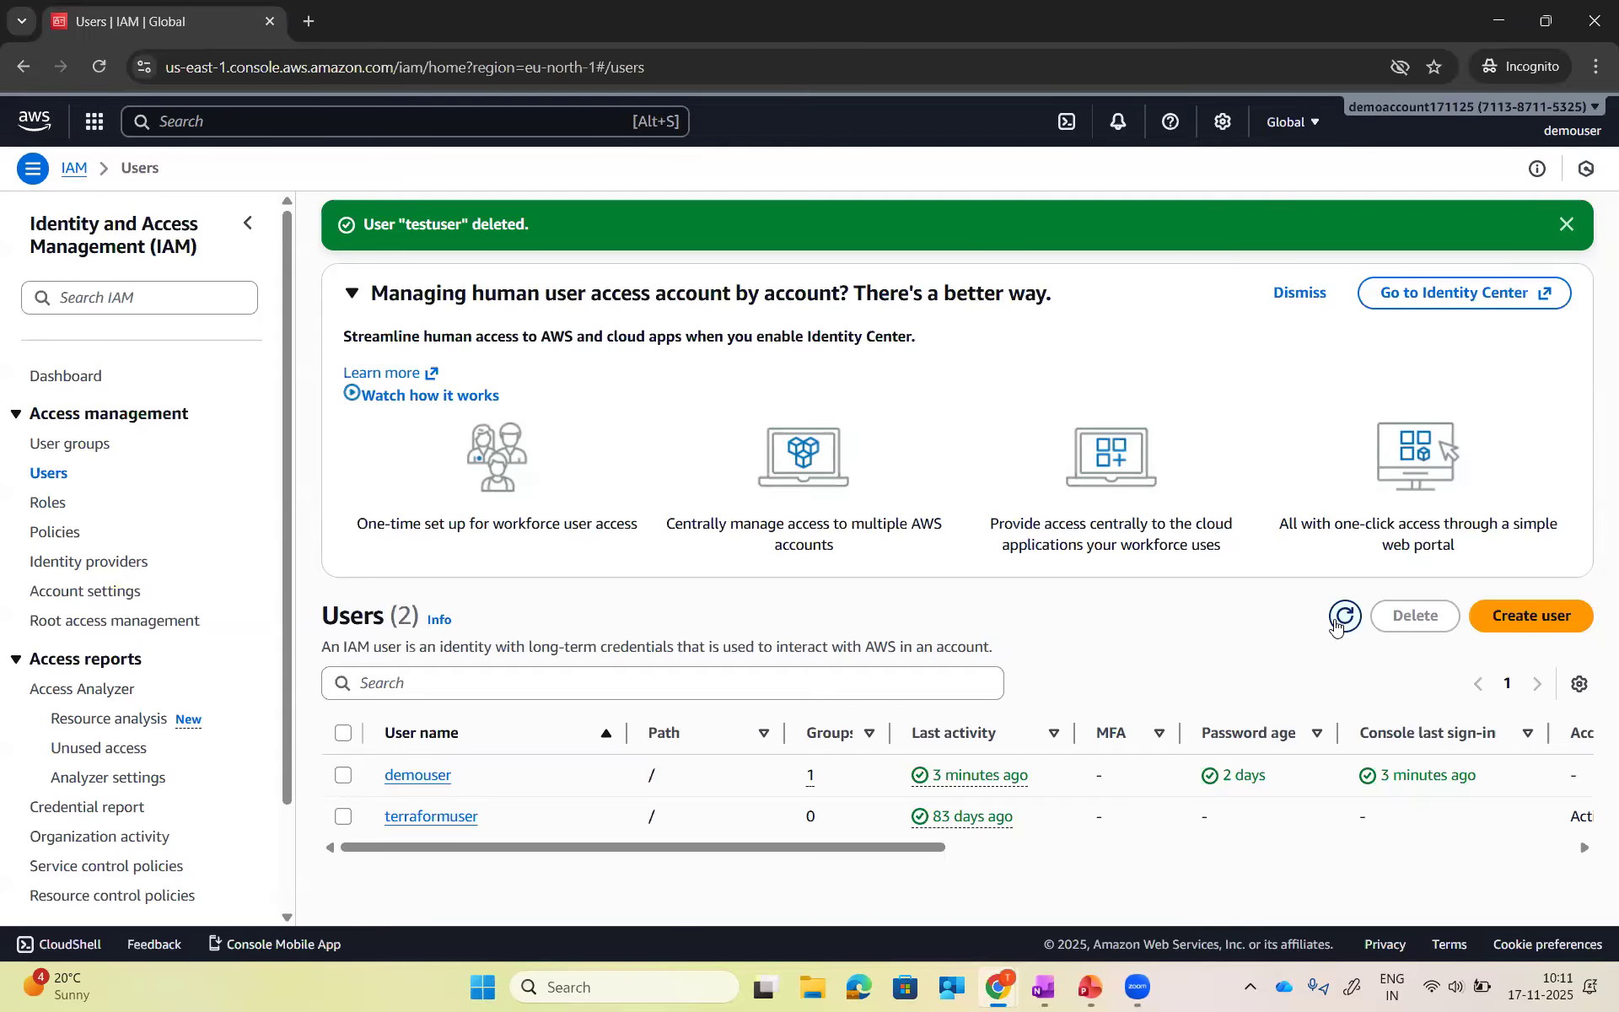
- In the administrator's window, review demouser's AdministratorAccess permissions inherited from demogroup
{"action": "left_click", "coordinate": [1498, 21]}
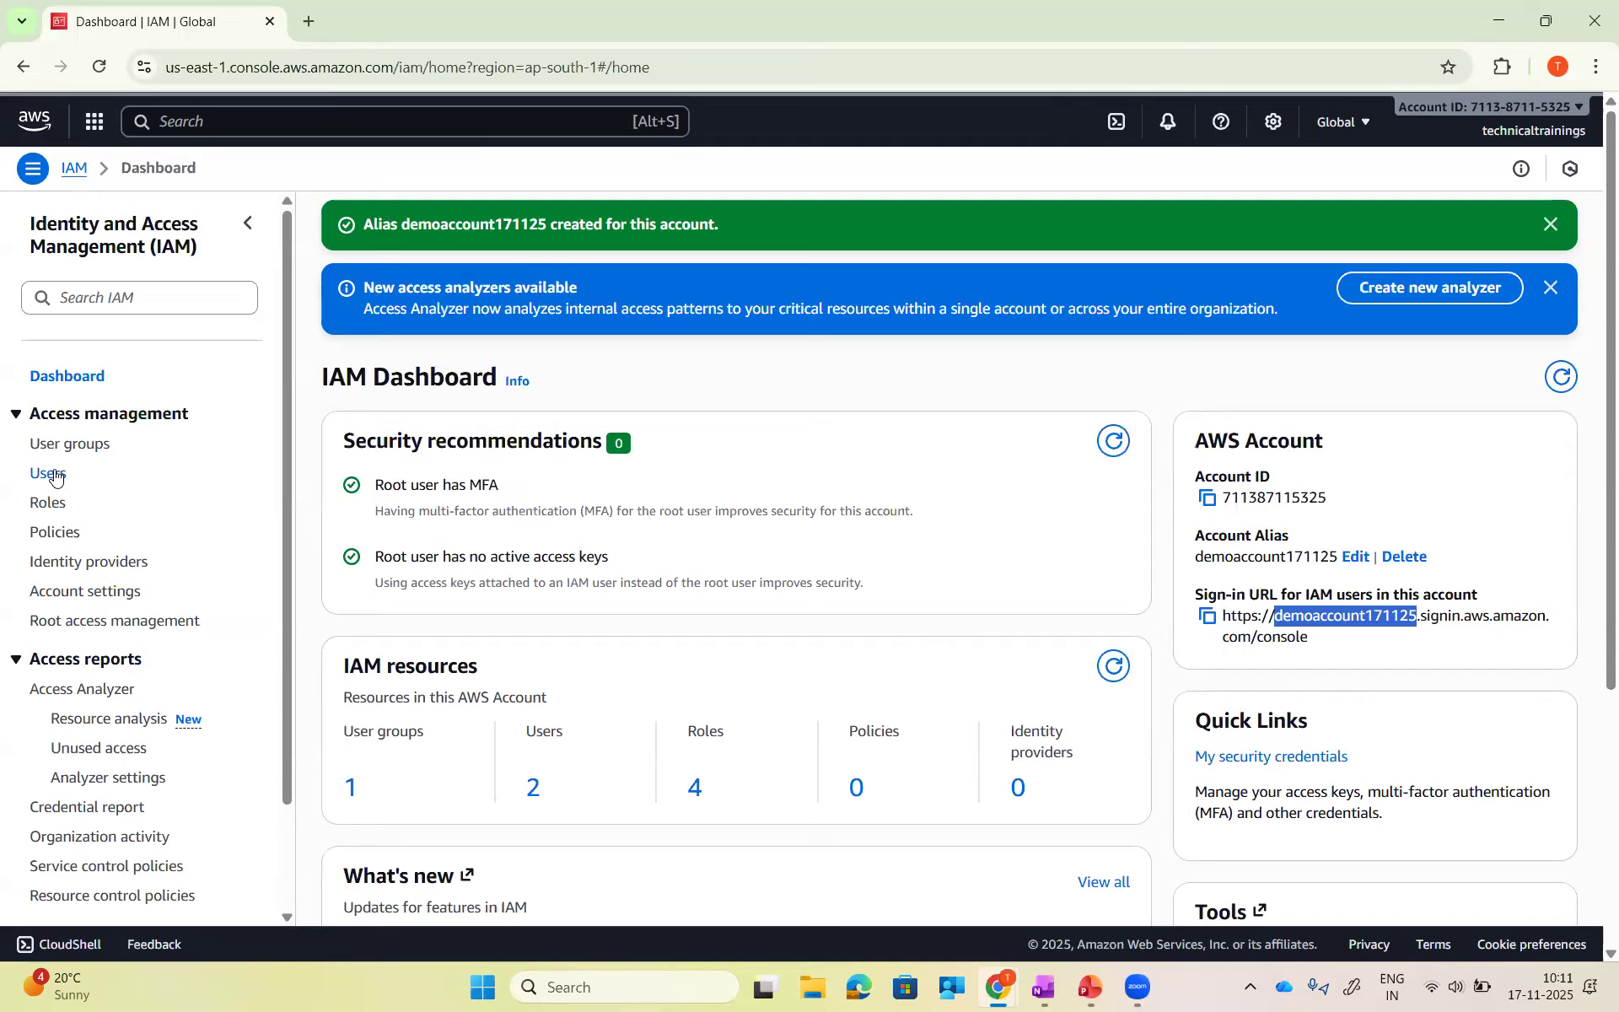
{"action": "left_click", "coordinate": [47, 472]}
{"action": "scroll", "coordinate": [188, 567], "scroll_direction": "down", "scroll_amount": 3}
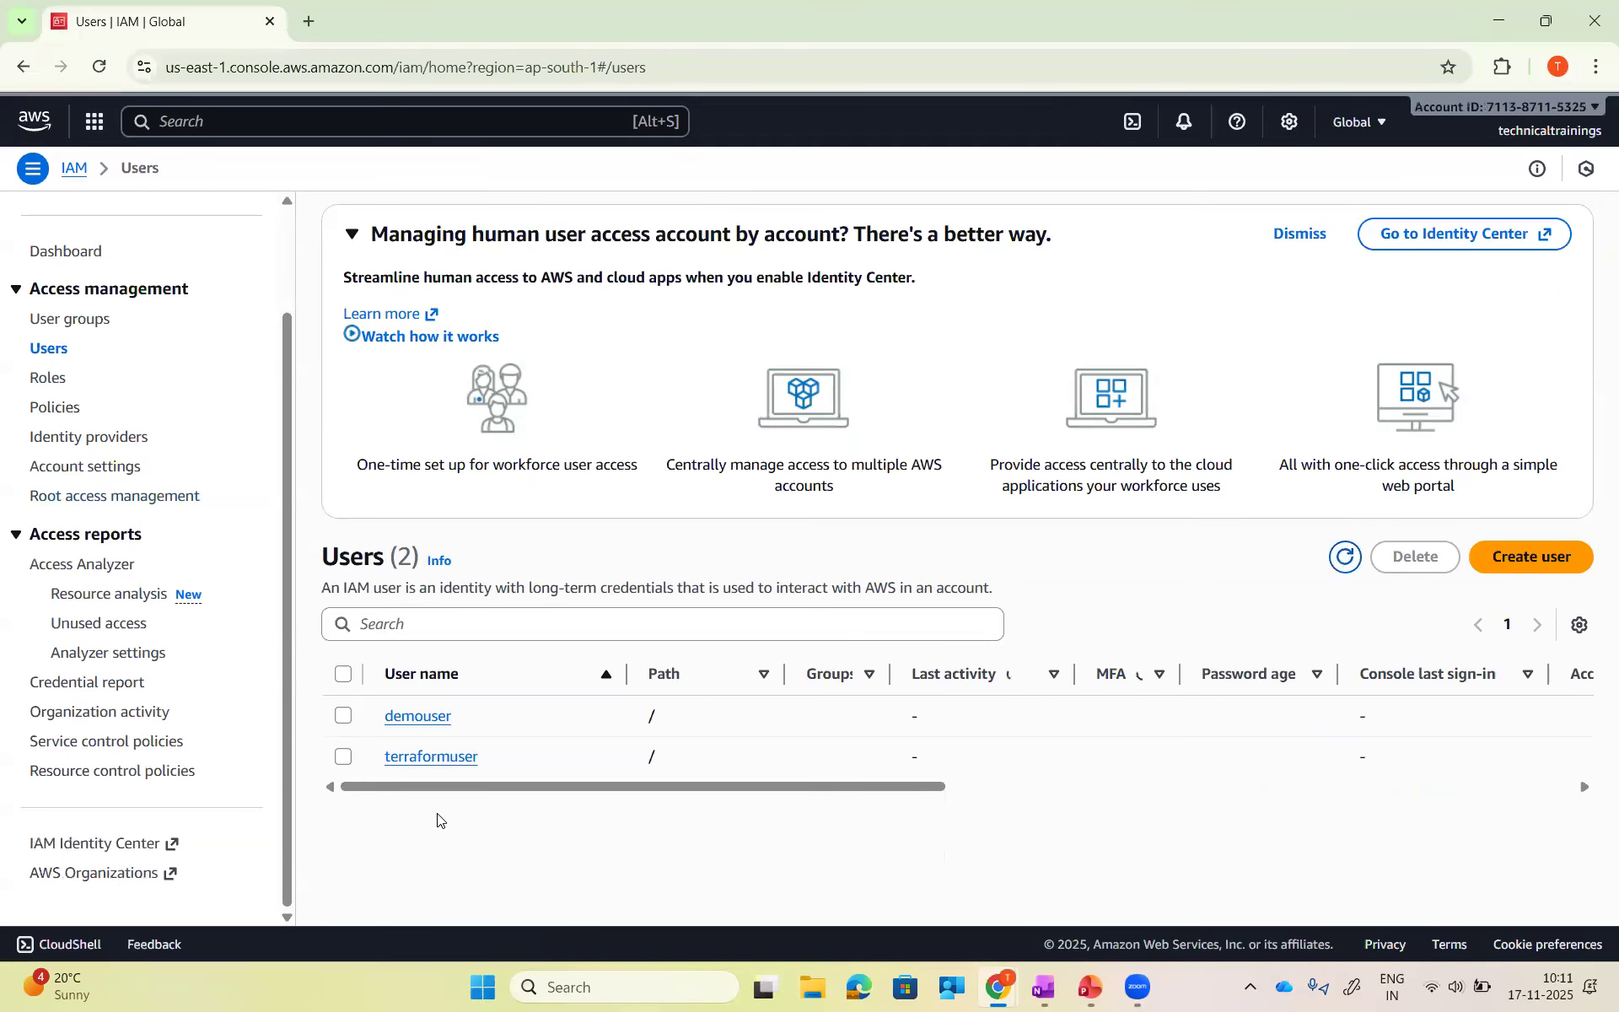
{"action": "left_click", "coordinate": [418, 716]}
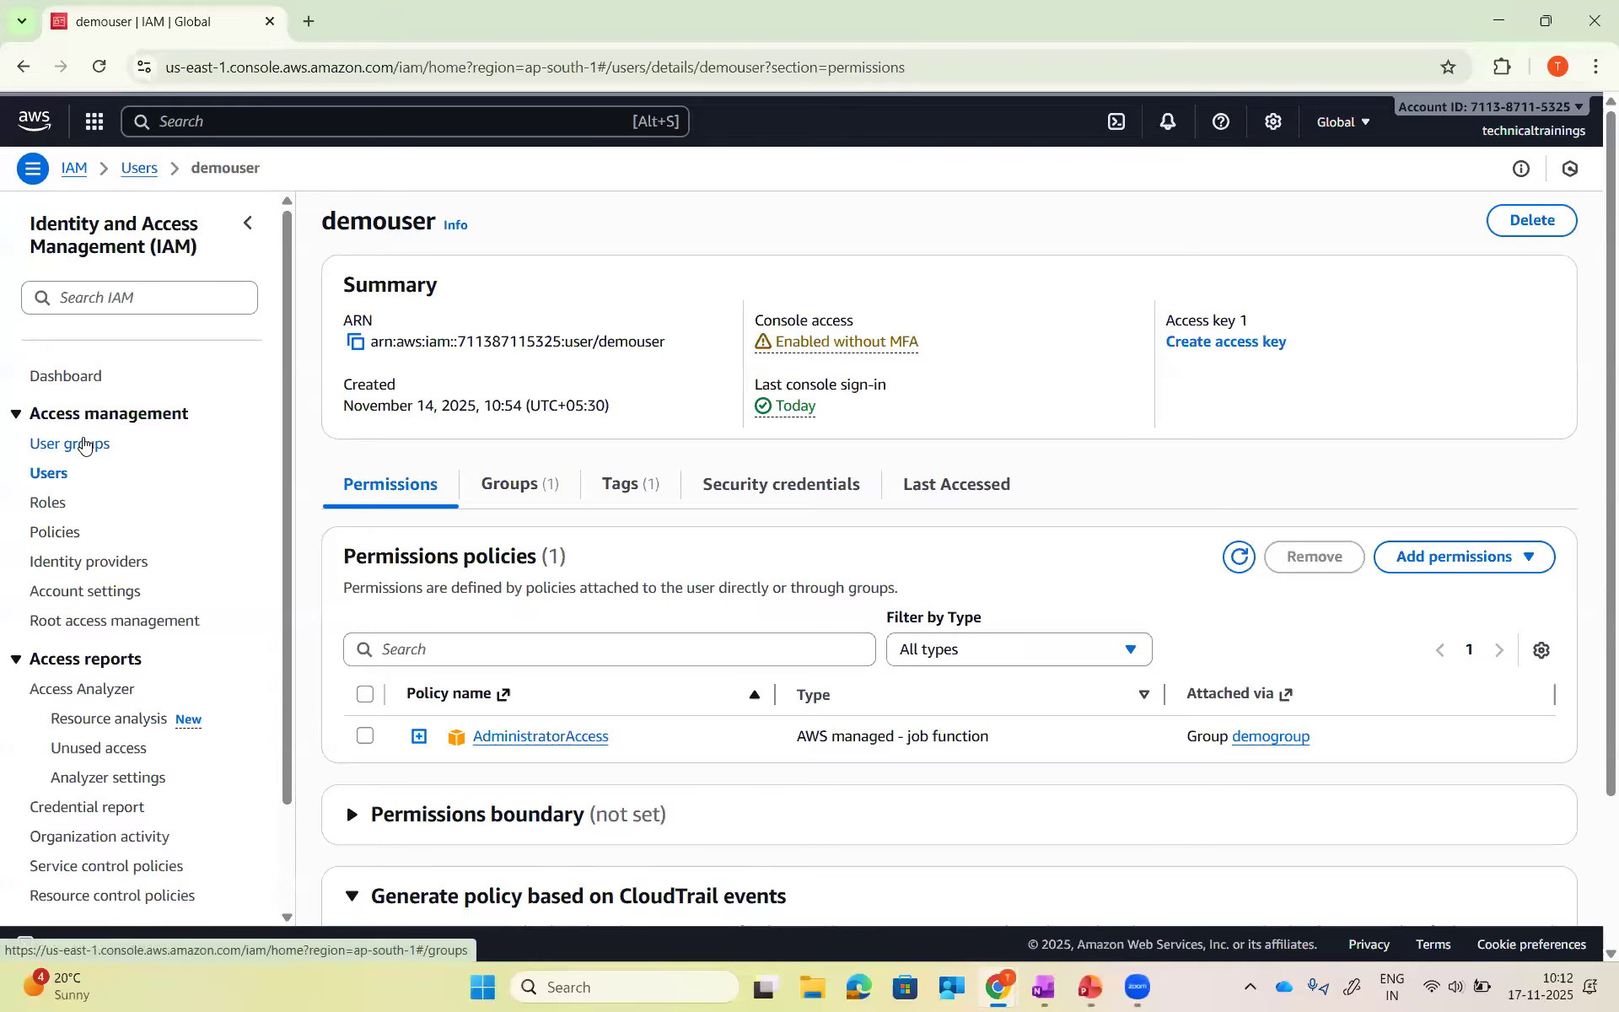
{"action": "left_click", "coordinate": [84, 447]}
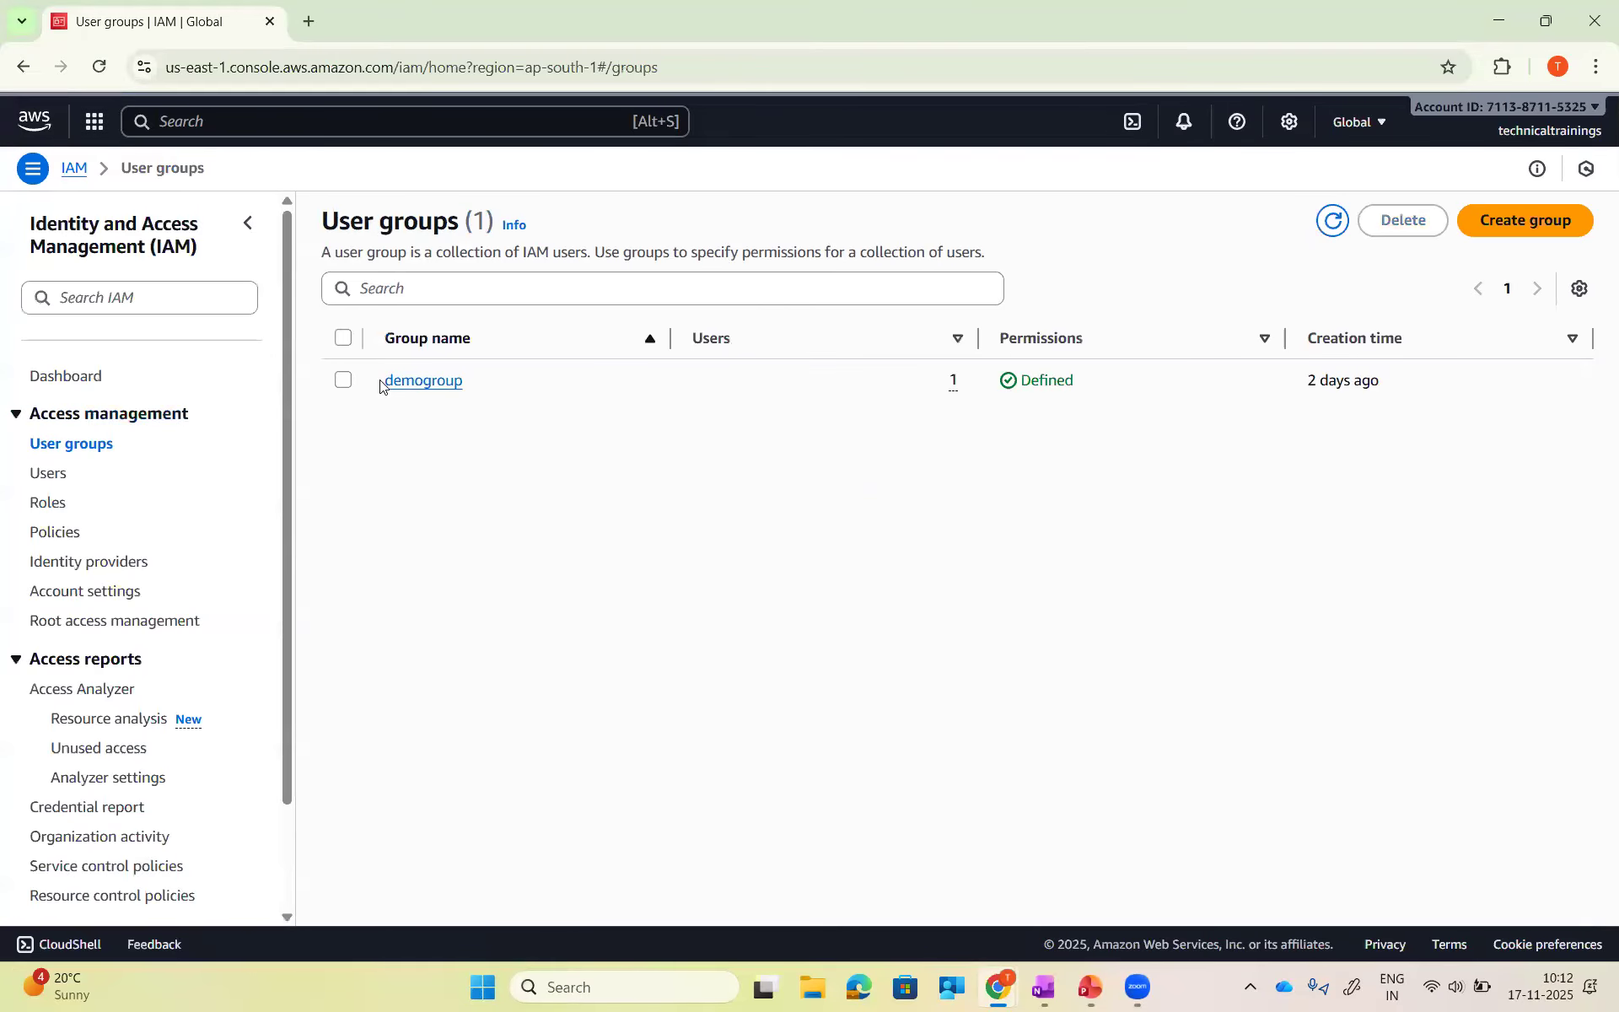
- Remove demouser from demogroup's members, leaving the group with no users
{"action": "left_click", "coordinate": [418, 382]}
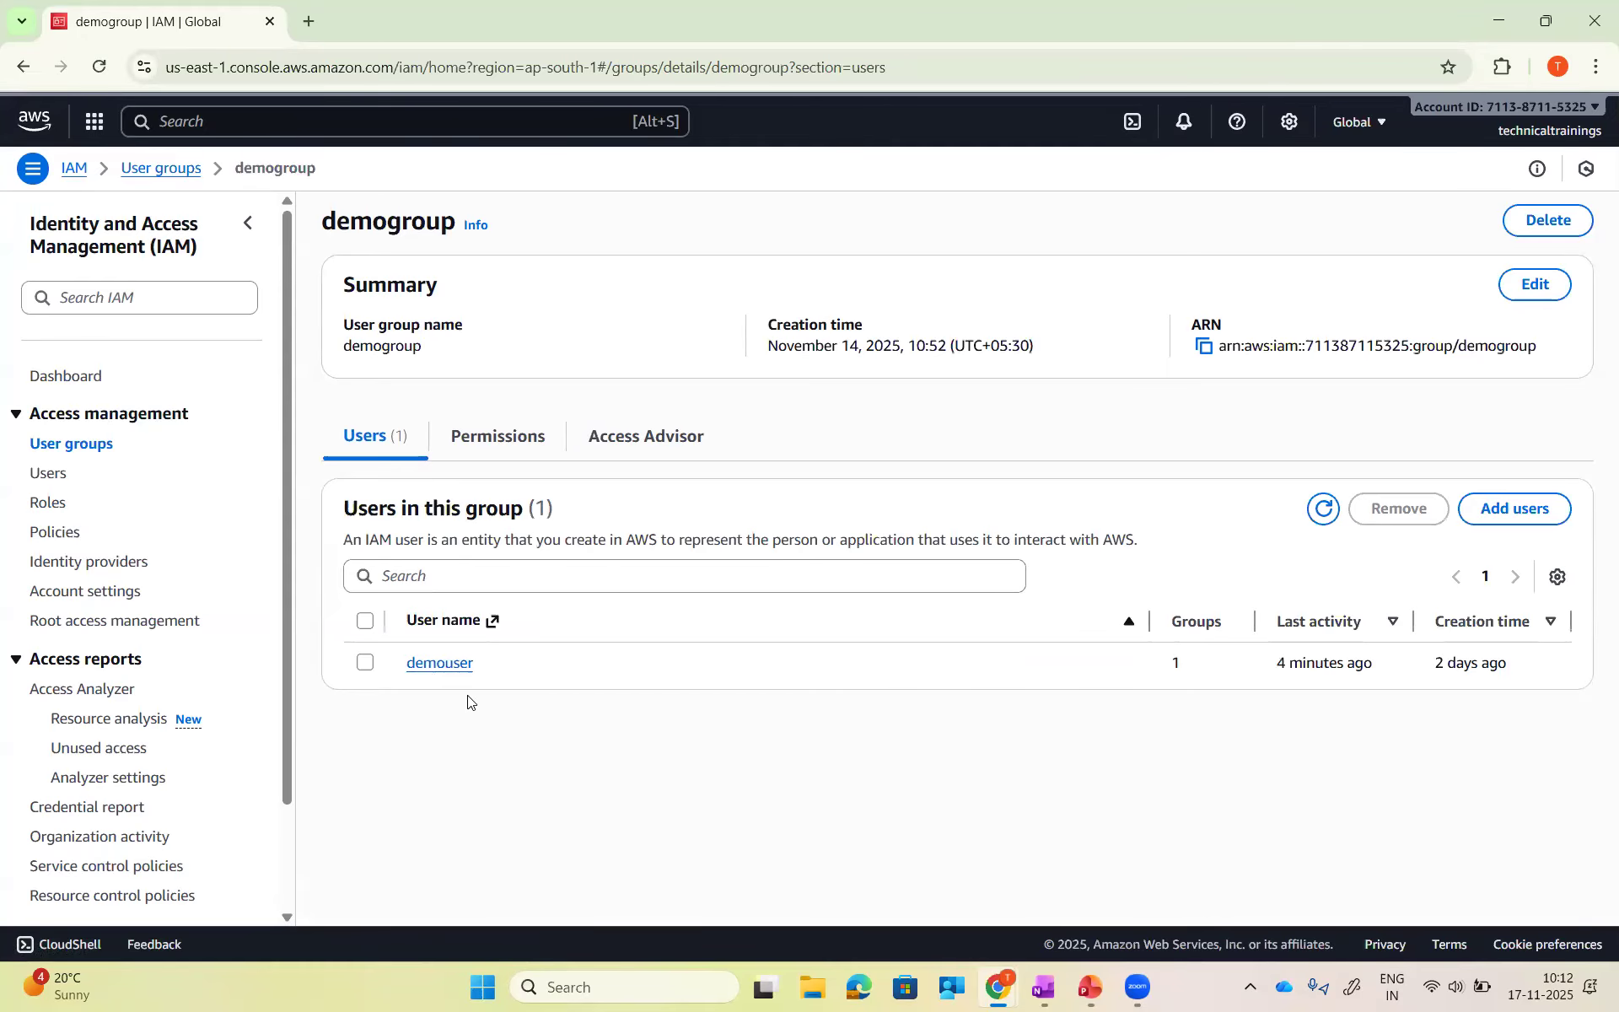
{"action": "left_click", "coordinate": [365, 665]}
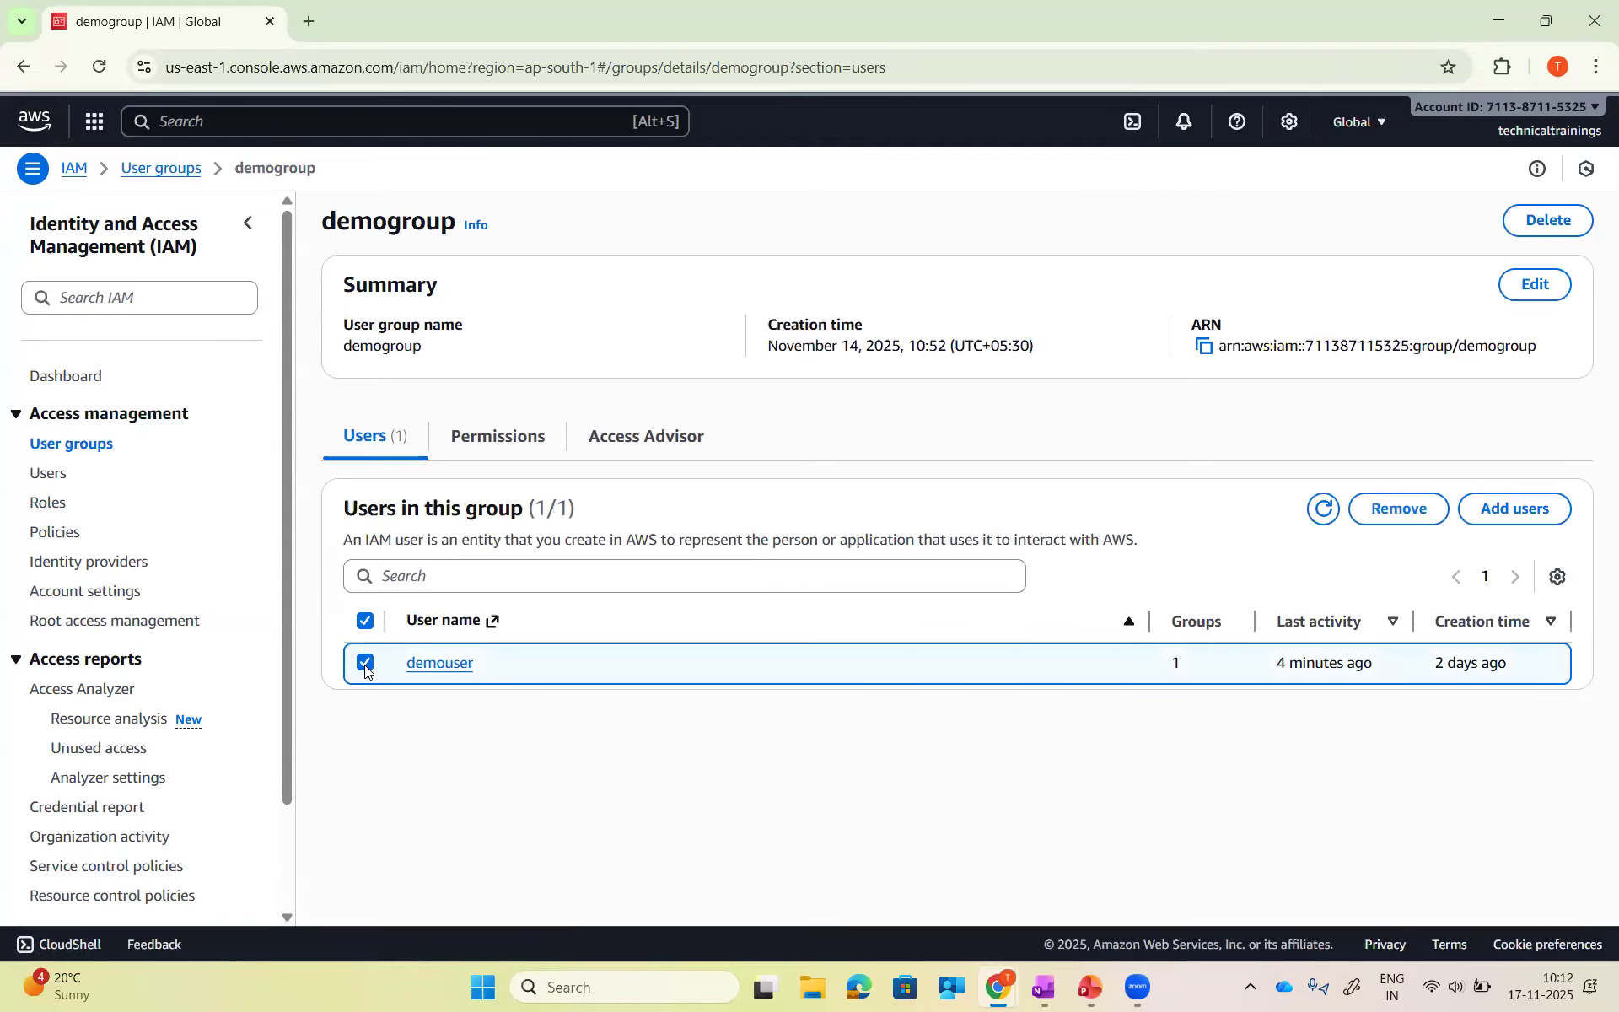
{"action": "left_click", "coordinate": [1380, 510]}
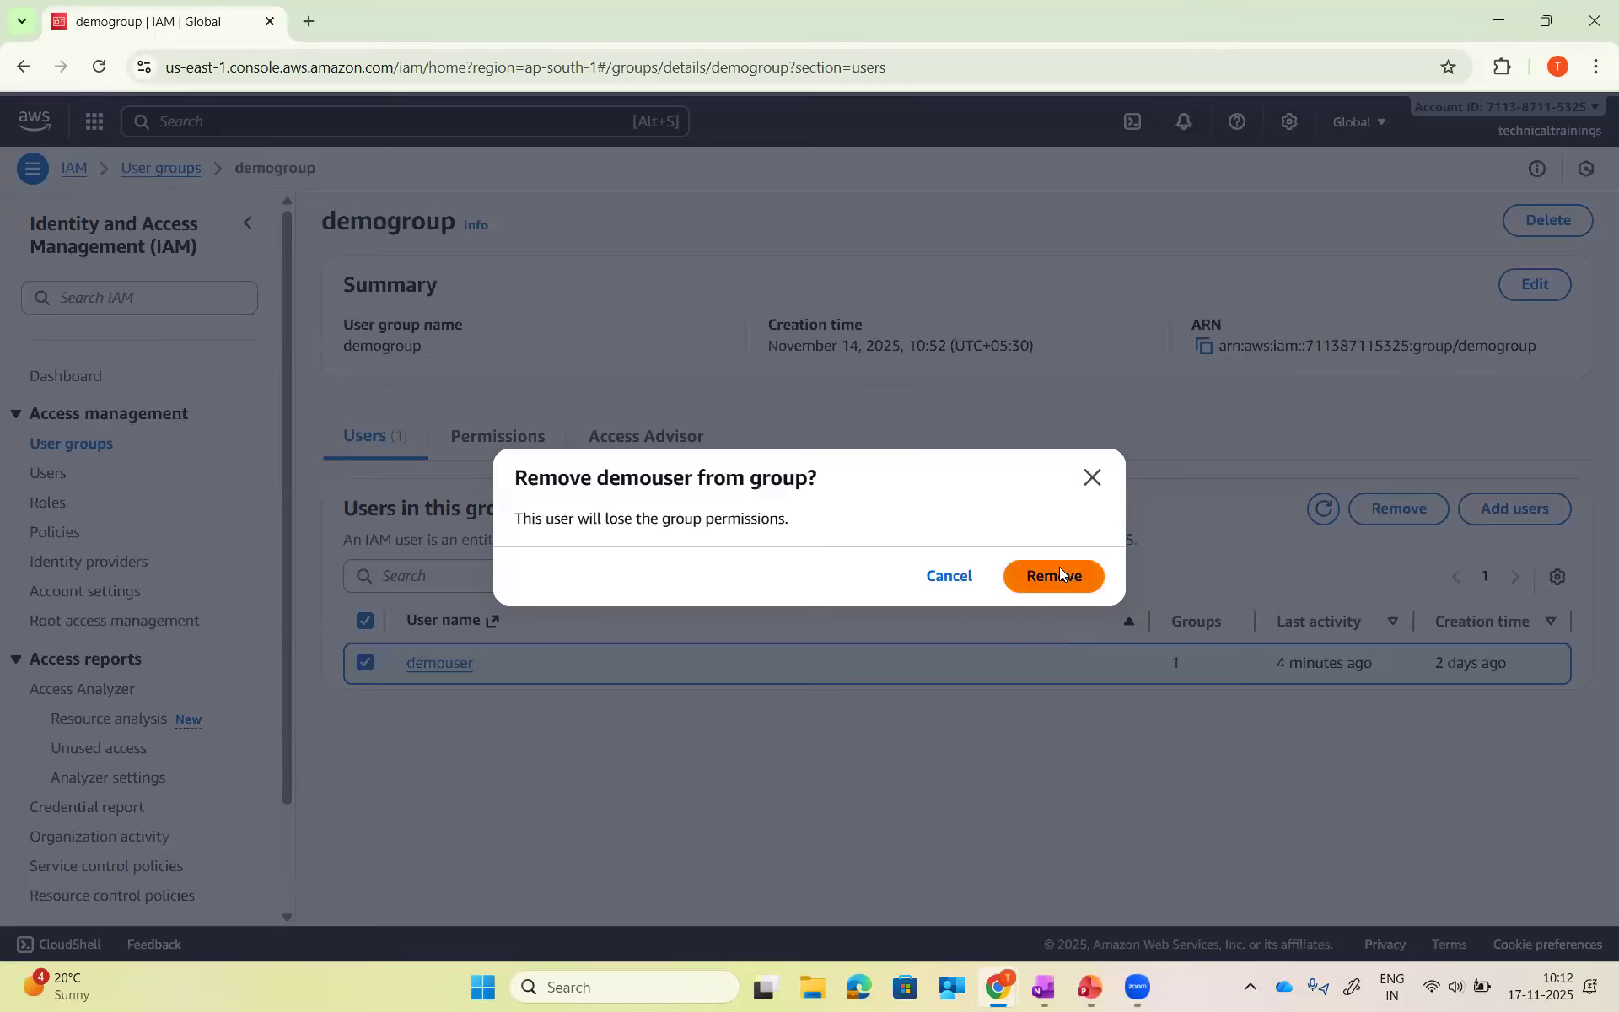
{"action": "left_click", "coordinate": [1054, 574]}
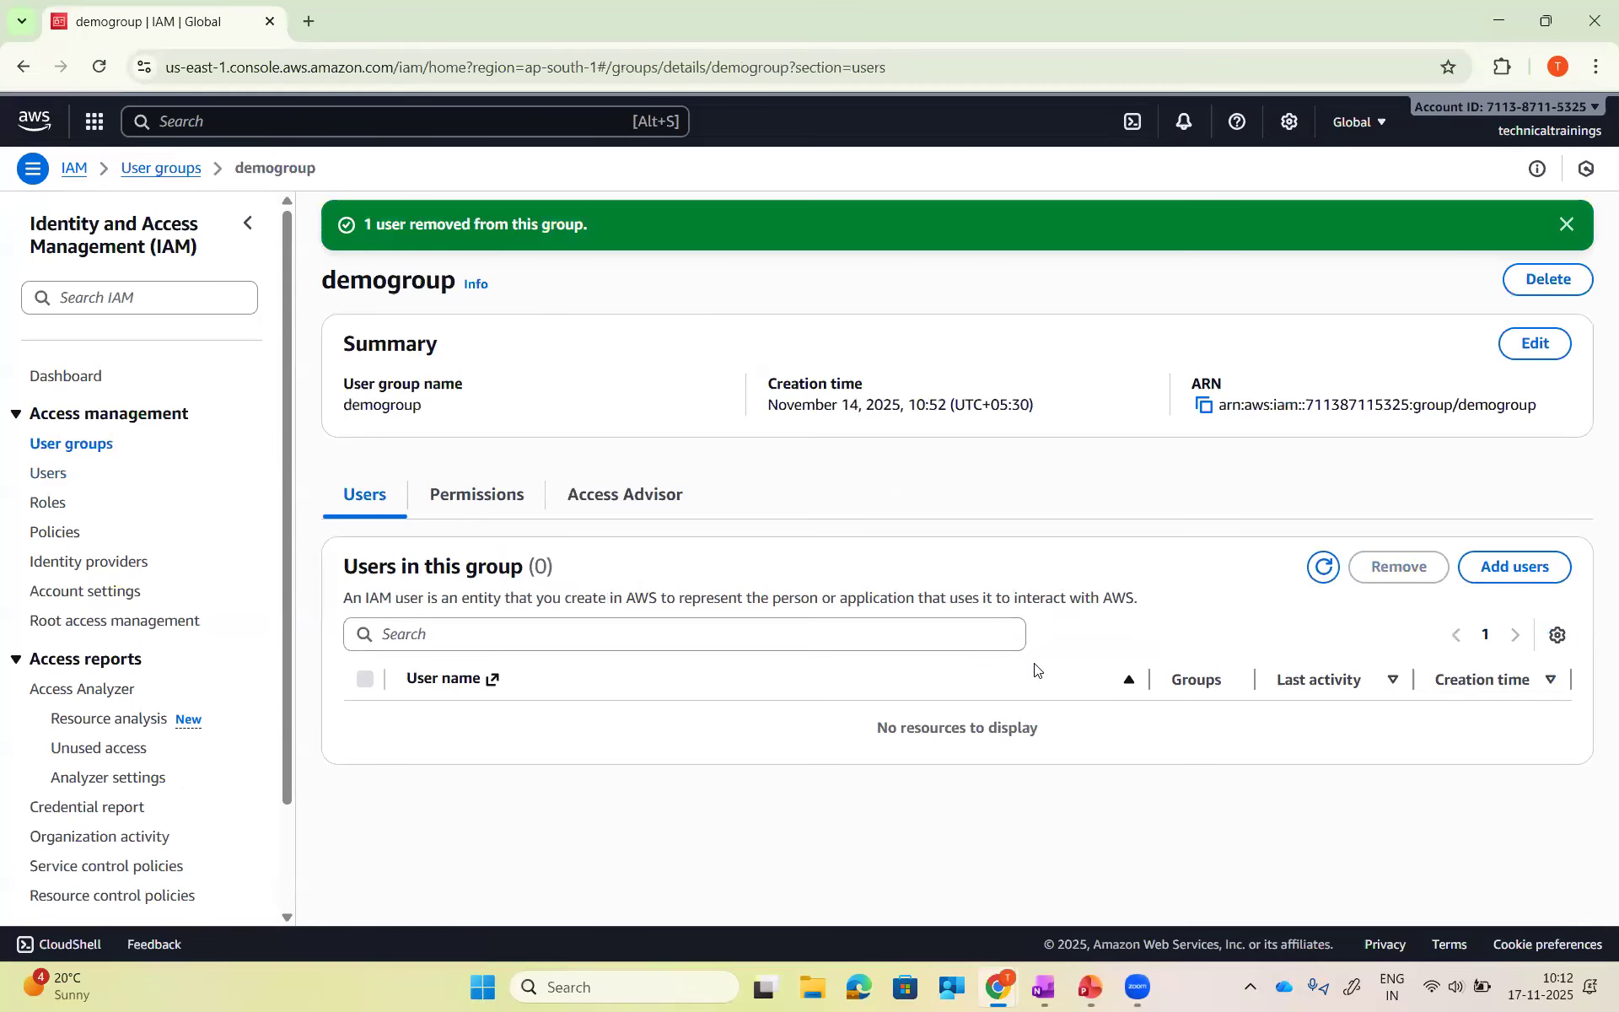
{"action": "key", "text": "alt+Tab"}
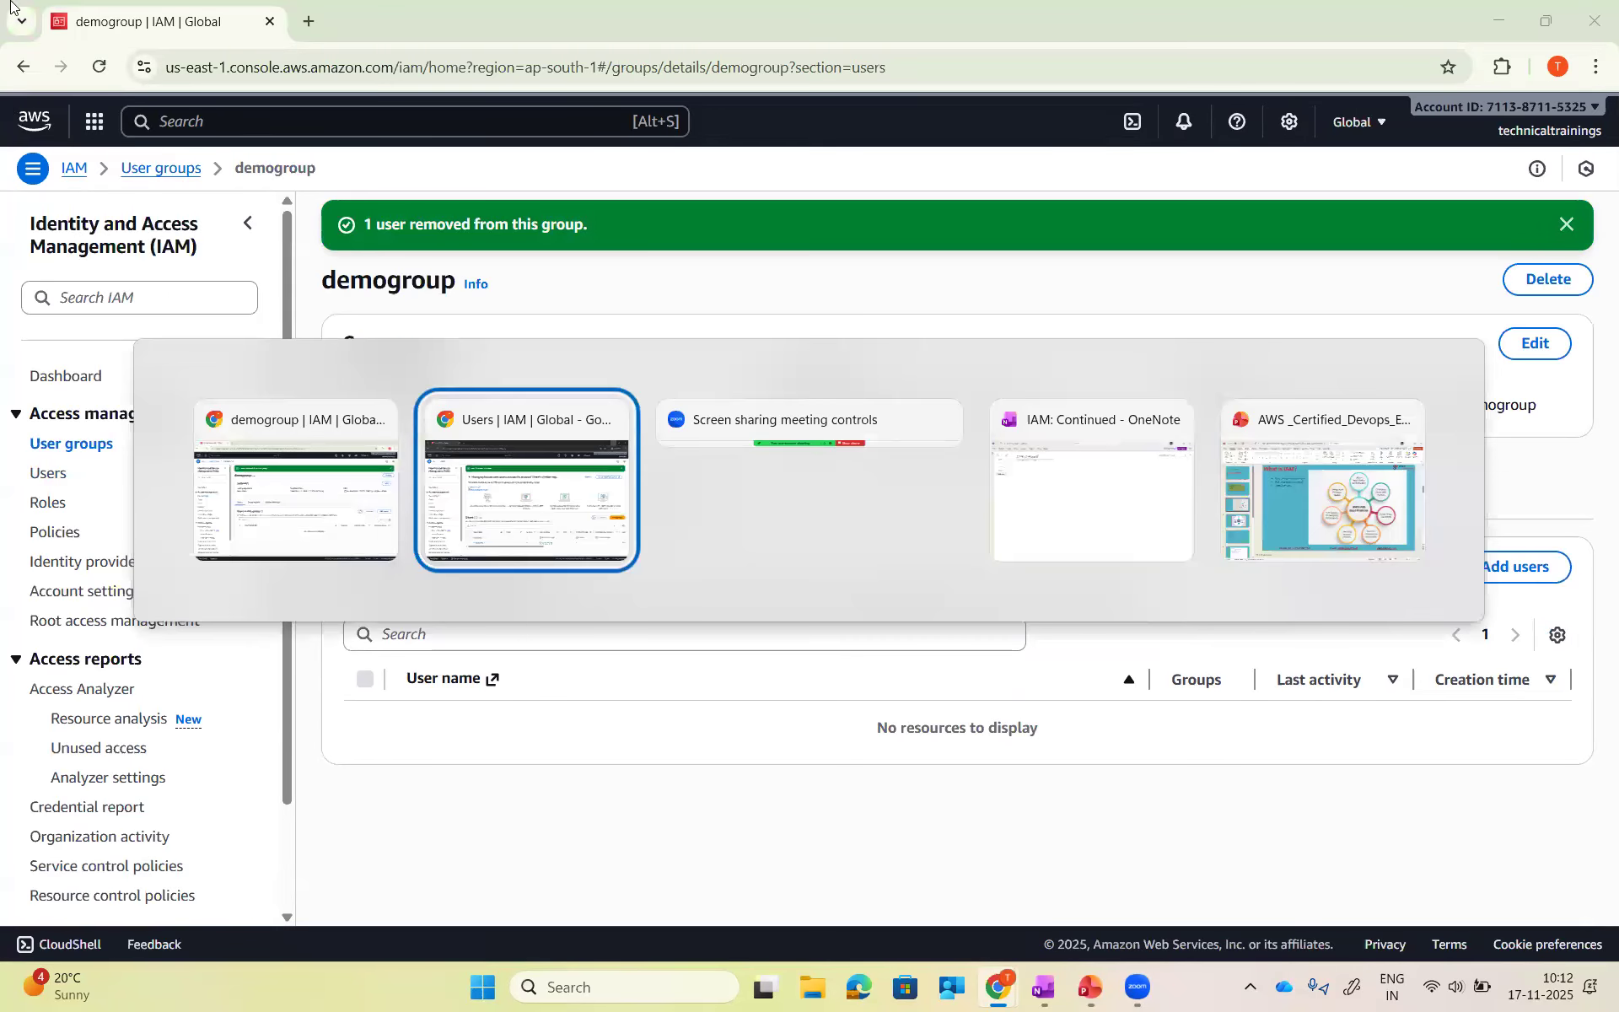
- Reload the users page as demouser to show iam:ListUsers access is now denied
{"action": "left_click", "coordinate": [103, 73]}
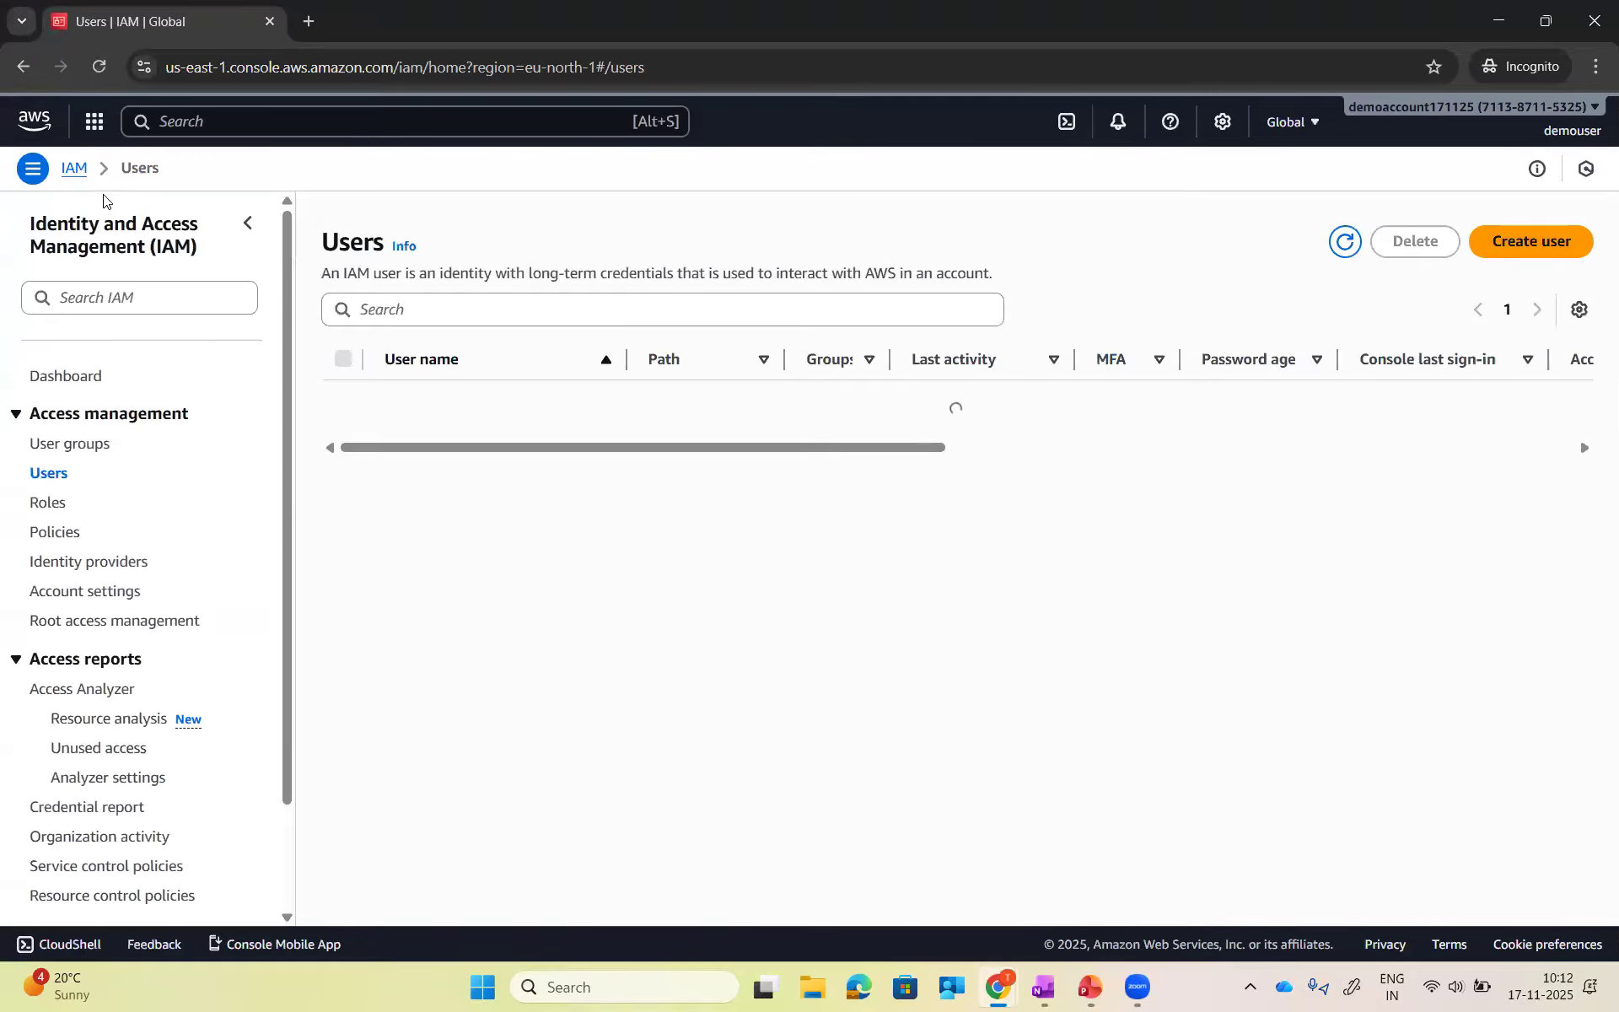
{"action": "left_click_drag", "start_coordinate": [618, 423], "coordinate": [384, 430]}
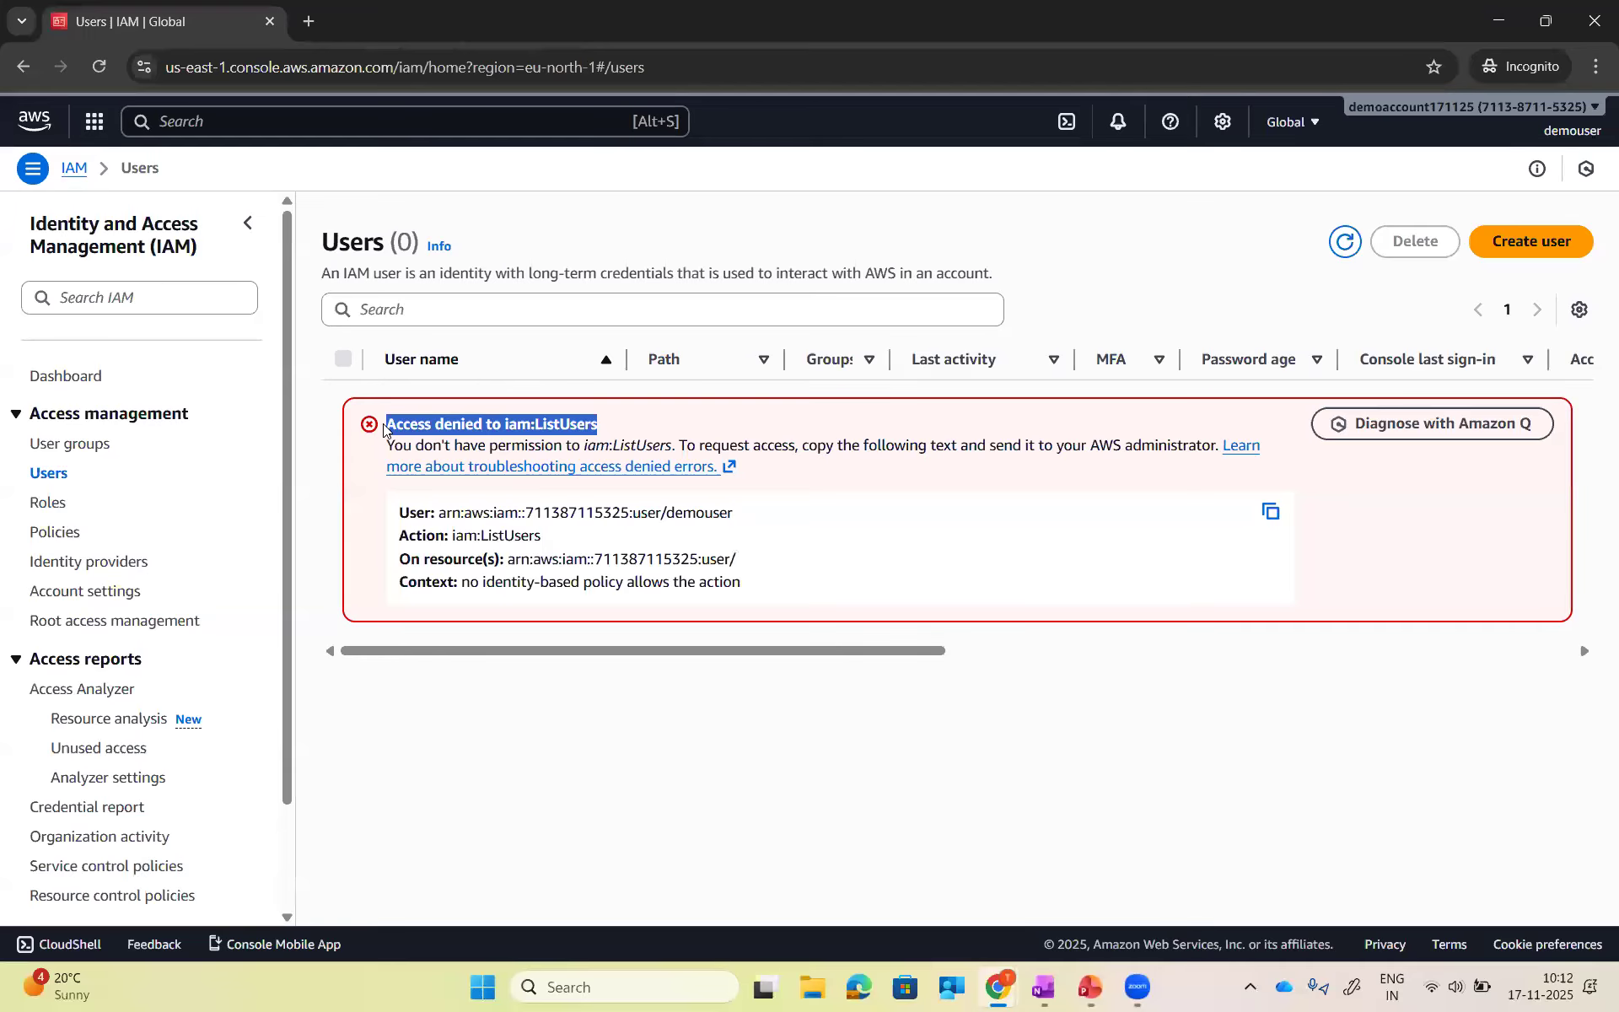
{"action": "left_click", "coordinate": [1066, 745]}
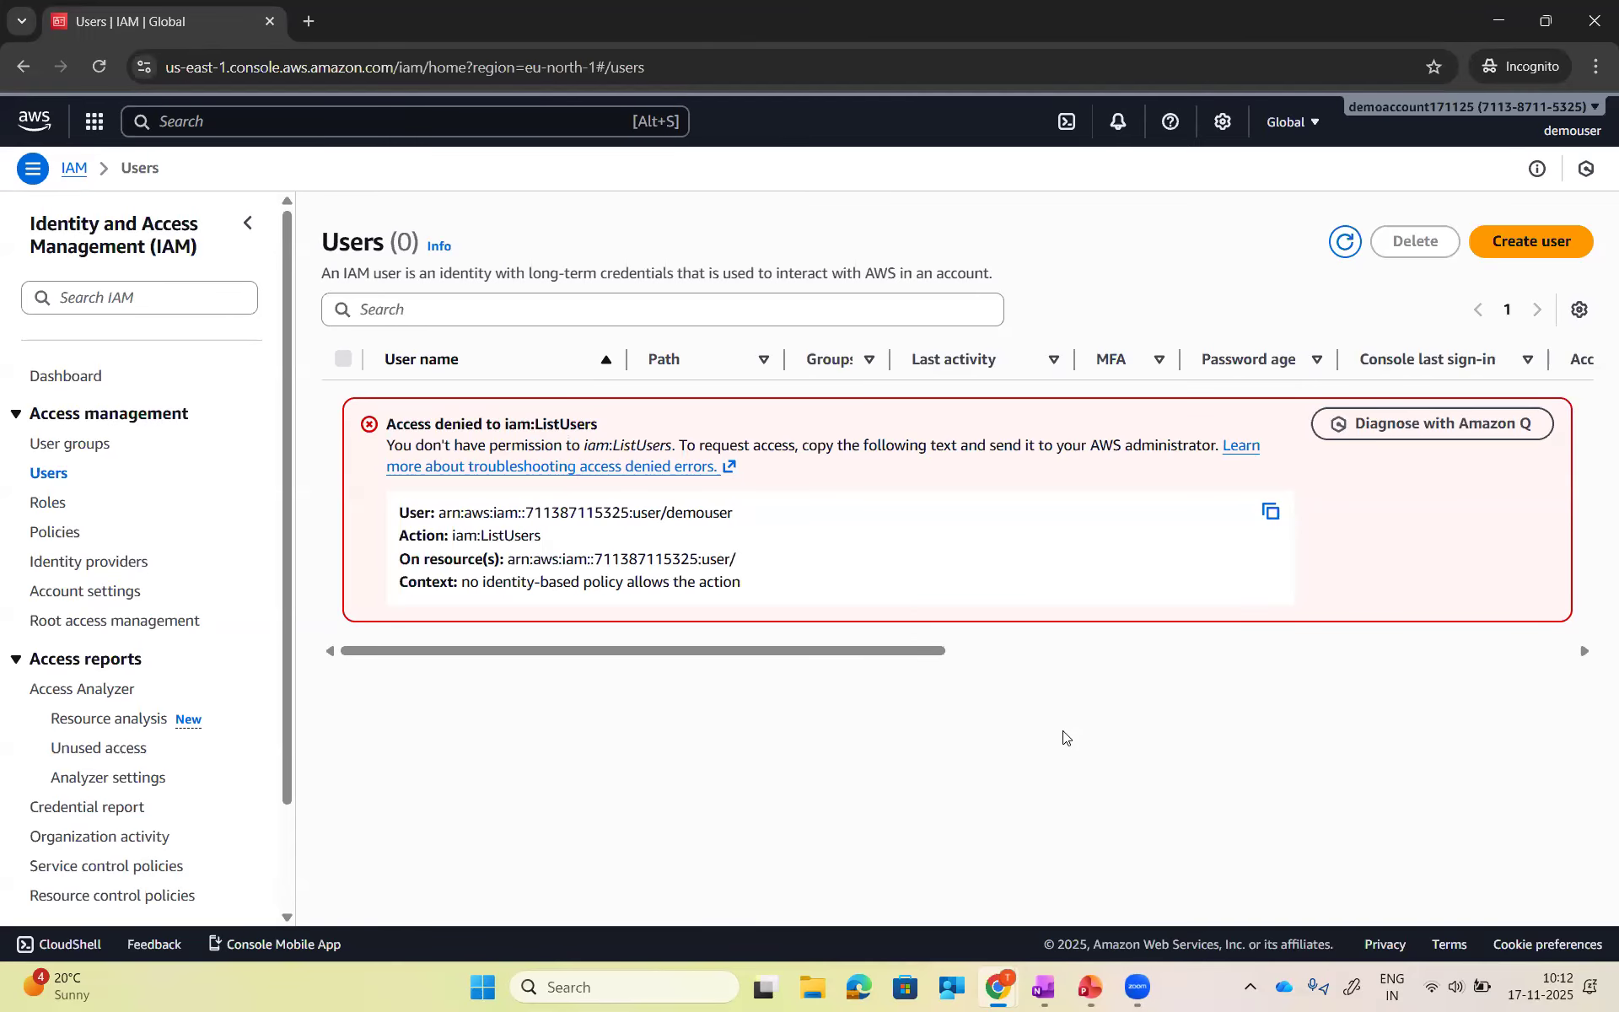
{"action": "key", "text": "alt+Tab"}
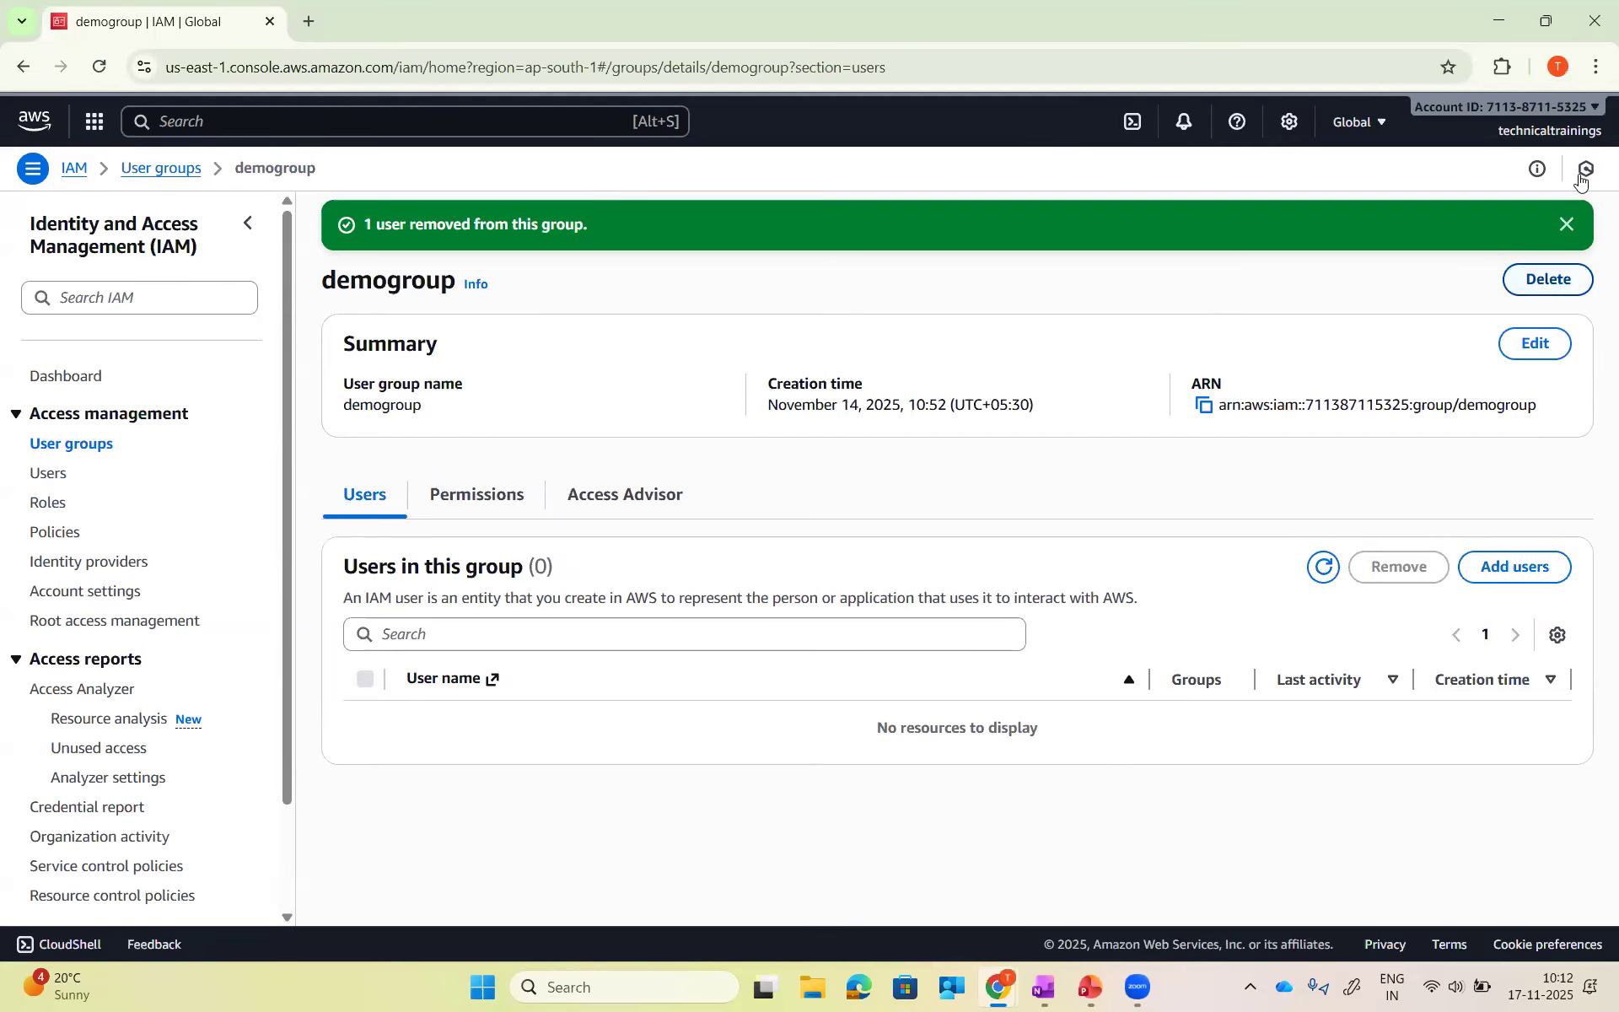
- Start a new user group and name it readdemogroup
{"action": "left_click", "coordinate": [1566, 226]}
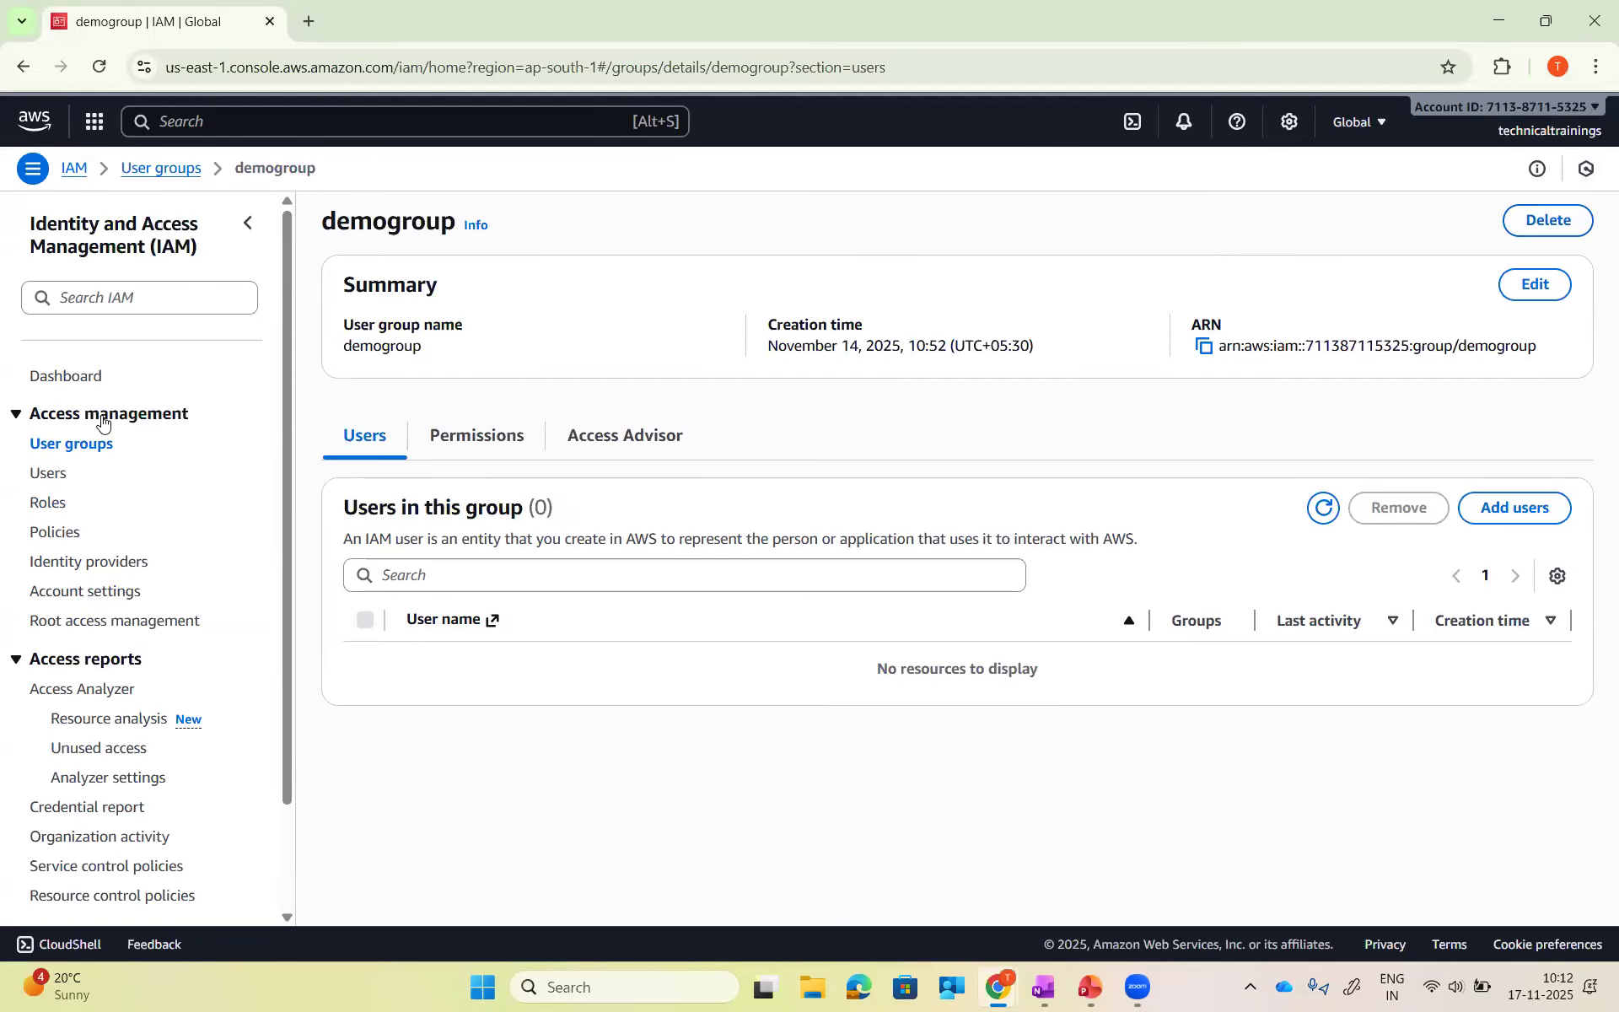
{"action": "left_click", "coordinate": [84, 445]}
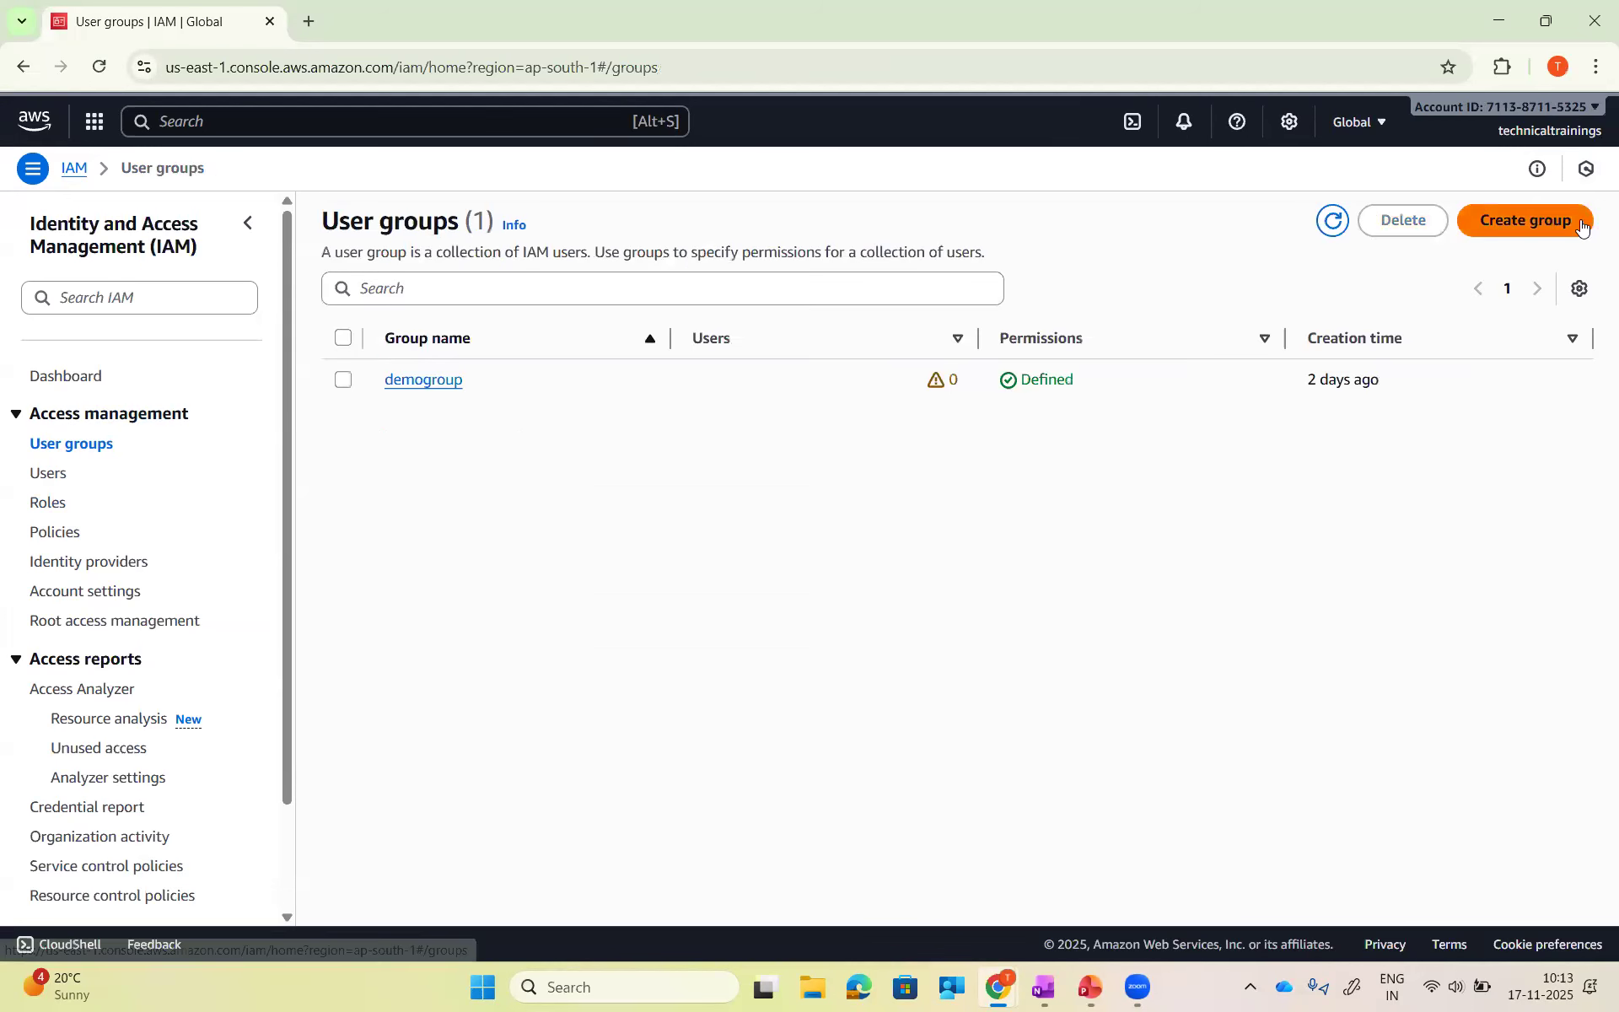
{"action": "left_click", "coordinate": [1541, 224]}
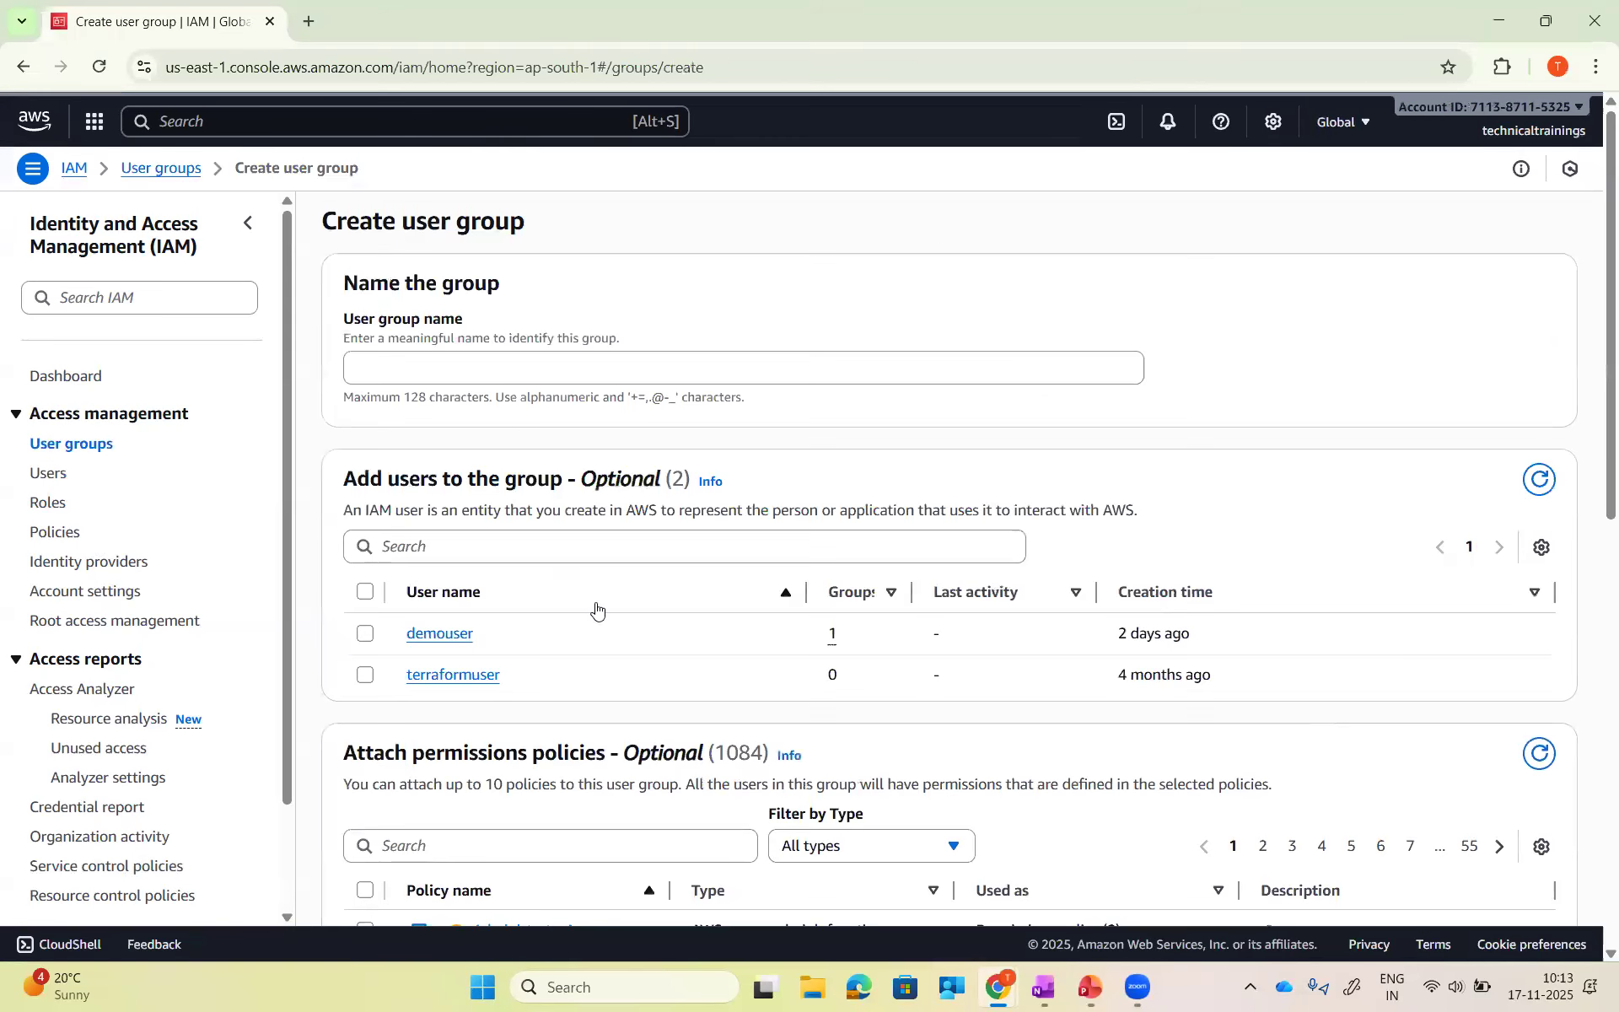
{"action": "left_click", "coordinate": [503, 356]}
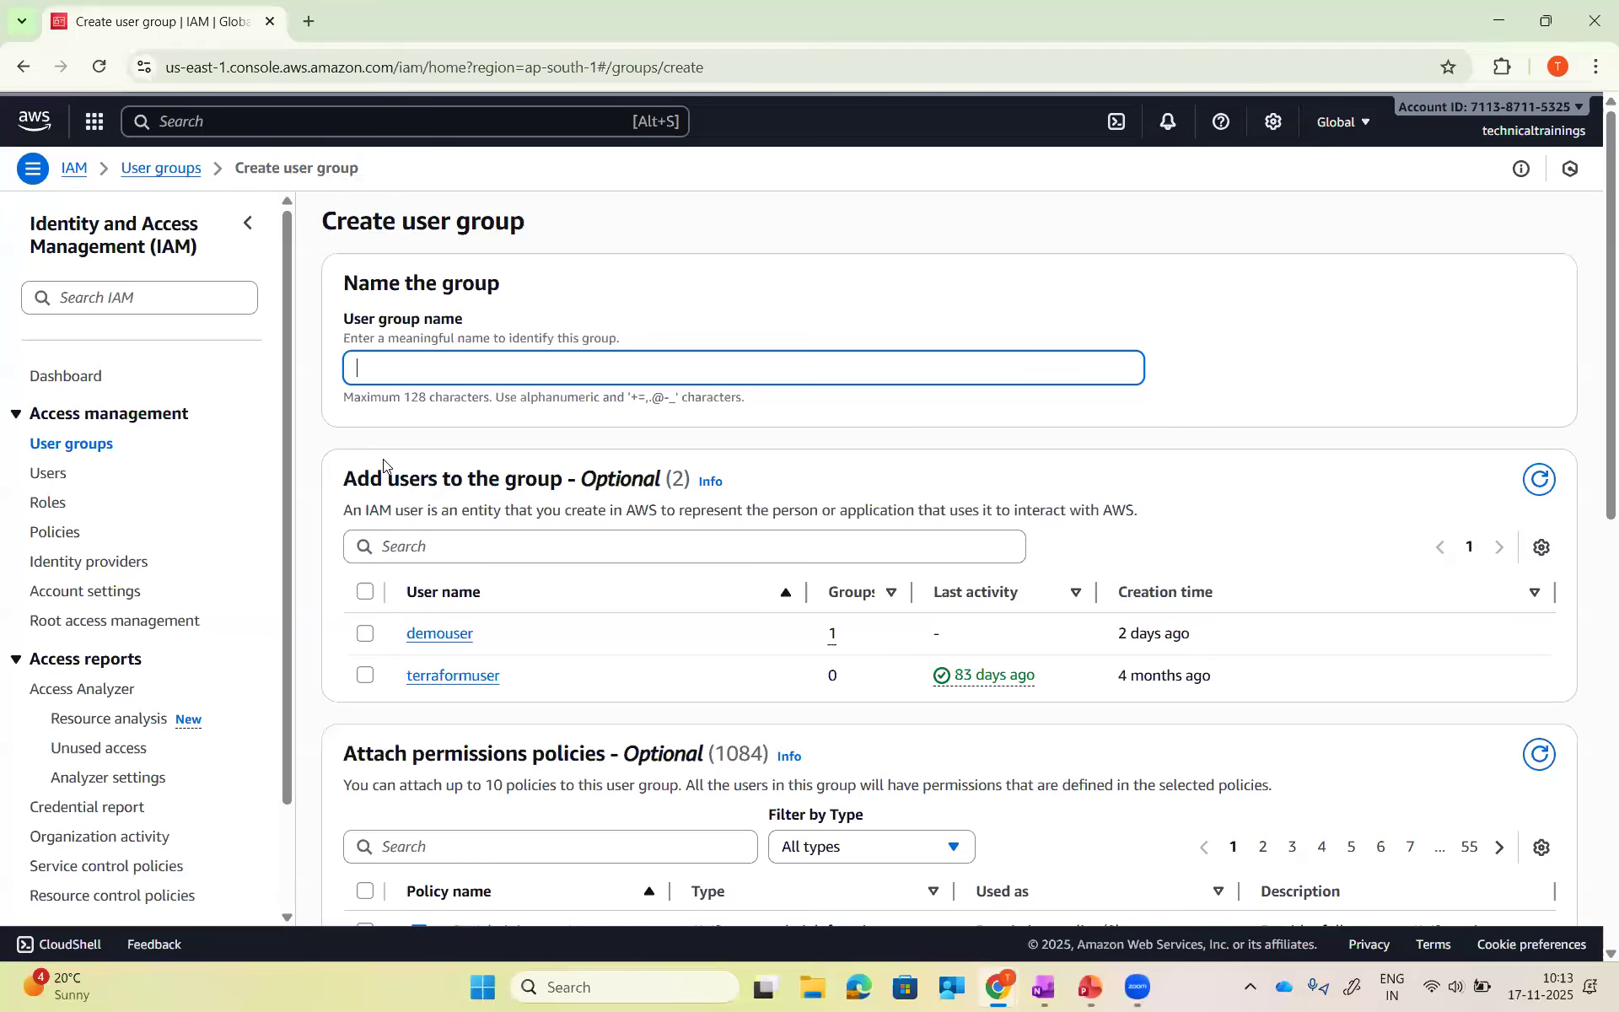
{"action": "type", "text": "readdemogroup"}
- Attach IAMReadOnlyAccess, found by searching 'iamrea', and create the group
{"action": "scroll", "coordinate": [855, 590], "scroll_direction": "down", "scroll_amount": 1}
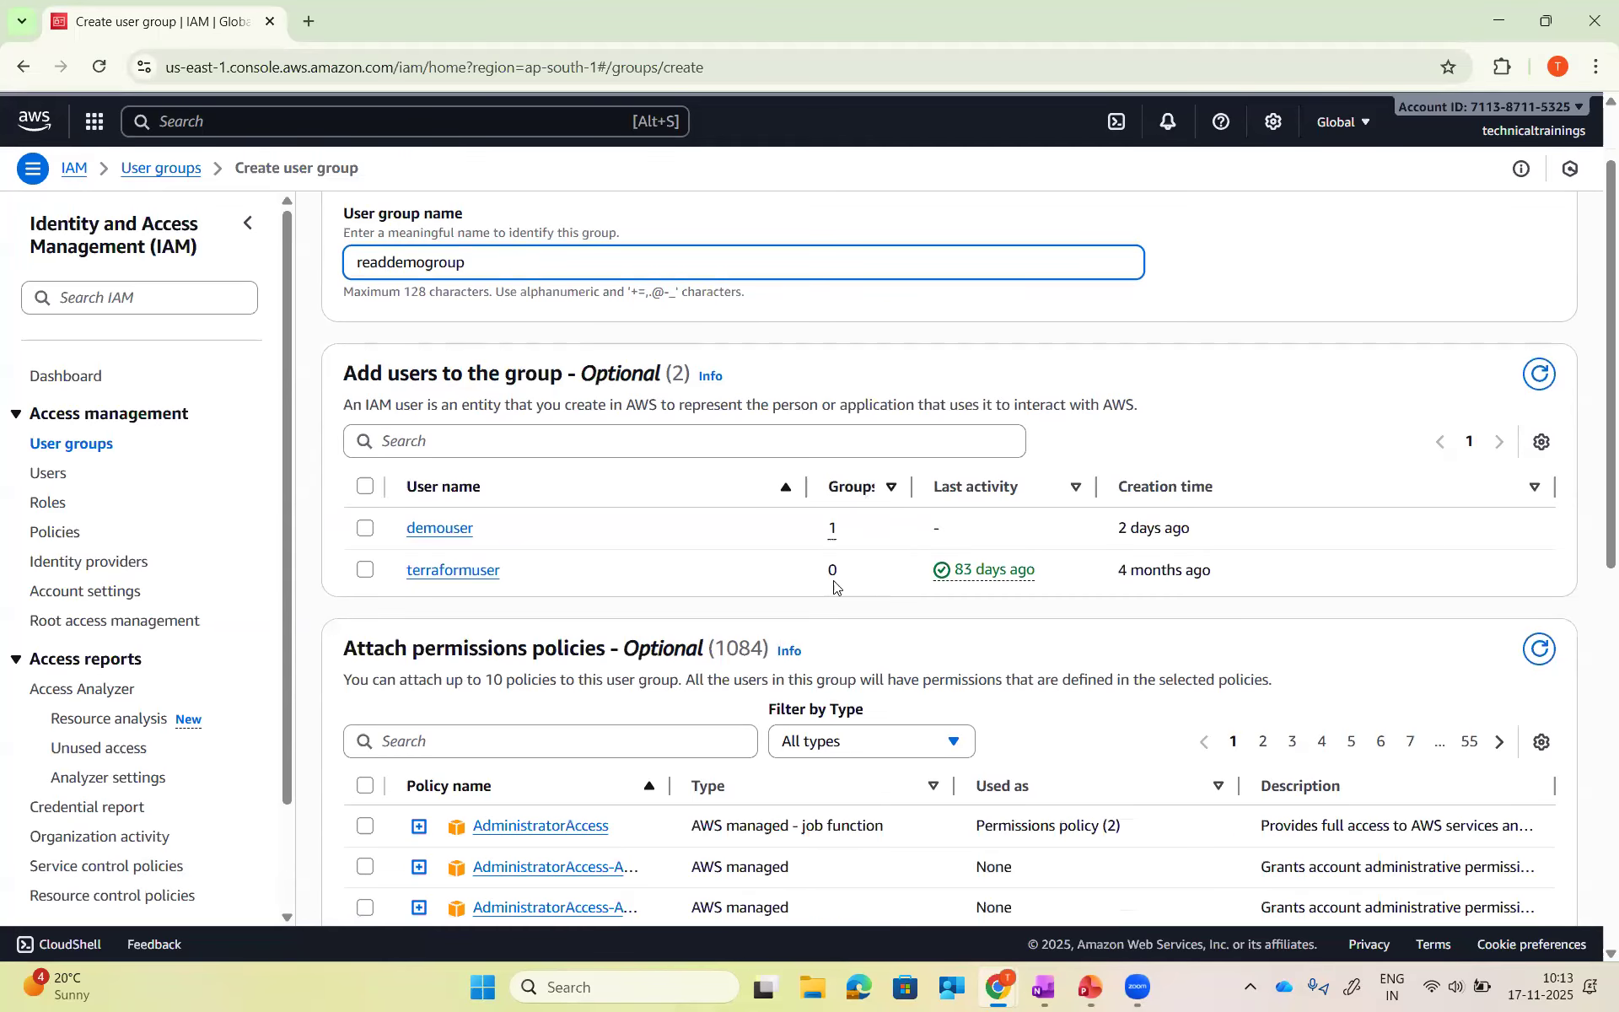
{"action": "scroll", "coordinate": [834, 588], "scroll_direction": "down", "scroll_amount": 3}
{"action": "left_click", "coordinate": [443, 425]}
{"action": "type", "text": "read"}
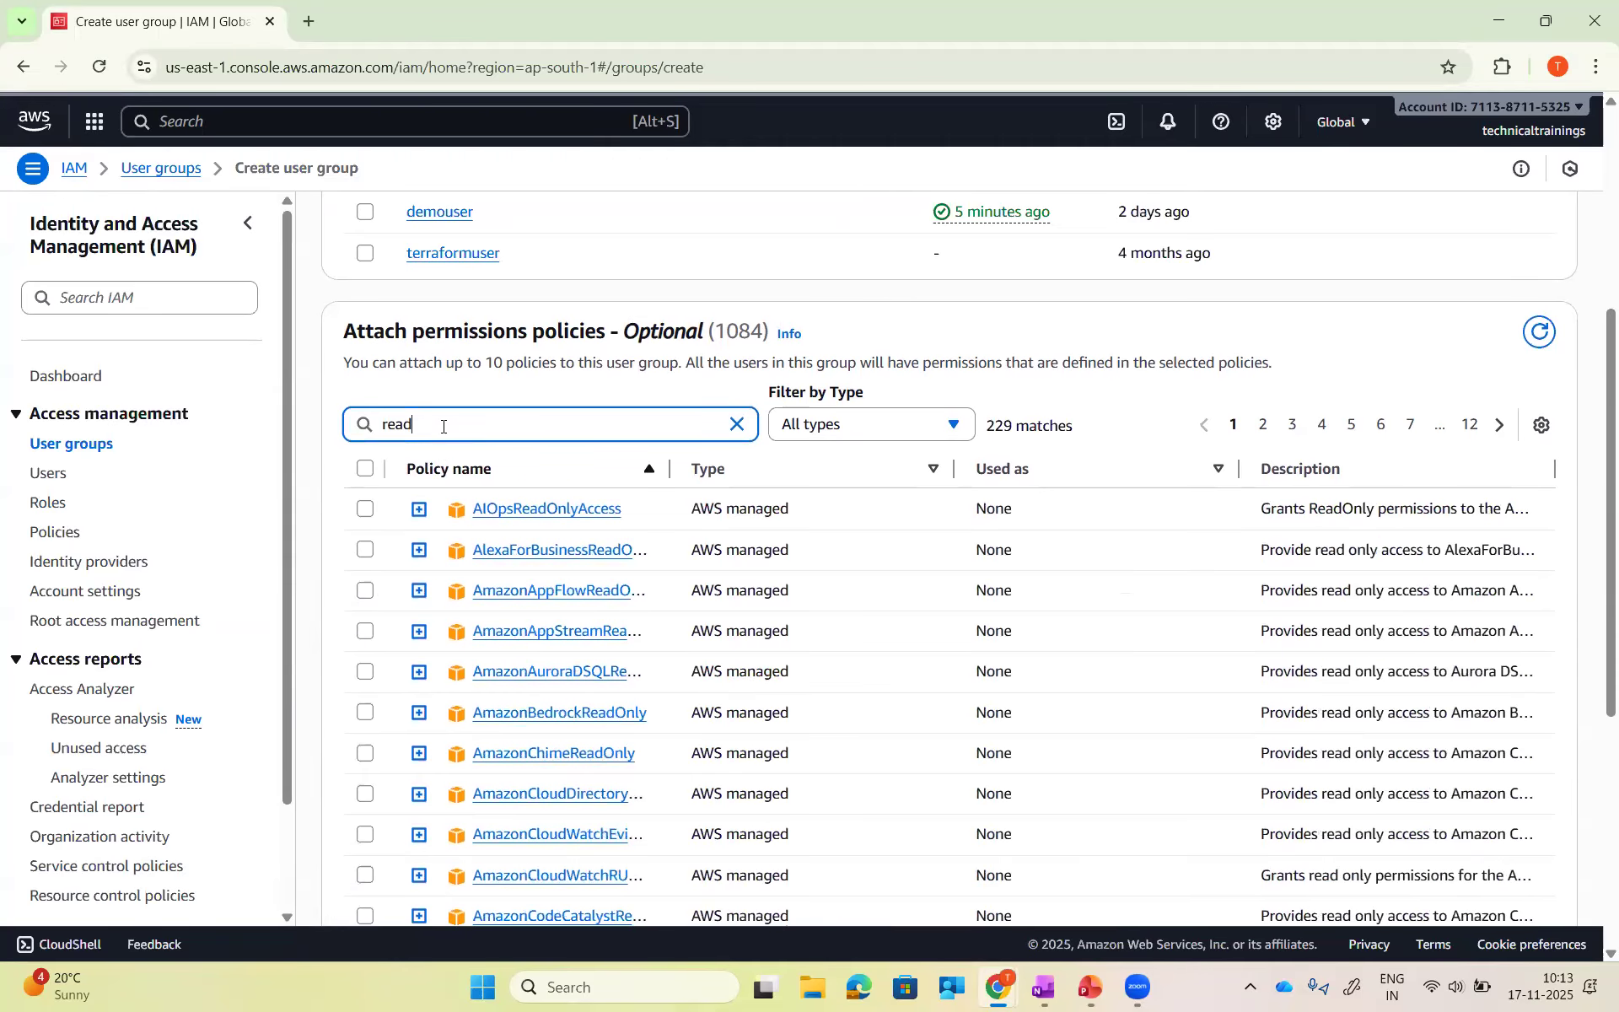
{"action": "double_click", "coordinate": [361, 426]}
{"action": "type", "text": "iamrea"}
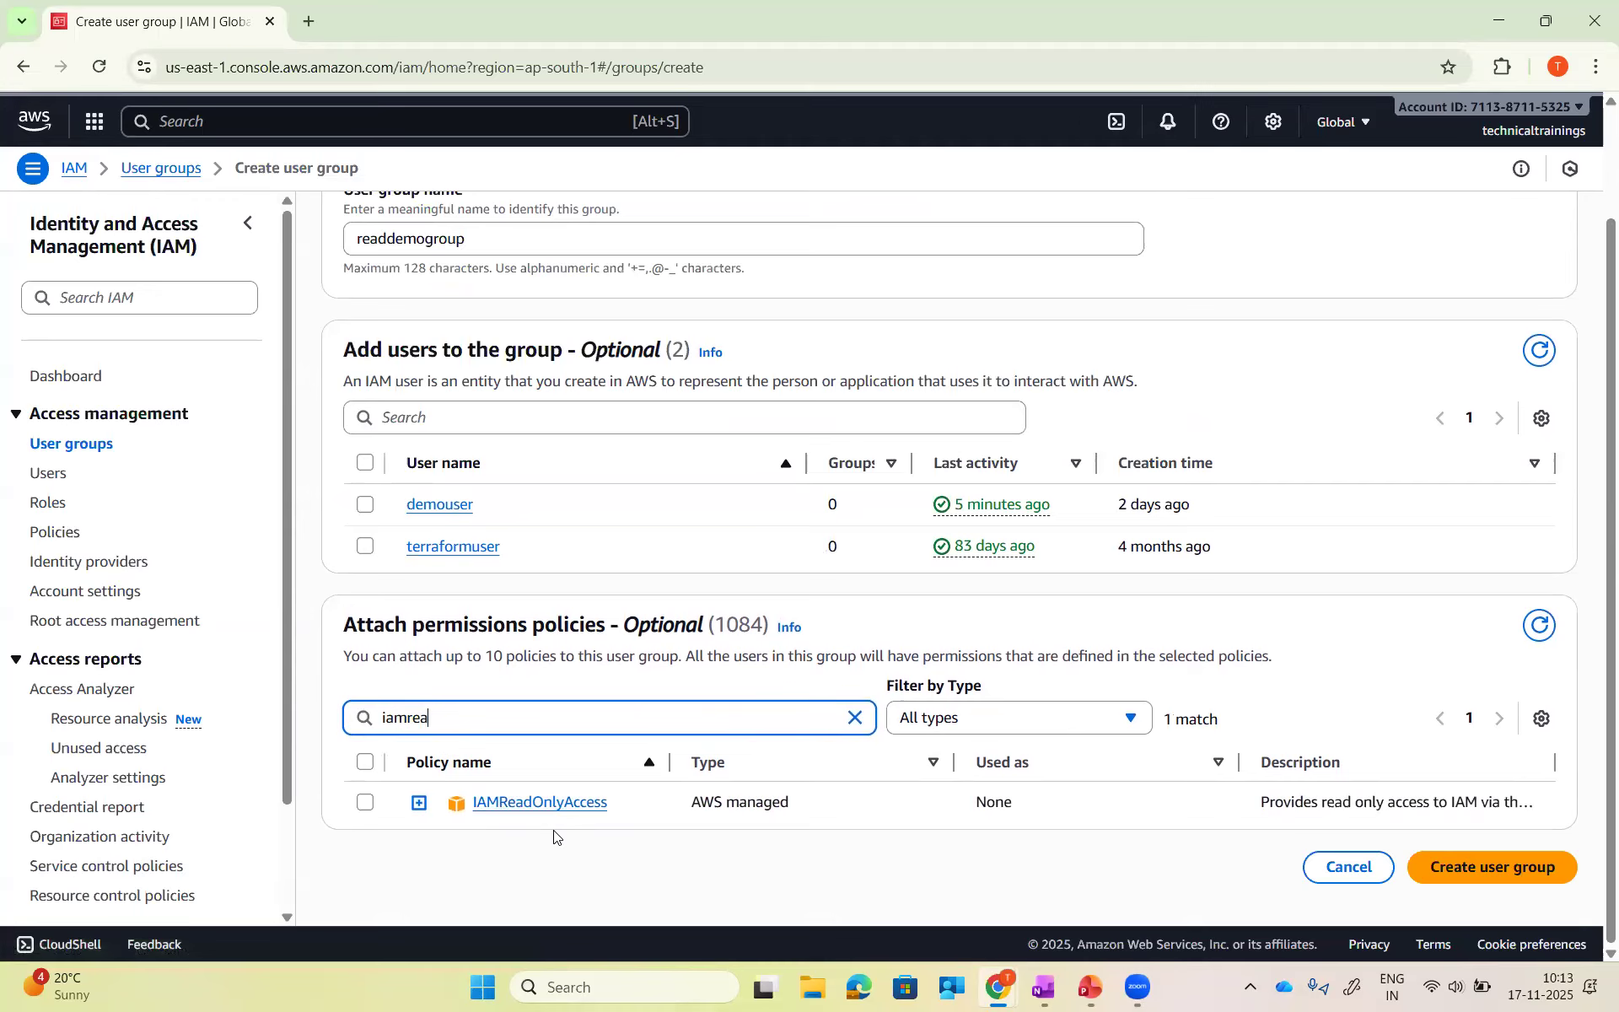
{"action": "left_click", "coordinate": [365, 803]}
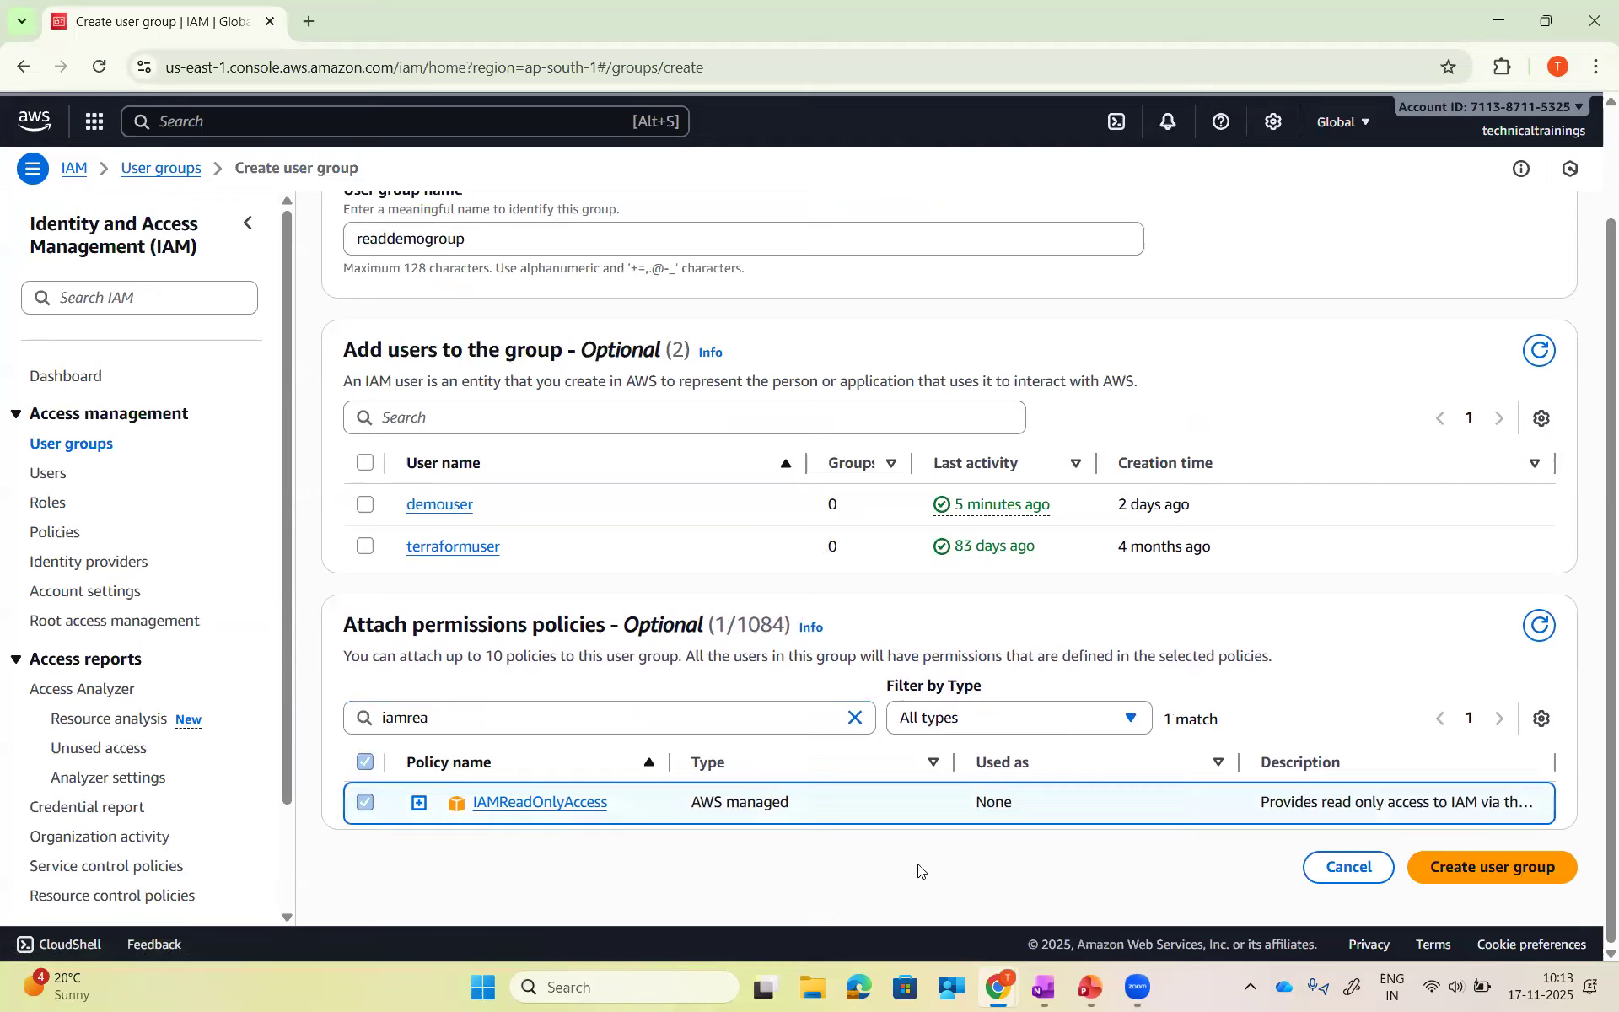
{"action": "left_click", "coordinate": [1460, 876]}
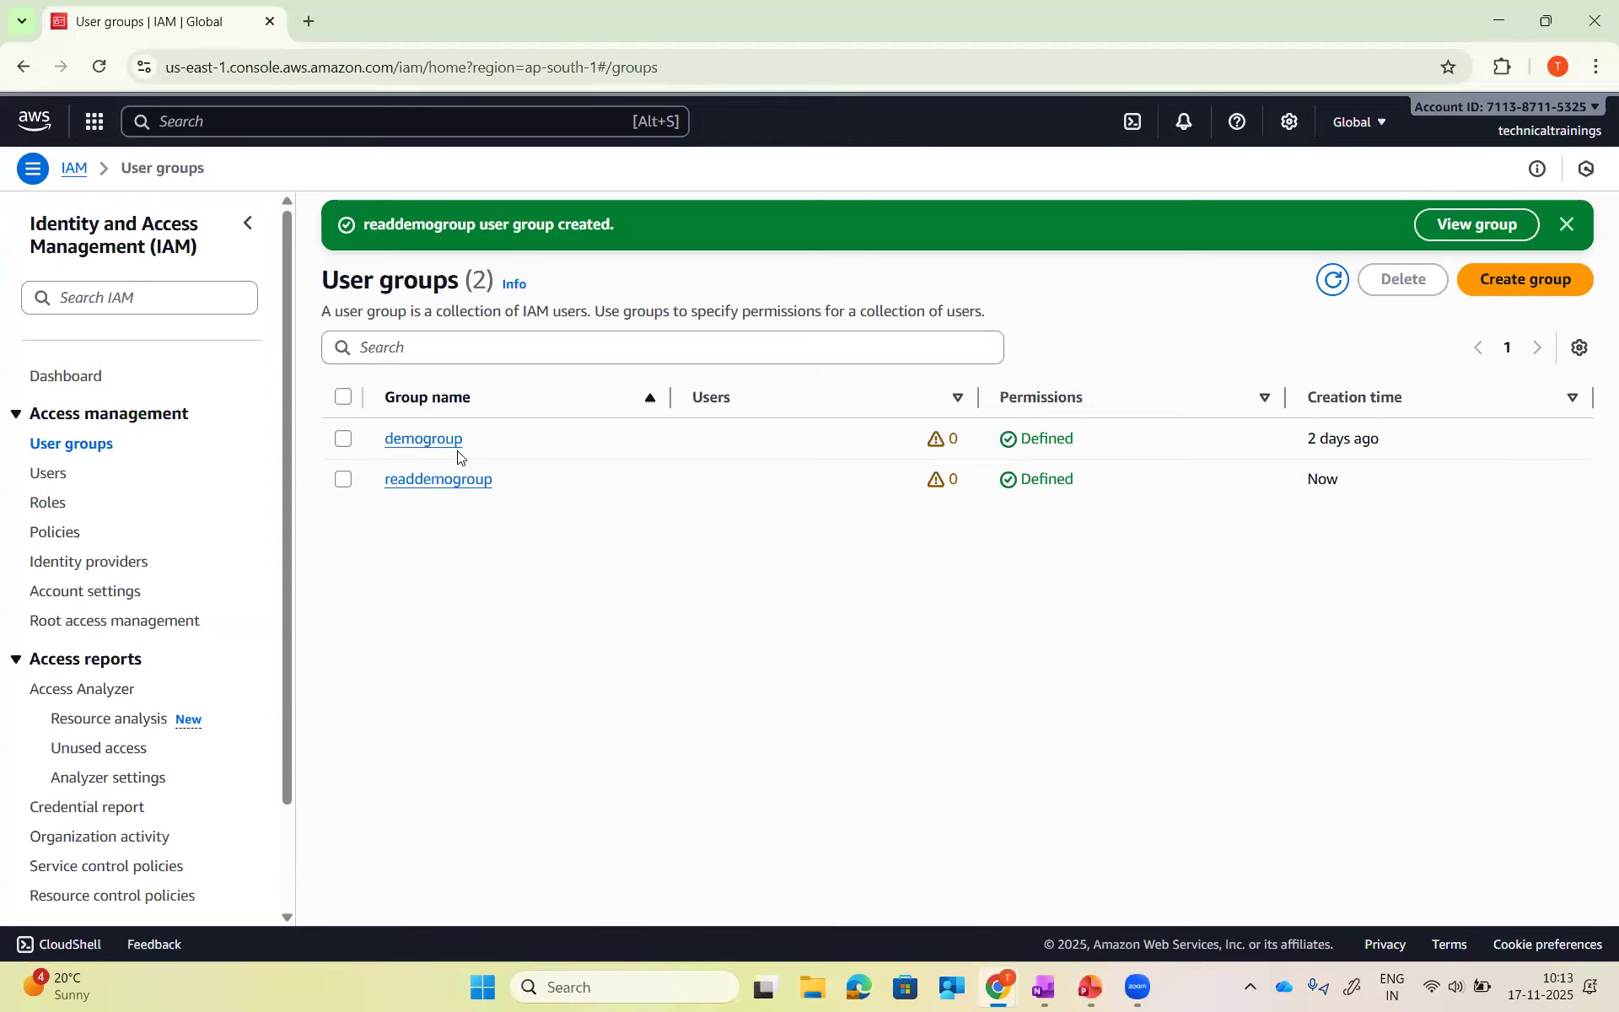
- Add demouser as a member of readdemogroup through the group's Add users option
{"action": "double_click", "coordinate": [378, 431]}
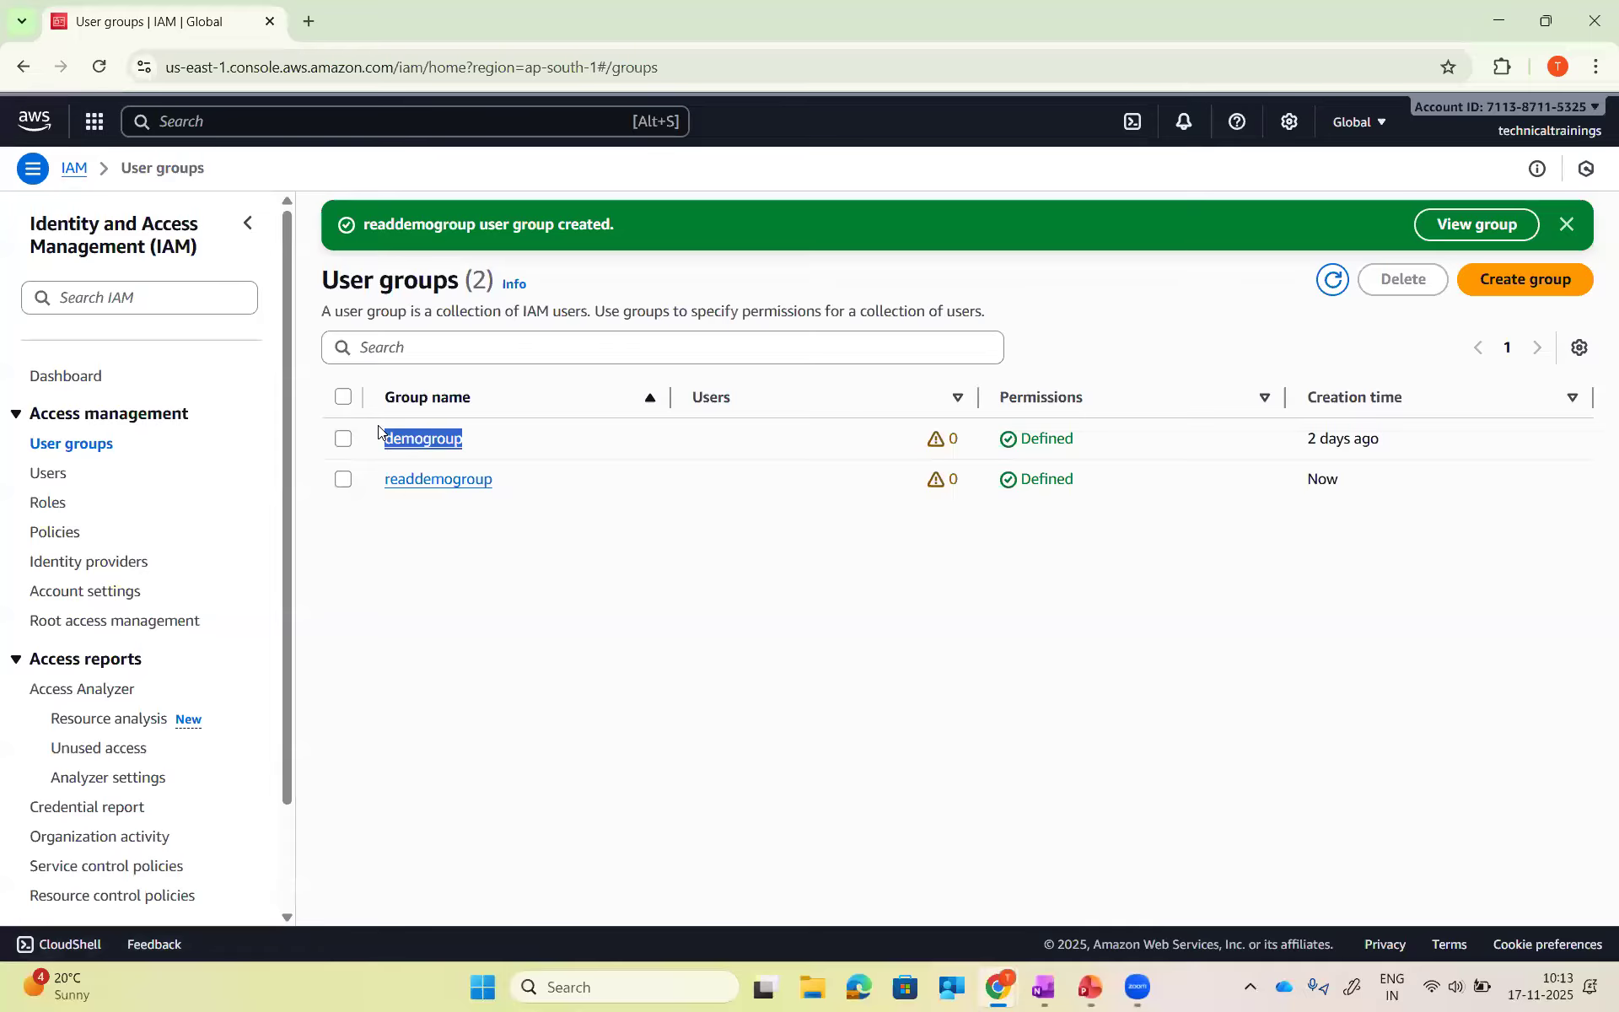
{"action": "left_click_drag", "start_coordinate": [523, 487], "coordinate": [376, 479]}
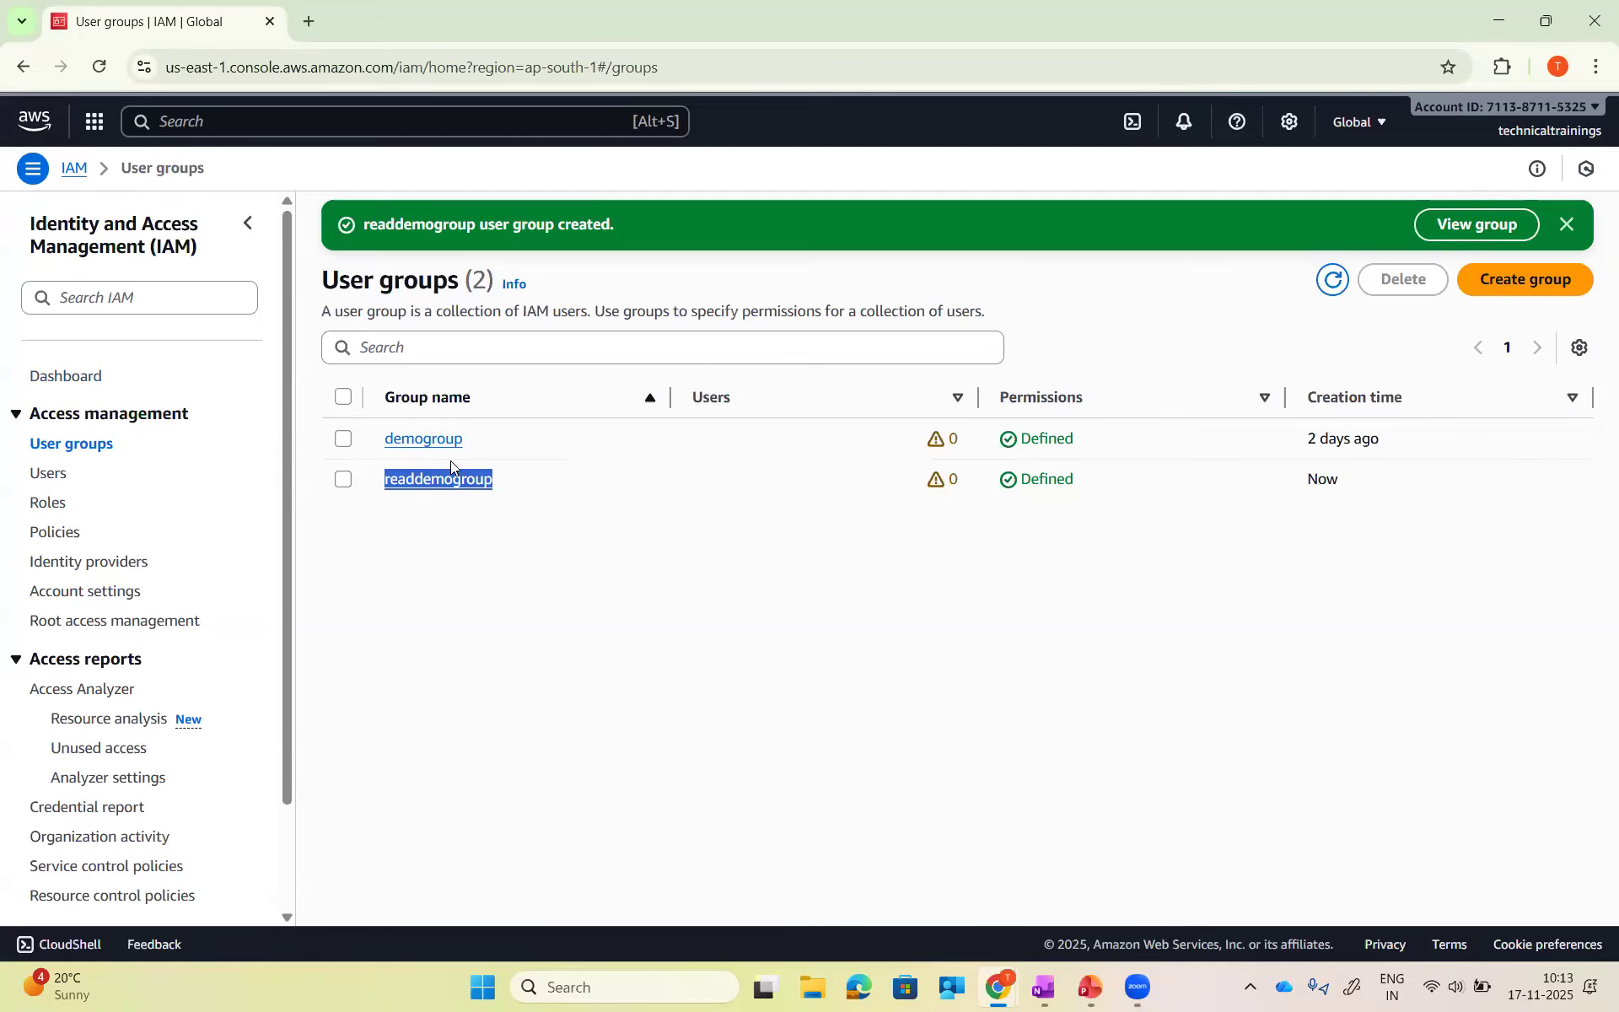
{"action": "left_click", "coordinate": [446, 489]}
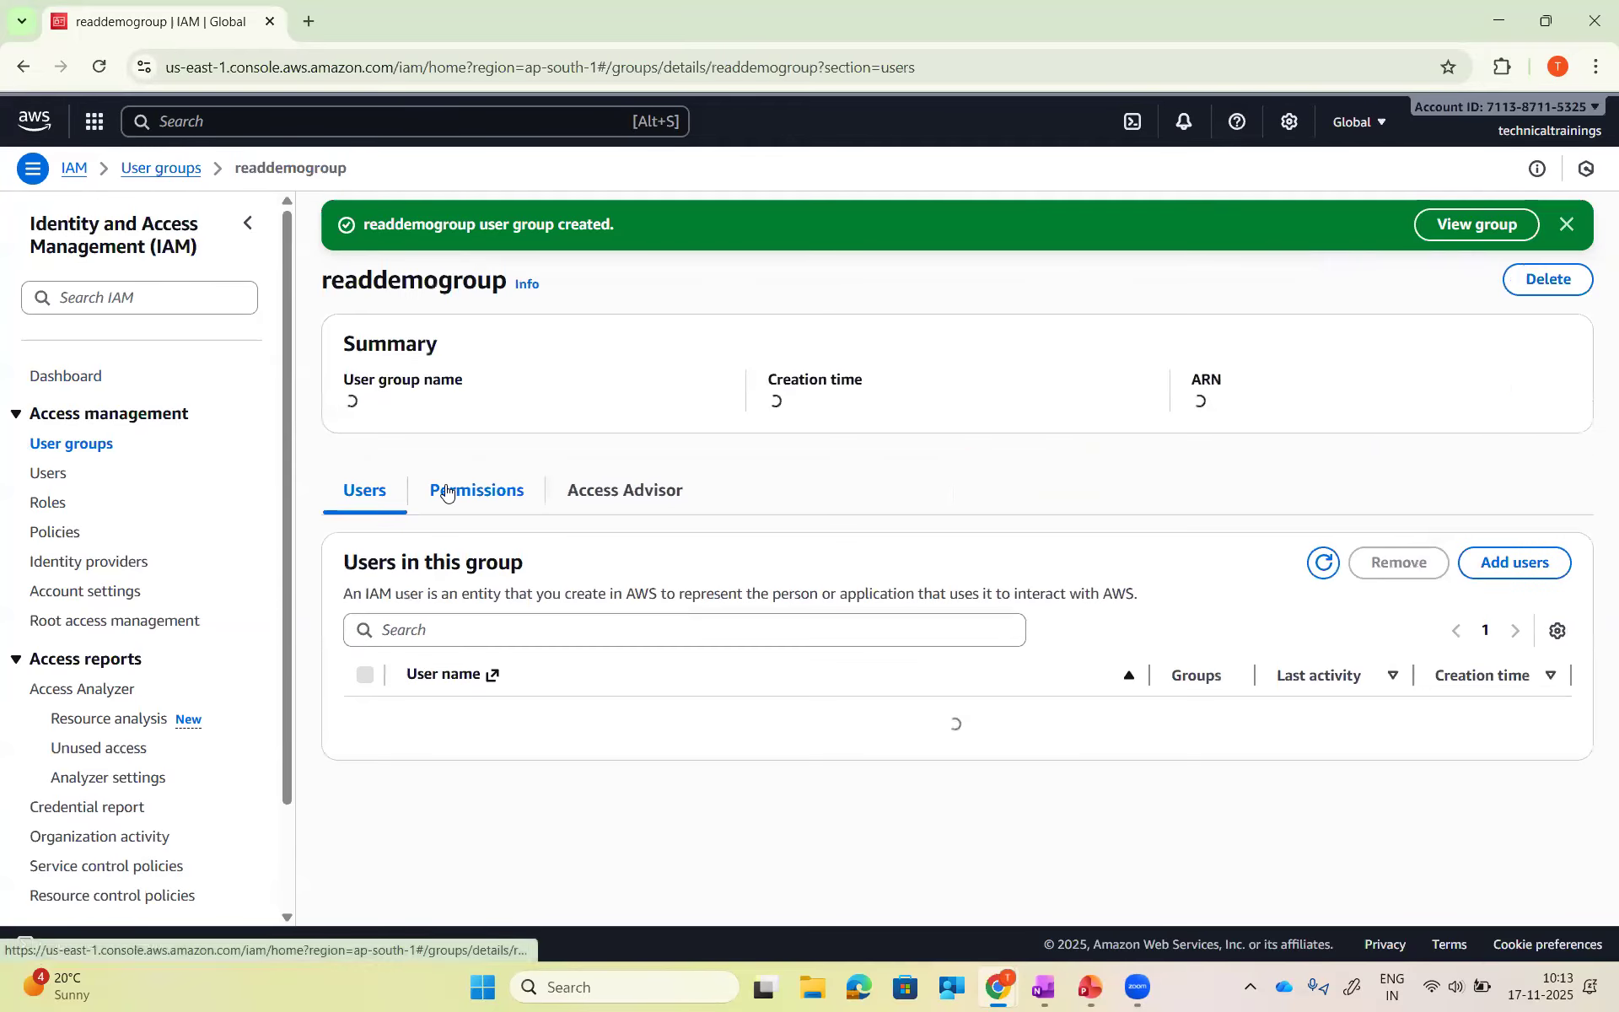
{"action": "left_click", "coordinate": [1538, 575]}
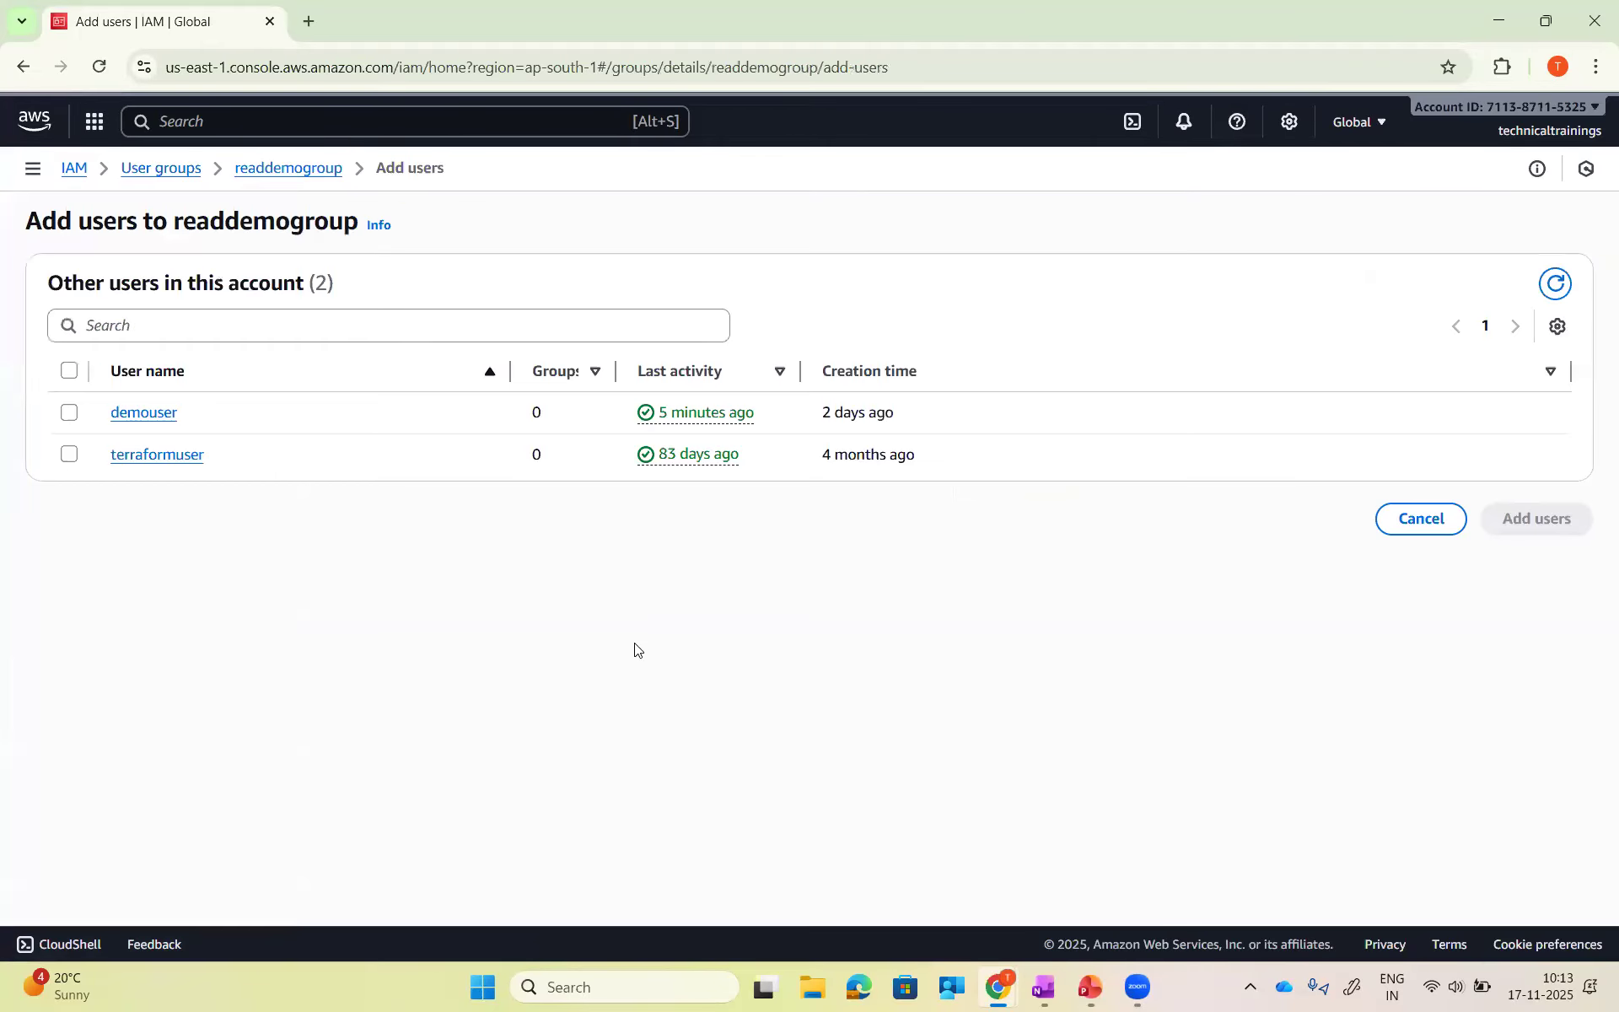
{"action": "left_click", "coordinate": [71, 413]}
{"action": "left_click", "coordinate": [1556, 527]}
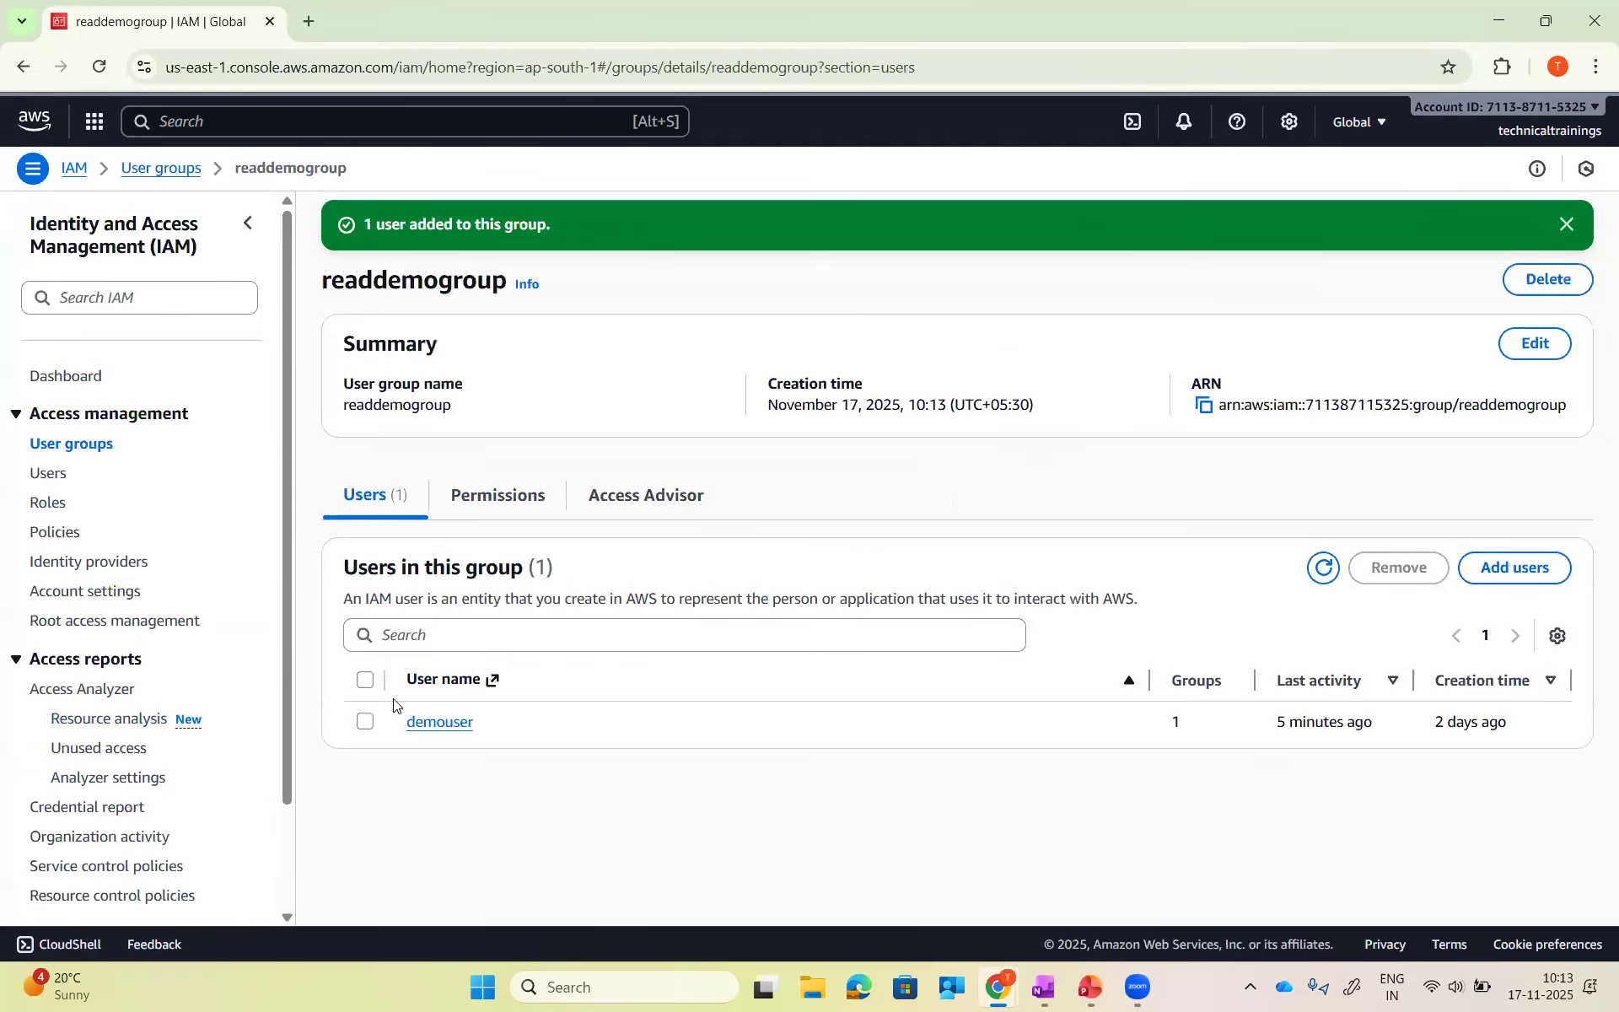
{"action": "left_click", "coordinate": [54, 475]}
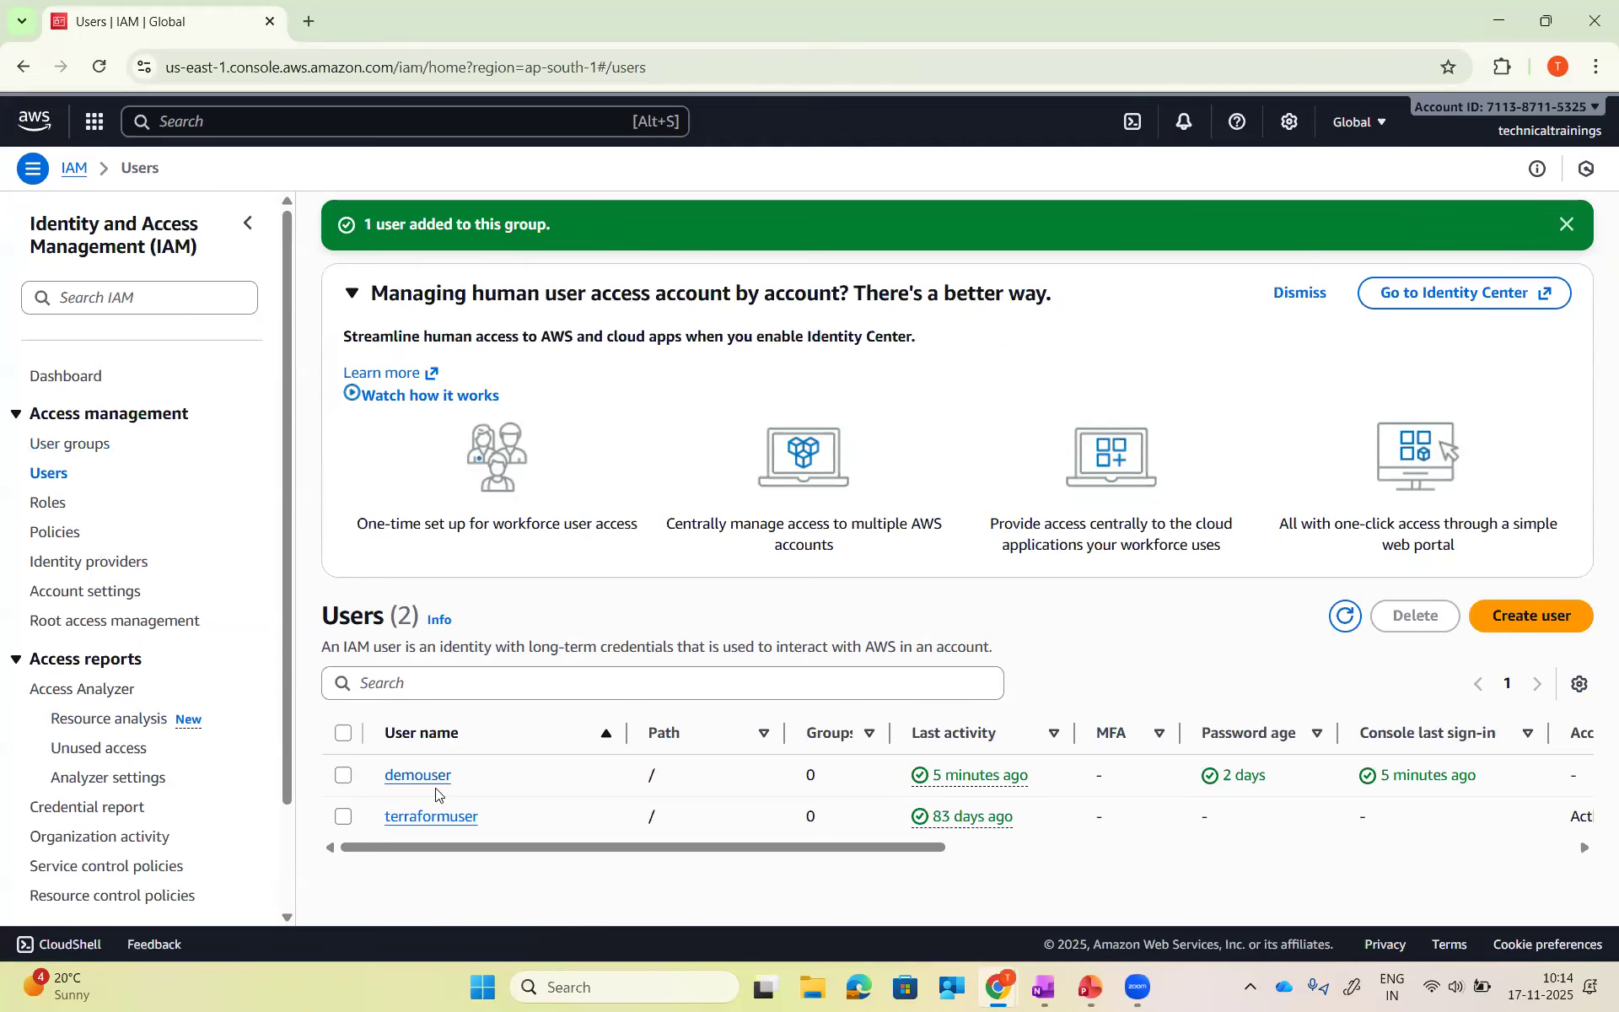
- Open demouser's IAMReadOnlyAccess policy JSON and highlight its Version, Statement and Allow effect
{"action": "left_click", "coordinate": [434, 777]}
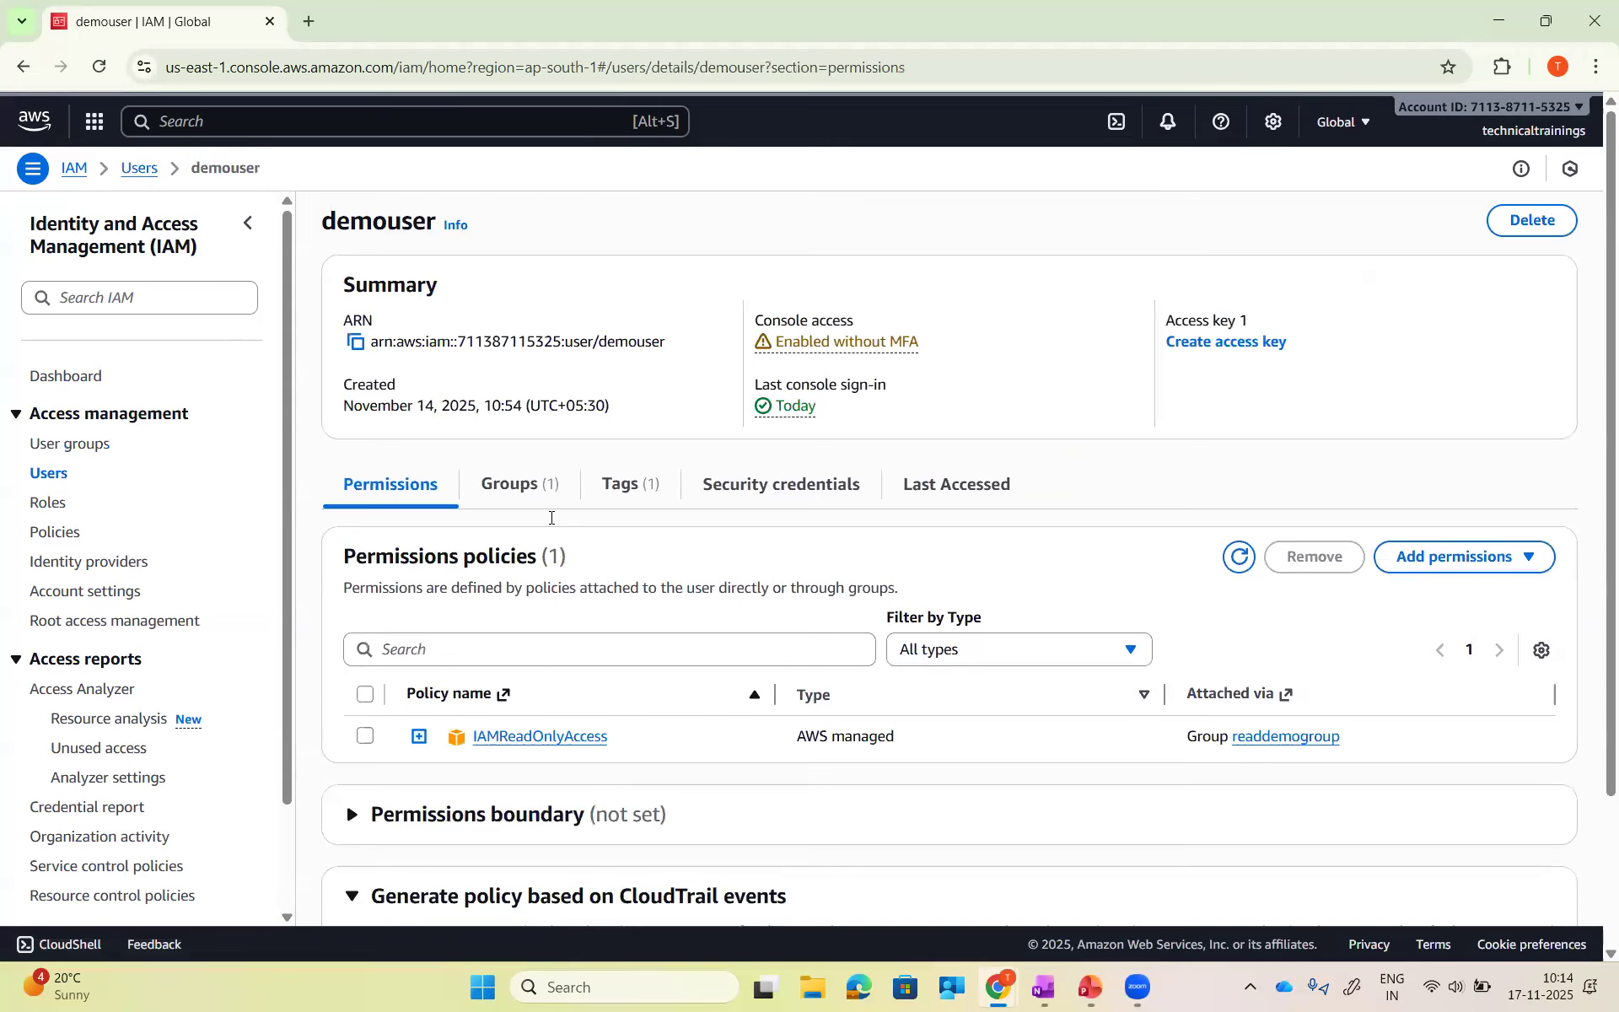
{"action": "left_click", "coordinate": [419, 737]}
{"action": "scroll", "coordinate": [680, 678], "scroll_direction": "down", "scroll_amount": 5}
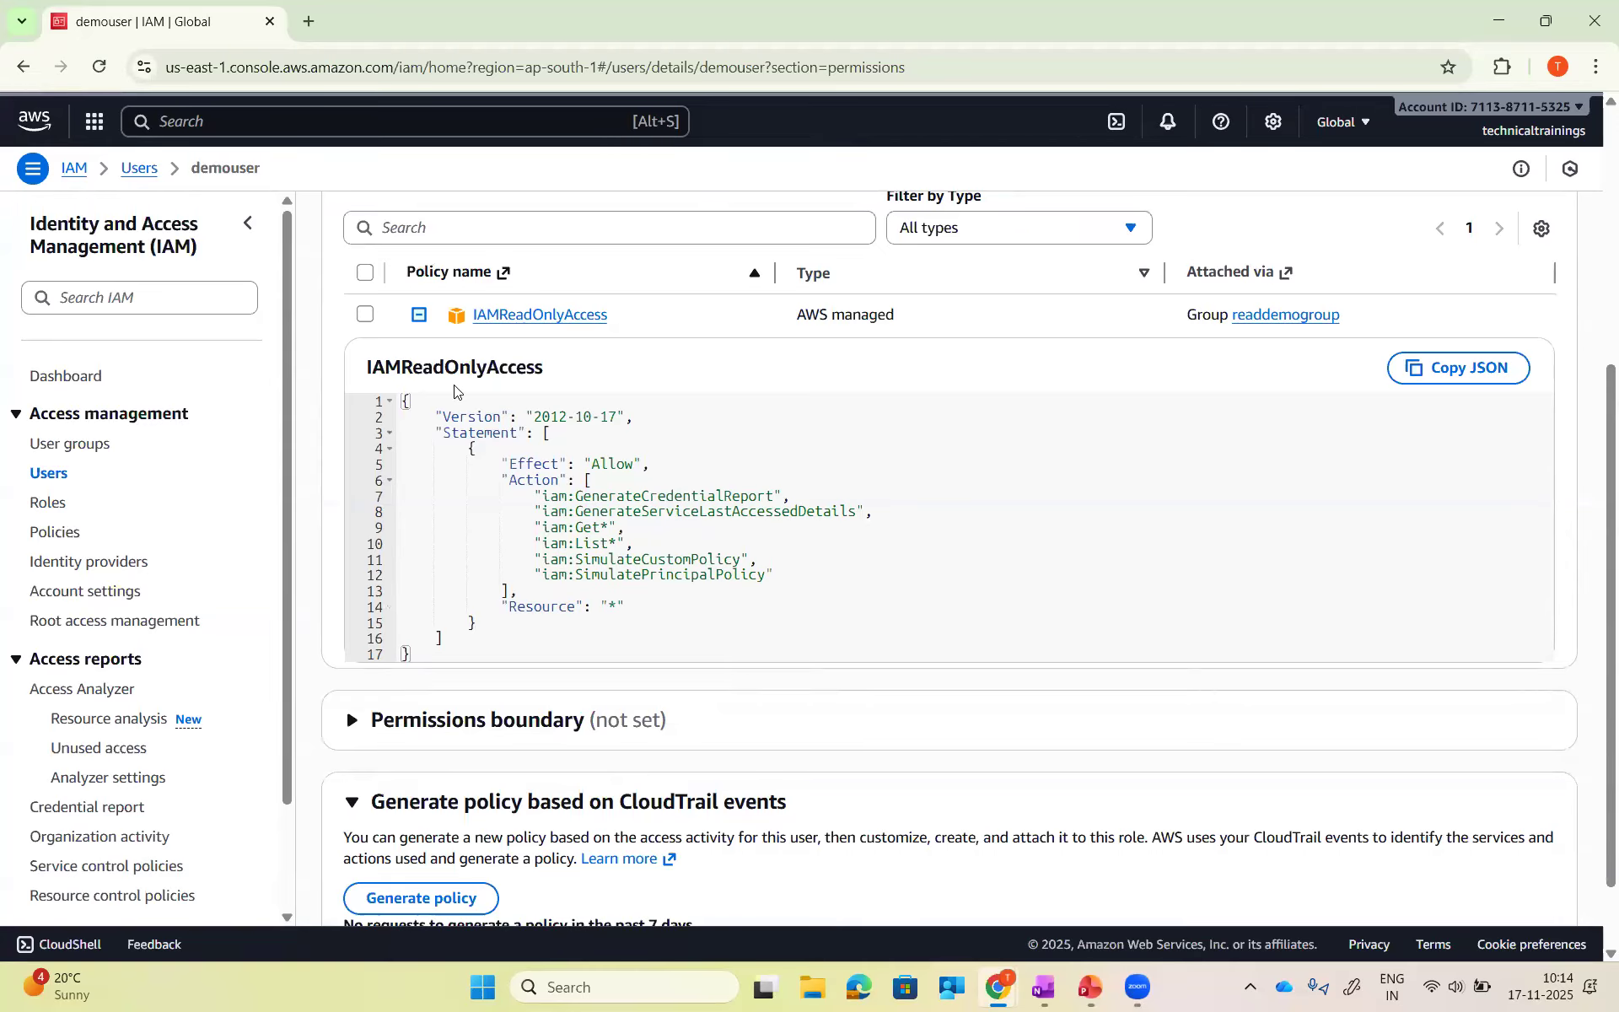
{"action": "left_click_drag", "start_coordinate": [435, 418], "coordinate": [609, 429]}
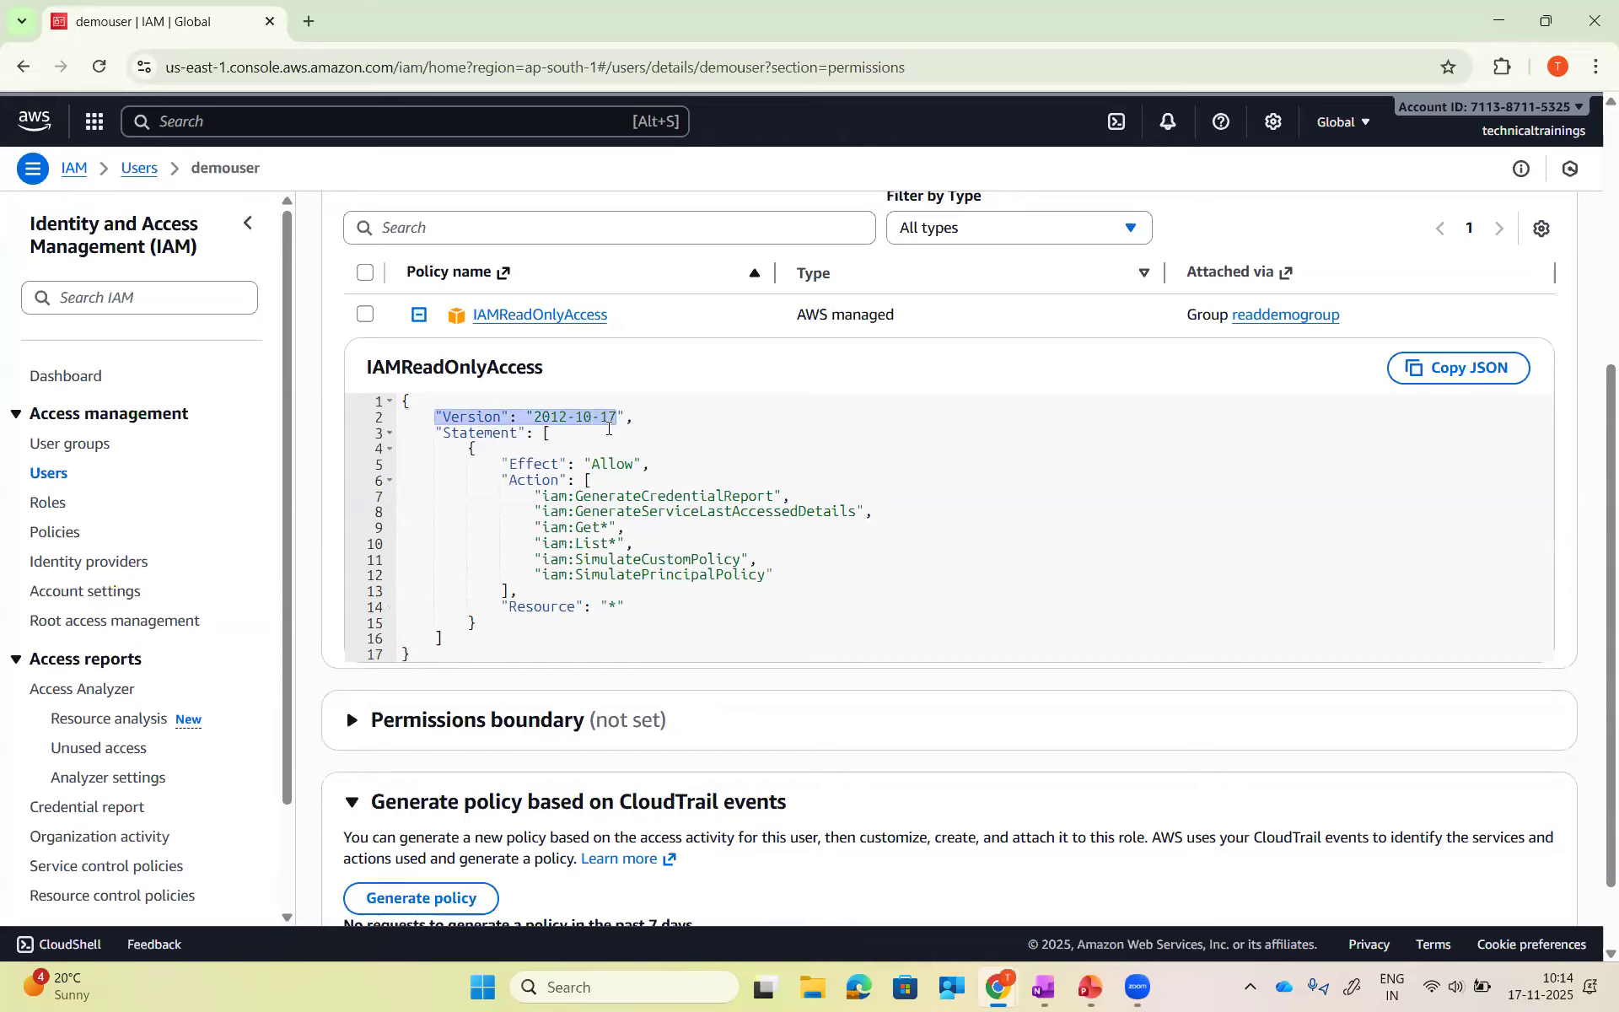
{"action": "double_click", "coordinate": [475, 434]}
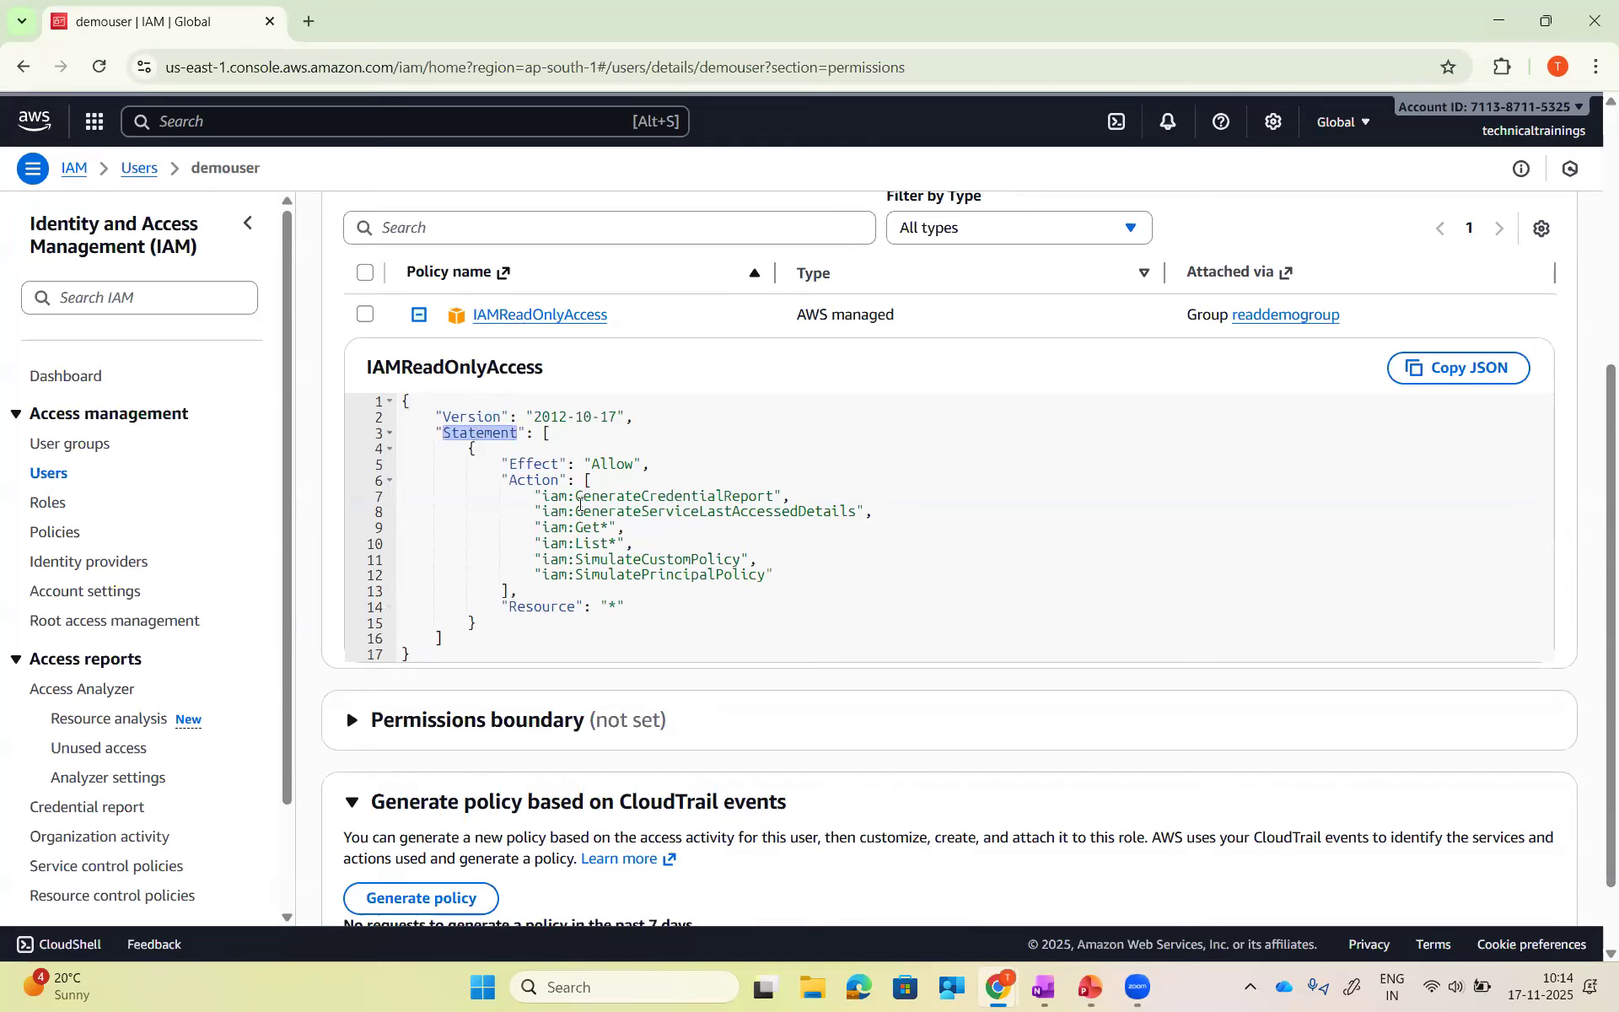
{"action": "left_click_drag", "start_coordinate": [500, 464], "coordinate": [648, 467]}
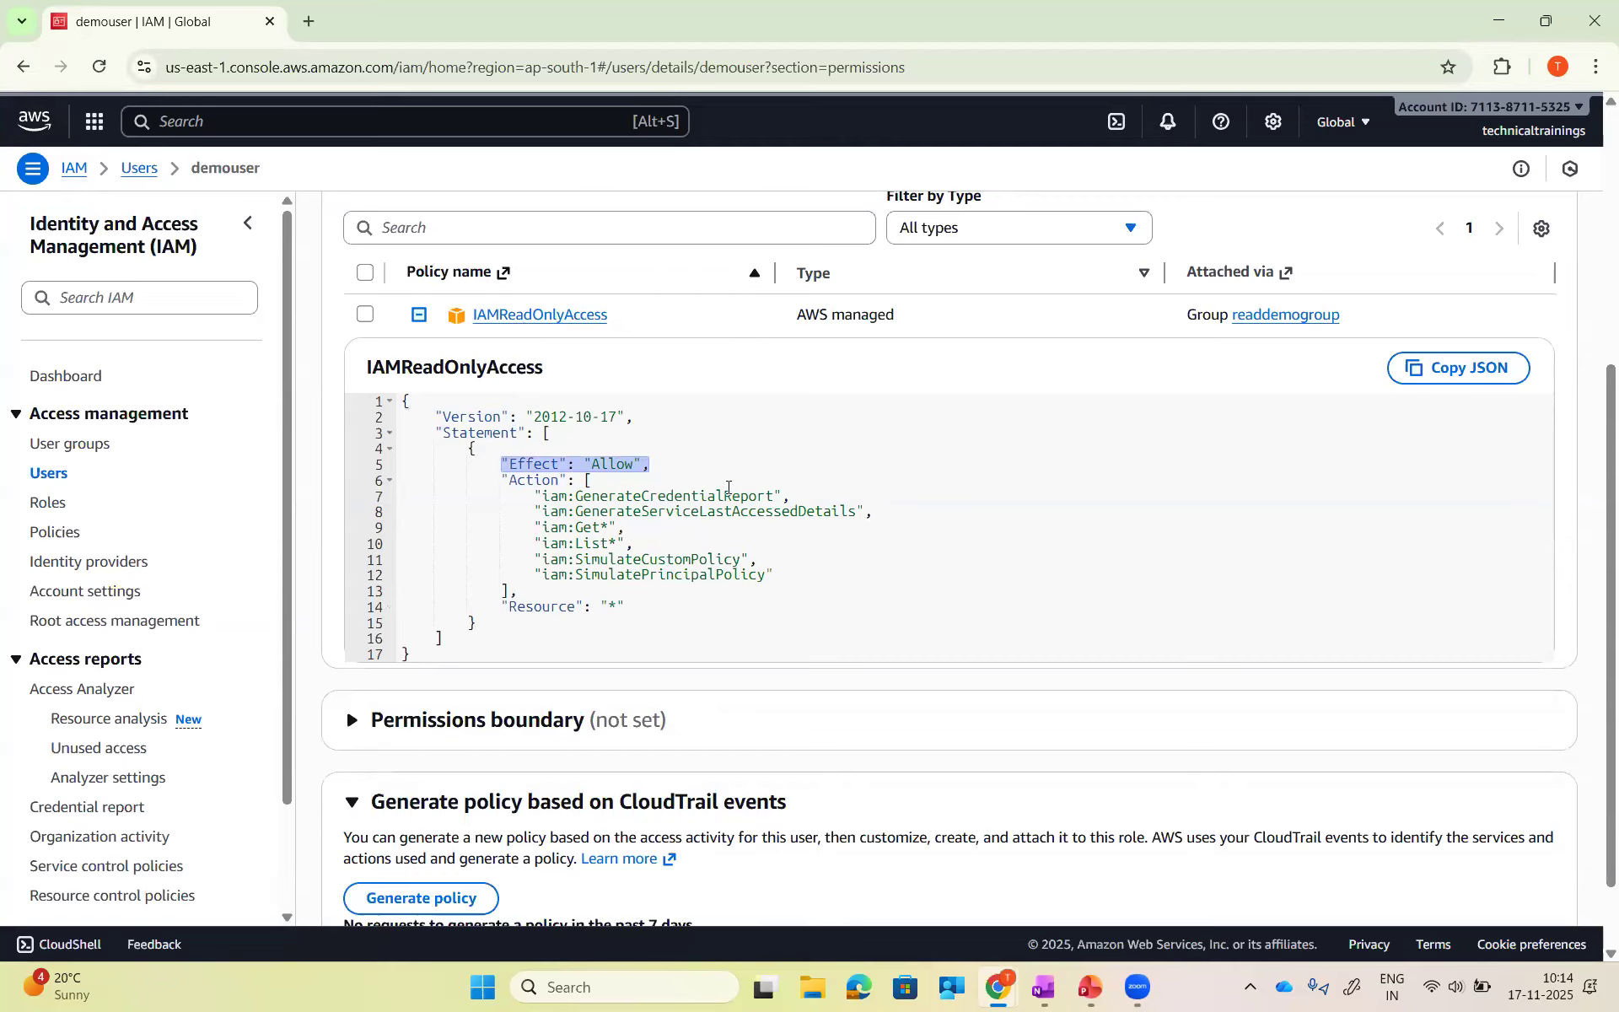
- Highlight the allowed actions like GenerateCredentialReport, List* and SimulatePrincipalPolicy, plus the Resource wildcard
{"action": "left_click", "coordinate": [727, 486]}
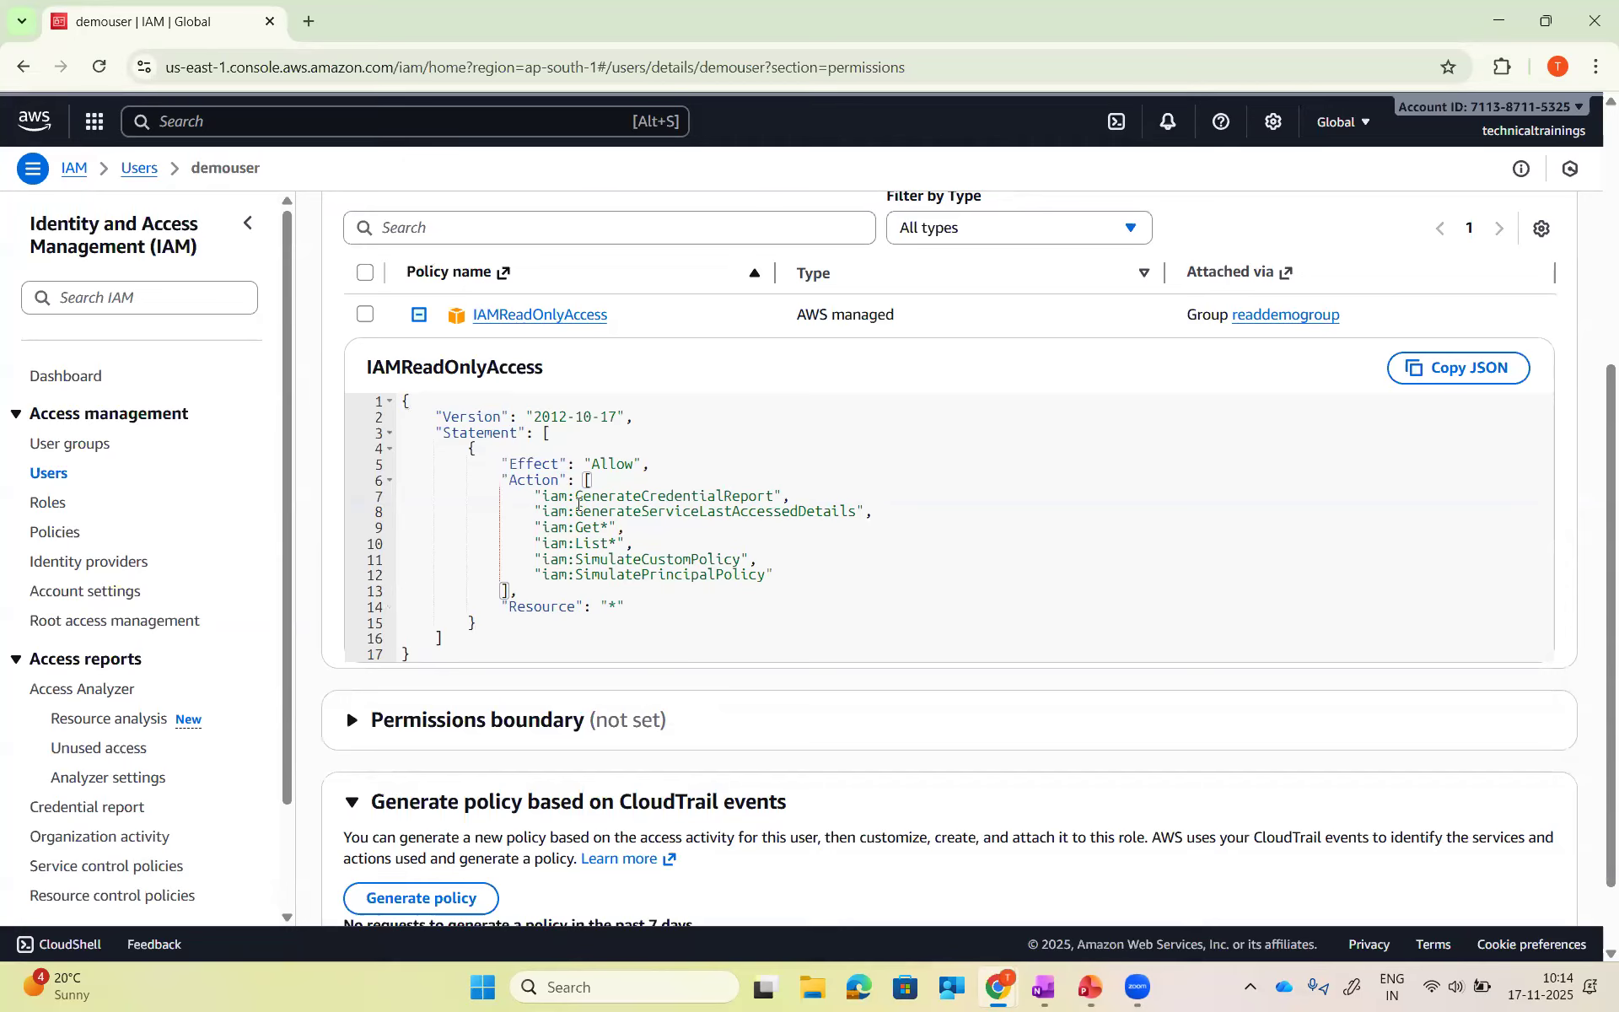
{"action": "left_click_drag", "start_coordinate": [574, 496], "coordinate": [699, 498]}
{"action": "left_click_drag", "start_coordinate": [561, 520], "coordinate": [656, 512]}
{"action": "left_click", "coordinate": [571, 544]}
{"action": "left_click_drag", "start_coordinate": [572, 544], "coordinate": [739, 579]}
{"action": "left_click", "coordinate": [595, 559]}
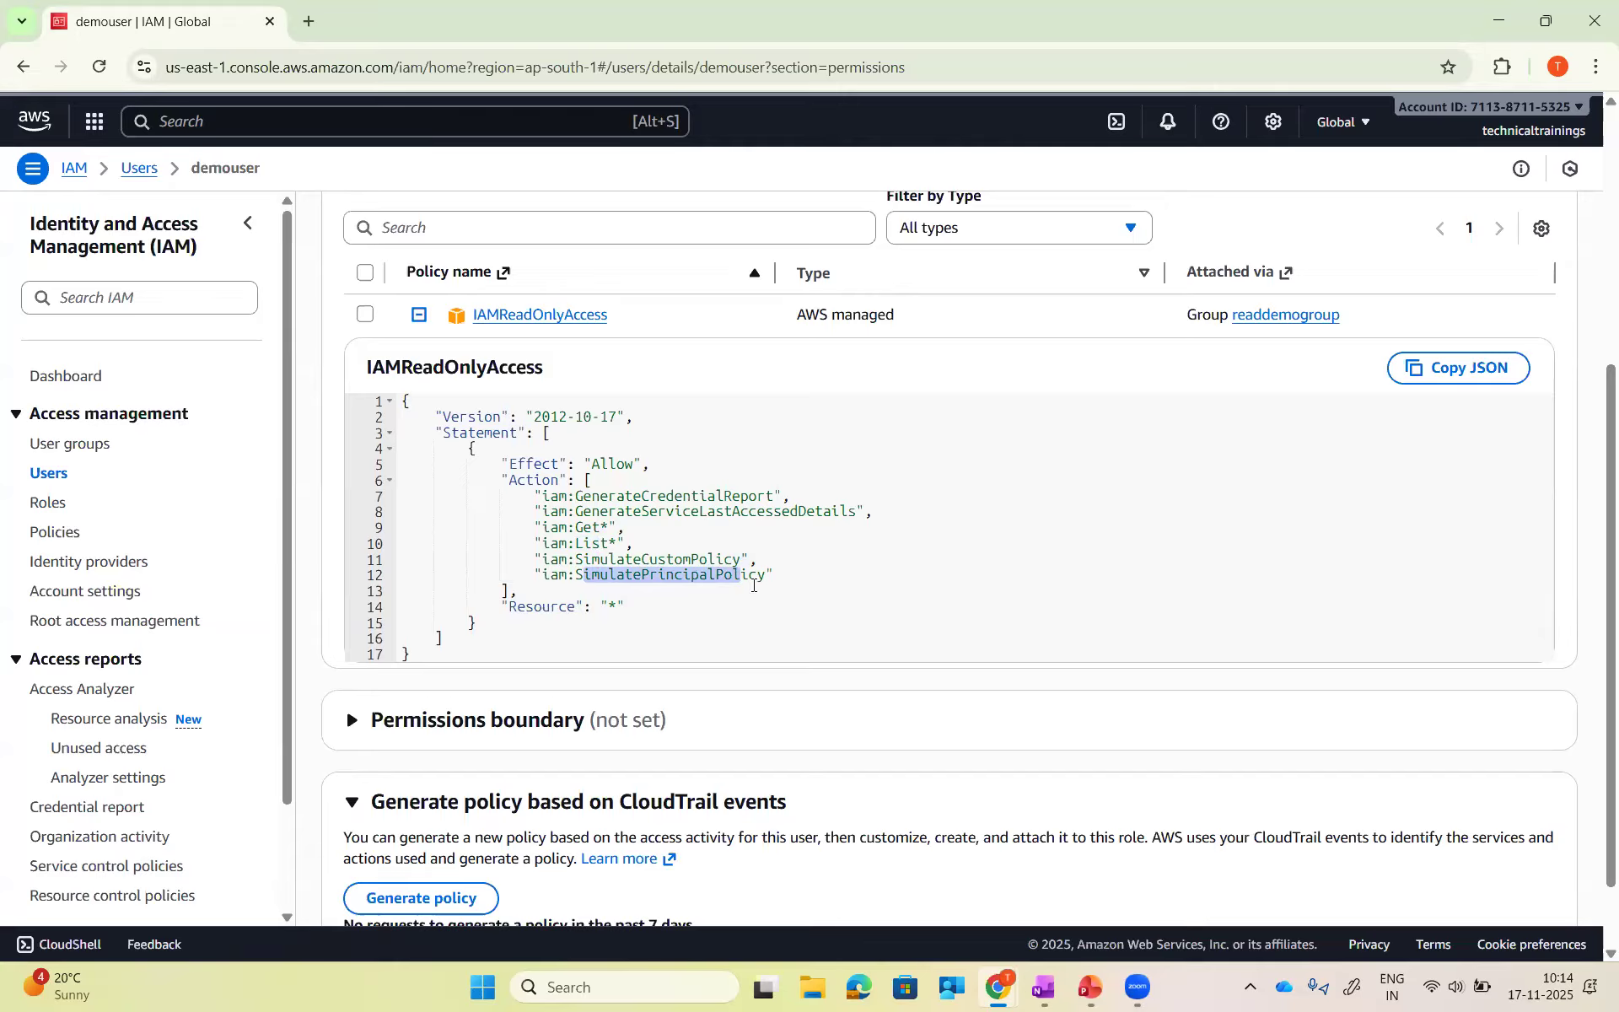
{"action": "left_click", "coordinate": [788, 577]}
{"action": "left_click_drag", "start_coordinate": [776, 575], "coordinate": [683, 575]}
{"action": "left_click_drag", "start_coordinate": [535, 526], "coordinate": [352, 501]}
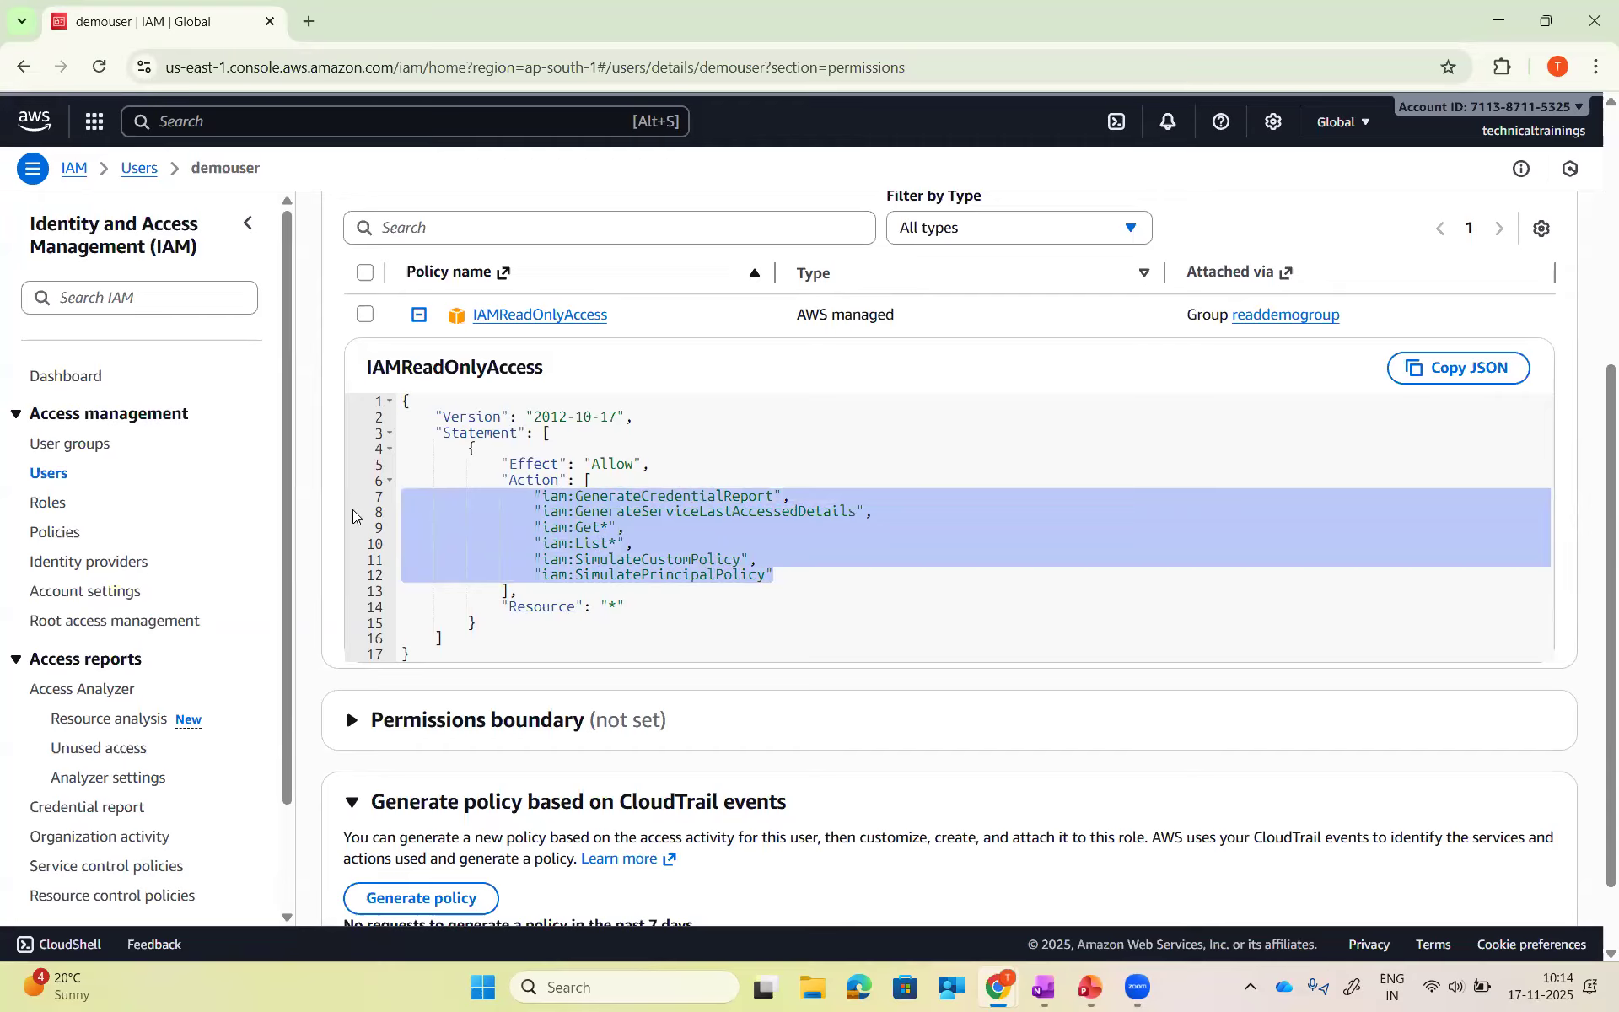
{"action": "left_click", "coordinate": [752, 595]}
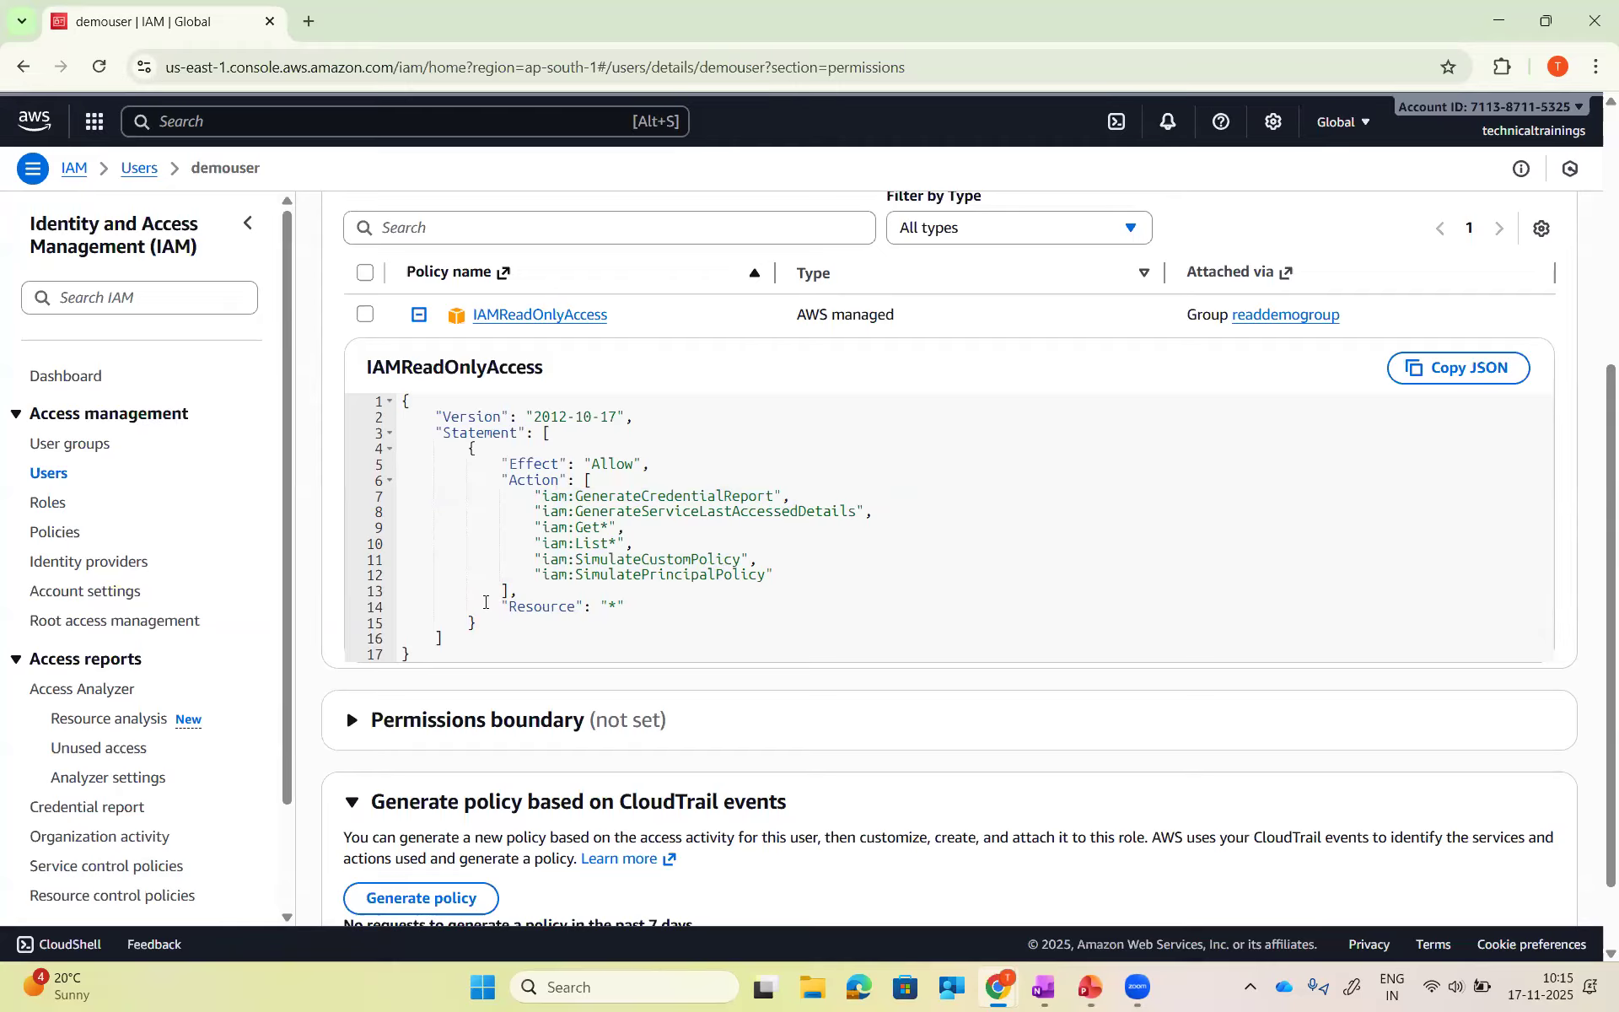
{"action": "left_click_drag", "start_coordinate": [486, 602], "coordinate": [602, 591]}
{"action": "left_click", "coordinate": [548, 481]}
{"action": "double_click", "coordinate": [563, 544]}
{"action": "left_click", "coordinate": [755, 575]}
- On the IAM: Continued page, handwrite 'Dev + ops' with an arrow down to 'Priv' under Dev
{"action": "left_click", "coordinate": [1044, 988]}
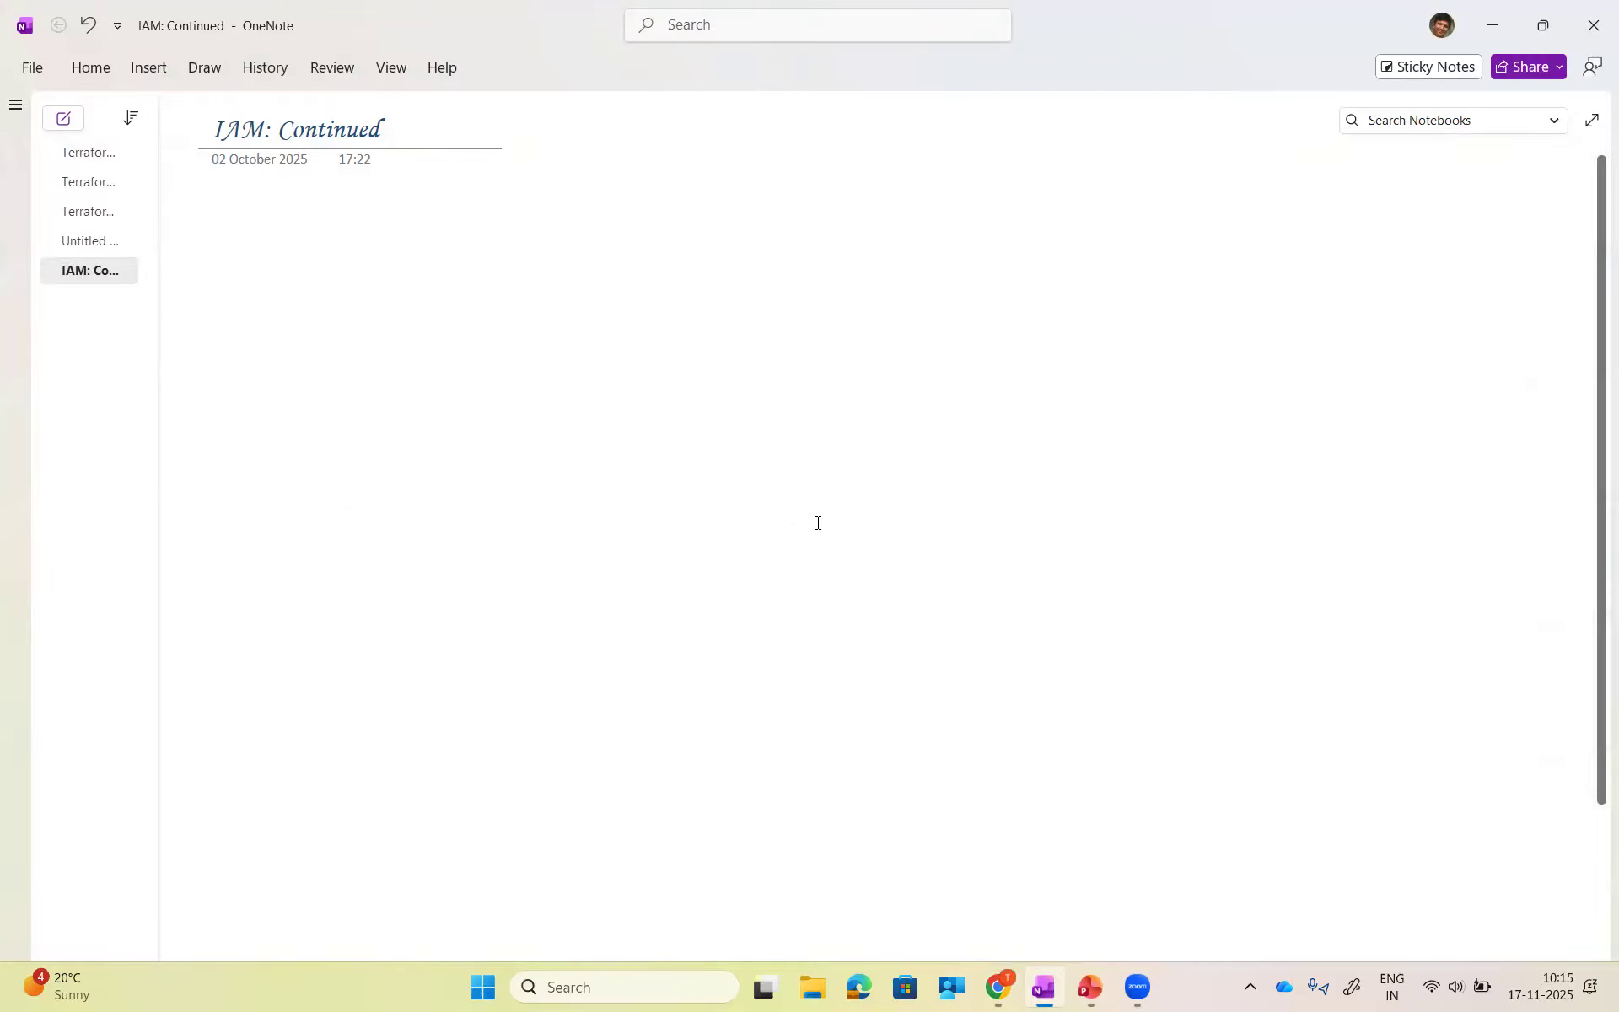
{"action": "mouse_move", "coordinate": [328, 288]}
{"action": "left_mouse_down"}
{"action": "mouse_move", "coordinate": [339, 320]}
{"action": "mouse_move", "coordinate": [424, 301]}
{"action": "left_mouse_up"}
{"action": "mouse_move", "coordinate": [415, 296]}
{"action": "left_mouse_down"}
{"action": "mouse_move", "coordinate": [417, 317]}
{"action": "mouse_move", "coordinate": [492, 294]}
{"action": "left_mouse_up"}
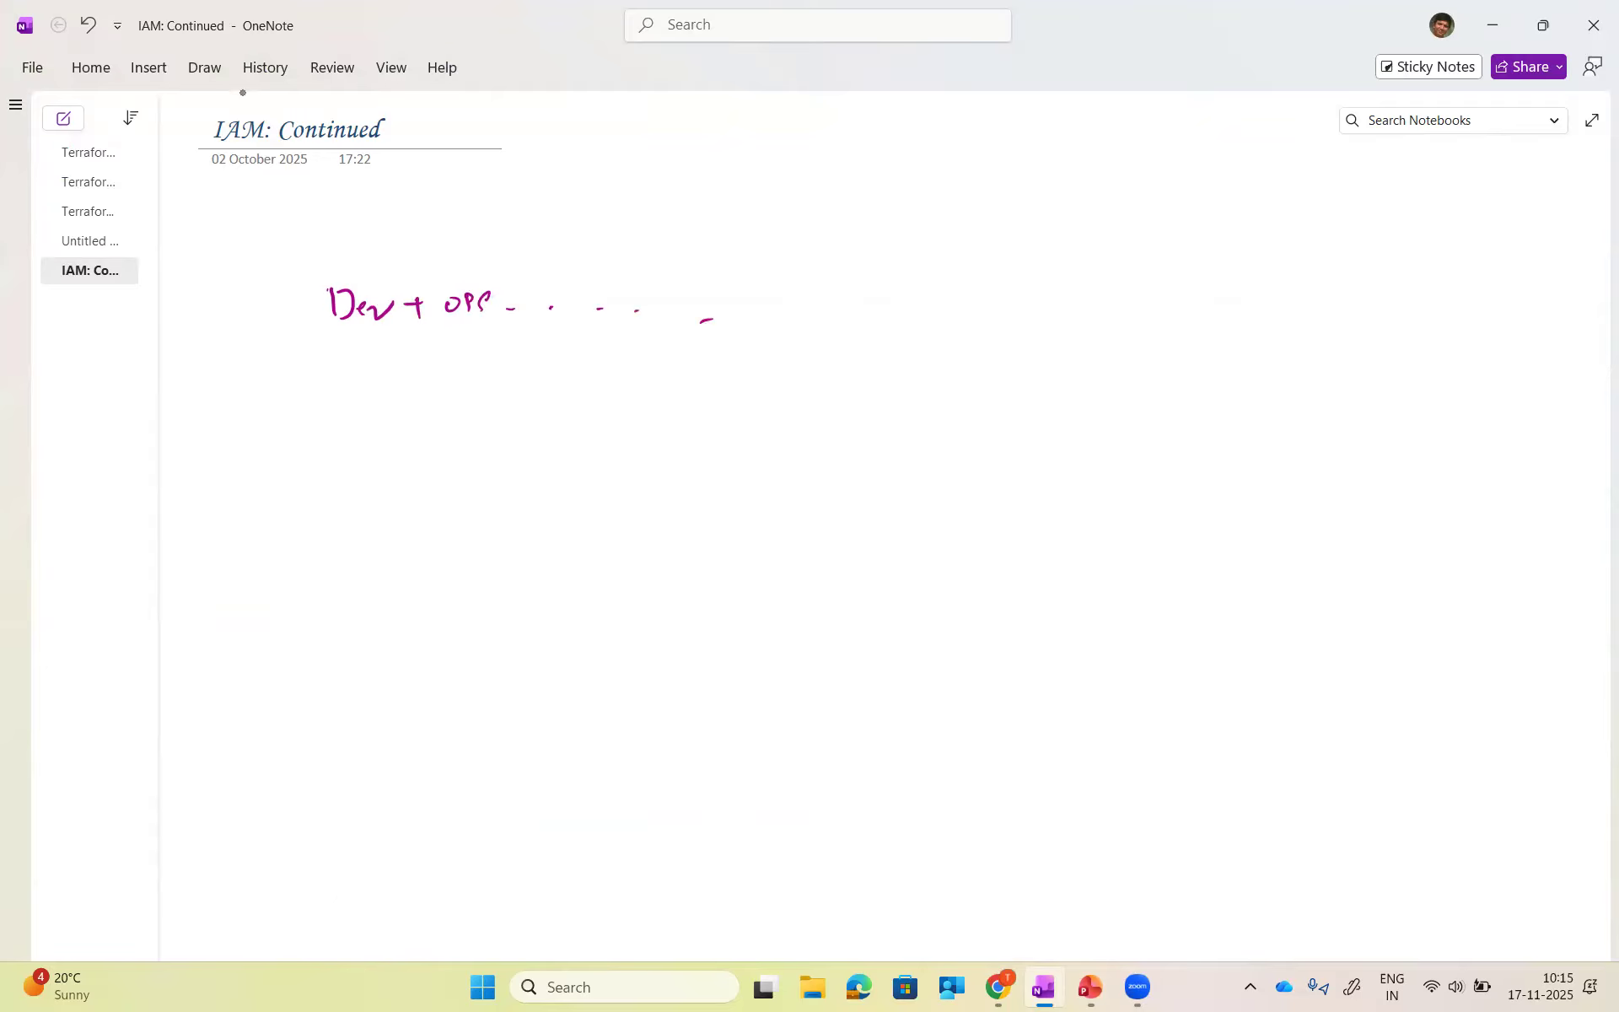
{"action": "left_click_drag", "start_coordinate": [358, 344], "coordinate": [346, 378]}
{"action": "mouse_move", "coordinate": [339, 362]}
{"action": "left_mouse_down"}
{"action": "mouse_move", "coordinate": [348, 381]}
{"action": "mouse_move", "coordinate": [374, 363]}
{"action": "left_mouse_up"}
{"action": "mouse_move", "coordinate": [293, 409]}
{"action": "left_mouse_down"}
{"action": "mouse_move", "coordinate": [293, 435]}
{"action": "mouse_move", "coordinate": [297, 422]}
{"action": "left_mouse_up"}
{"action": "left_click_drag", "start_coordinate": [304, 420], "coordinate": [346, 409]}
- Add an arrow to 'Priv' under ops, a brace beneath both, and 'Admin/root' below
{"action": "left_click_drag", "start_coordinate": [470, 329], "coordinate": [474, 371]}
{"action": "mouse_move", "coordinate": [463, 356]}
{"action": "left_mouse_down"}
{"action": "mouse_move", "coordinate": [488, 352]}
{"action": "mouse_move", "coordinate": [476, 427]}
{"action": "mouse_move", "coordinate": [490, 406]}
{"action": "mouse_move", "coordinate": [544, 403]}
{"action": "left_mouse_up"}
{"action": "mouse_move", "coordinate": [269, 478]}
{"action": "left_mouse_down"}
{"action": "mouse_move", "coordinate": [280, 518]}
{"action": "mouse_move", "coordinate": [418, 476]}
{"action": "mouse_move", "coordinate": [613, 448]}
{"action": "left_mouse_up"}
{"action": "mouse_move", "coordinate": [341, 575]}
{"action": "left_mouse_down"}
{"action": "mouse_move", "coordinate": [403, 550]}
{"action": "mouse_move", "coordinate": [447, 555]}
{"action": "left_mouse_up"}
{"action": "mouse_move", "coordinate": [463, 538]}
{"action": "left_mouse_down"}
{"action": "mouse_move", "coordinate": [459, 569]}
{"action": "mouse_move", "coordinate": [498, 552]}
{"action": "left_mouse_up"}
{"action": "left_click_drag", "start_coordinate": [511, 550], "coordinate": [524, 561]}
{"action": "left_click_drag", "start_coordinate": [519, 553], "coordinate": [535, 550]}
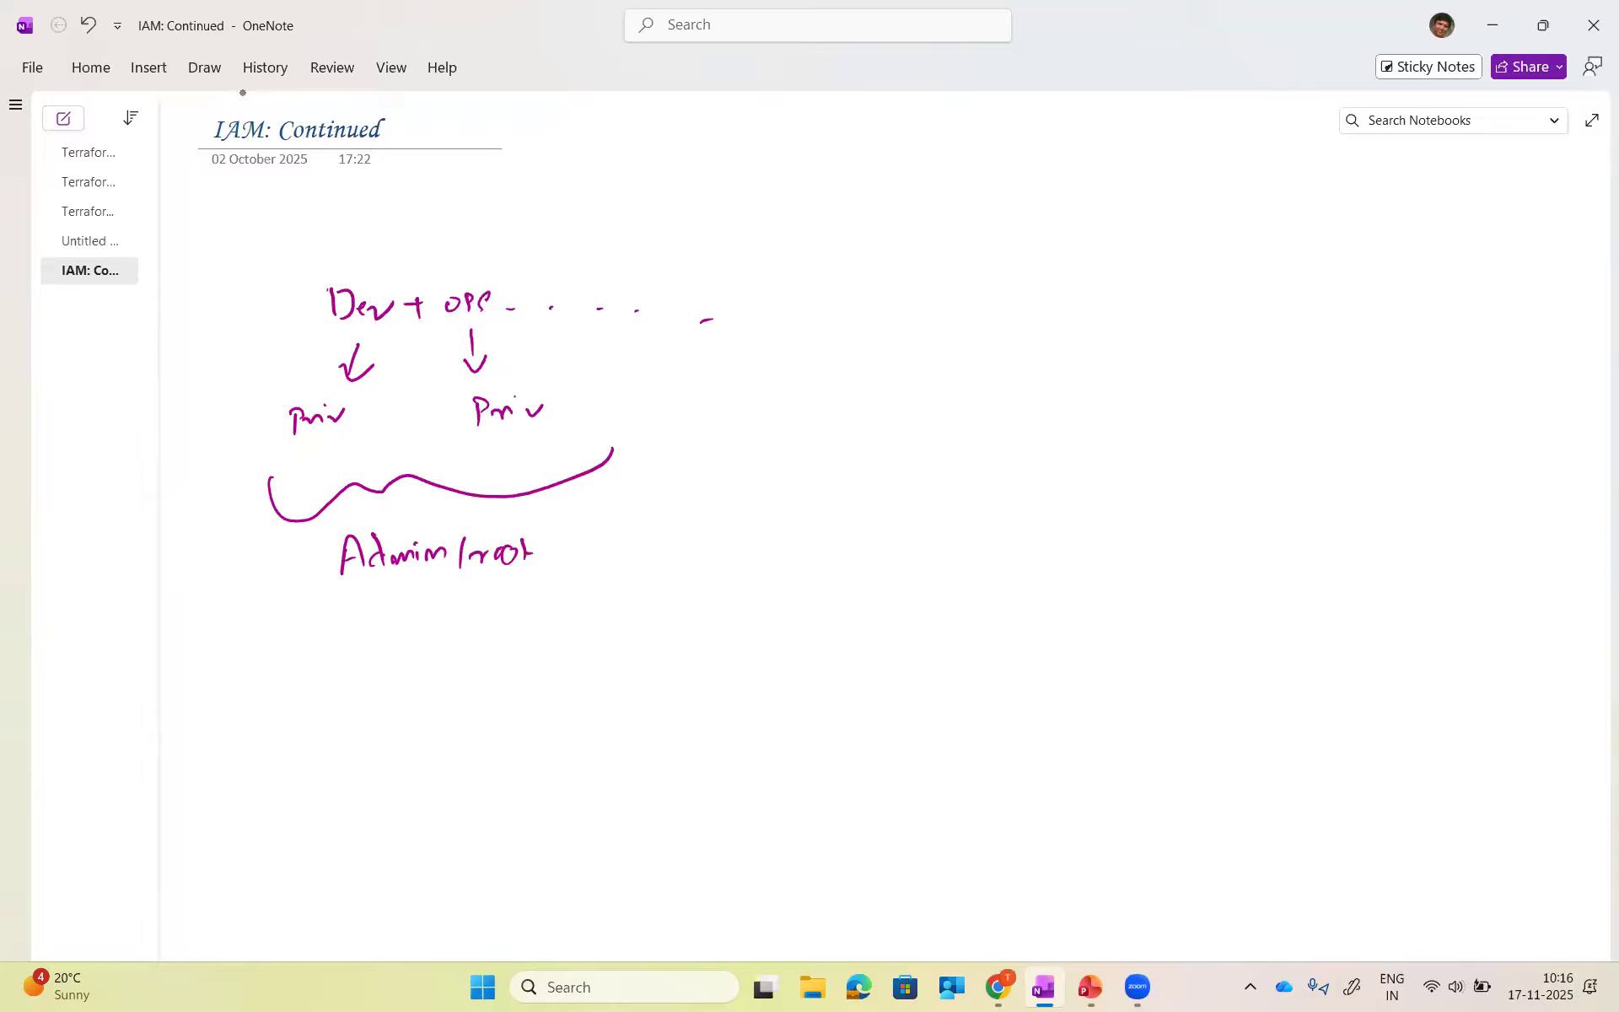
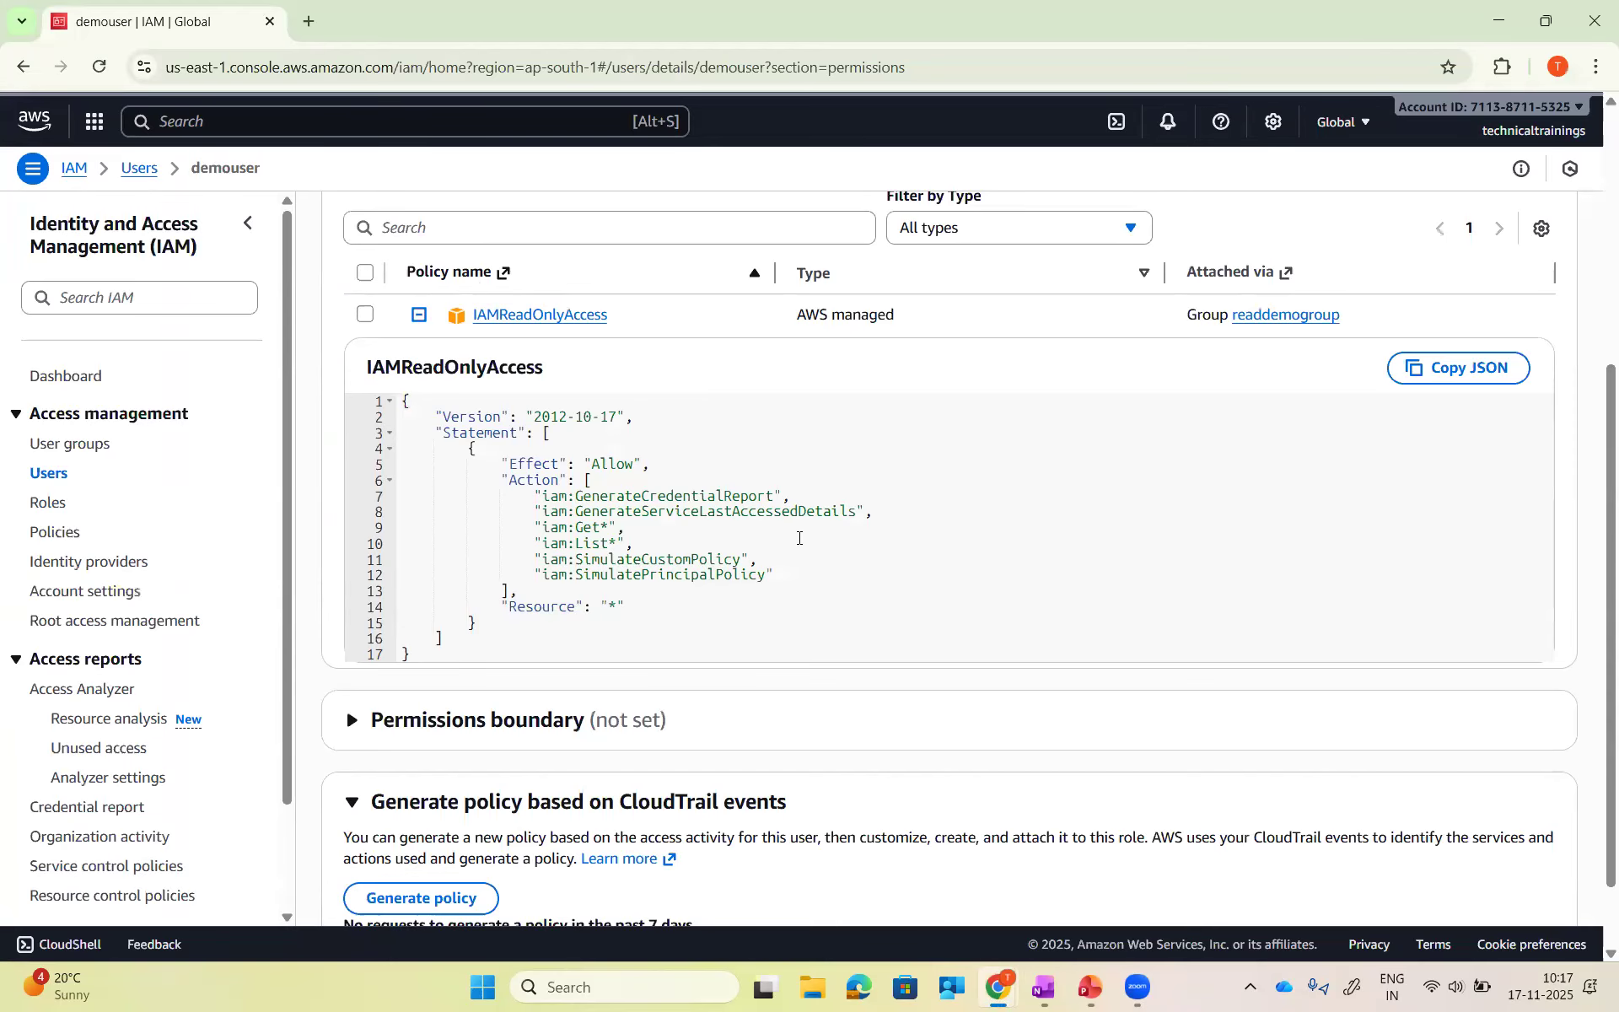
{"action": "key", "text": "alt+Tab"}
{"action": "key", "text": "alt+Tab"}
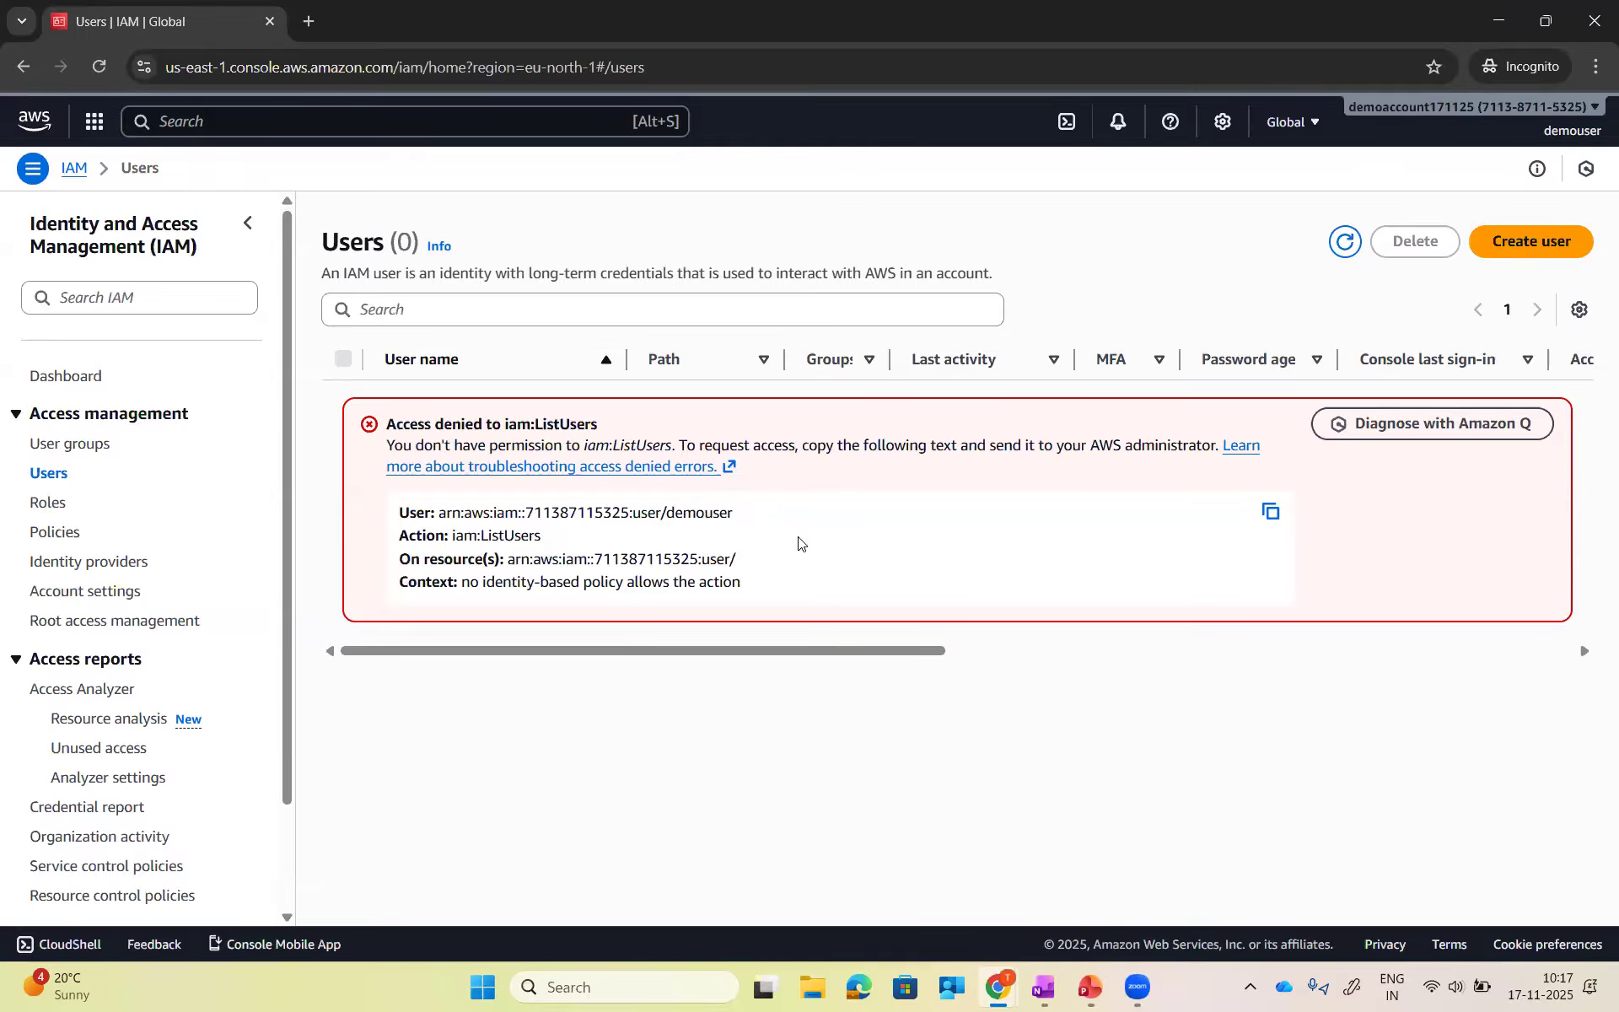
{"action": "key", "text": "alt+Tab"}
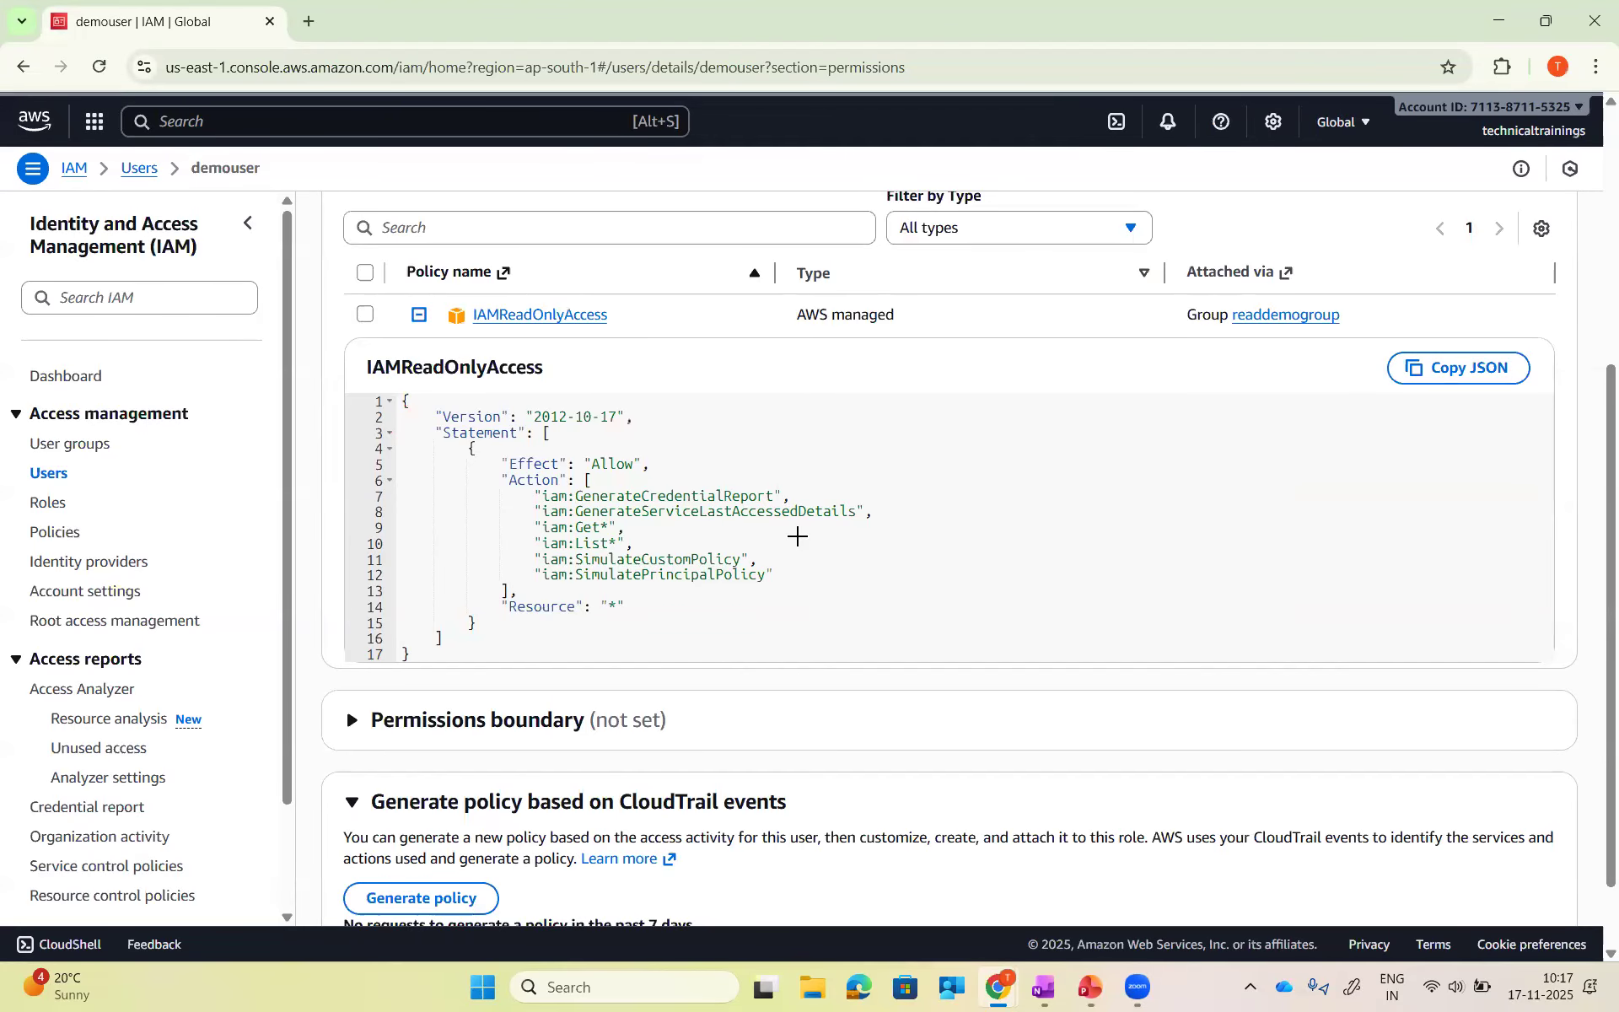
{"action": "key", "text": "alt+Tab"}
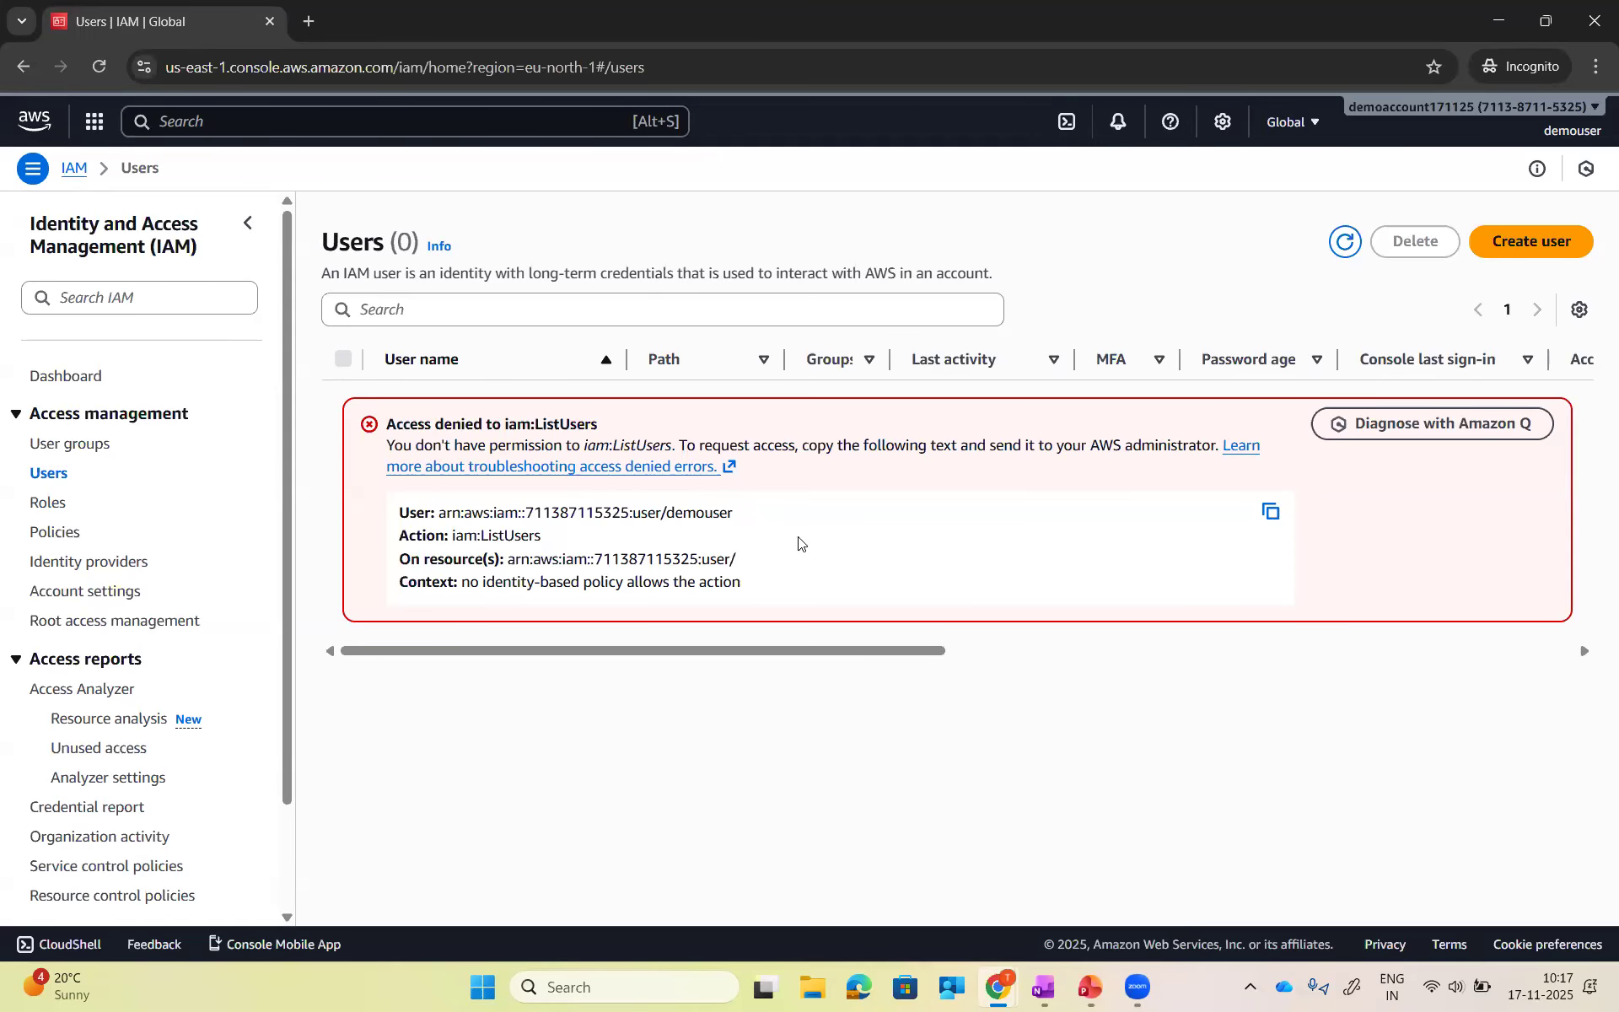
{"action": "key", "text": "alt+Tab"}
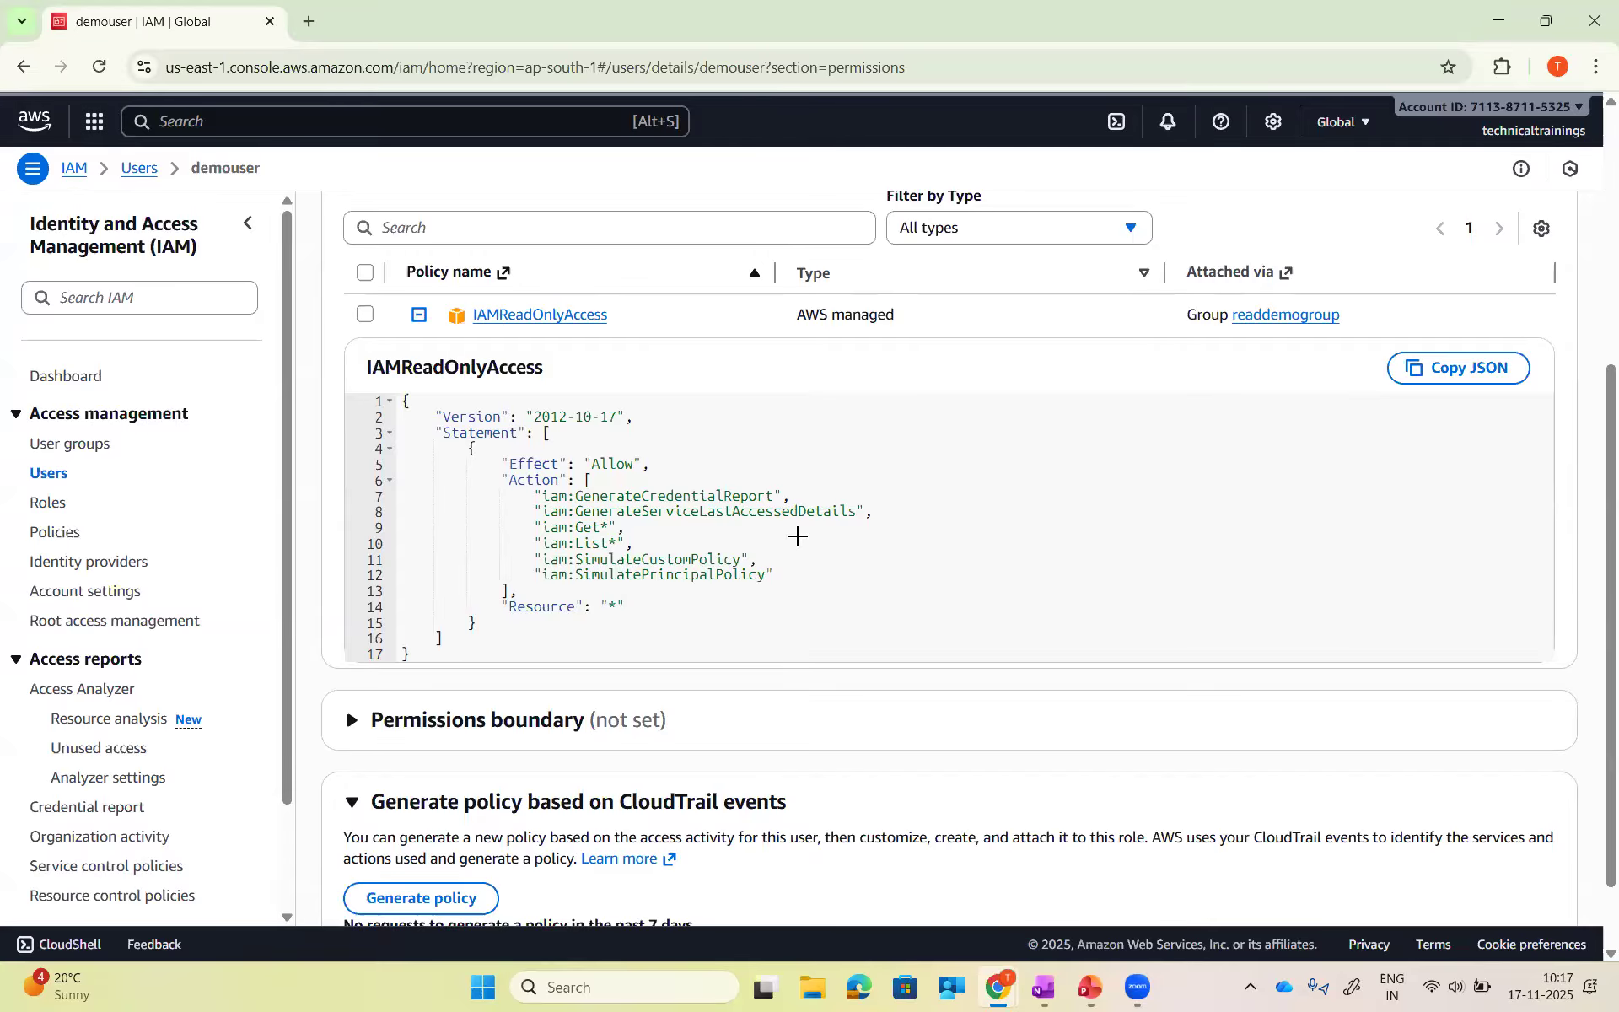
{"action": "key", "text": "alt+Tab"}
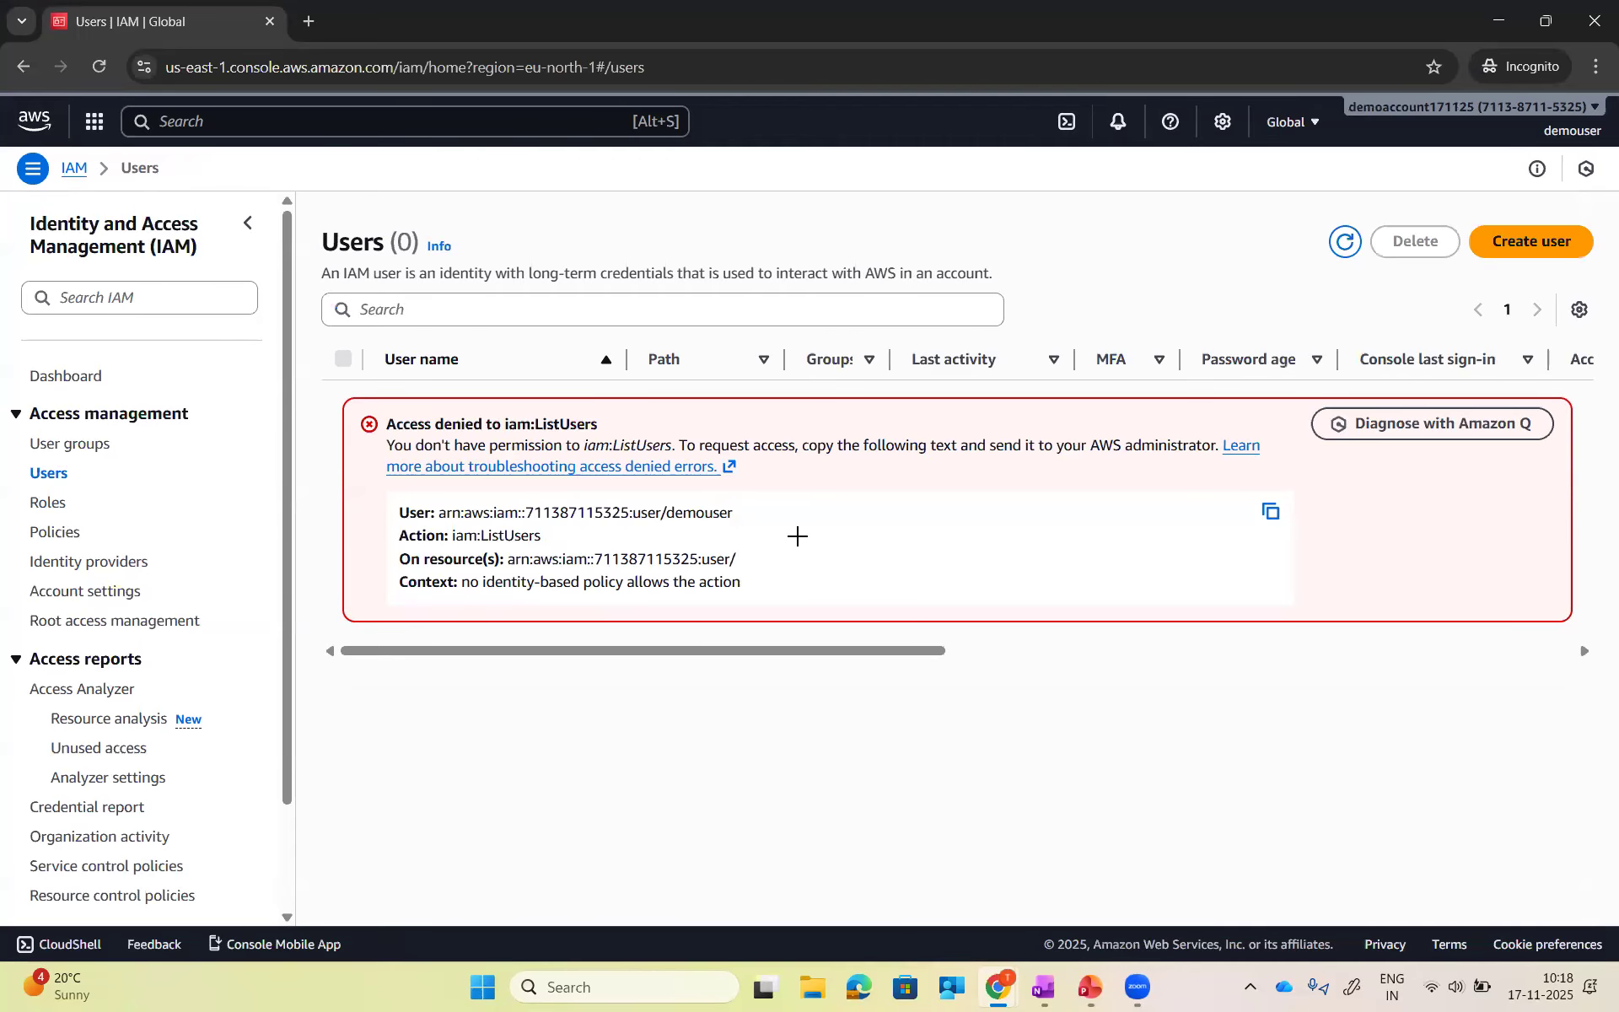
{"action": "key", "text": "alt+Tab"}
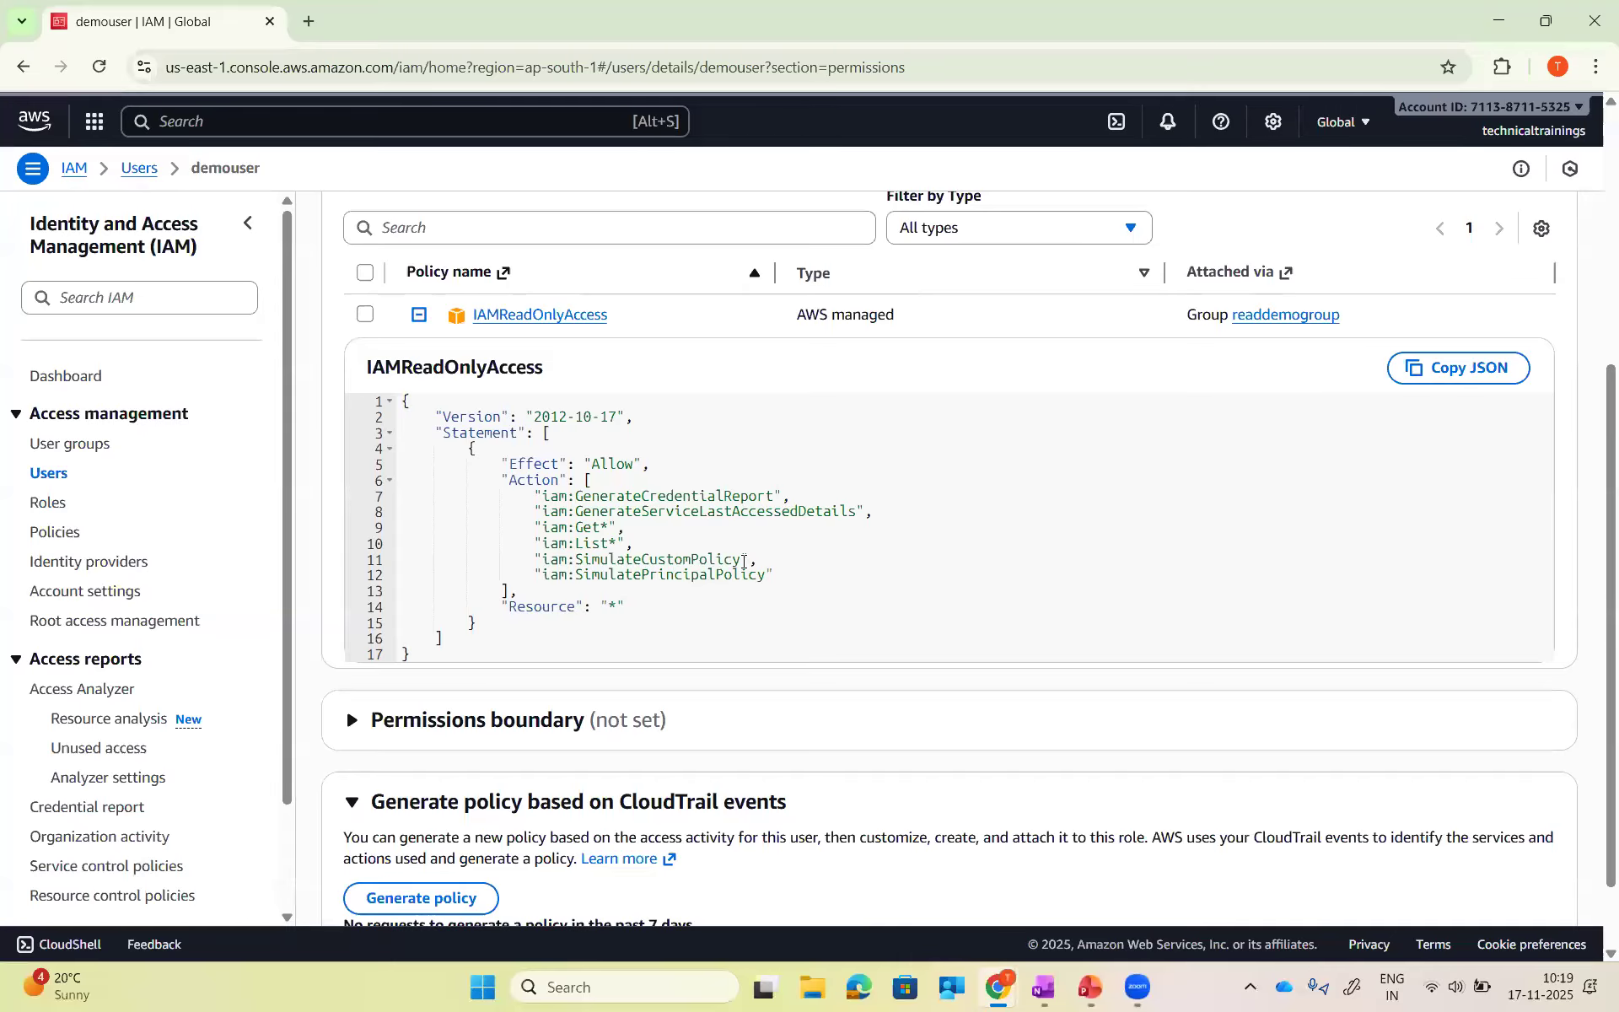
{"action": "key", "text": "alt+Tab"}
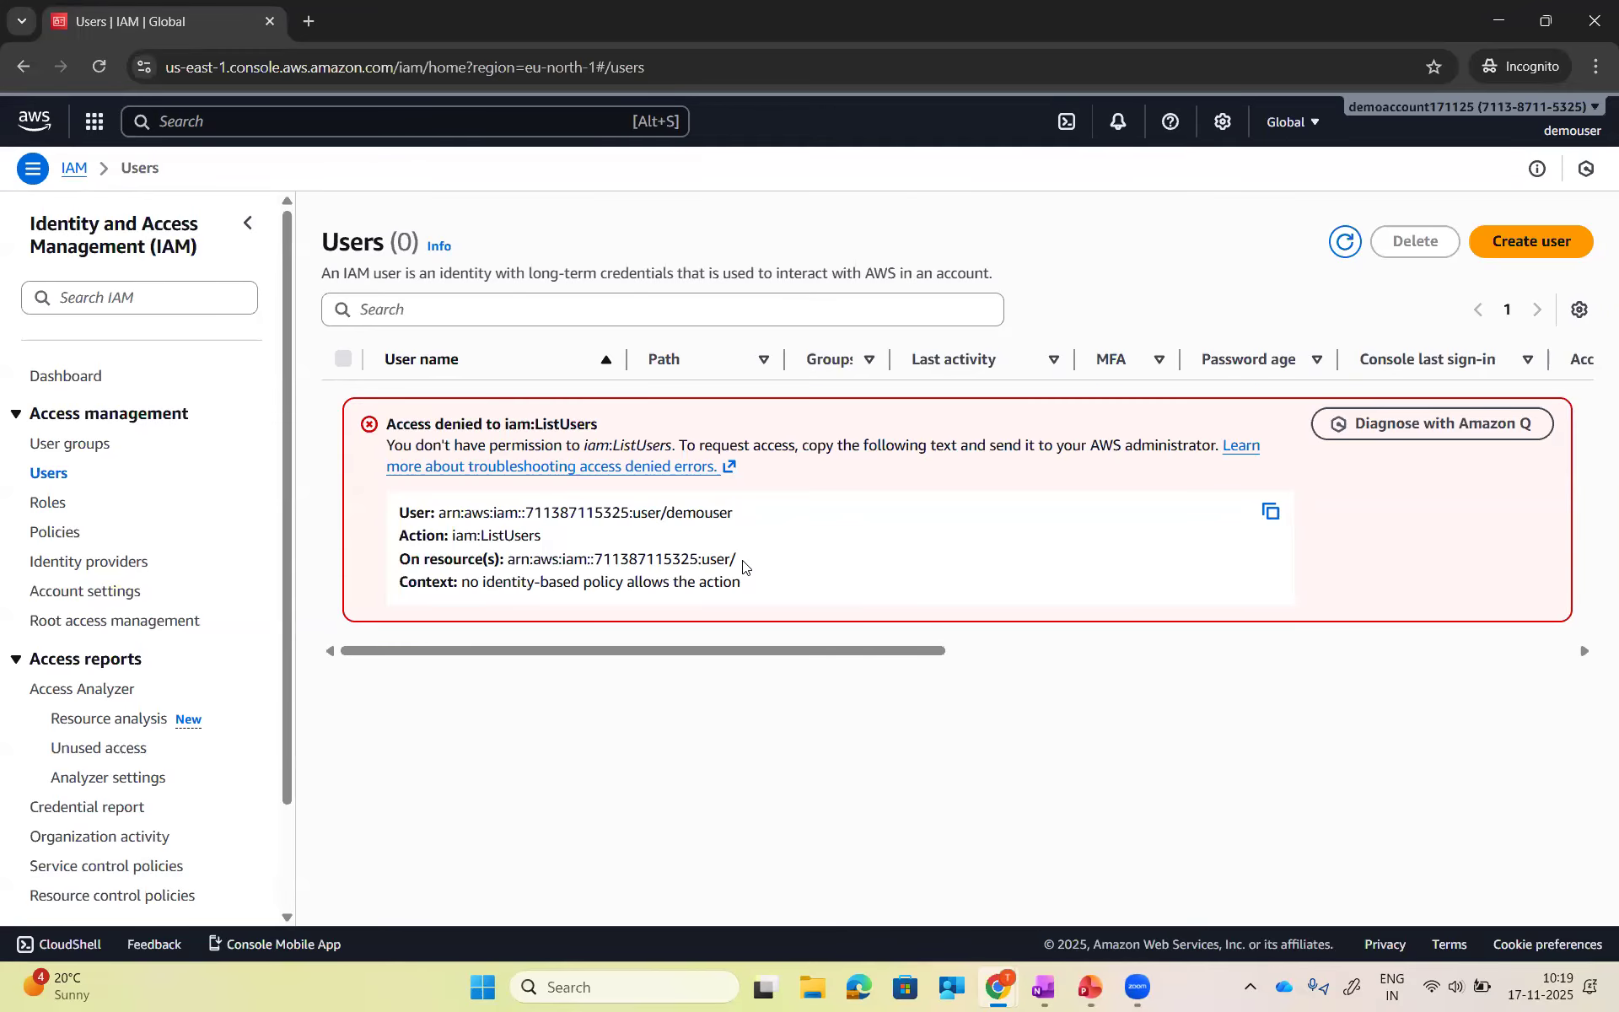
{"action": "key", "text": "alt+Tab"}
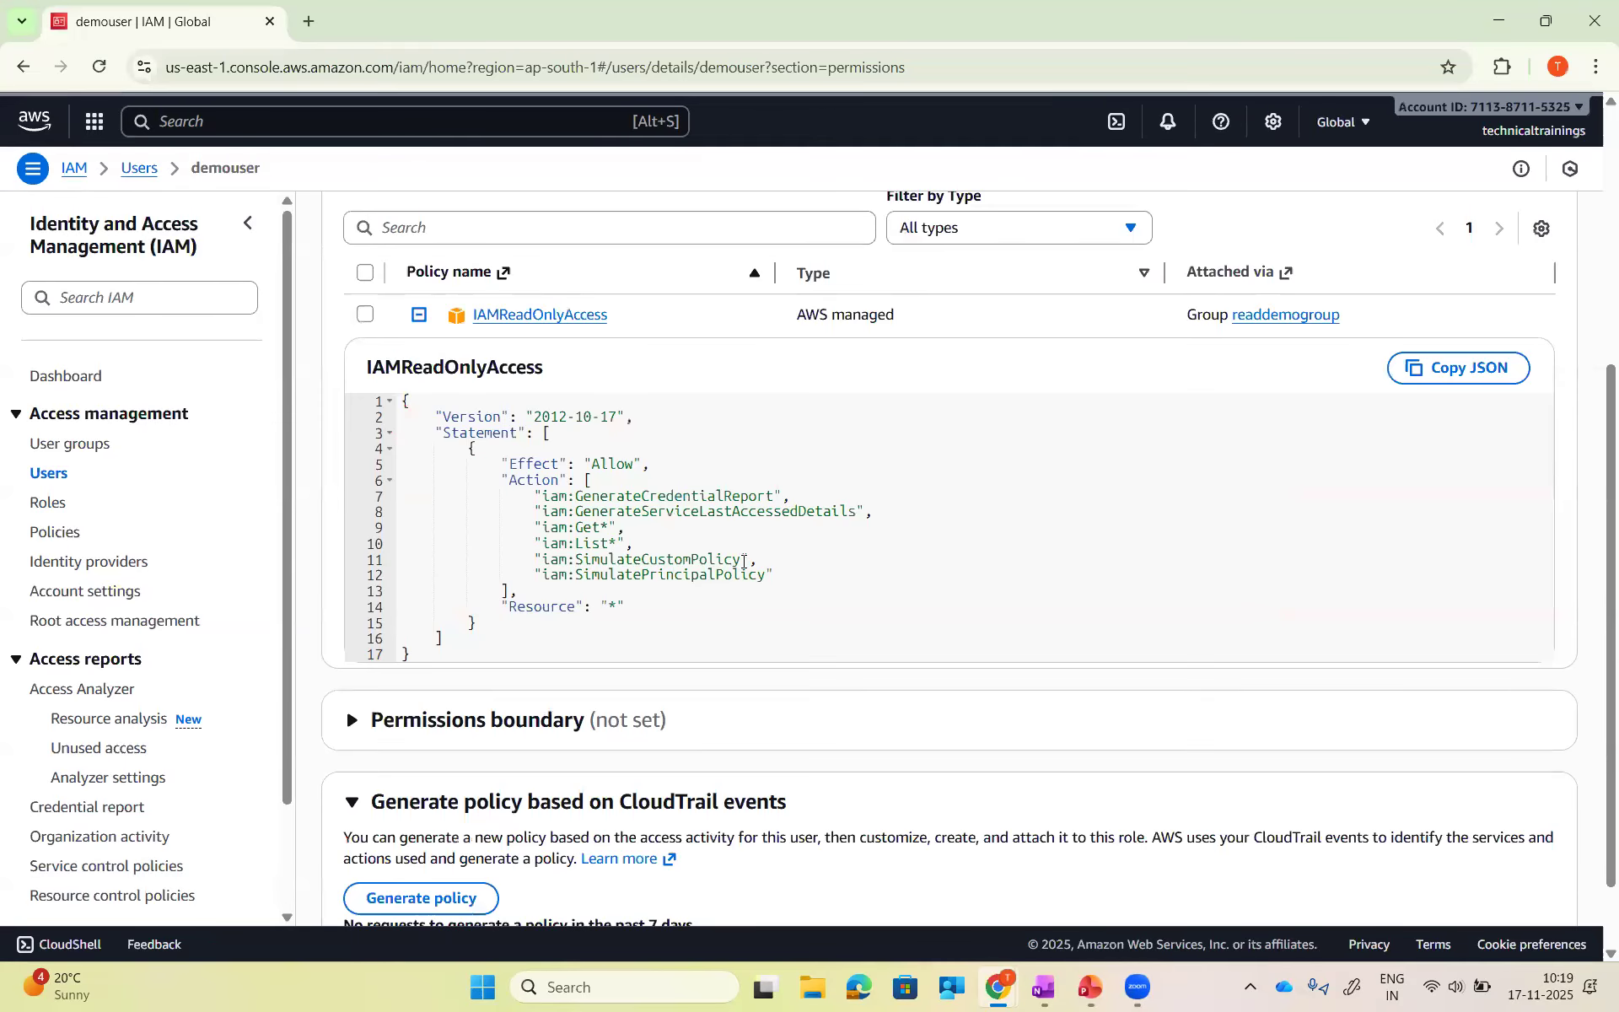
{"action": "scroll", "coordinate": [1089, 469], "scroll_direction": "up", "scroll_amount": 4}
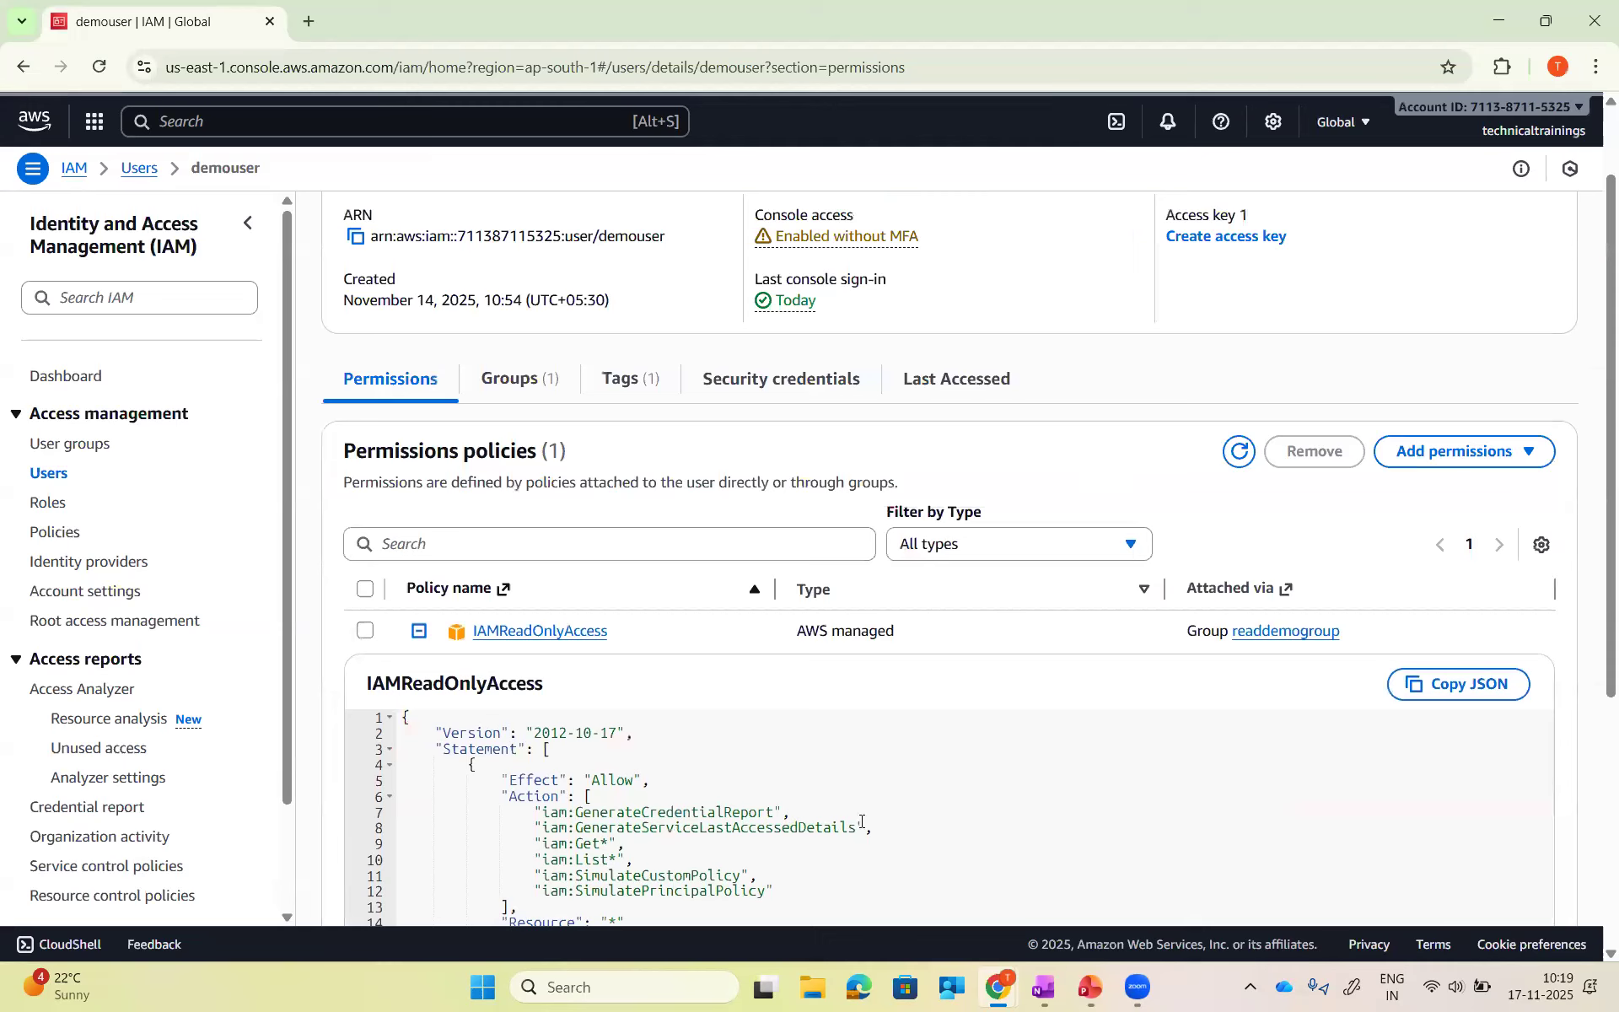
- Collapse the IAMReadOnlyAccess JSON and reload demouser's Users page to list demouser and terraformuser
{"action": "left_click", "coordinate": [419, 631]}
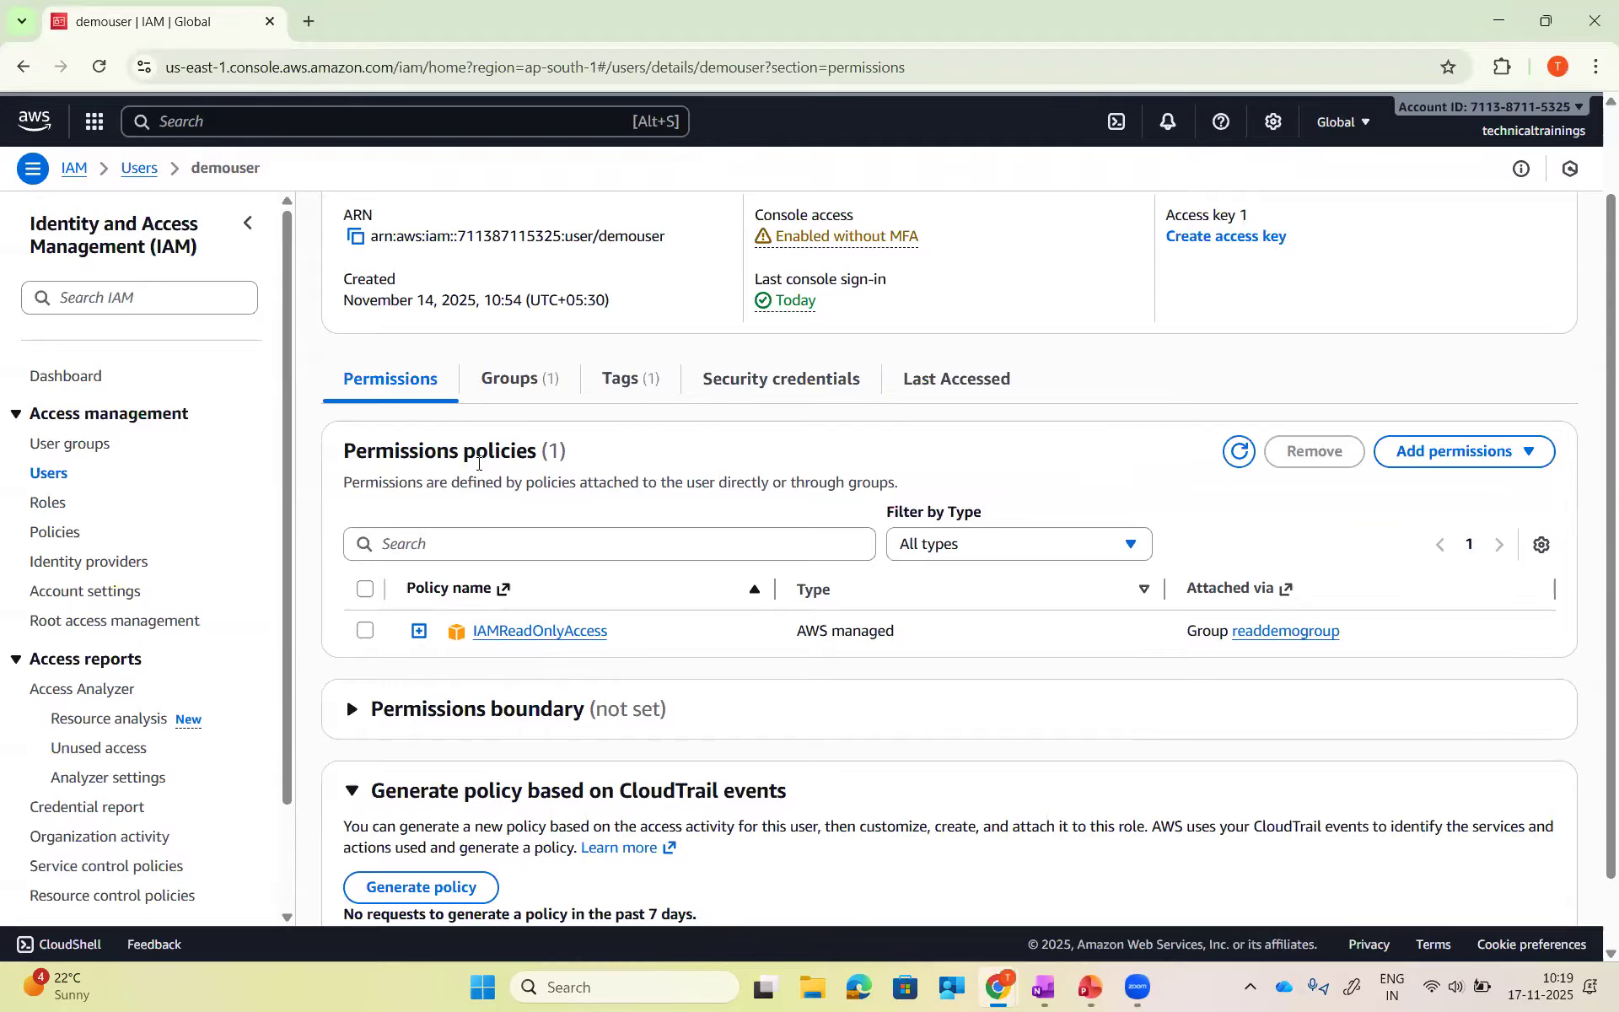
{"action": "key", "text": "alt+Tab"}
{"action": "left_click", "coordinate": [99, 66]}
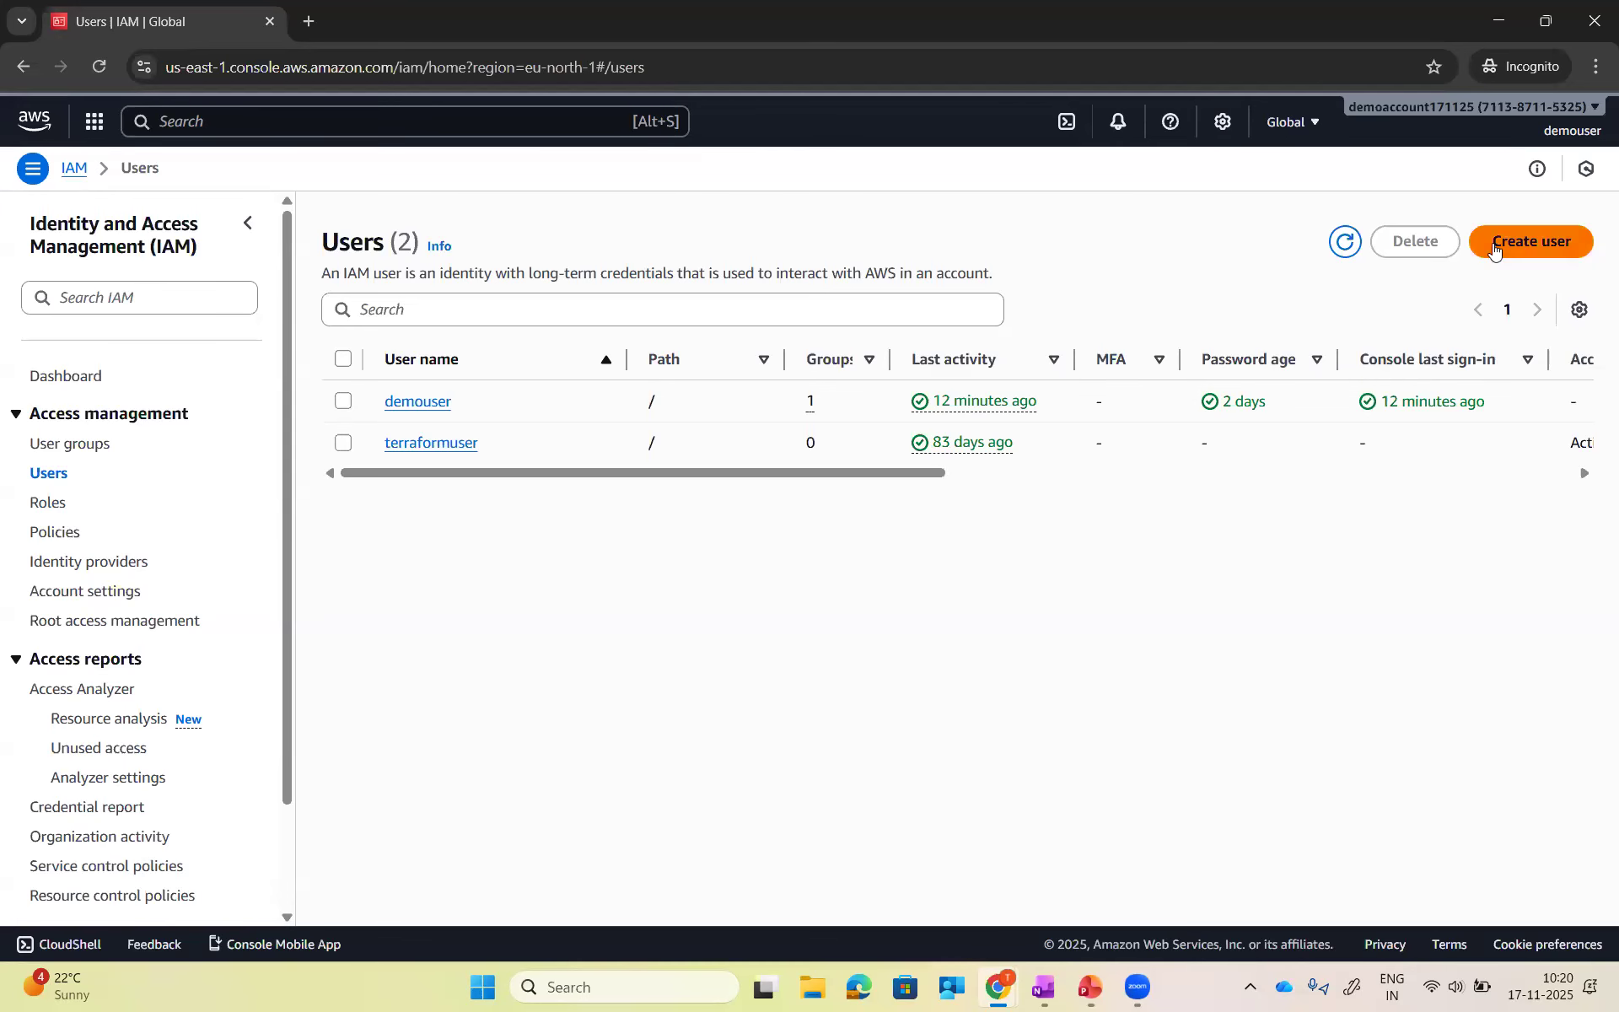
{"action": "left_click", "coordinate": [1531, 242]}
{"action": "left_click", "coordinate": [400, 393]}
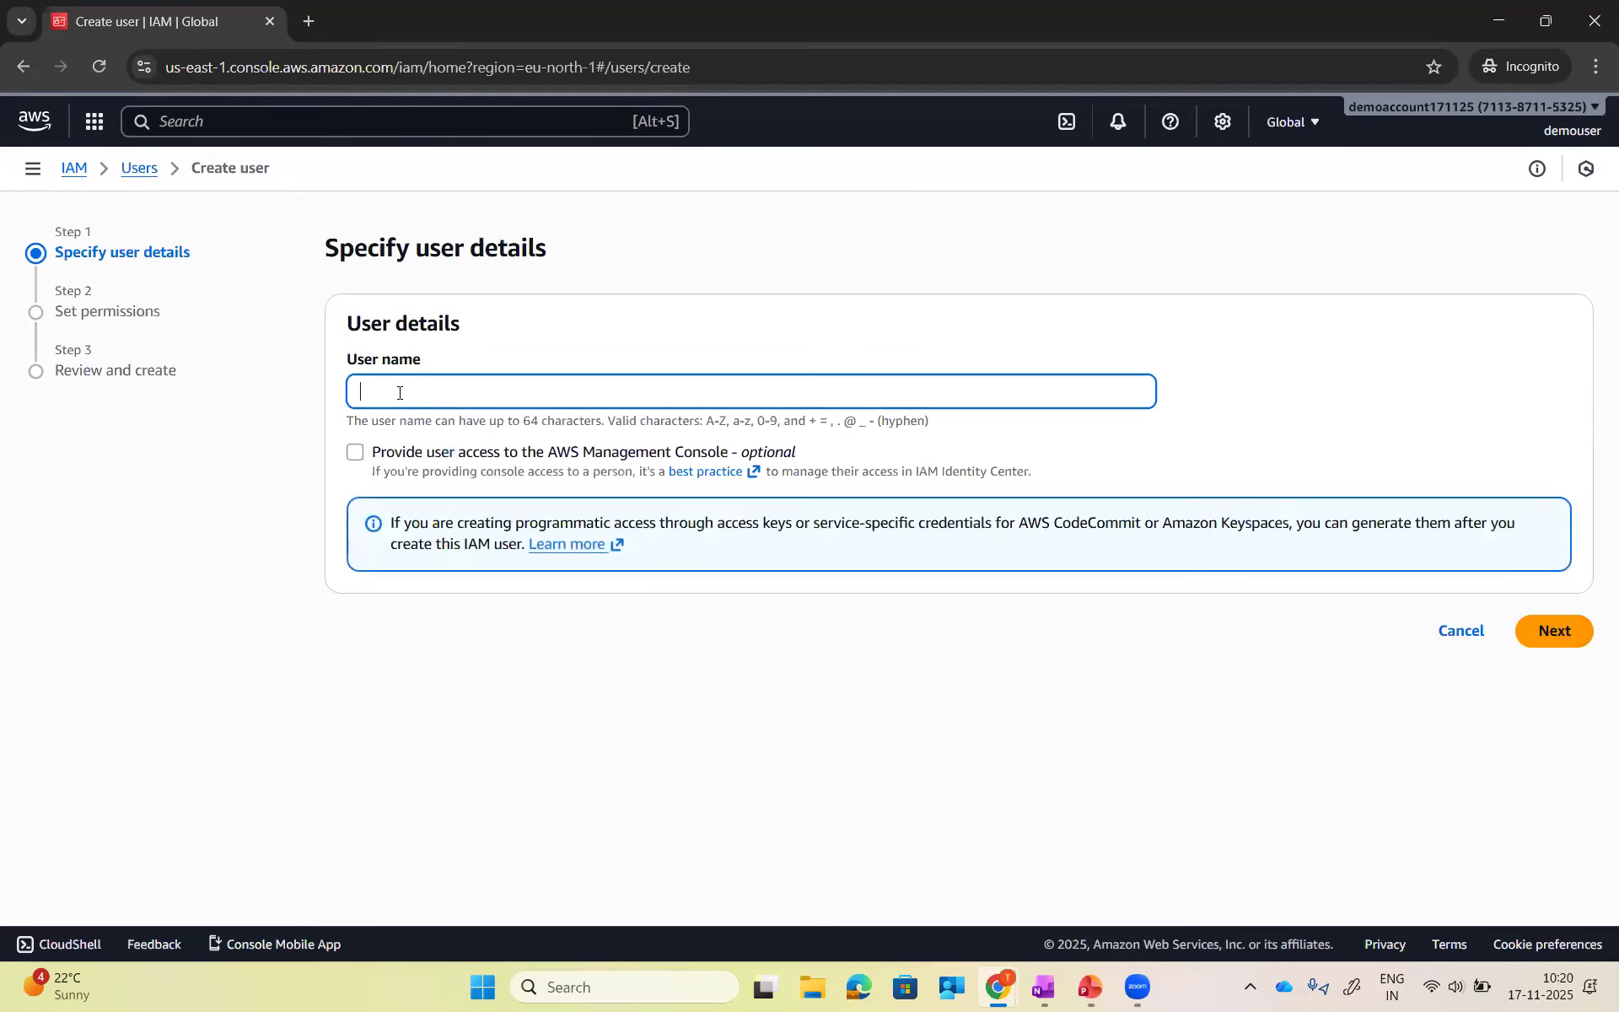
{"action": "type", "text": "testuser"}
{"action": "left_click", "coordinate": [1567, 634]}
{"action": "left_click", "coordinate": [1566, 634]}
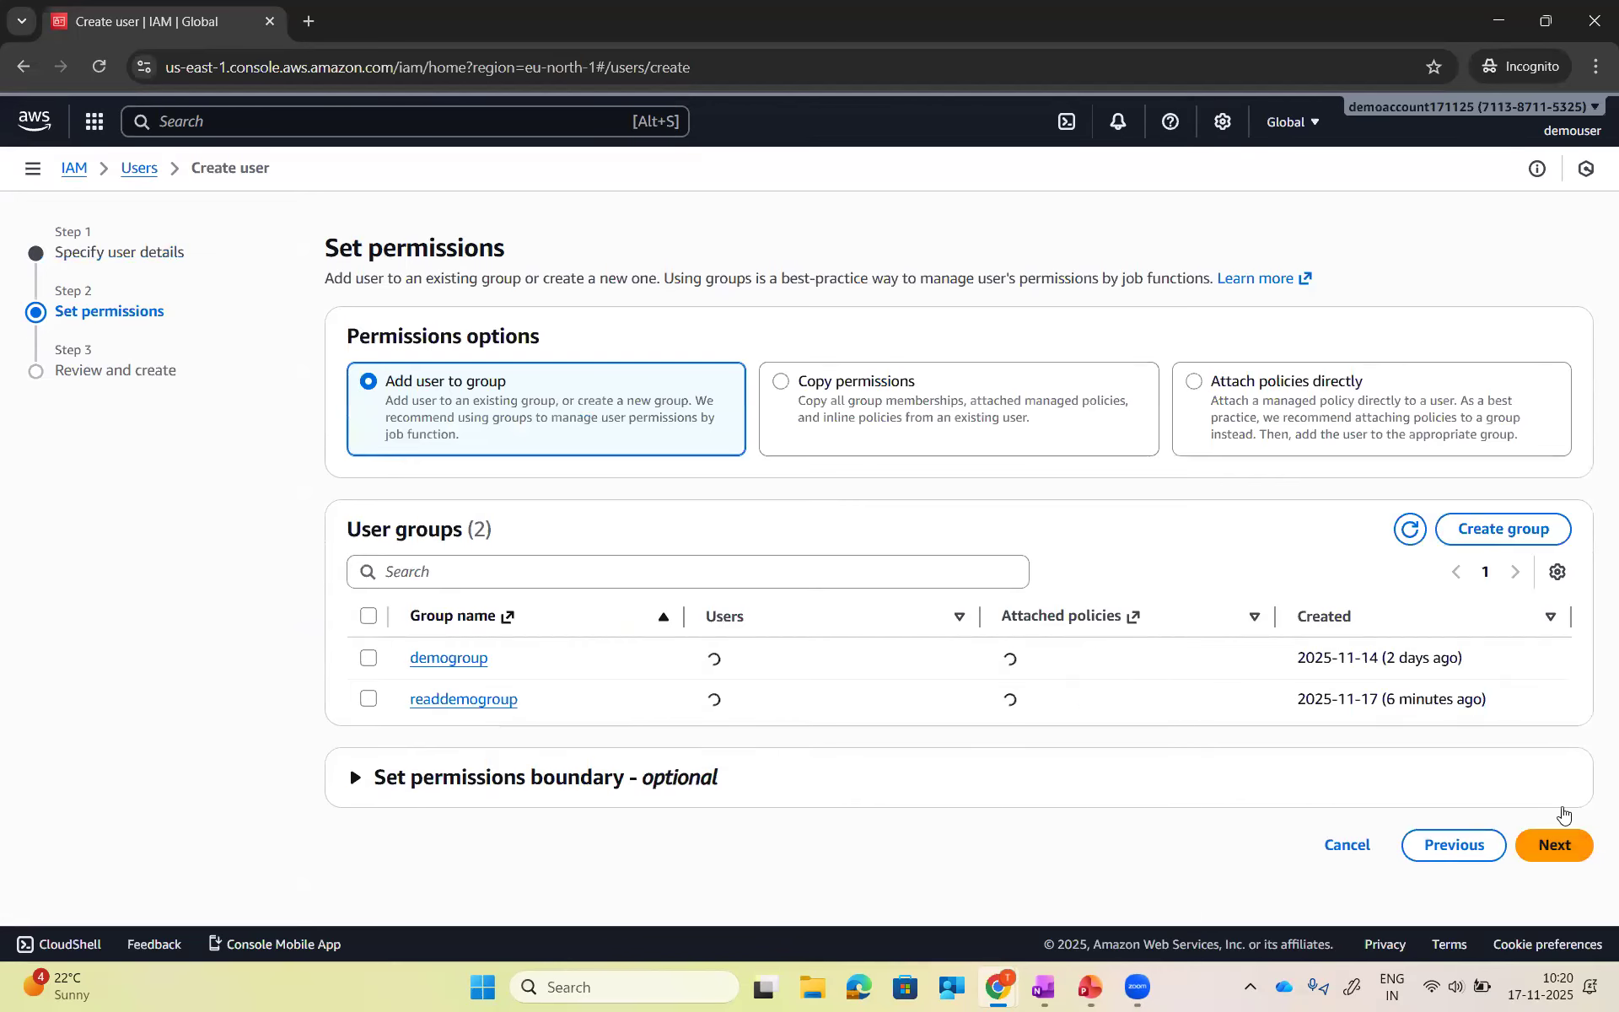
{"action": "left_click", "coordinate": [1552, 842]}
{"action": "left_click", "coordinate": [1529, 892]}
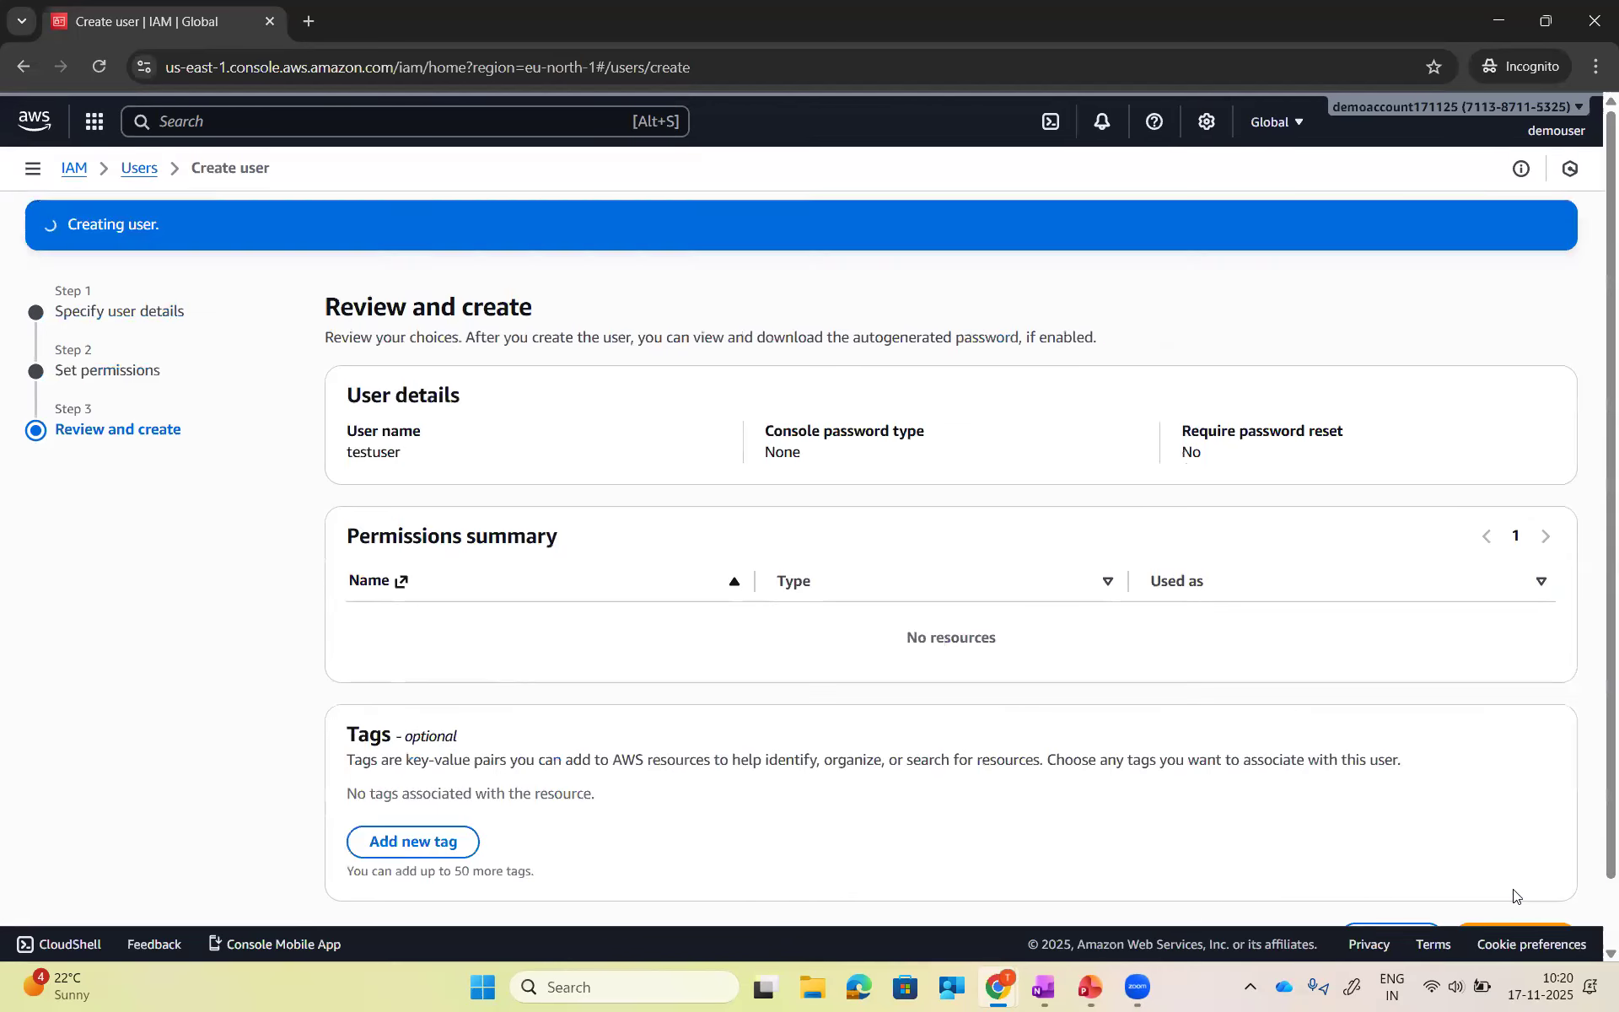
{"action": "left_click_drag", "start_coordinate": [52, 223], "coordinate": [157, 225]}
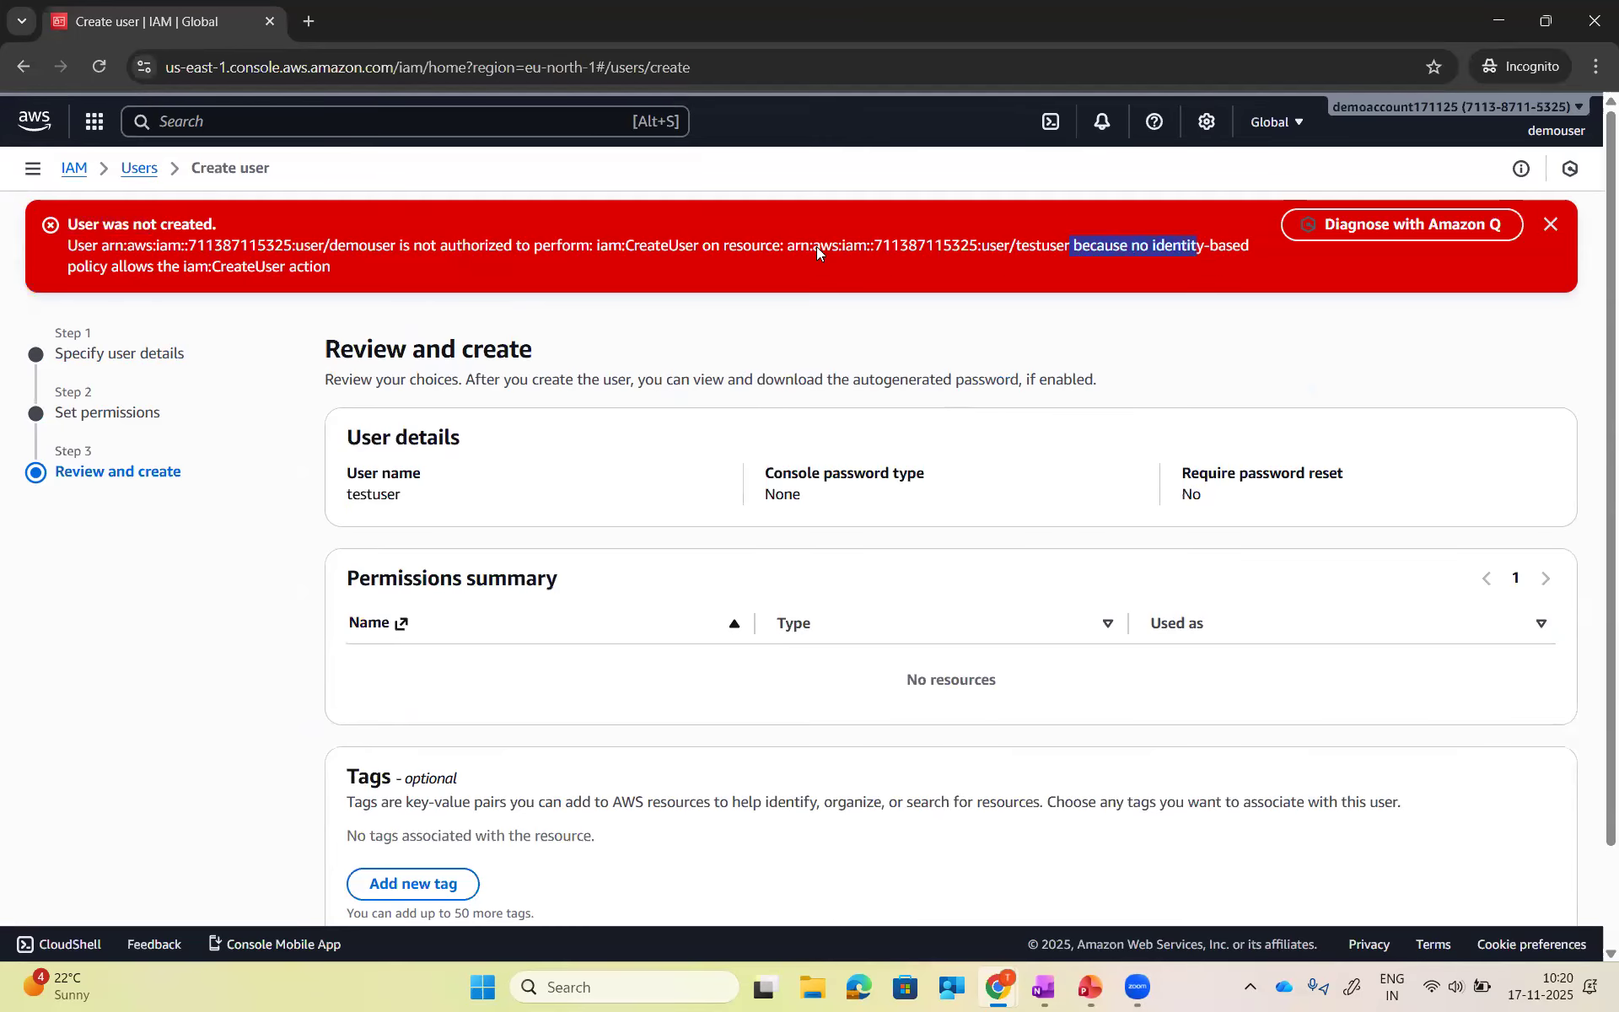
{"action": "left_click_drag", "start_coordinate": [157, 267], "coordinate": [328, 262]}
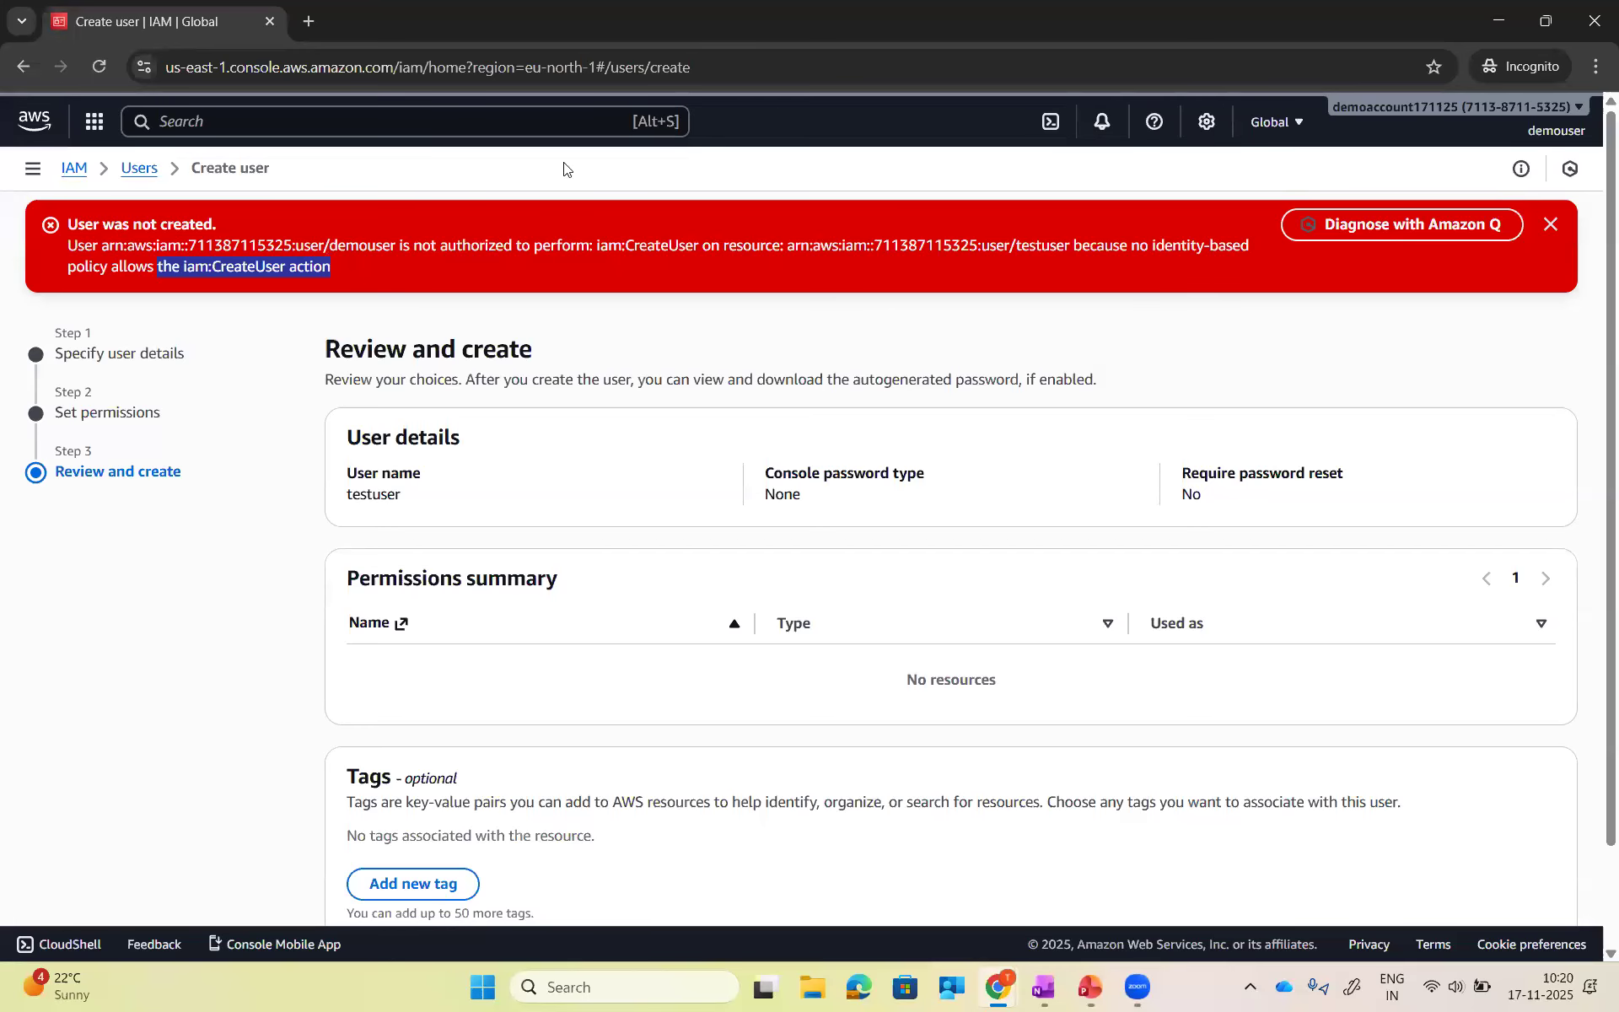
{"action": "left_click", "coordinate": [1551, 224]}
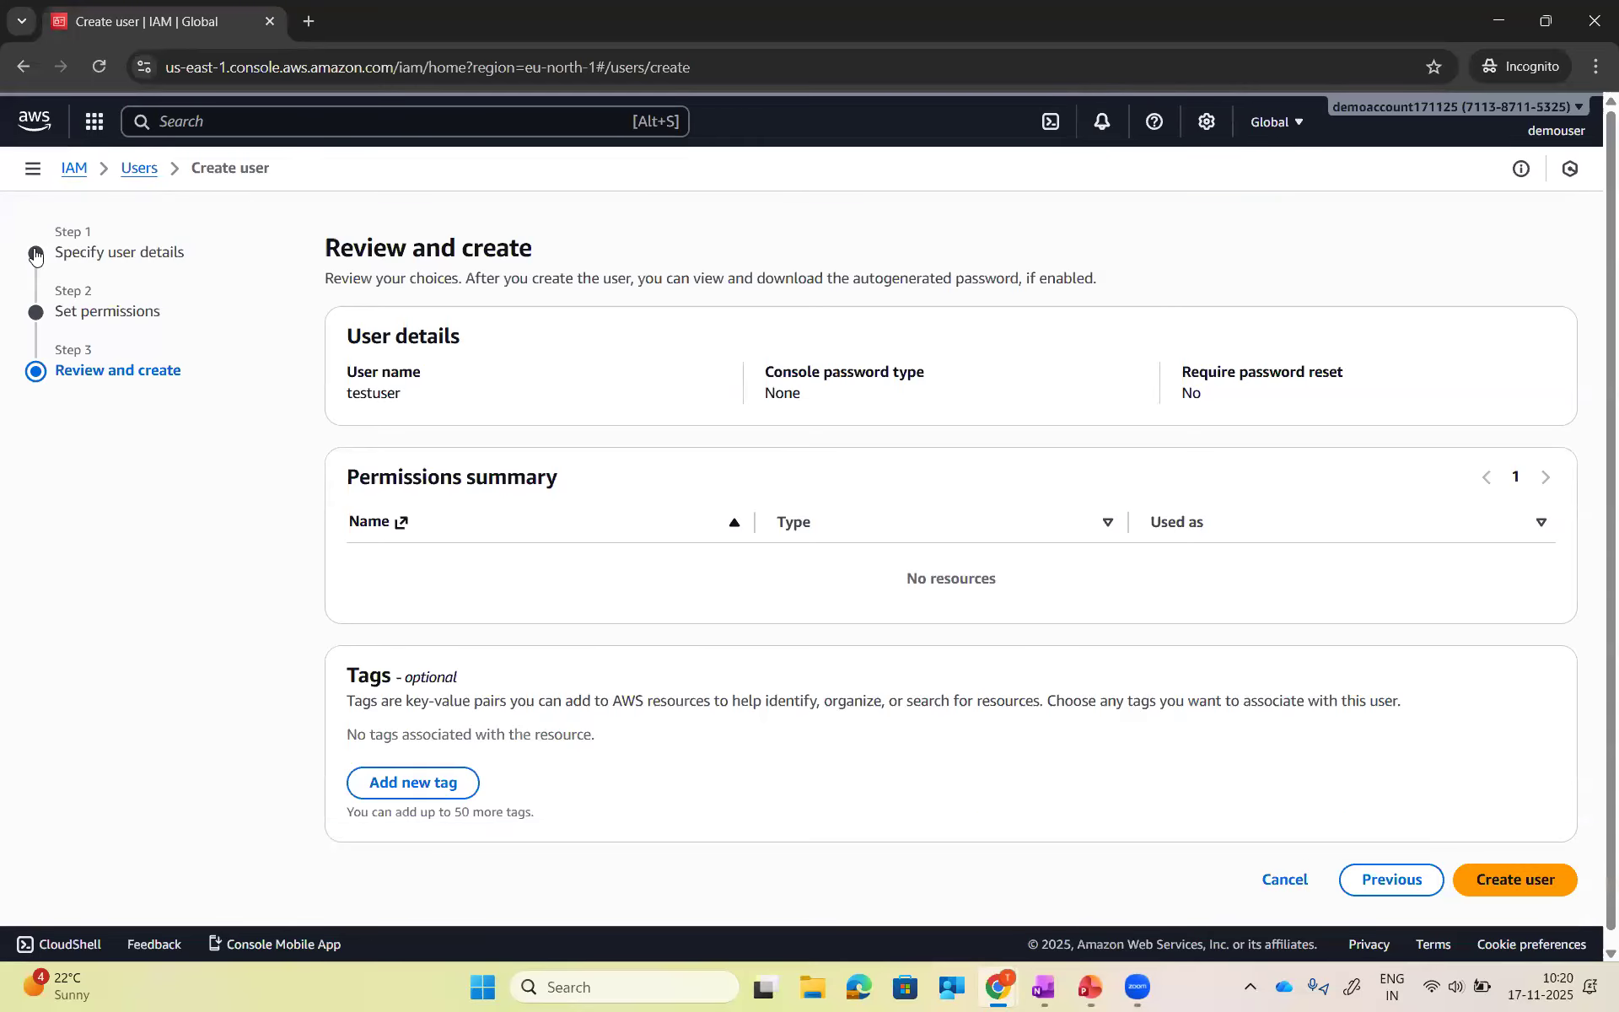
{"action": "left_click", "coordinate": [143, 172]}
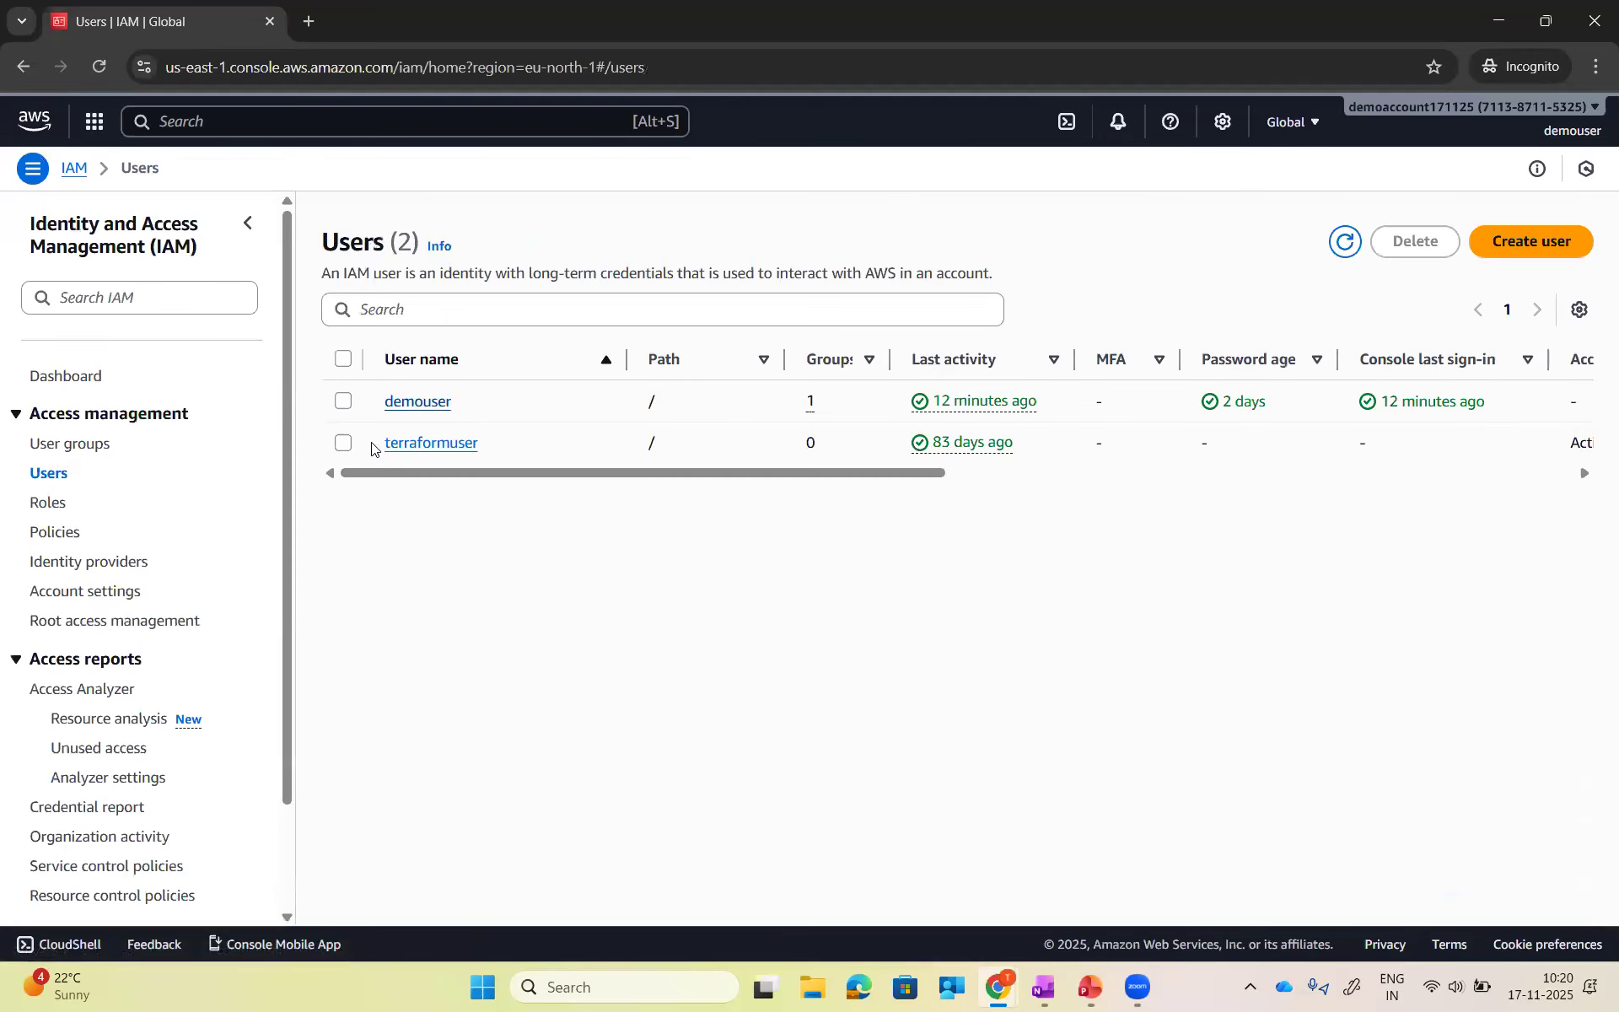
{"action": "left_click", "coordinate": [343, 442]}
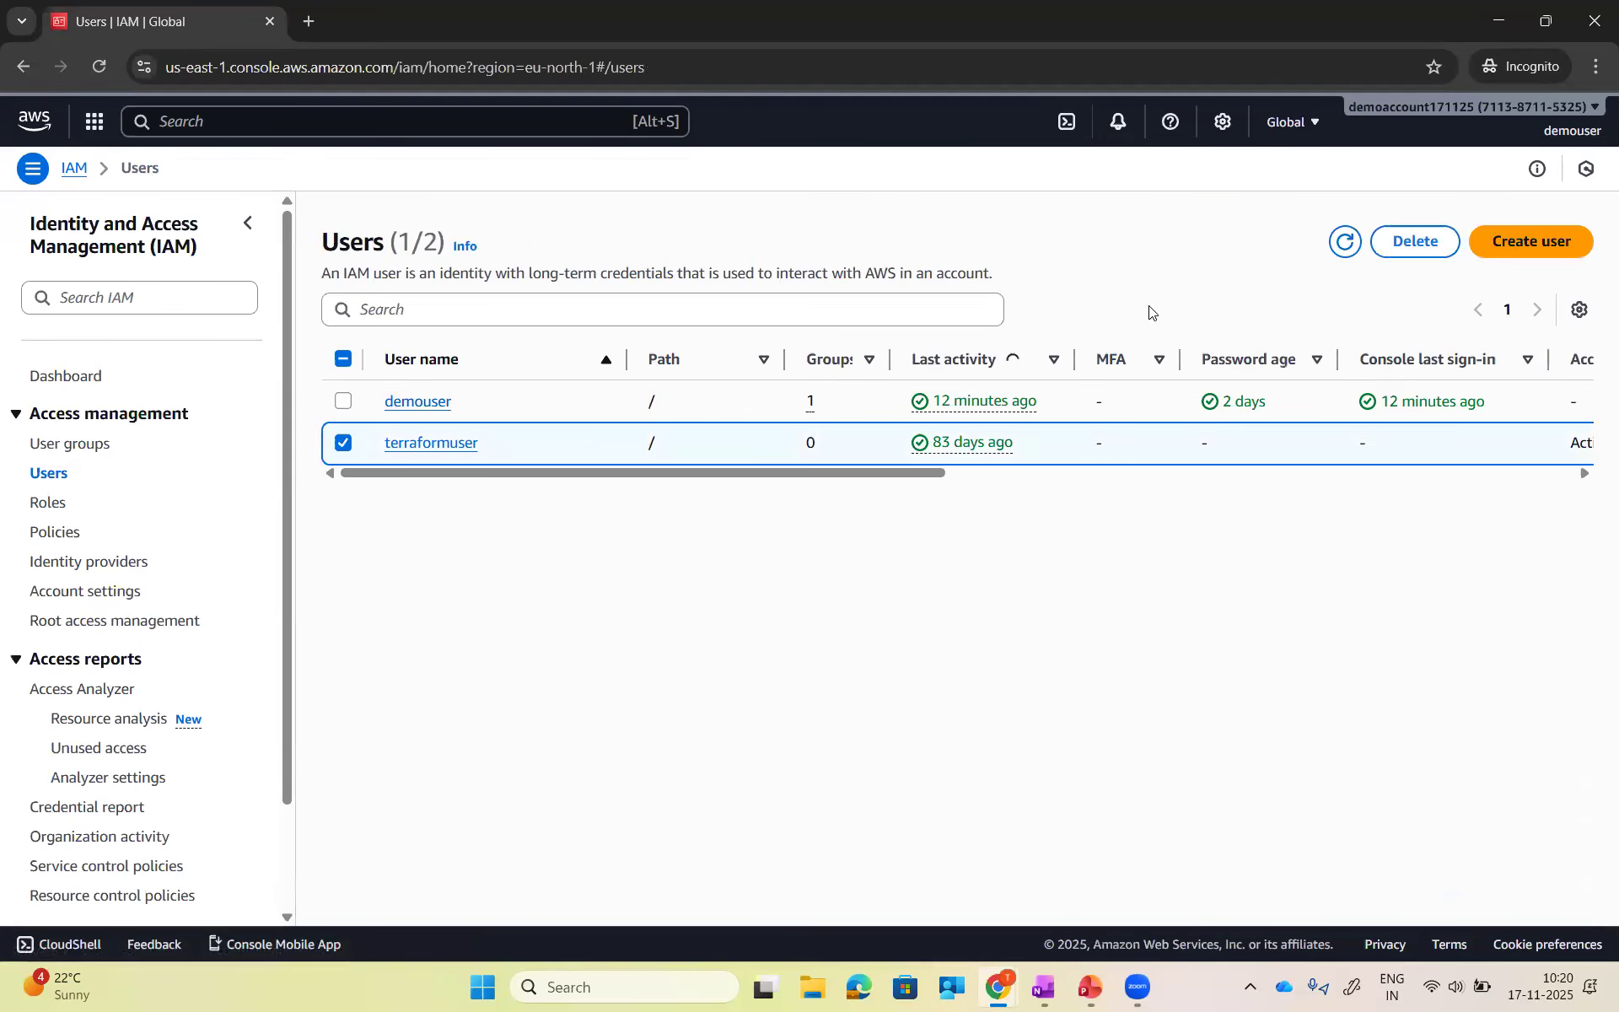
{"action": "left_click", "coordinate": [1402, 253]}
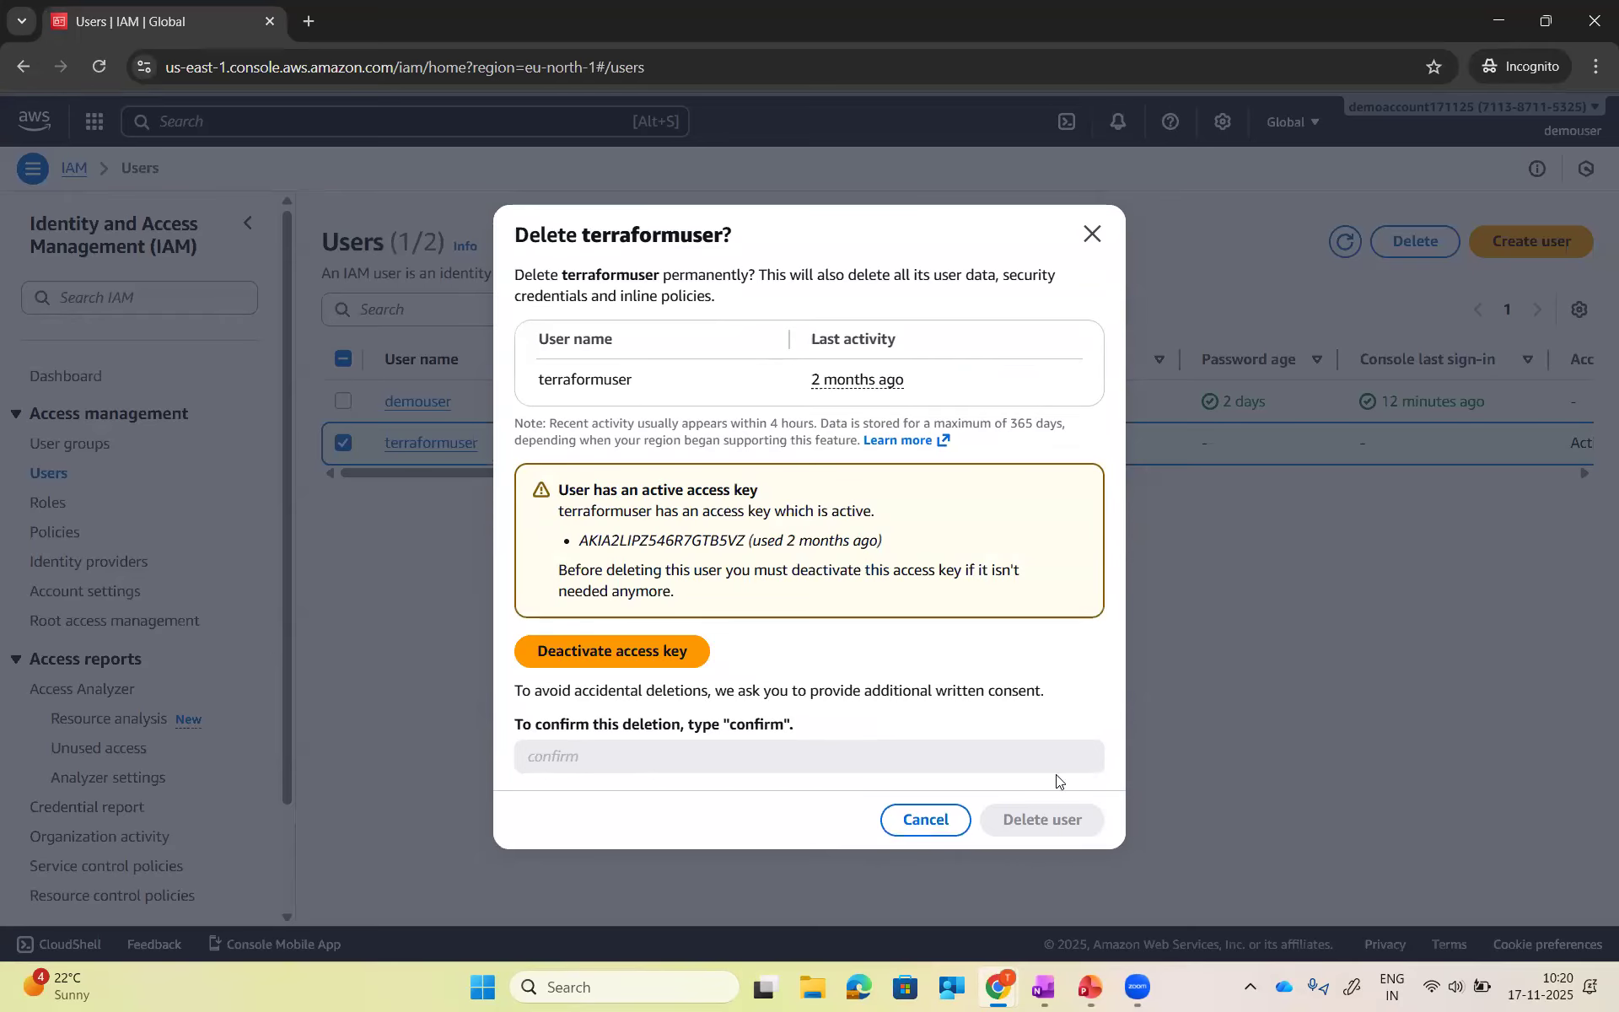
{"action": "left_click", "coordinate": [943, 822]}
{"action": "left_click", "coordinate": [343, 443]}
{"action": "left_click", "coordinate": [343, 401]}
{"action": "left_click", "coordinate": [1392, 244]}
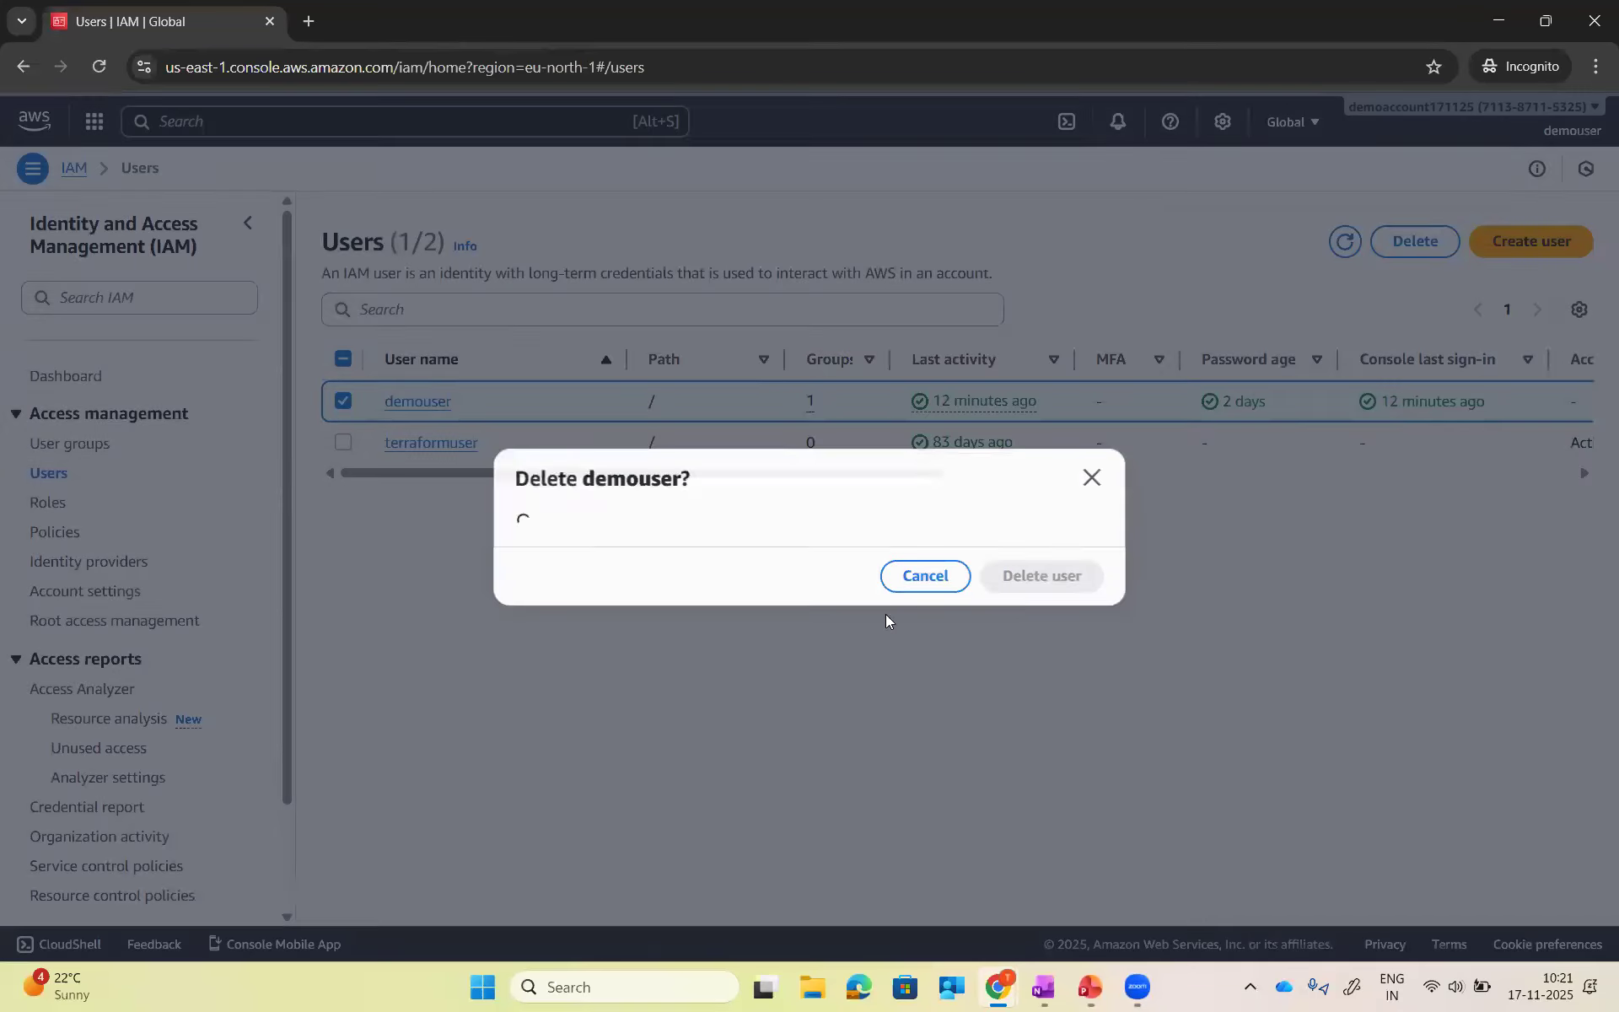
{"action": "left_click", "coordinate": [574, 643]}
{"action": "type", "text": "c"}
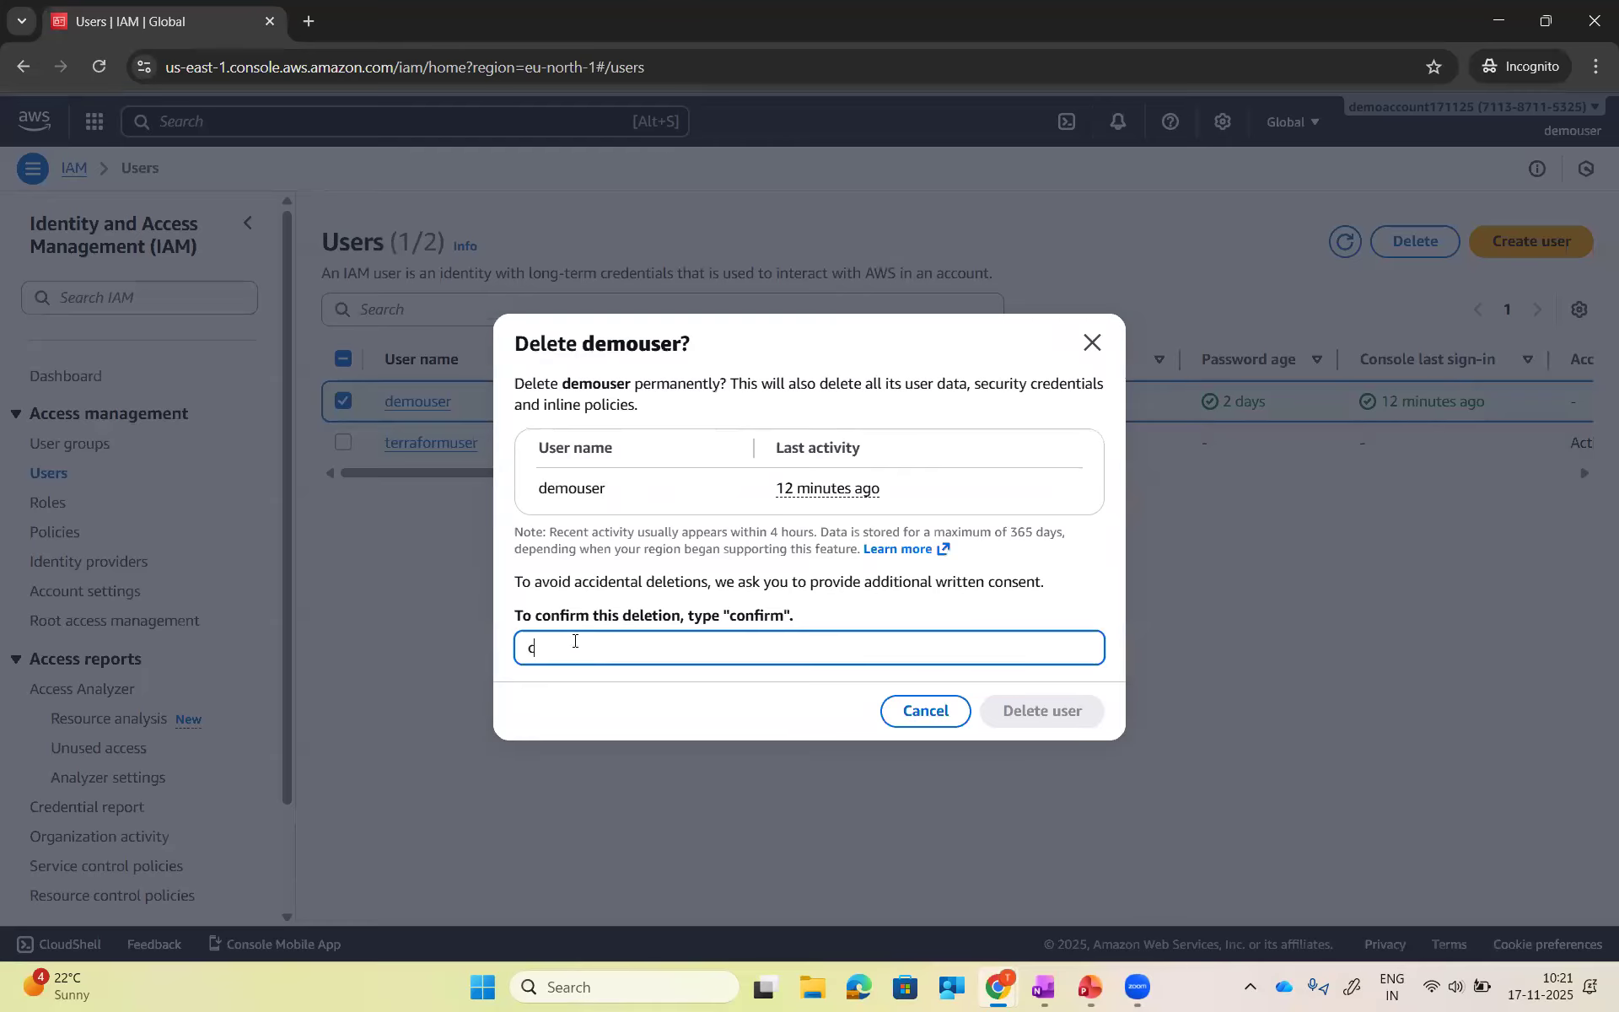
{"action": "type", "text": "onfirm"}
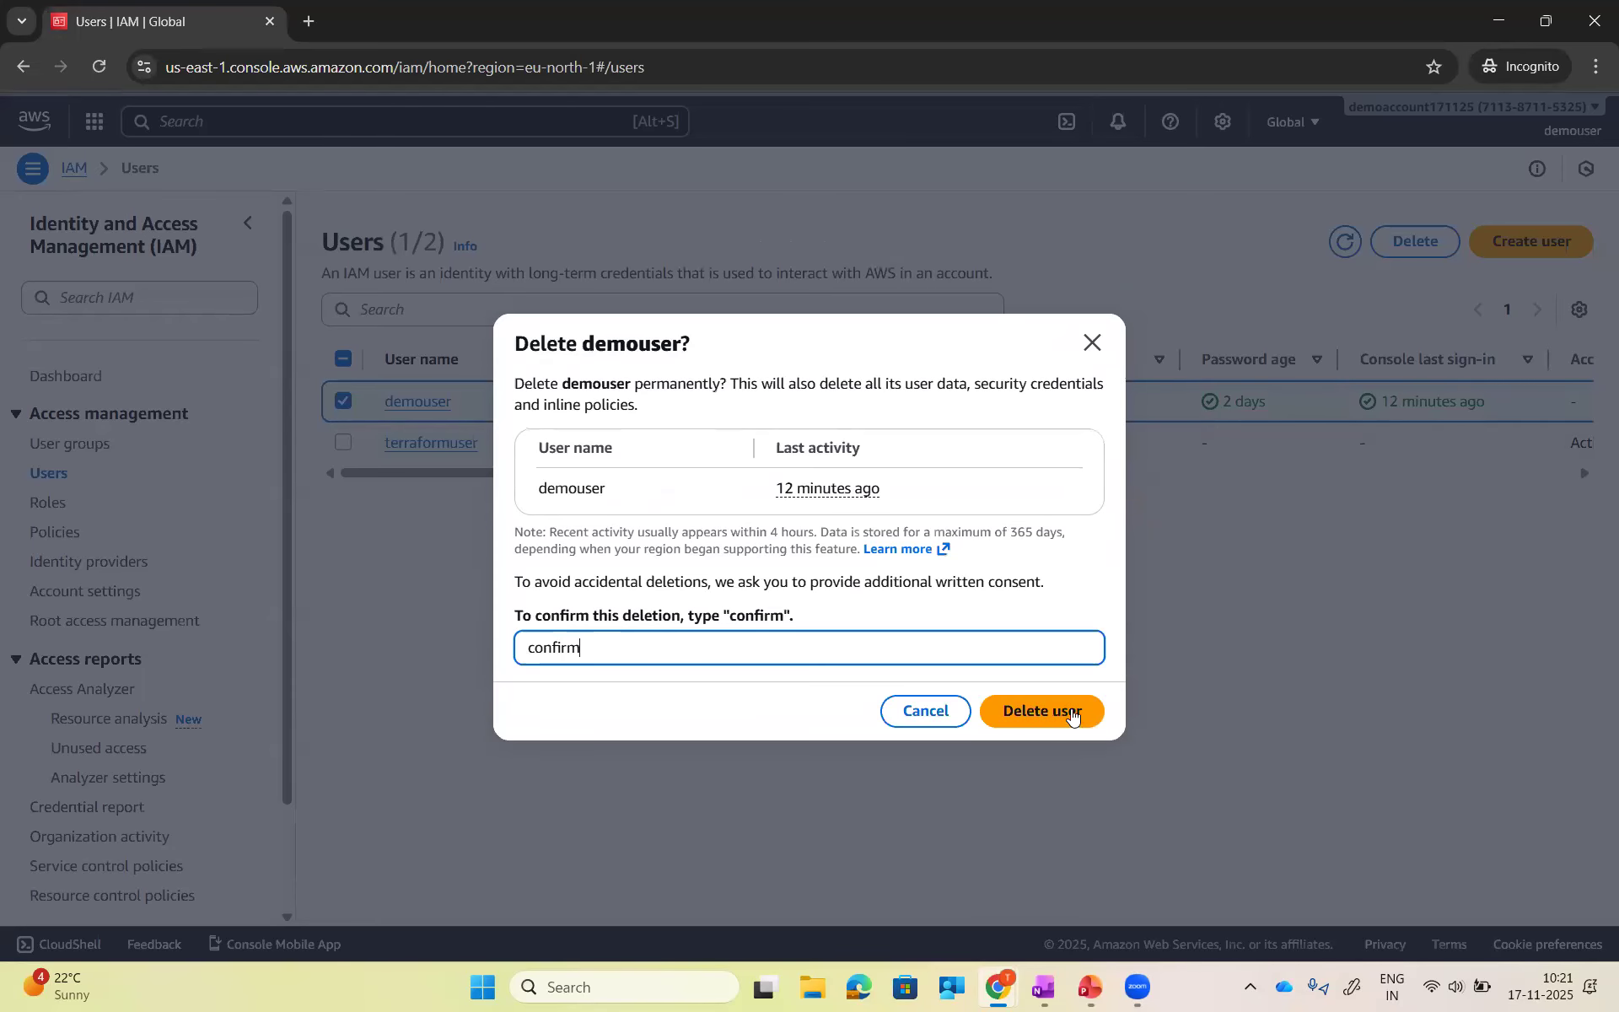
{"action": "left_click", "coordinate": [1071, 715]}
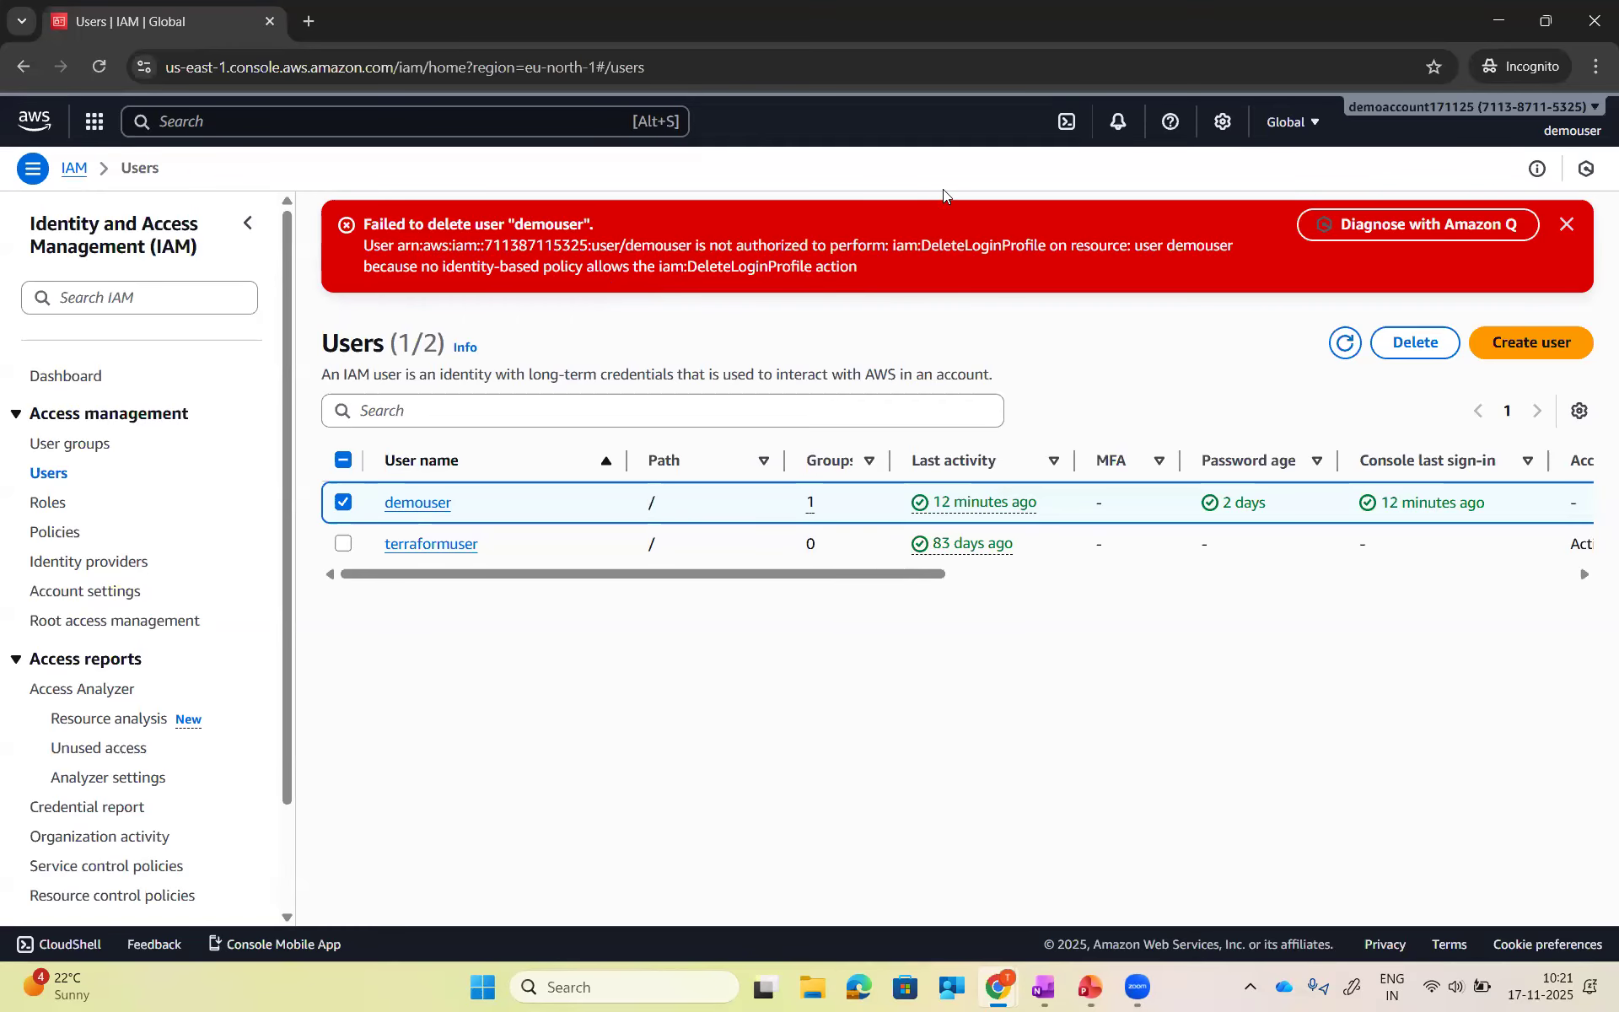
- Dismiss the failed-deletion error, open demouser's details, then return to the administrator's window
{"action": "left_click", "coordinate": [1566, 224]}
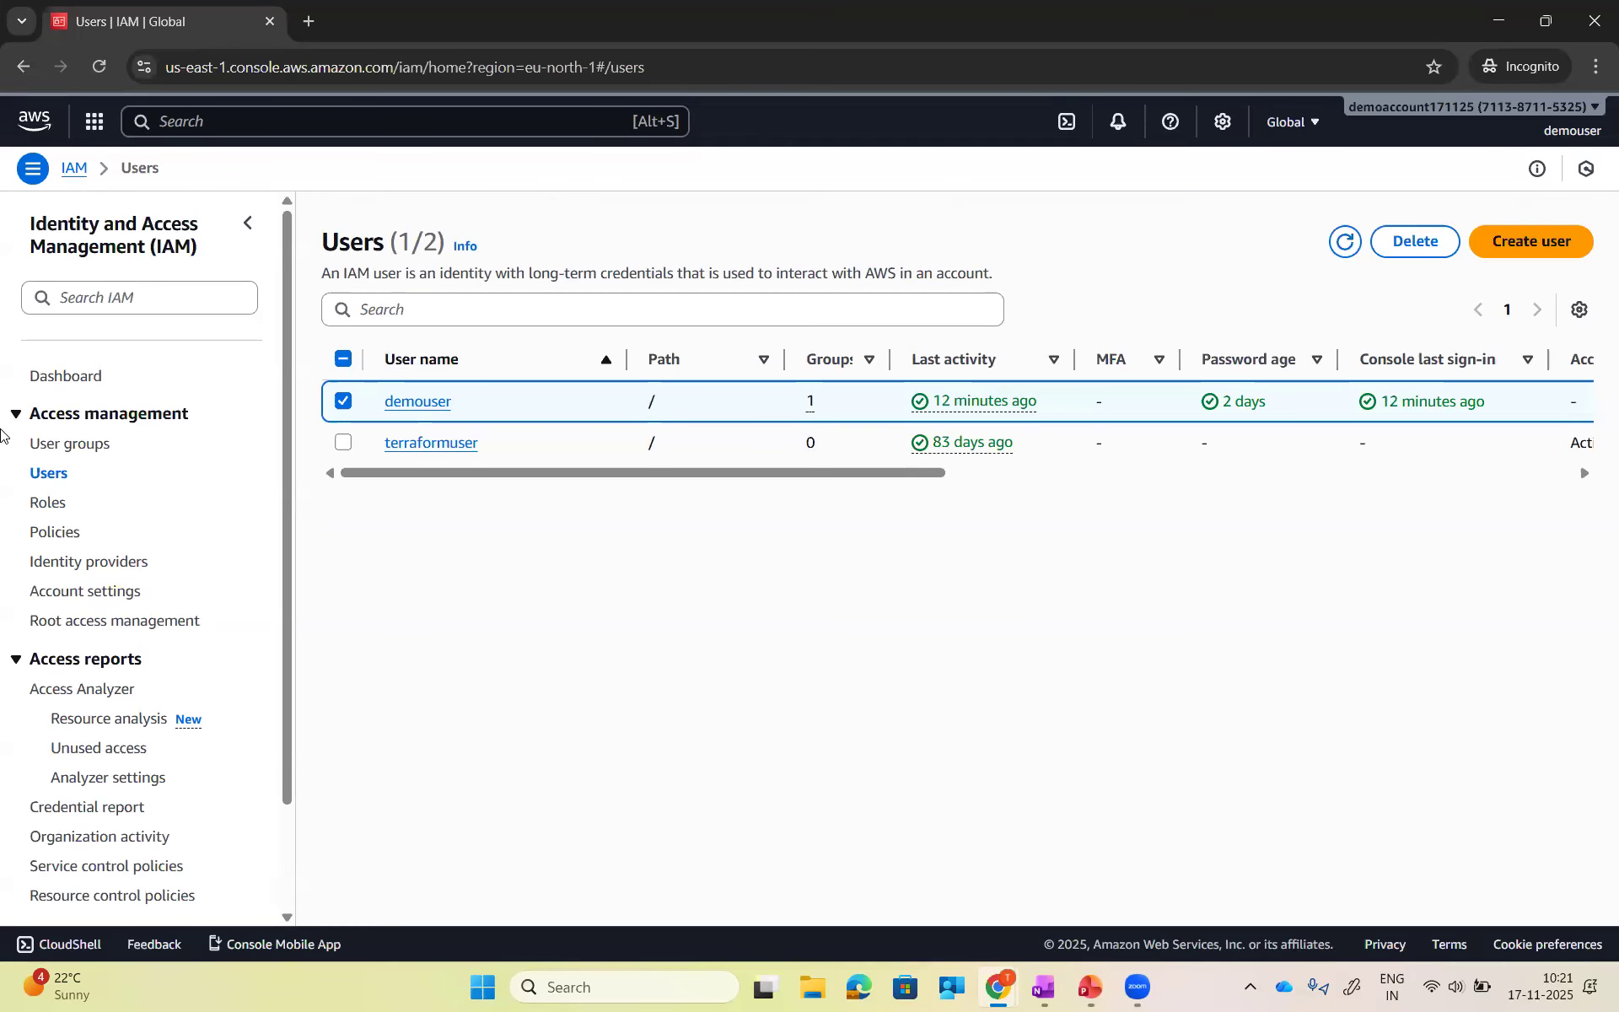
{"action": "left_click", "coordinate": [420, 403]}
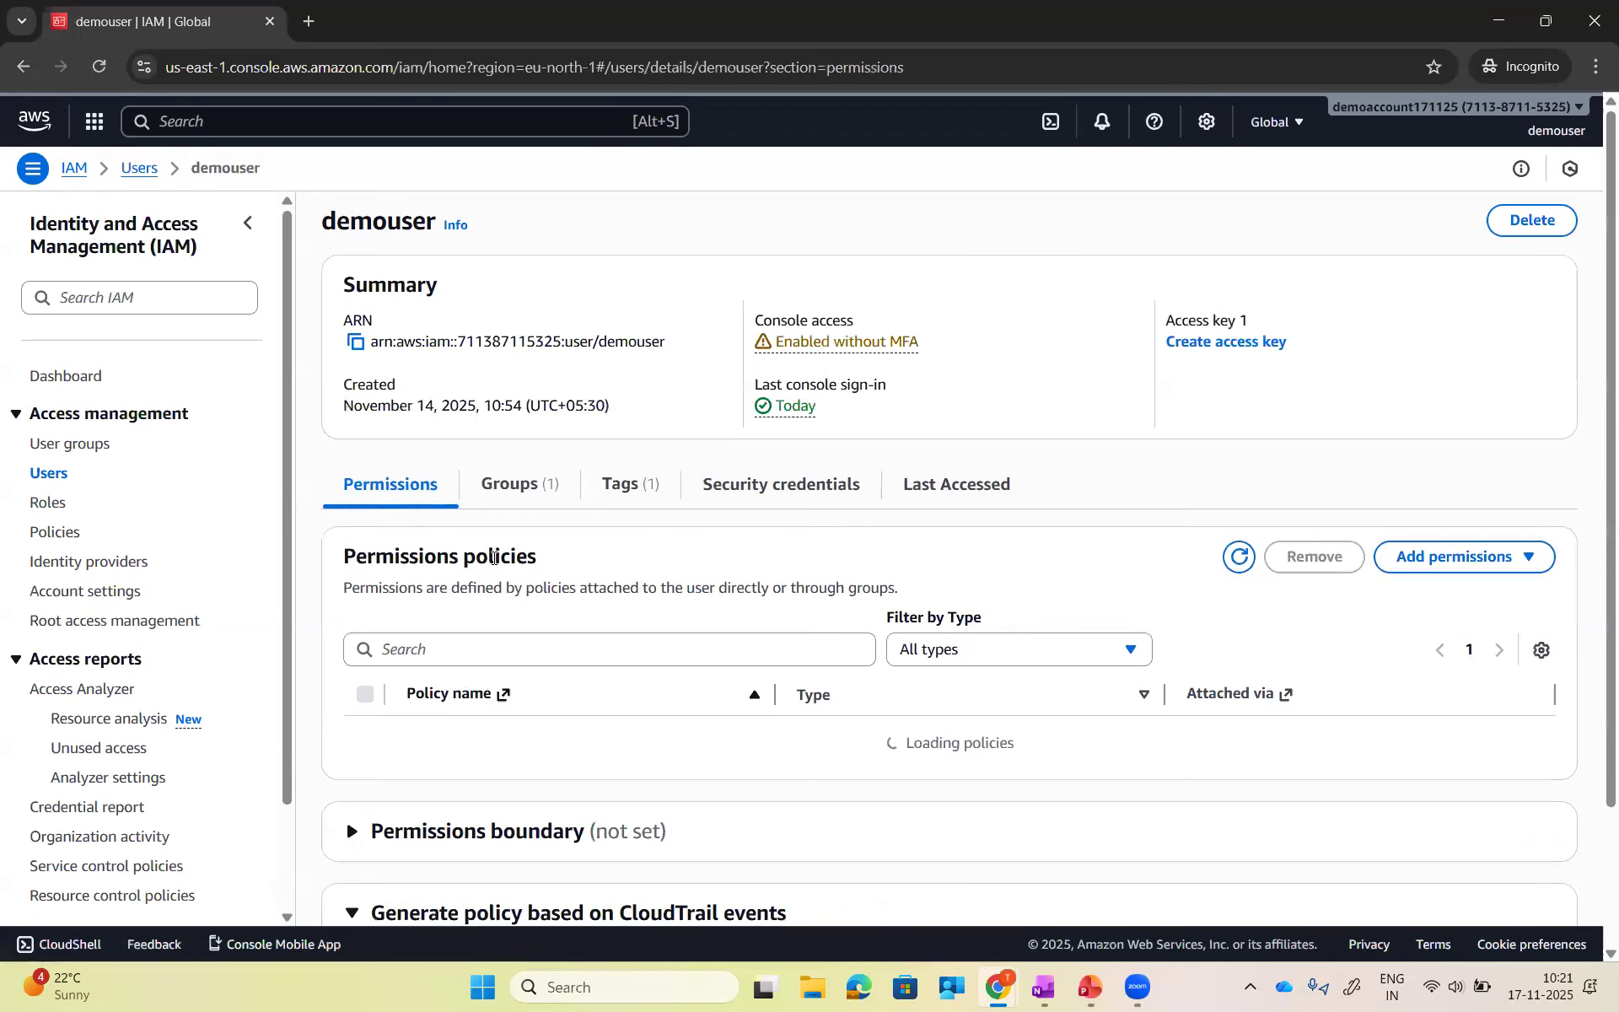
{"action": "scroll", "coordinate": [493, 565], "scroll_direction": "down", "scroll_amount": 3}
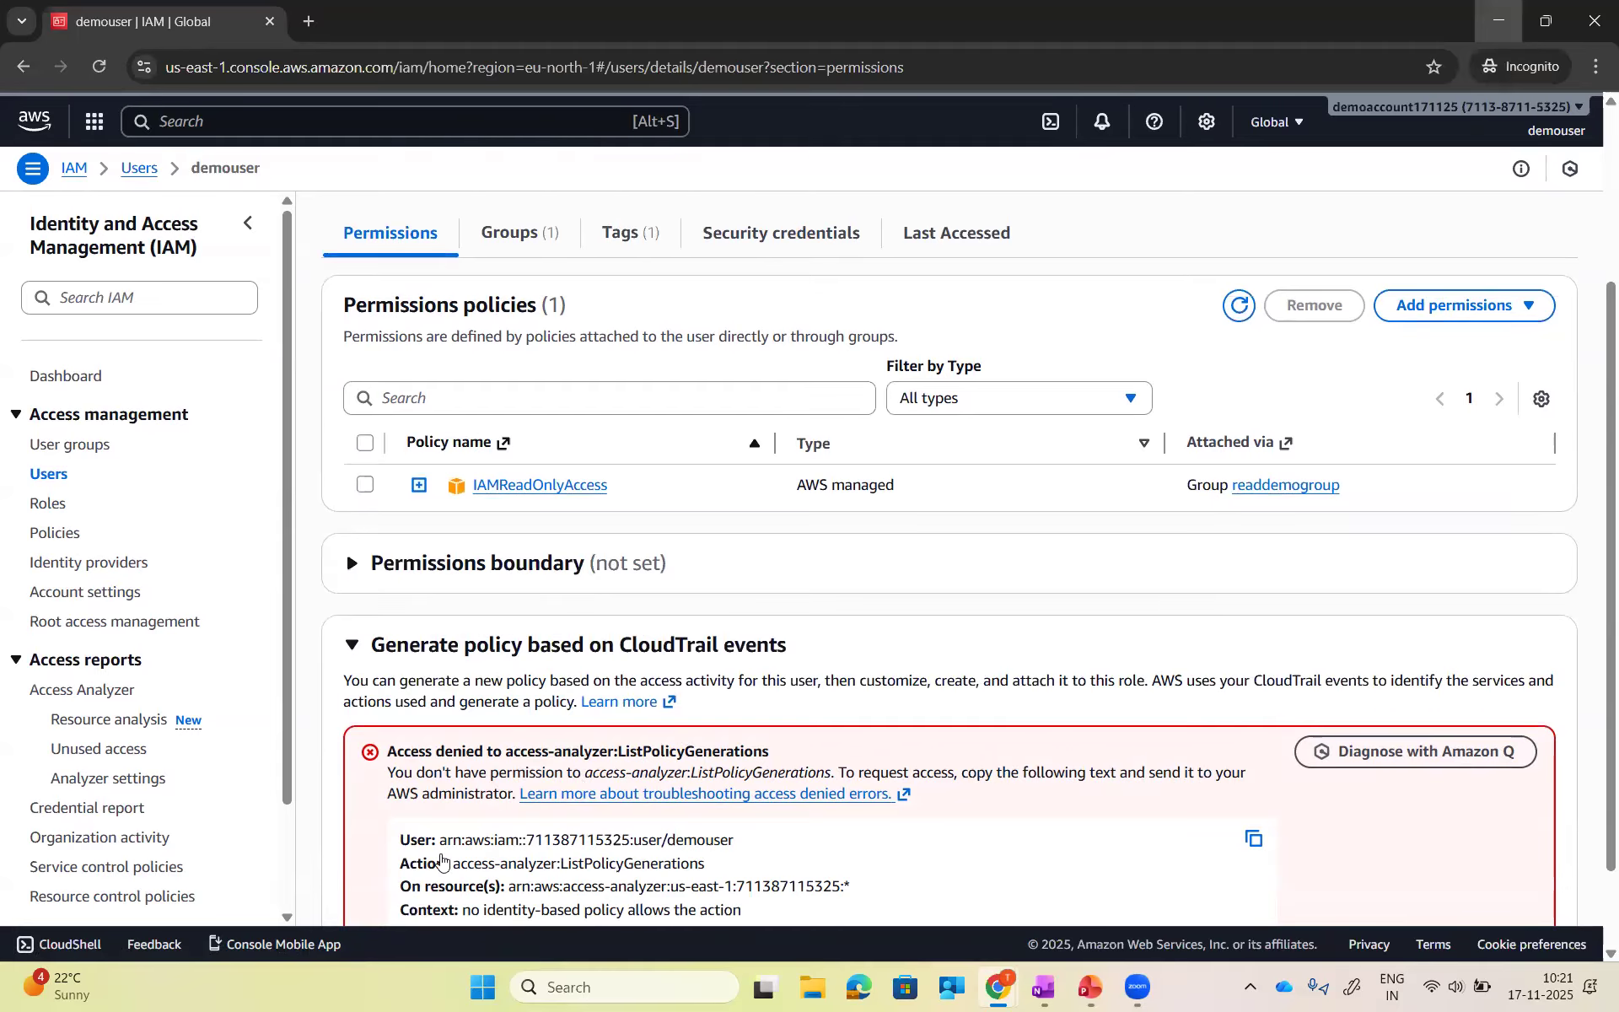
{"action": "key", "text": "alt+Tab"}
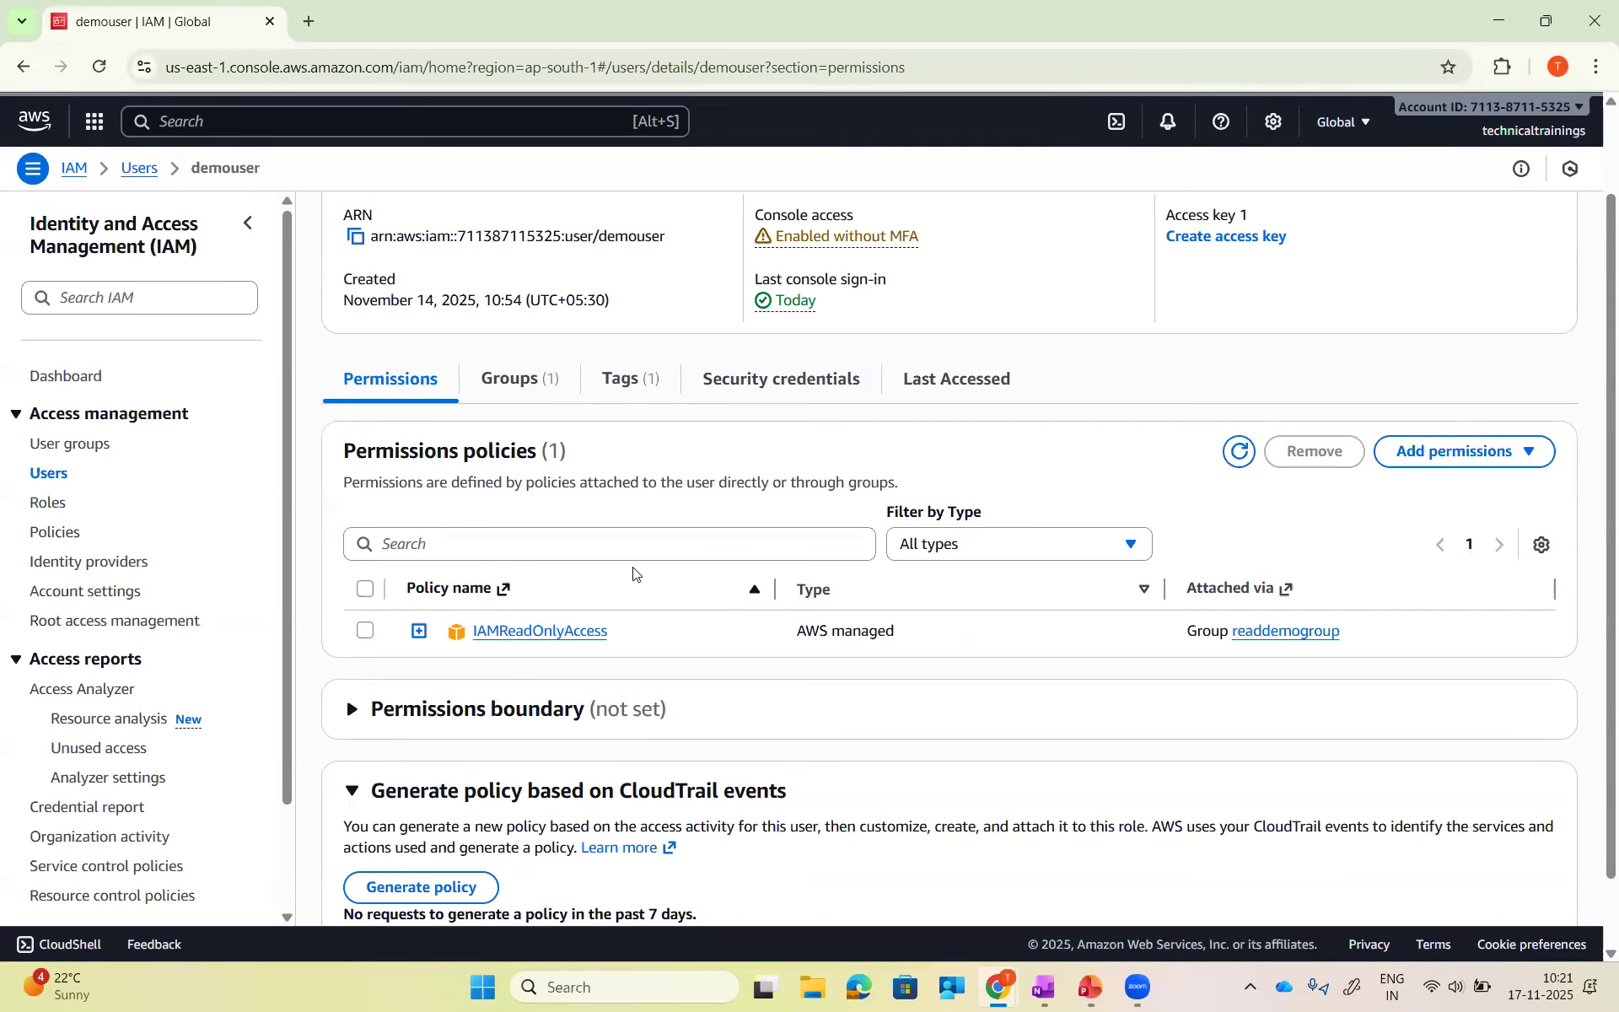
- Open demouser from the Users list and follow its readdemogroup group link
{"action": "left_click", "coordinate": [44, 474]}
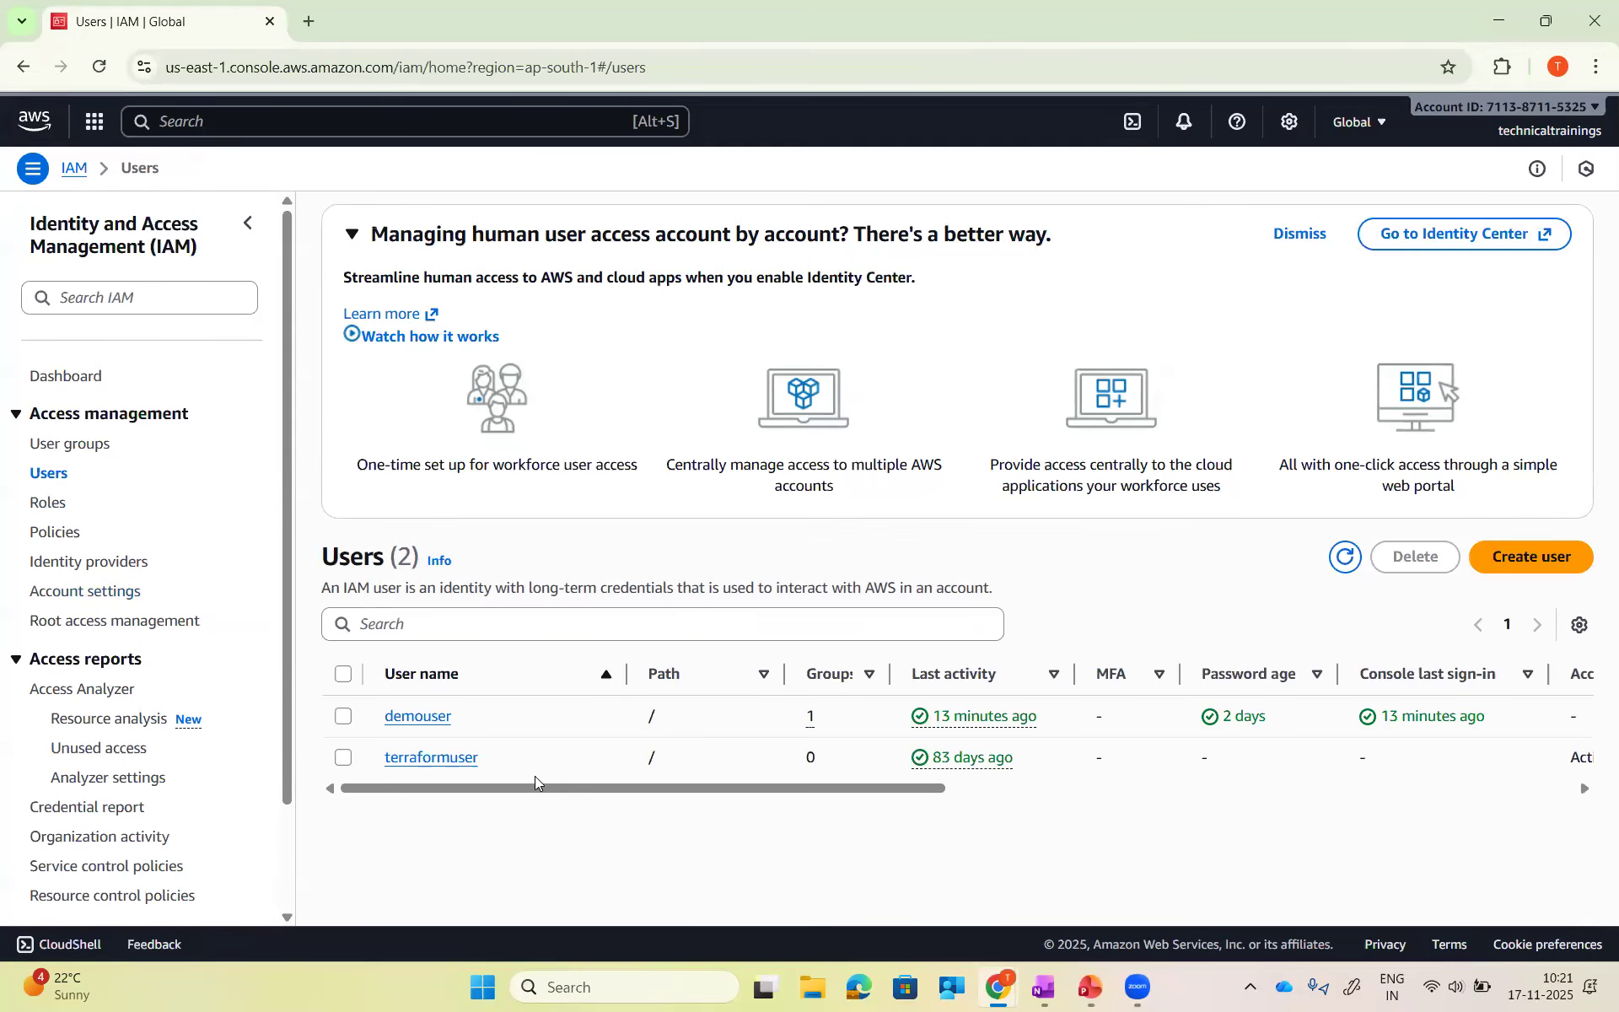
{"action": "left_click", "coordinate": [442, 717]}
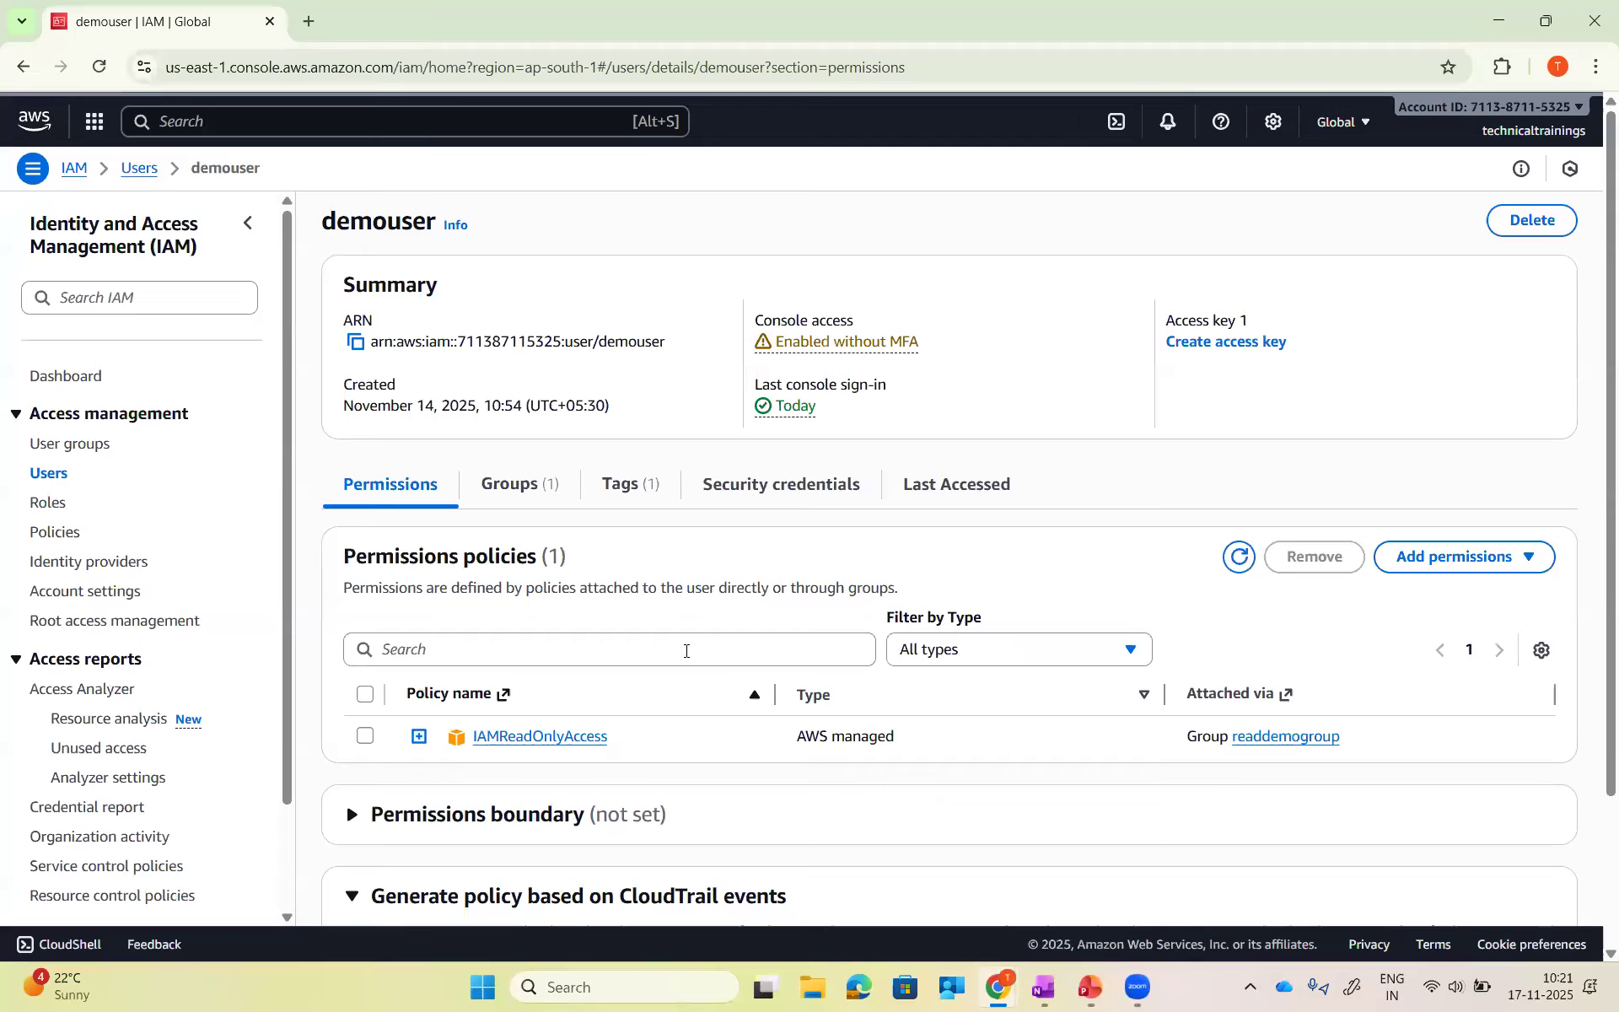
{"action": "scroll", "coordinate": [733, 672], "scroll_direction": "down", "scroll_amount": 1}
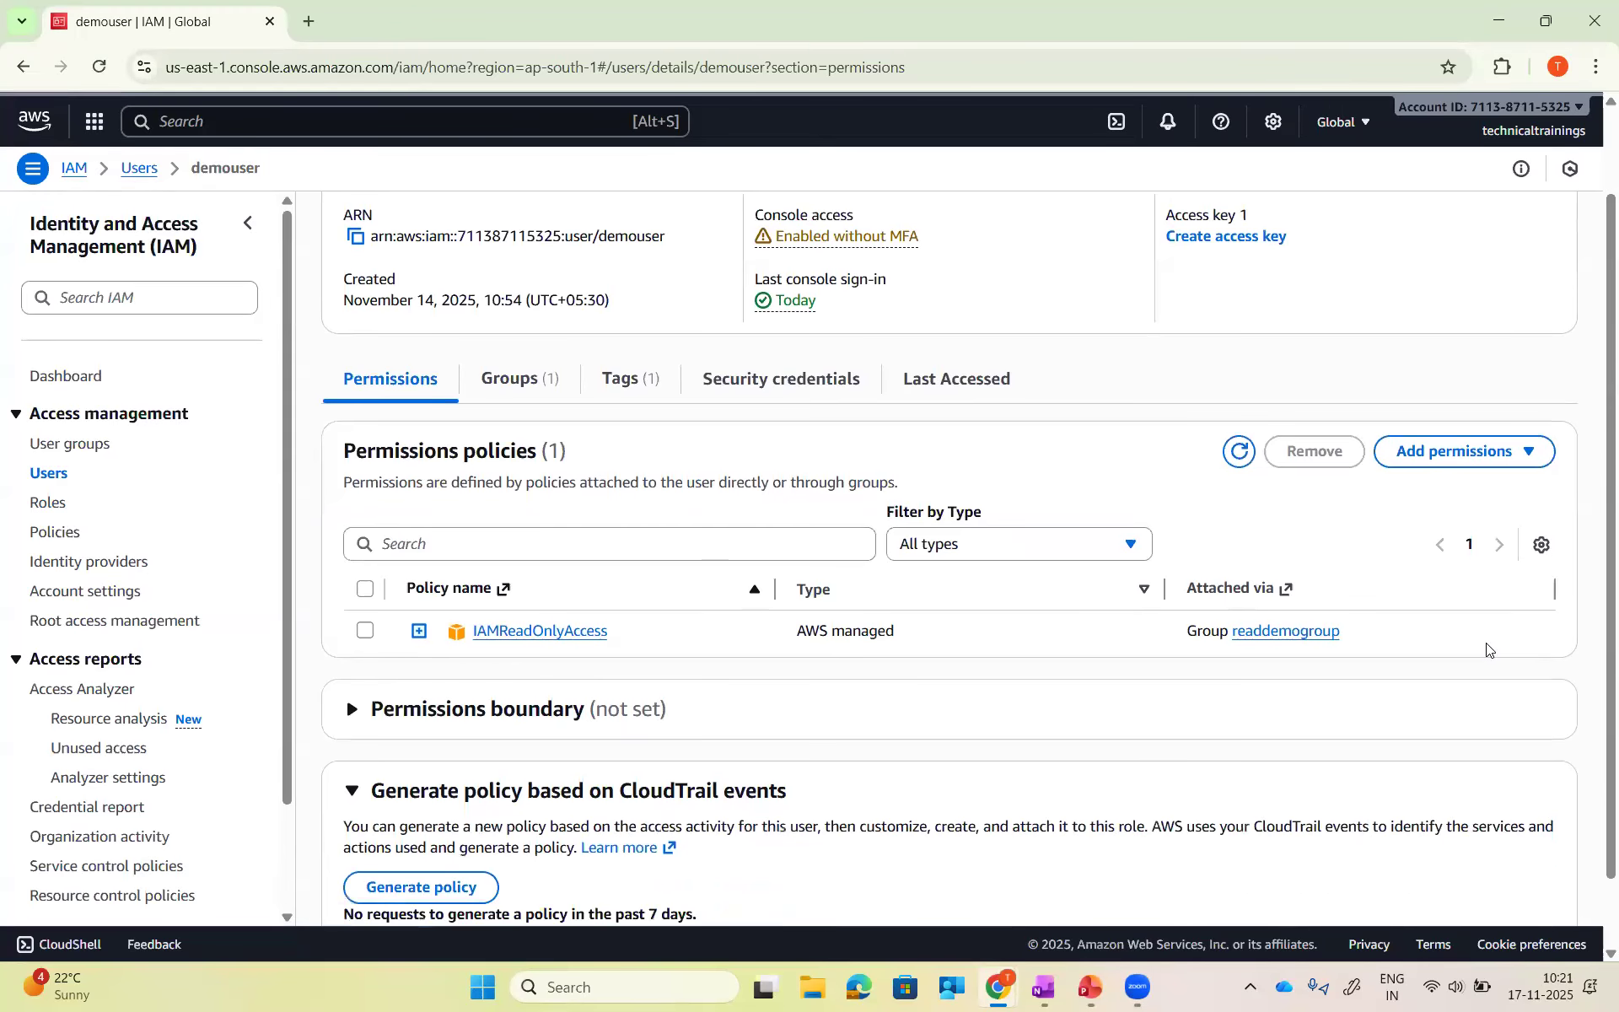
{"action": "left_click_drag", "start_coordinate": [1174, 638], "coordinate": [1341, 637]}
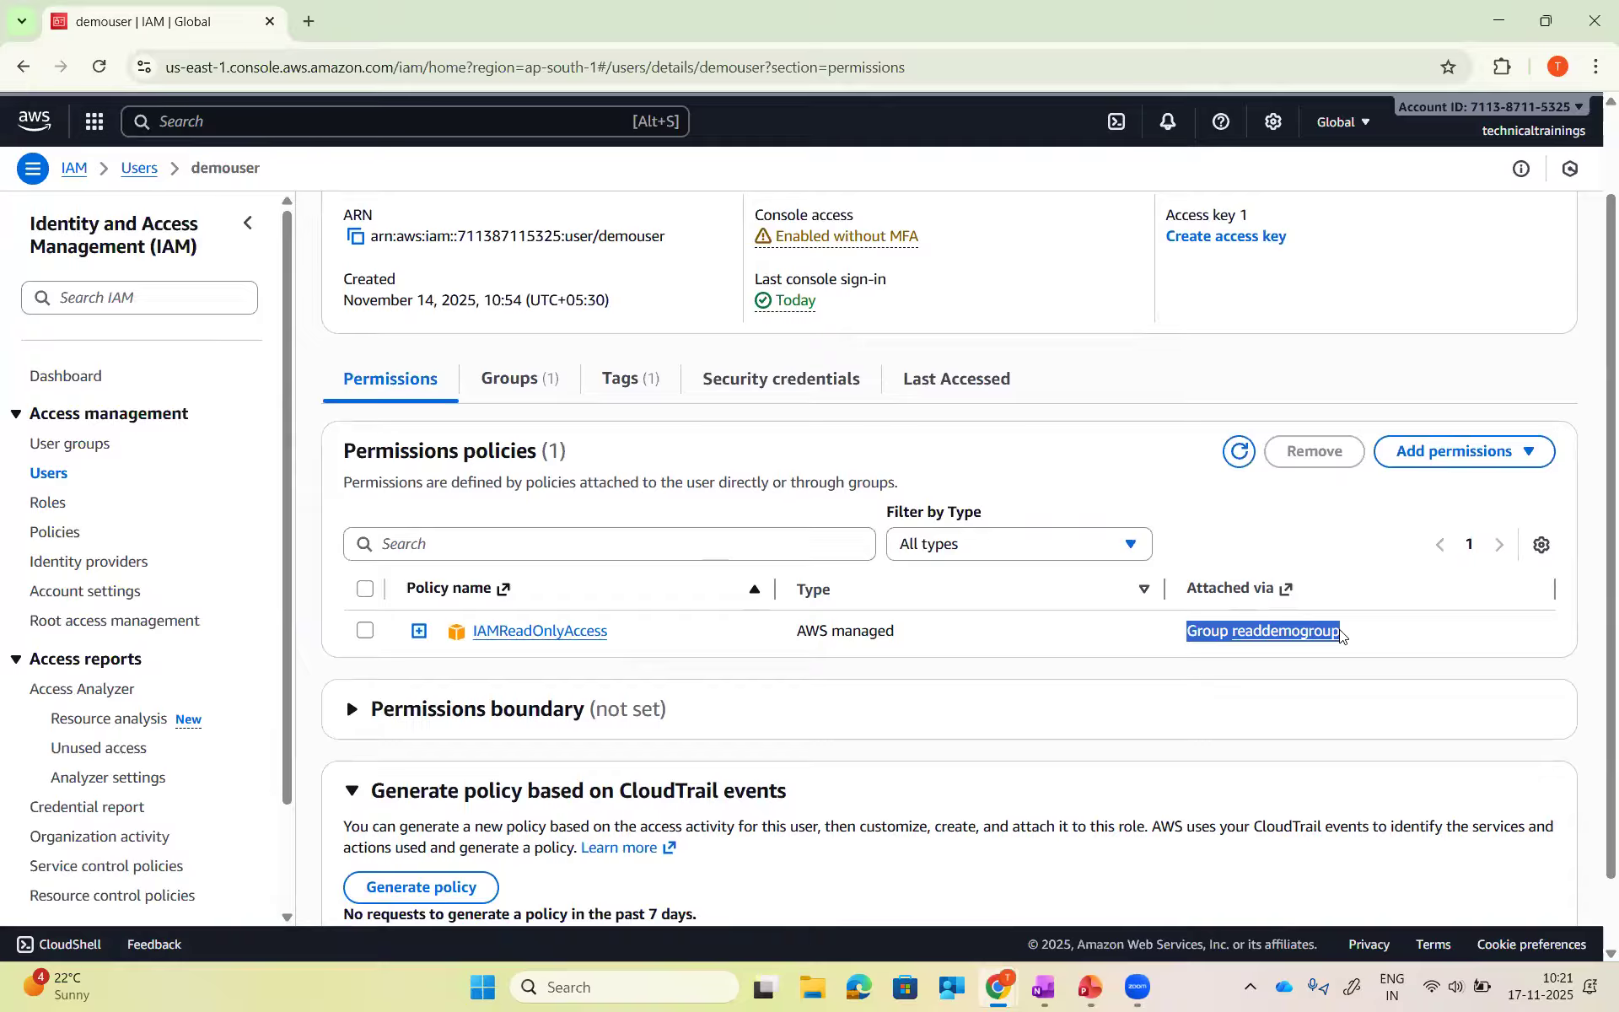
{"action": "left_click", "coordinate": [1290, 634]}
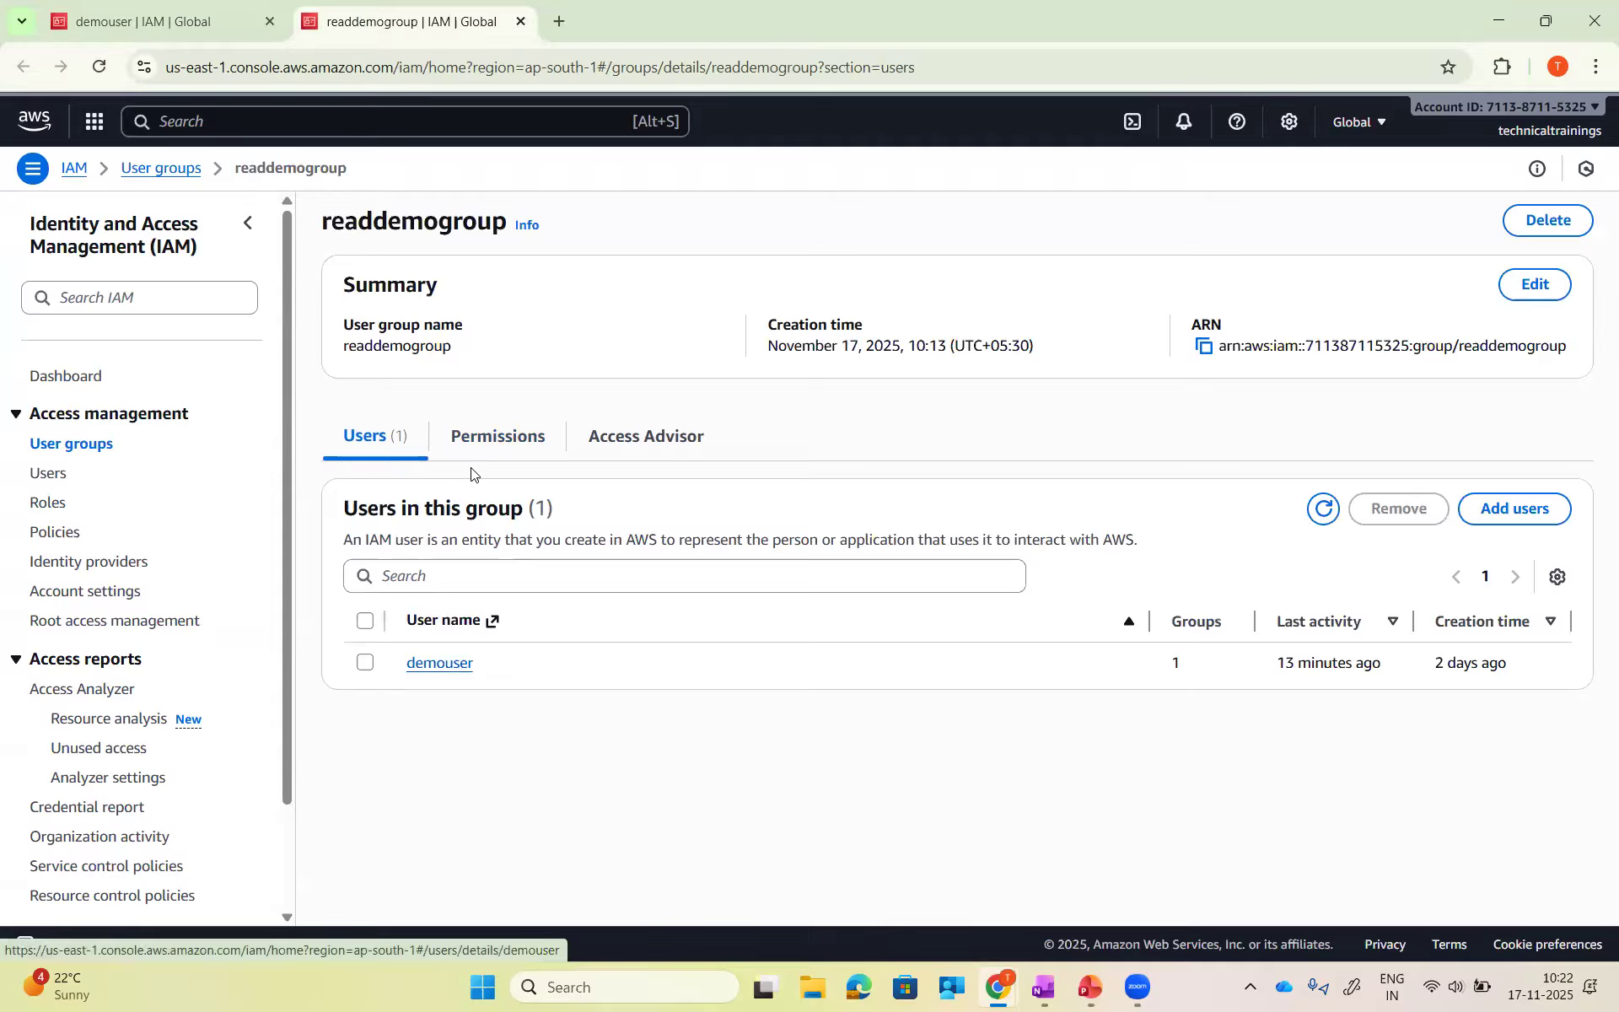
- Show readdemogroup's Permissions and expand IAMReadOnlyAccess to read its JSON statement
{"action": "left_click", "coordinate": [500, 449]}
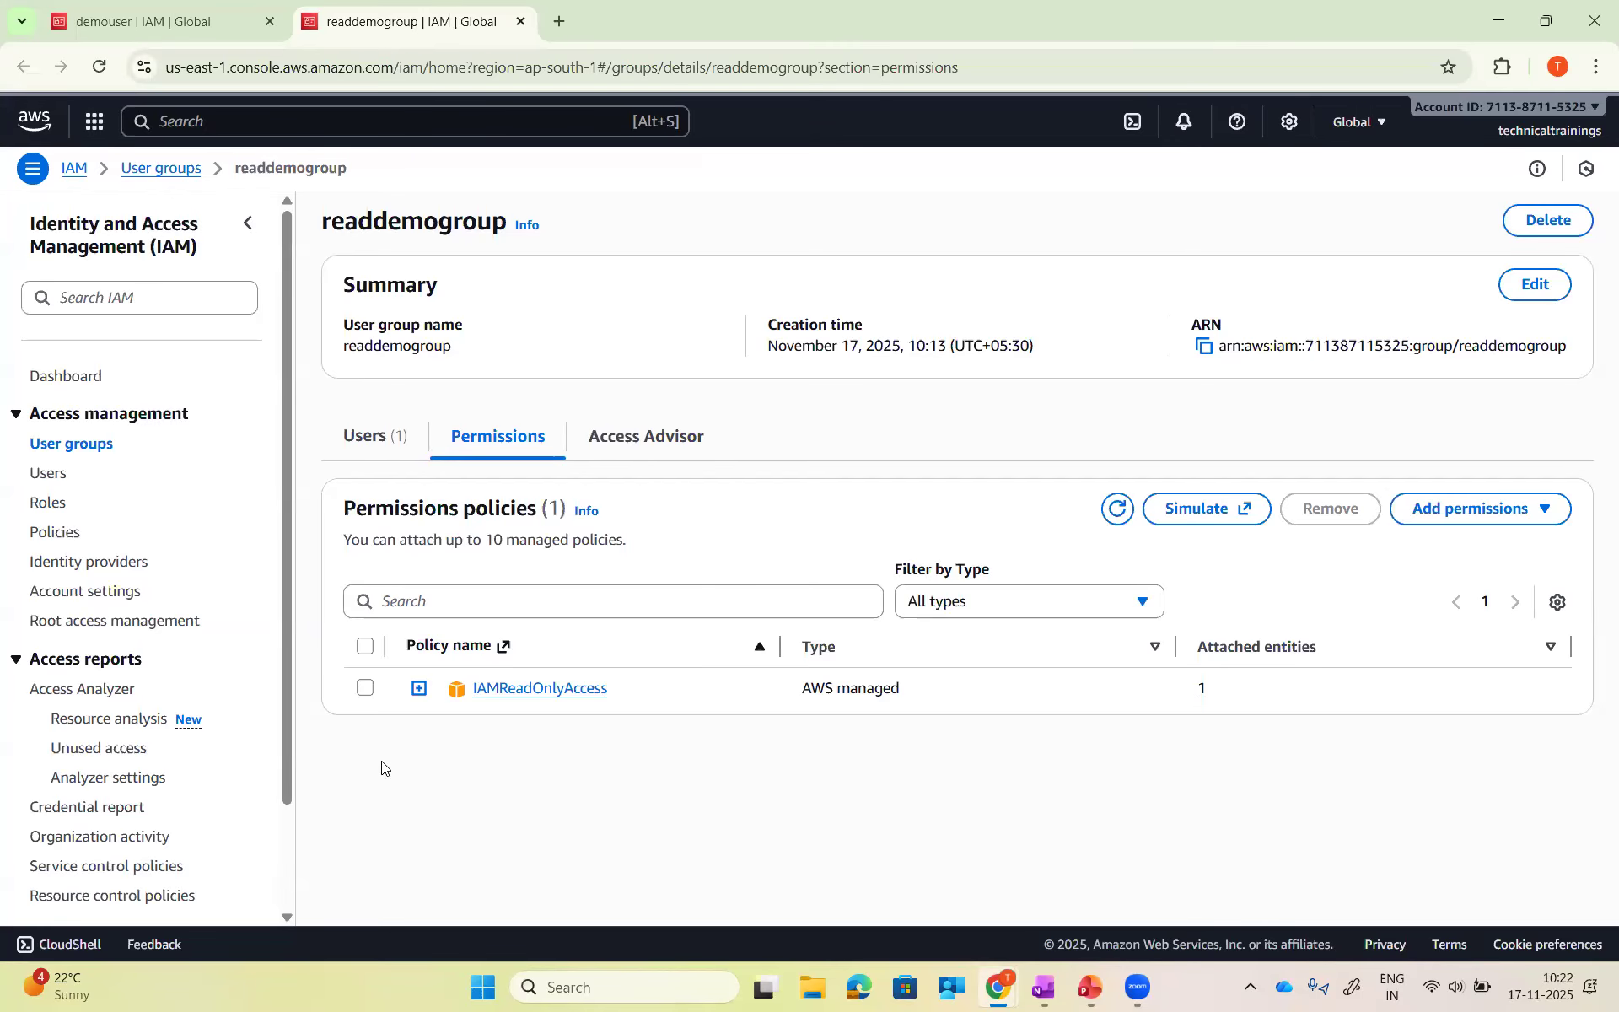
{"action": "left_click", "coordinate": [419, 688]}
{"action": "scroll", "coordinate": [597, 591], "scroll_direction": "down", "scroll_amount": 2}
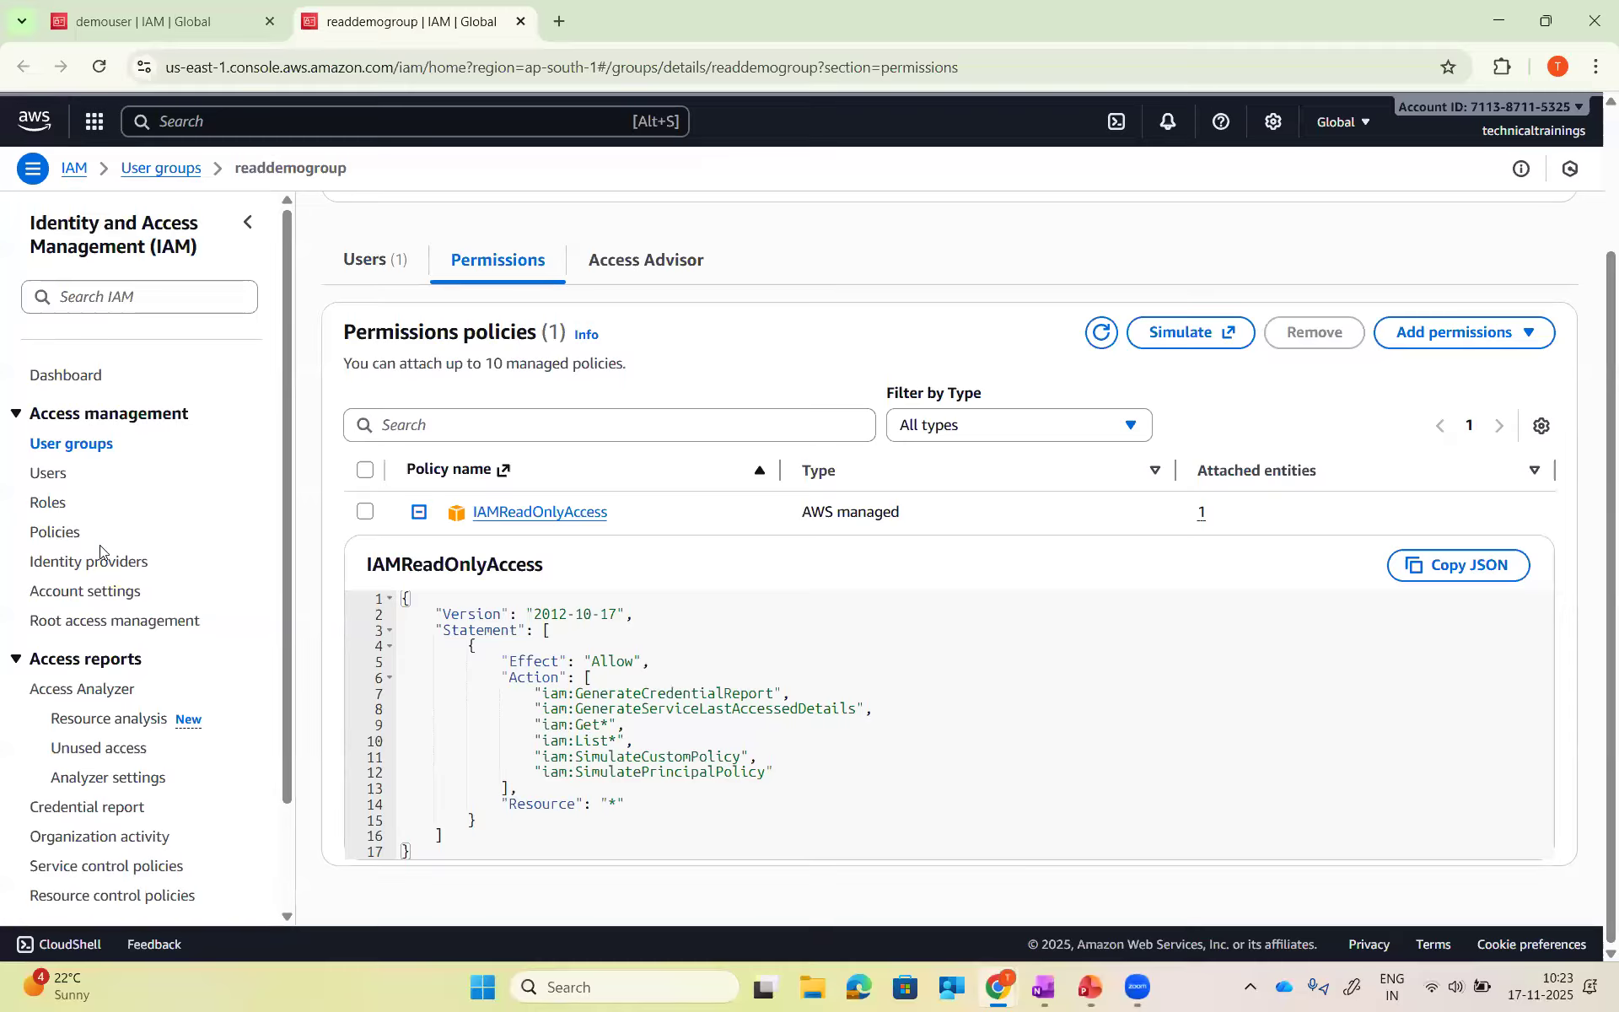
- Open the Policies page and scroll through the 1411 listed policies
{"action": "left_click", "coordinate": [47, 535]}
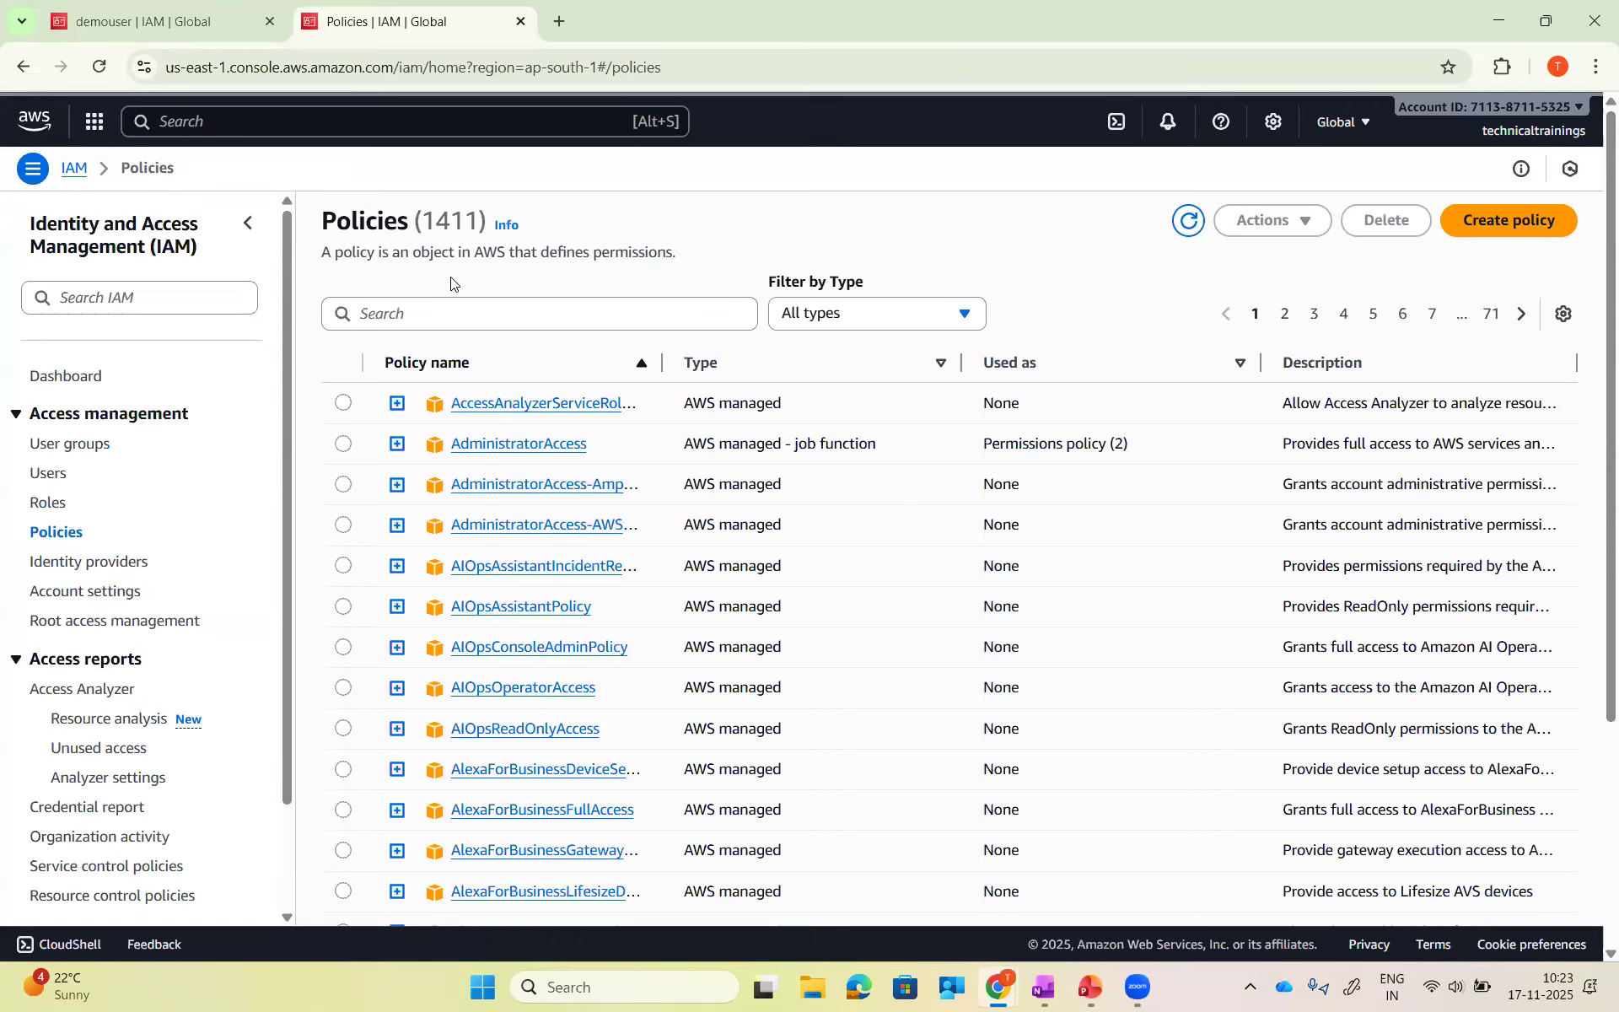
{"action": "scroll", "coordinate": [610, 318], "scroll_direction": "down", "scroll_amount": 4}
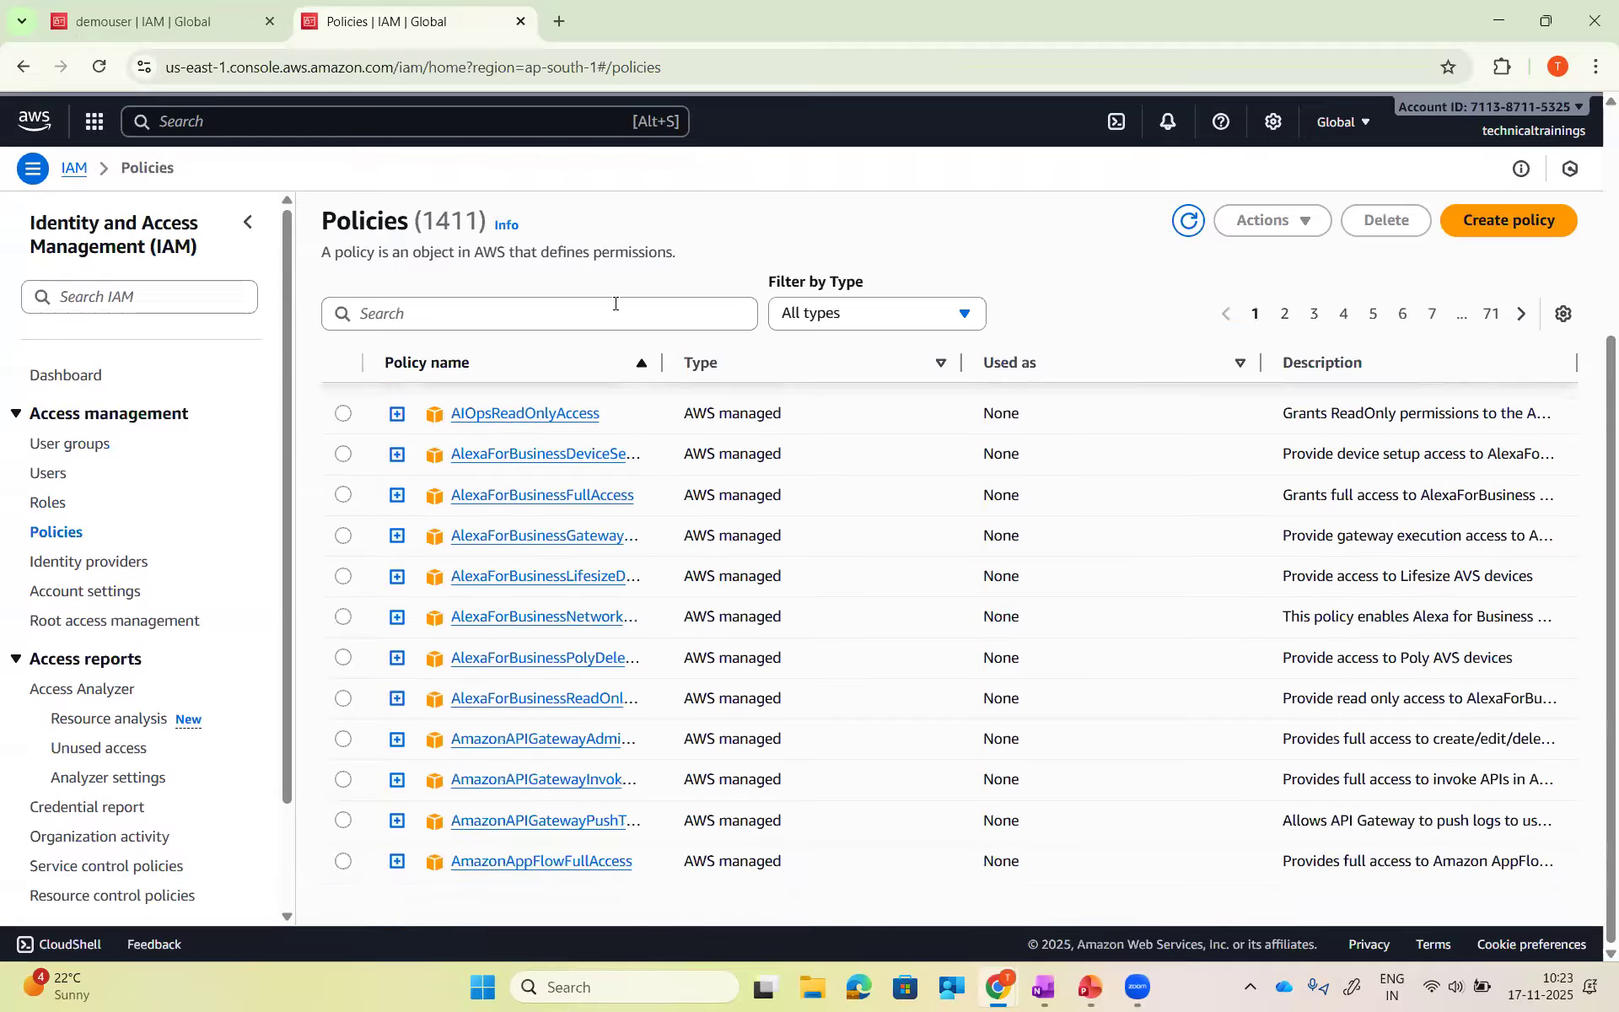
{"action": "scroll", "coordinate": [611, 318], "scroll_direction": "up", "scroll_amount": 4}
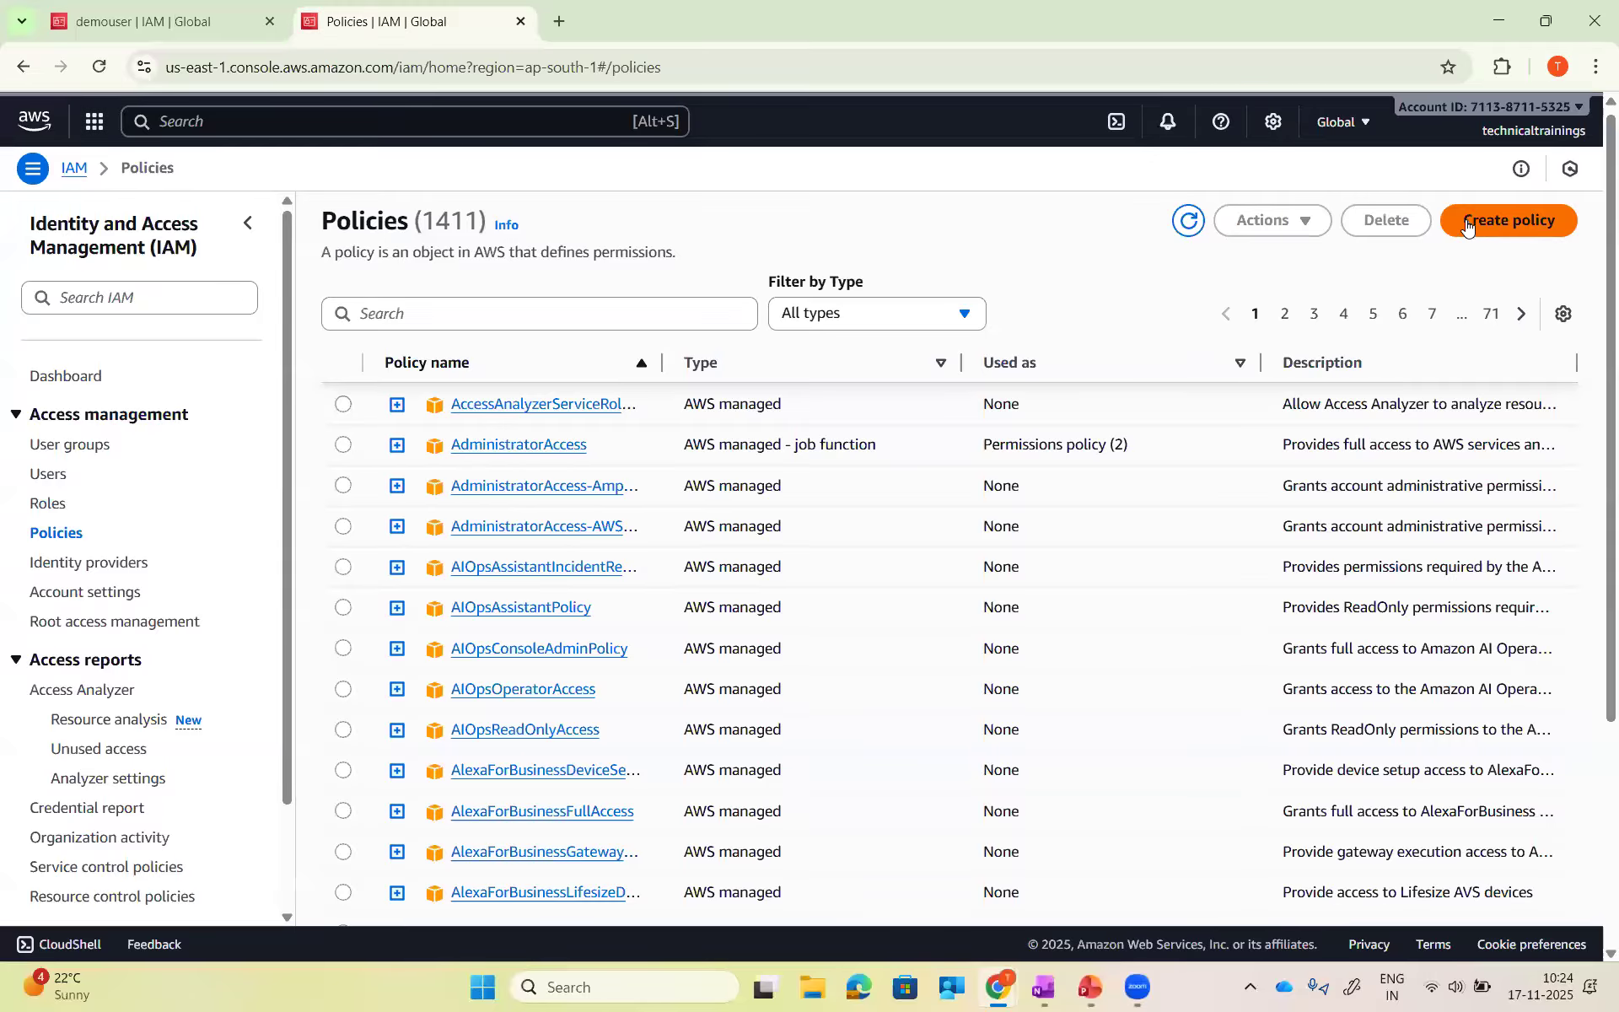
- Start a new policy and switch its Policy editor to JSON
{"action": "left_click", "coordinate": [1491, 226]}
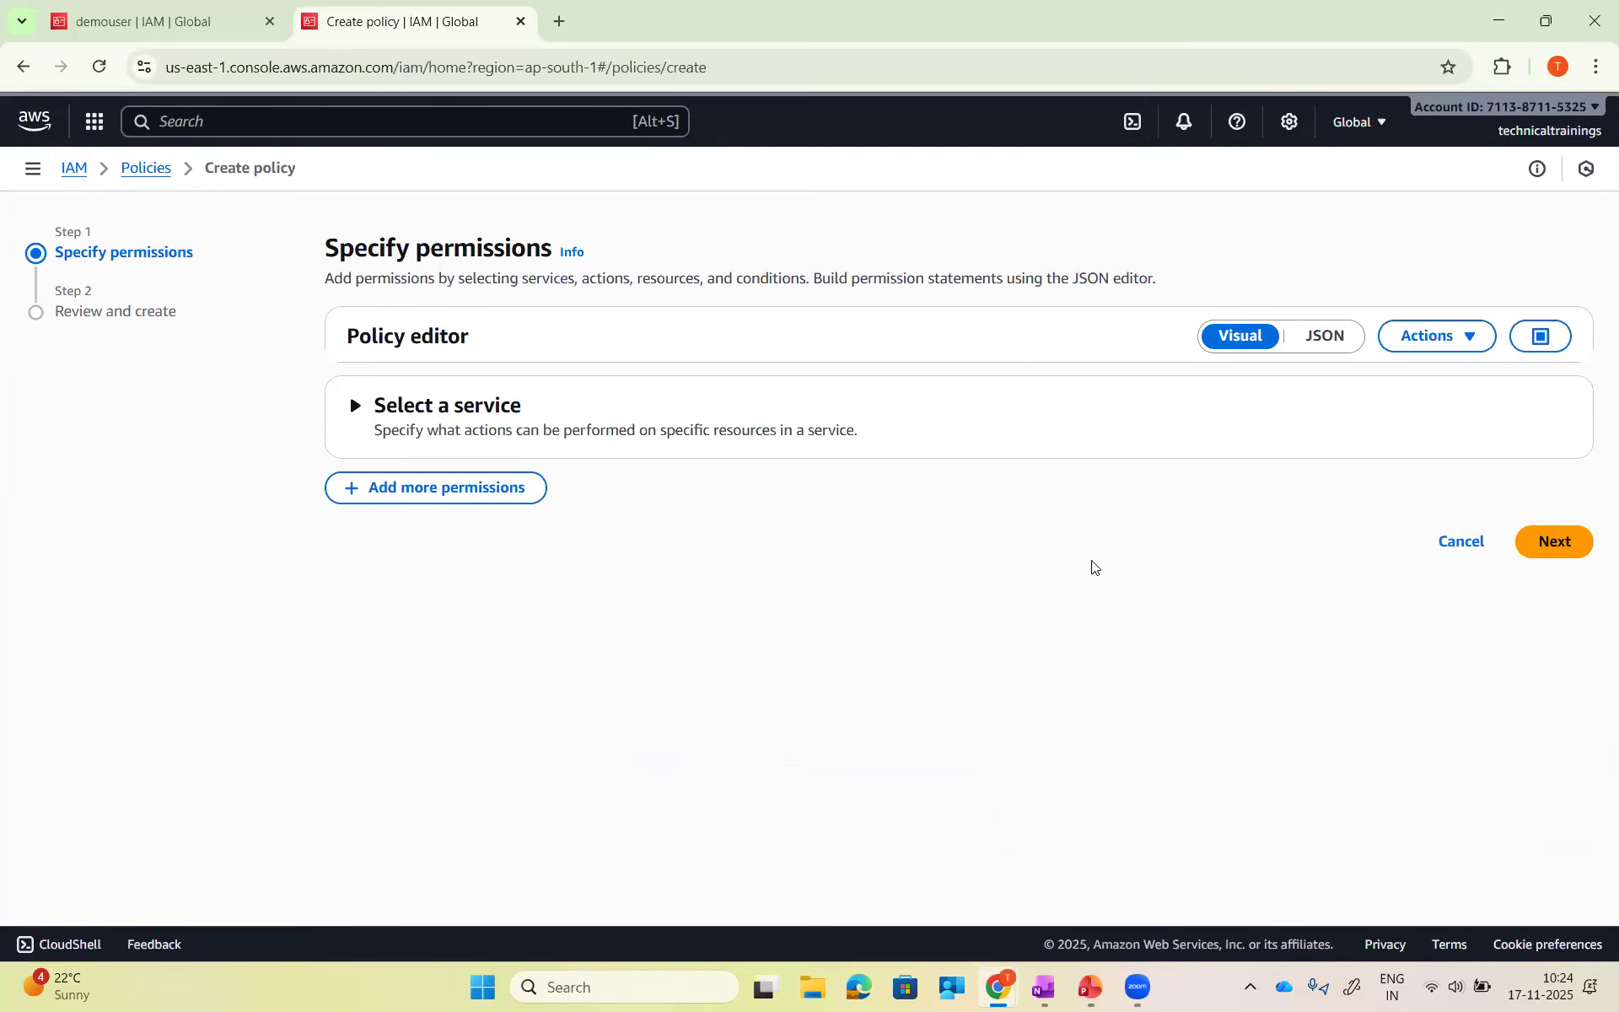
{"action": "left_click", "coordinate": [1241, 338]}
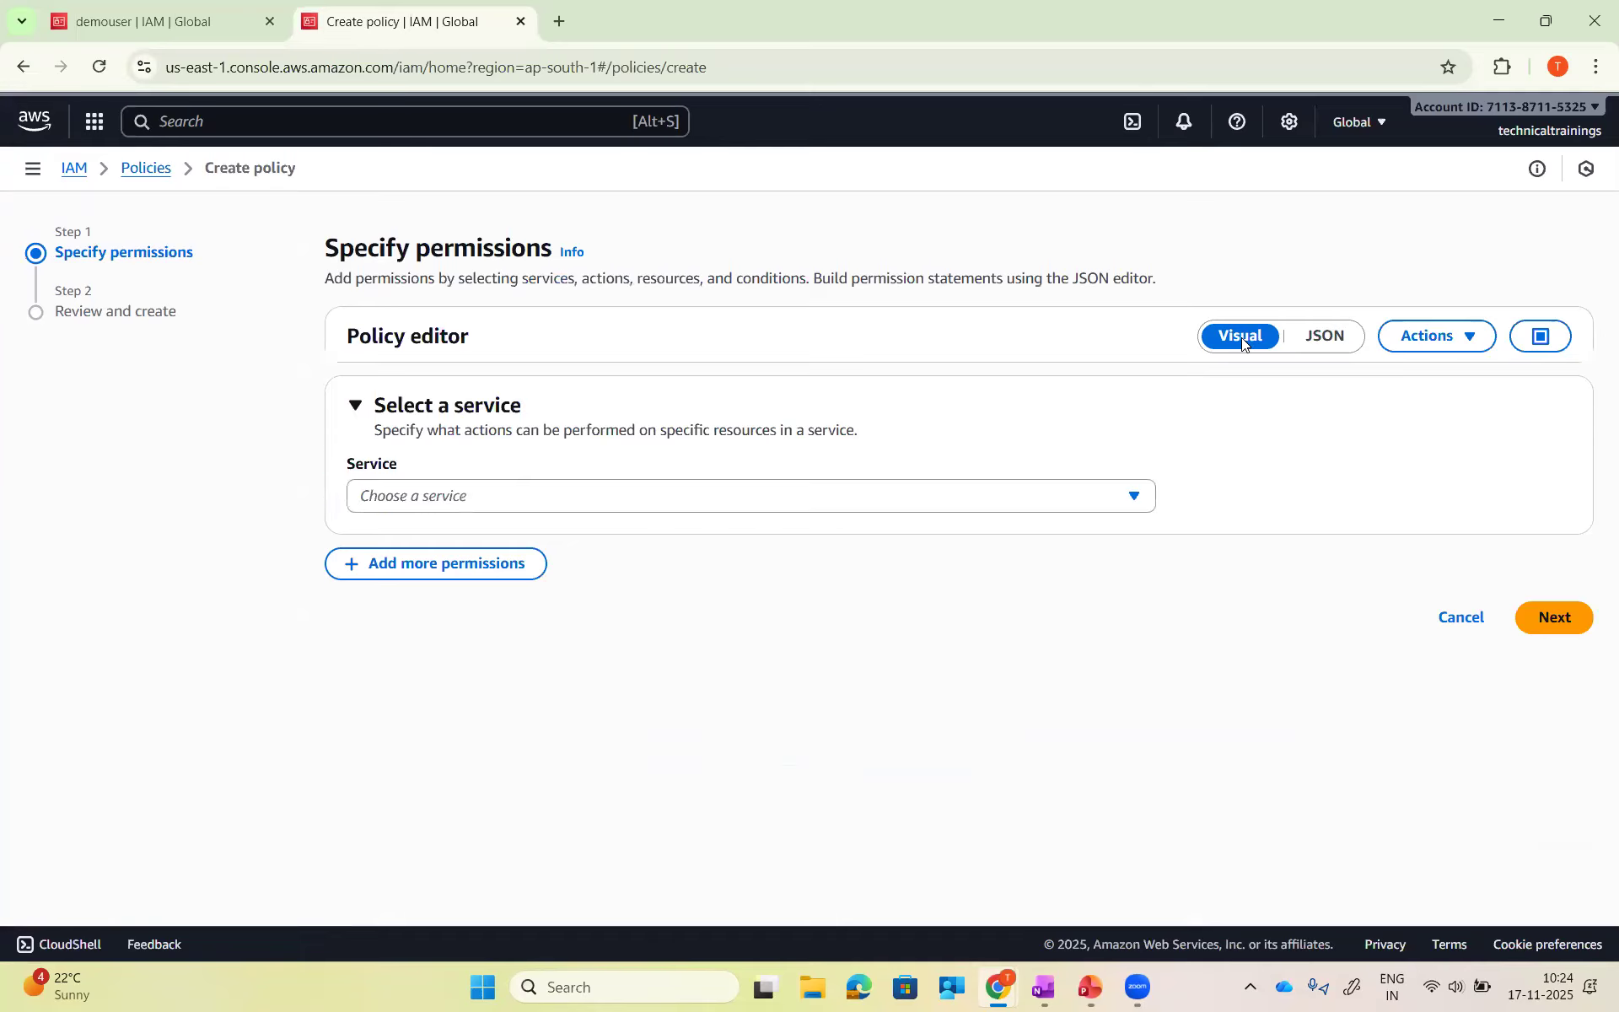
{"action": "left_click", "coordinate": [1323, 337]}
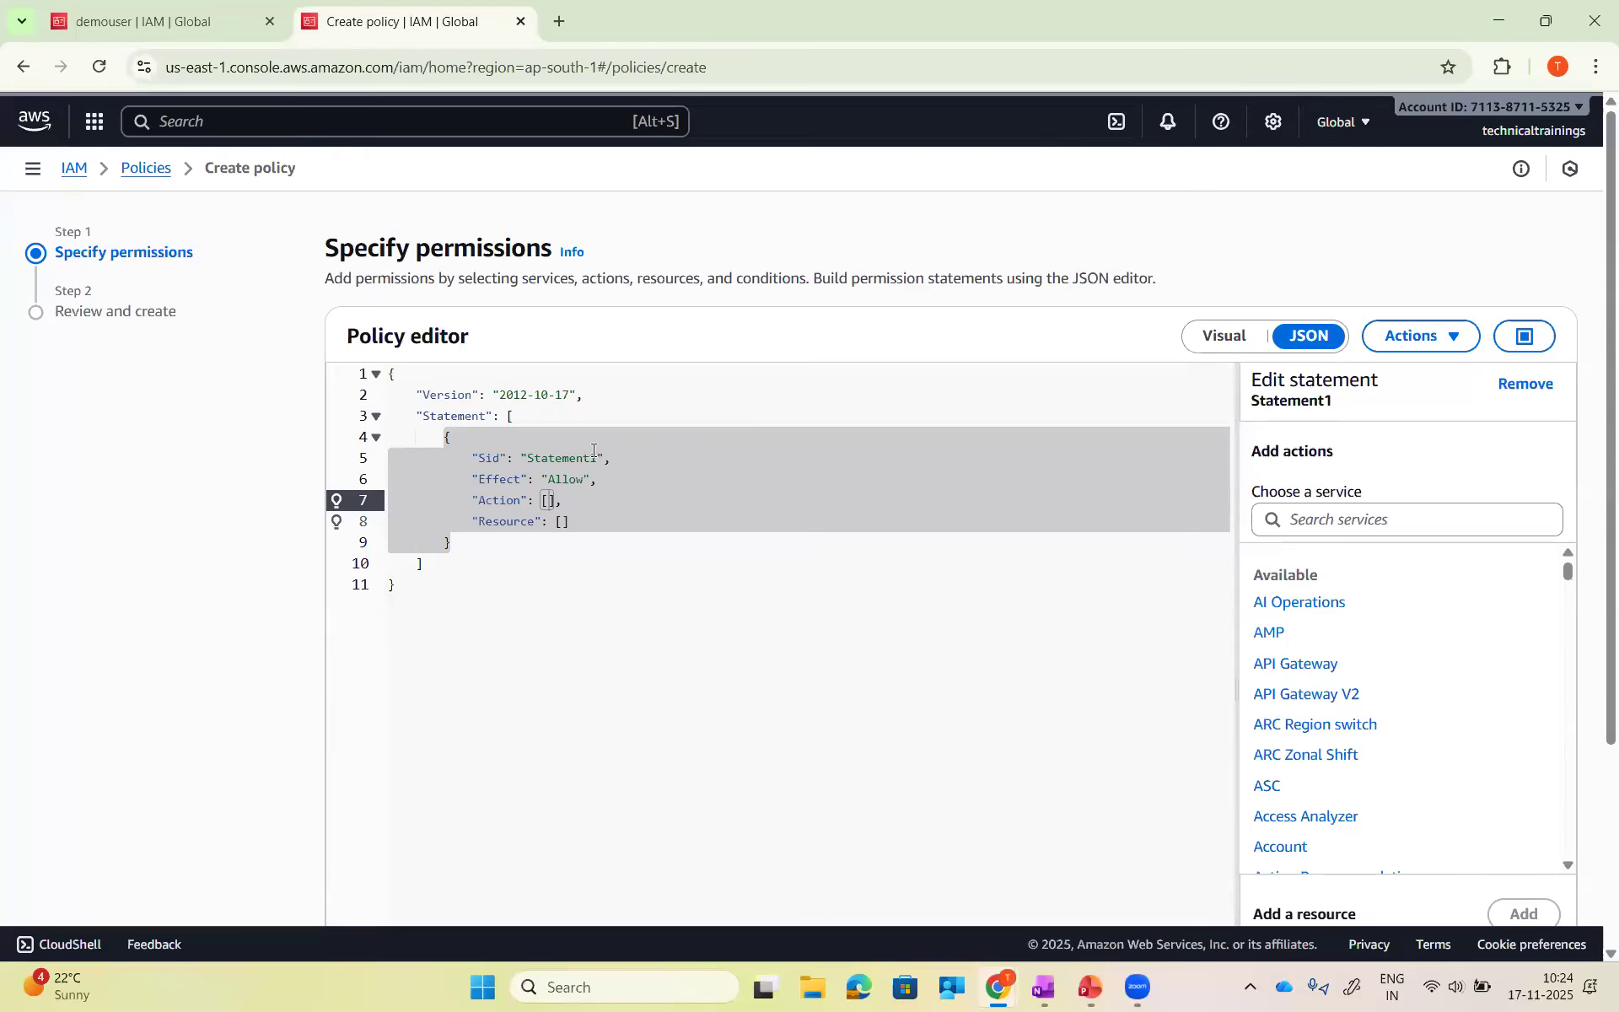
- Highlight the template's Sid, Effect, Action, Resource and Version lines, then return to Visual
{"action": "triple_click", "coordinate": [594, 453]}
{"action": "left_click", "coordinate": [611, 580]}
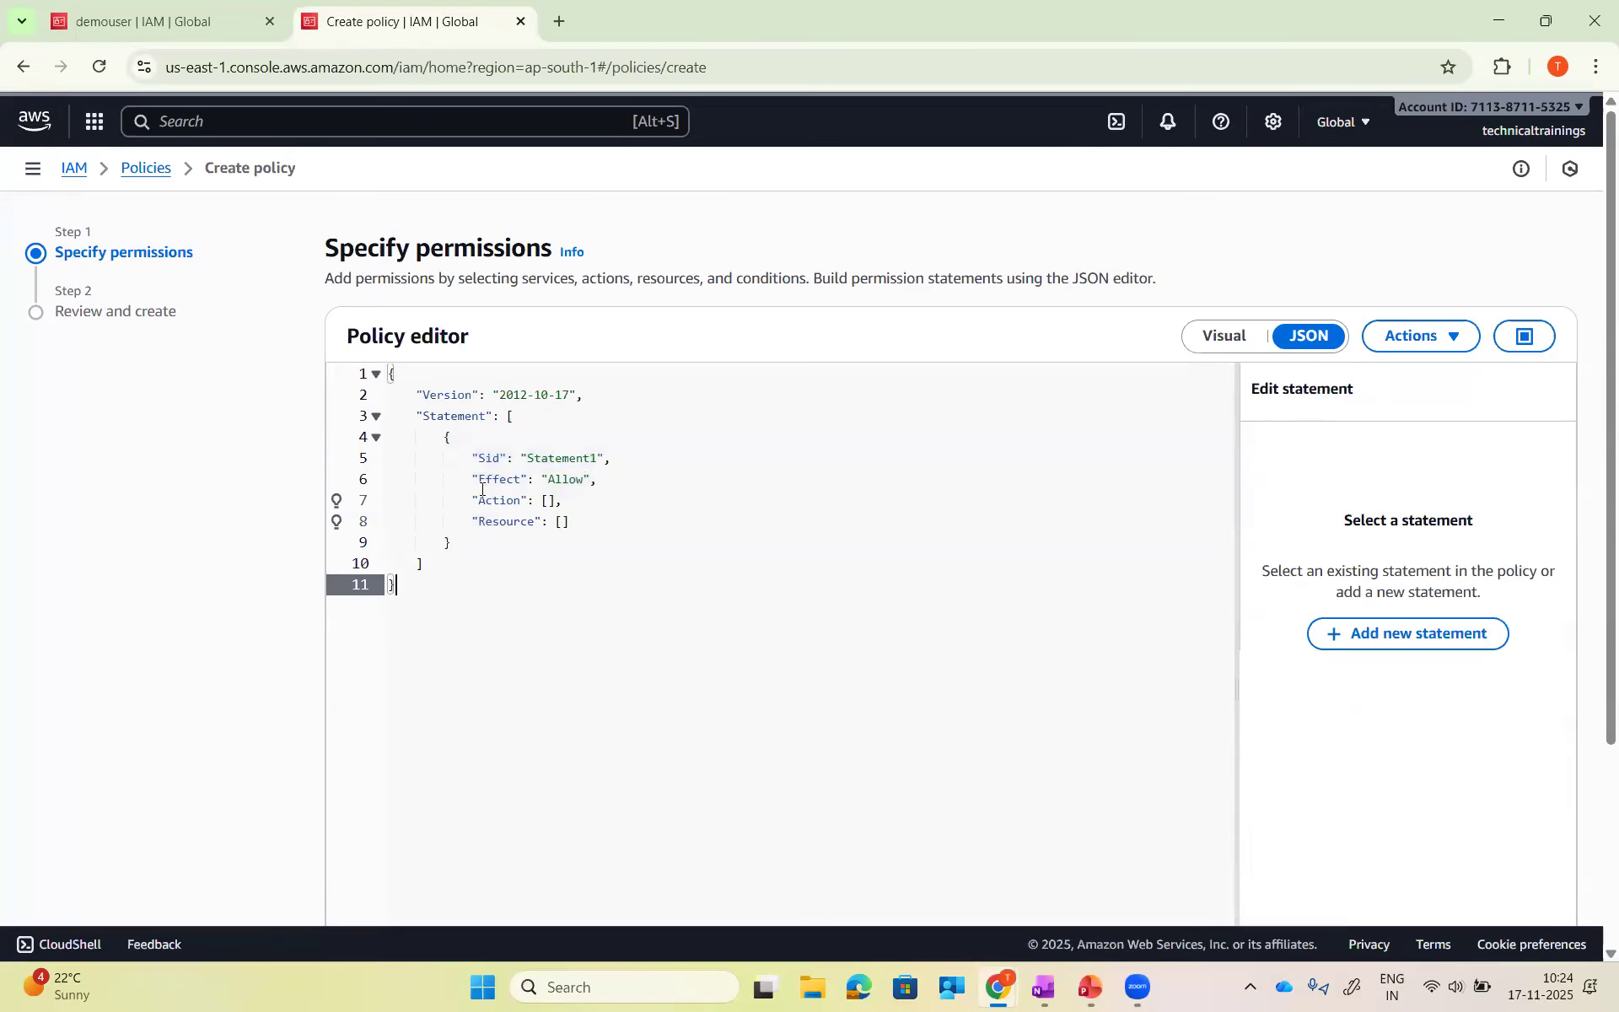
{"action": "triple_click", "coordinate": [562, 476]}
{"action": "left_click", "coordinate": [548, 500]}
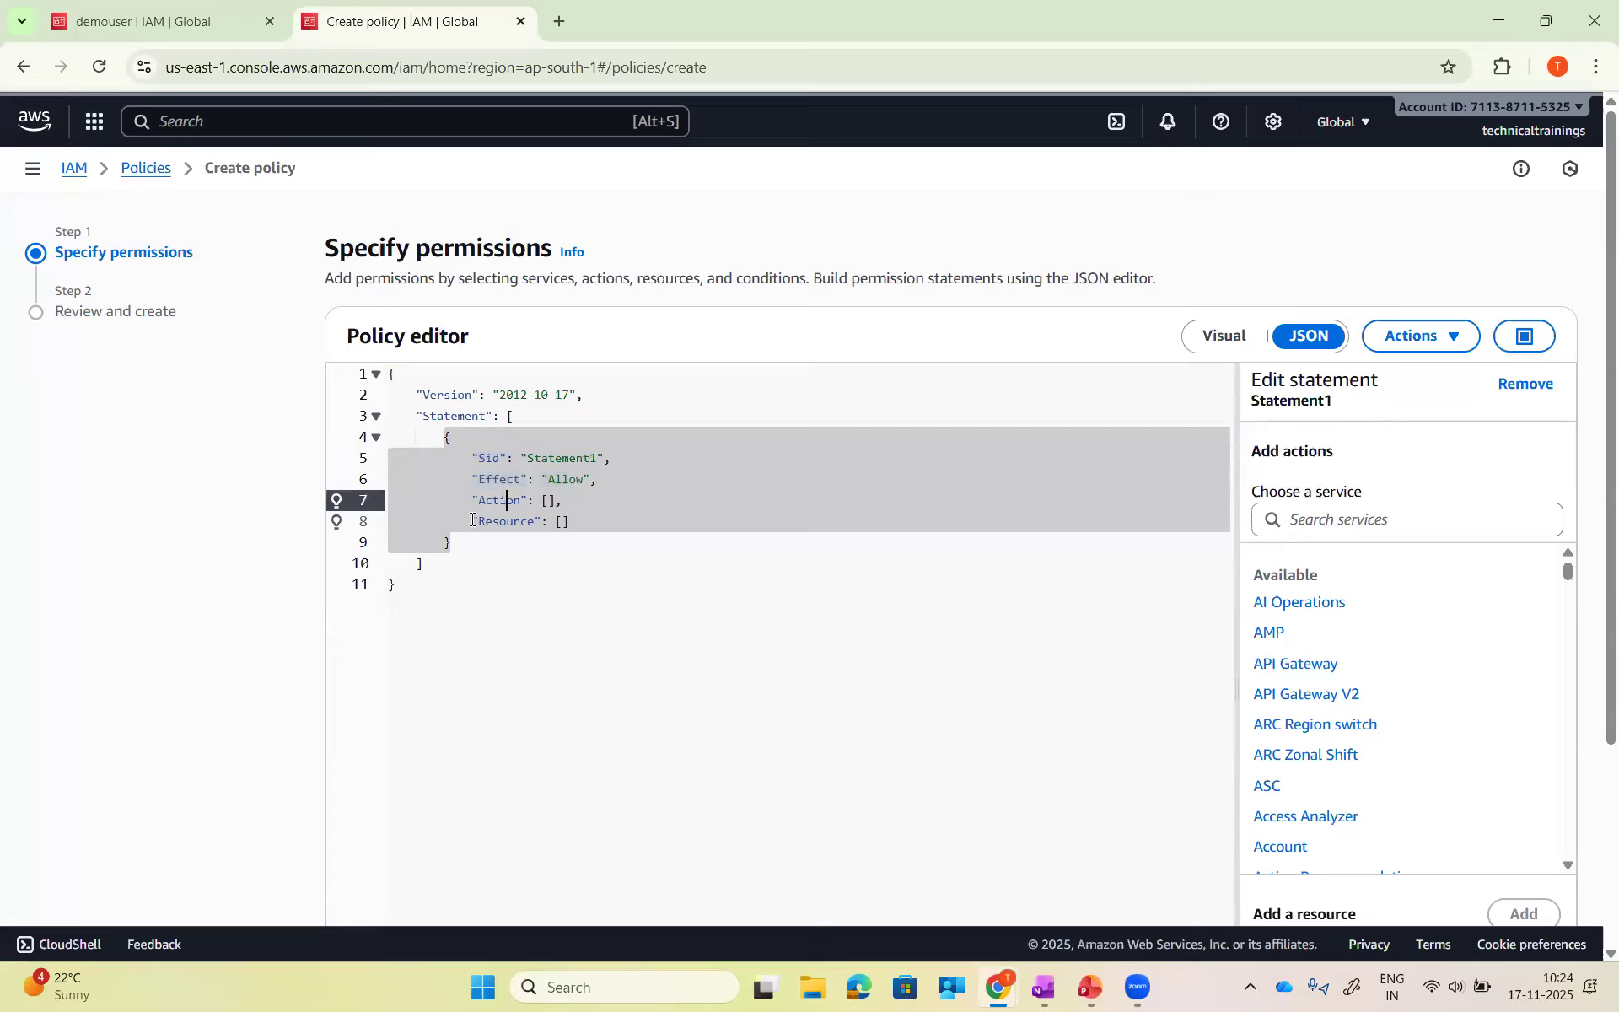
{"action": "left_click_drag", "start_coordinate": [472, 521], "coordinate": [508, 521]}
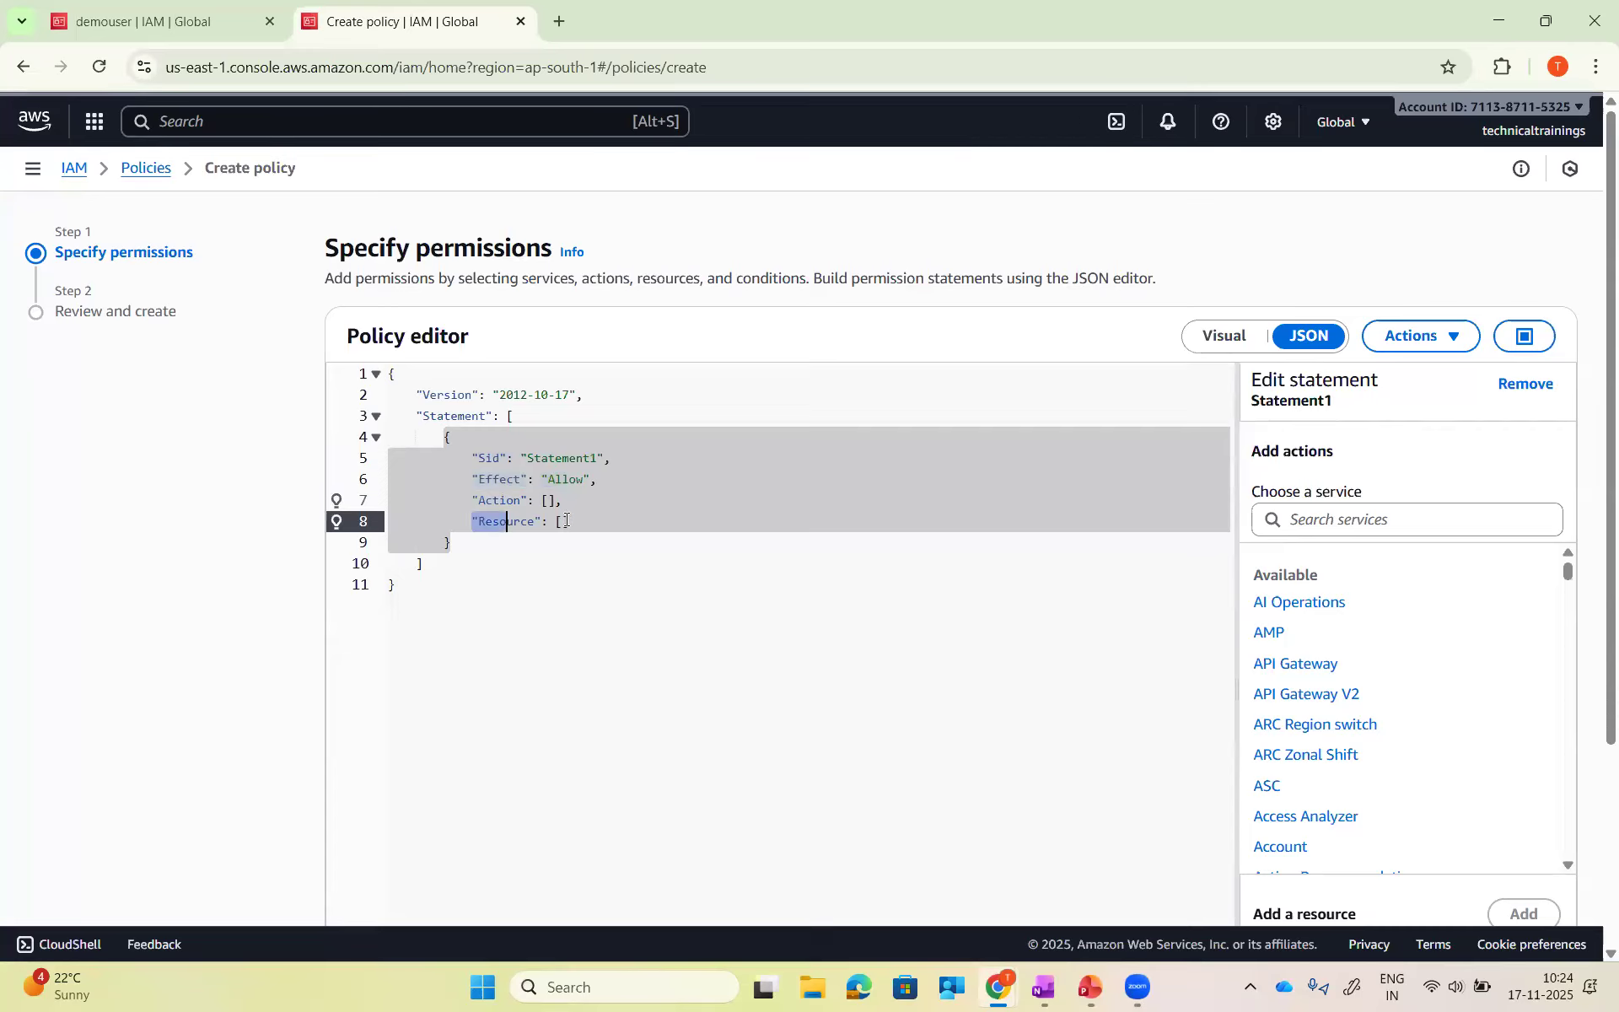
{"action": "left_click", "coordinate": [456, 396]}
{"action": "left_click_drag", "start_coordinate": [389, 395], "coordinate": [487, 394]}
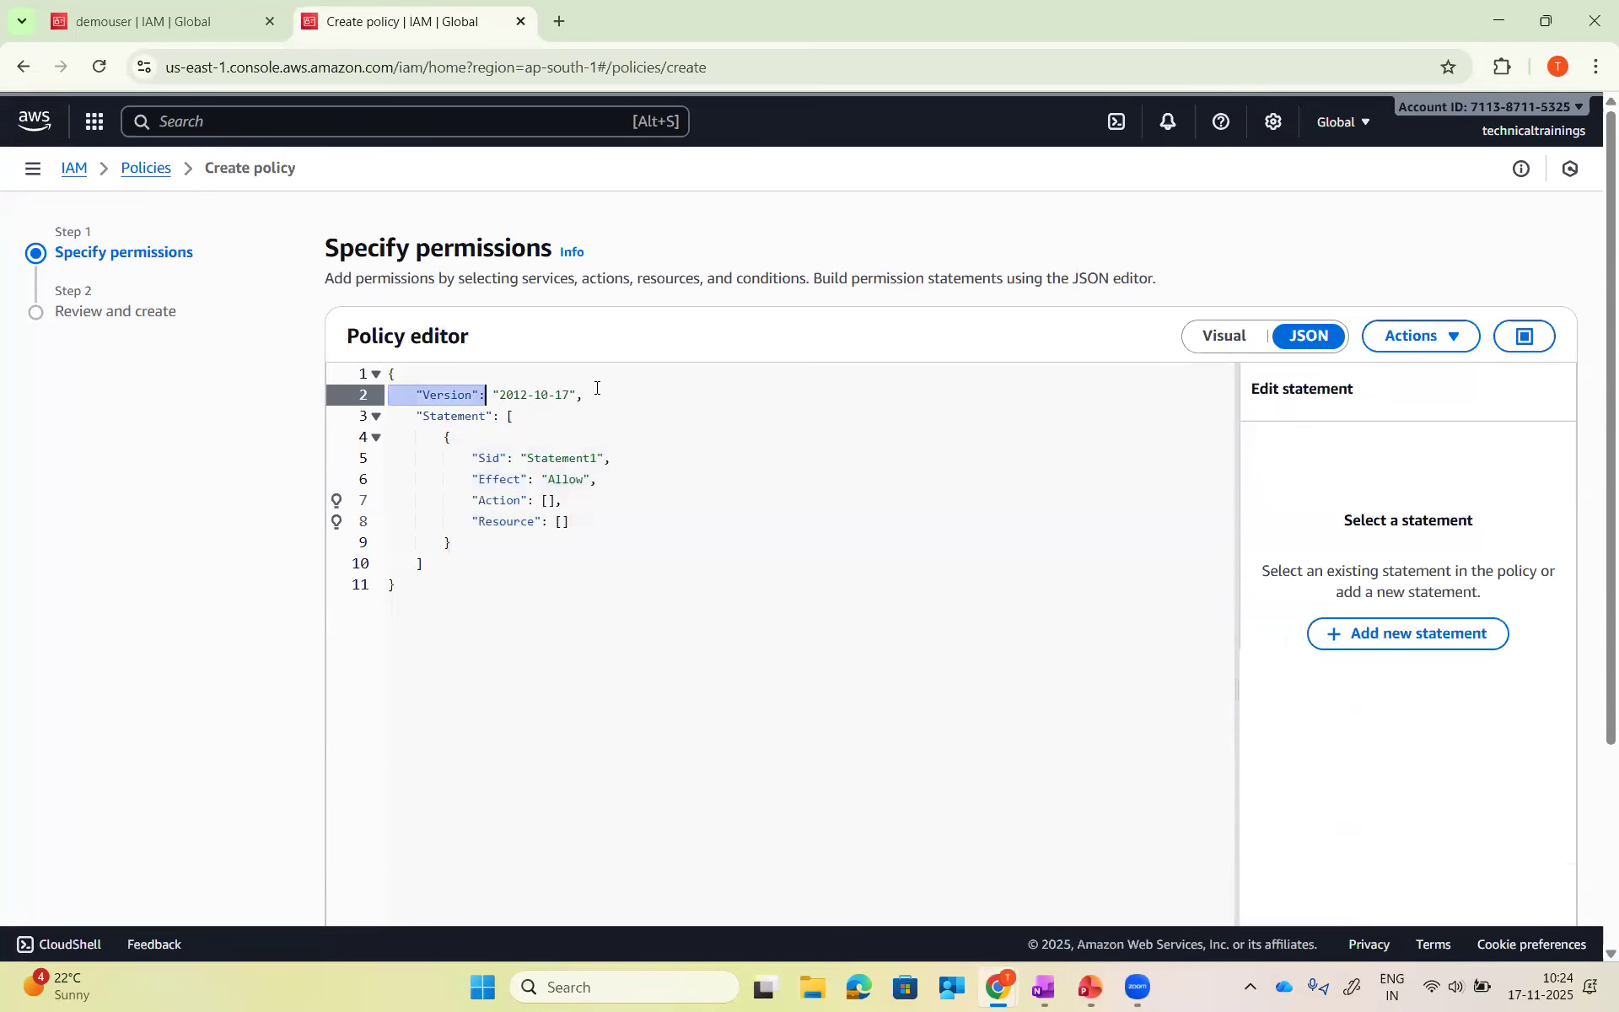
{"action": "left_click_drag", "start_coordinate": [596, 388], "coordinate": [596, 388]}
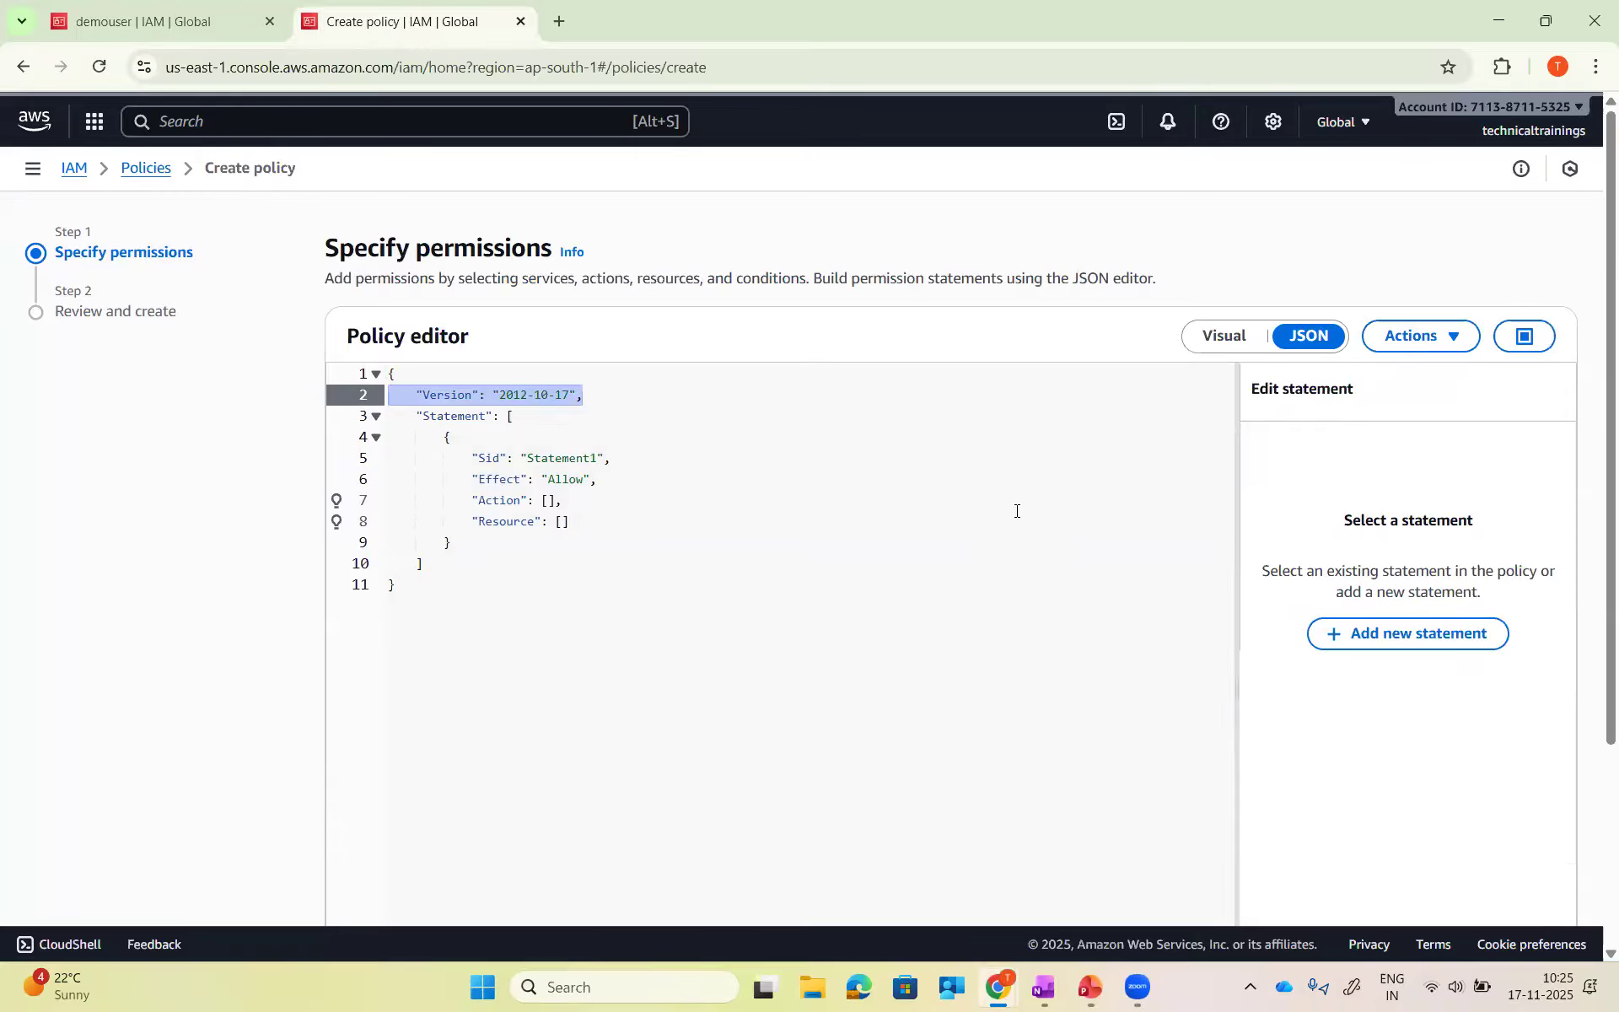
{"action": "left_click", "coordinate": [1222, 335]}
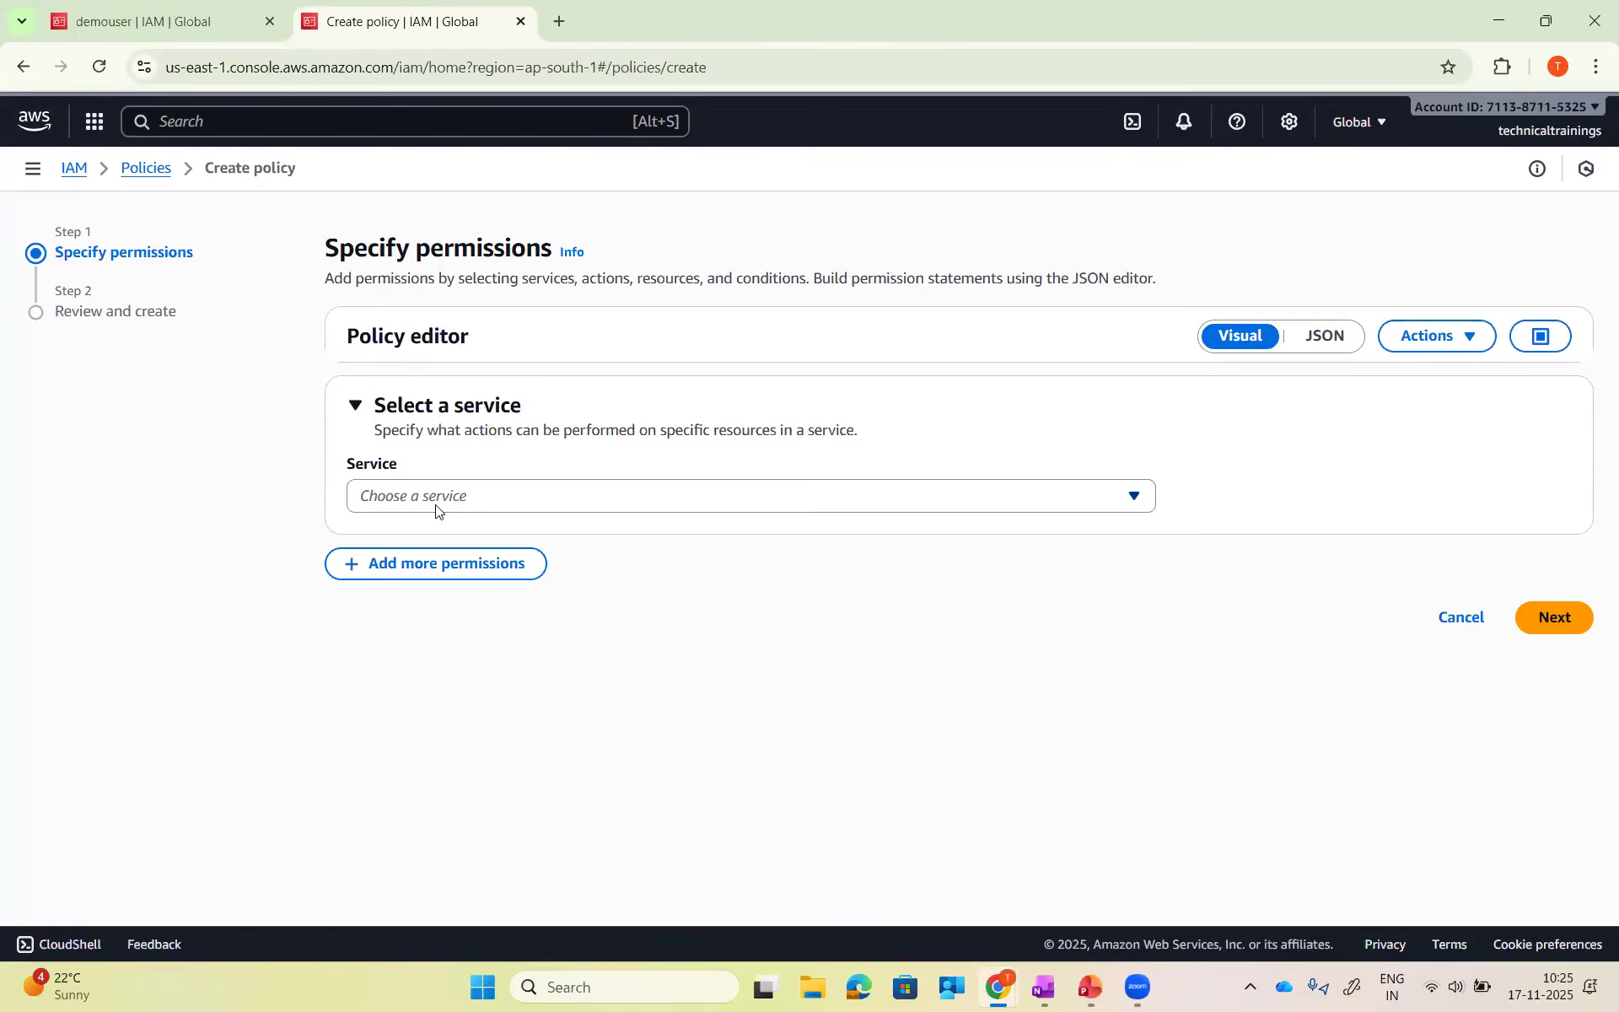
- Choose IAM as the service the new policy covers
{"action": "left_click", "coordinate": [439, 500]}
{"action": "type", "text": "iam"}
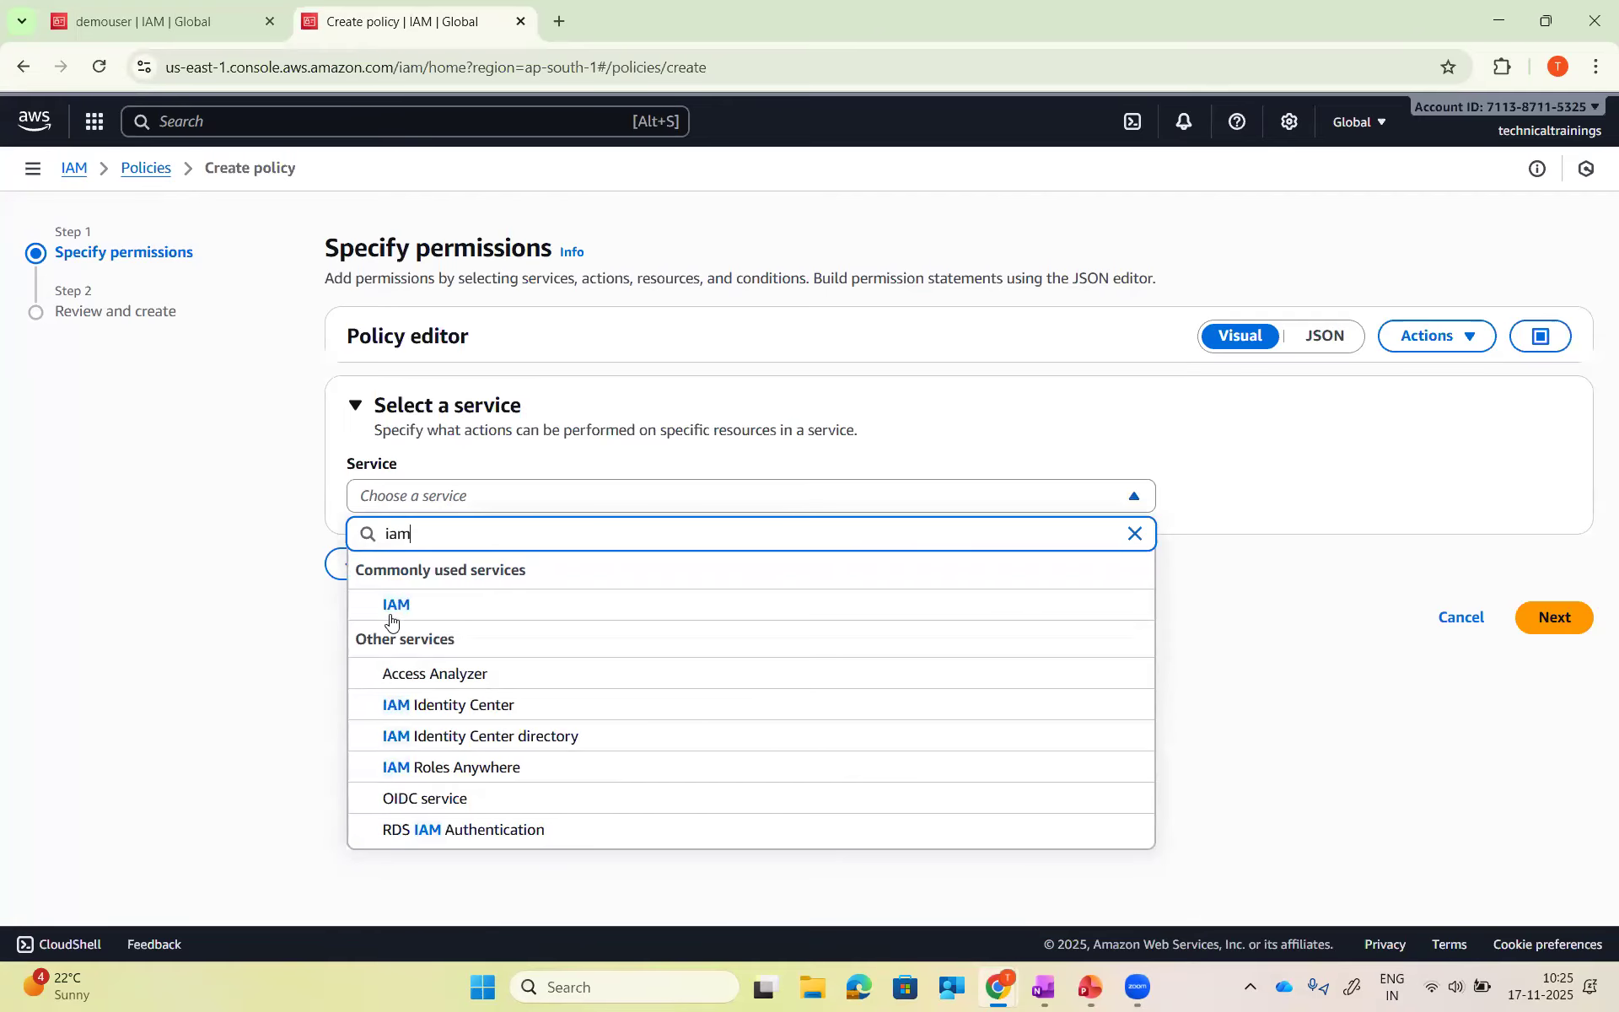
{"action": "left_click", "coordinate": [393, 617]}
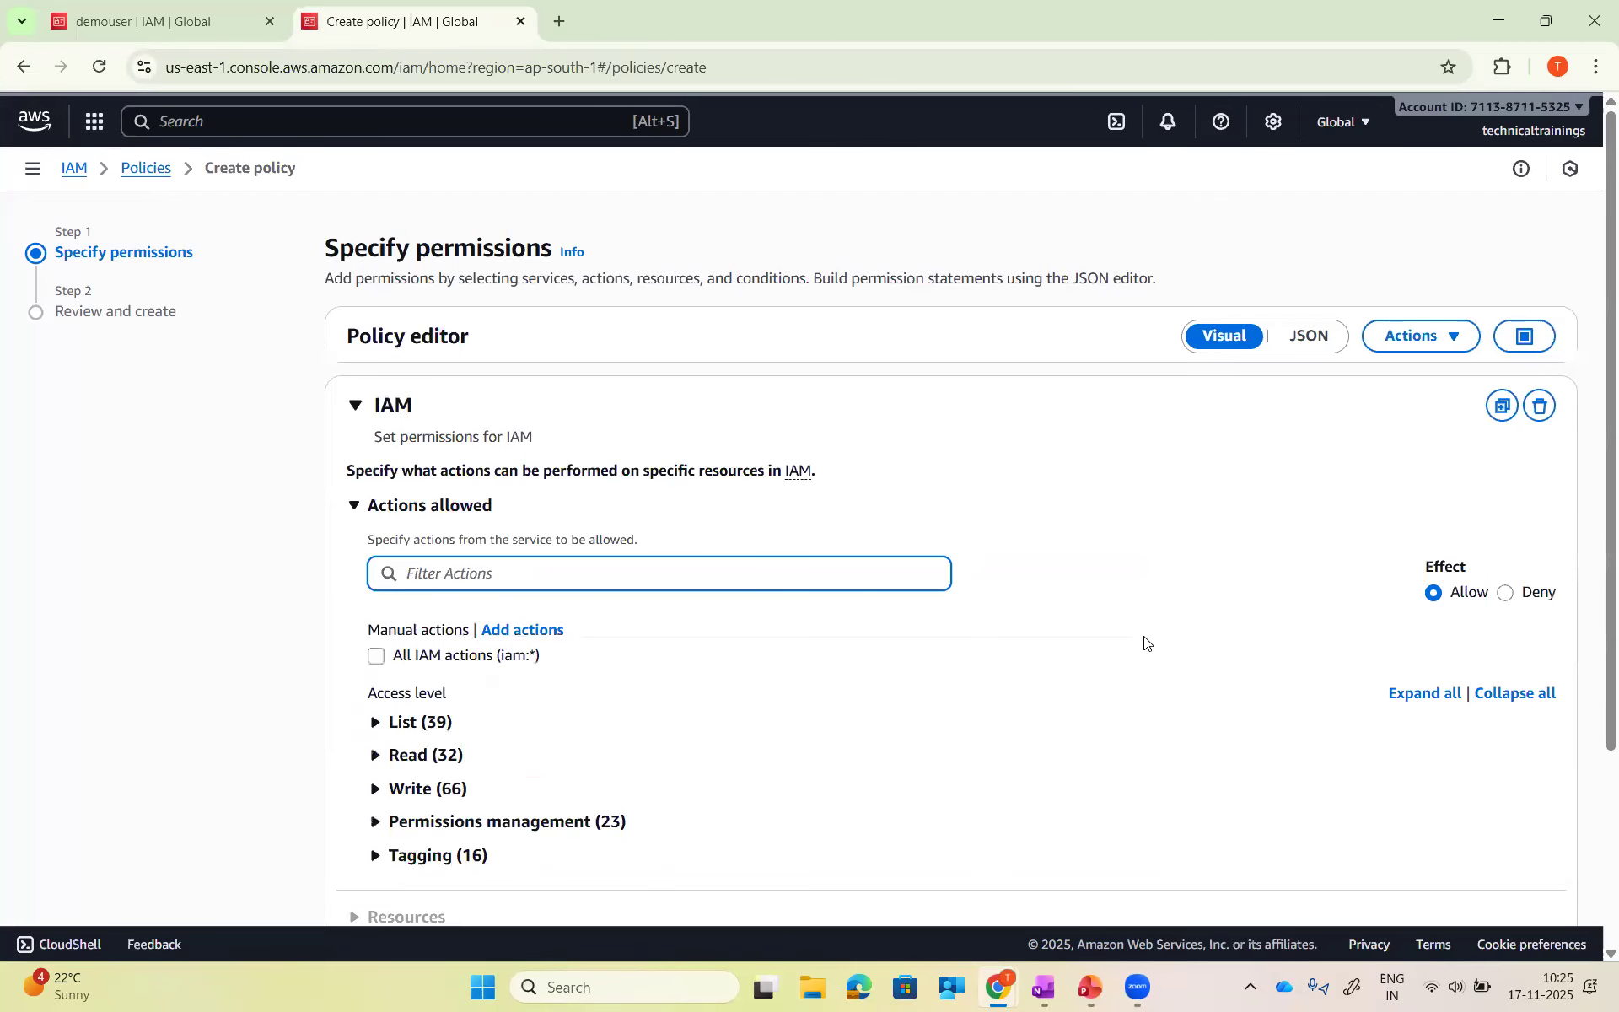
{"action": "scroll", "coordinate": [1105, 640], "scroll_direction": "down", "scroll_amount": 1}
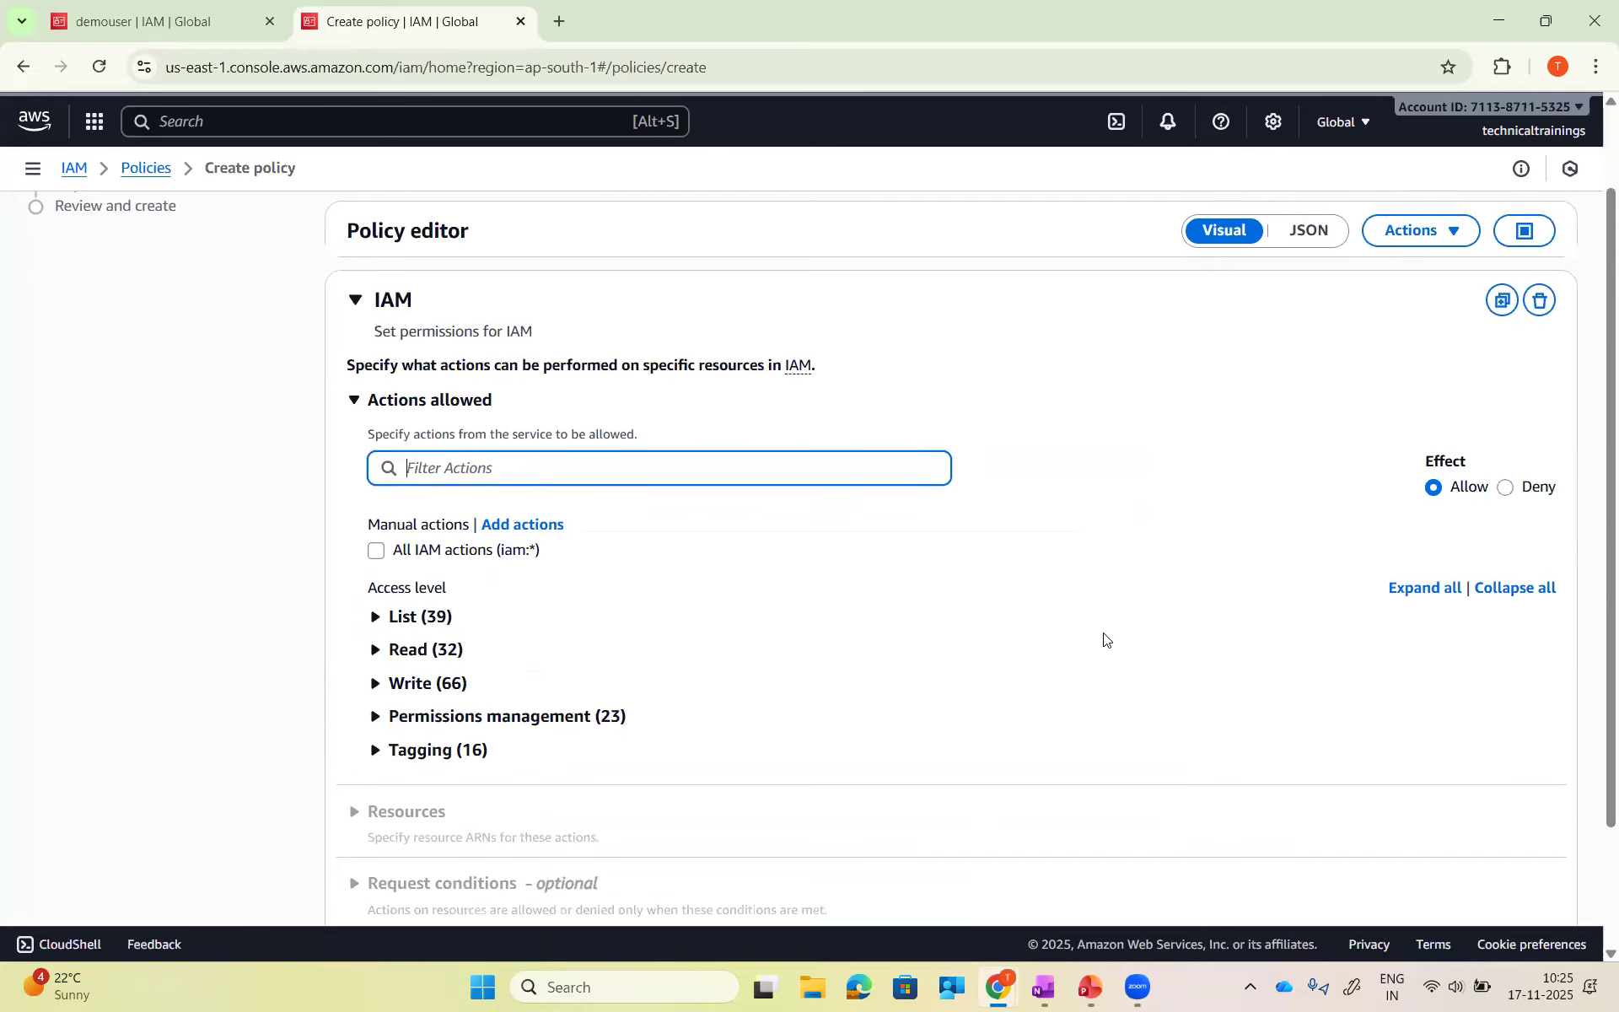
- Allow the ListUsers and GetUser actions using the action filter
{"action": "type", "text": "list"}
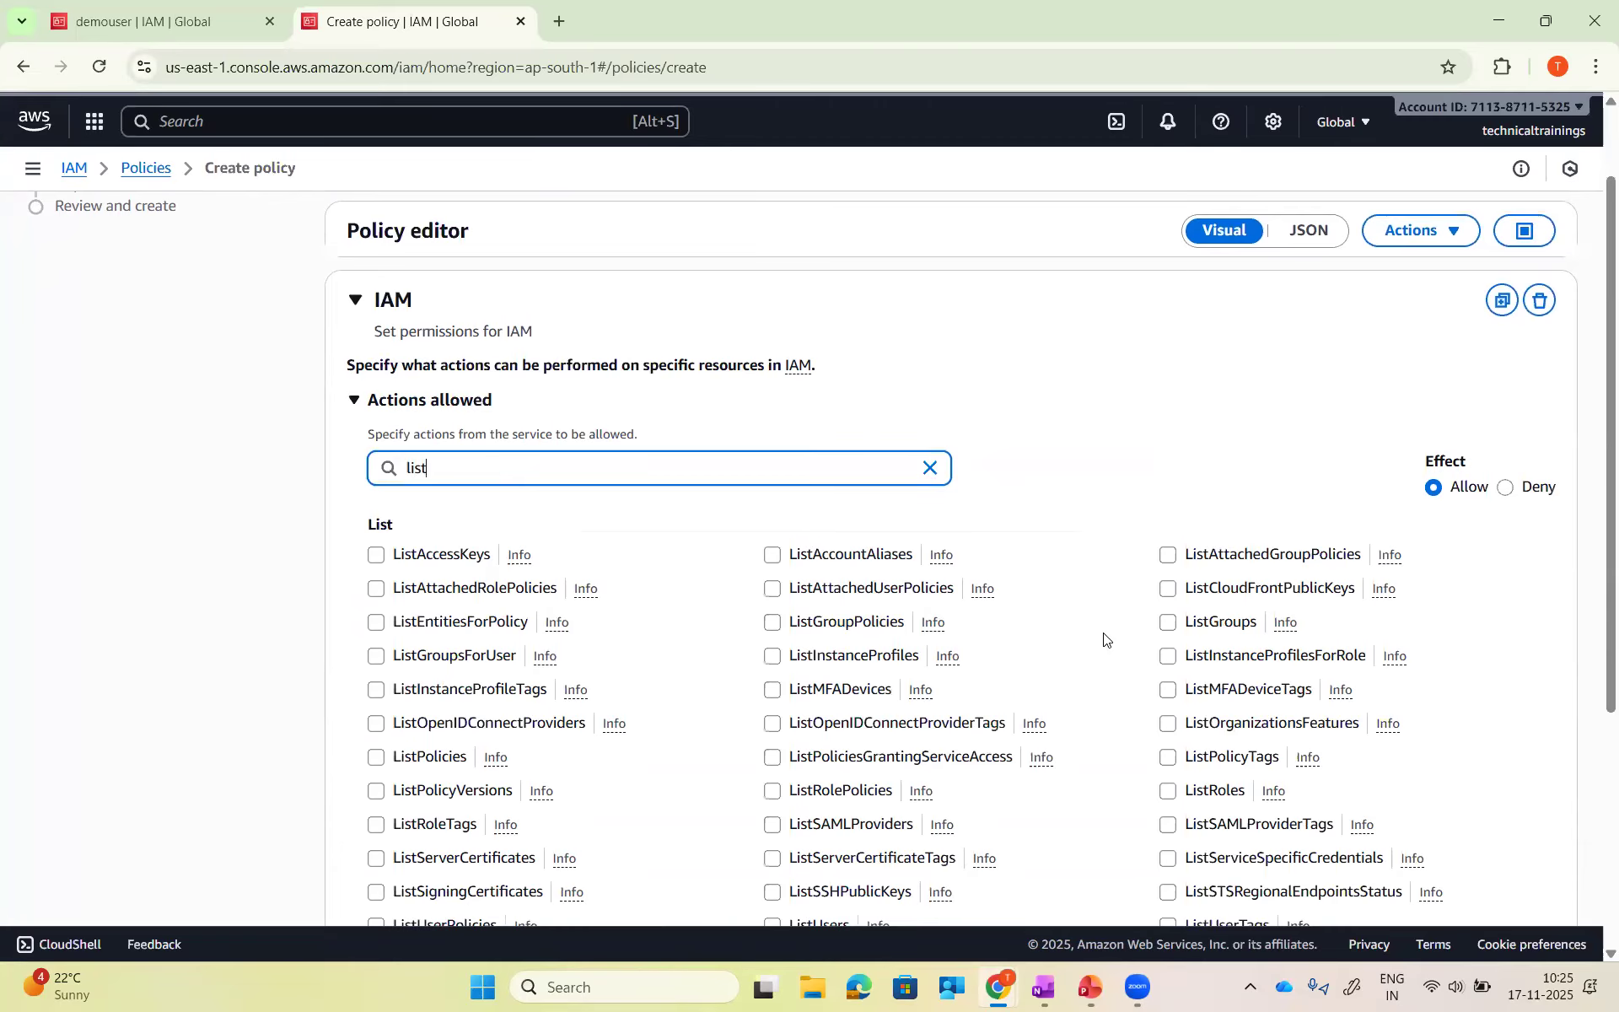
{"action": "type", "text": "user"}
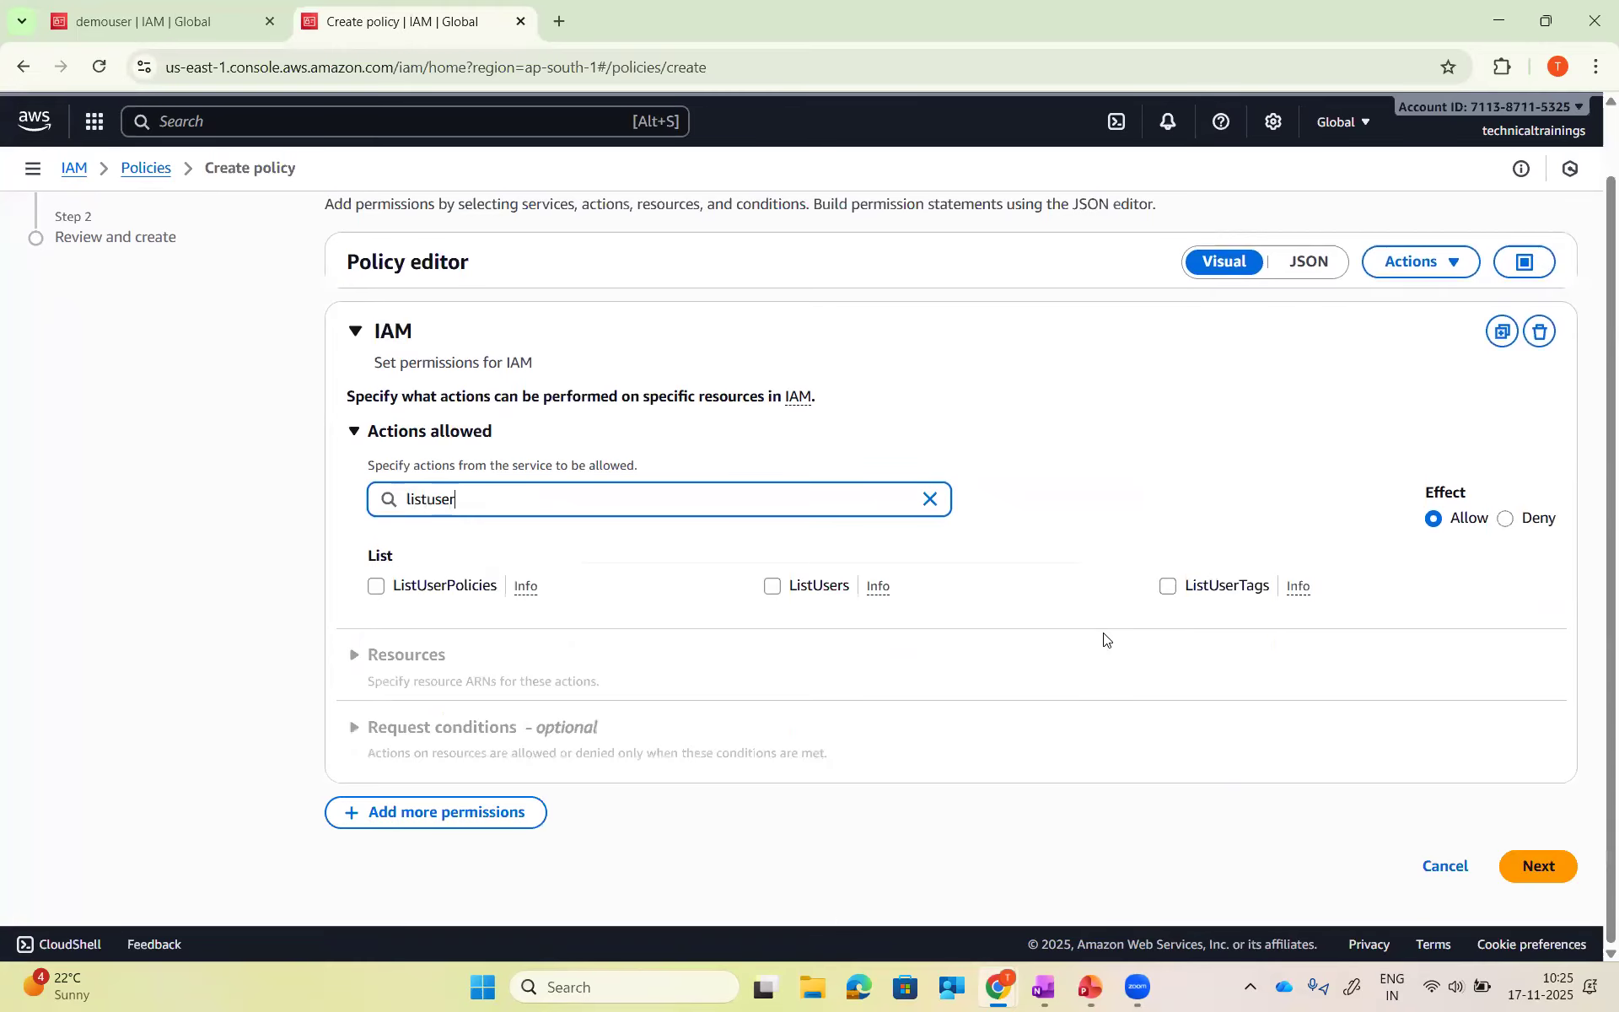
{"action": "left_click", "coordinate": [771, 585]}
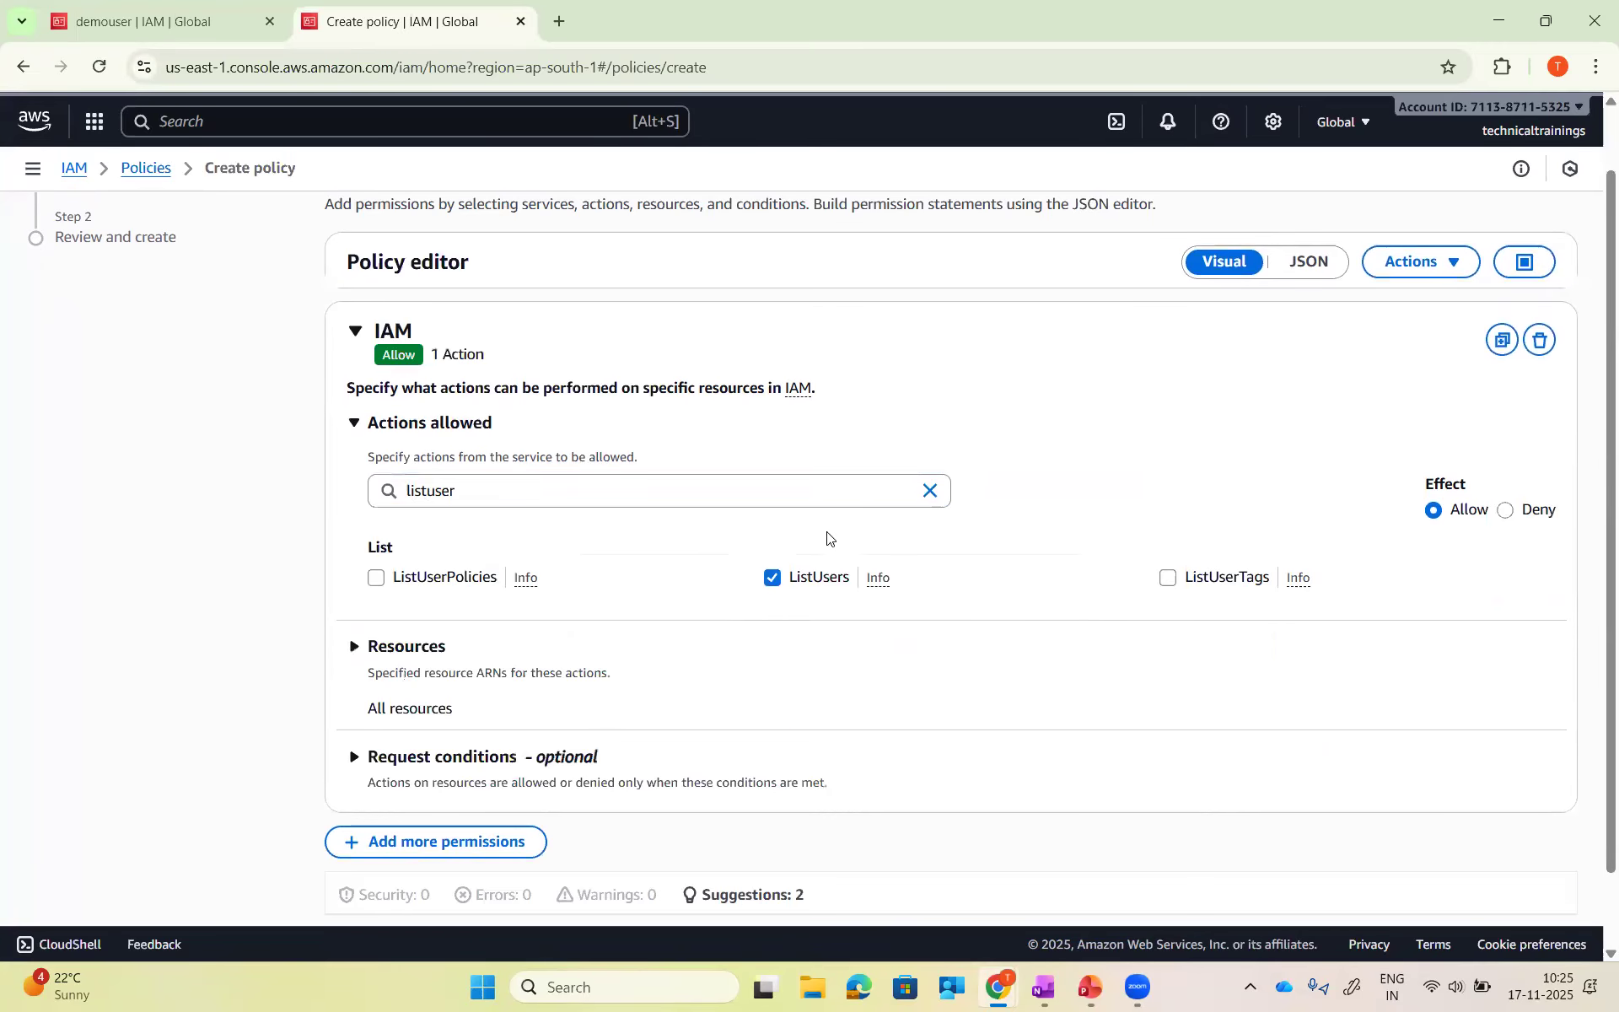
{"action": "left_click", "coordinate": [930, 490]}
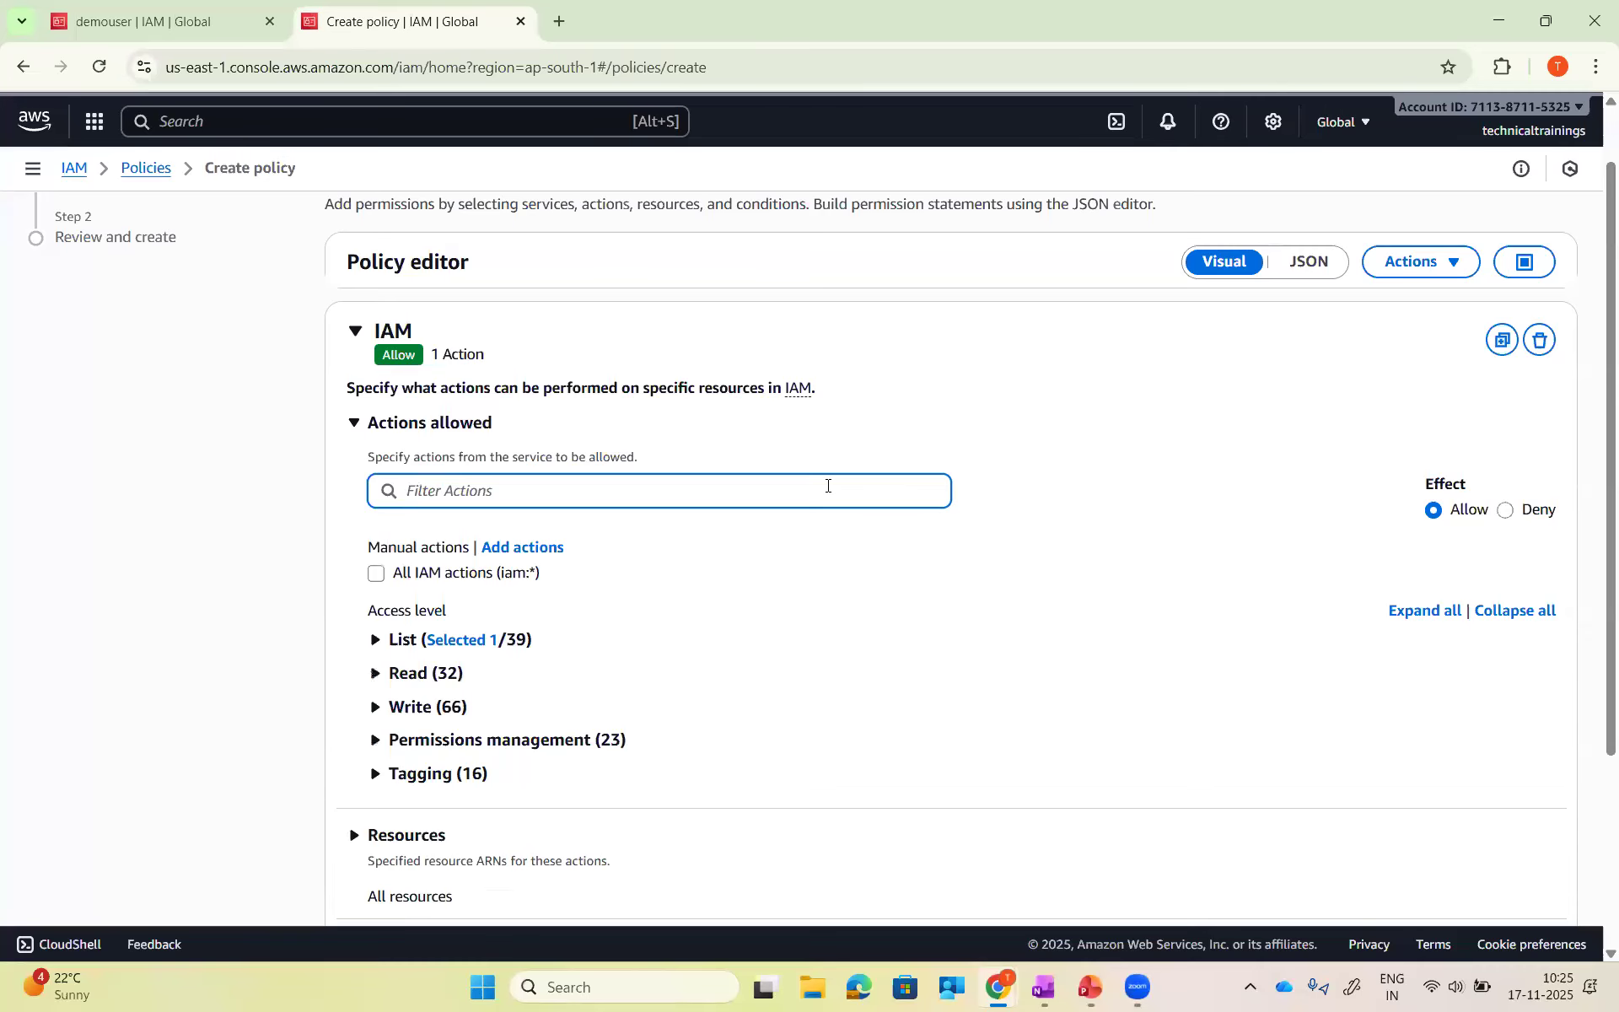
{"action": "type", "text": "getys"}
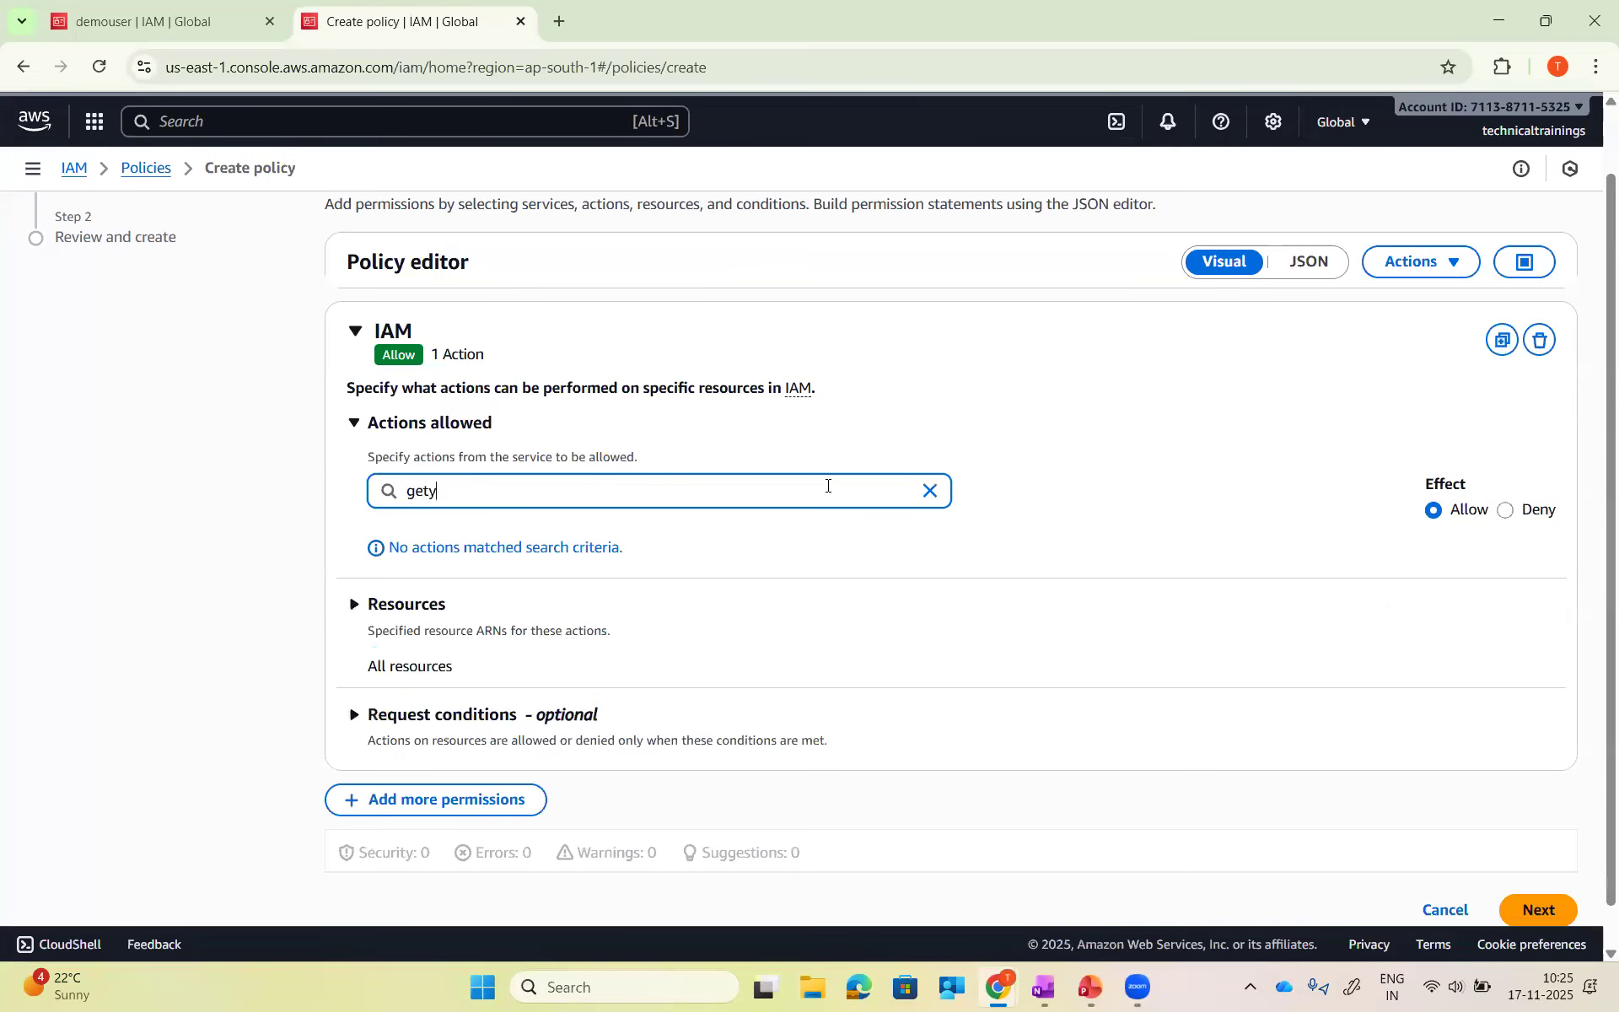
{"action": "key", "text": "BackSpace"}
{"action": "key", "text": "BackSpace"}
{"action": "type", "text": "user"}
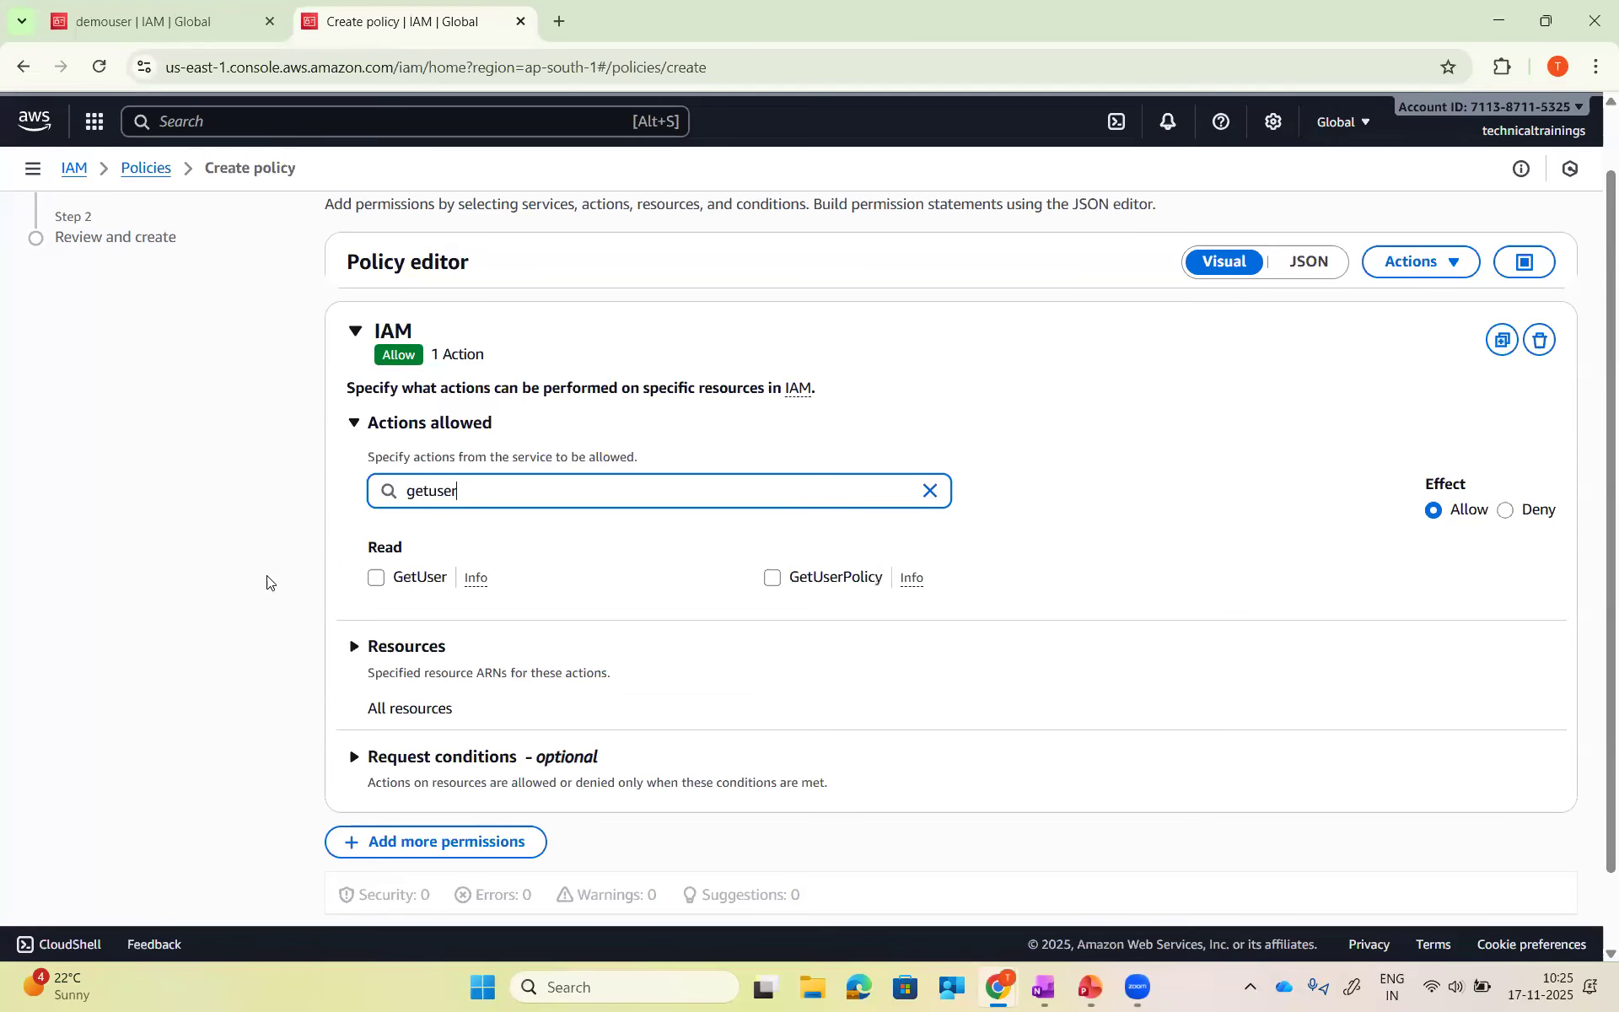
{"action": "left_click", "coordinate": [377, 578]}
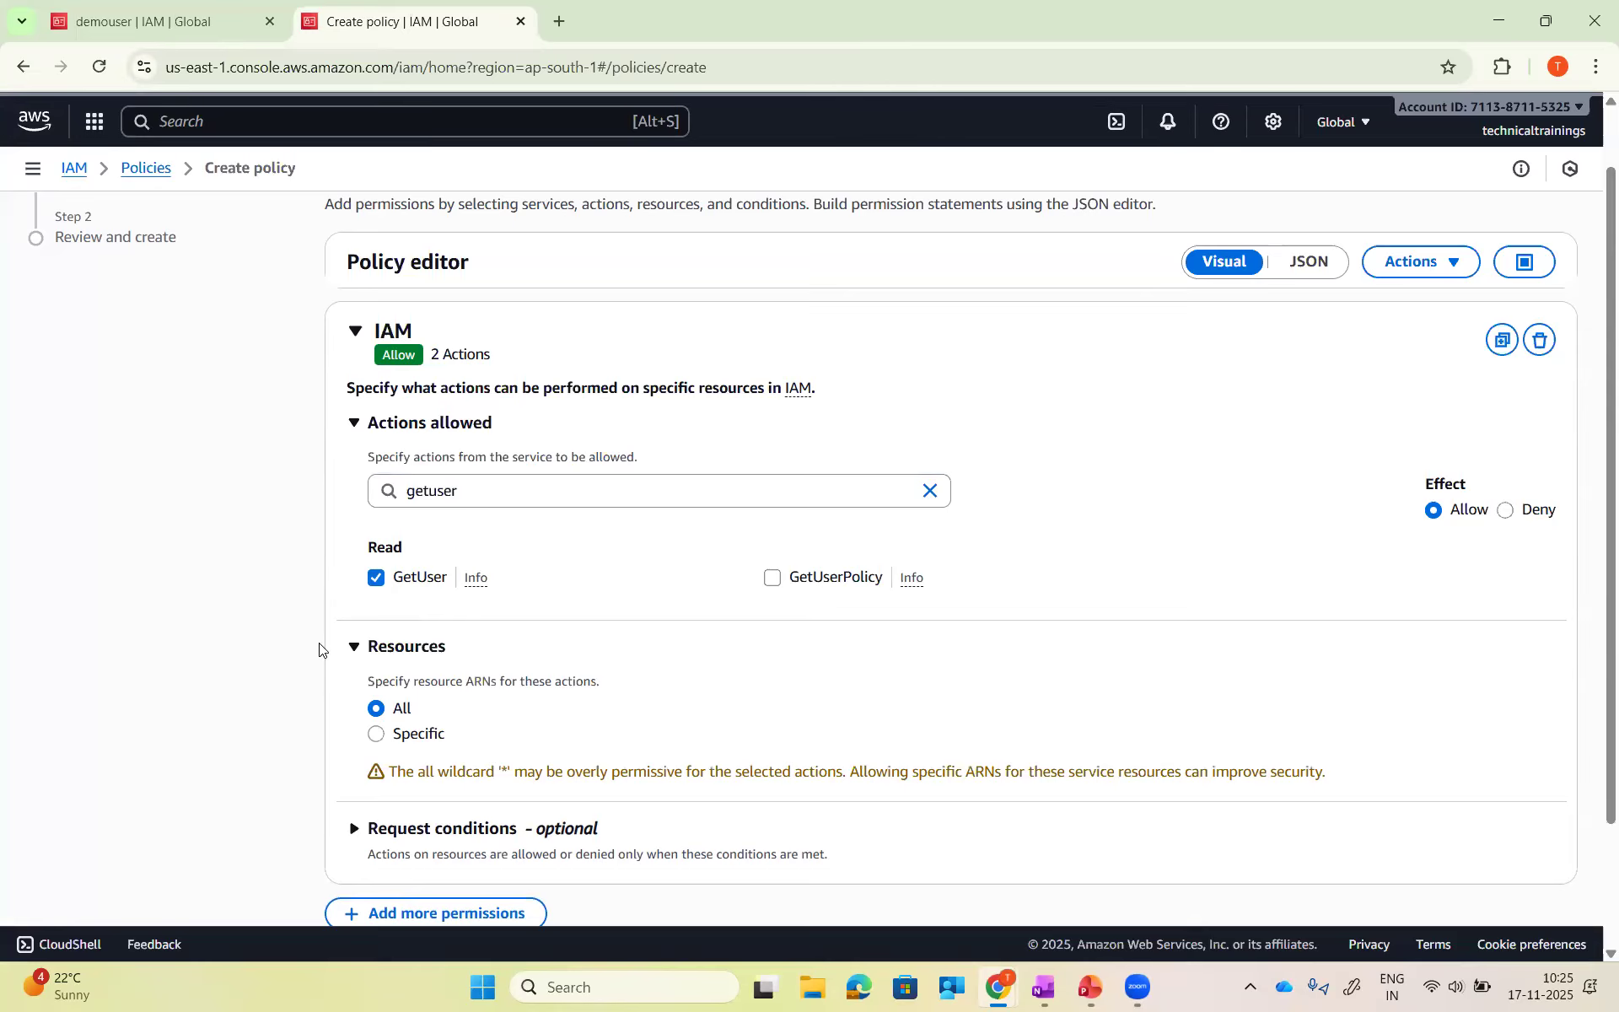
- Keep Resources set to All and continue to Review and create
{"action": "scroll", "coordinate": [721, 695], "scroll_direction": "down", "scroll_amount": 2}
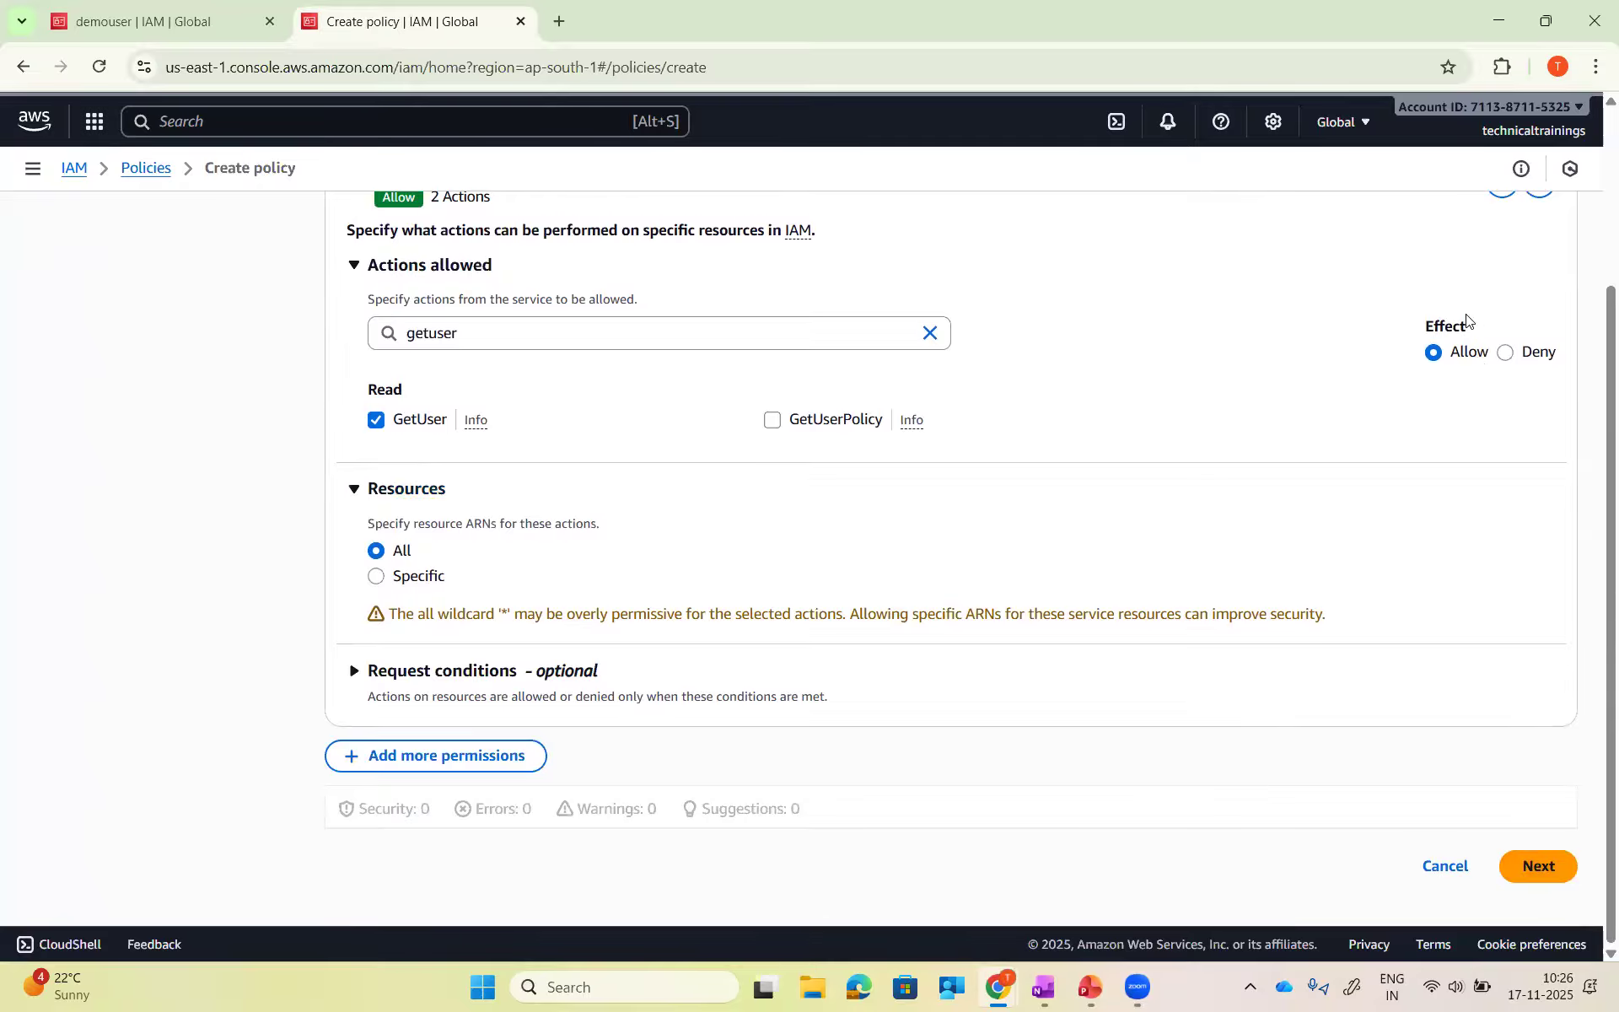
{"action": "scroll", "coordinate": [1463, 409], "scroll_direction": "up", "scroll_amount": 3}
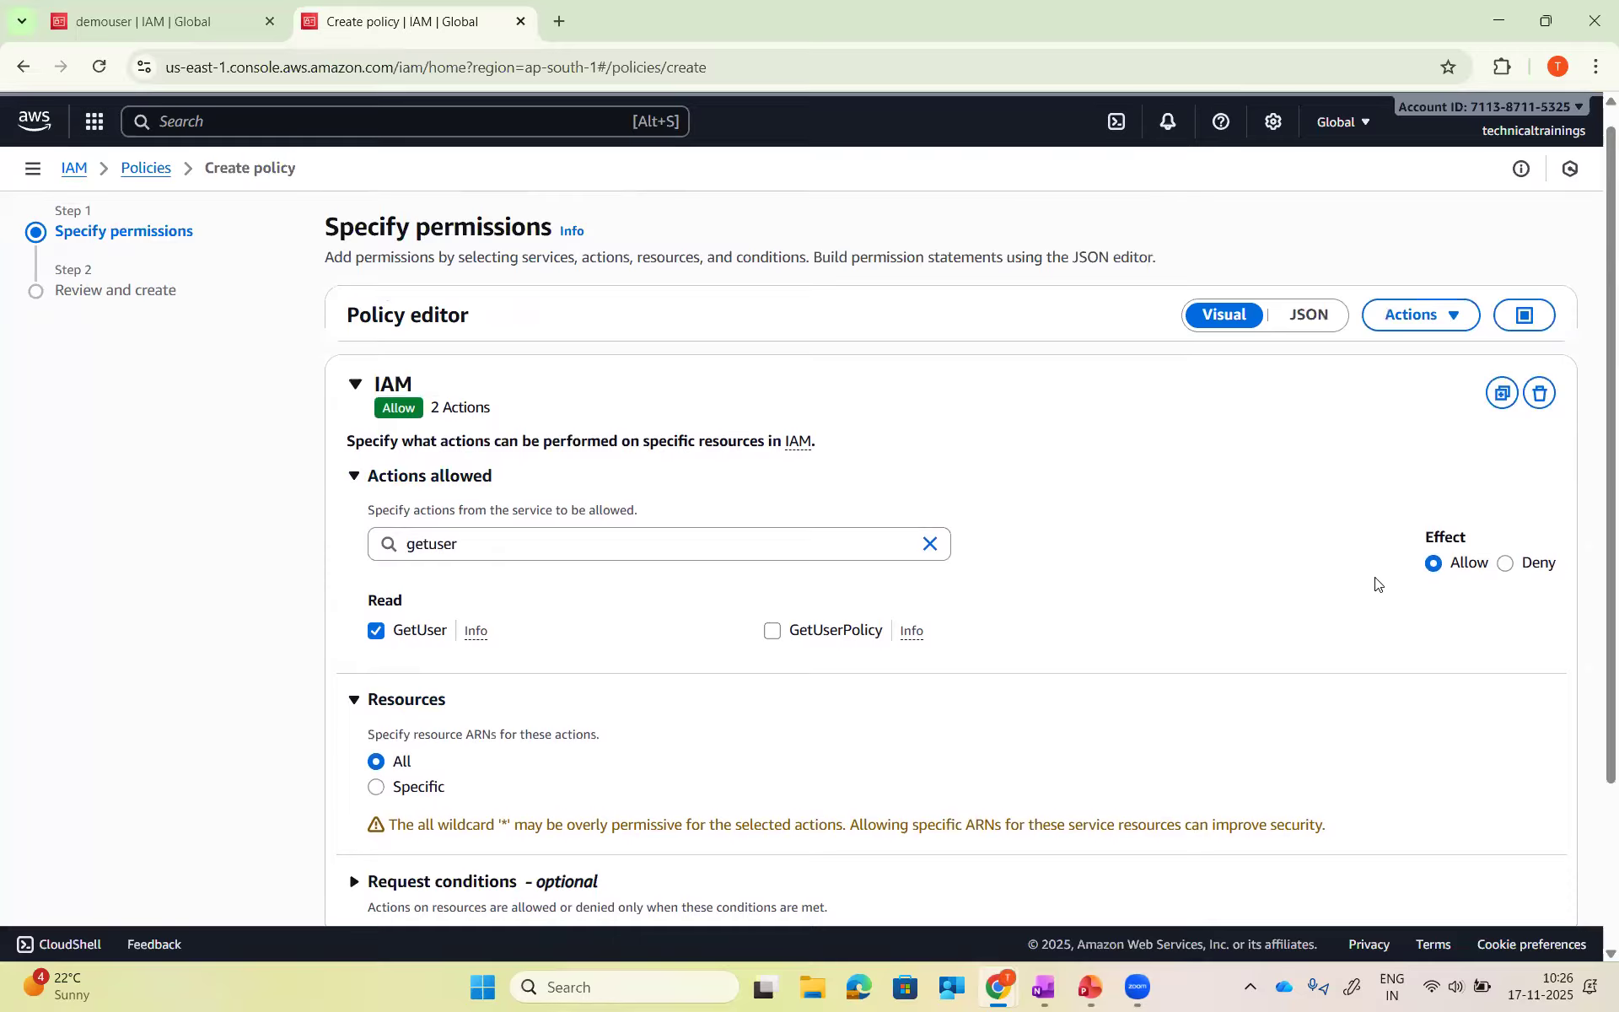
{"action": "scroll", "coordinate": [1380, 584], "scroll_direction": "down", "scroll_amount": 3}
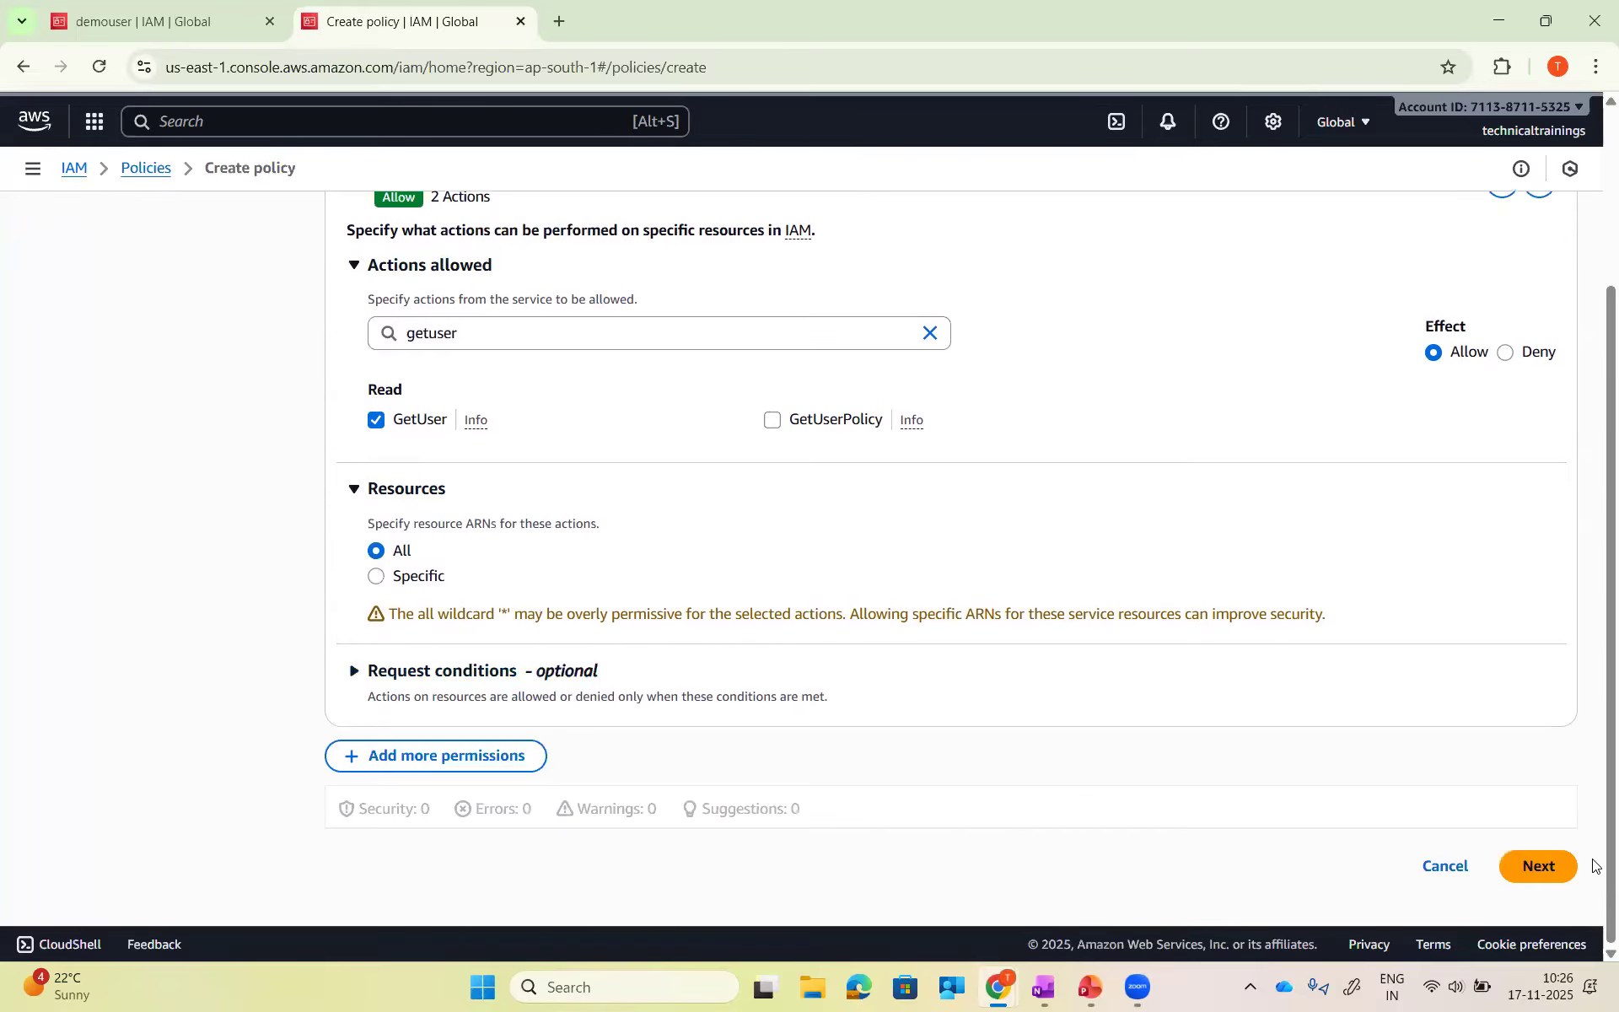
{"action": "left_click", "coordinate": [1536, 869]}
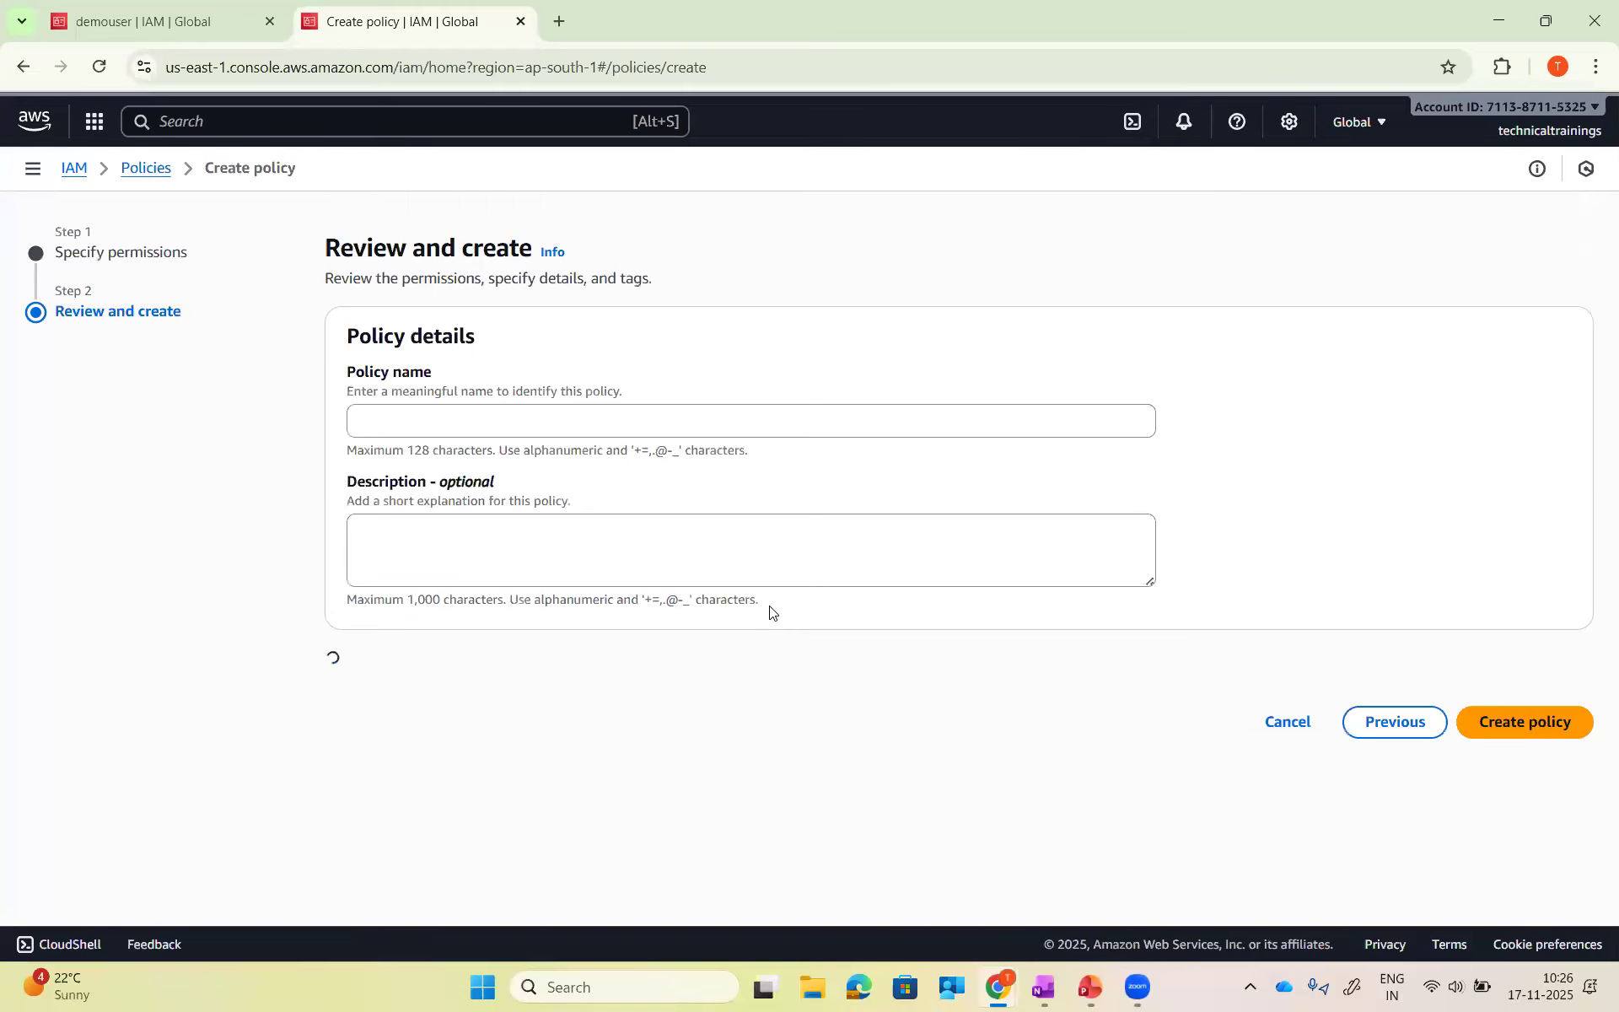
- Name the policy 'myiampolicy' and reuse the name as its description
{"action": "left_click", "coordinate": [439, 414]}
{"action": "type", "text": "my"}
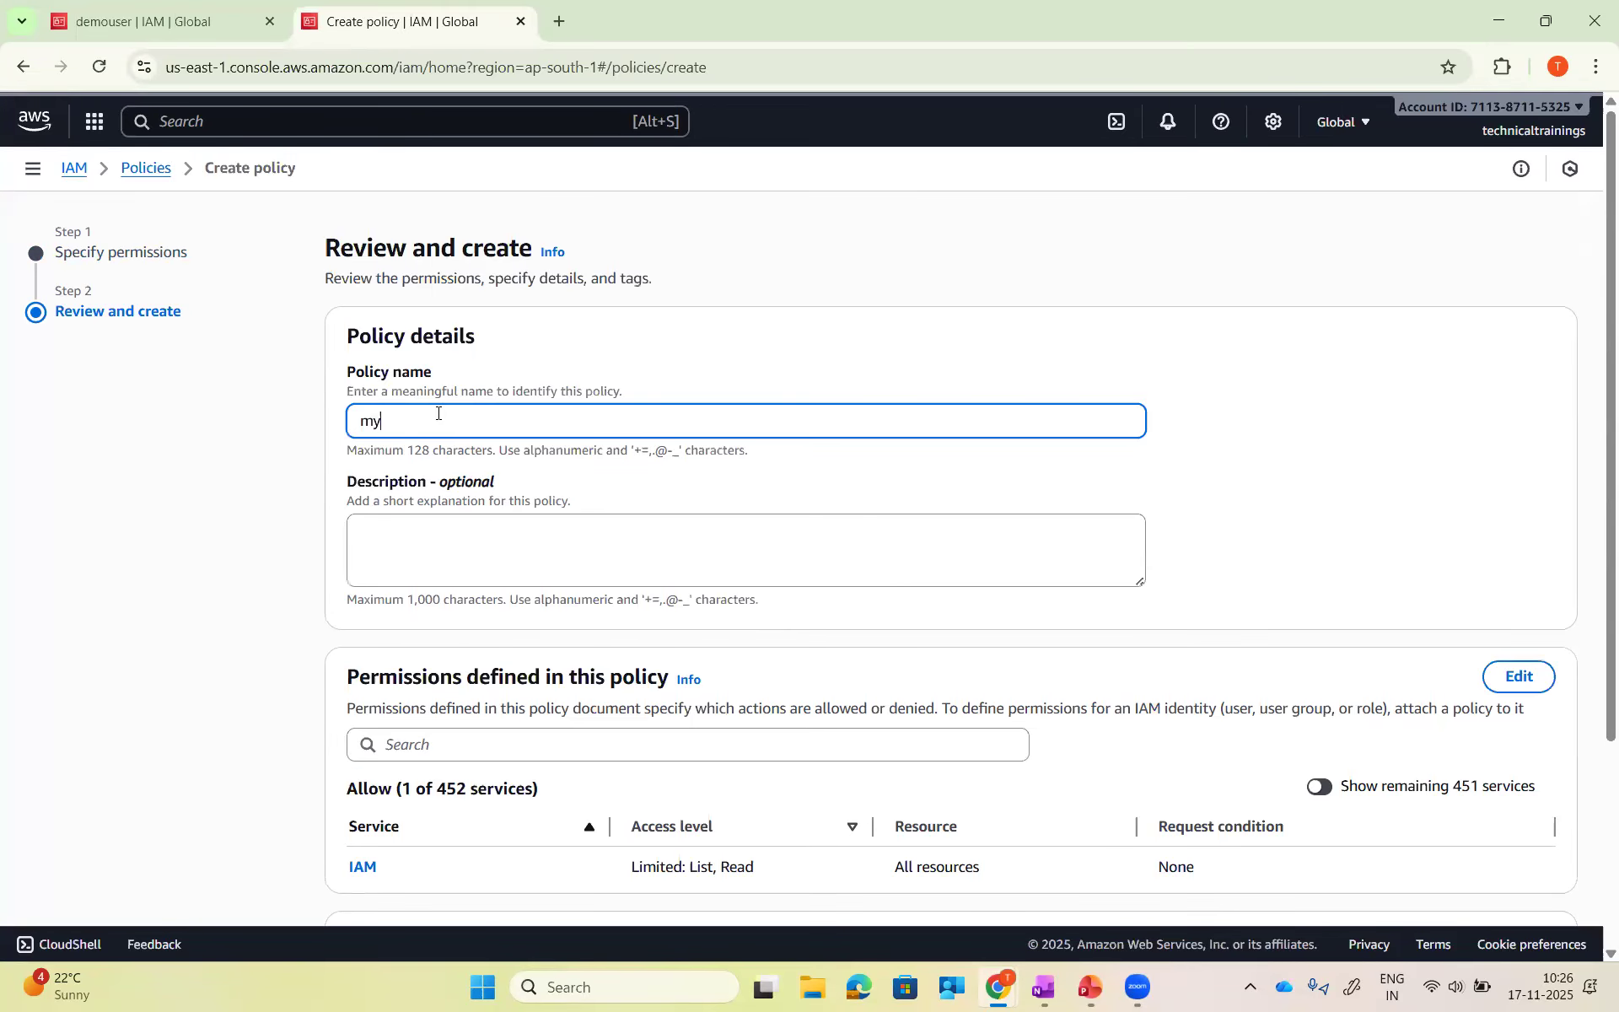
{"action": "type", "text": "iampolicy"}
{"action": "left_click_drag", "start_coordinate": [453, 419], "coordinate": [2, 415]}
{"action": "key", "text": "ctrl+c"}
{"action": "left_click", "coordinate": [468, 523]}
{"action": "key", "text": "ctrl+v"}
- Review the policy's limited List and Read access and create it
{"action": "scroll", "coordinate": [484, 520], "scroll_direction": "down", "scroll_amount": 3}
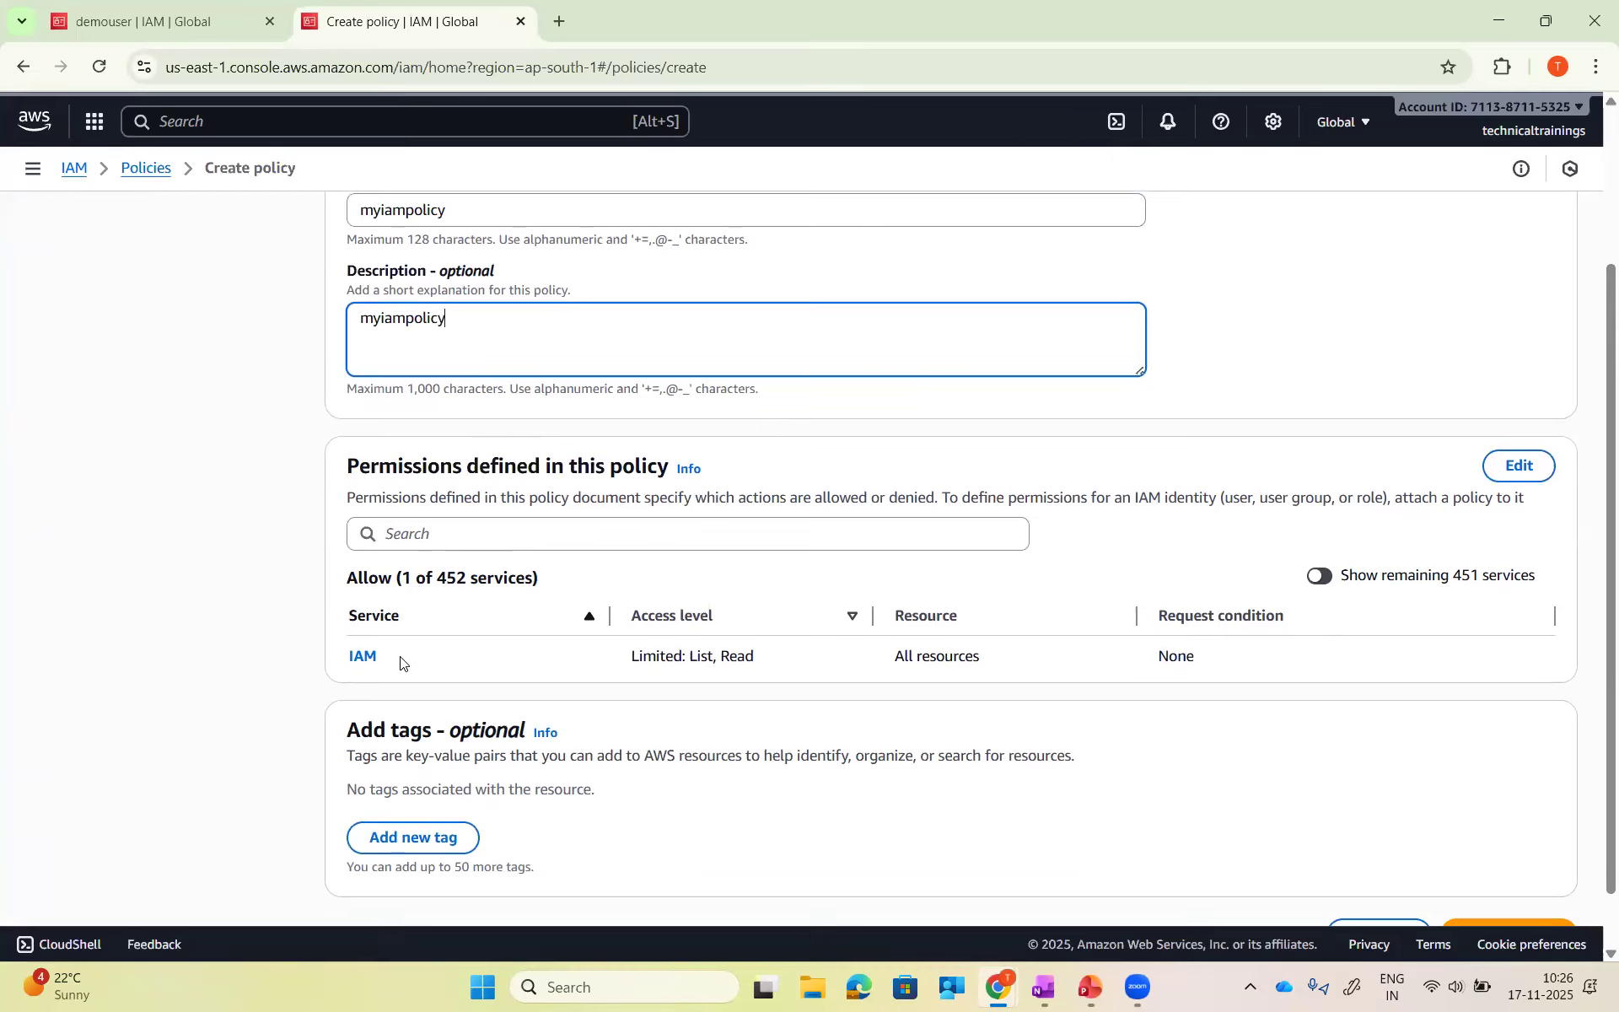
{"action": "scroll", "coordinate": [597, 605], "scroll_direction": "down", "scroll_amount": 1}
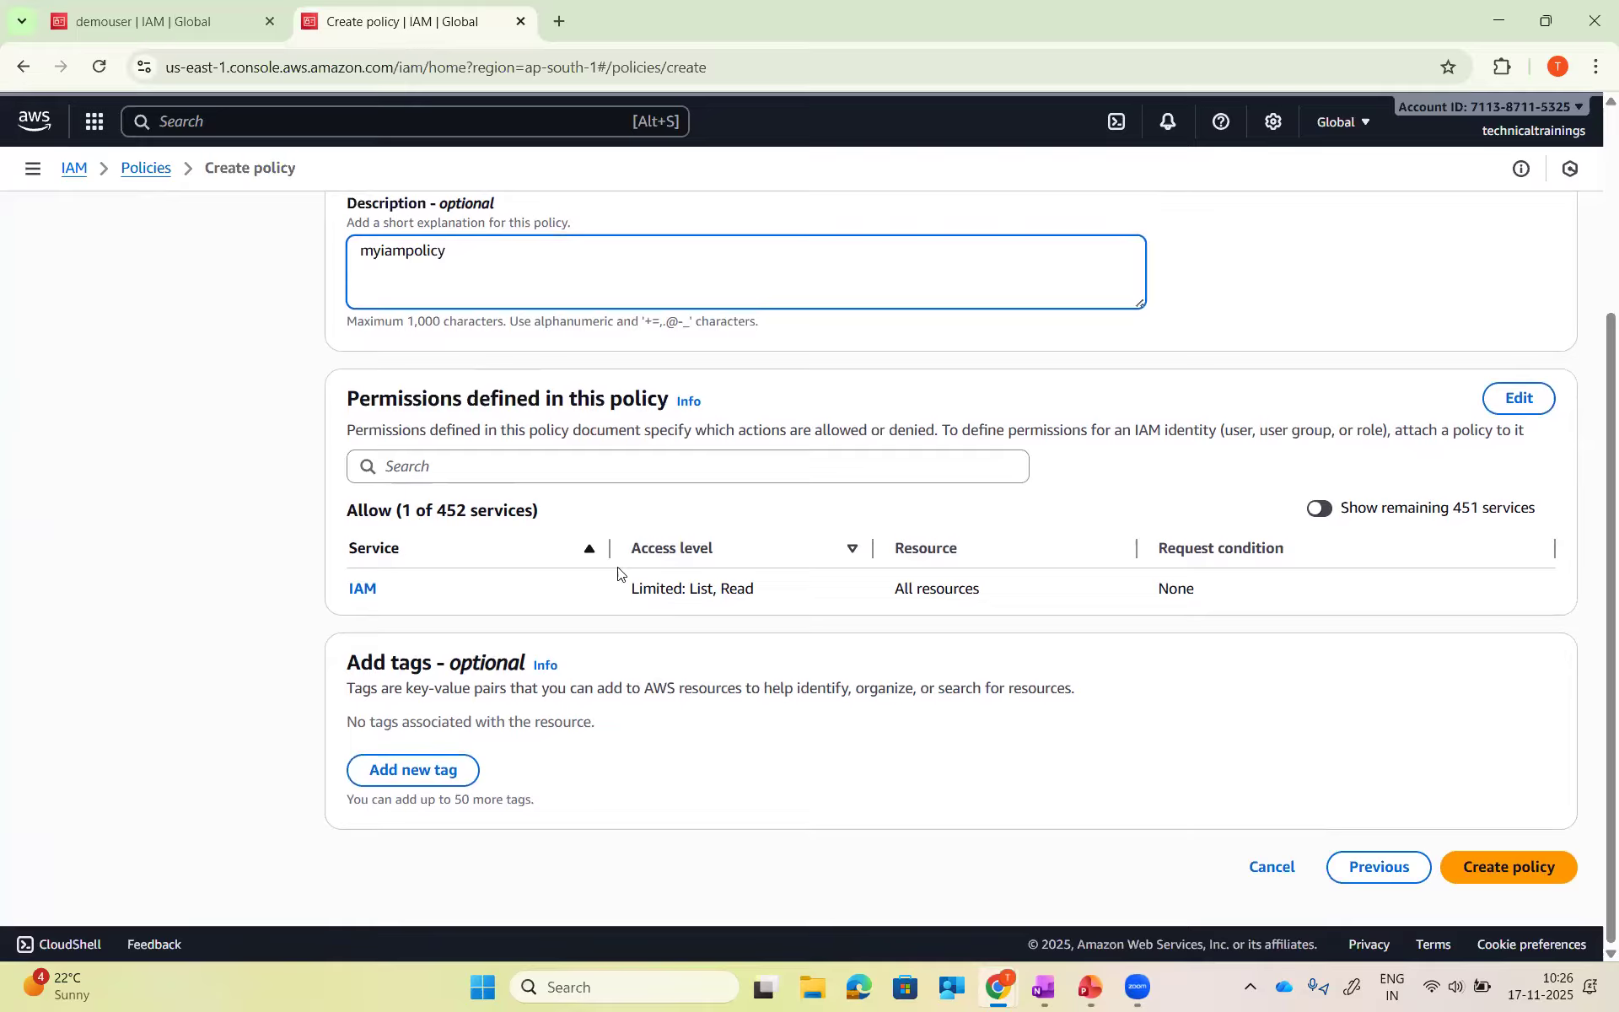
{"action": "left_click_drag", "start_coordinate": [753, 591], "coordinate": [685, 590]}
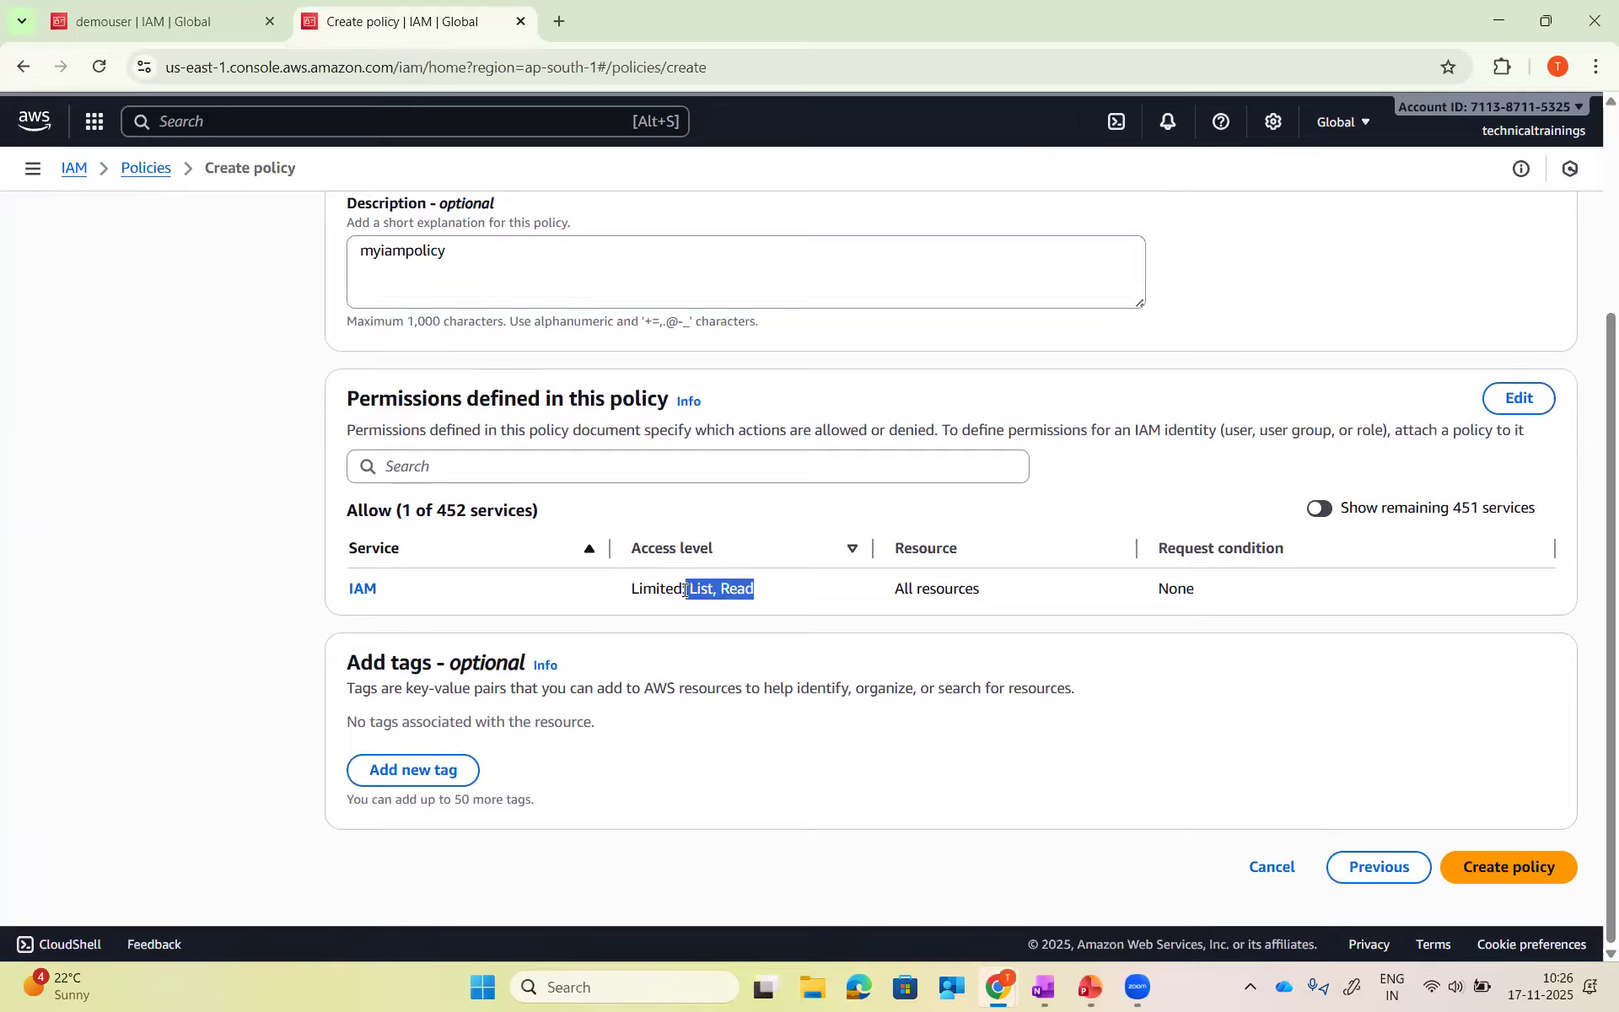
{"action": "left_click", "coordinate": [1524, 869]}
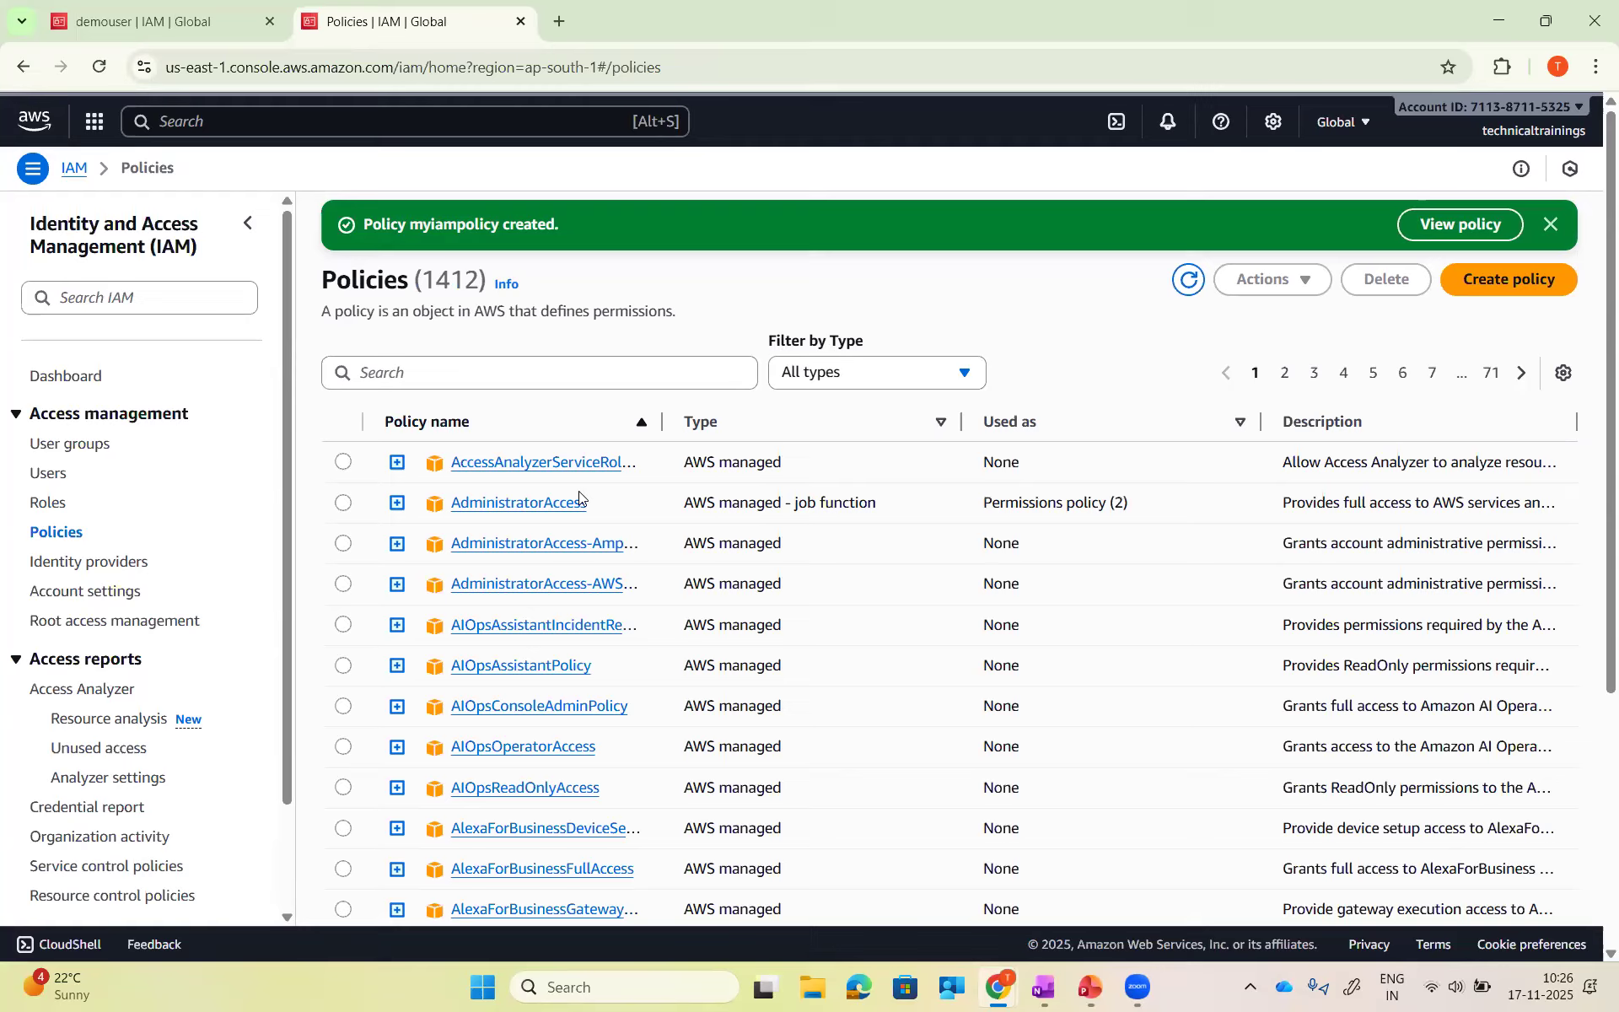
- Filter policies to Customer managed and expand myiampolicy's JSON
{"action": "left_click", "coordinate": [899, 369]}
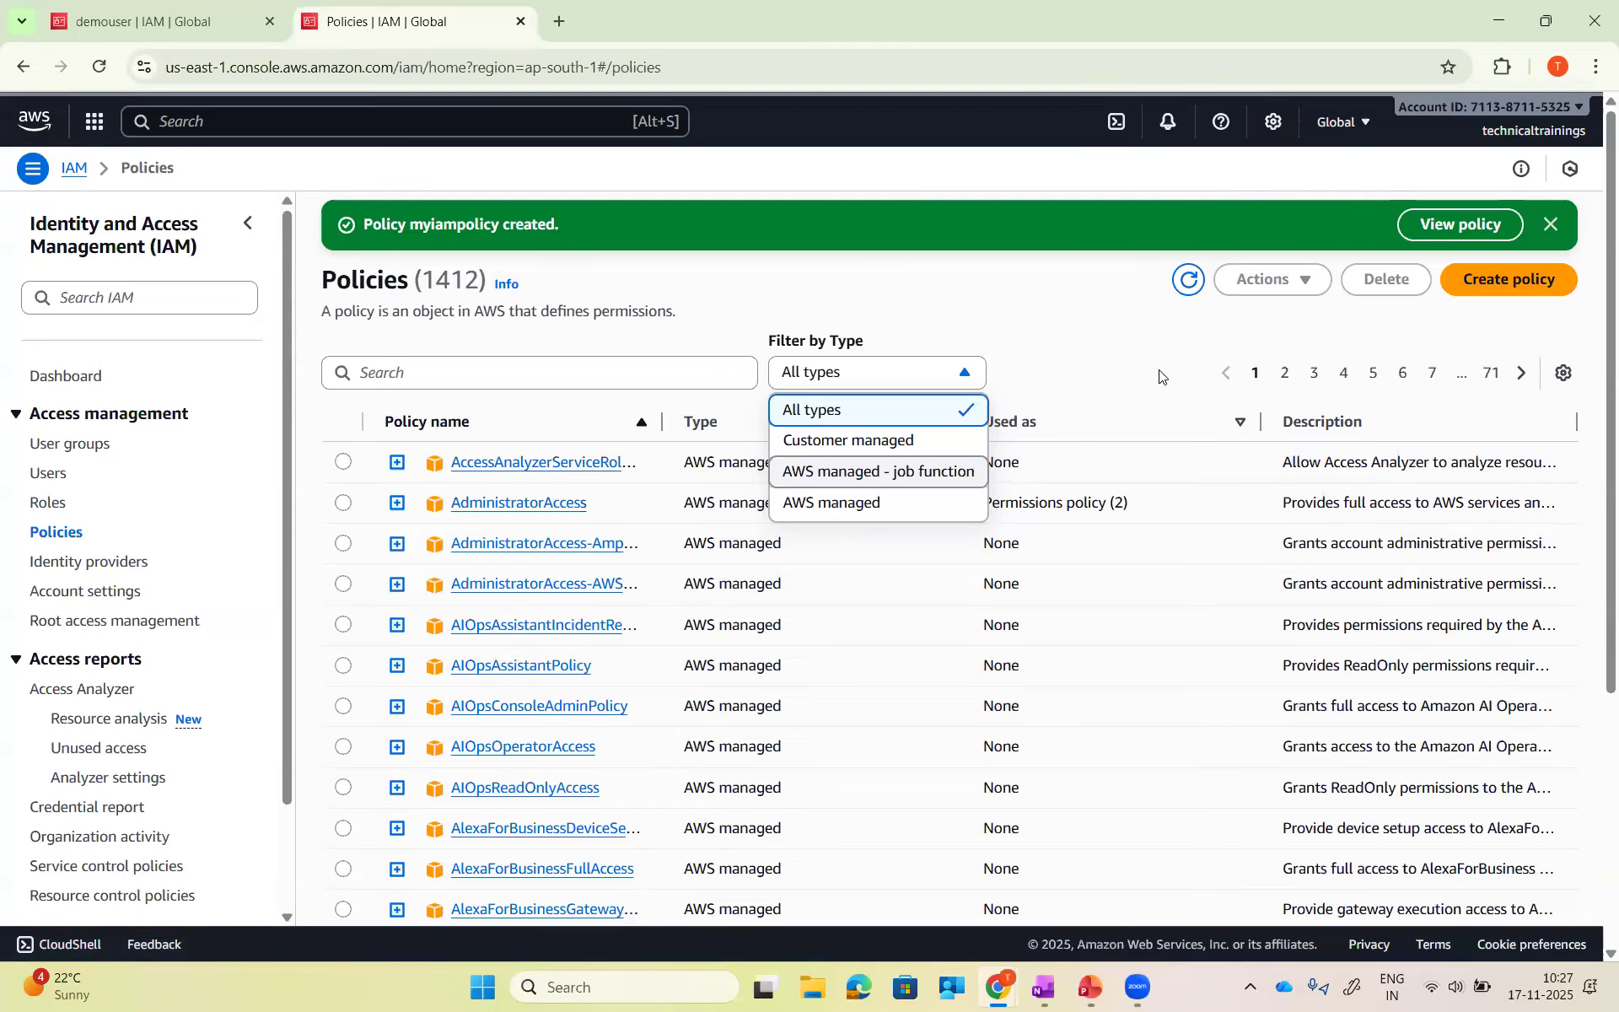
{"action": "left_click", "coordinate": [828, 446]}
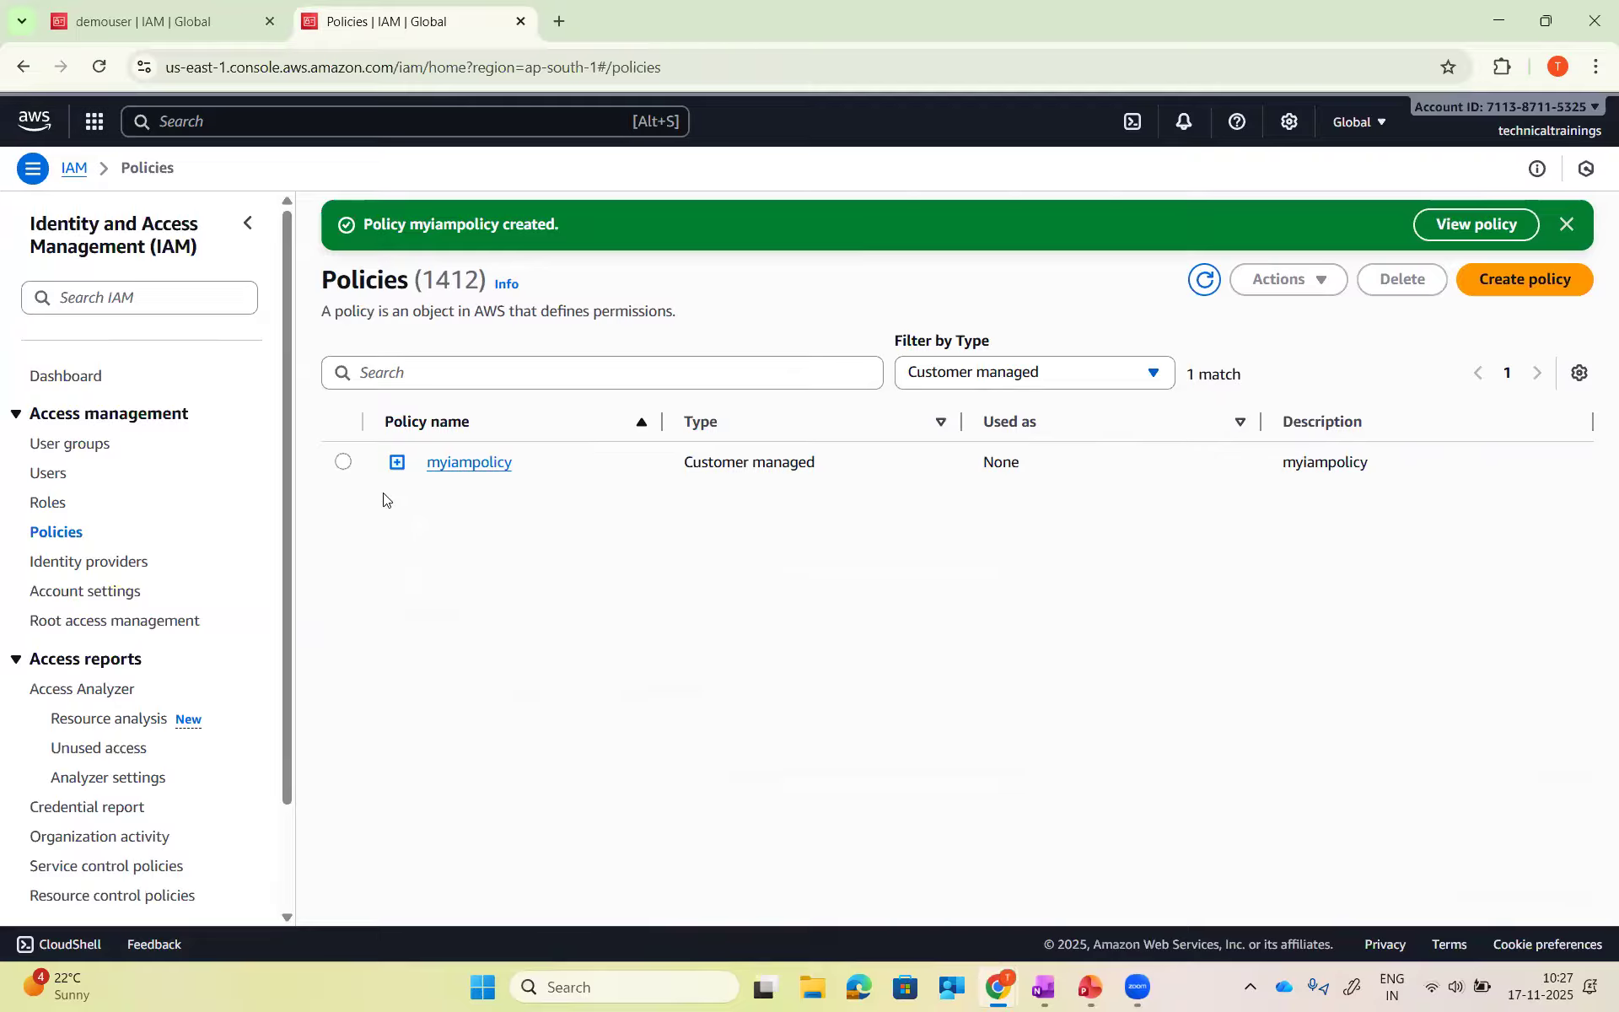
{"action": "left_click", "coordinate": [396, 463]}
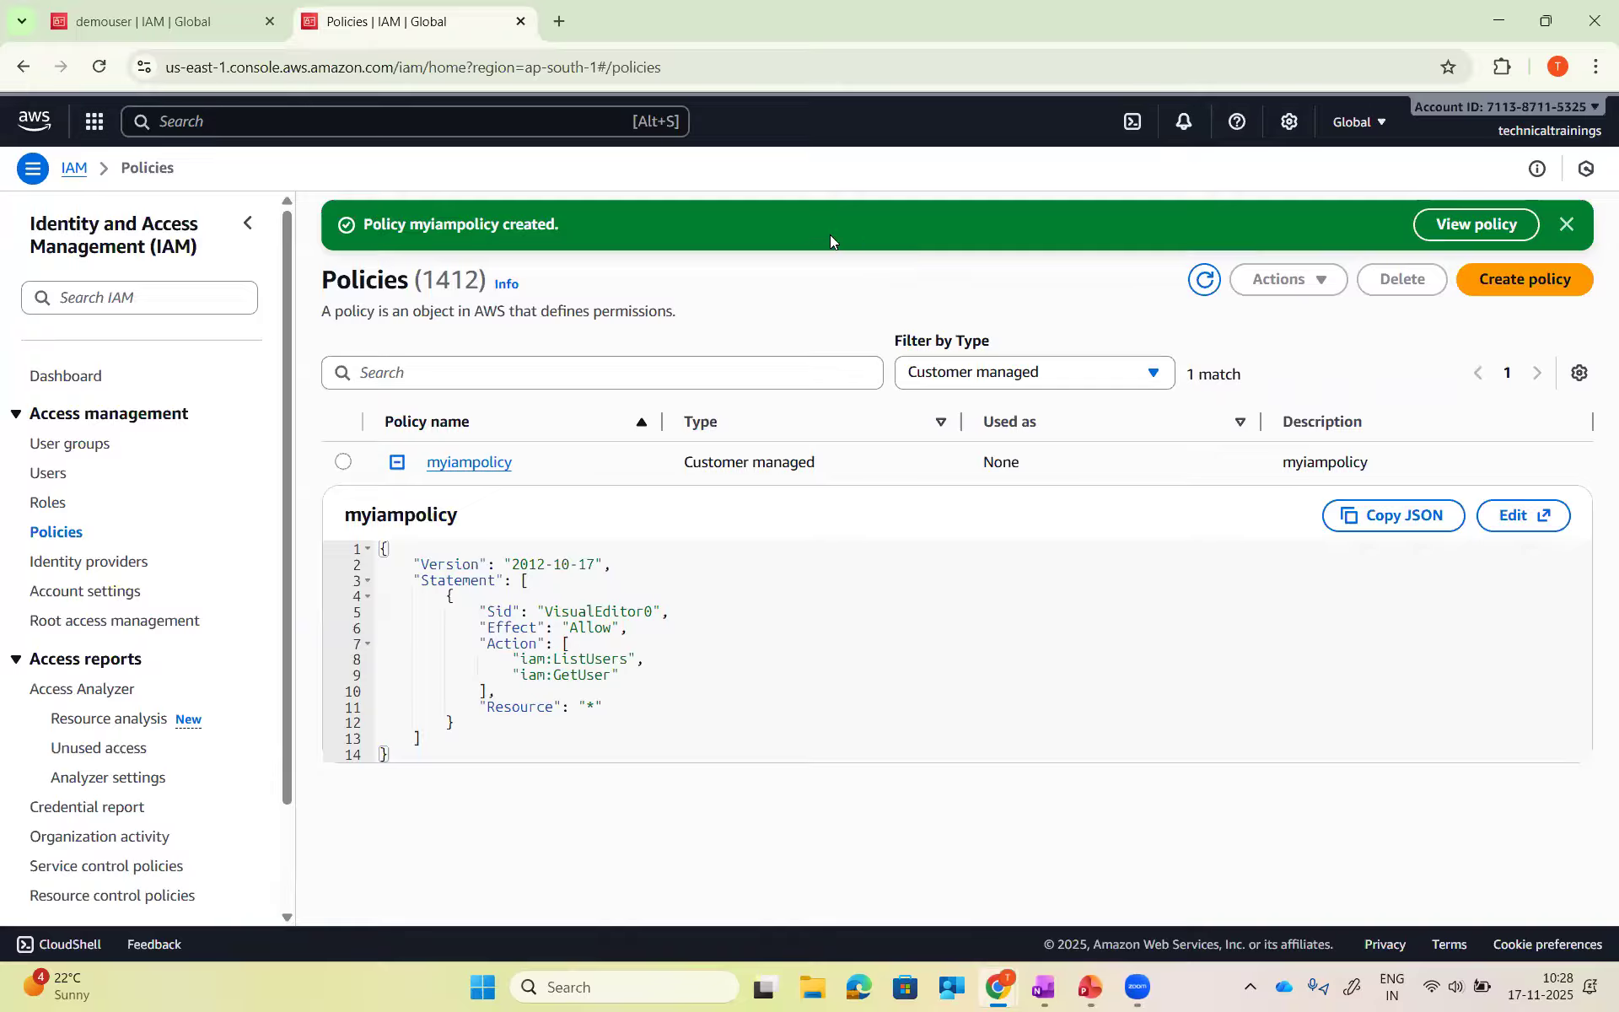
- Point out VisualEditor0, Action, ListUsers, GetUser and Resource in the JSON, then start another policy
{"action": "double_click", "coordinate": [588, 612]}
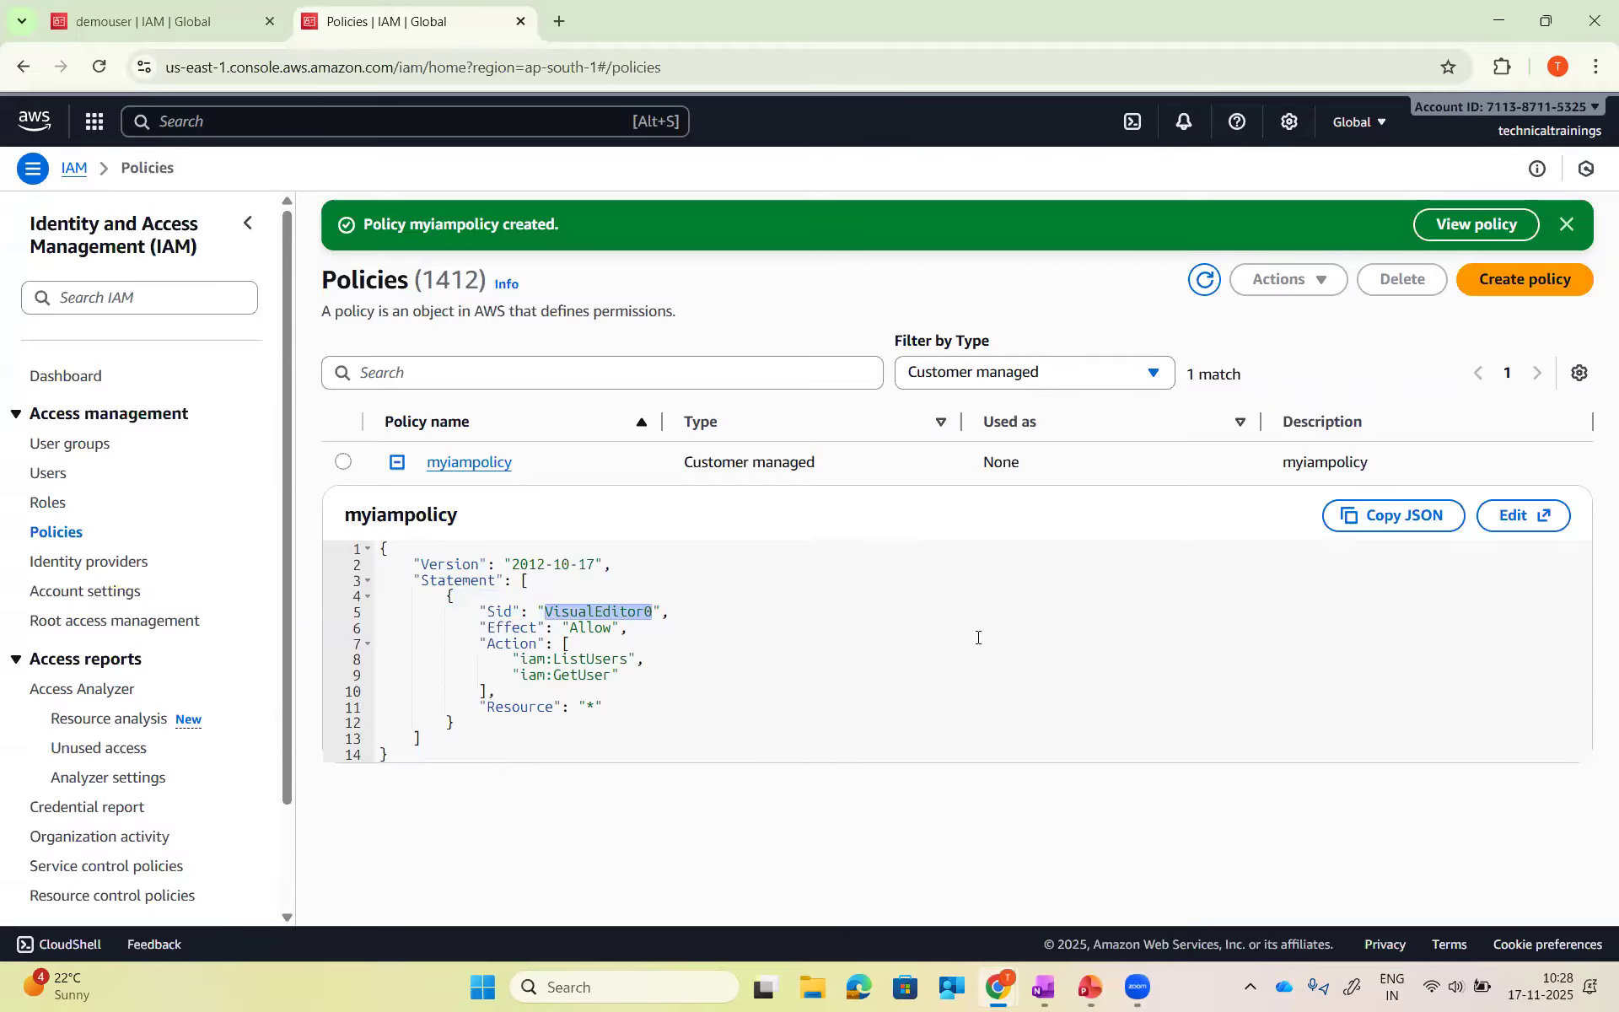
{"action": "double_click", "coordinate": [523, 647]}
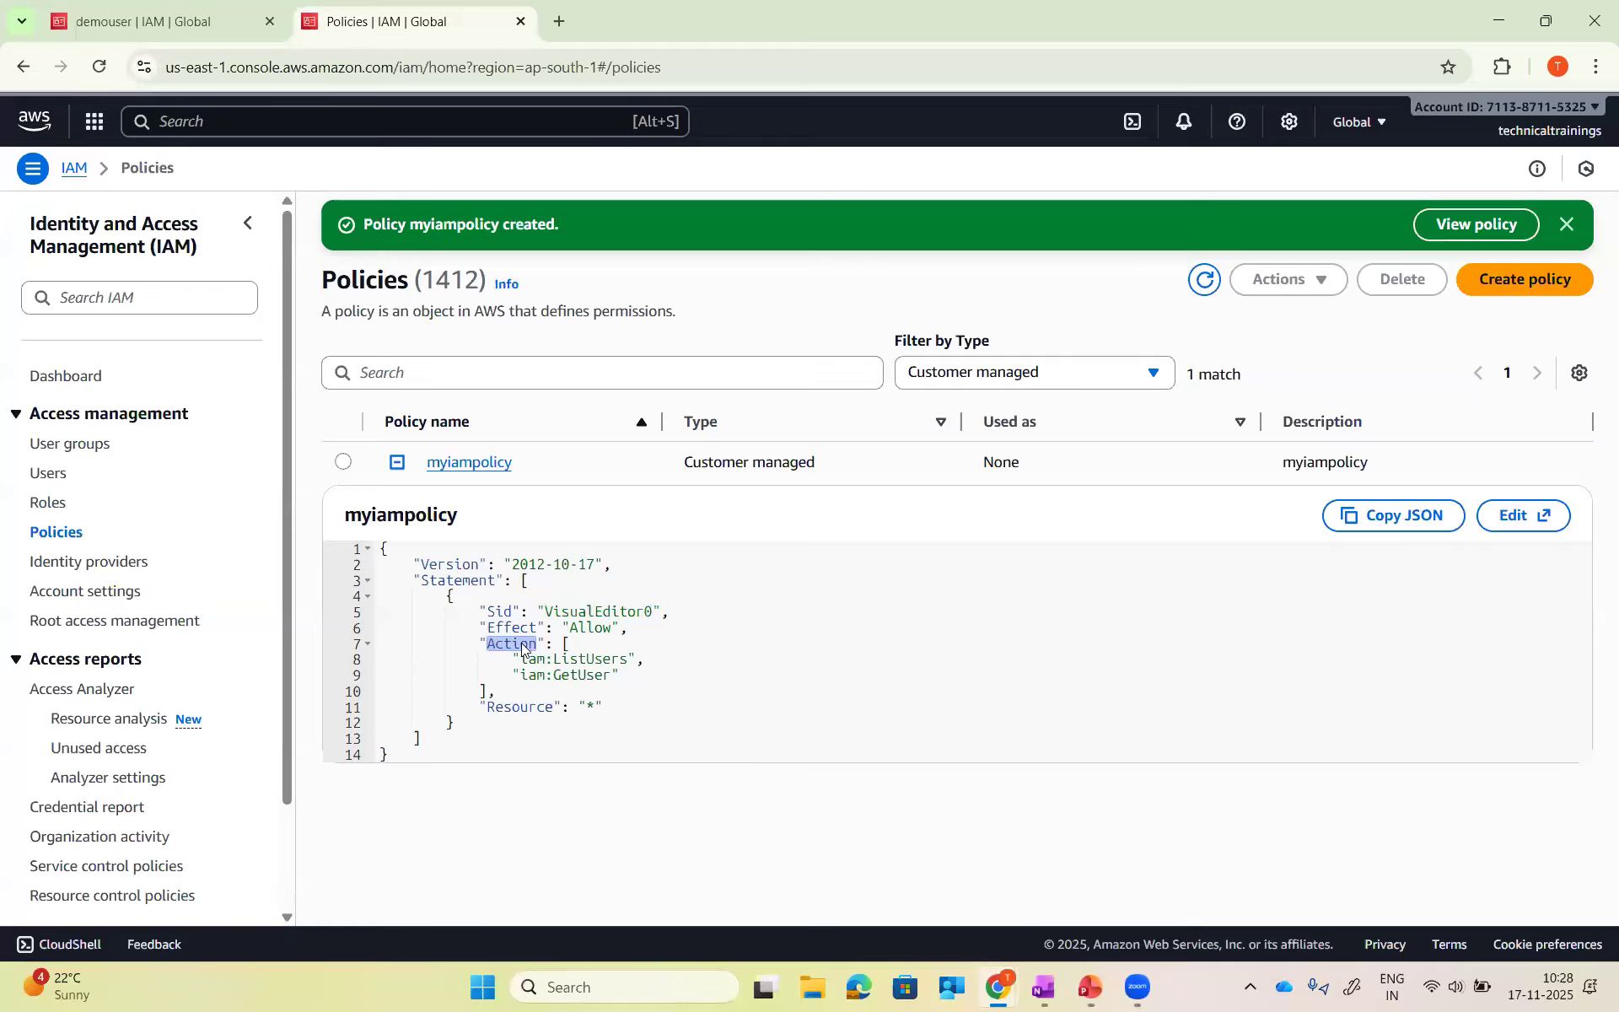
{"action": "left_click", "coordinate": [557, 664]}
{"action": "mouse_move", "coordinate": [598, 662]}
{"action": "left_mouse_down"}
{"action": "mouse_move", "coordinate": [569, 660]}
{"action": "mouse_move", "coordinate": [611, 671]}
{"action": "left_mouse_up"}
{"action": "left_click", "coordinate": [558, 675]}
{"action": "left_click", "coordinate": [821, 690]}
{"action": "double_click", "coordinate": [581, 675]}
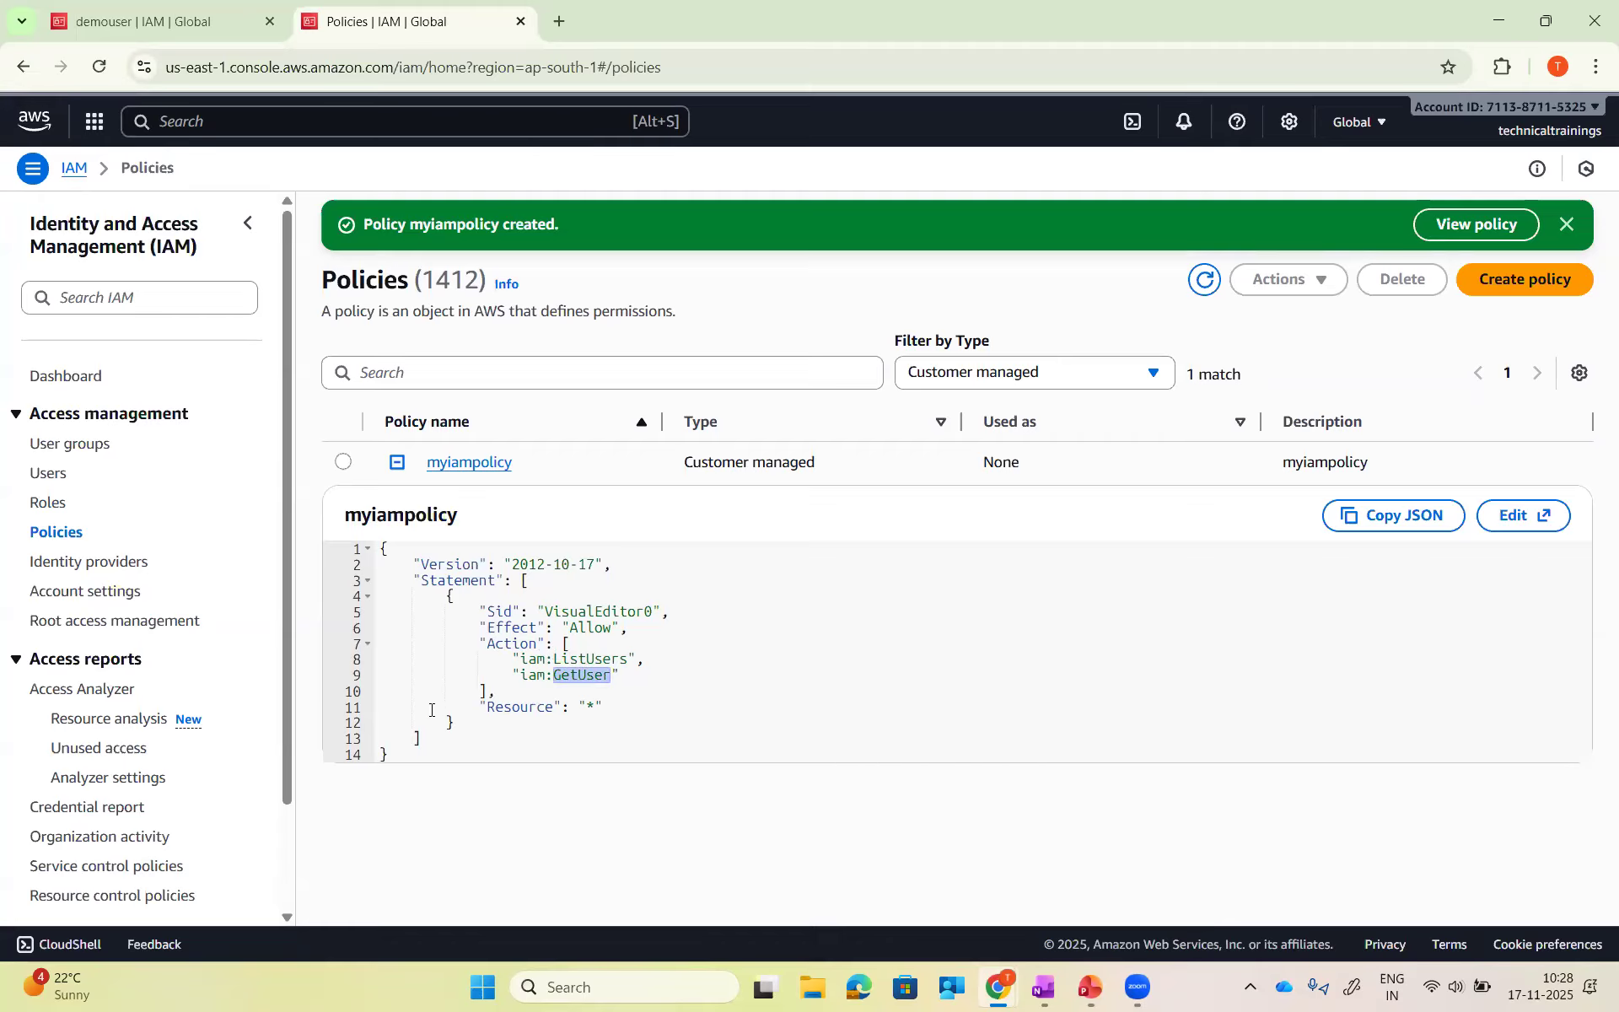
{"action": "left_click_drag", "start_coordinate": [470, 707], "coordinate": [679, 722]}
{"action": "left_click", "coordinate": [798, 757]}
{"action": "left_click", "coordinate": [1547, 276]}
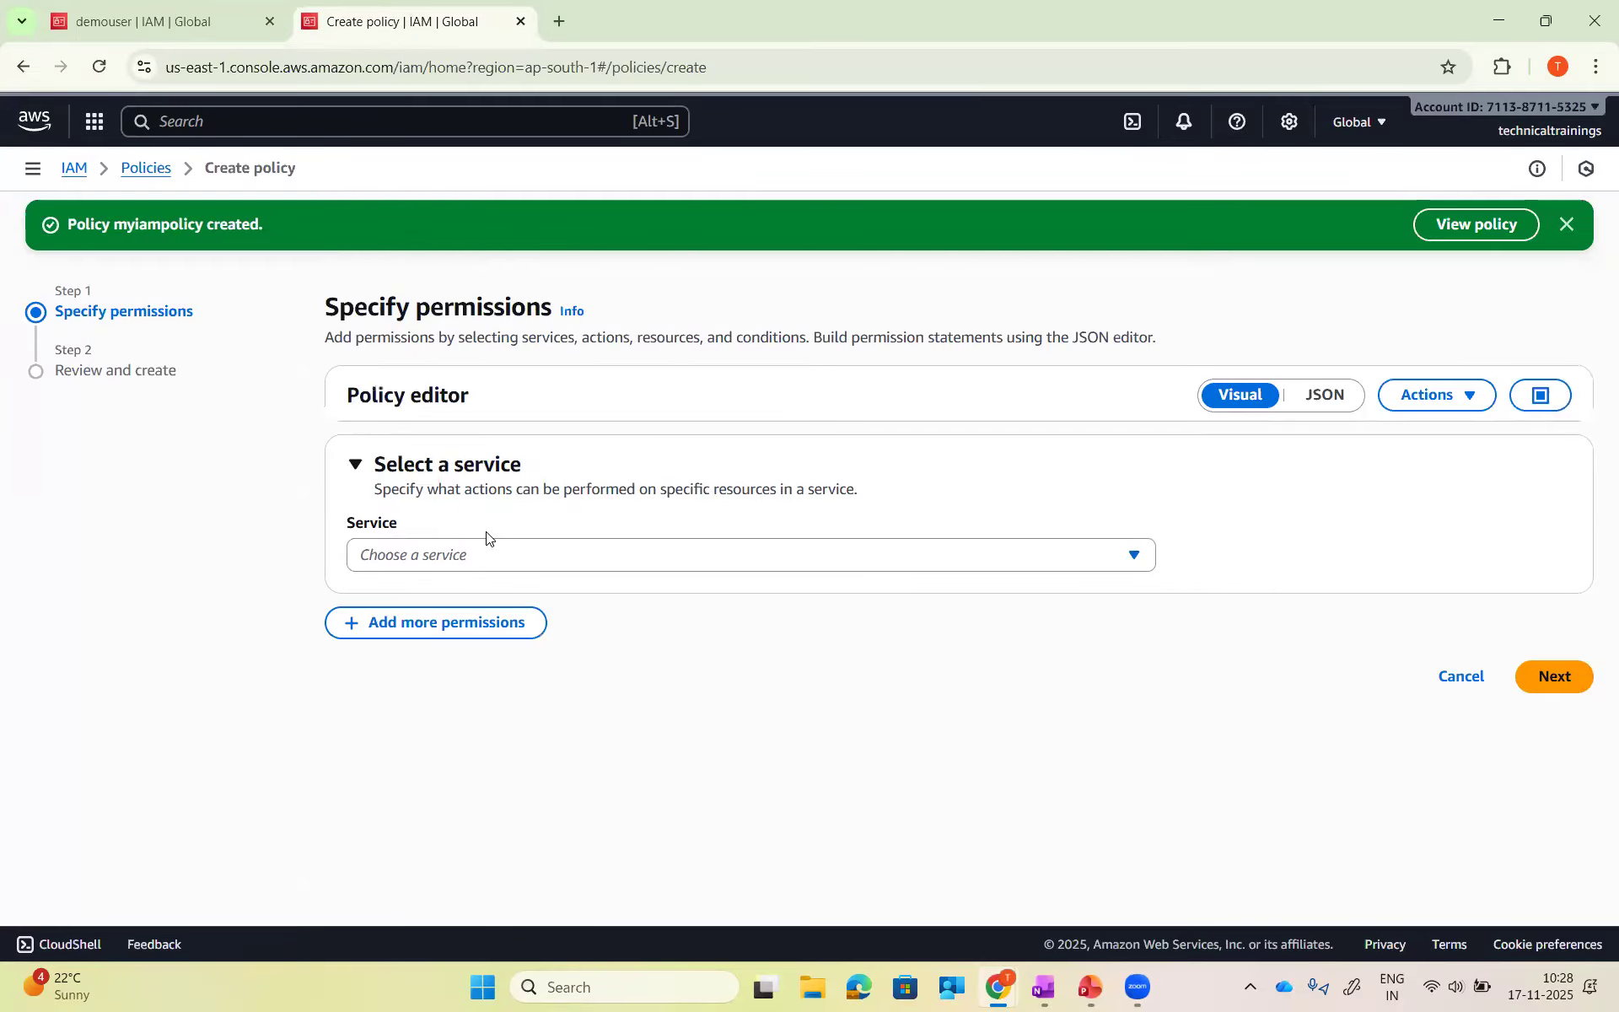
{"action": "left_click", "coordinate": [29, 74]}
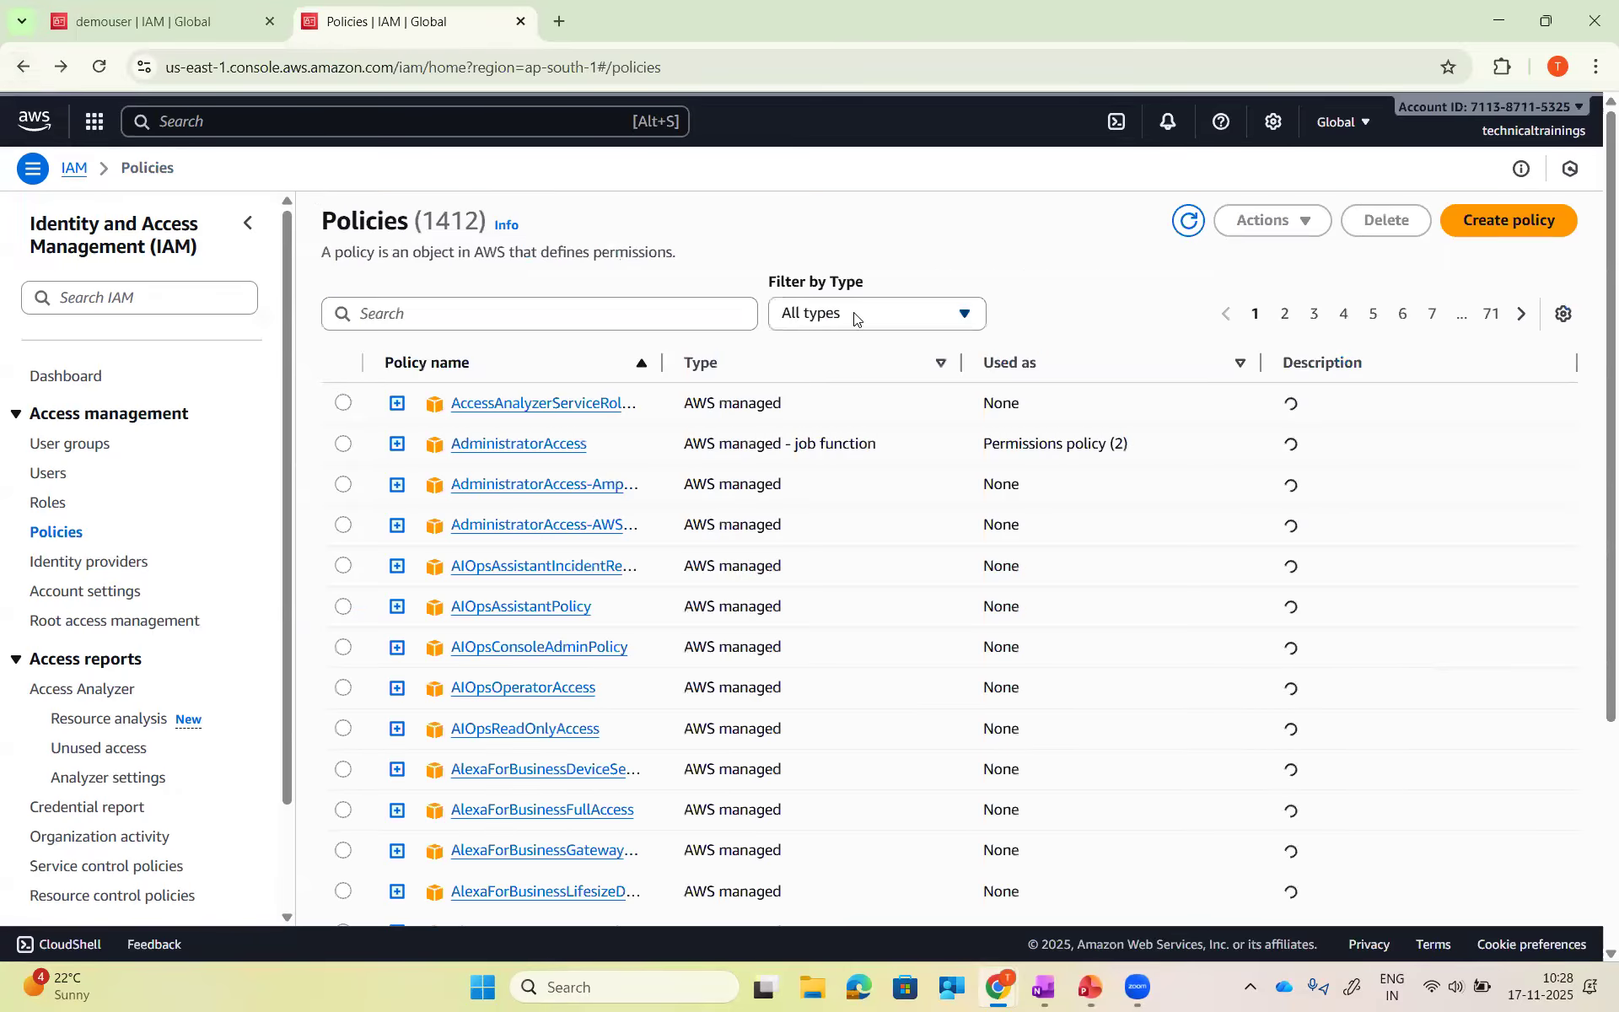
{"action": "left_click", "coordinate": [856, 318]}
{"action": "left_click", "coordinate": [856, 379]}
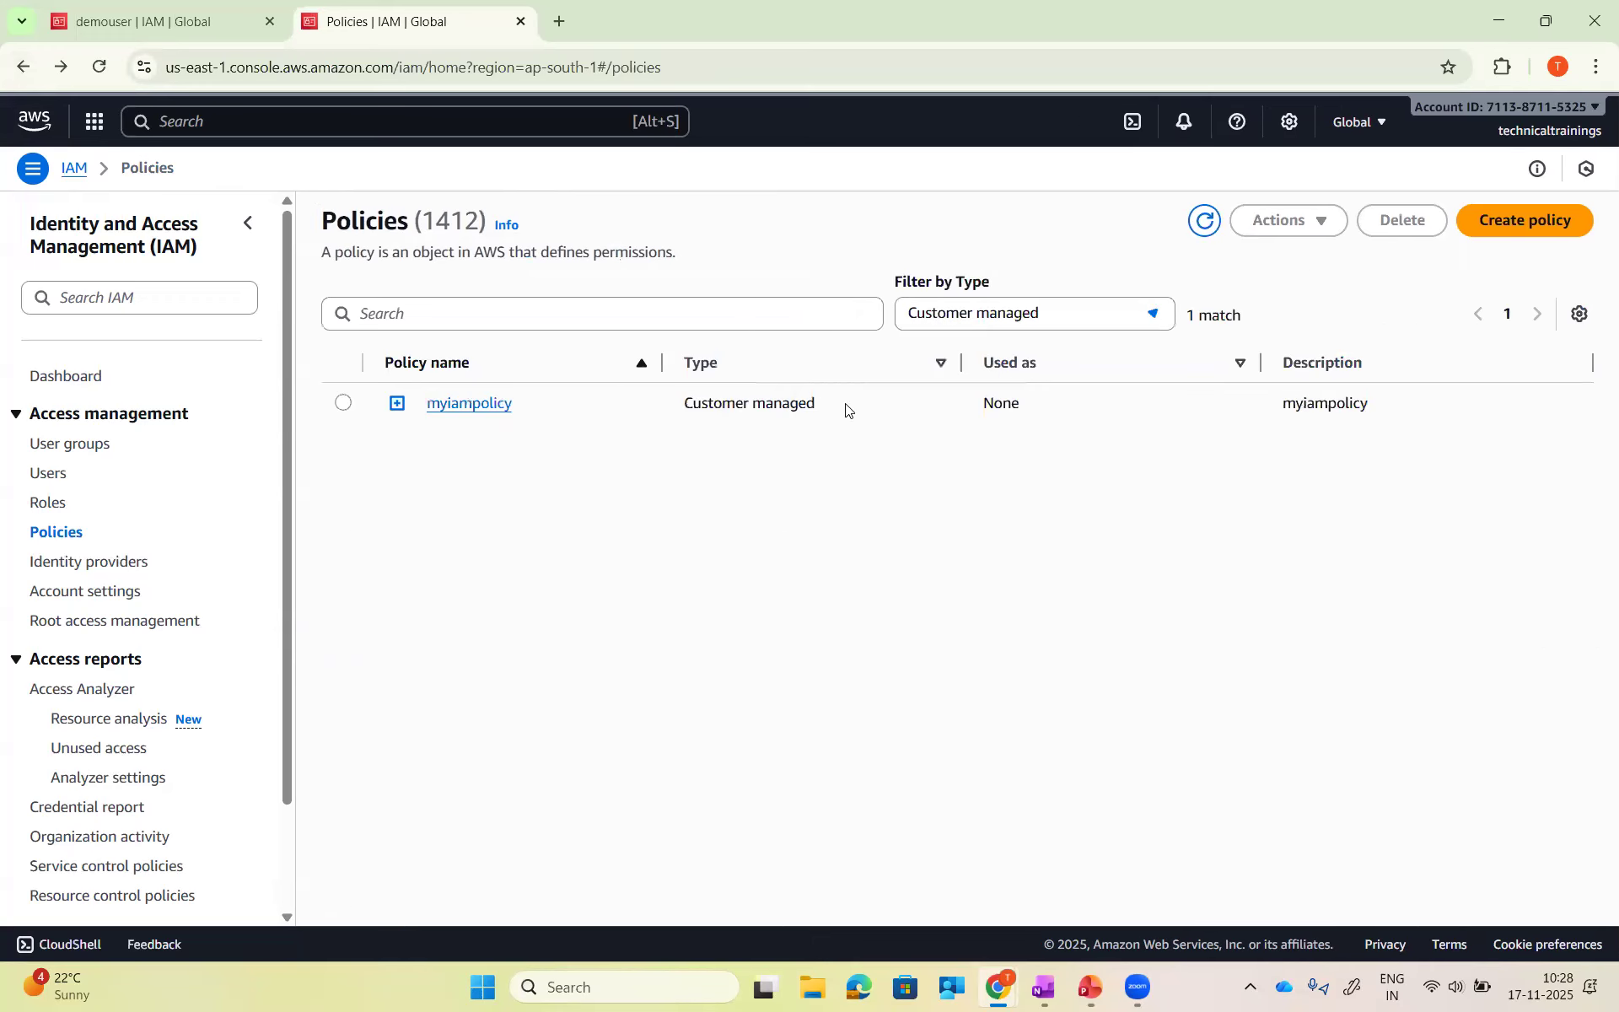
{"action": "left_click", "coordinate": [503, 404]}
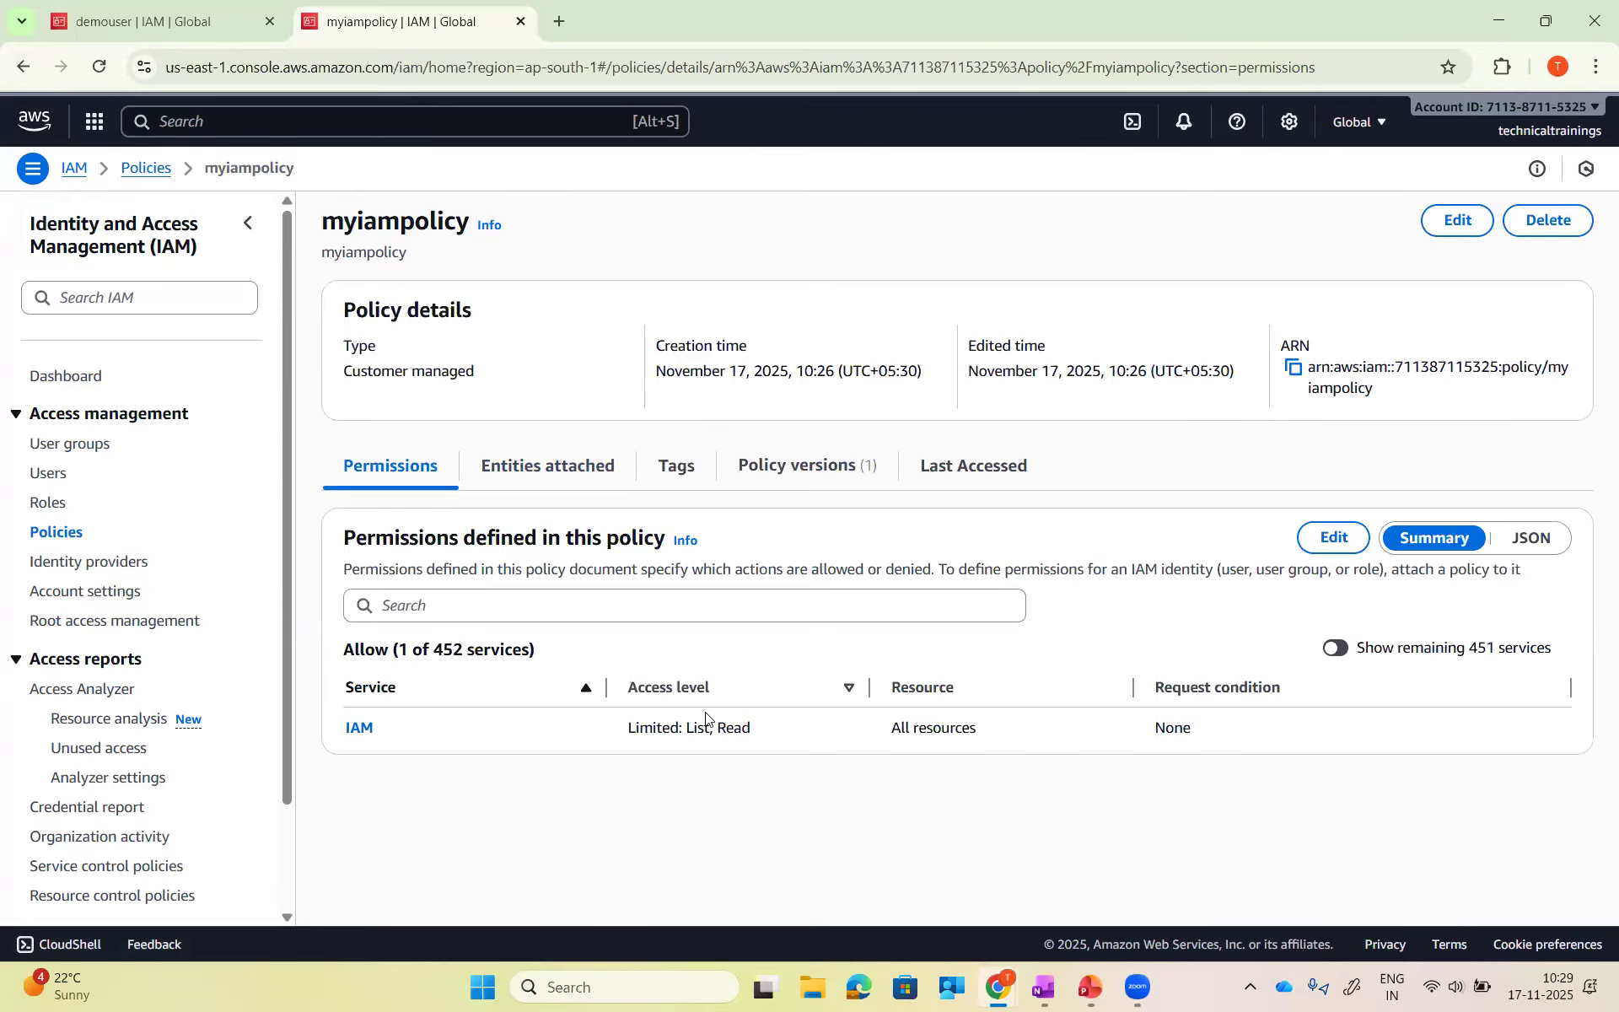
{"action": "left_click", "coordinate": [549, 480]}
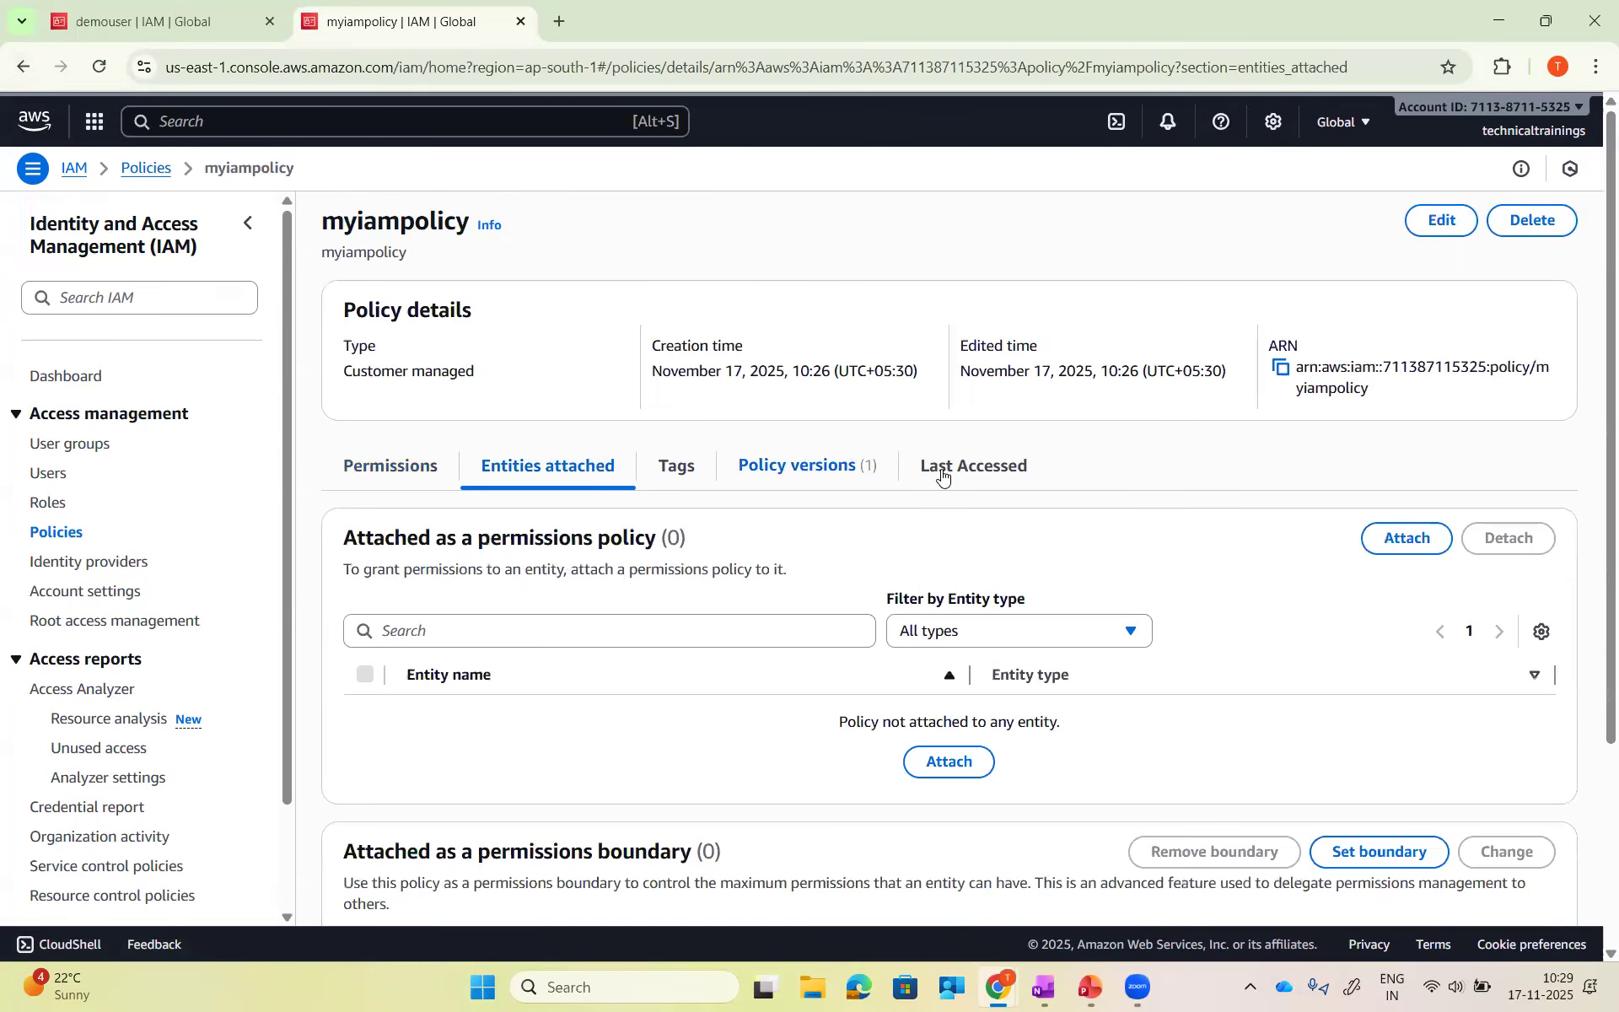
{"action": "left_click", "coordinate": [825, 475]}
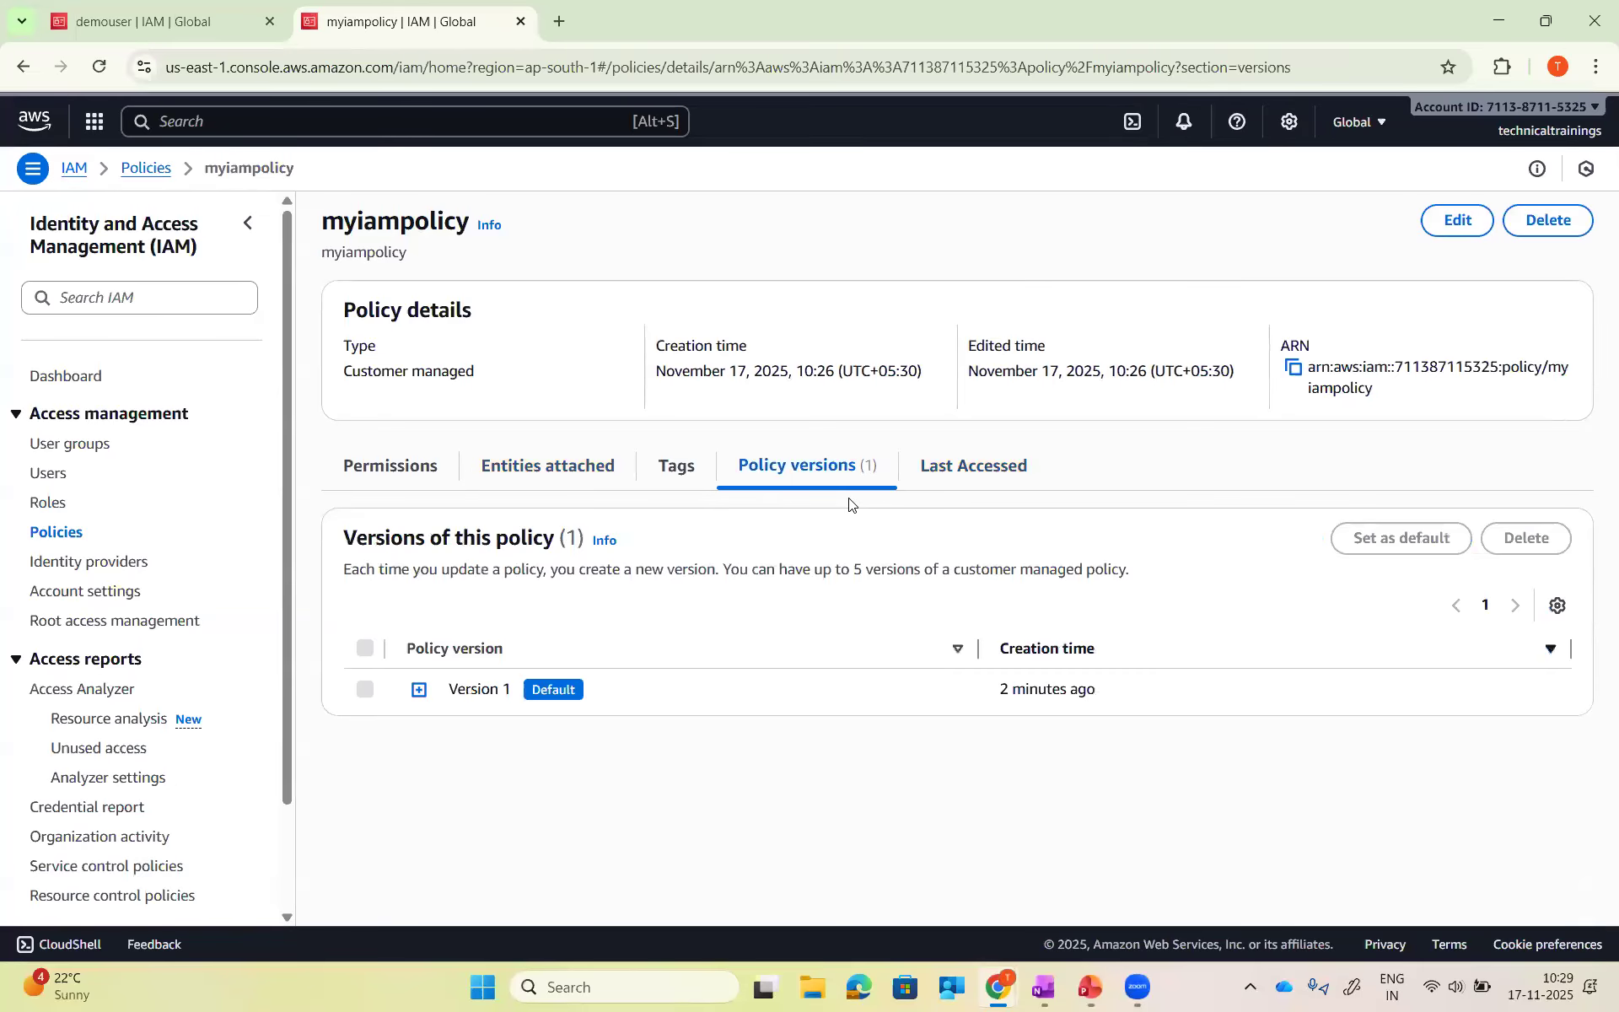
{"action": "left_click", "coordinate": [57, 533]}
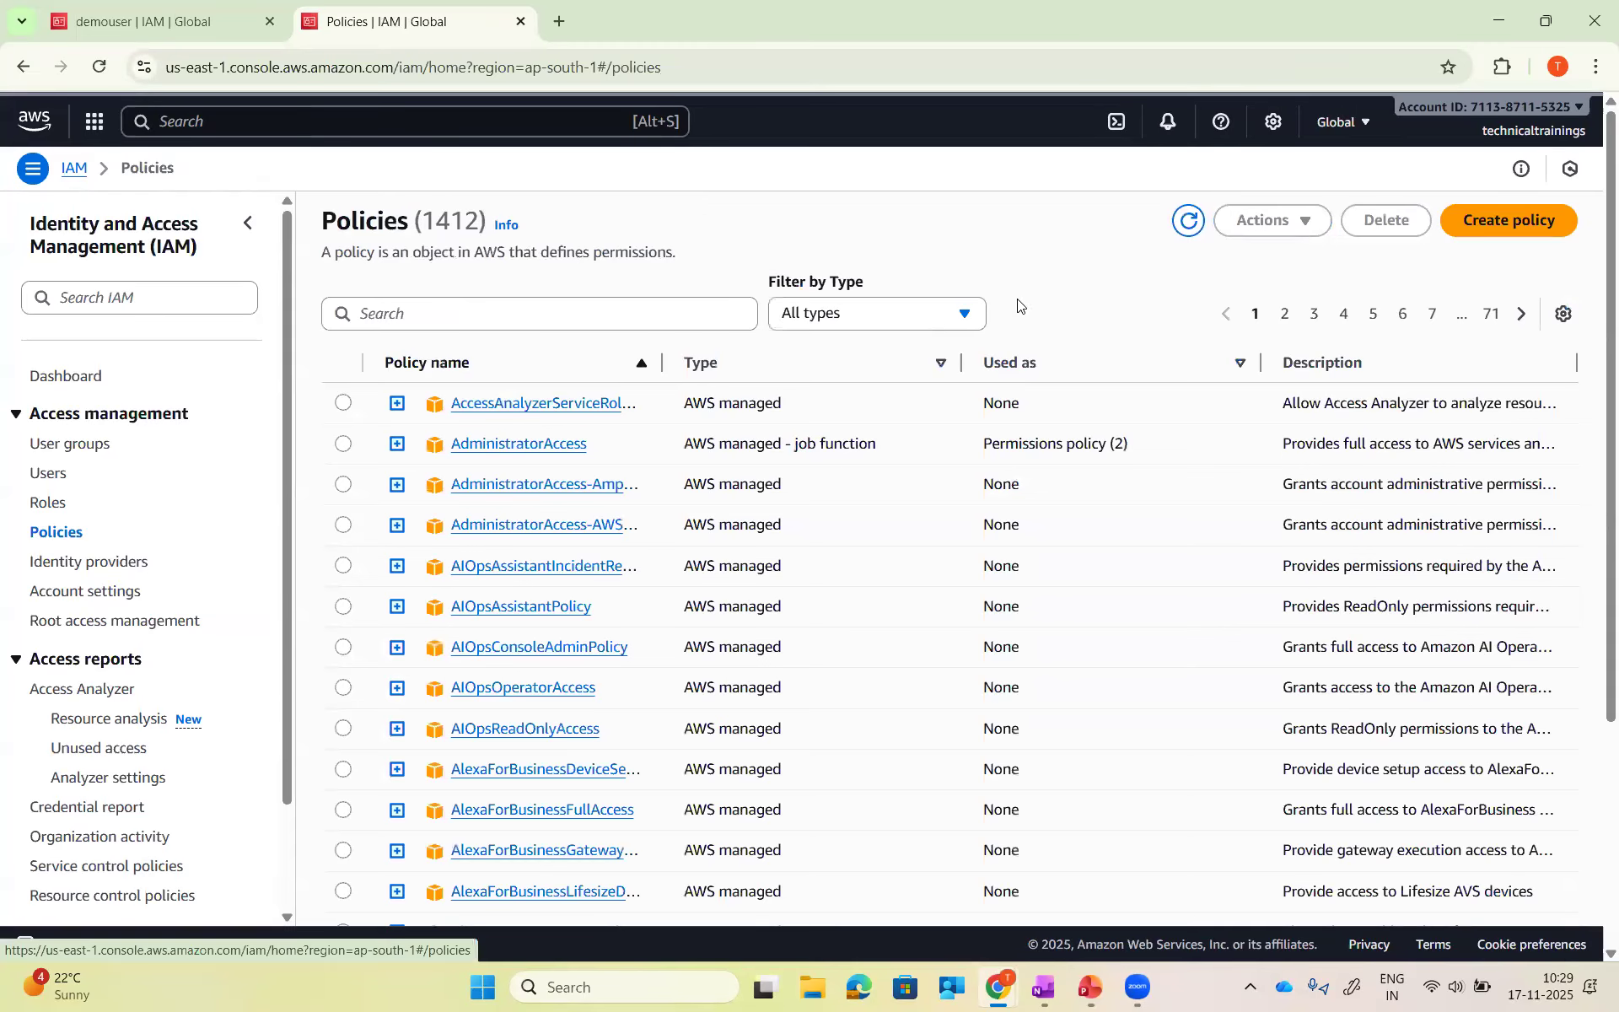
{"action": "left_click", "coordinate": [931, 318]}
{"action": "left_click", "coordinate": [832, 381]}
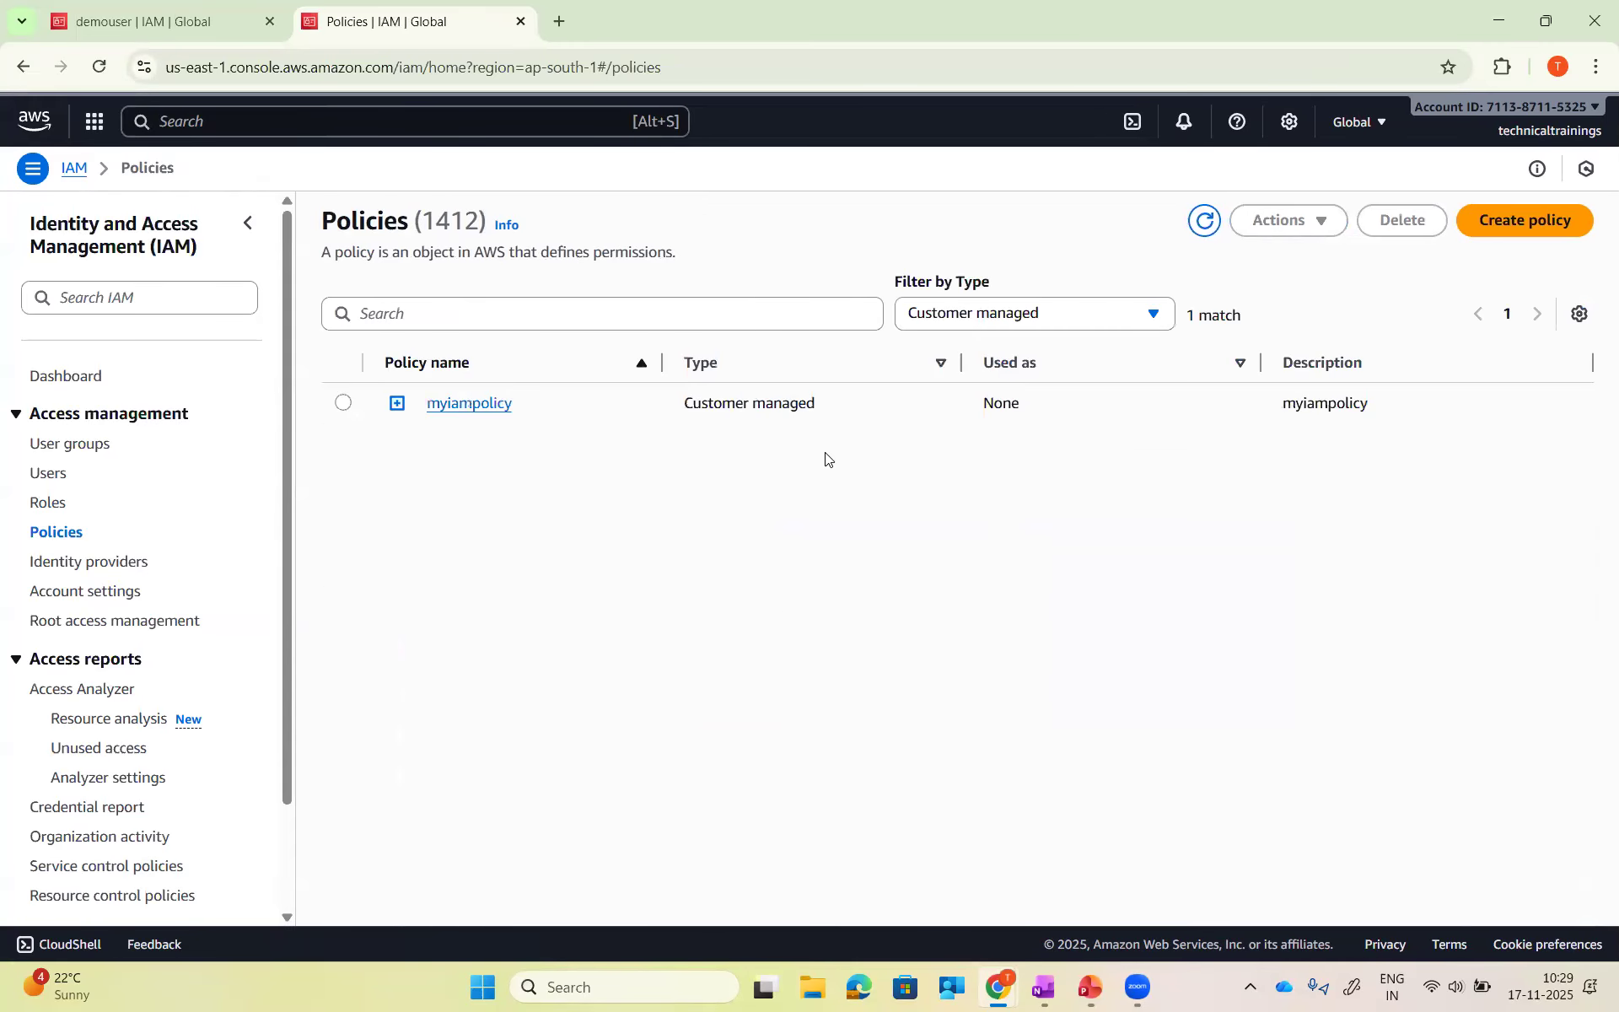
{"action": "left_click", "coordinate": [396, 404]}
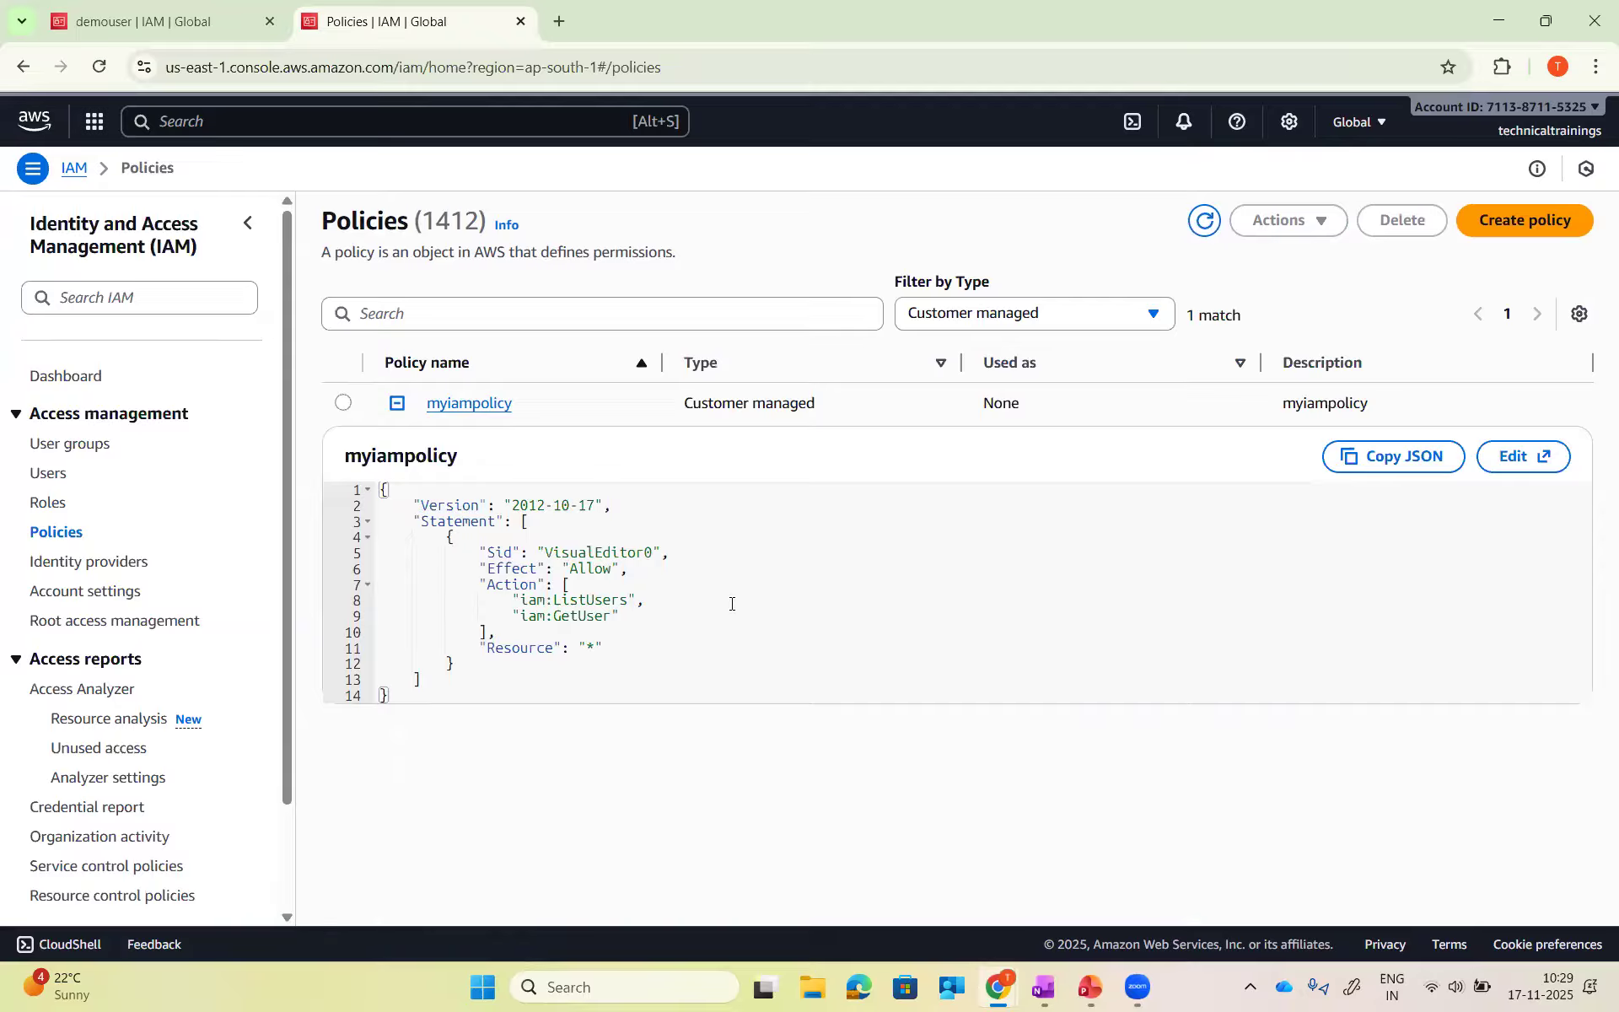
{"action": "left_click", "coordinate": [152, 21]}
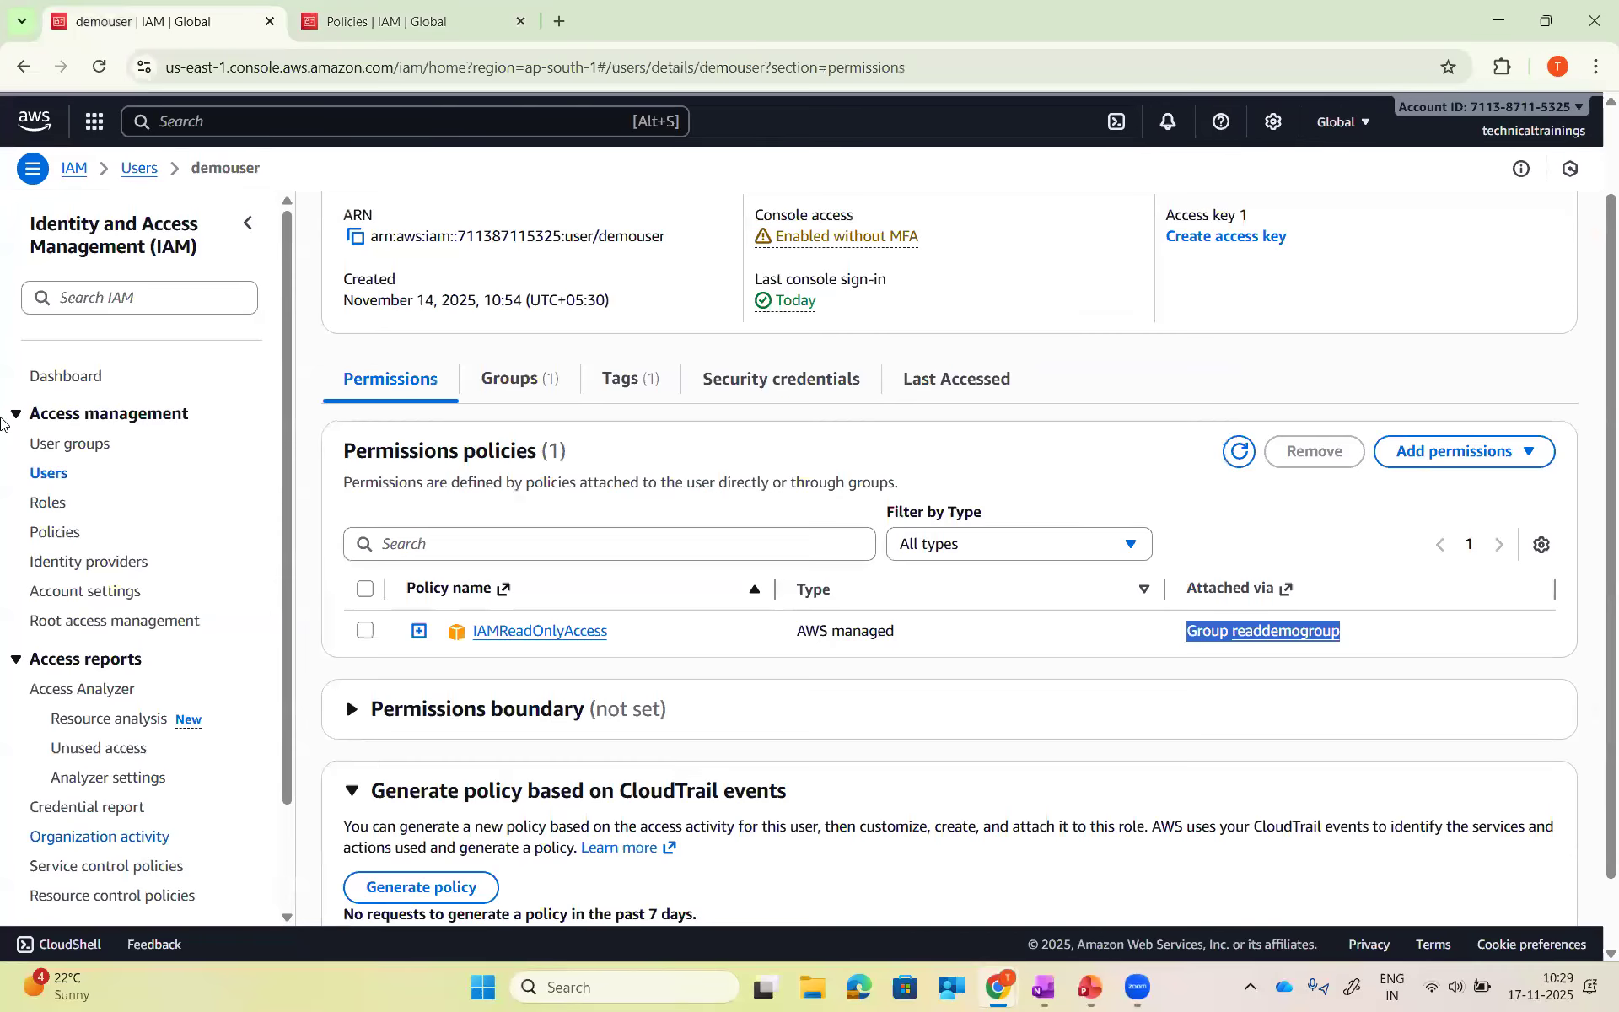
{"action": "left_click", "coordinate": [51, 477]}
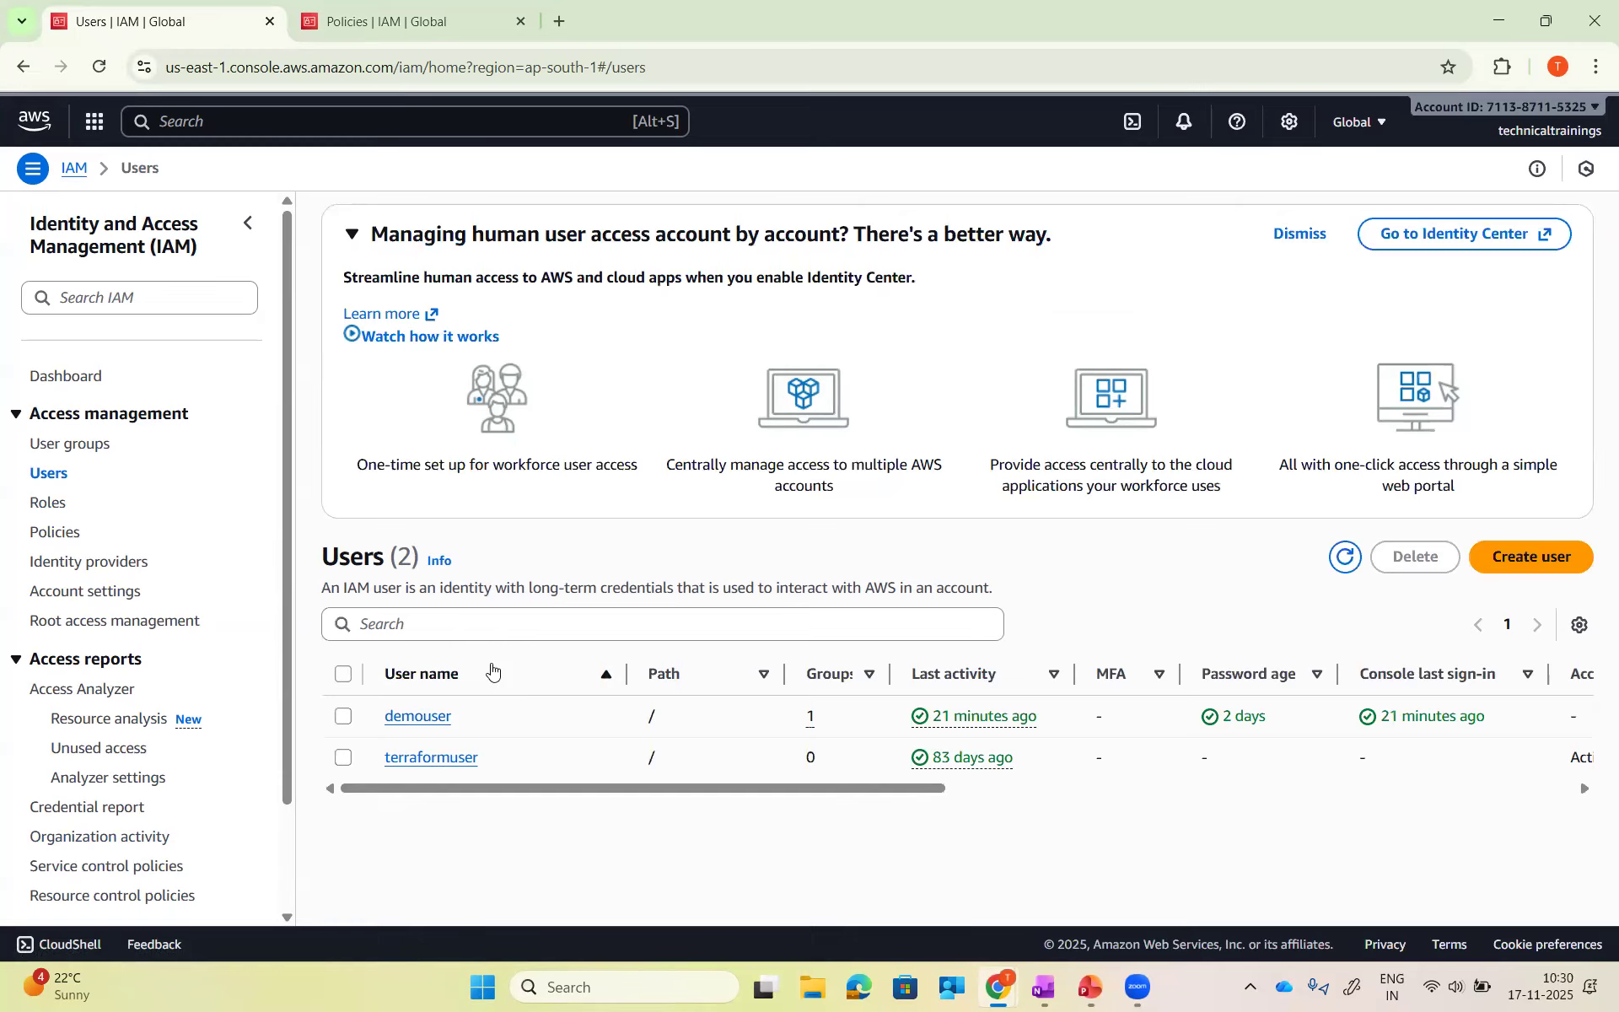
{"action": "left_click", "coordinate": [418, 717]}
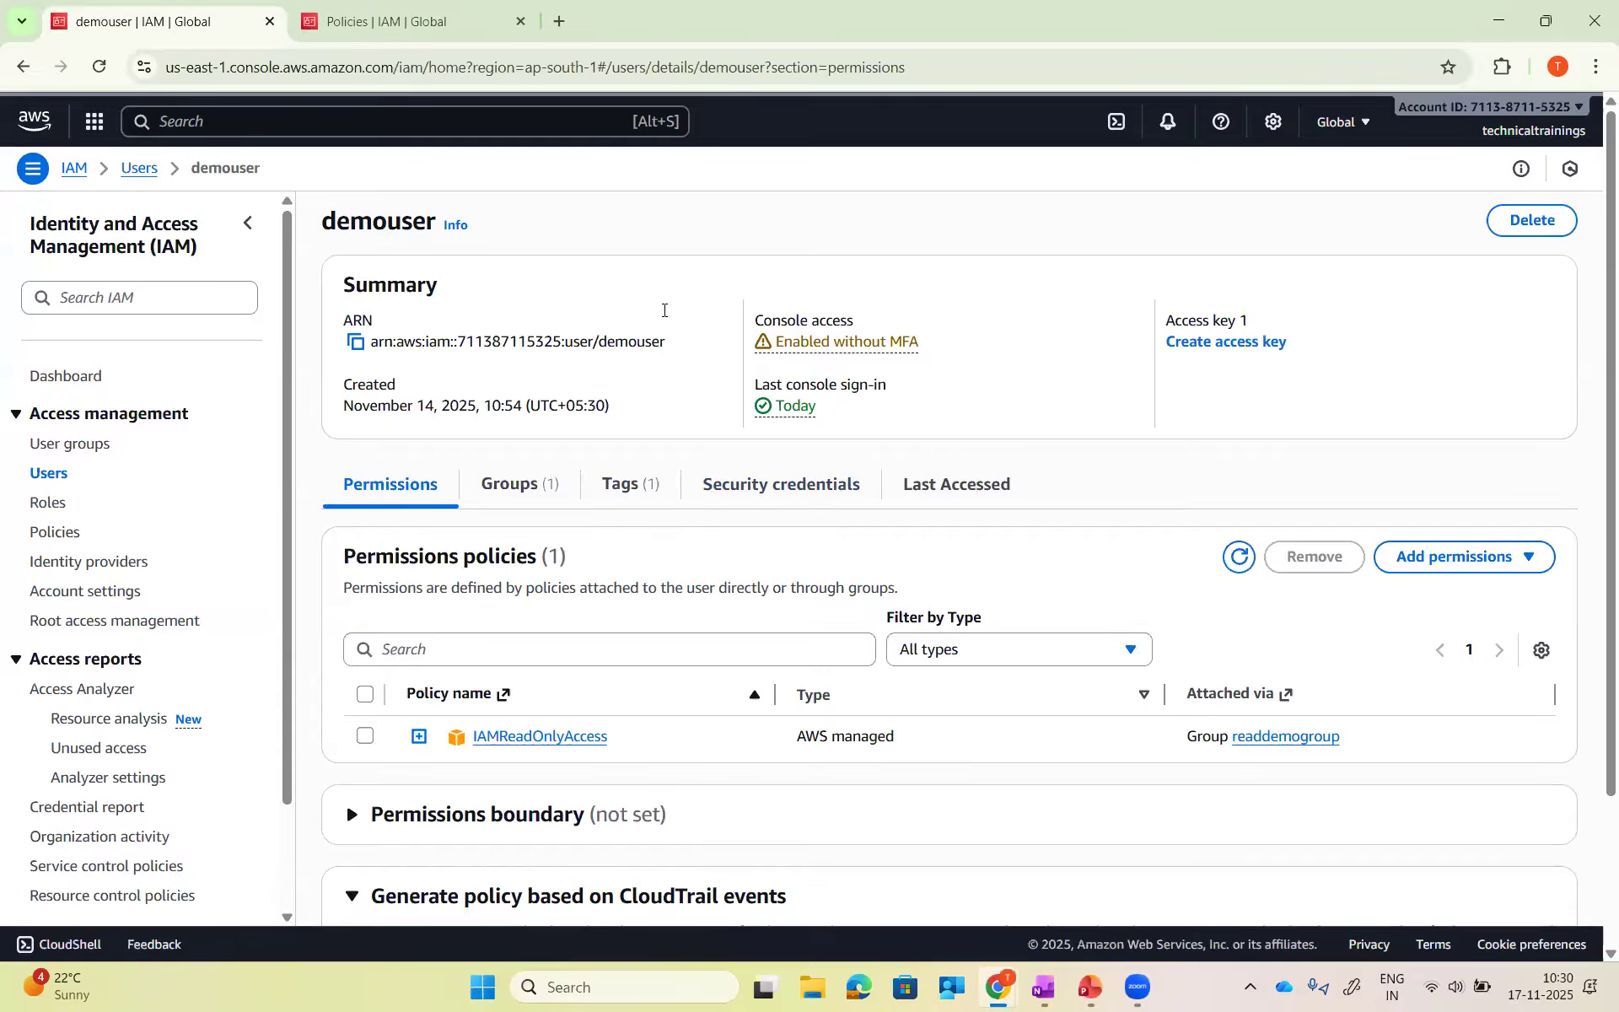
{"action": "key", "text": "ctrl+Tab"}
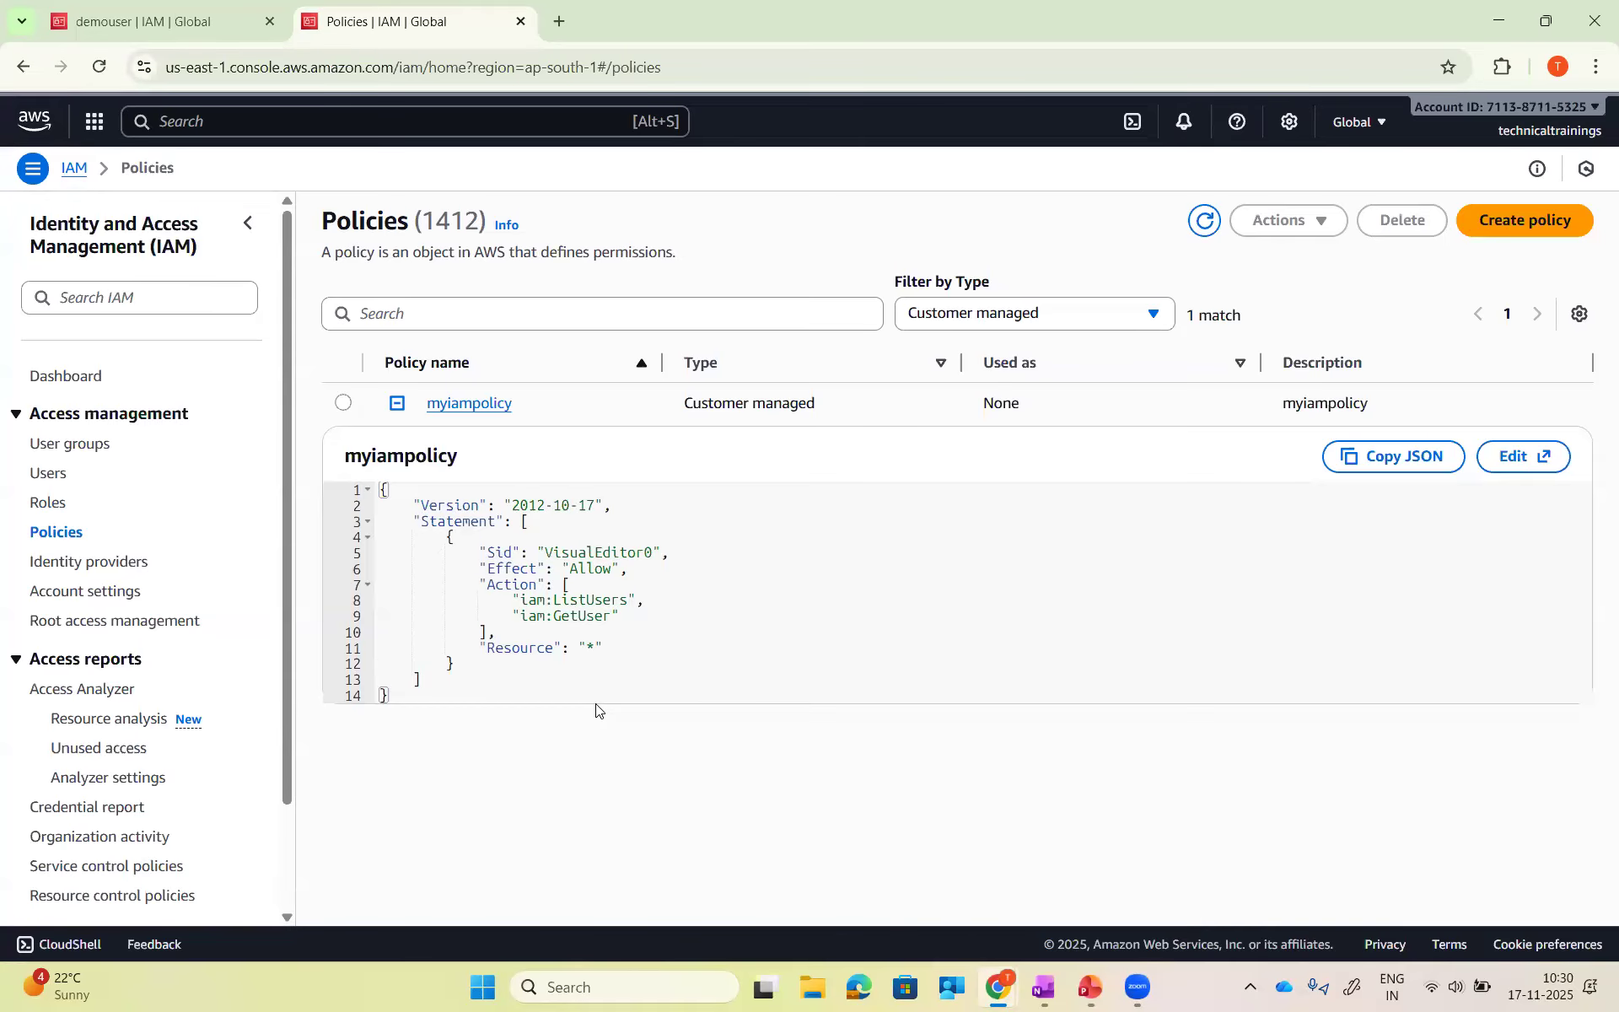
- Open demouser's permissions showing IAMReadOnlyAccess via readdemogroup, and bring up the add-permissions choices
{"action": "left_click", "coordinate": [51, 474]}
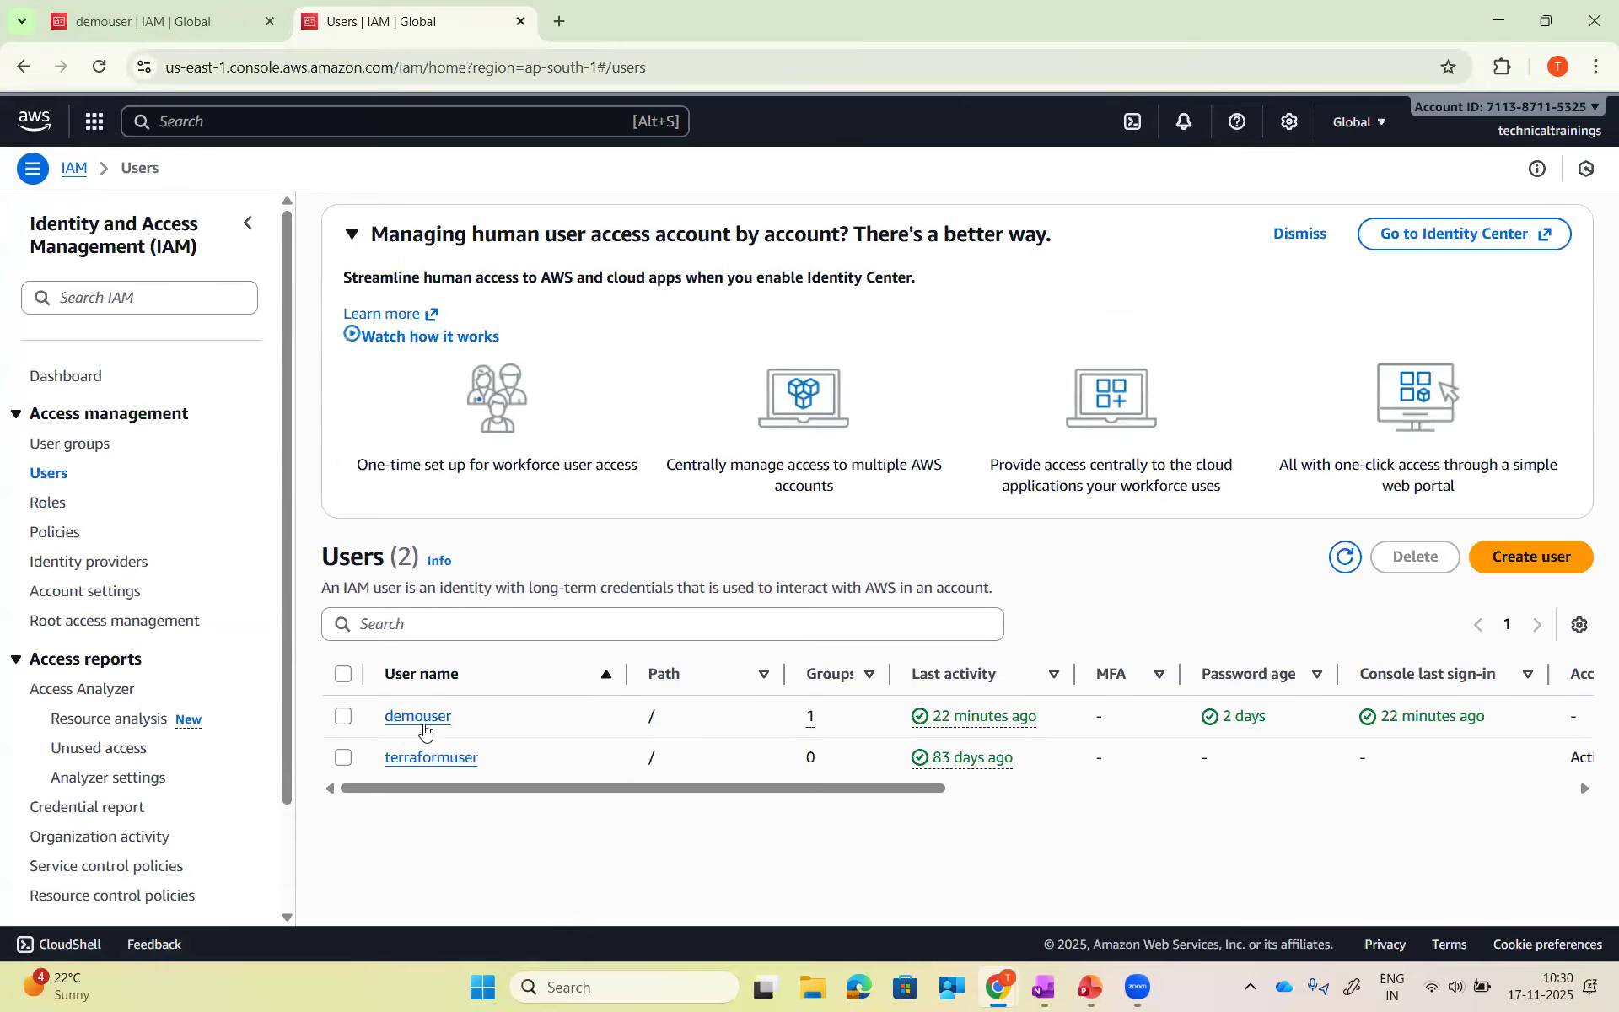
{"action": "left_click", "coordinate": [428, 725]}
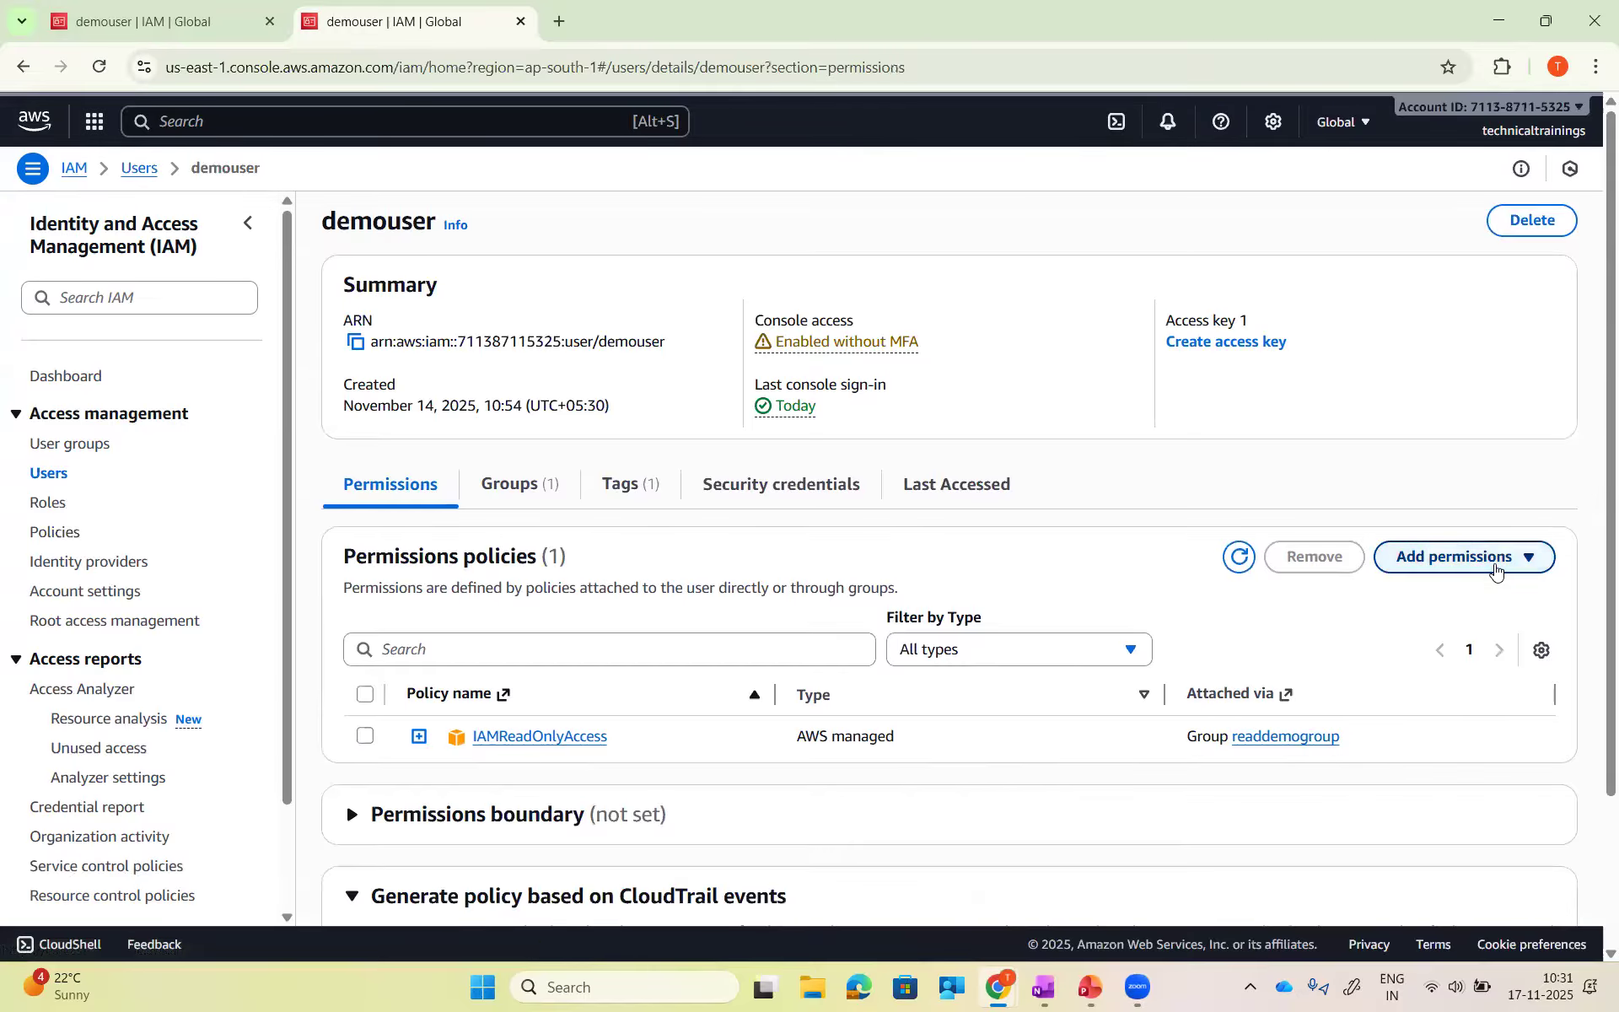
{"action": "left_click", "coordinate": [1459, 557]}
- Attach the customer managed policy myiampolicy directly to demouser through Add permissions
{"action": "left_click", "coordinate": [1434, 595]}
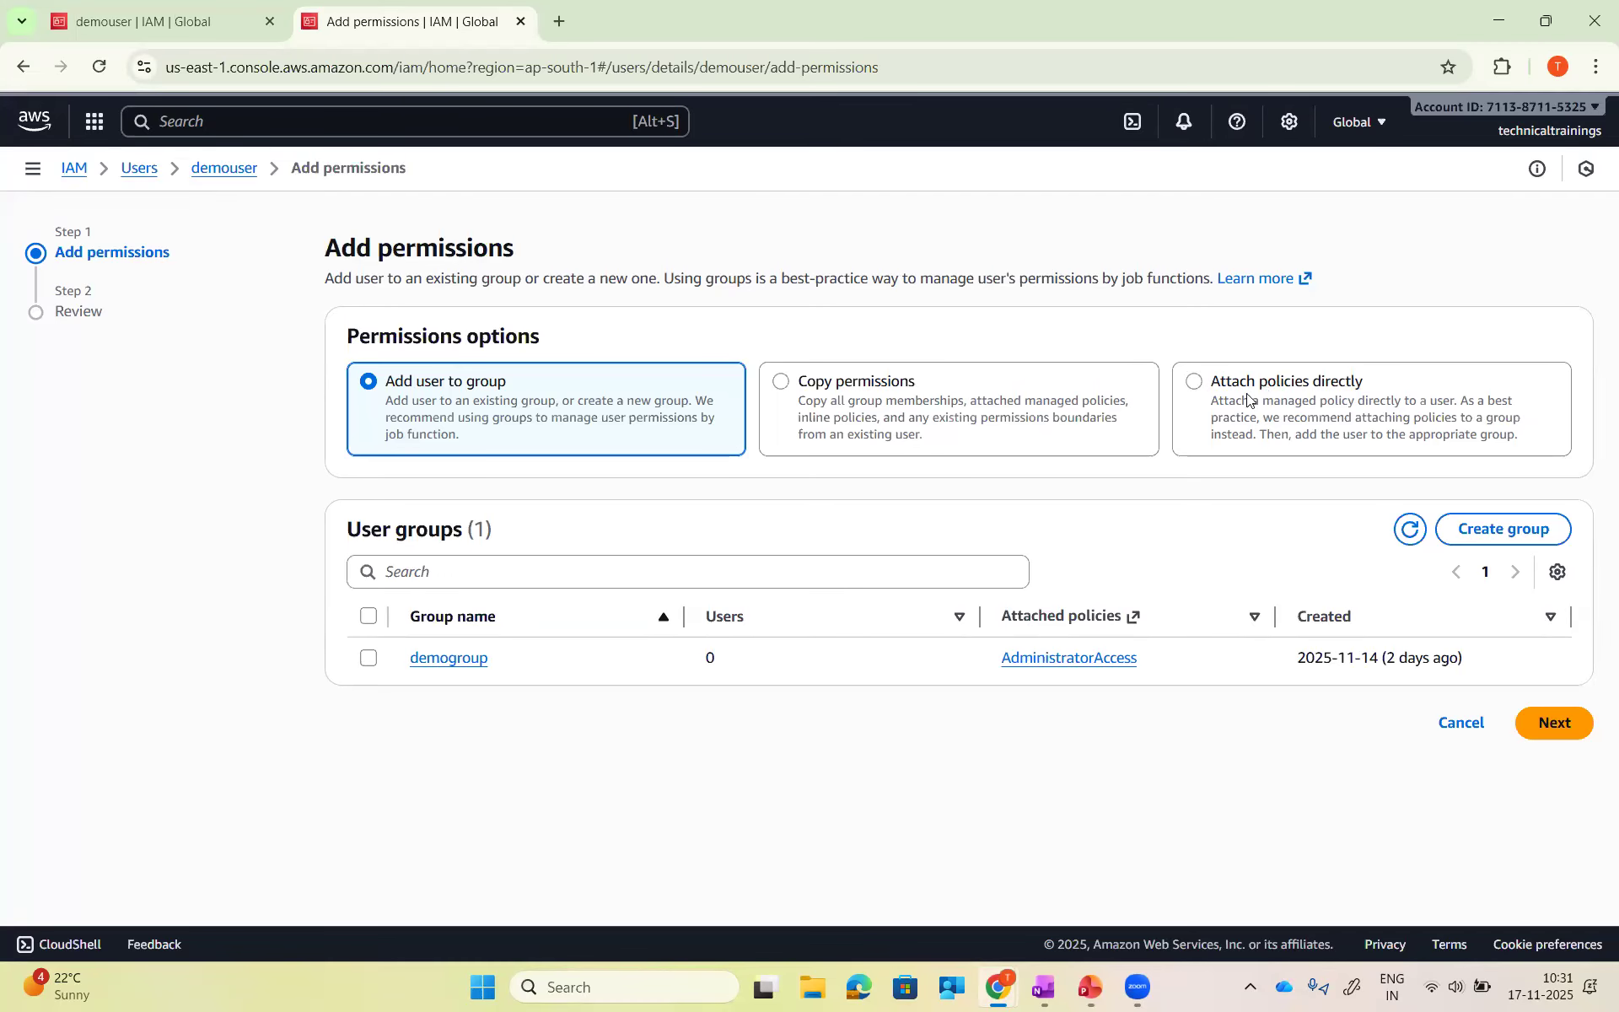
{"action": "left_click", "coordinate": [1246, 399]}
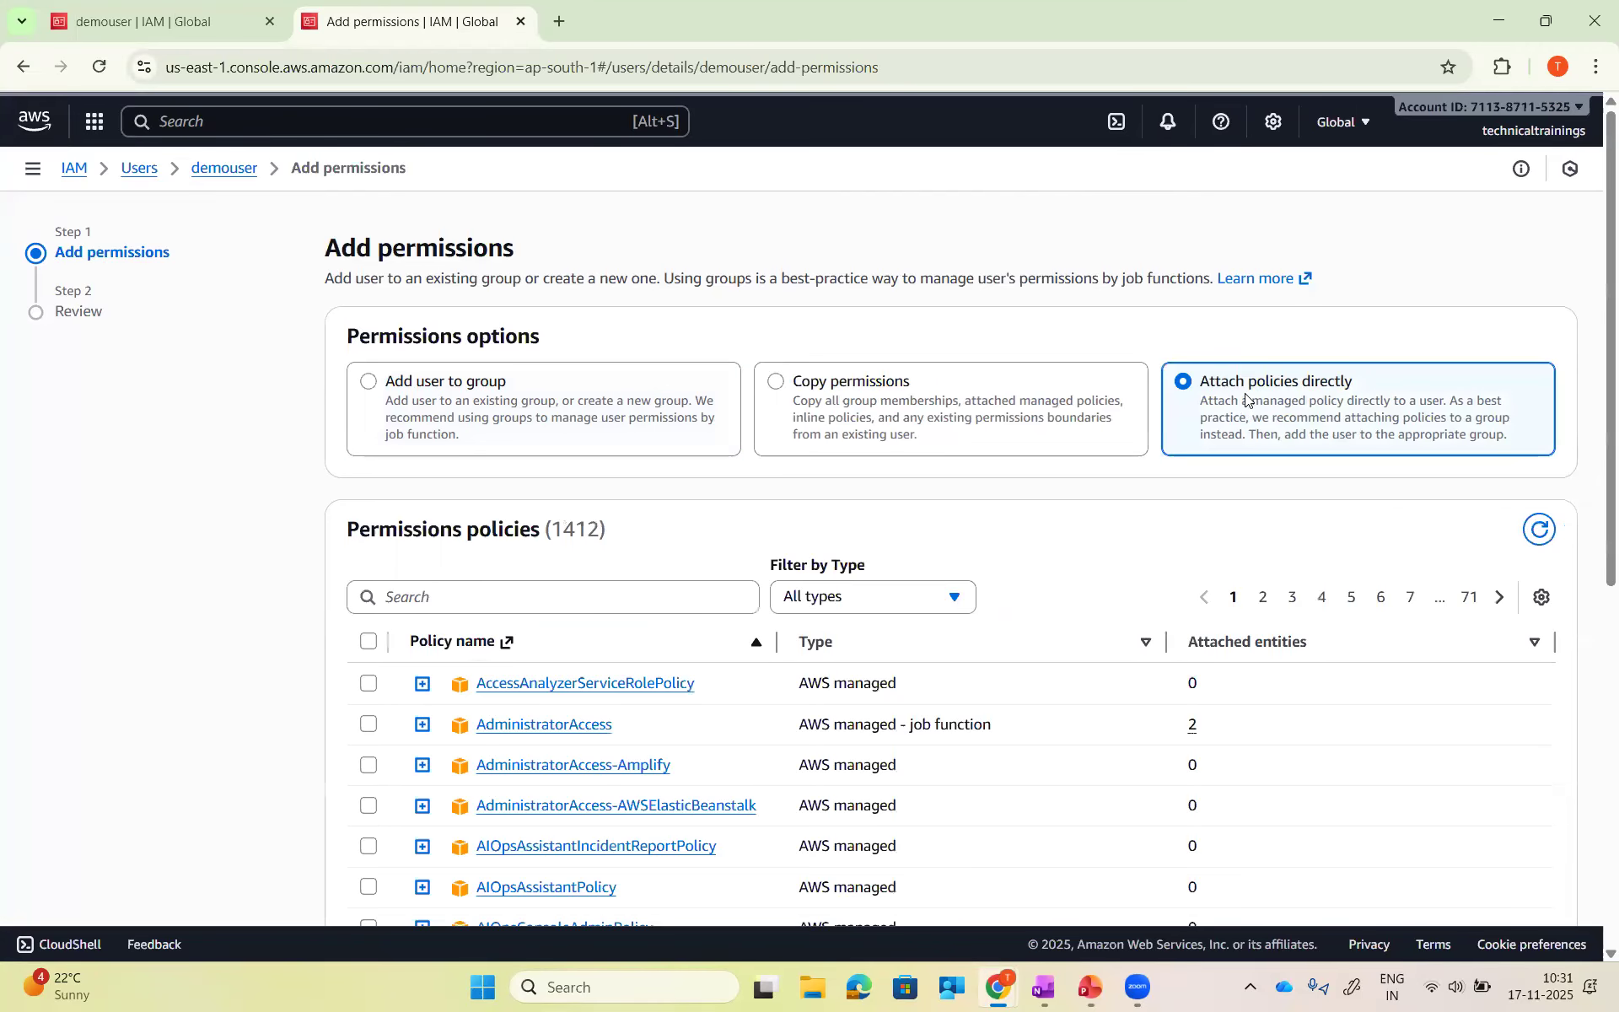
{"action": "left_click", "coordinate": [870, 601]}
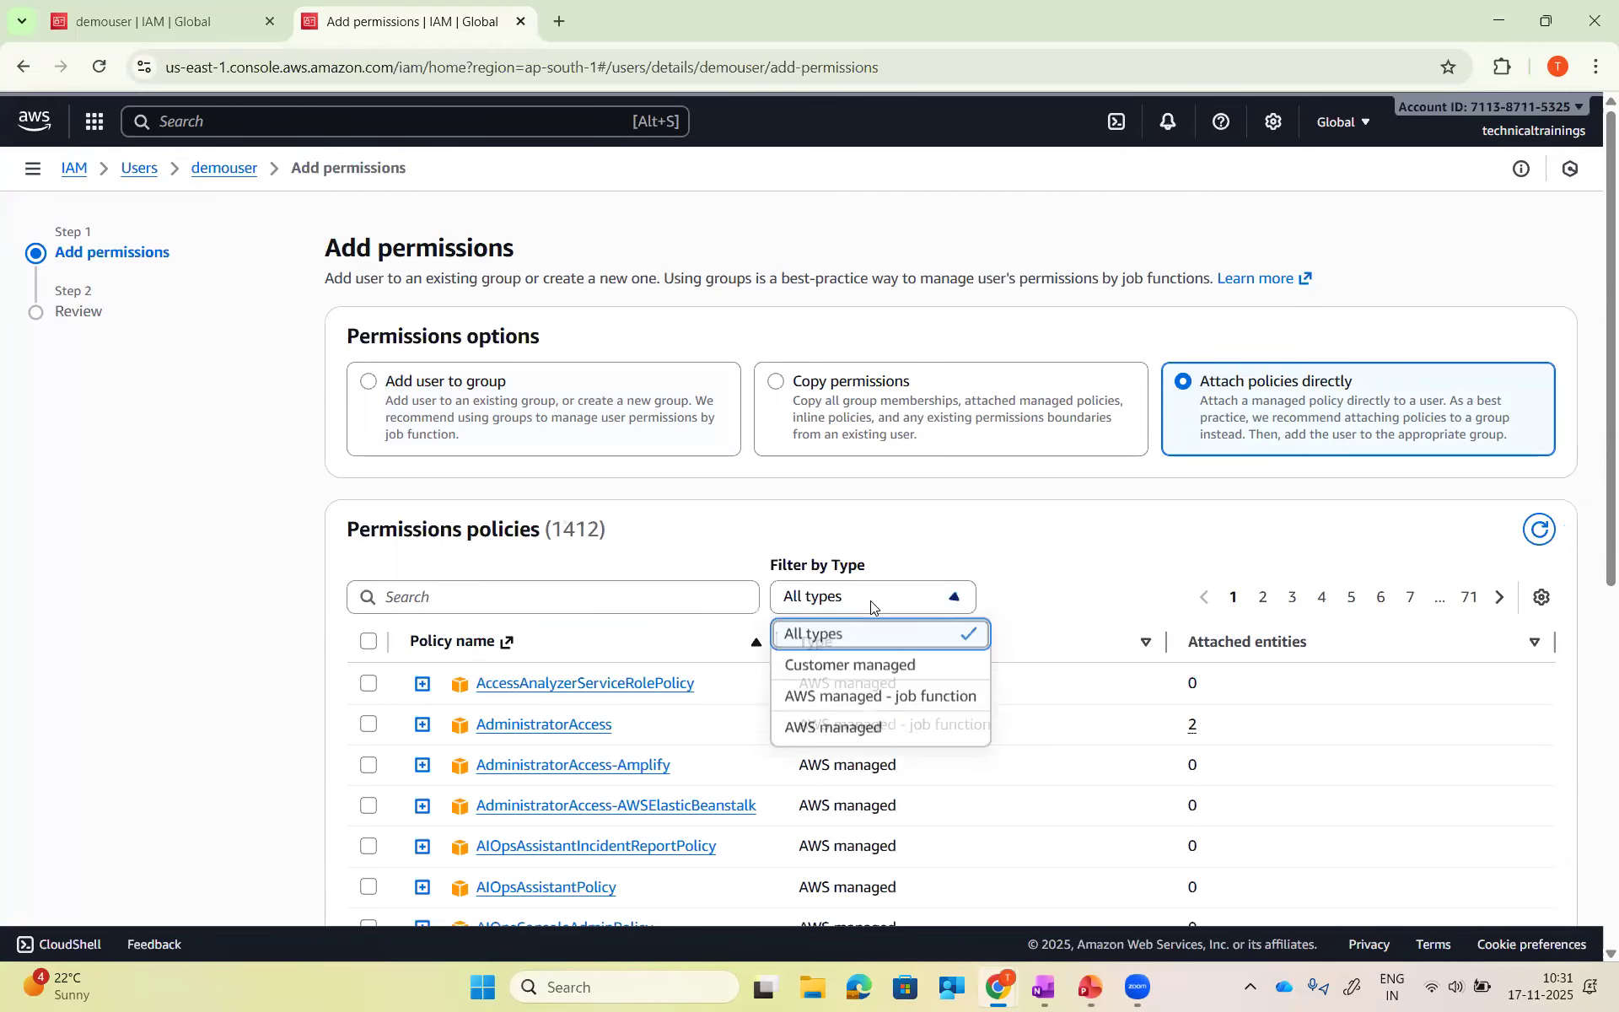
{"action": "left_click", "coordinate": [851, 668]}
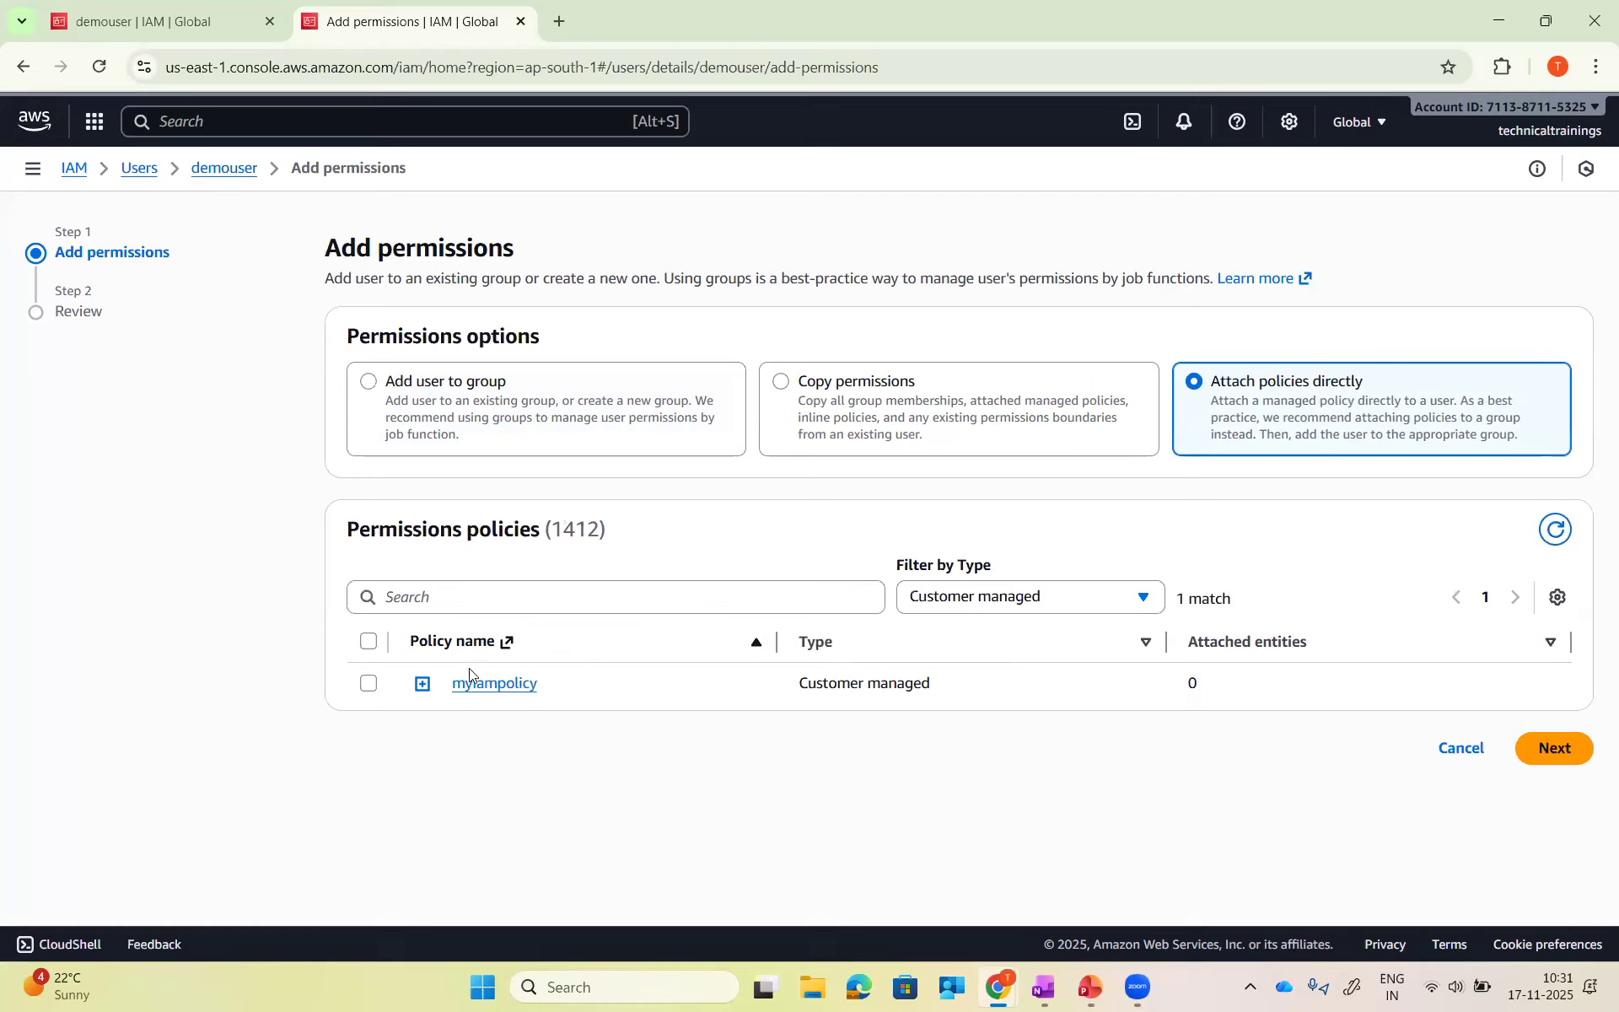
{"action": "left_click", "coordinate": [369, 683]}
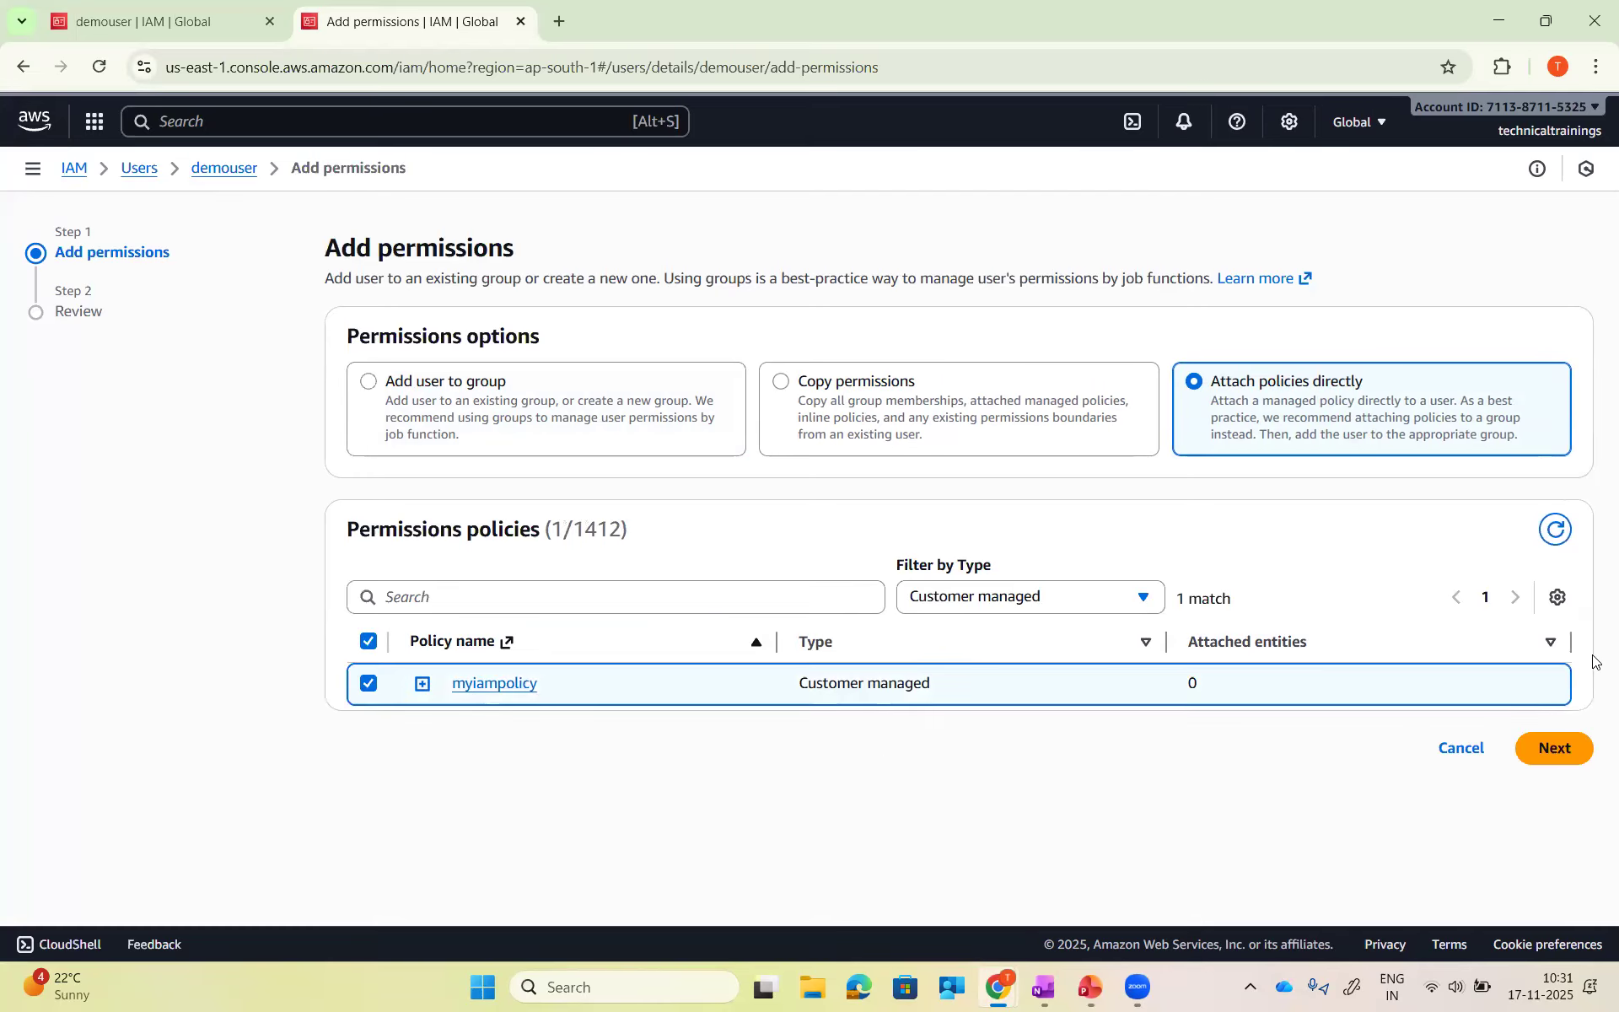
{"action": "left_click", "coordinate": [1554, 748]}
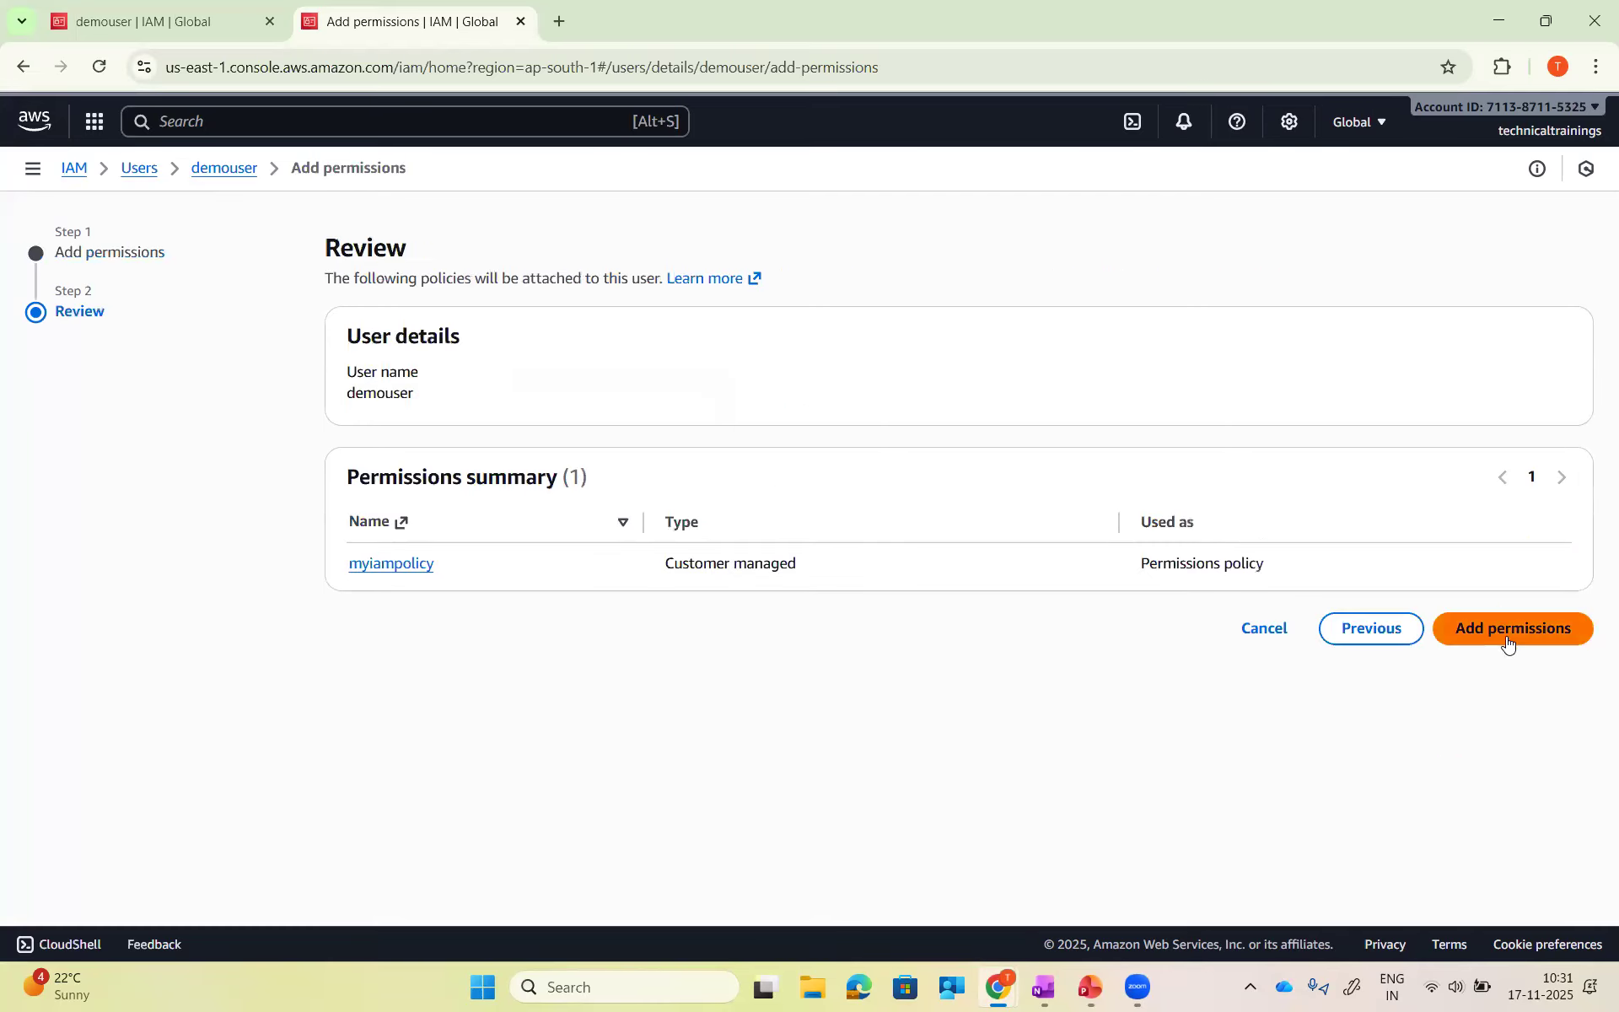
{"action": "left_click", "coordinate": [1507, 630]}
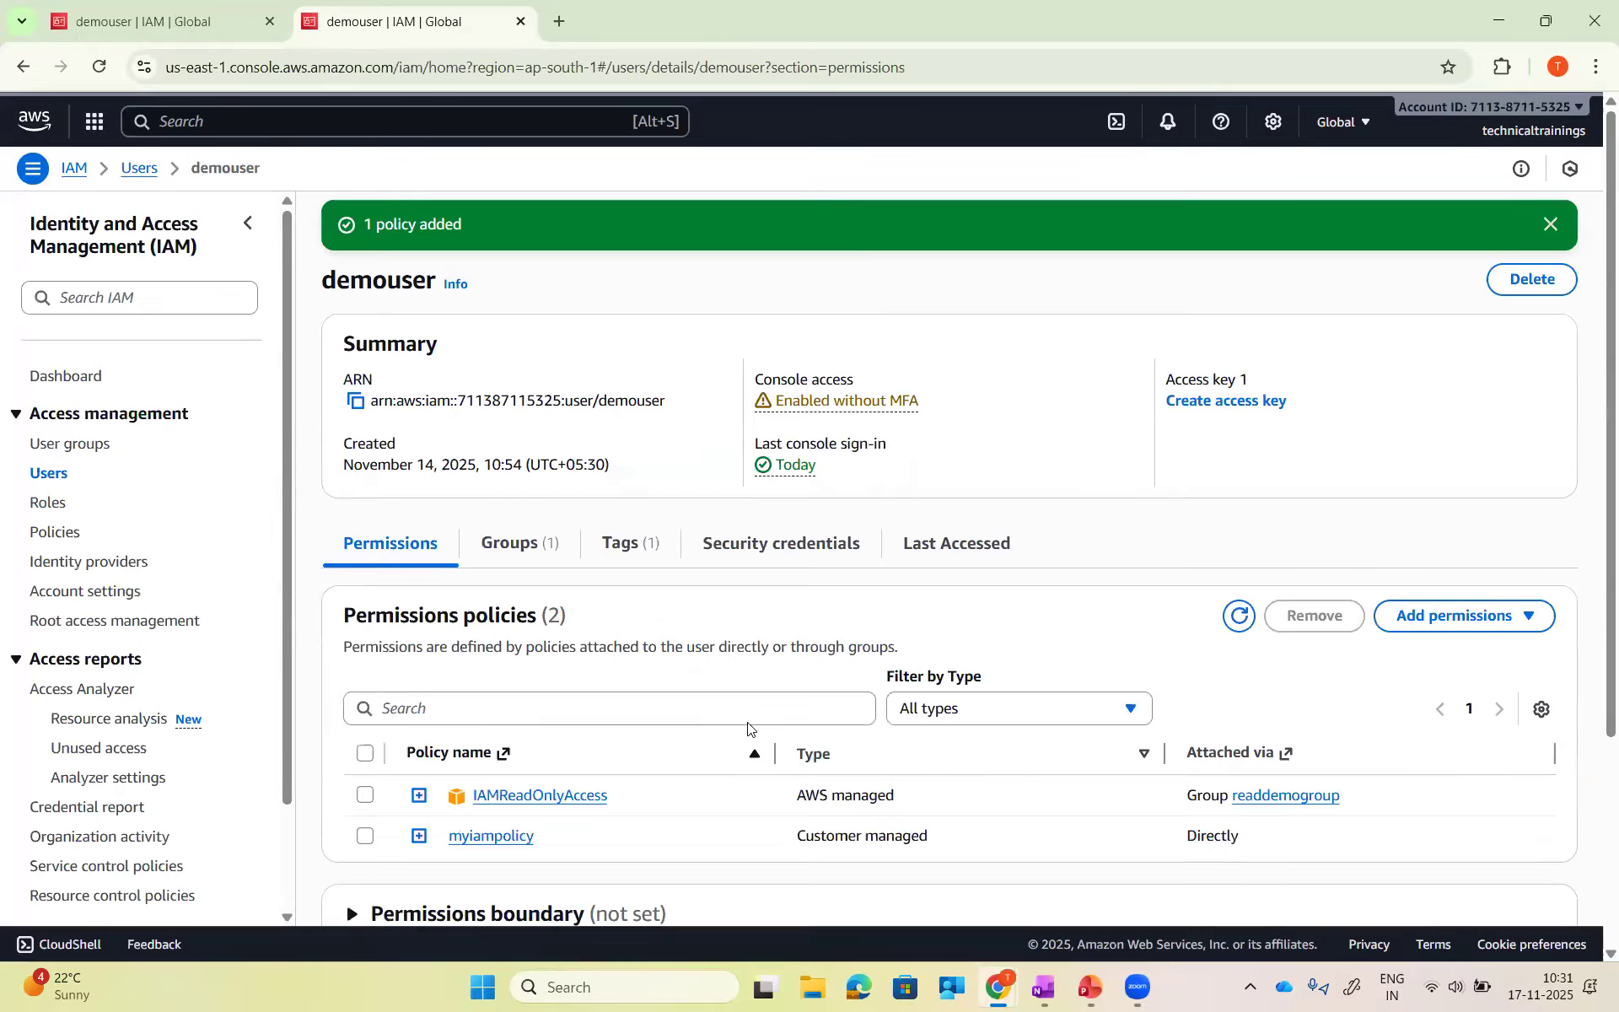
- Detach the directly attached myiampolicy from demouser's permissions policies
{"action": "double_click", "coordinate": [1215, 836]}
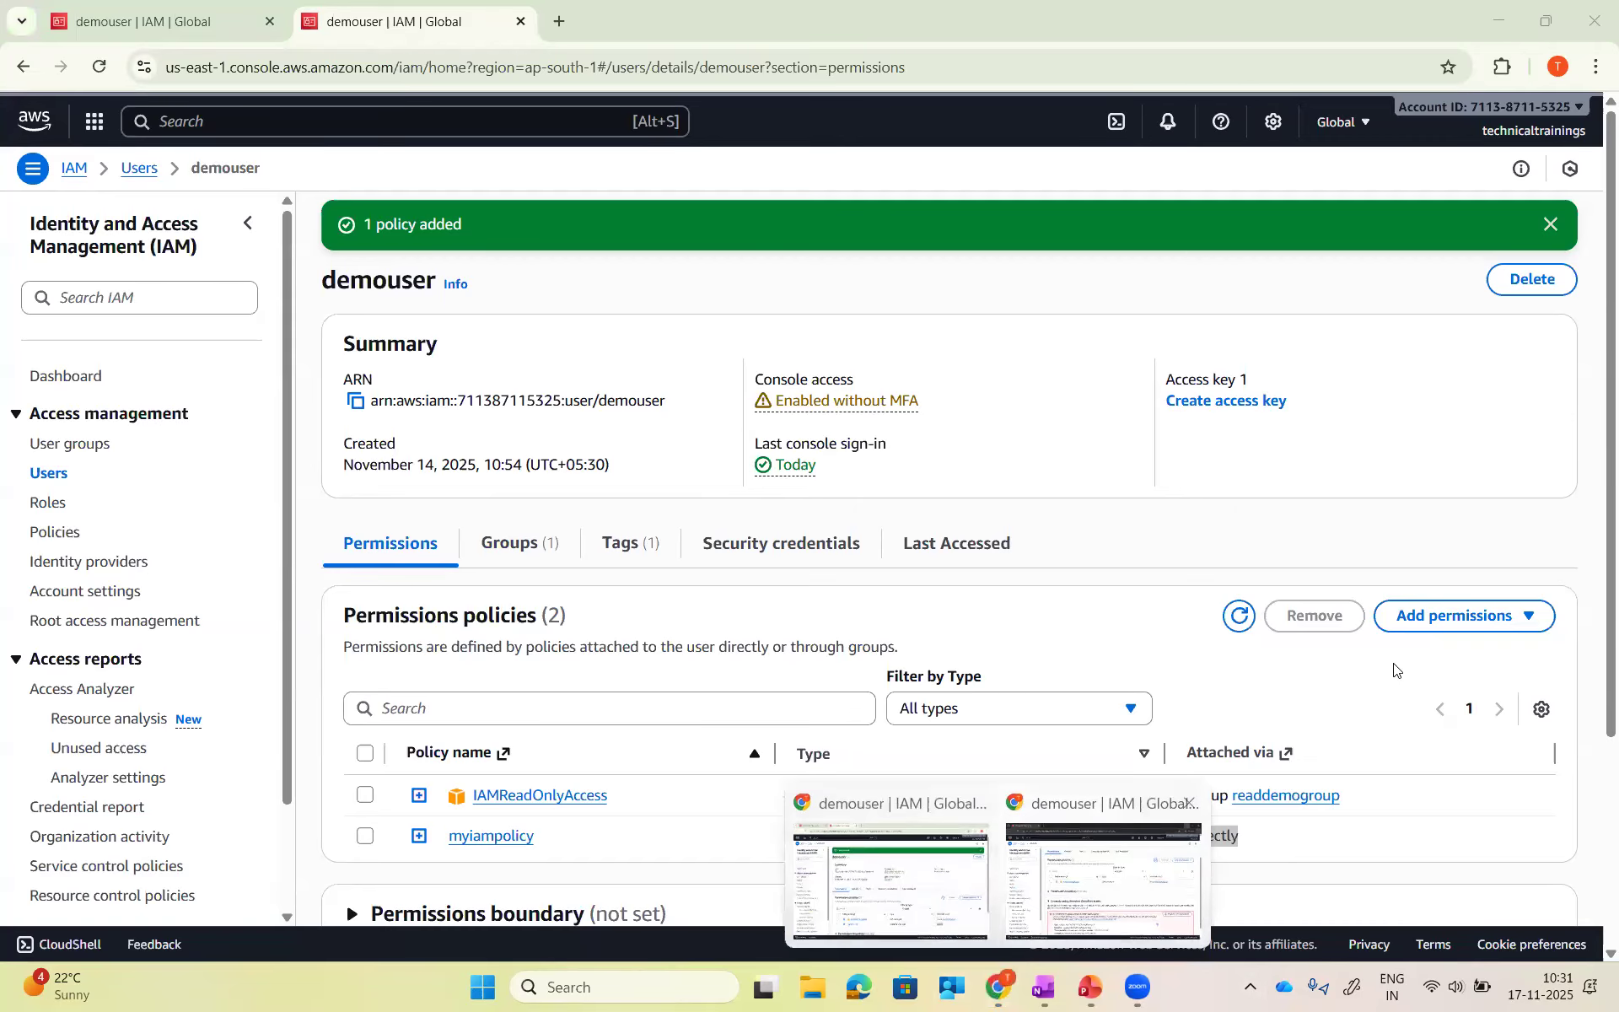
{"action": "left_click", "coordinate": [1416, 705]}
{"action": "left_click", "coordinate": [365, 837]}
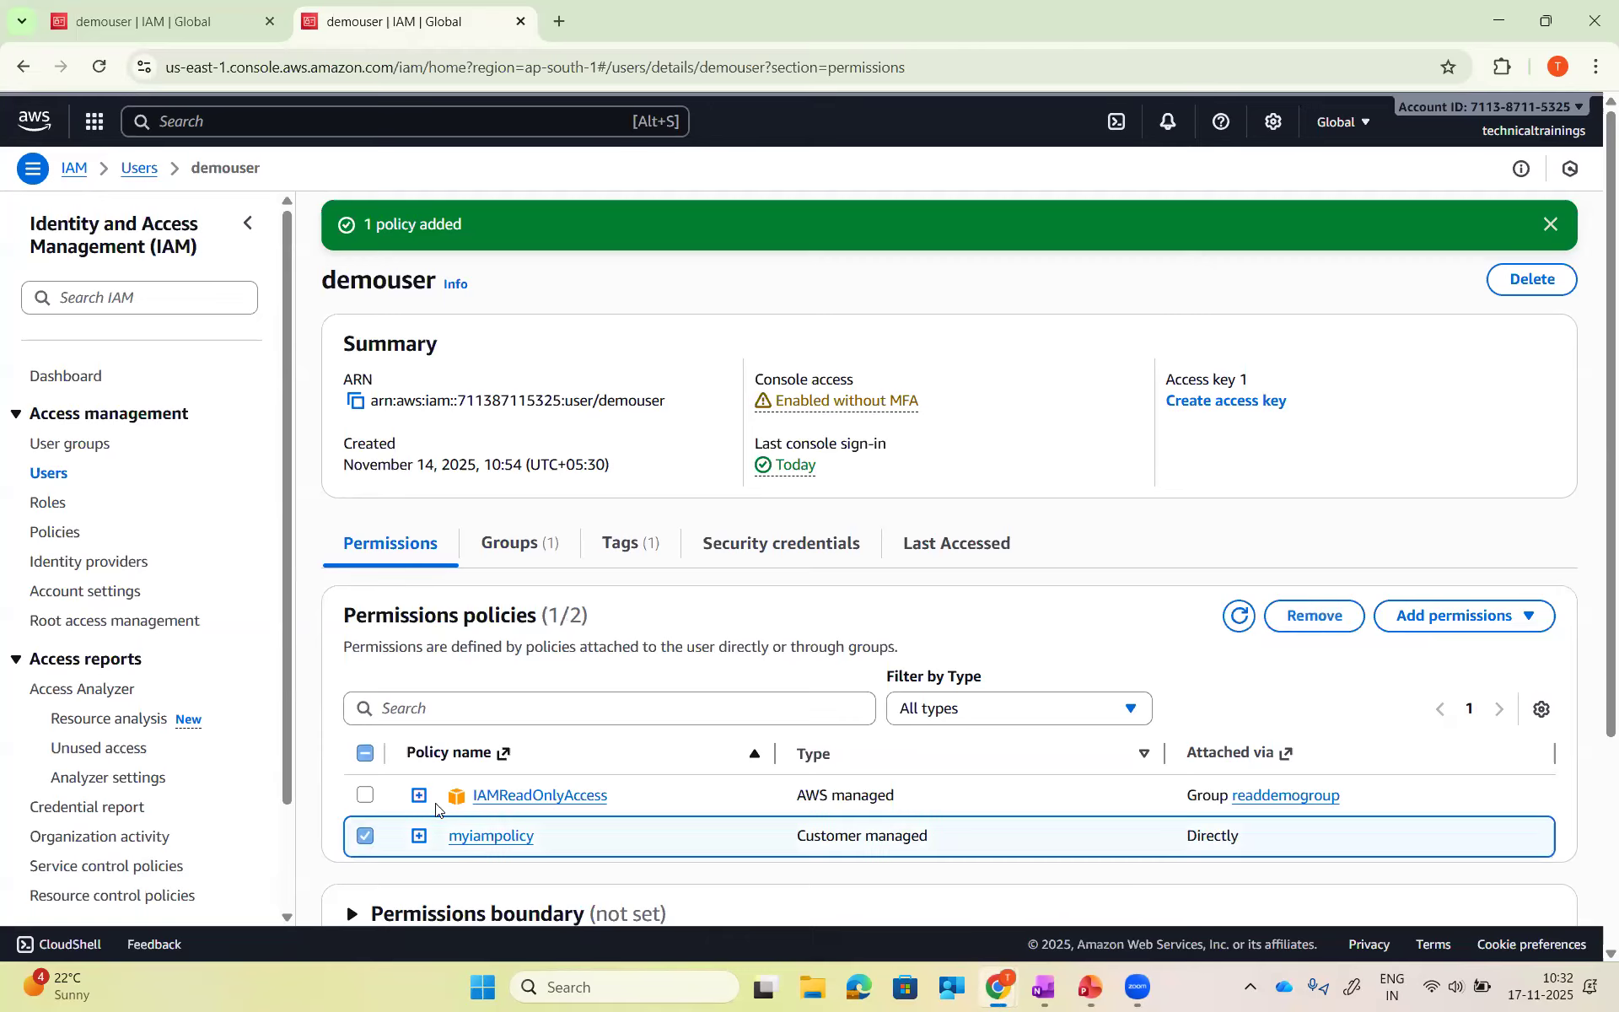
{"action": "left_click", "coordinate": [1332, 620]}
{"action": "left_click", "coordinate": [1076, 595]}
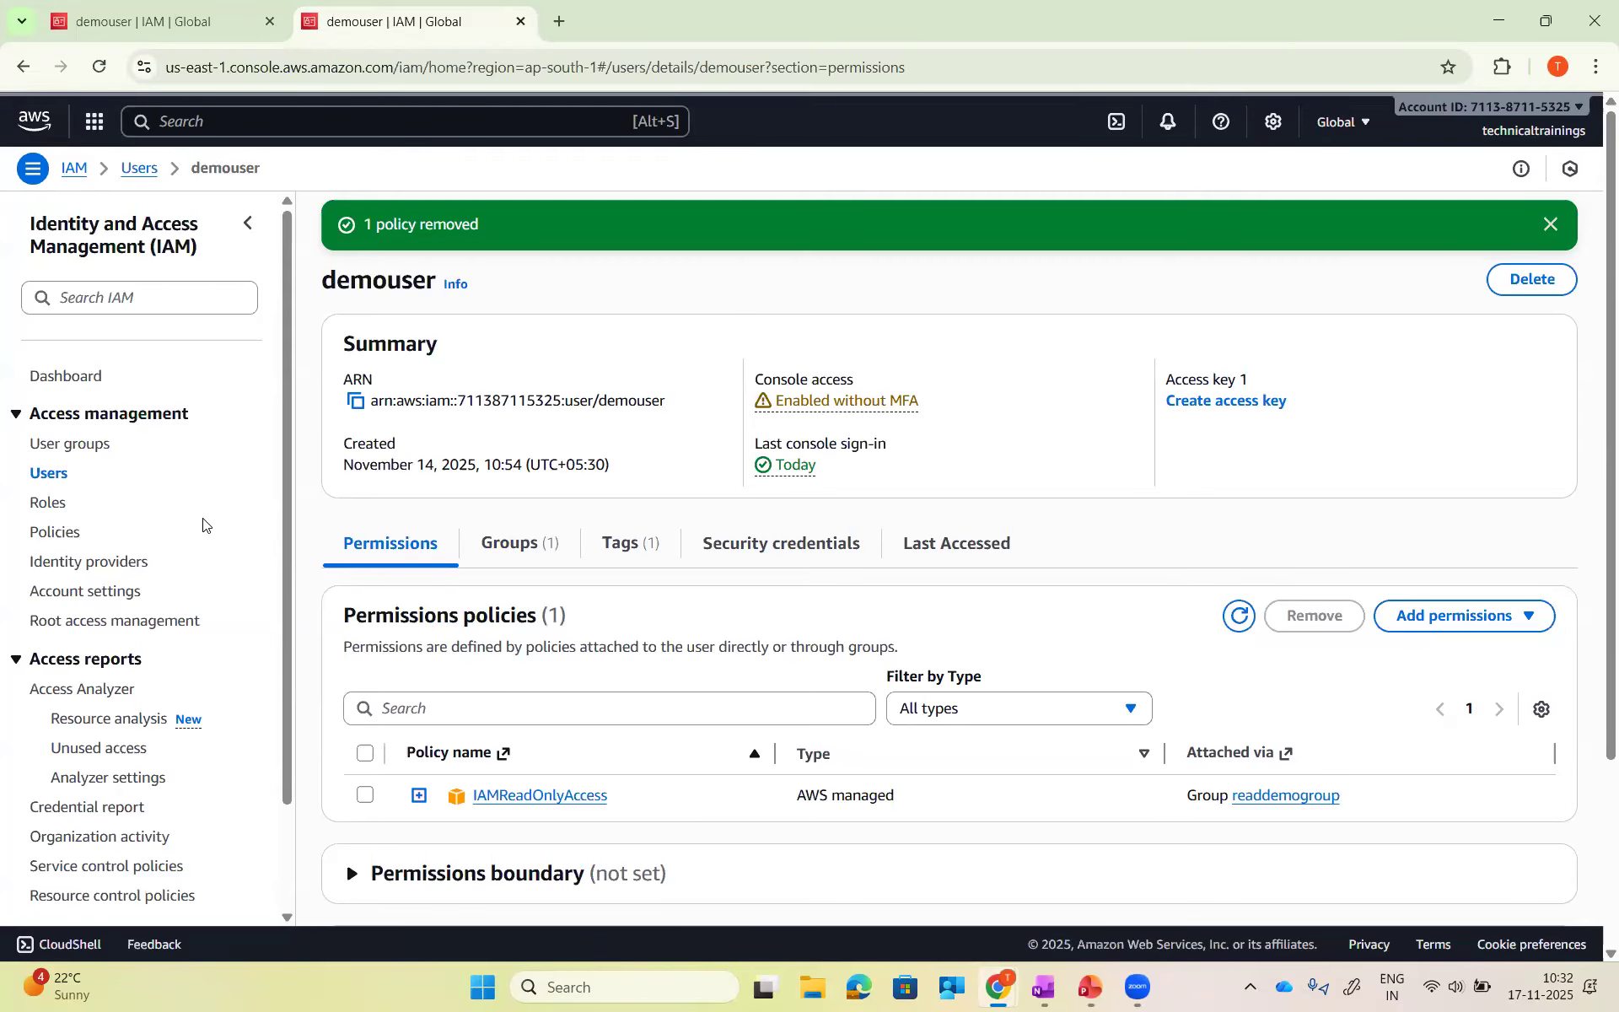
- Reopen demouser from the Users list and attach customer managed myiampolicy directly again
{"action": "left_click", "coordinate": [39, 474]}
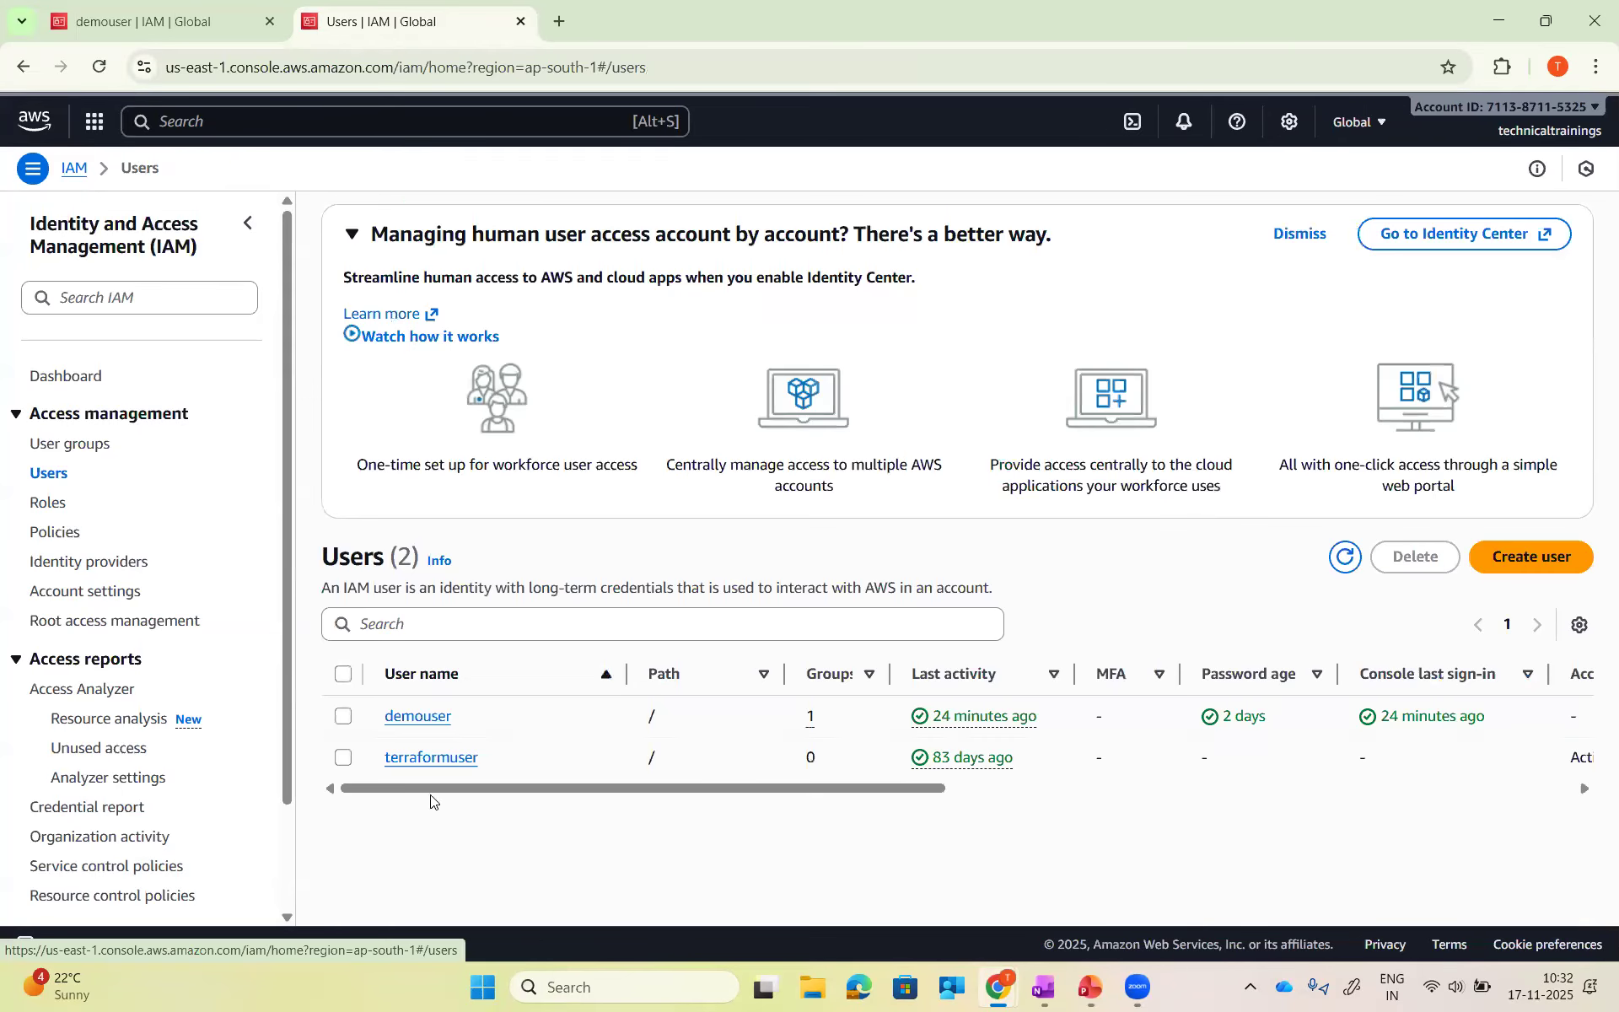
{"action": "left_click", "coordinate": [417, 716]}
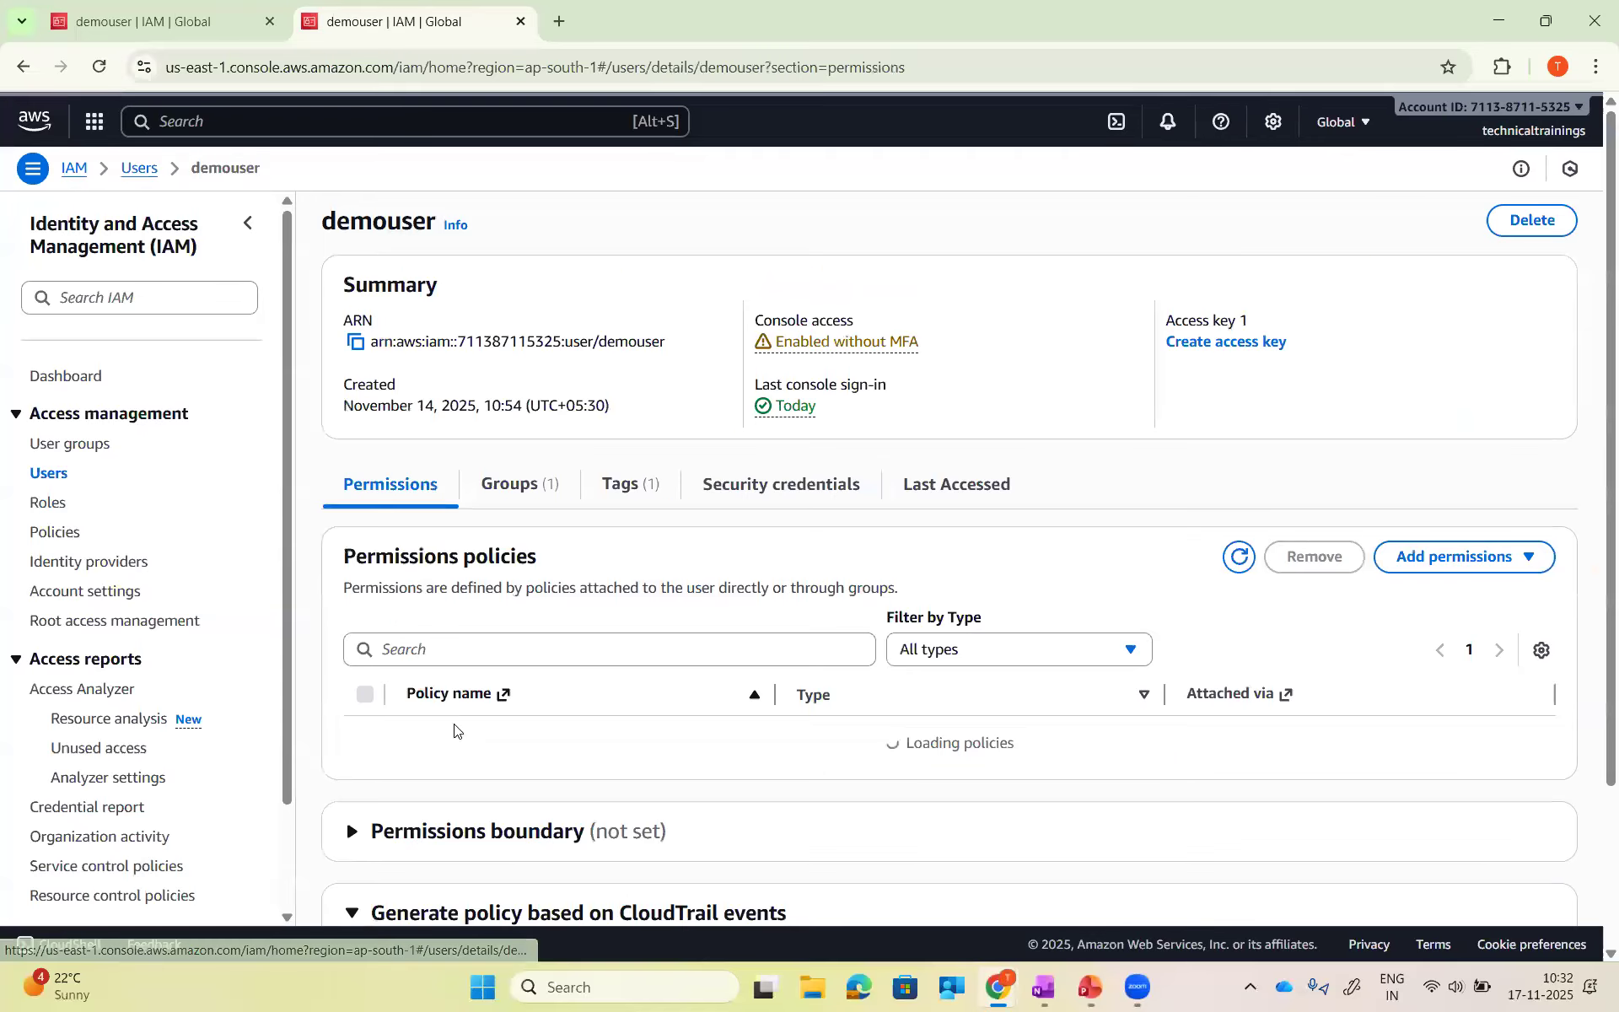
{"action": "left_click", "coordinate": [1495, 559]}
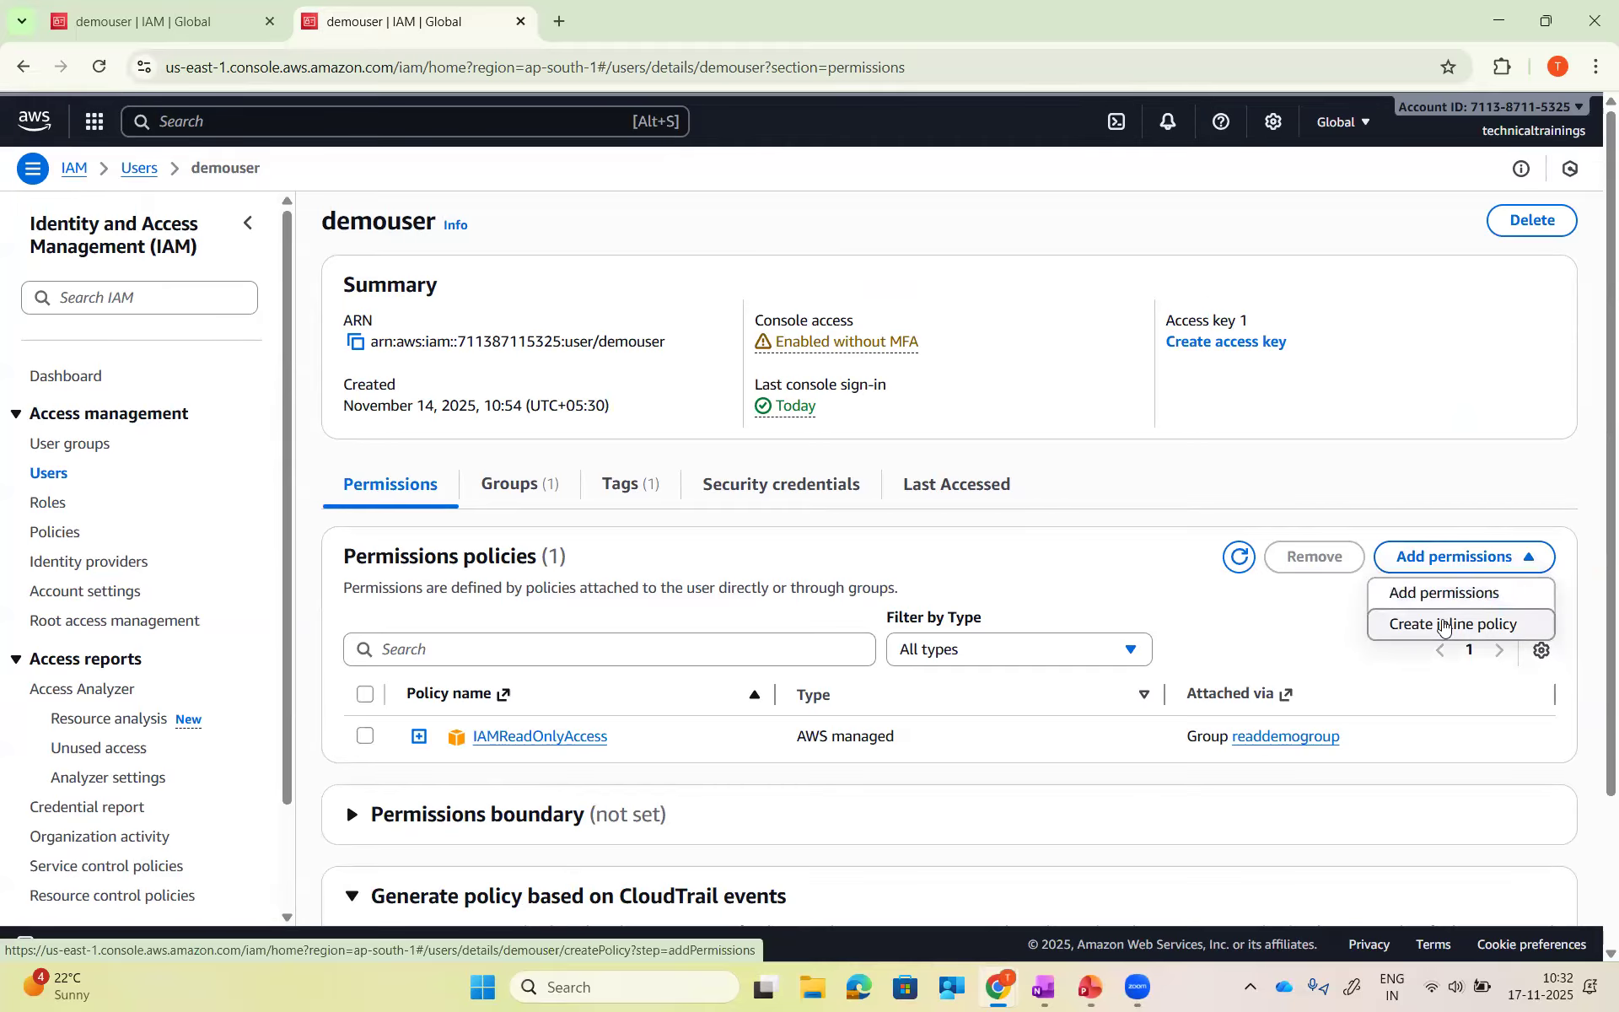
{"action": "left_click", "coordinate": [1440, 591]}
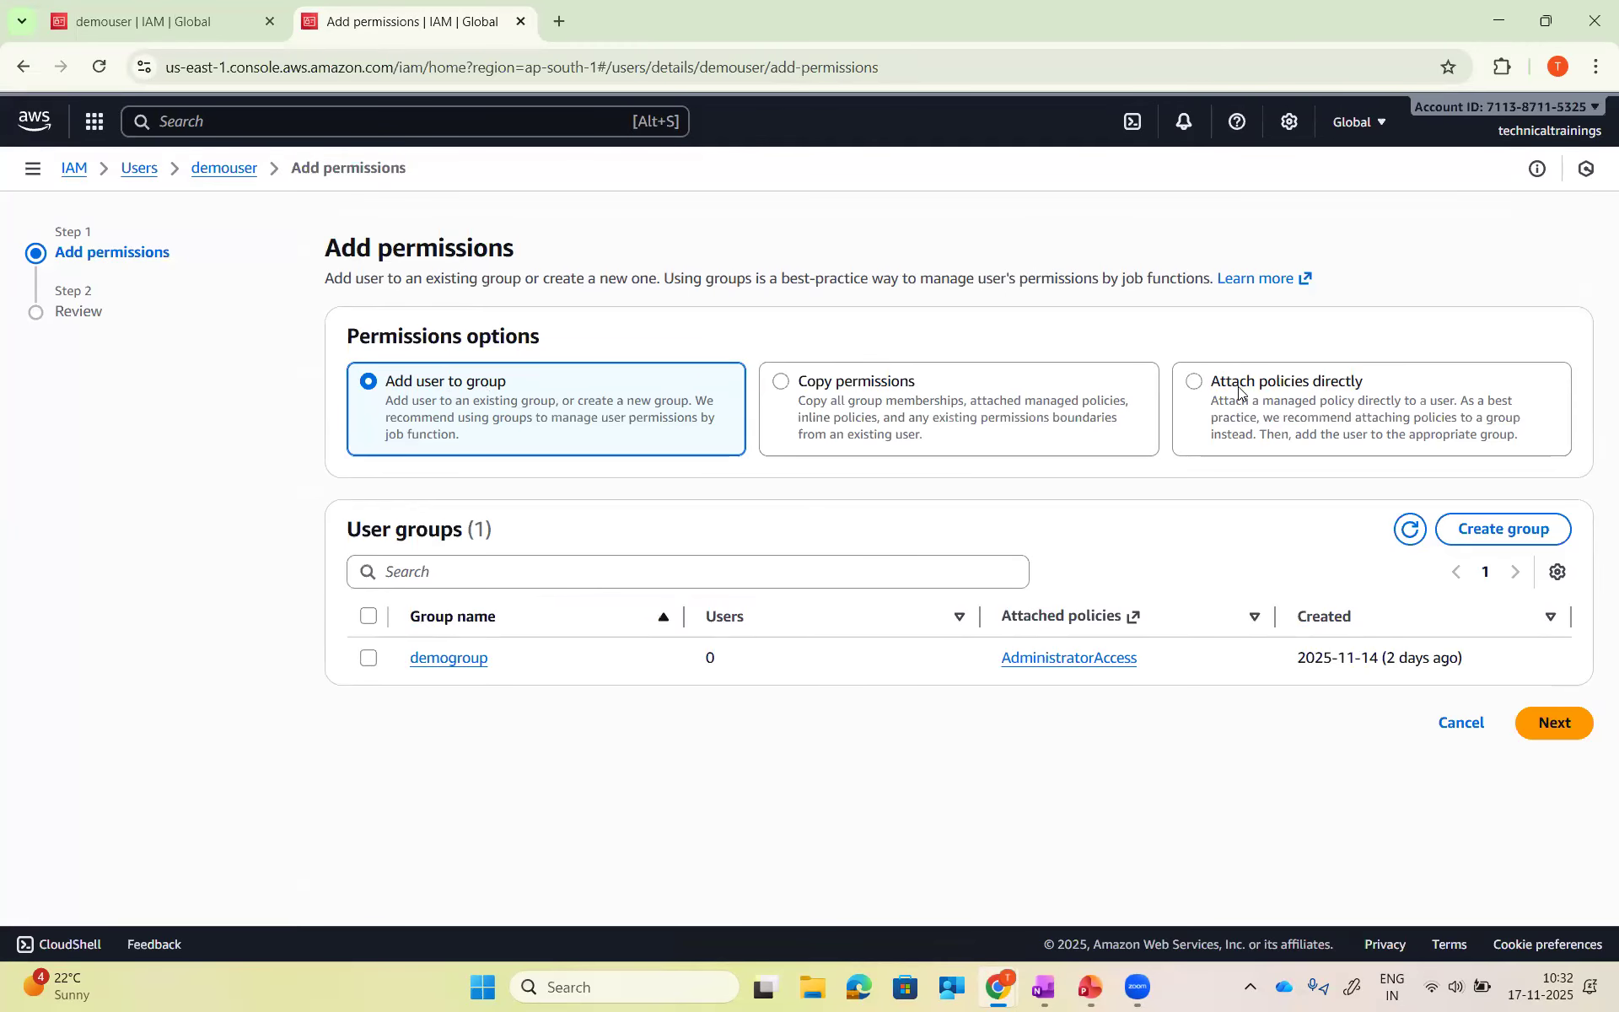
{"action": "left_click", "coordinate": [1263, 410]}
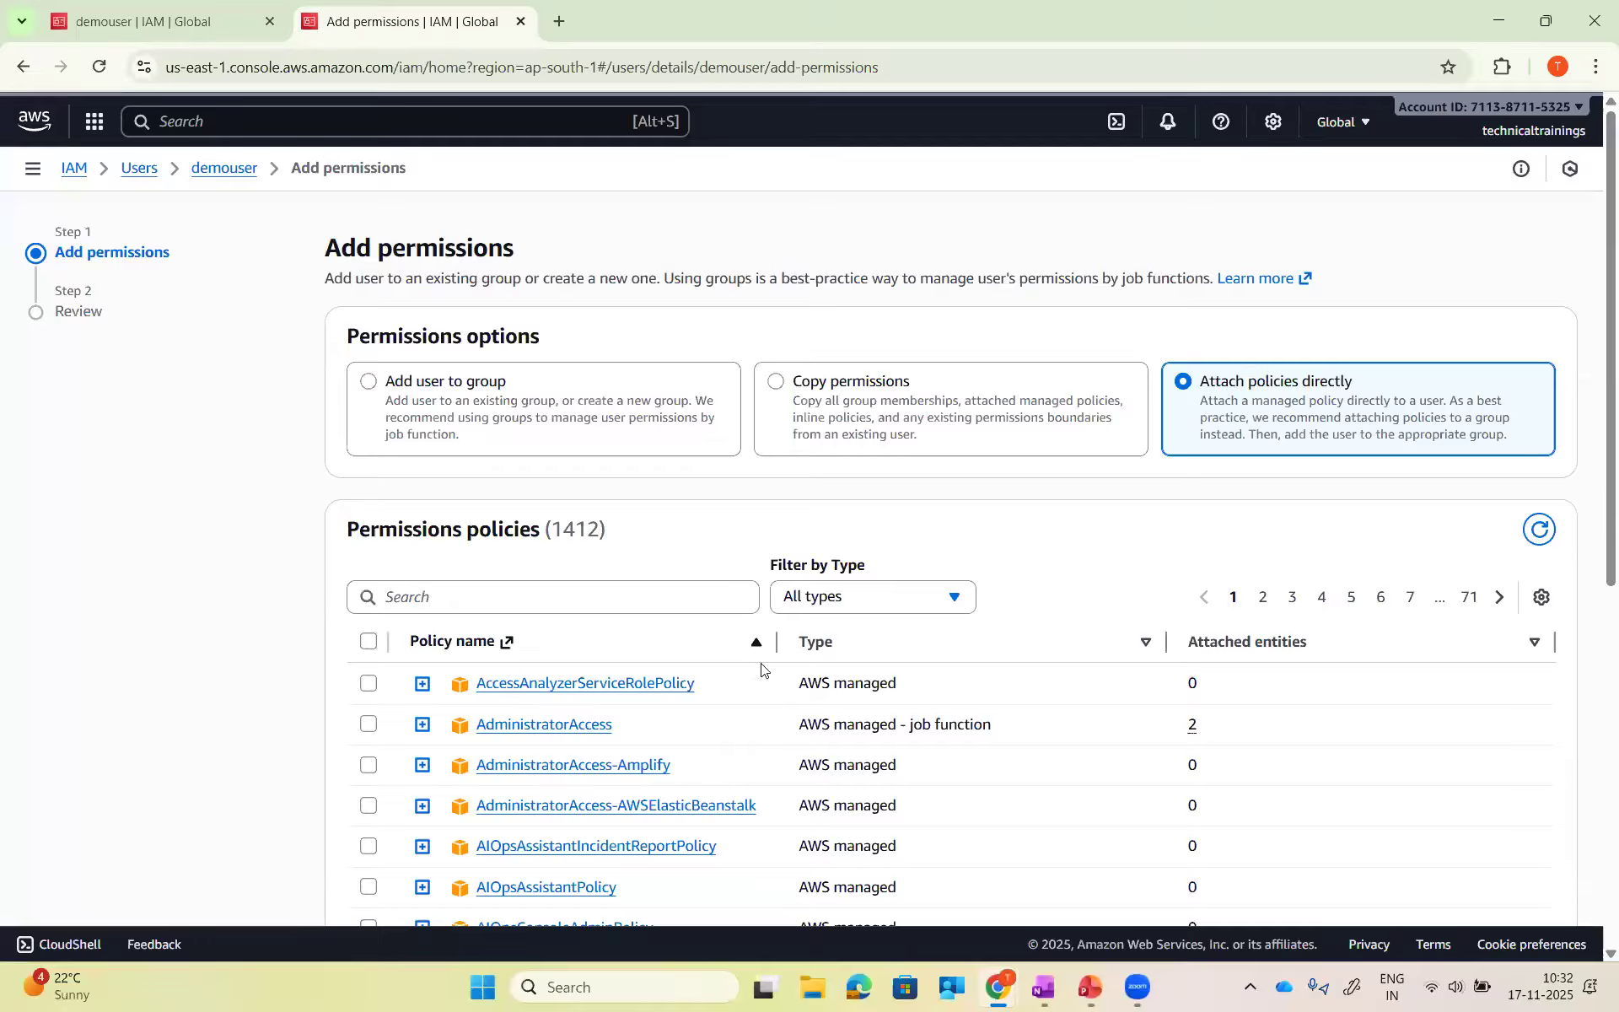
{"action": "left_click", "coordinate": [833, 599]}
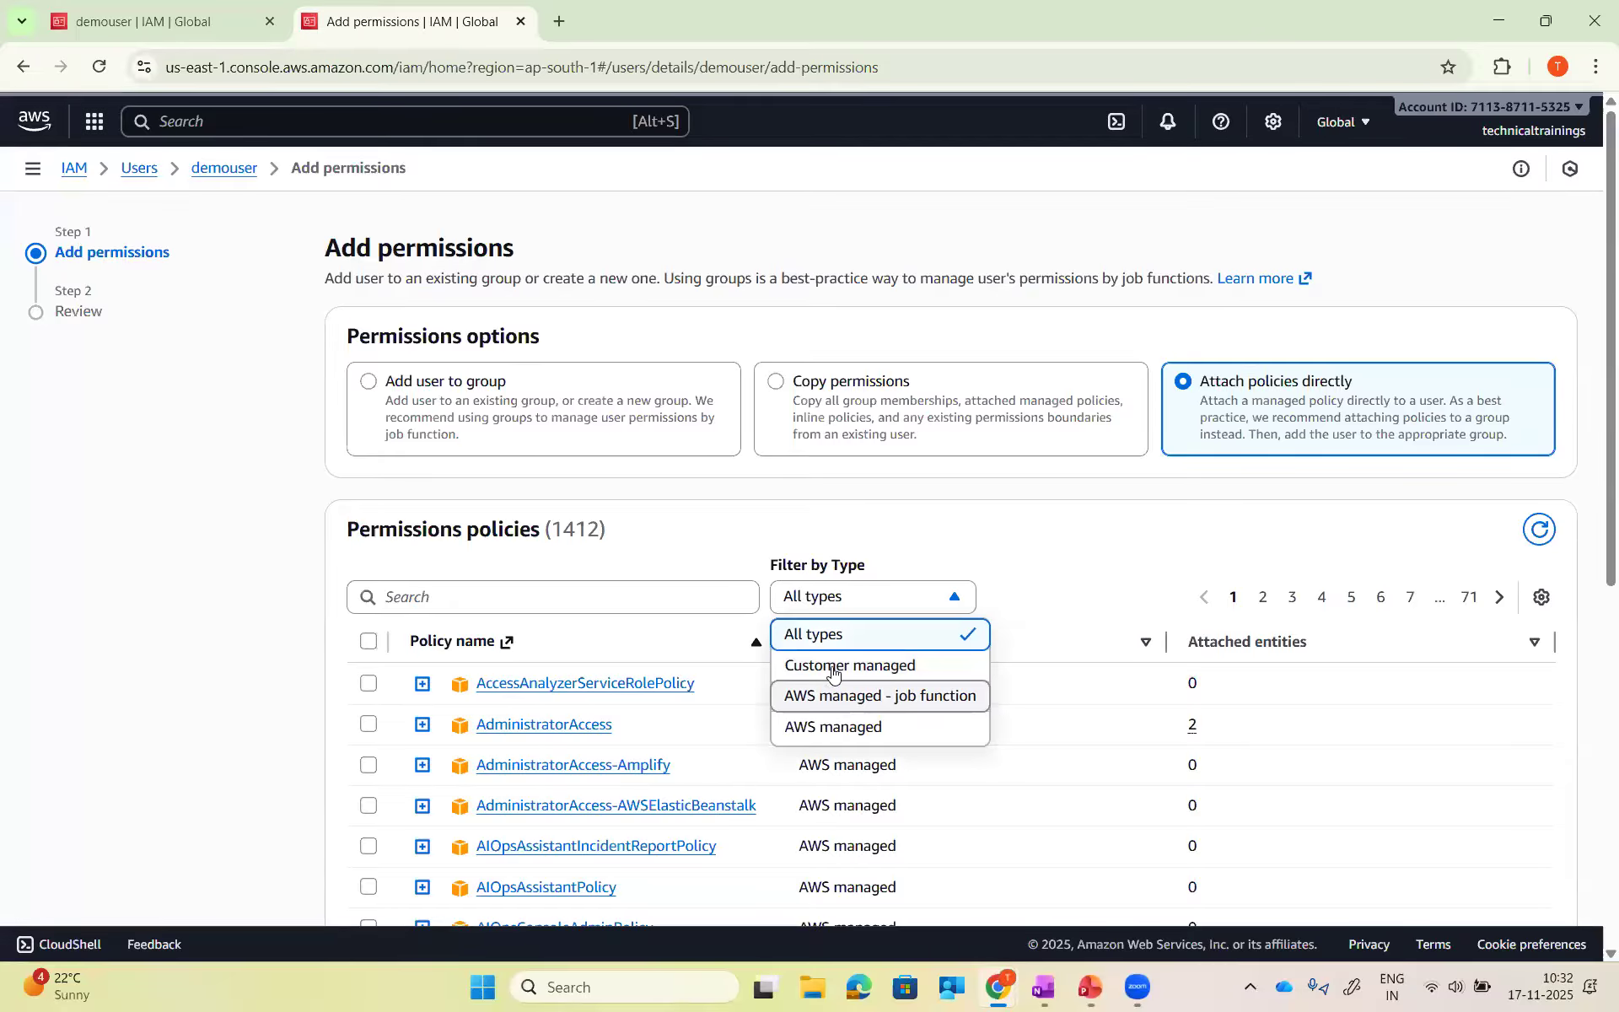
{"action": "left_click", "coordinate": [833, 668]}
{"action": "left_click", "coordinate": [368, 683]}
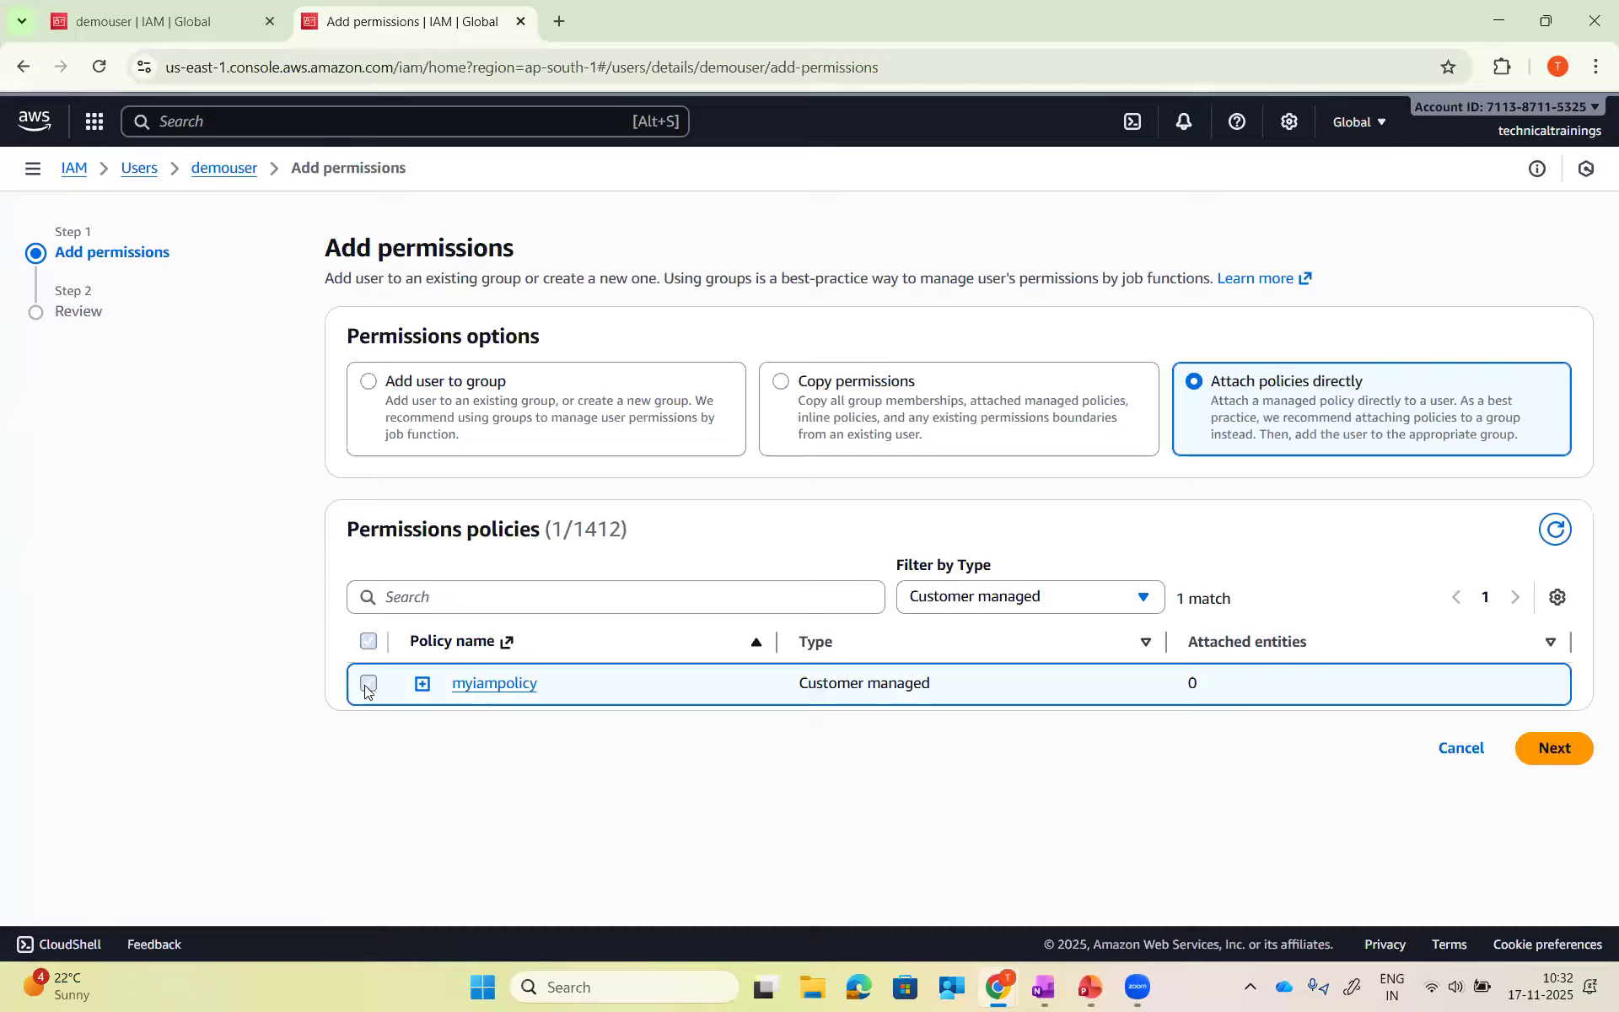
{"action": "left_click", "coordinate": [1540, 752]}
{"action": "left_click", "coordinate": [1556, 627]}
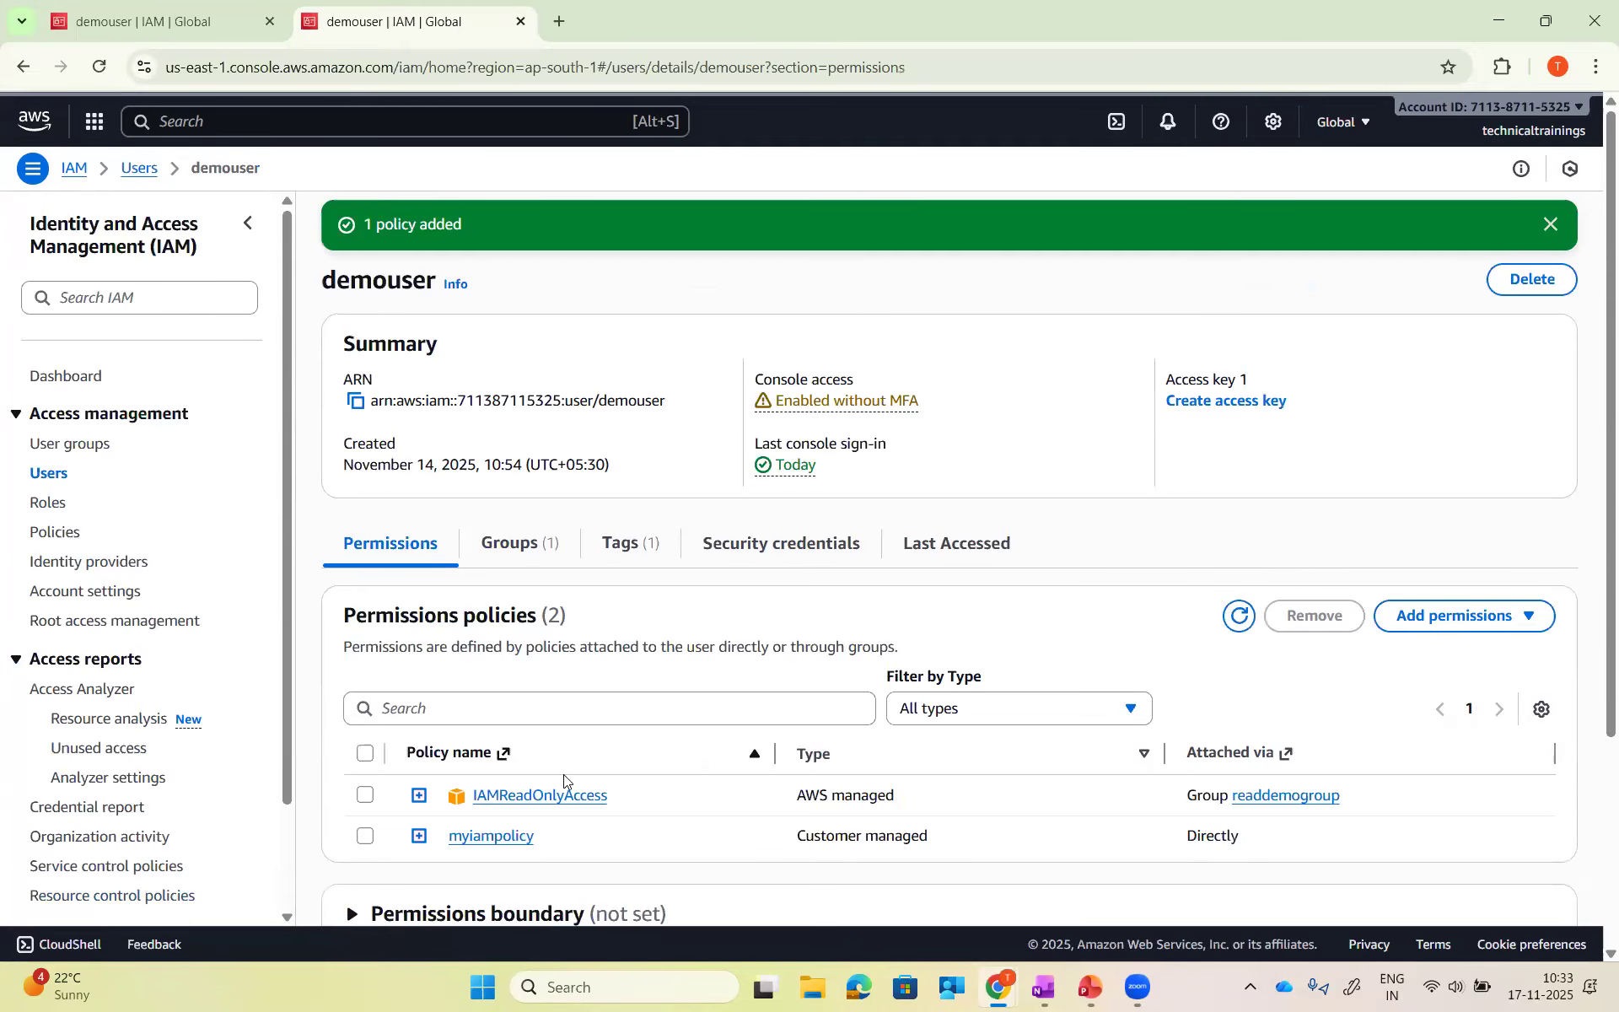
- Scroll demouser's permissions page, then bring the PowerPoint training deck forward to slide 3
{"action": "scroll", "coordinate": [768, 713], "scroll_direction": "down", "scroll_amount": 3}
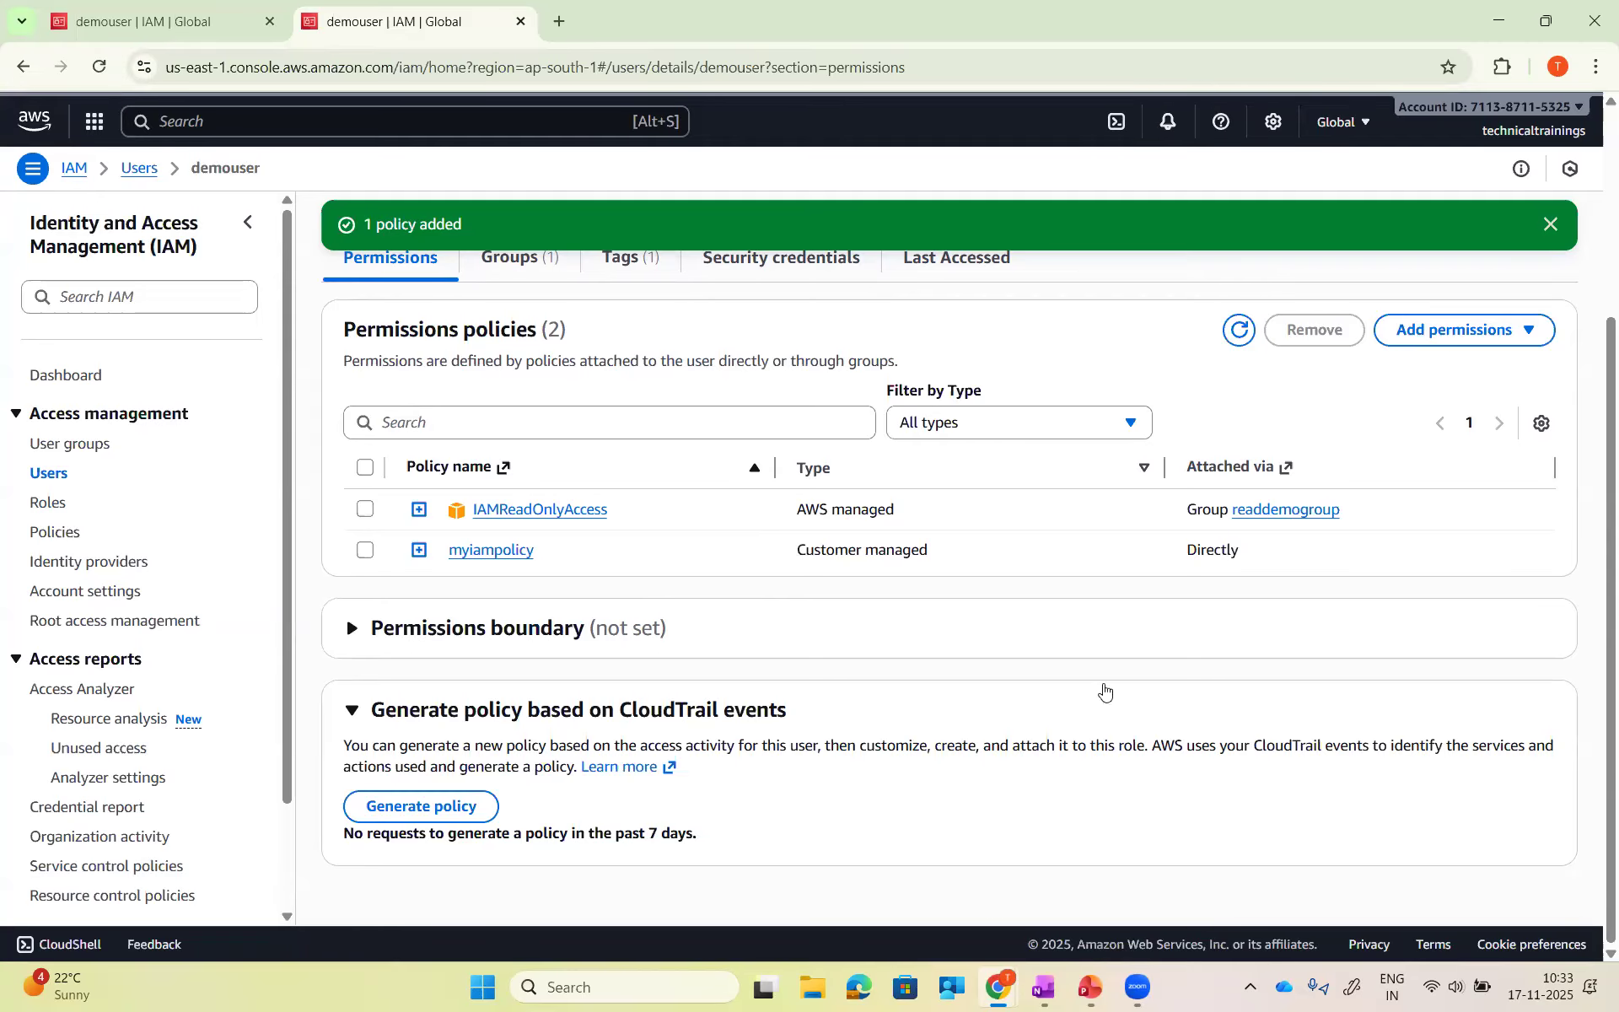
{"action": "left_click", "coordinate": [1083, 993]}
- Maximize PowerPoint, show slide 5 'IAM users and groups hands-on', then minimize the deck
{"action": "key", "text": "super+Up"}
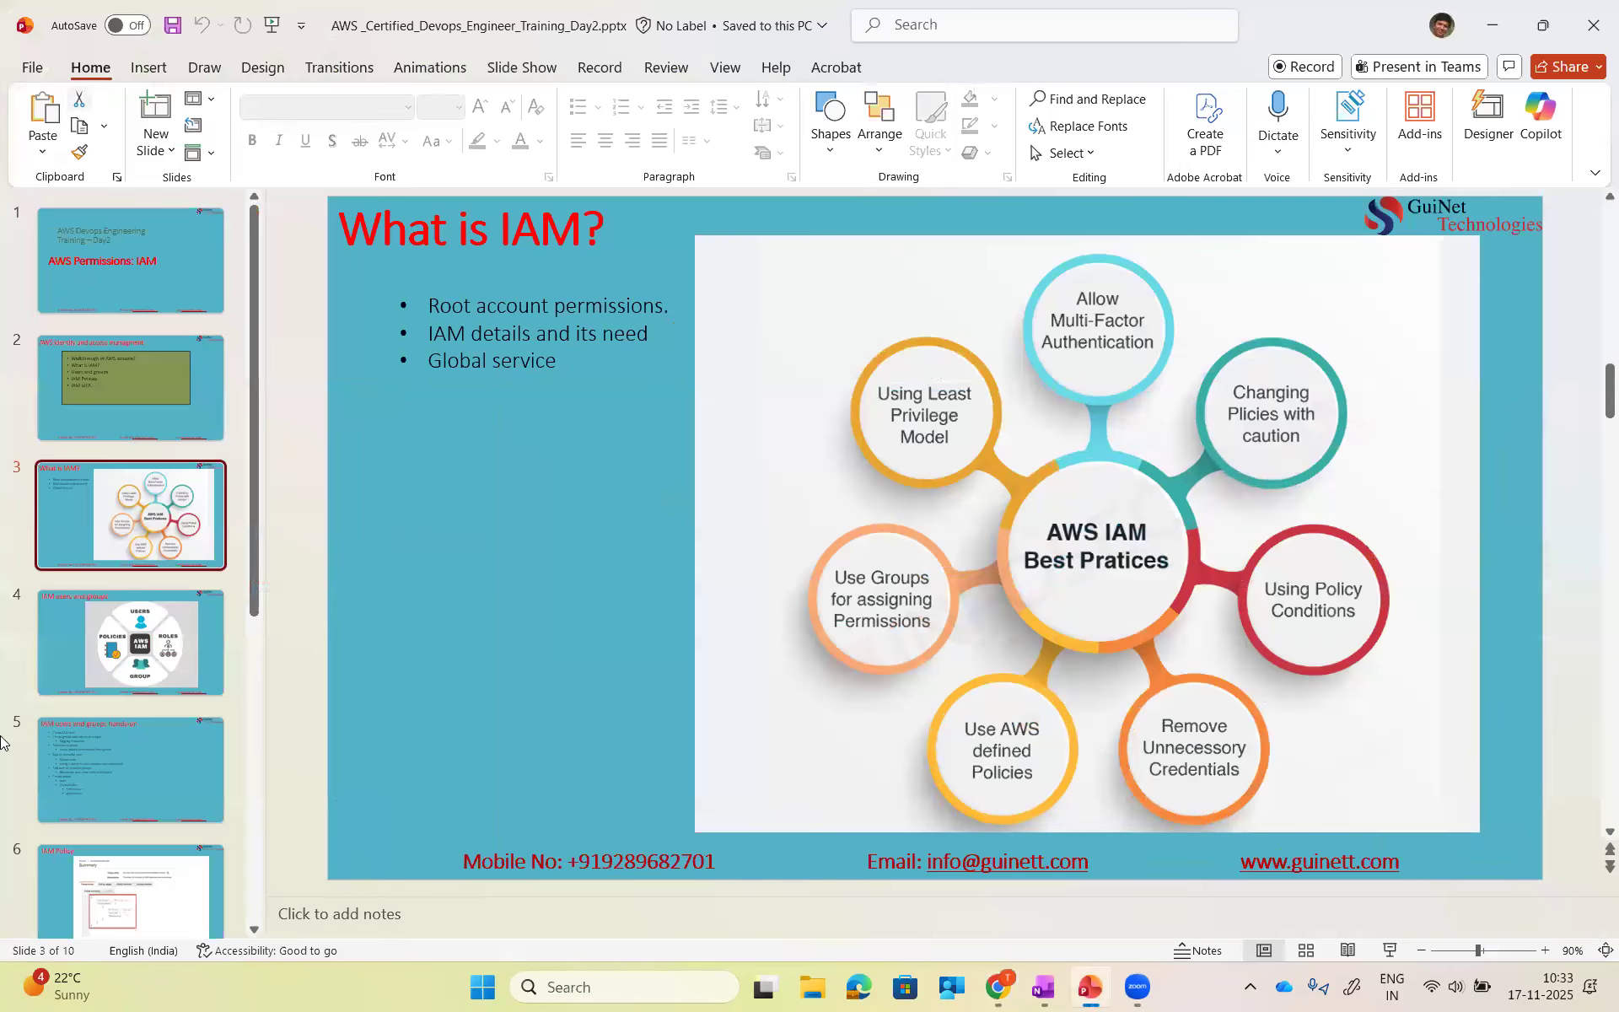
{"action": "left_click", "coordinate": [197, 746]}
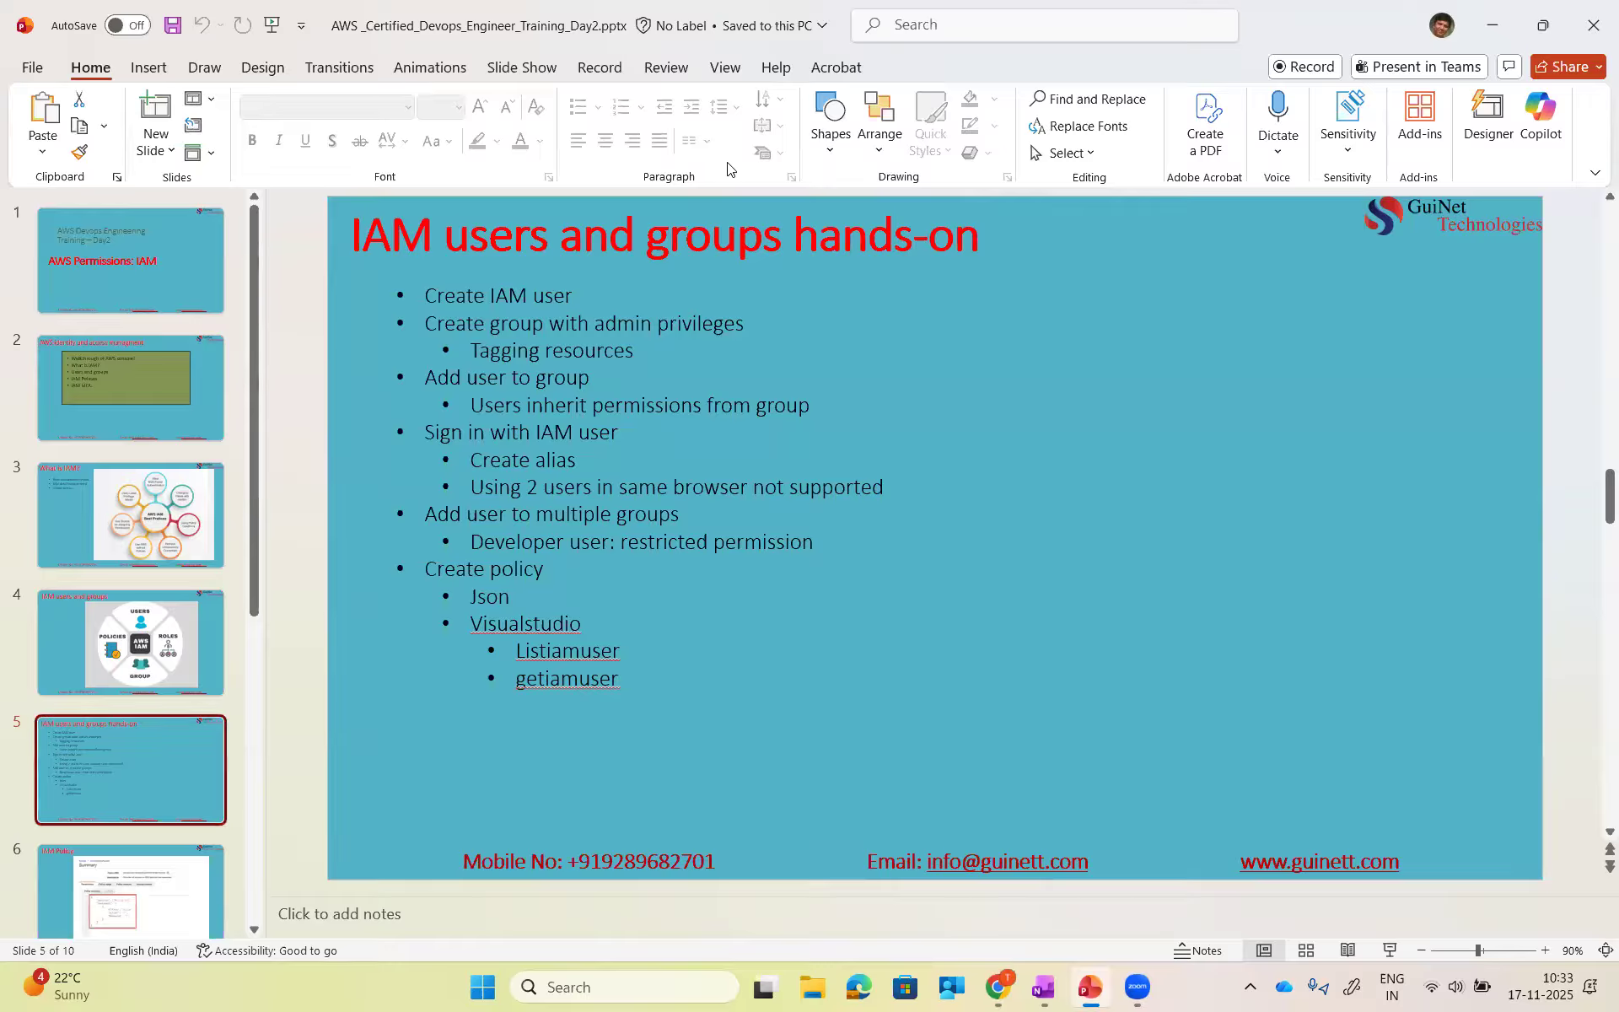
{"action": "left_click", "coordinate": [1493, 27]}
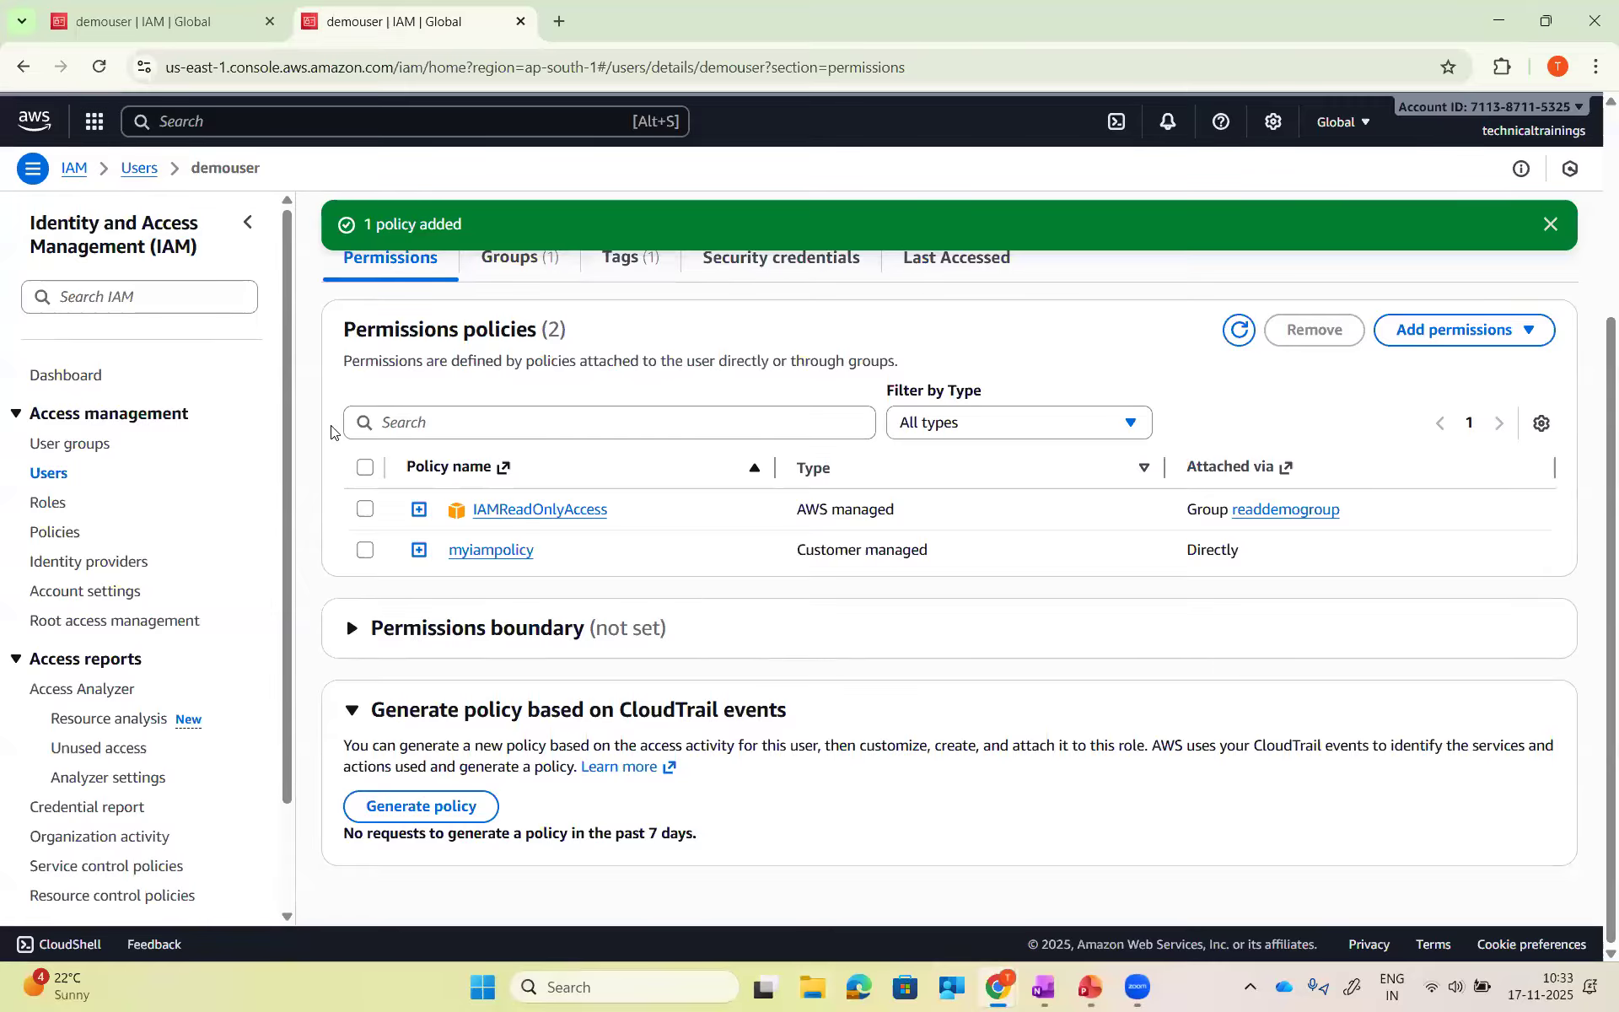
- Remove demouser from readdemogroup by removing its group-inherited IAMReadOnlyAccess policy
{"action": "scroll", "coordinate": [312, 742], "scroll_direction": "up", "scroll_amount": 2}
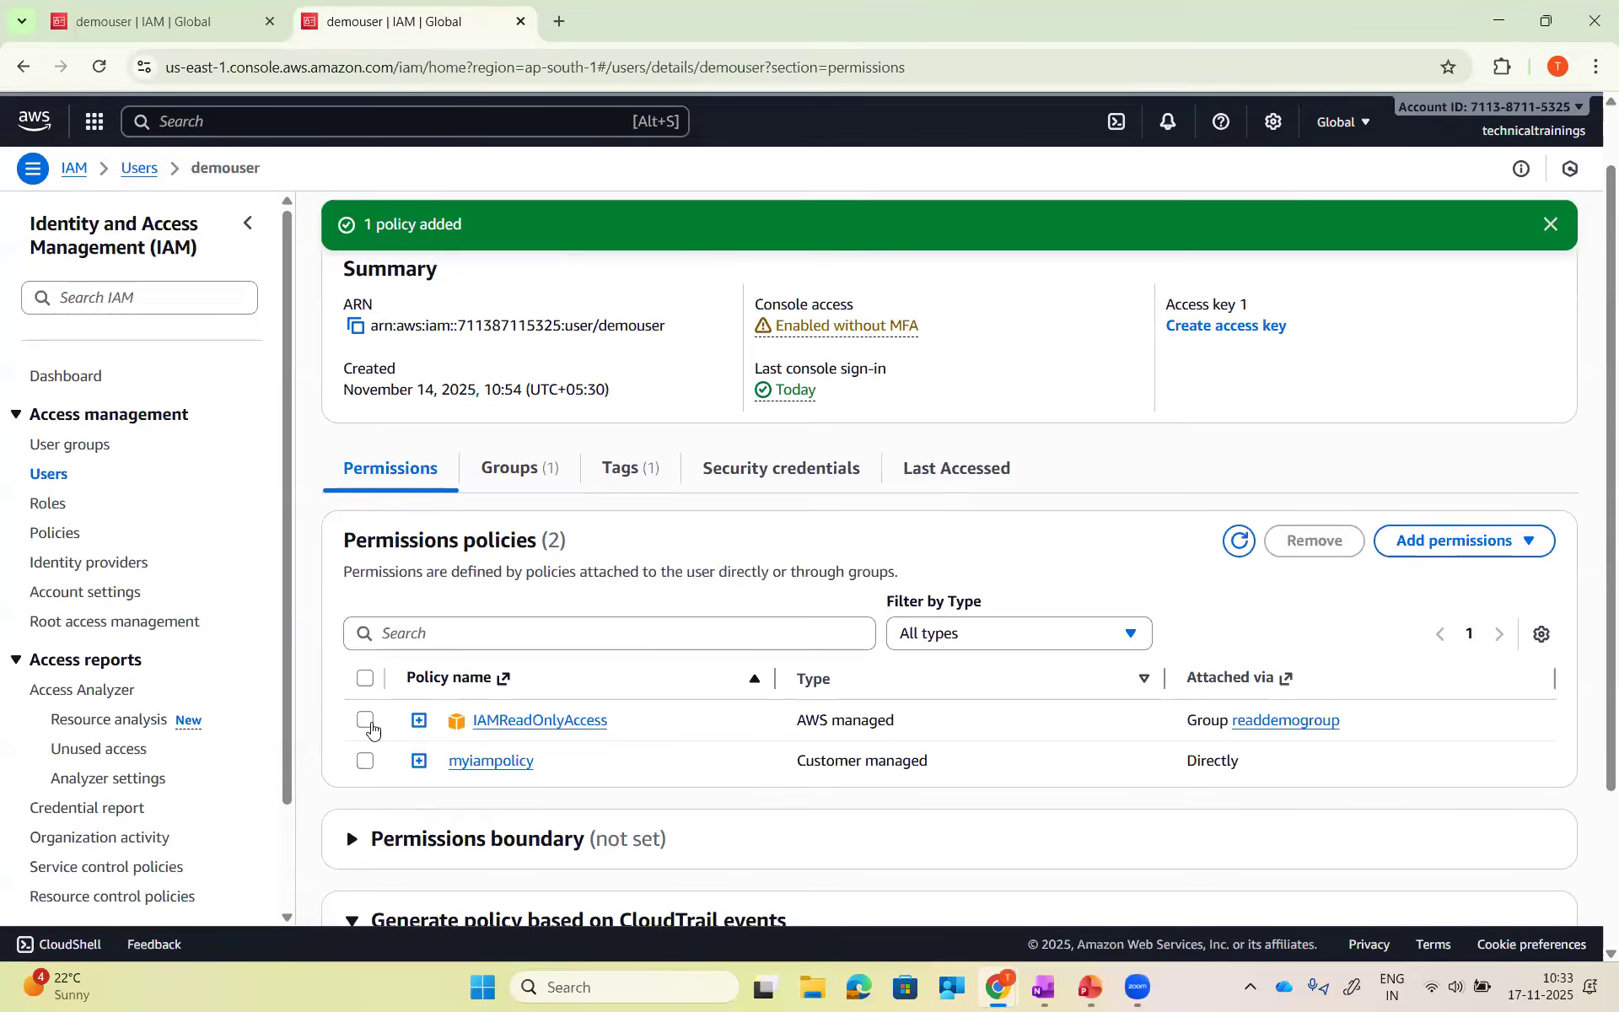
{"action": "left_click", "coordinate": [365, 721]}
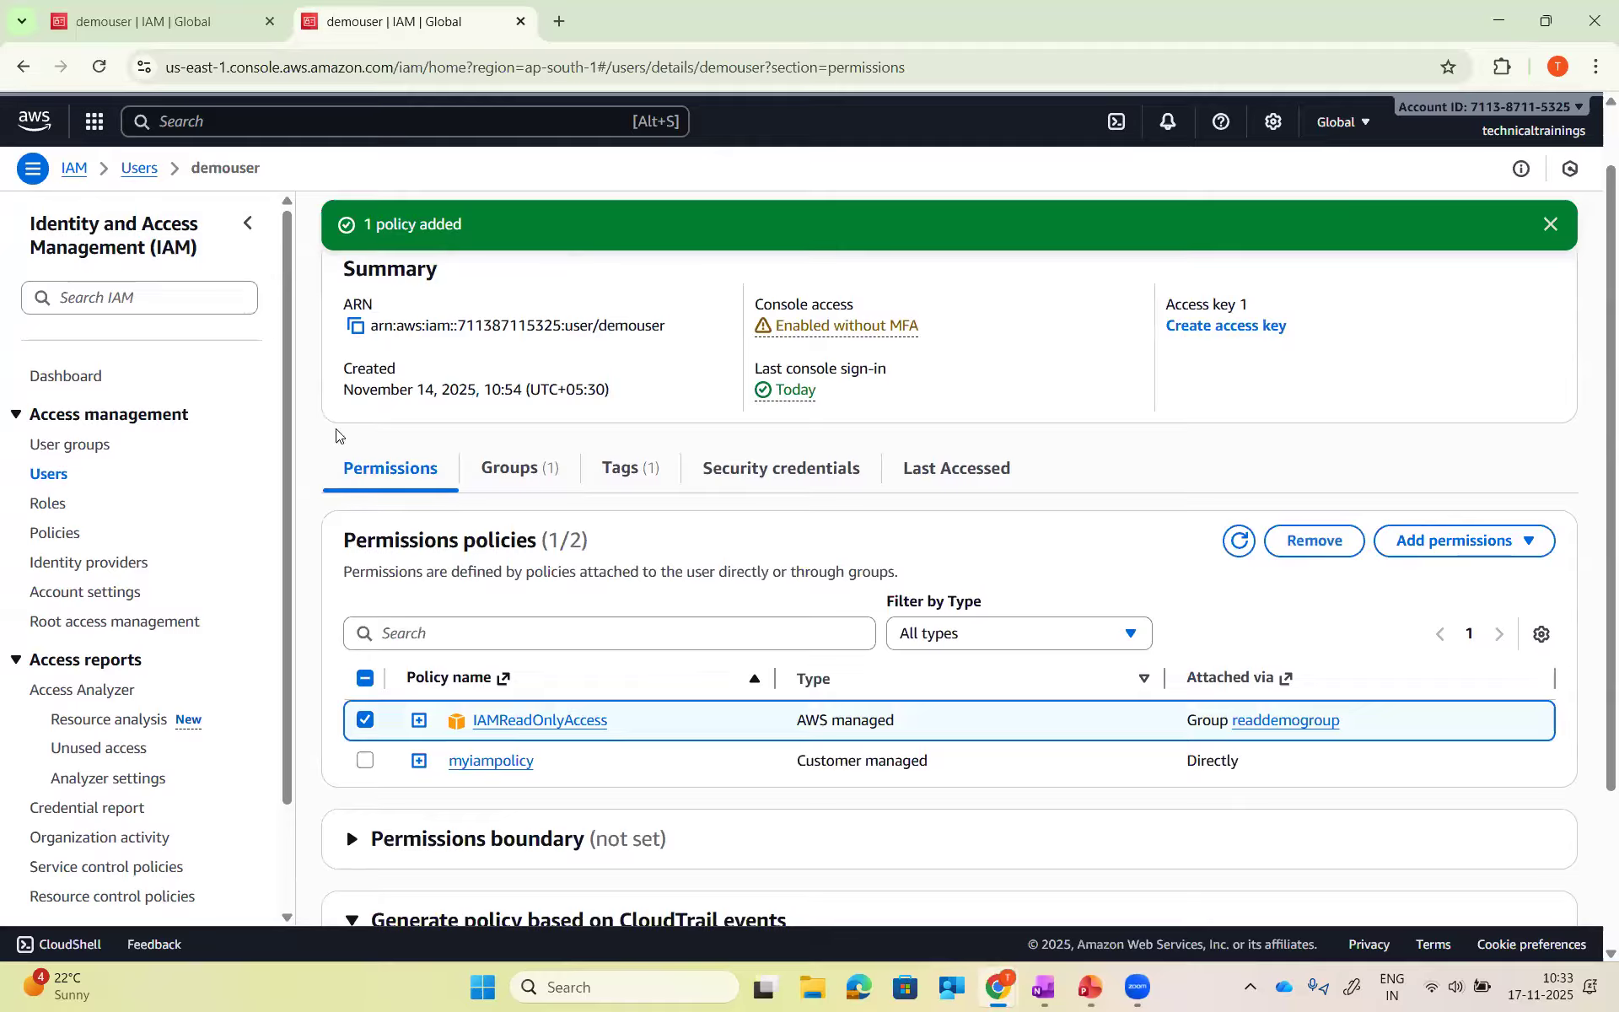
{"action": "left_click", "coordinate": [1312, 541]}
{"action": "left_click", "coordinate": [1054, 583]}
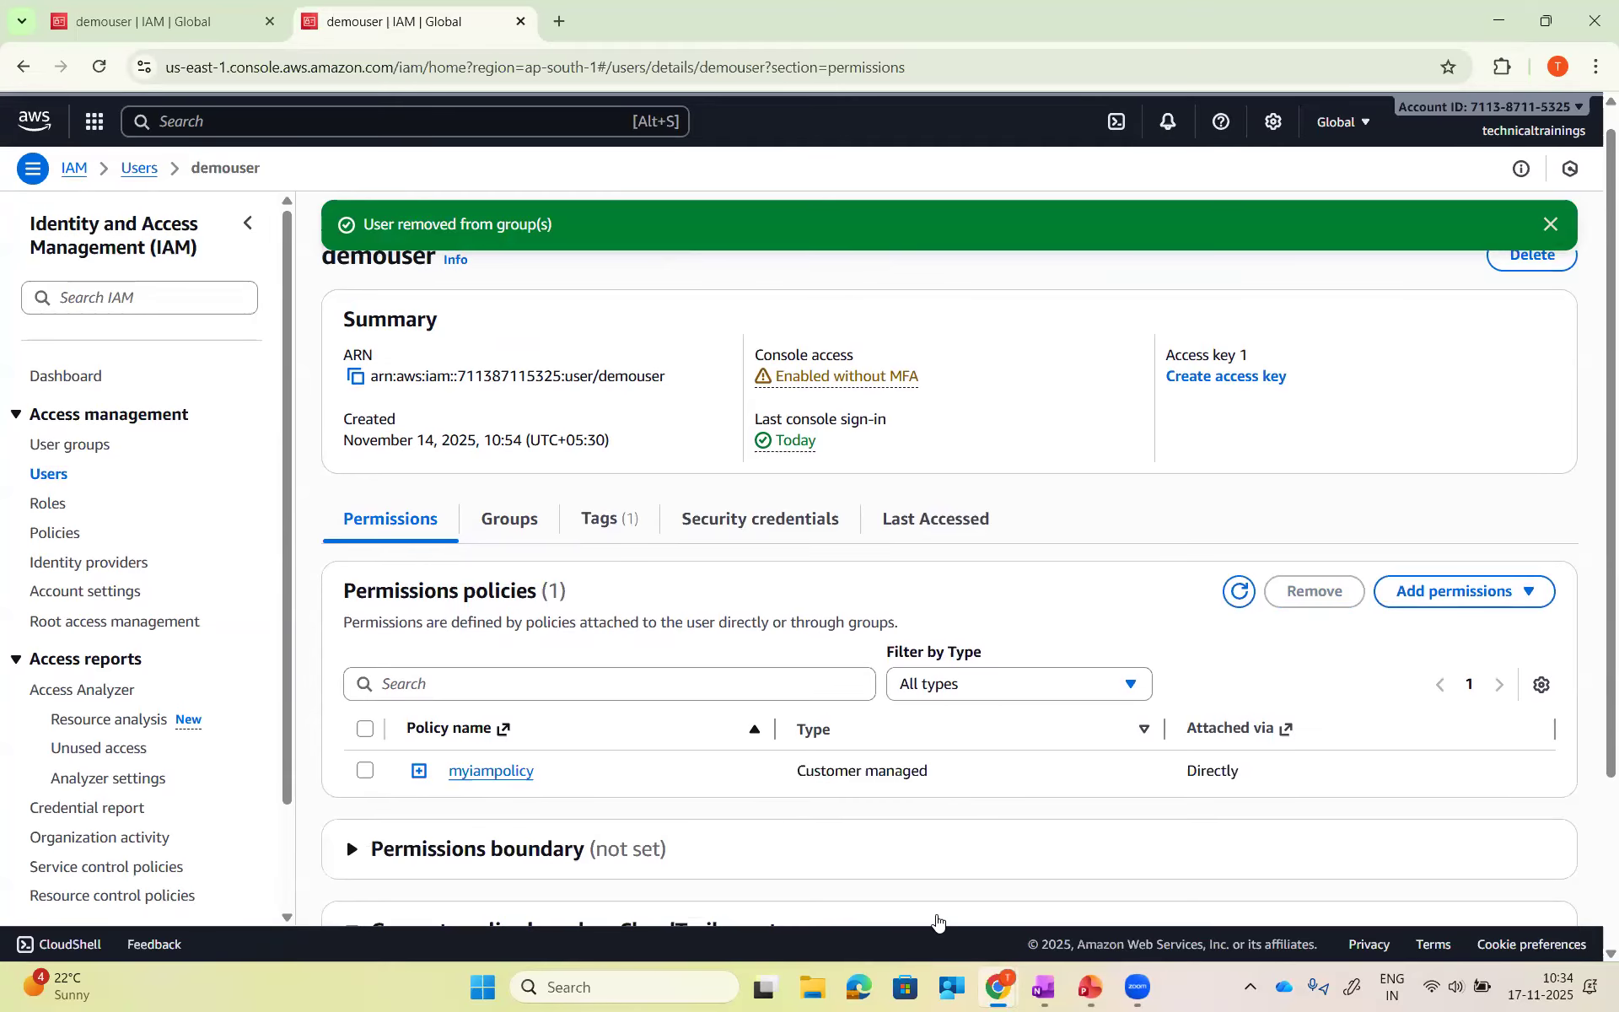
- In demouser's incognito session, open the Users list and see the access-denied error
{"action": "mouse_move", "coordinate": [999, 988]}
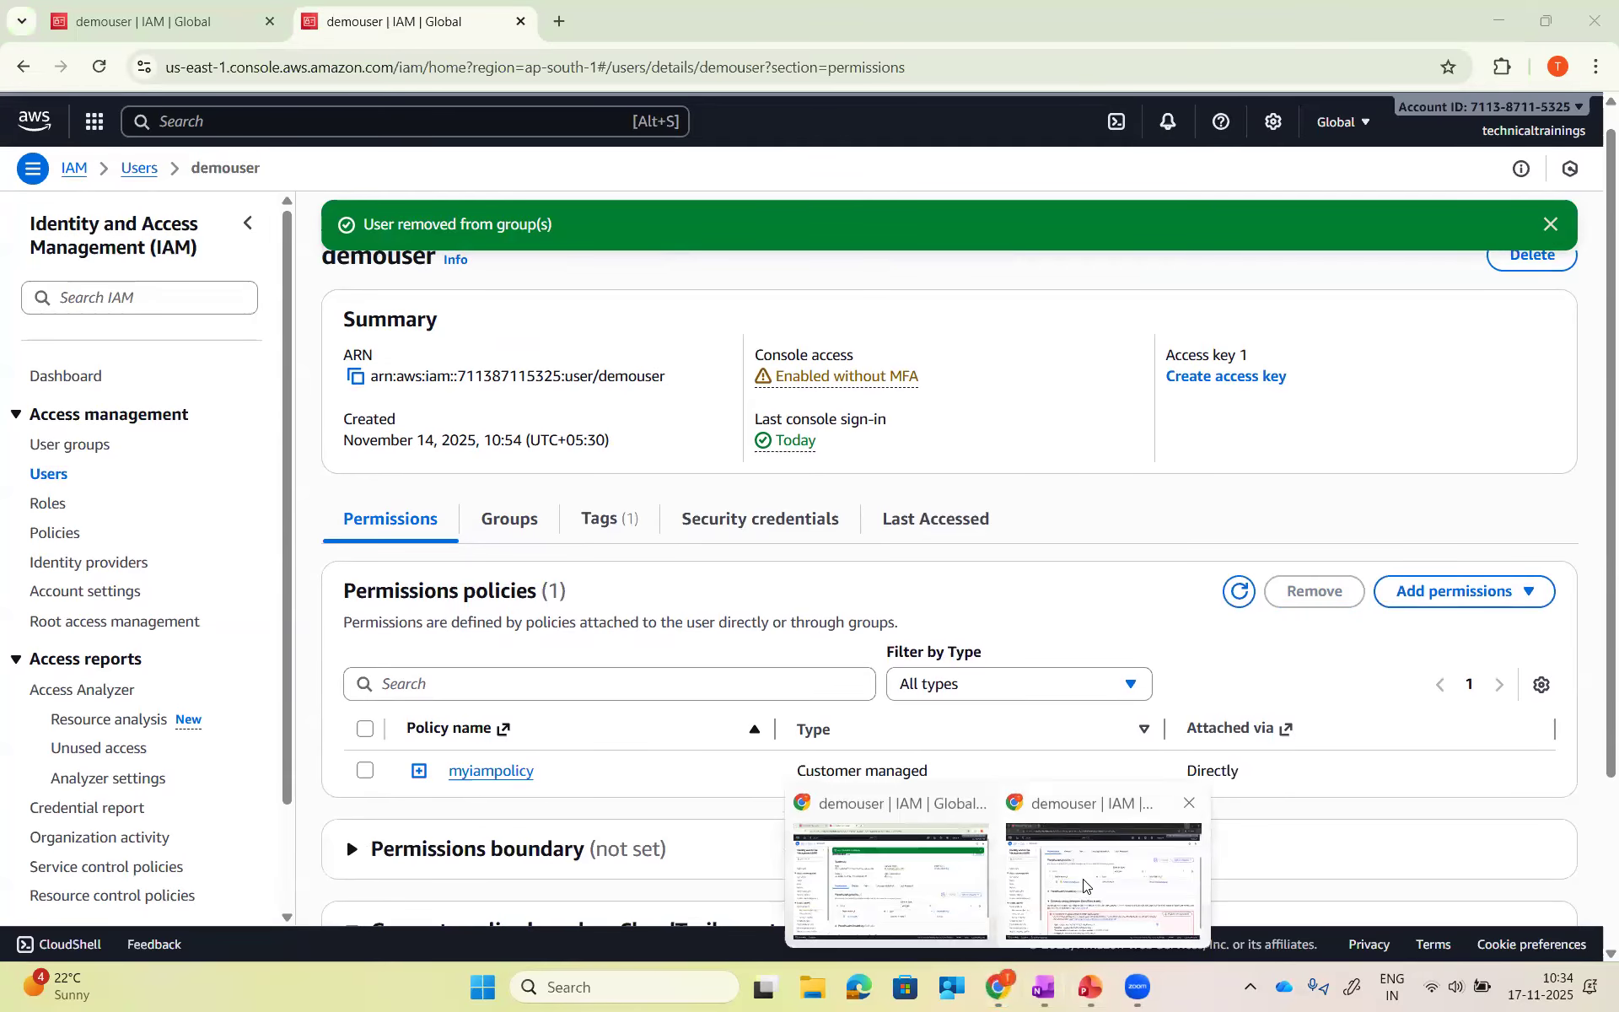
{"action": "left_click", "coordinate": [1104, 881]}
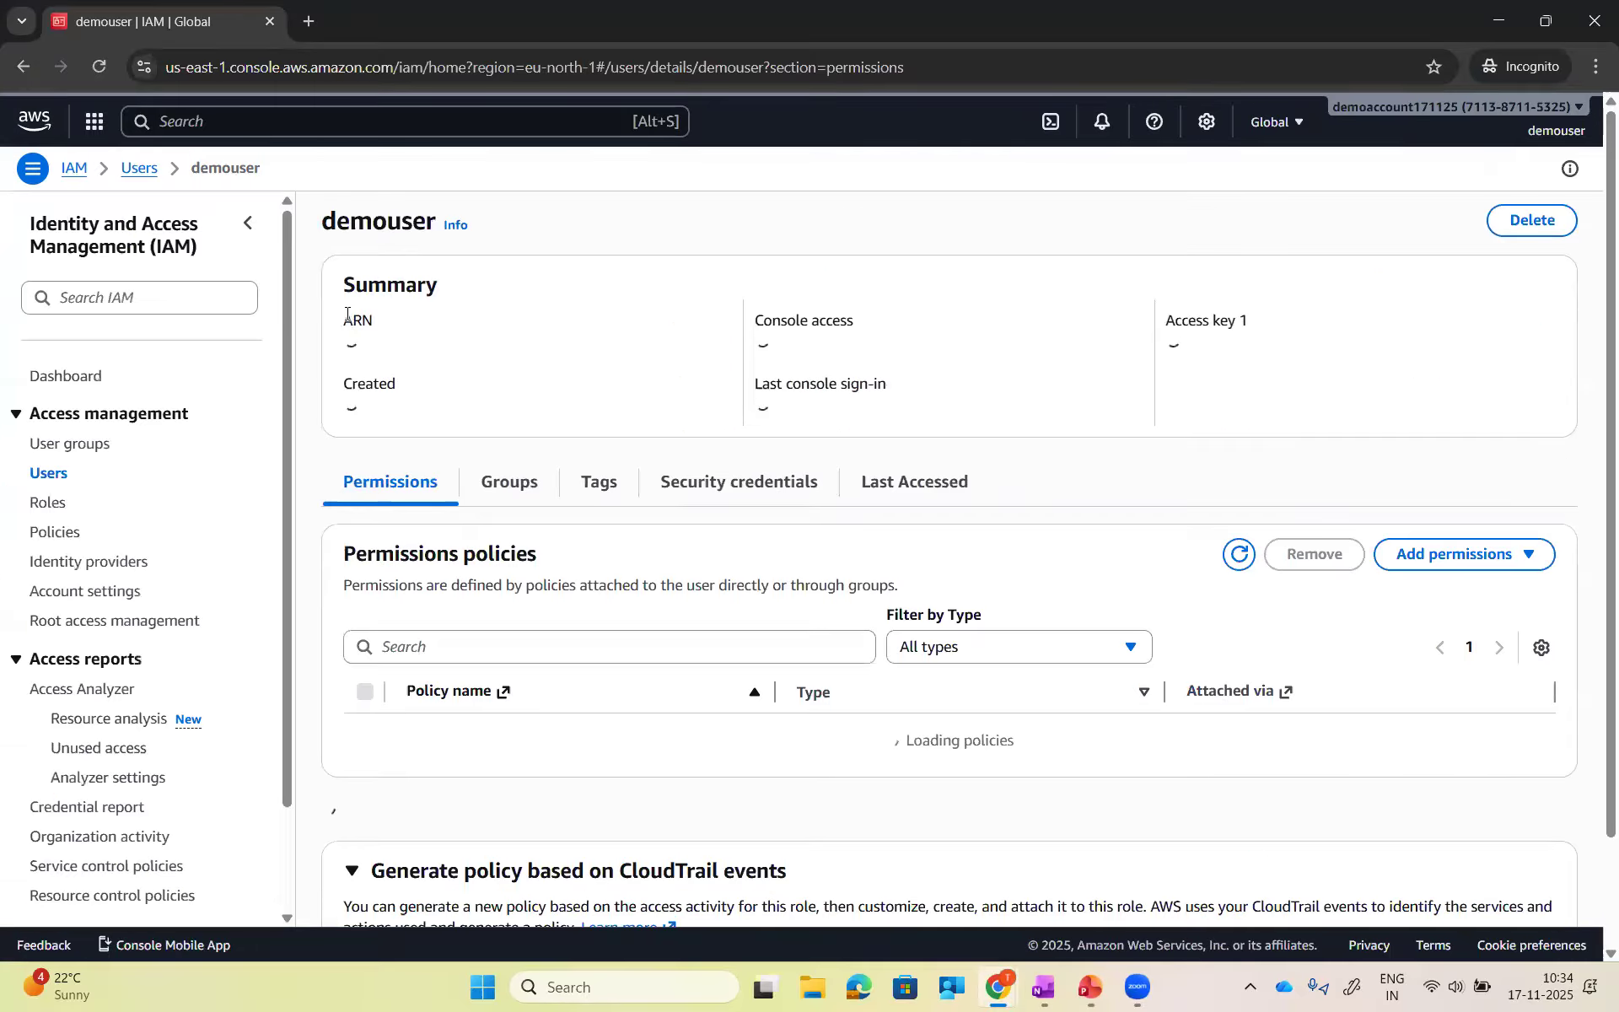
{"action": "scroll", "coordinate": [347, 314], "scroll_direction": "down", "scroll_amount": 4}
{"action": "scroll", "coordinate": [346, 319], "scroll_direction": "down", "scroll_amount": 2}
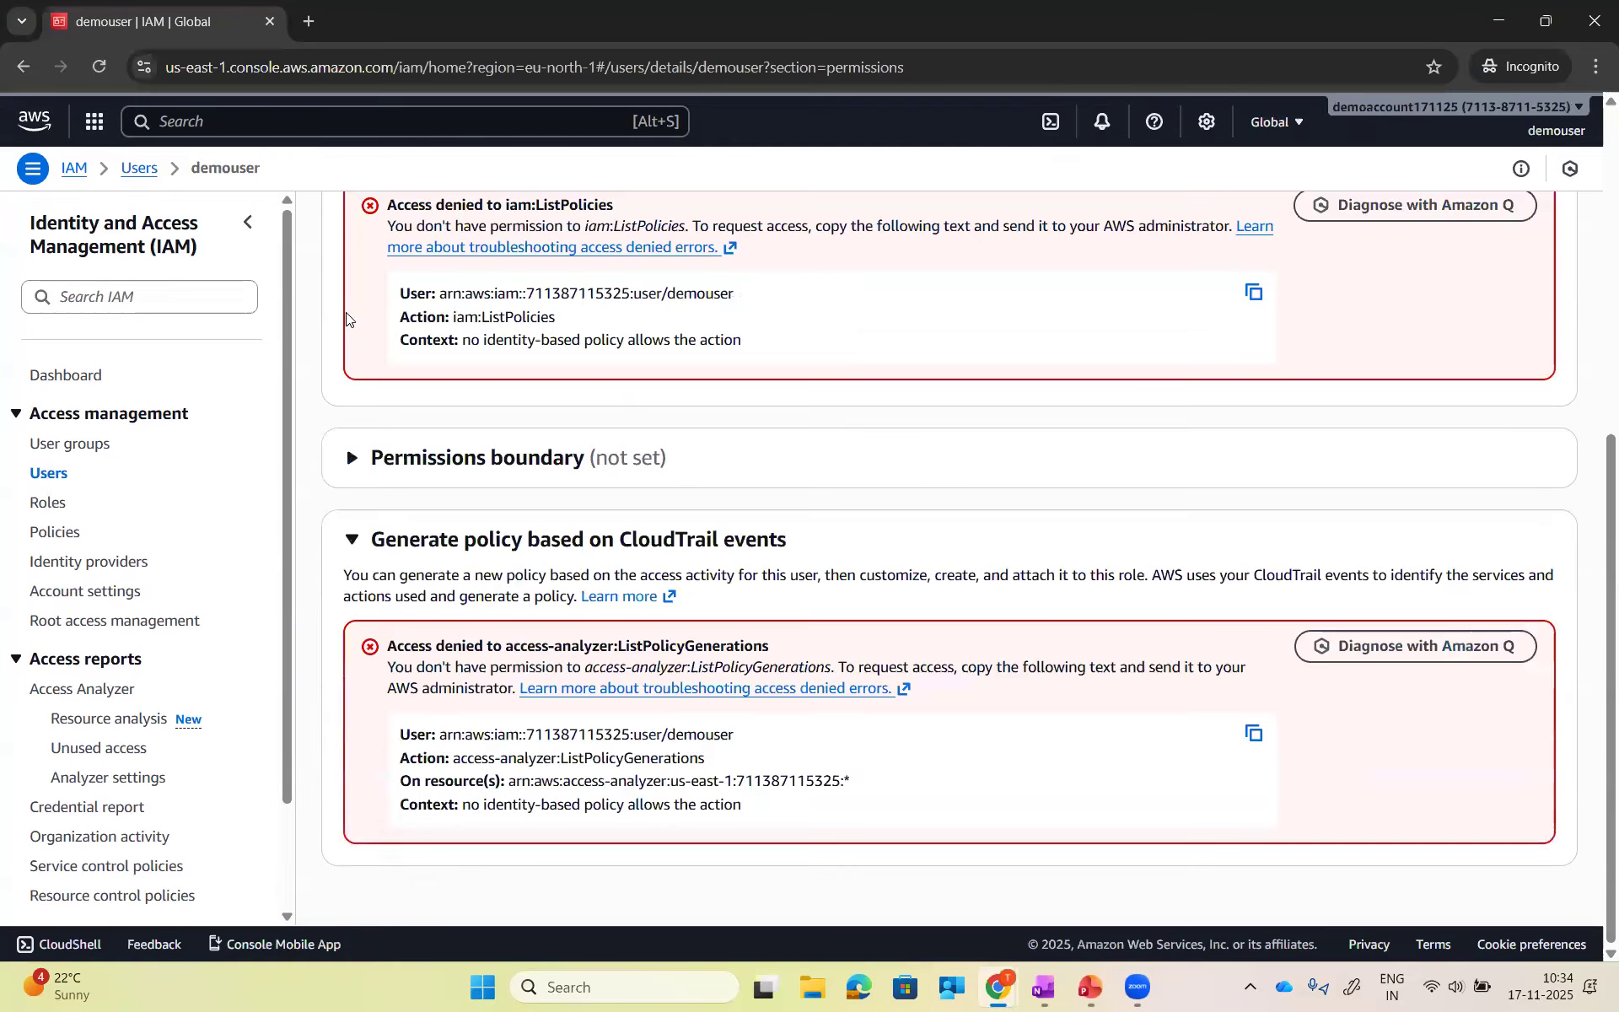
{"action": "scroll", "coordinate": [478, 387], "scroll_direction": "up", "scroll_amount": 6}
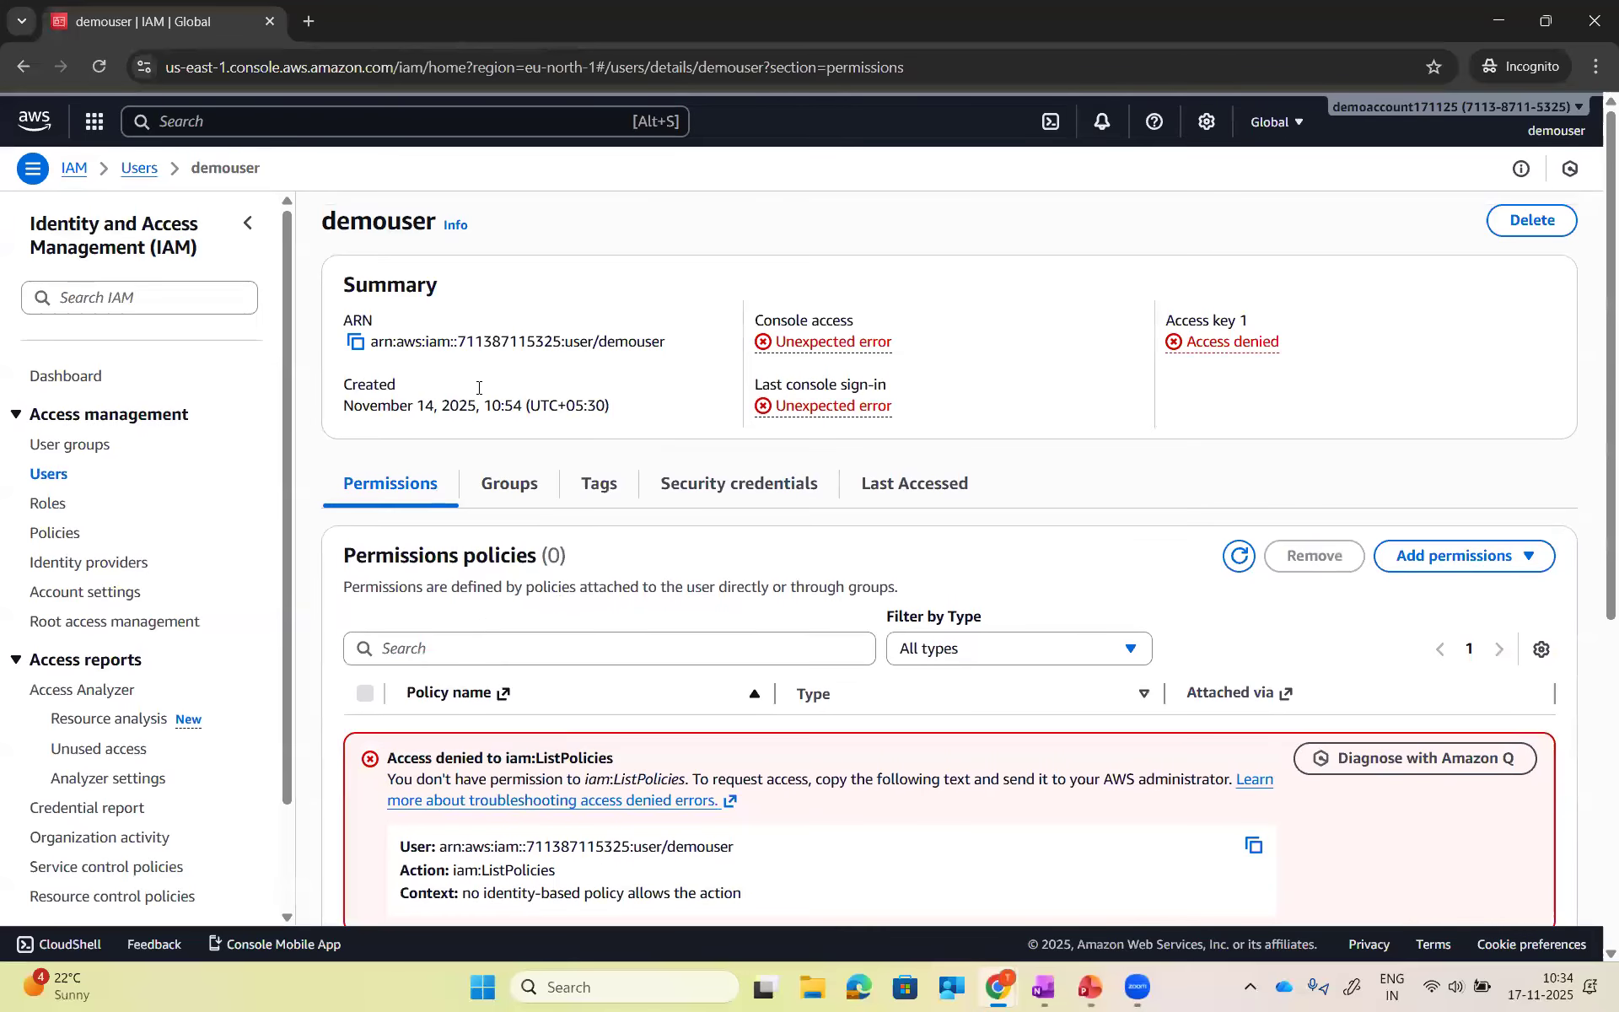
{"action": "left_click", "coordinate": [51, 474]}
{"action": "scroll", "coordinate": [358, 363], "scroll_direction": "right", "scroll_amount": 5}
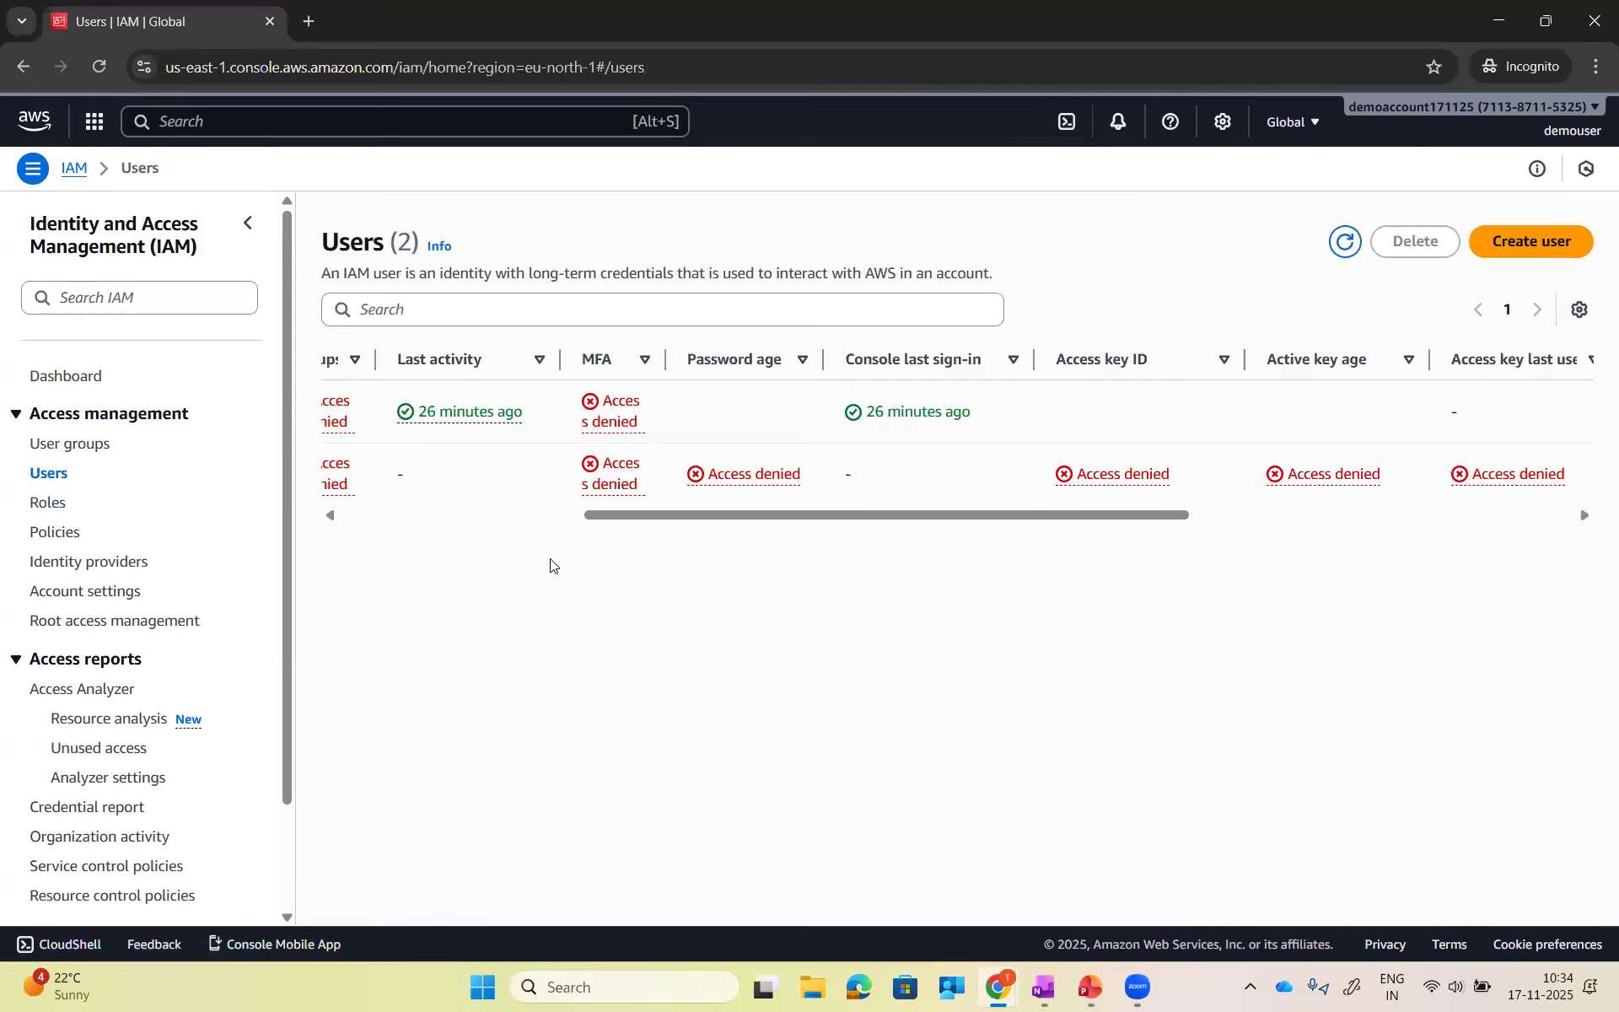
{"action": "left_click_drag", "start_coordinate": [686, 514], "coordinate": [285, 514]}
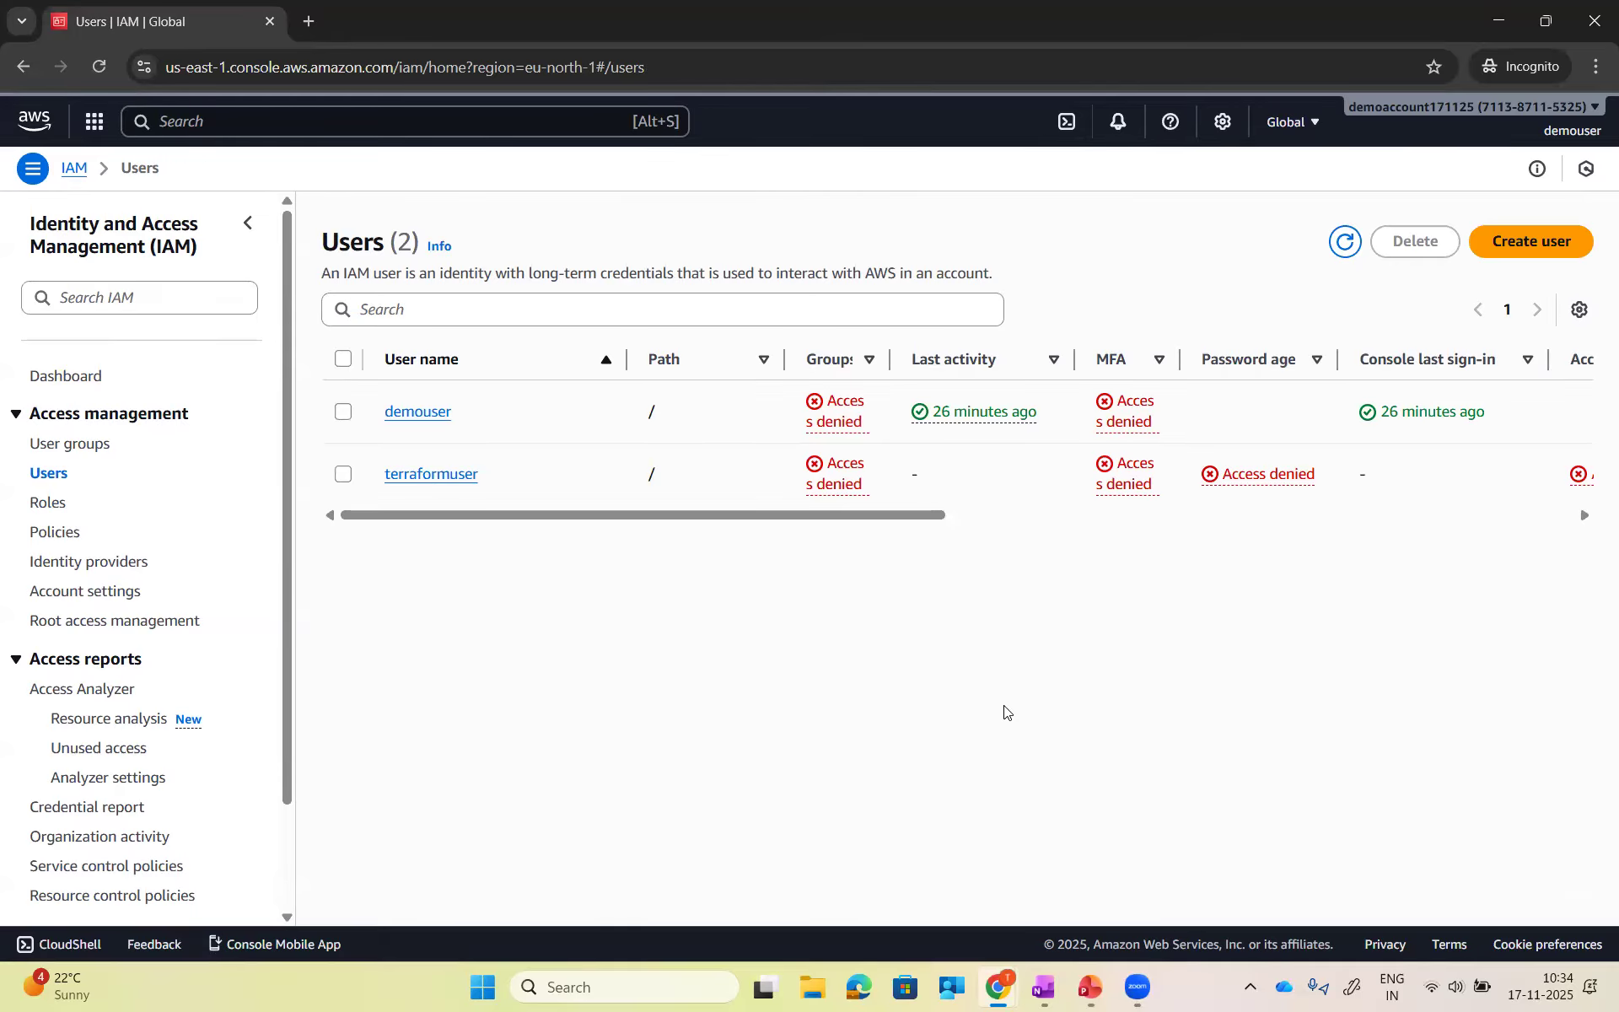
- Open demouser's own details, review the Summary access-denied errors, then return to PowerPoint
{"action": "left_click", "coordinate": [412, 423]}
{"action": "scroll", "coordinate": [1081, 802], "scroll_direction": "down", "scroll_amount": 4}
{"action": "scroll", "coordinate": [1083, 792], "scroll_direction": "up", "scroll_amount": 5}
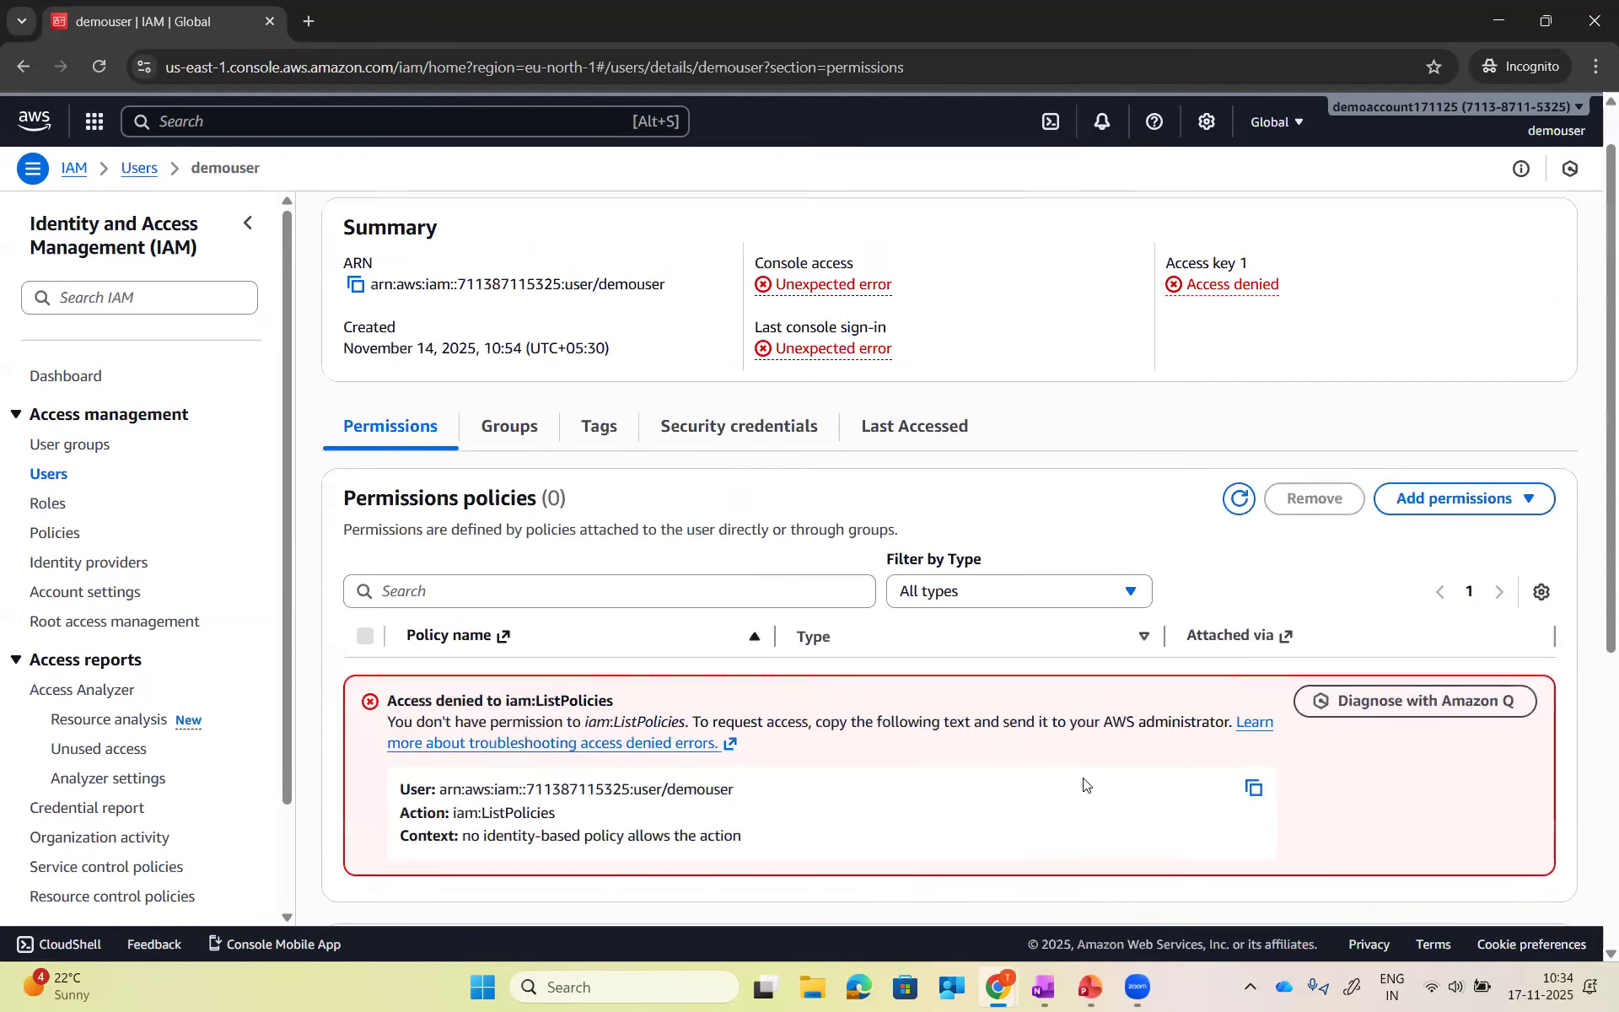
{"action": "scroll", "coordinate": [1083, 785], "scroll_direction": "up", "scroll_amount": 1}
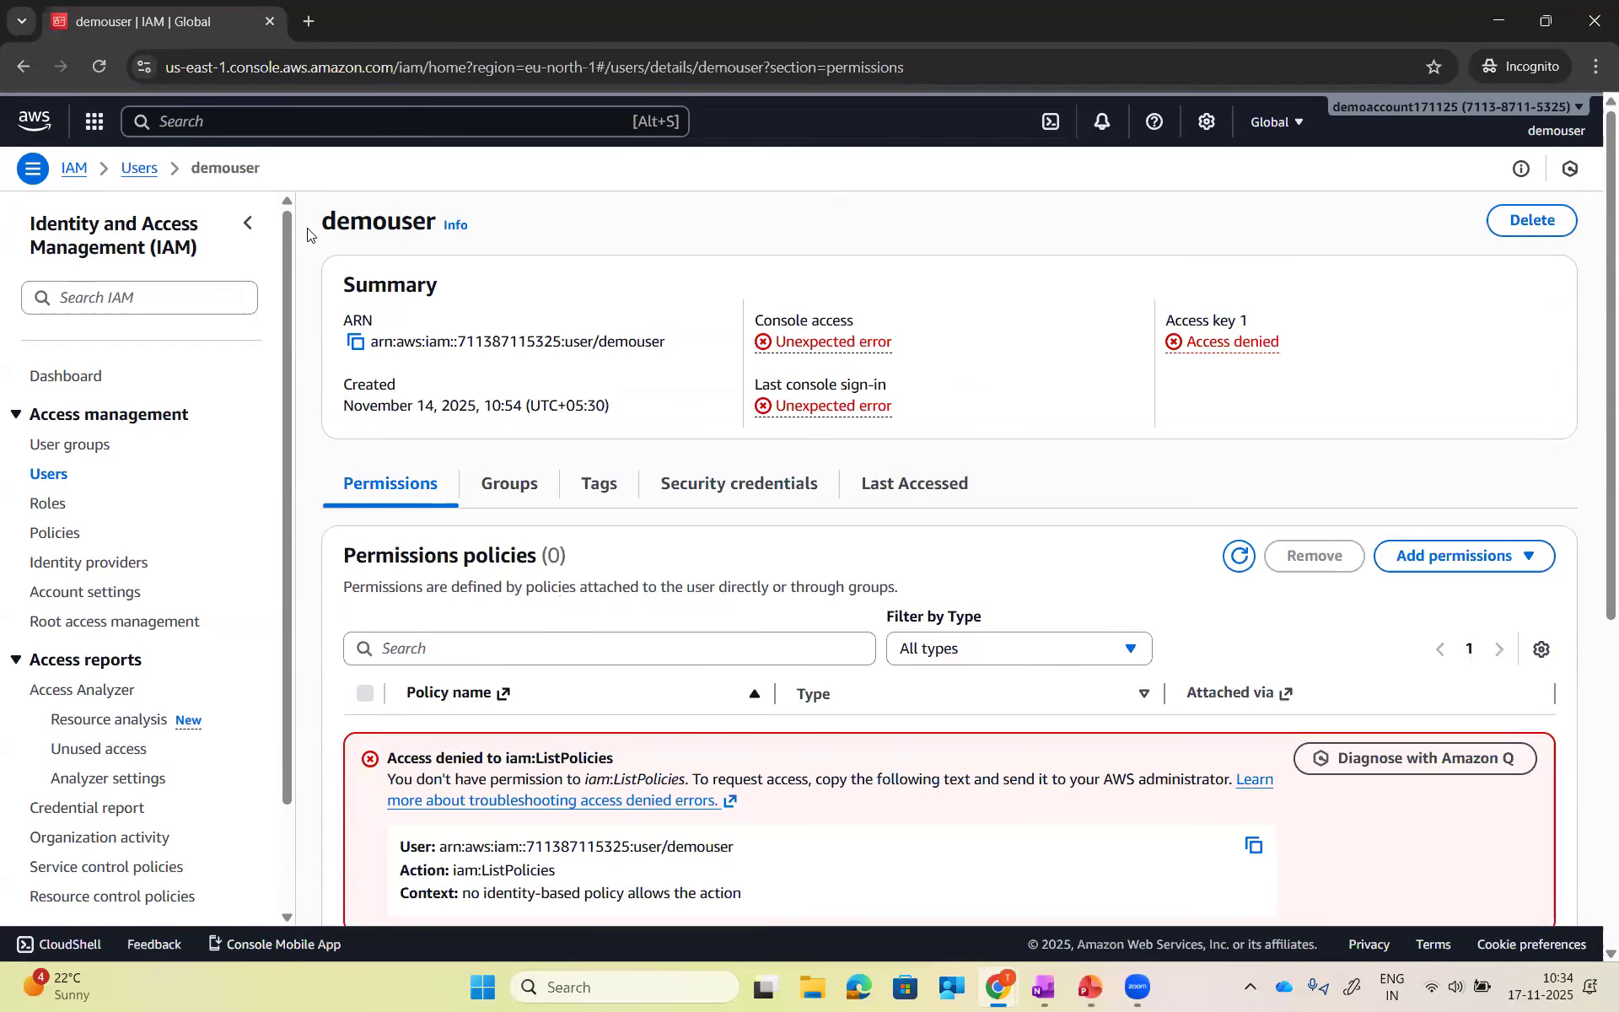
{"action": "left_click_drag", "start_coordinate": [441, 454], "coordinate": [954, 474]}
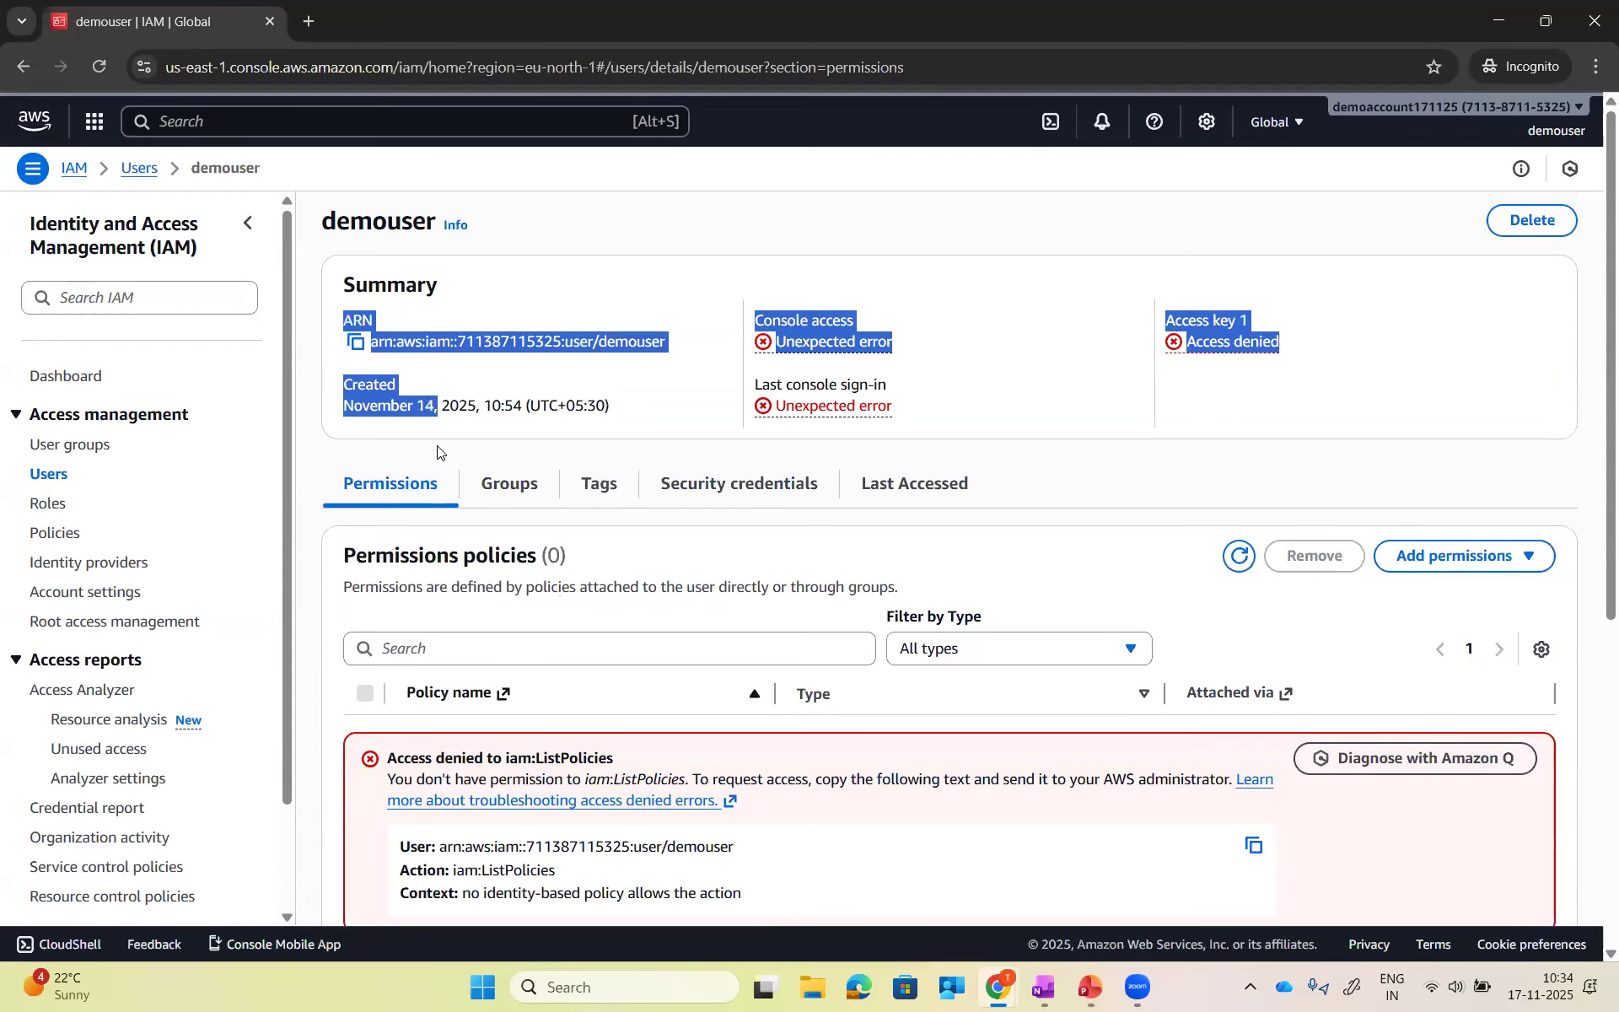
{"action": "left_click", "coordinate": [1073, 489]}
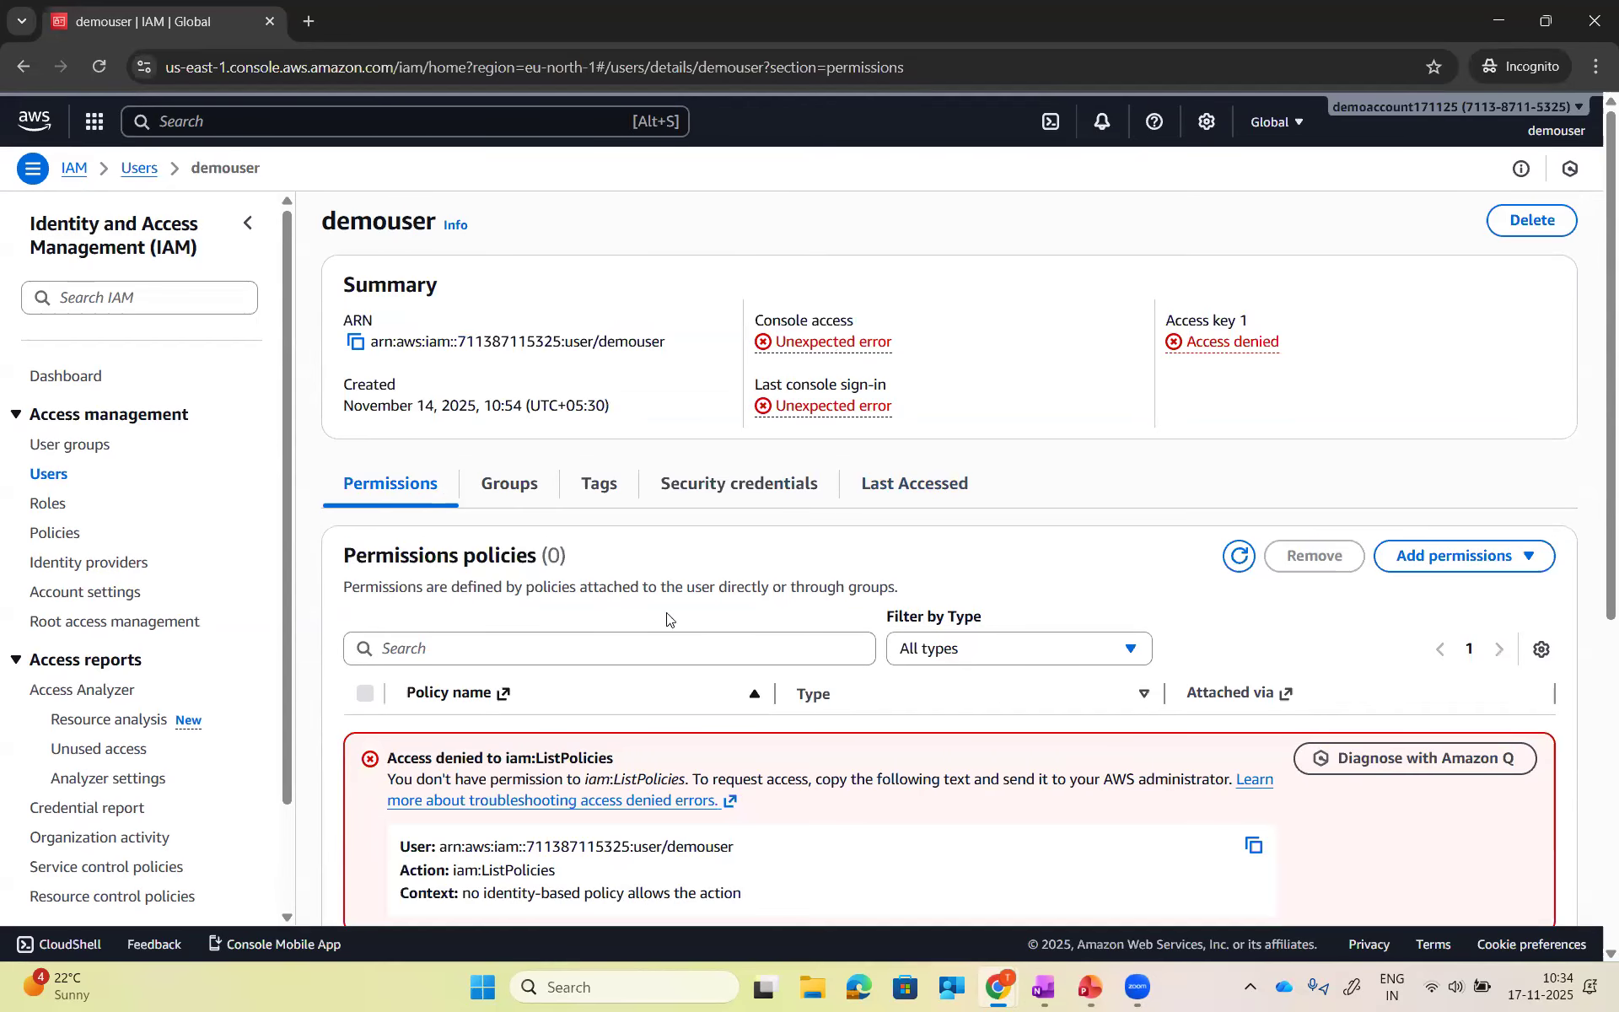
{"action": "scroll", "coordinate": [1202, 715], "scroll_direction": "down", "scroll_amount": 3}
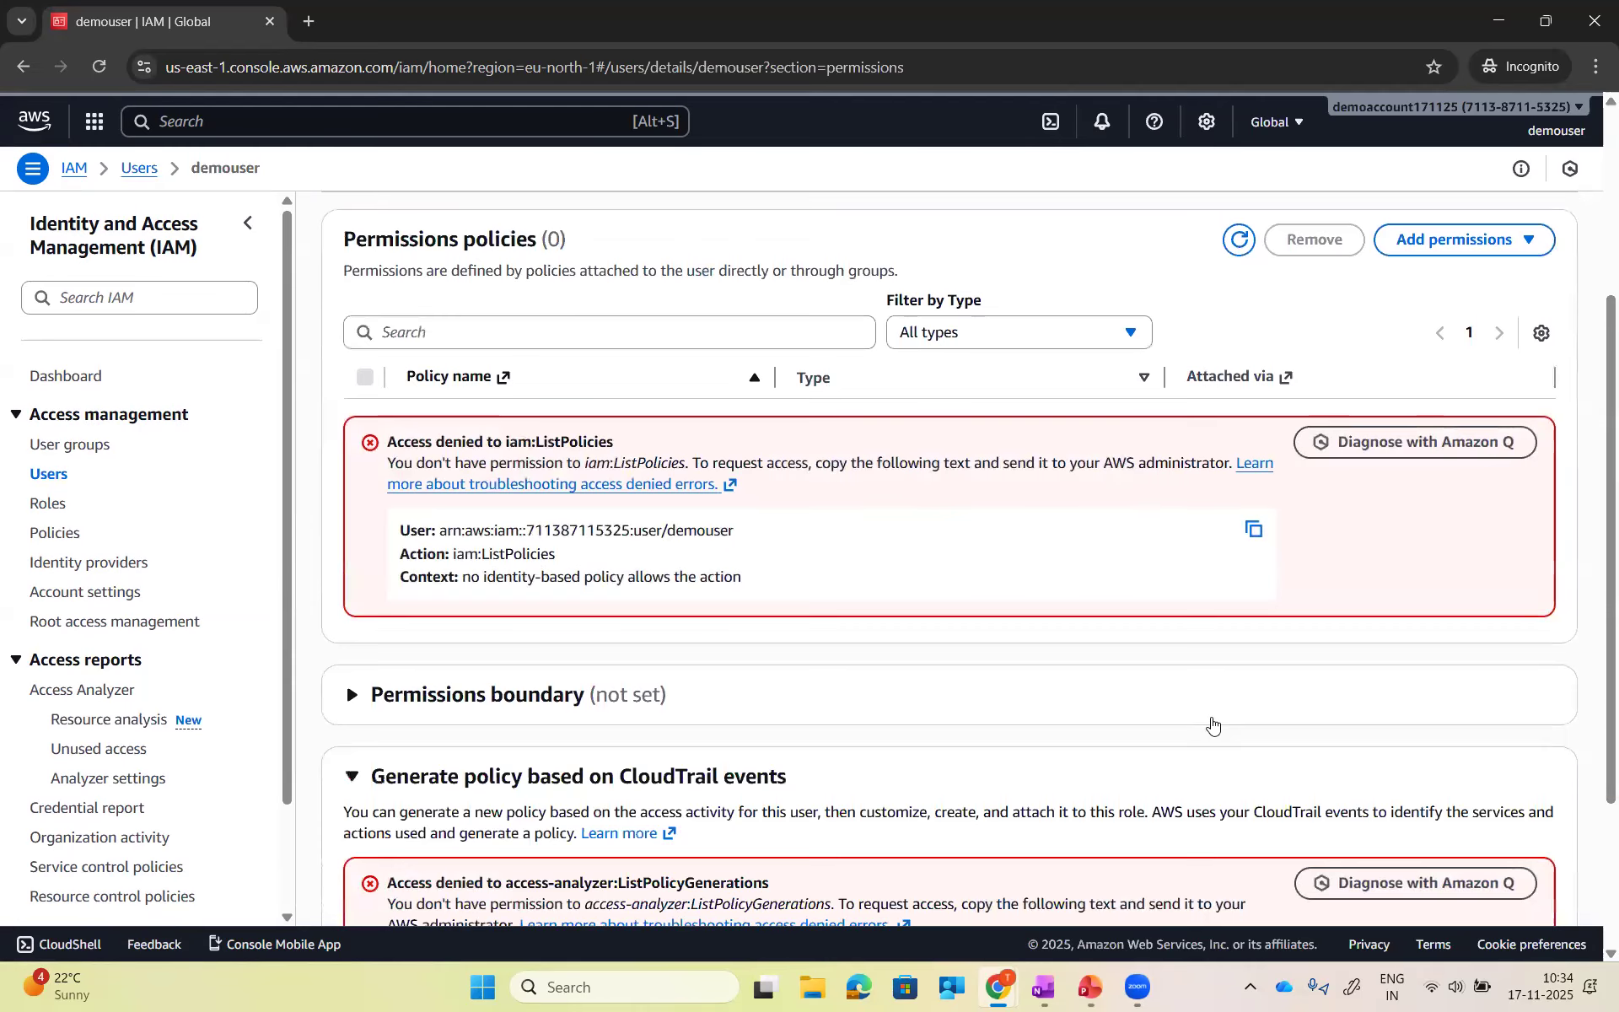
{"action": "scroll", "coordinate": [1211, 724], "scroll_direction": "up", "scroll_amount": 3}
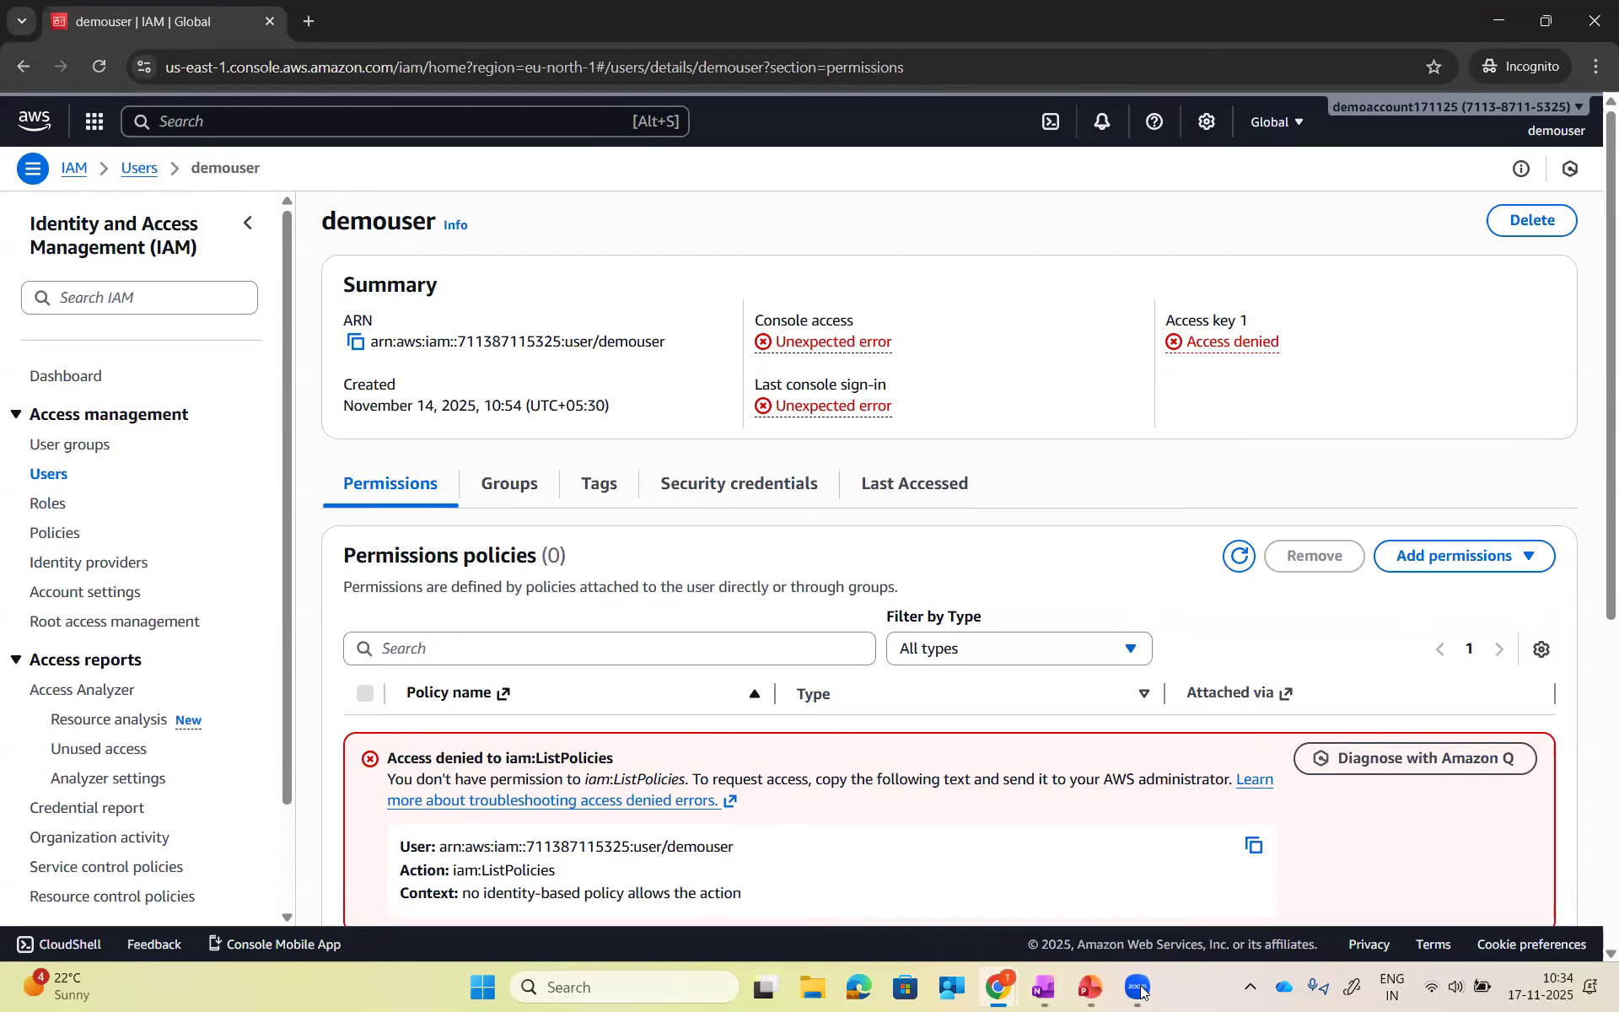
{"action": "left_click", "coordinate": [1088, 992]}
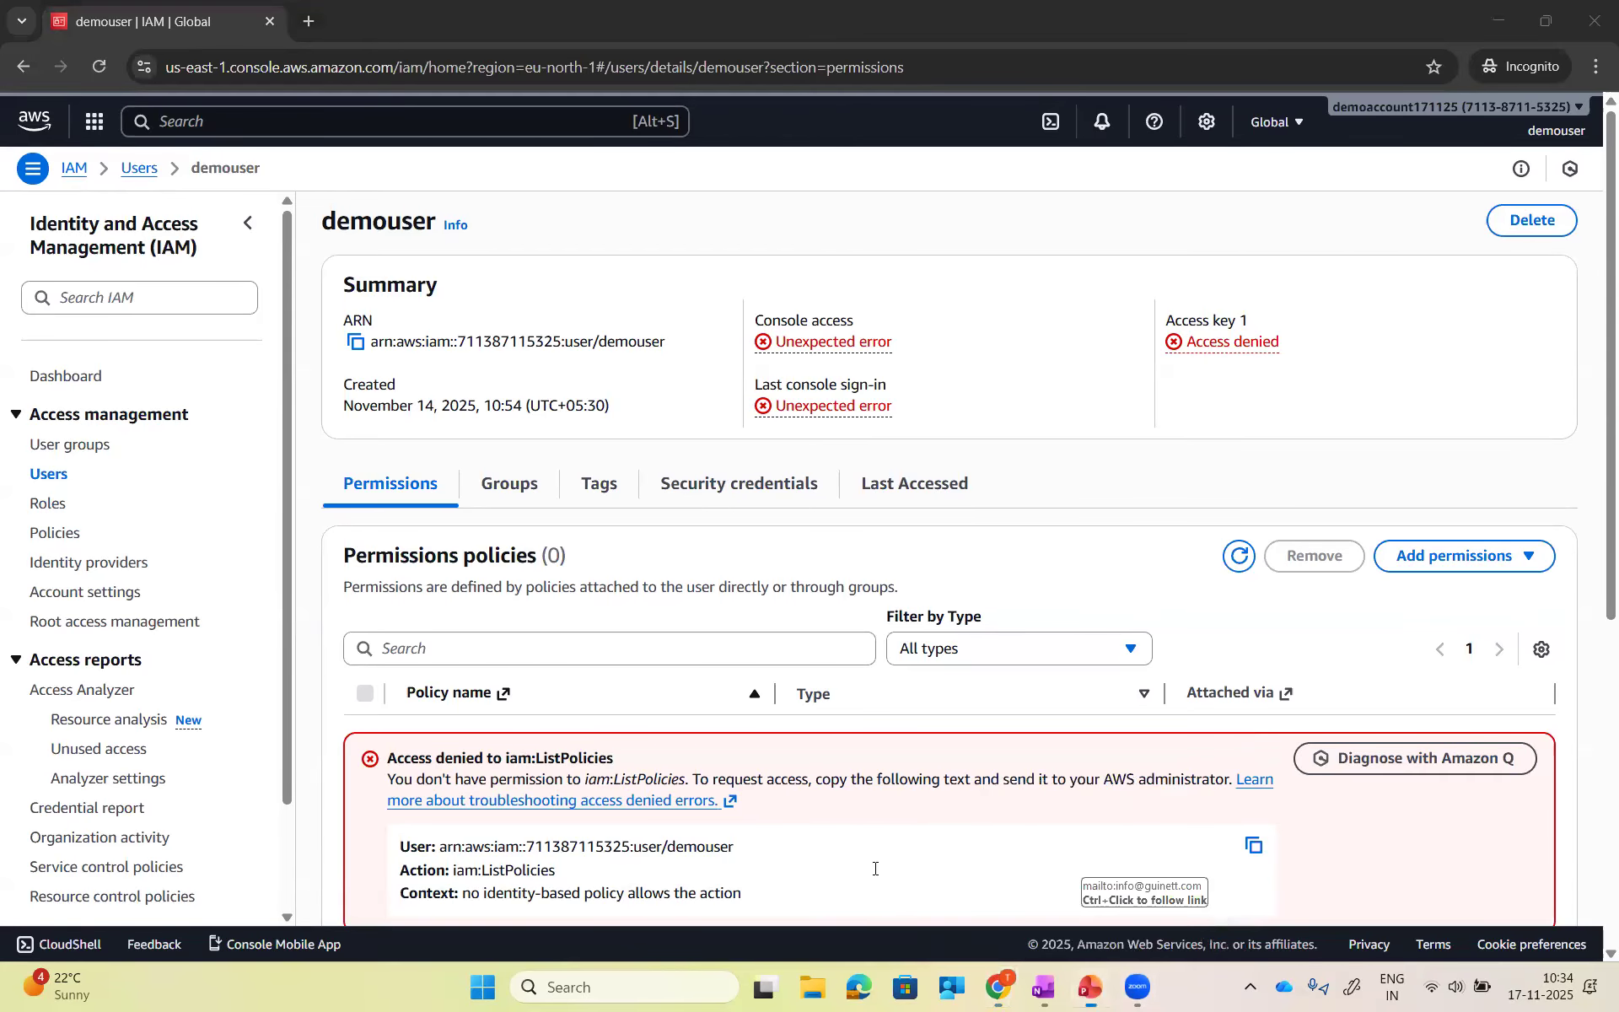
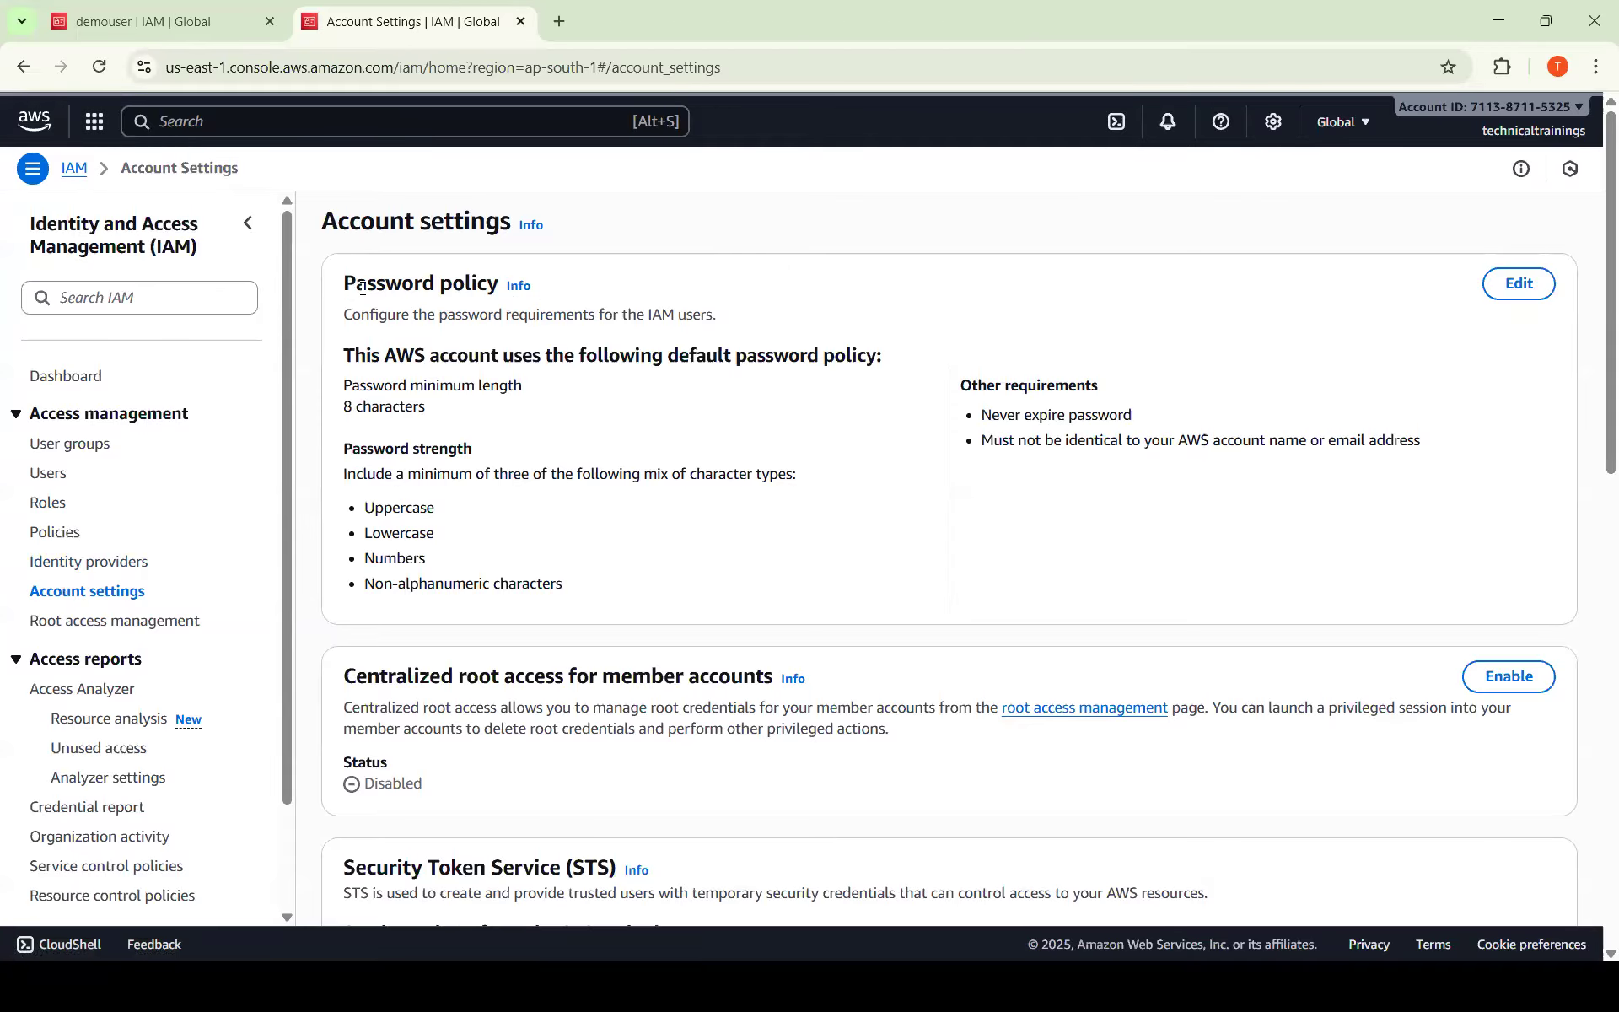
- Open the password policy for editing, showing the IAM default 8-character minimum and three character types
{"action": "left_click", "coordinate": [1527, 287]}
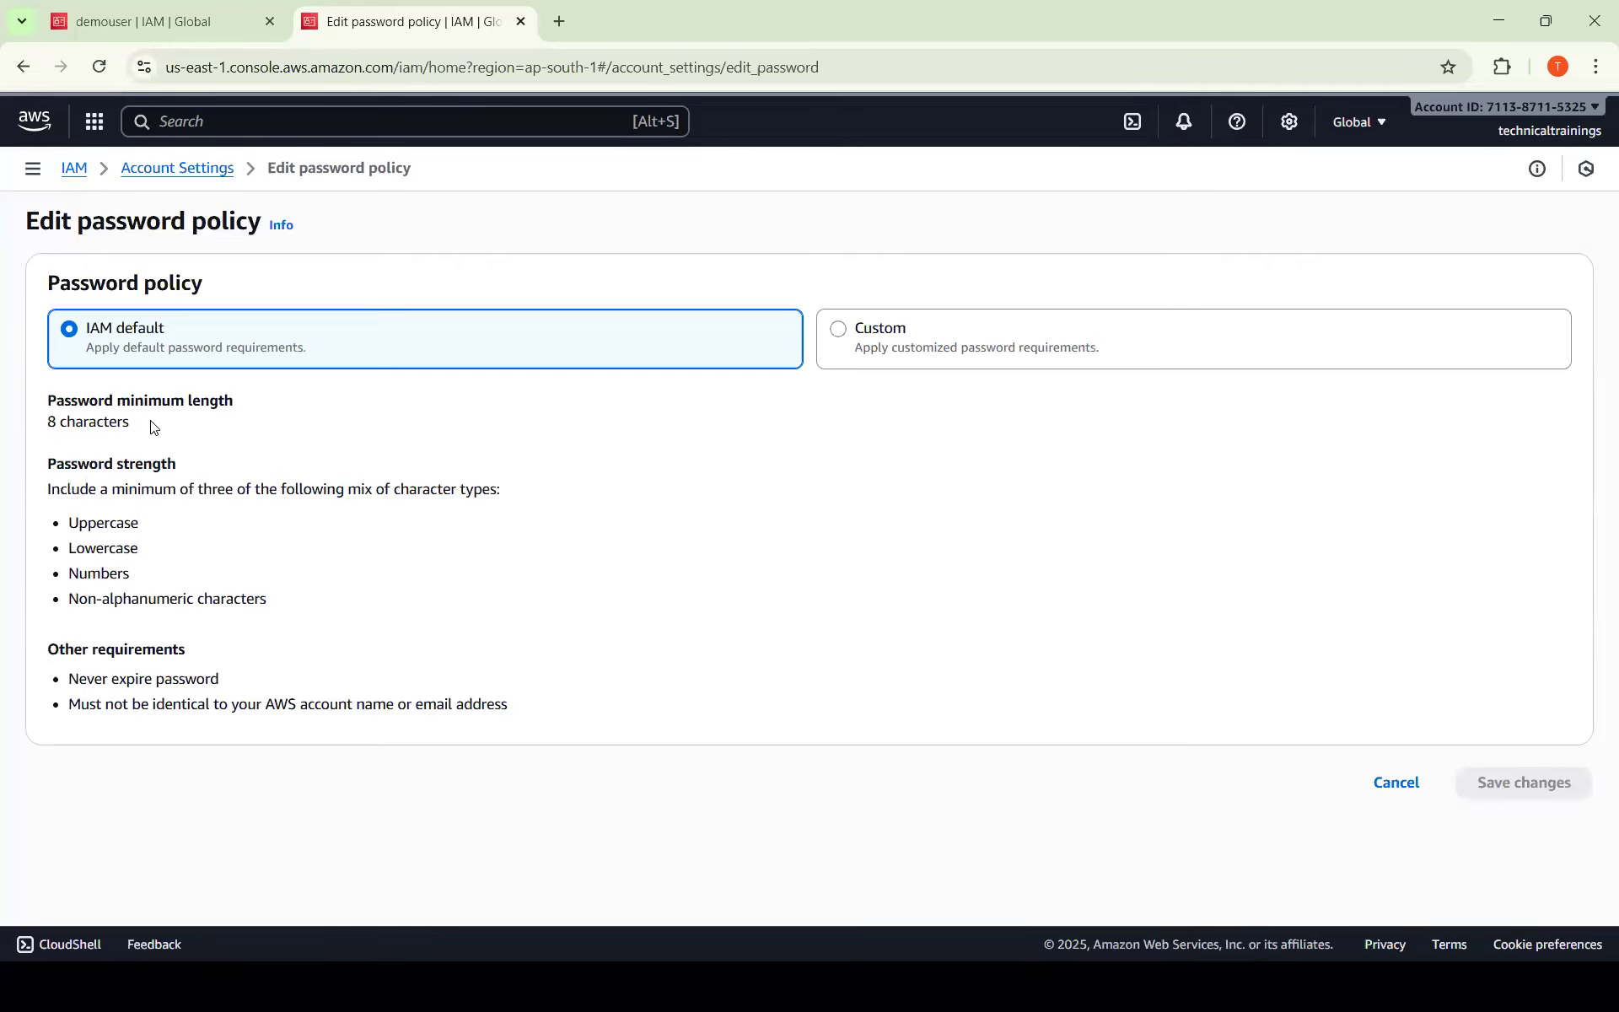
- Highlight the default policy's minimum length, character-type and other requirements for review
{"action": "left_click_drag", "start_coordinate": [44, 396], "coordinate": [231, 409]}
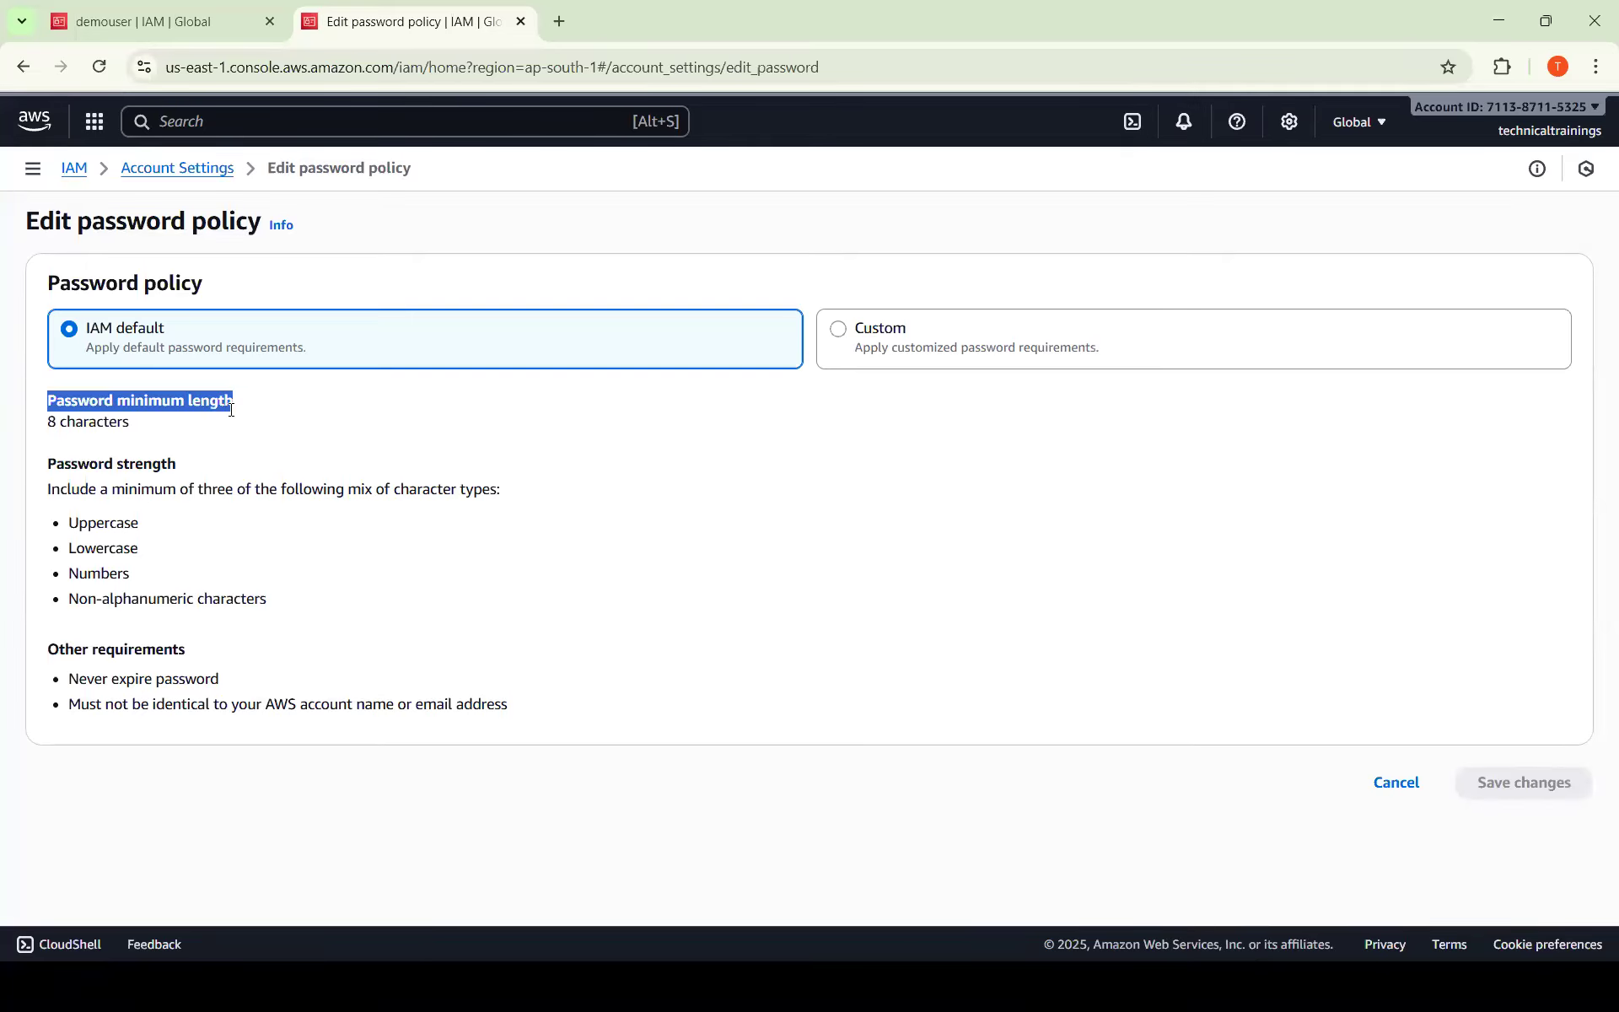
{"action": "left_click_drag", "start_coordinate": [68, 490], "coordinate": [88, 491]}
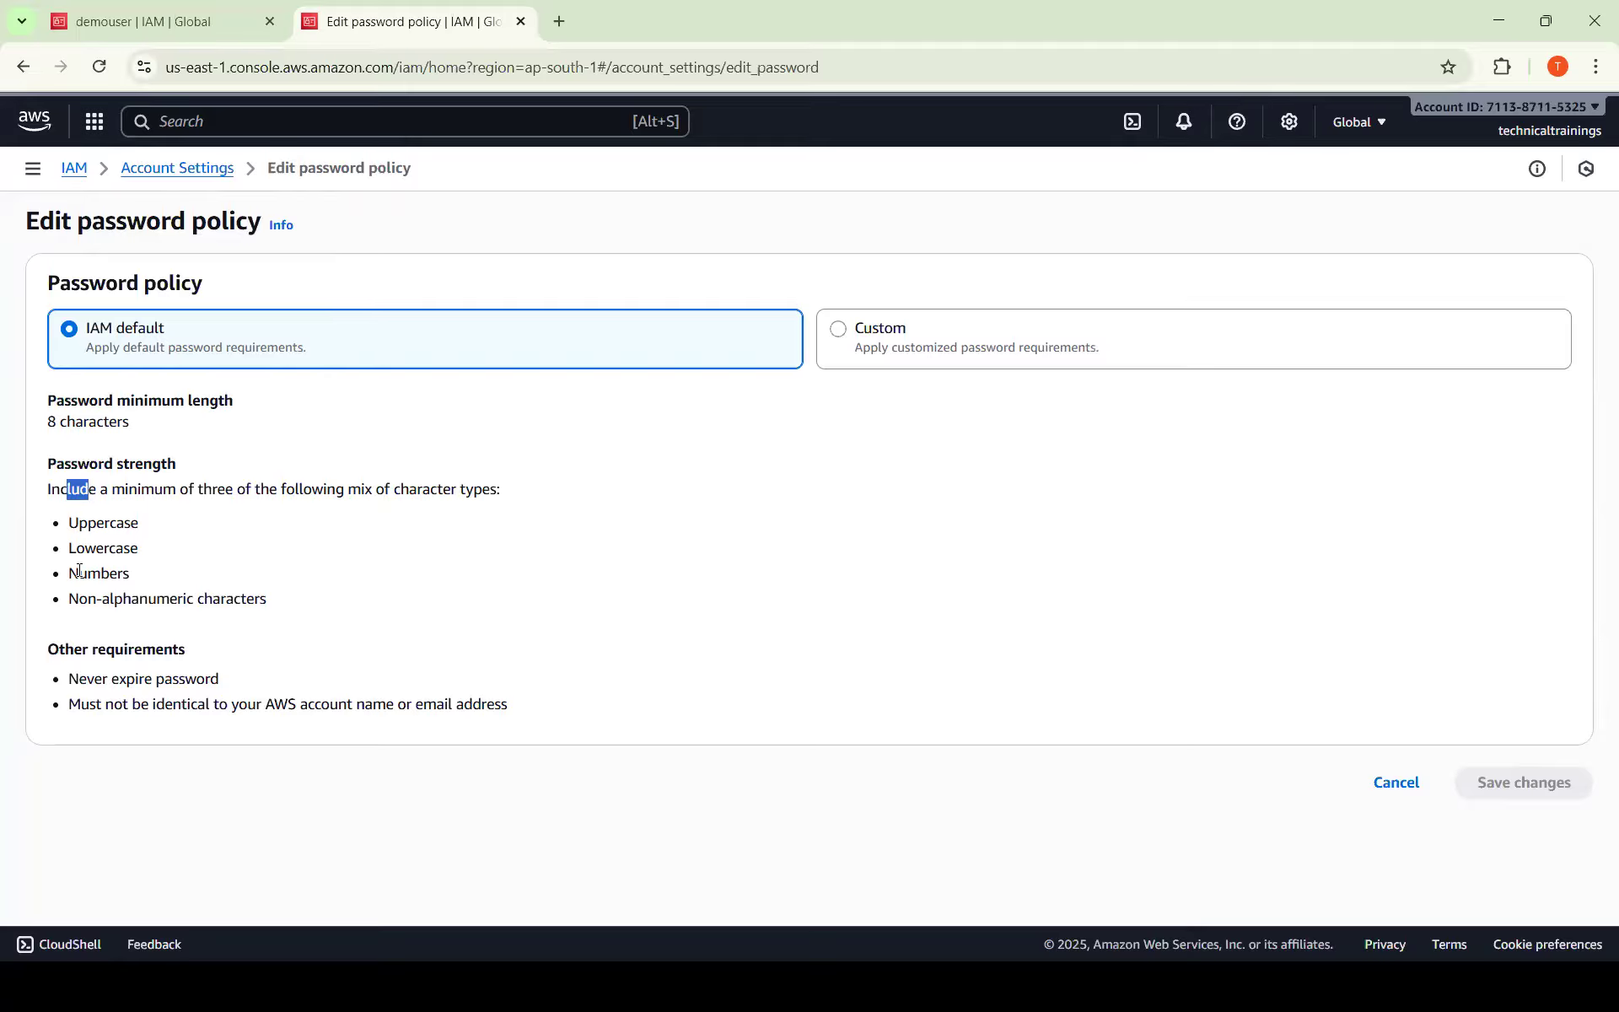
{"action": "left_click_drag", "start_coordinate": [103, 565], "coordinate": [96, 600]}
{"action": "left_click_drag", "start_coordinate": [71, 704], "coordinate": [261, 705]}
{"action": "left_click", "coordinate": [906, 637]}
- Switch to a custom password policy with a 10-character minimum length
{"action": "left_click", "coordinate": [838, 328]}
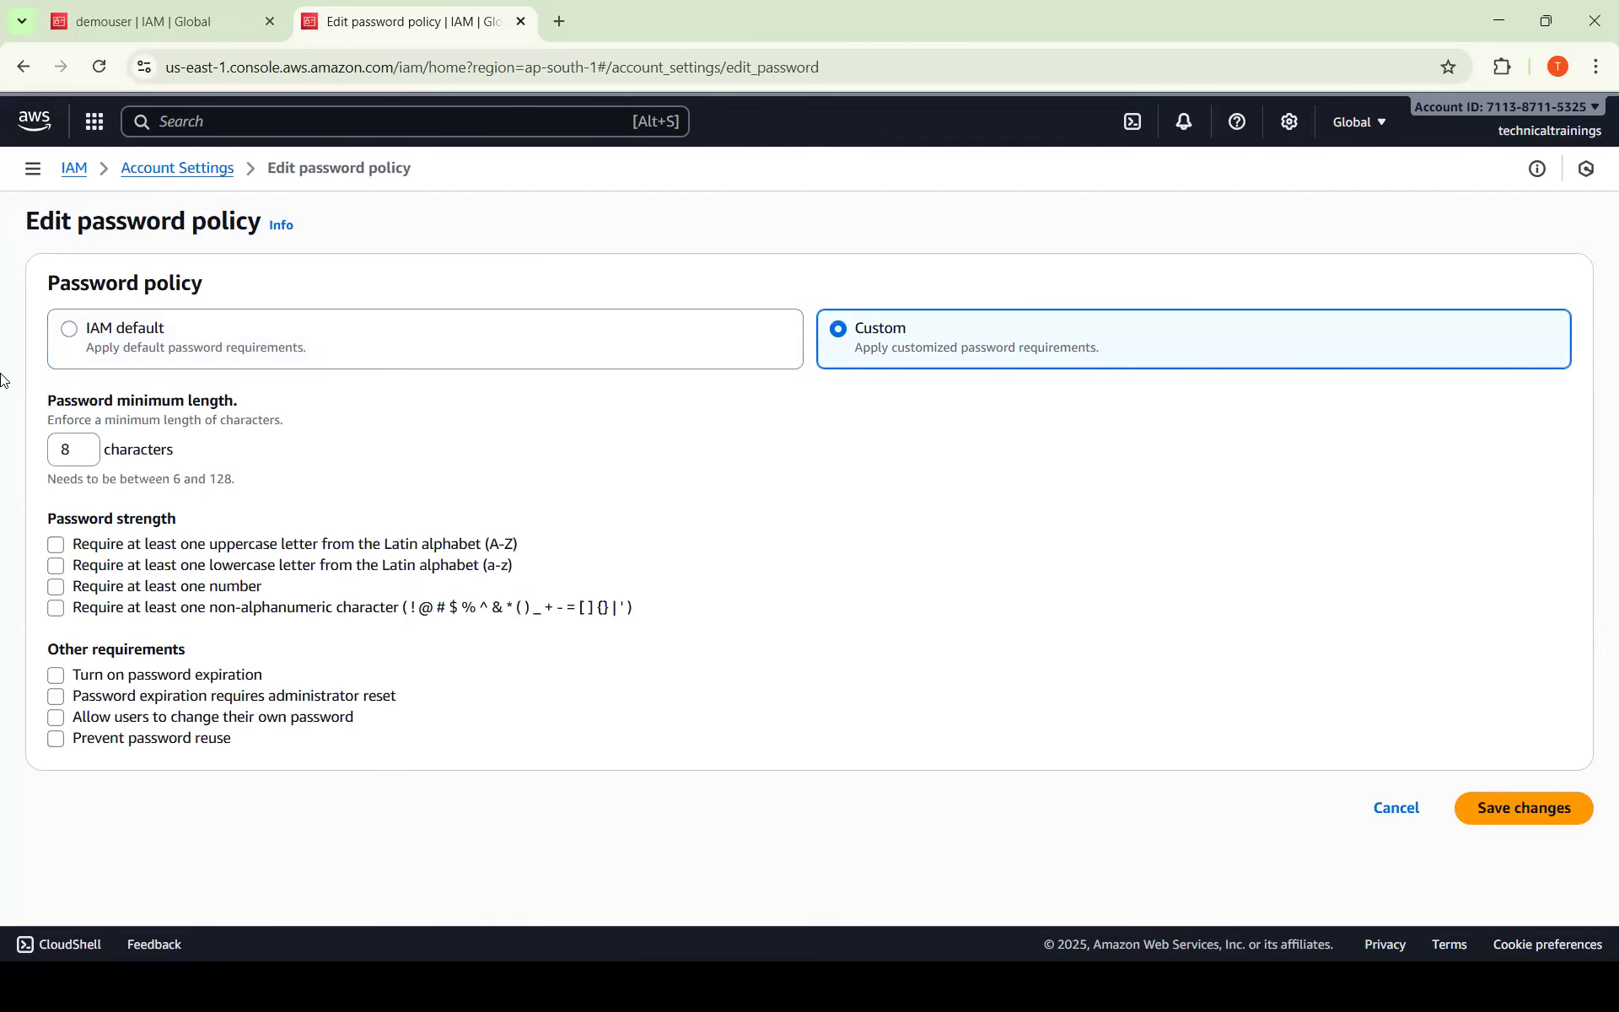
{"action": "key", "text": "Tab"}
{"action": "key", "text": "ctrl+a"}
{"action": "left_click", "coordinate": [742, 504]}
{"action": "left_click_drag", "start_coordinate": [93, 452], "coordinate": [5, 453]}
{"action": "type", "text": "10"}
- Require uppercase, lowercase, number and non-alphanumeric characters, allow self-service password changes, and save the policy
{"action": "left_click", "coordinate": [57, 547]}
{"action": "left_click", "coordinate": [160, 587]}
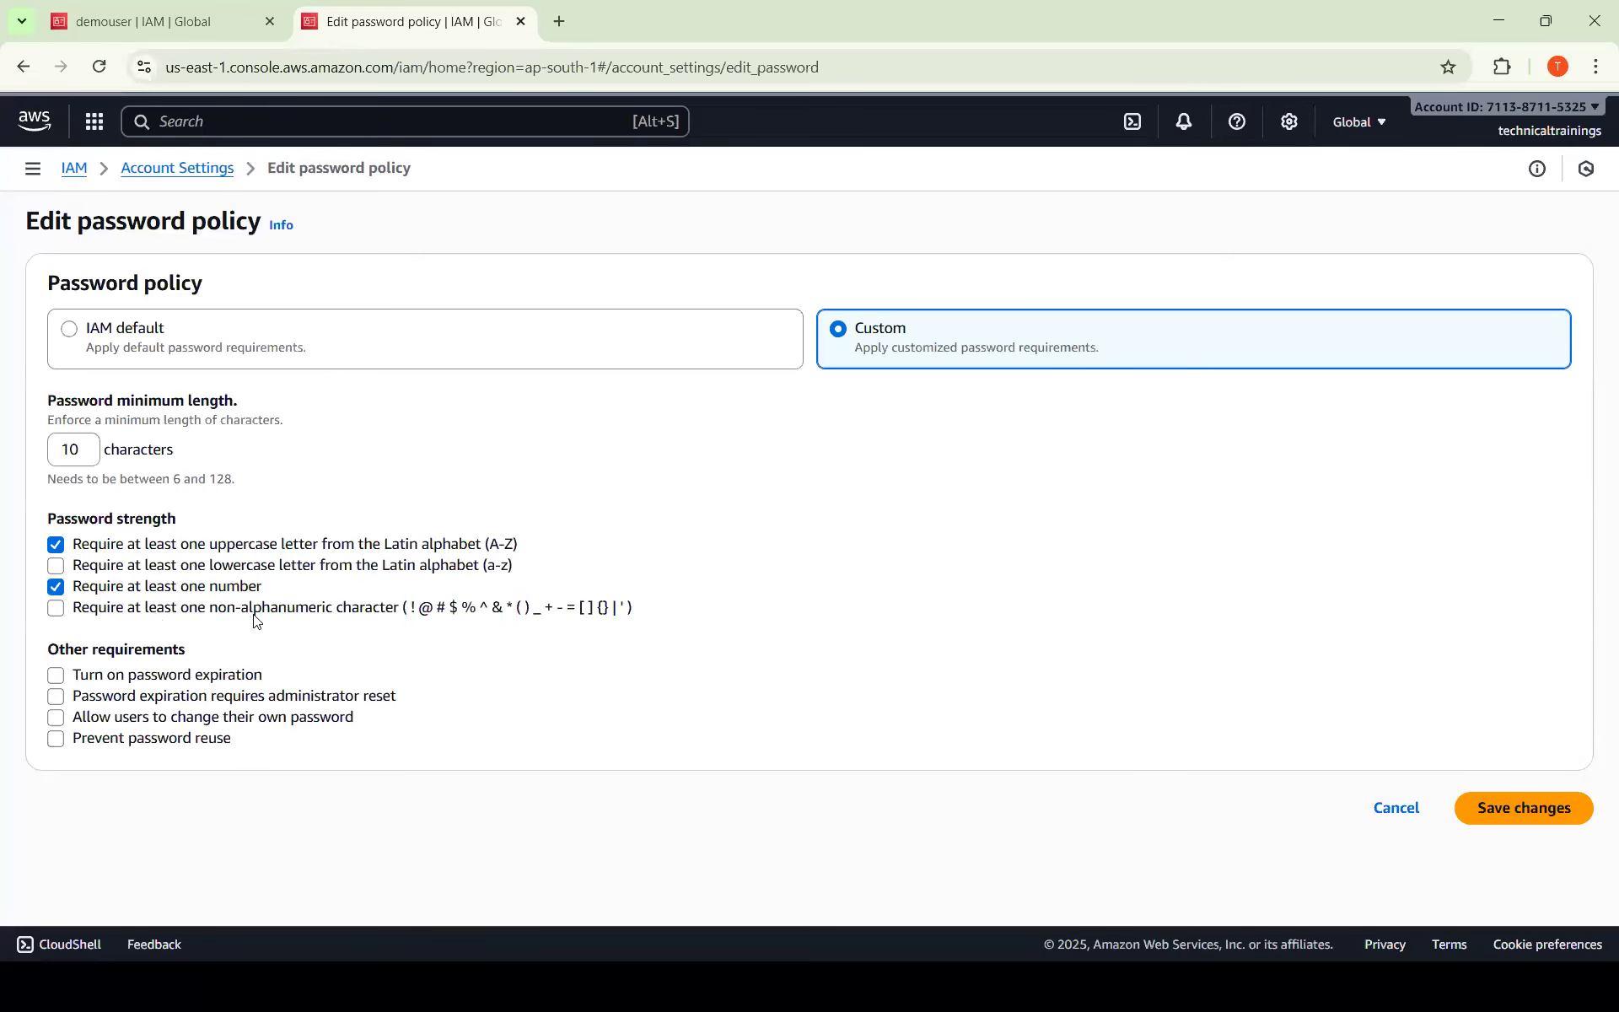
{"action": "left_click", "coordinate": [57, 611]}
{"action": "left_click", "coordinate": [57, 568]}
{"action": "left_click", "coordinate": [55, 719]}
{"action": "left_click", "coordinate": [1517, 807]}
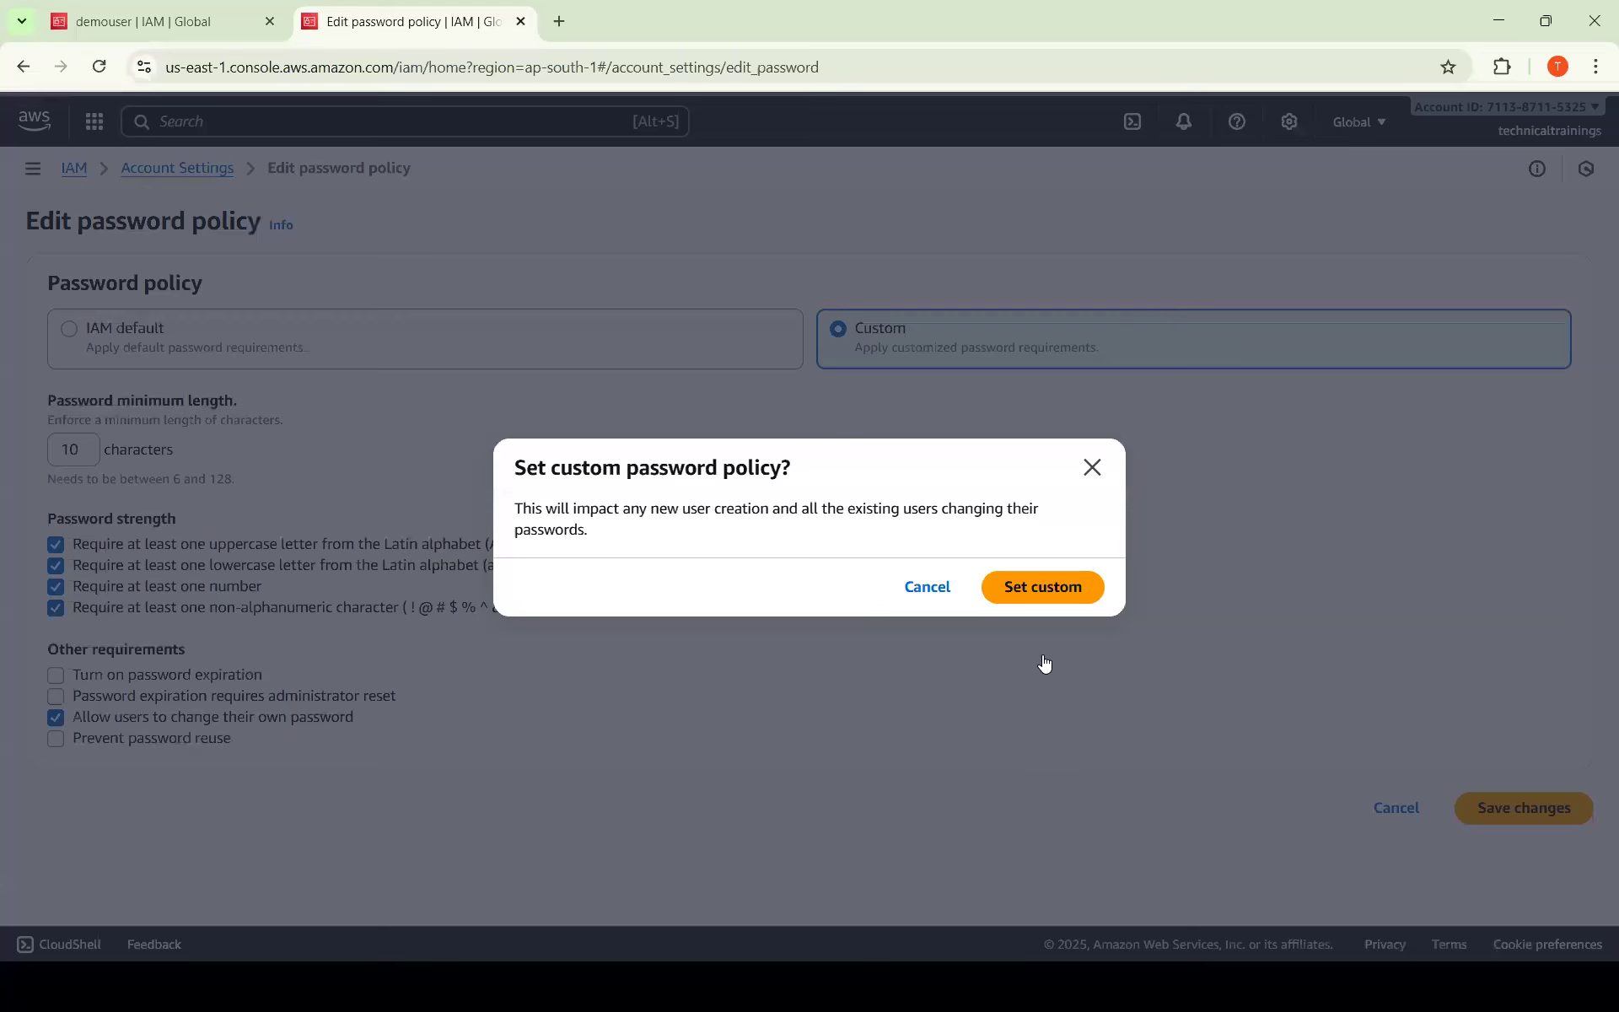
{"action": "left_click", "coordinate": [1046, 585]}
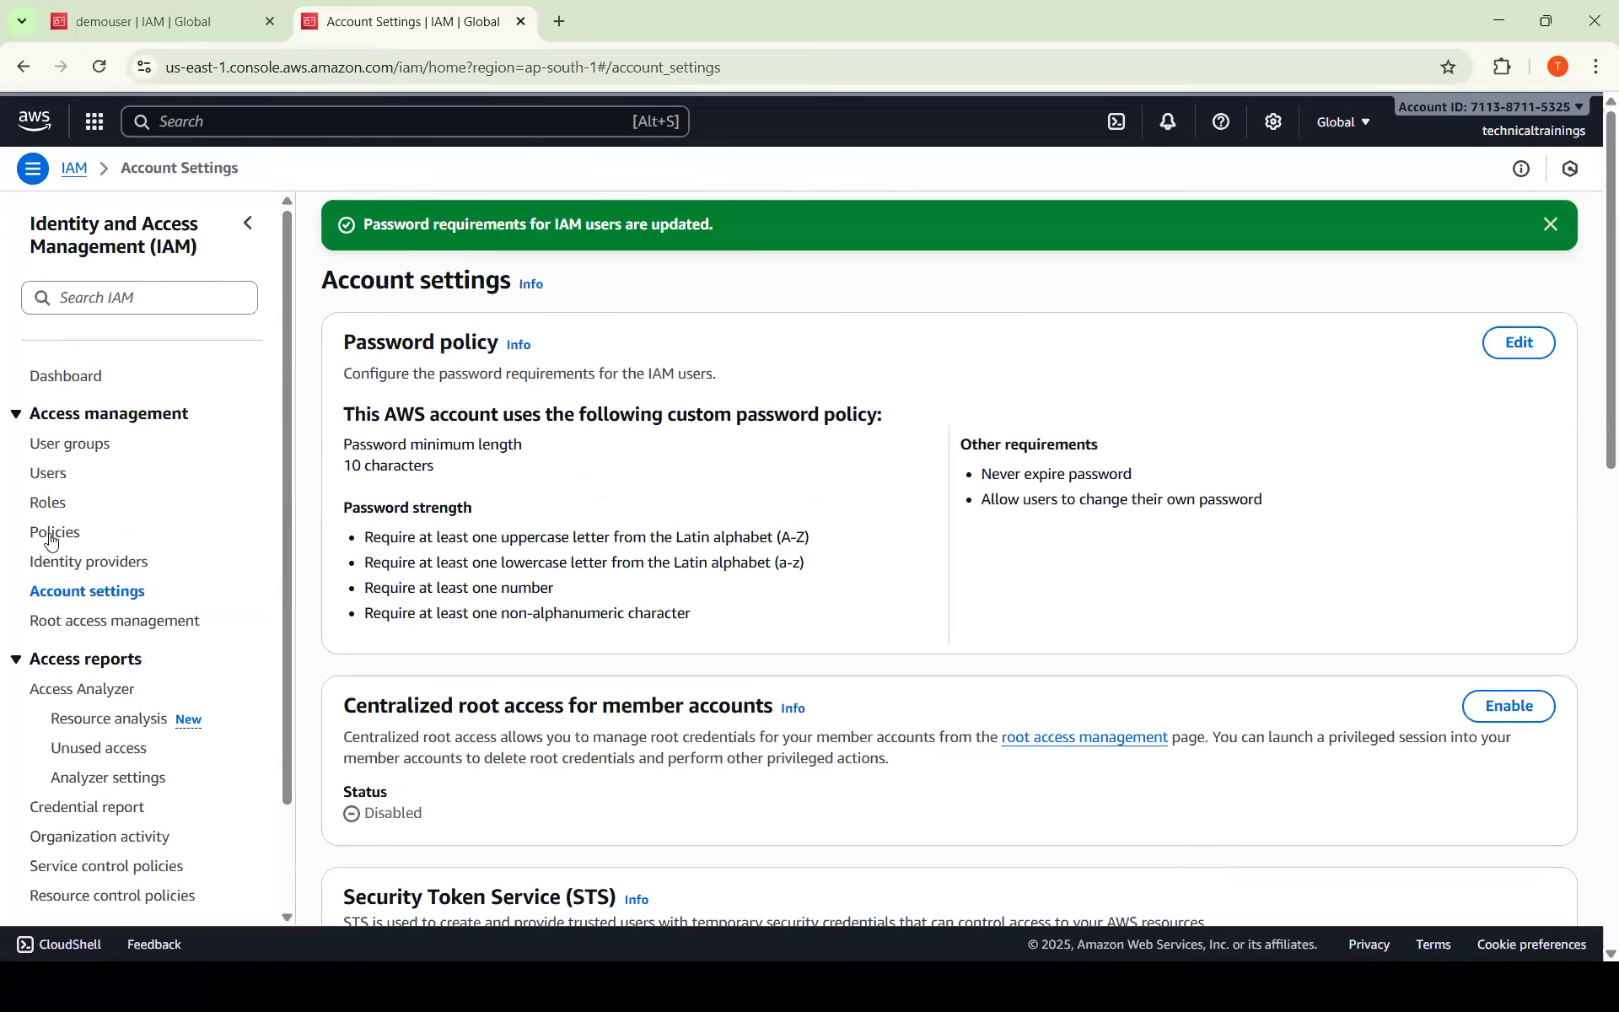
{"action": "left_click", "coordinate": [53, 475]}
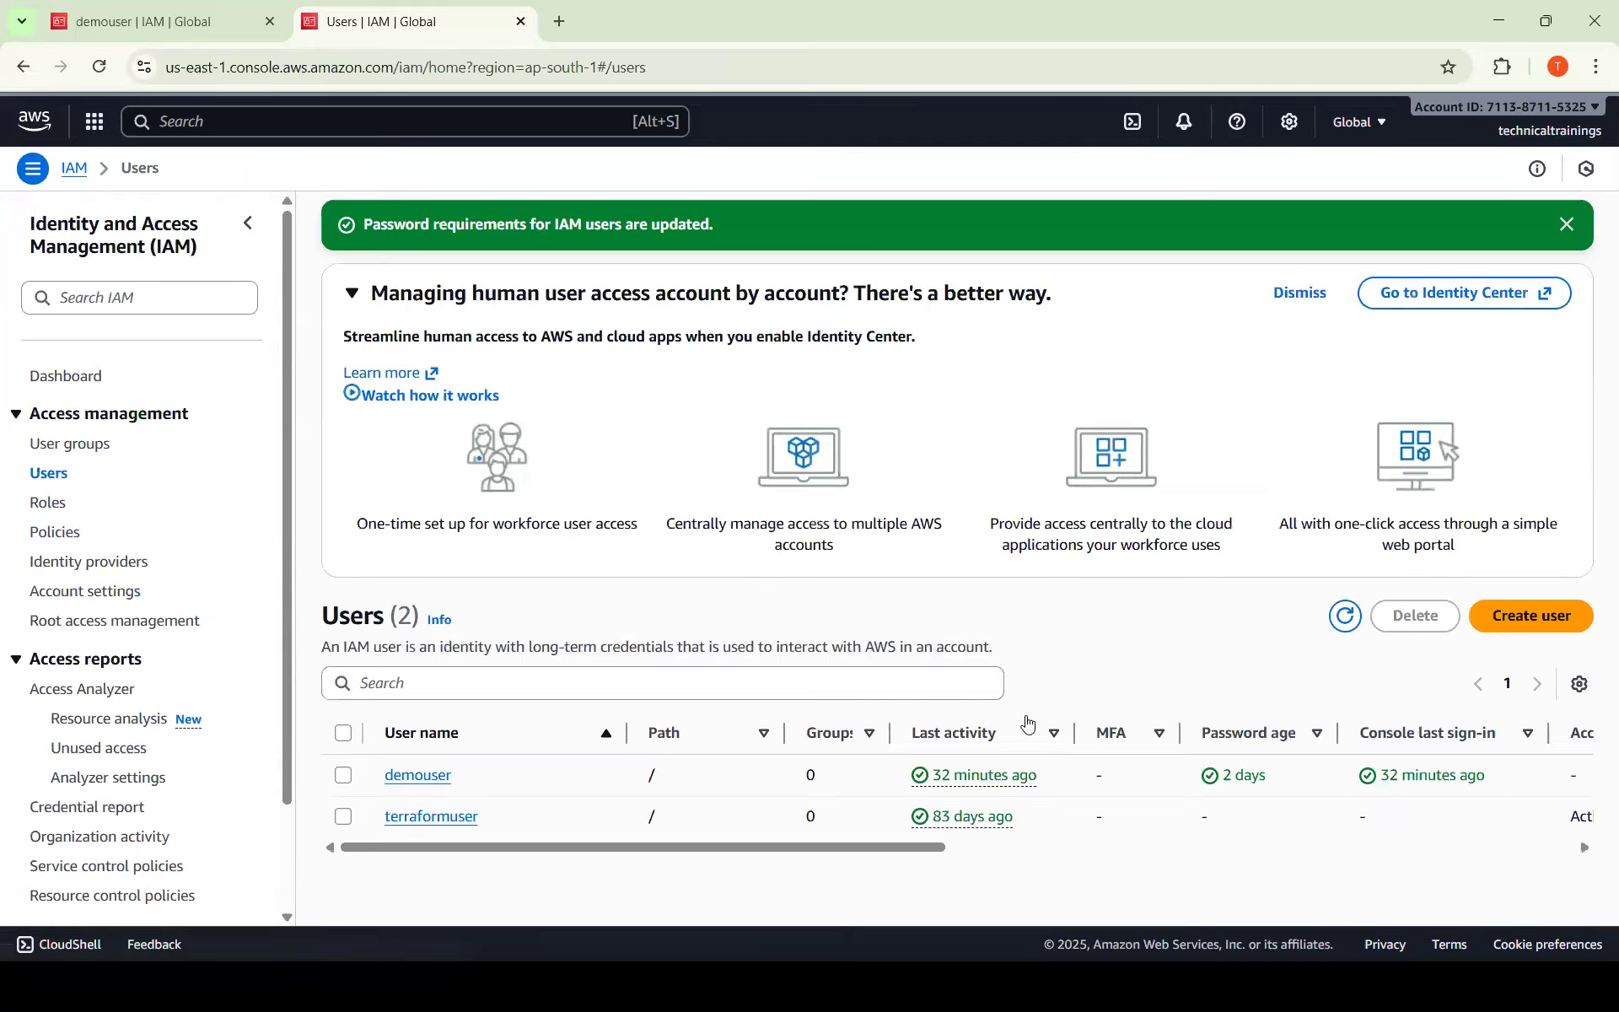
{"action": "left_click", "coordinate": [1531, 616]}
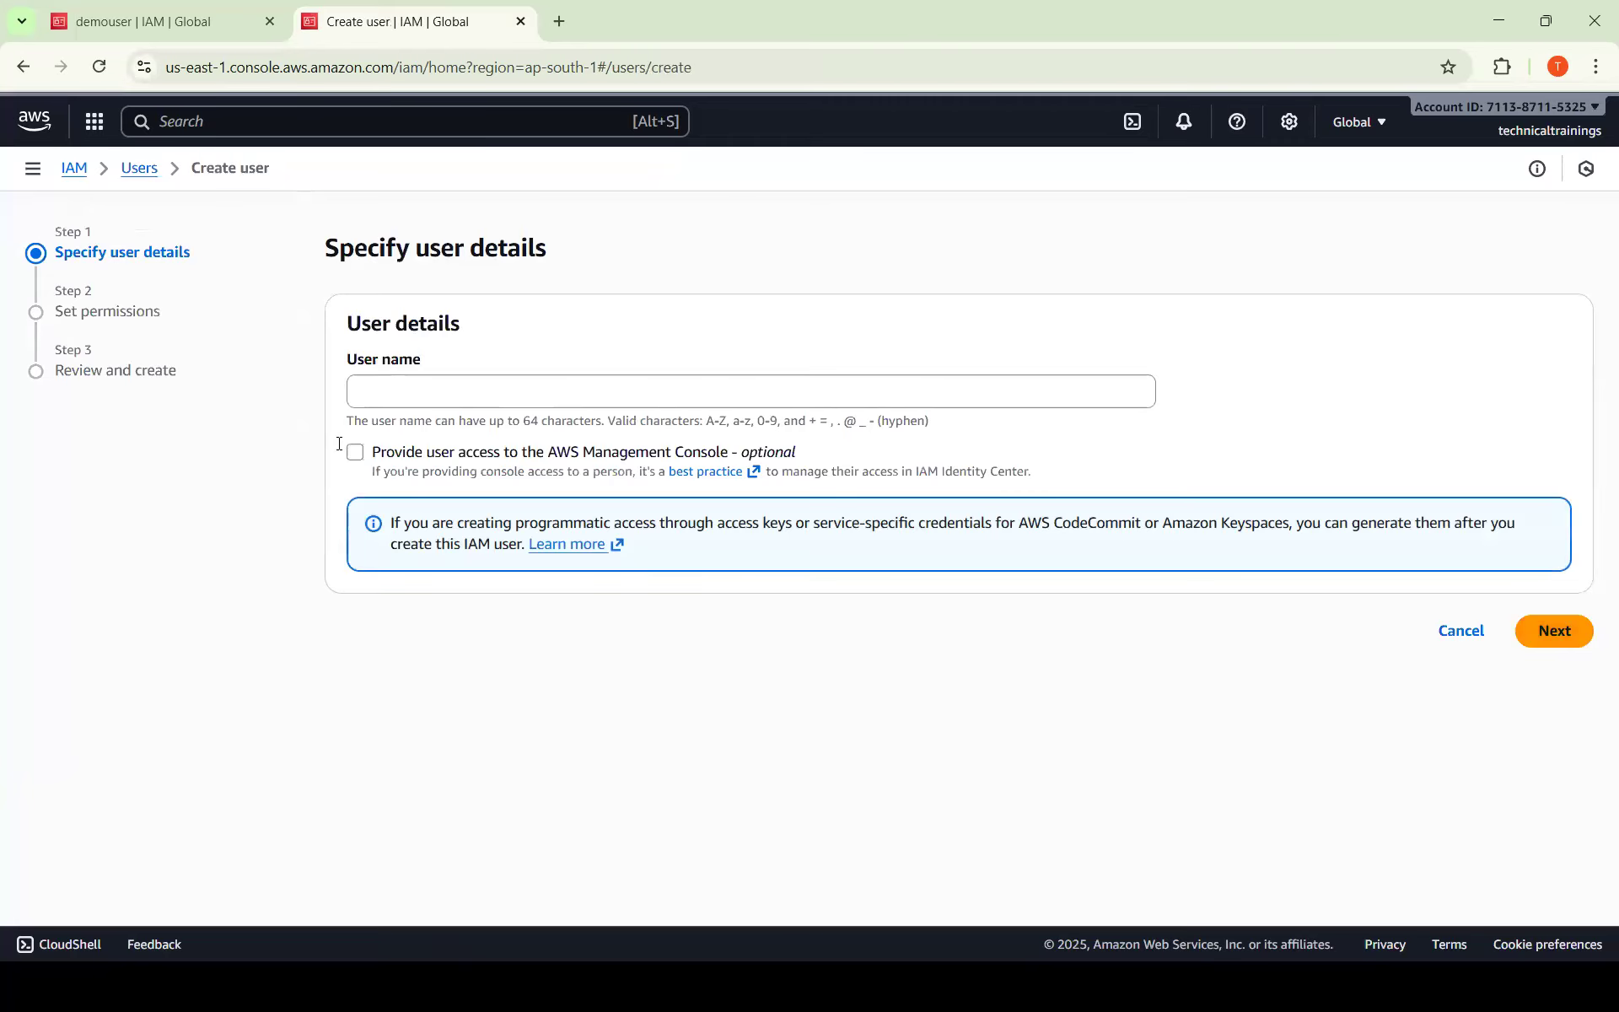
{"action": "left_click", "coordinate": [422, 397]}
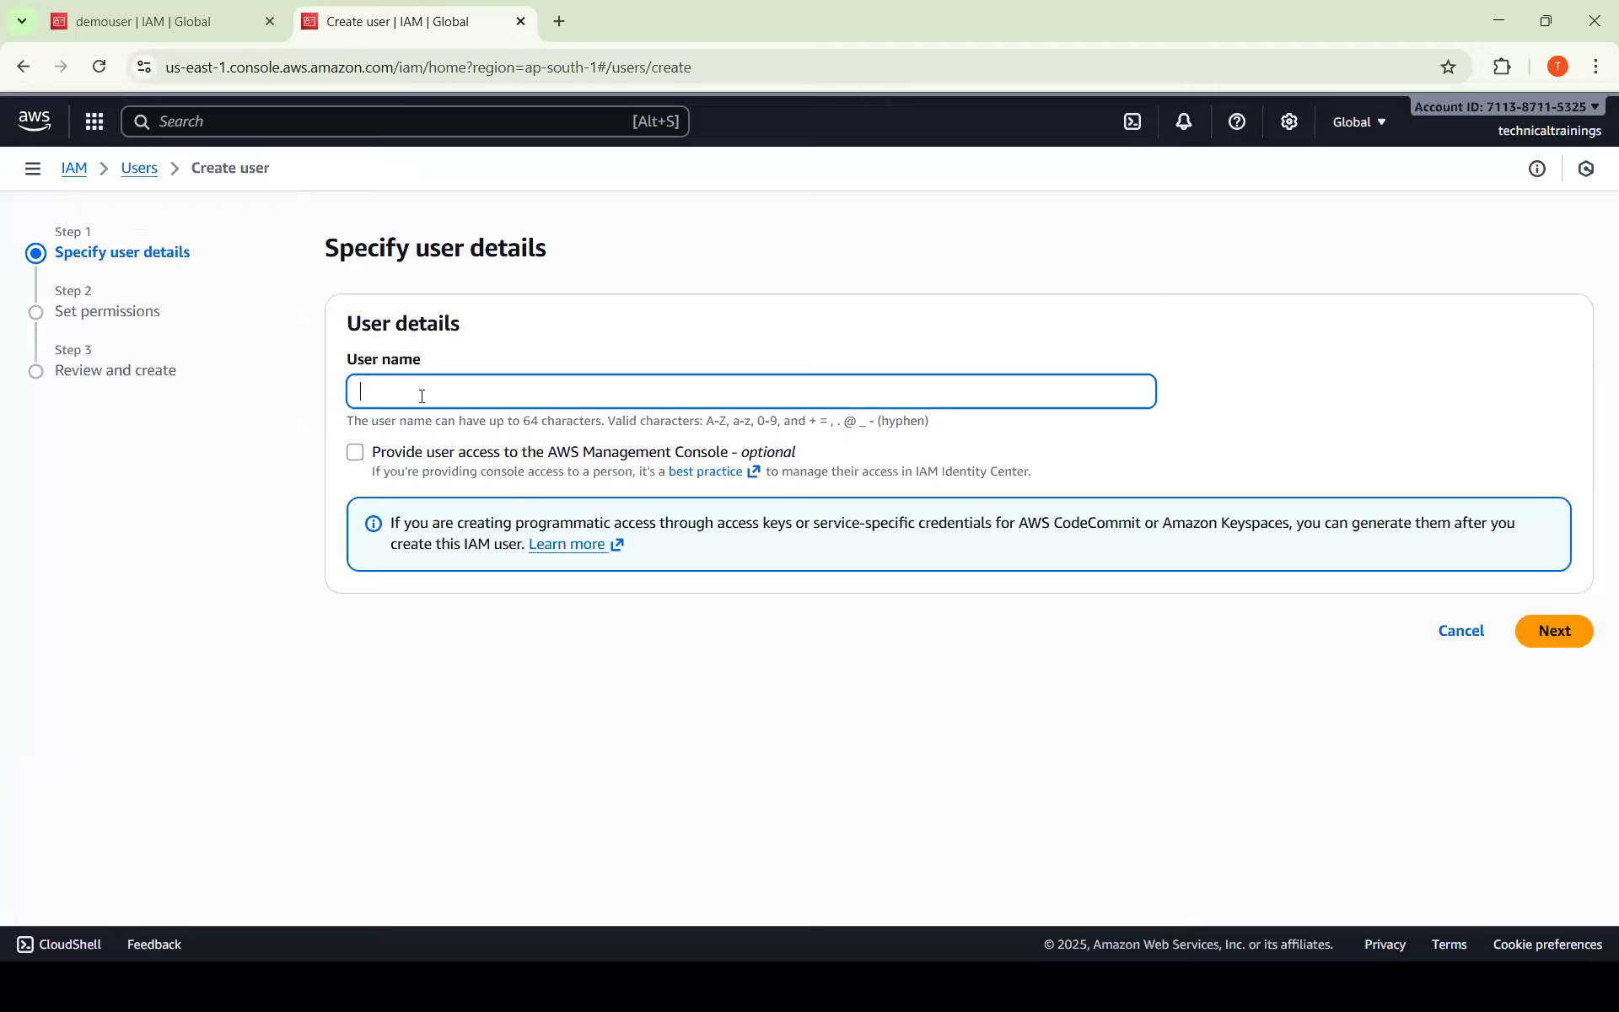
{"action": "left_click", "coordinate": [355, 452]}
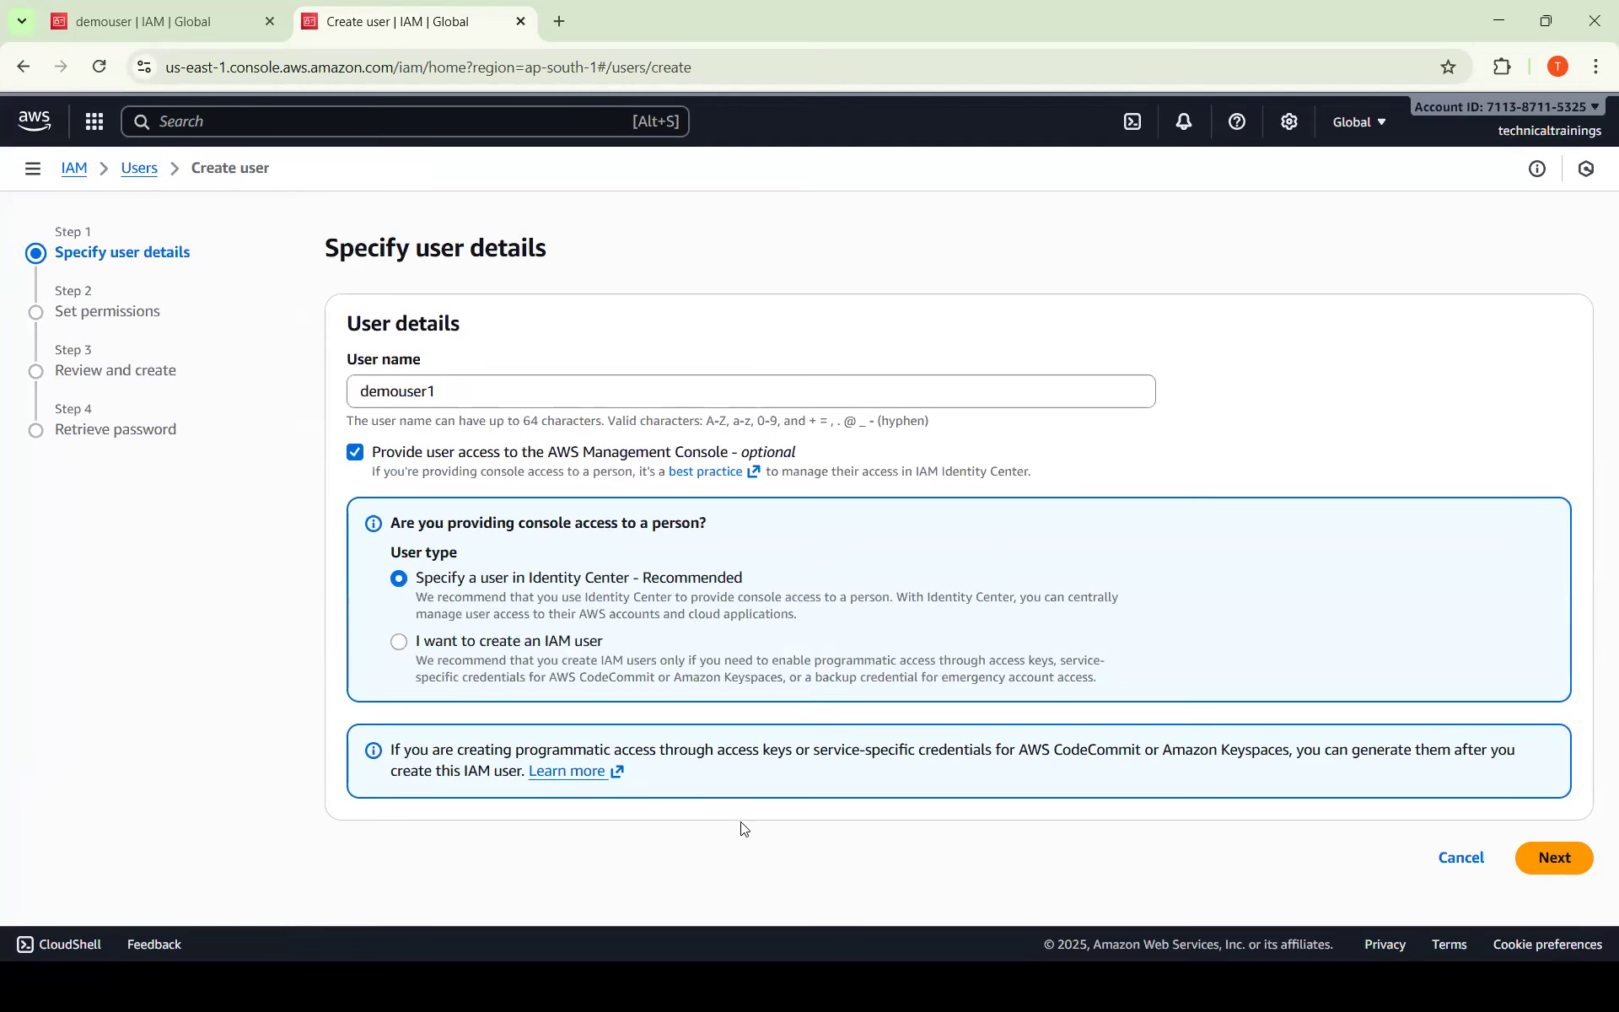
{"action": "left_click", "coordinate": [419, 656]}
{"action": "scroll", "coordinate": [615, 577], "scroll_direction": "down", "scroll_amount": 2}
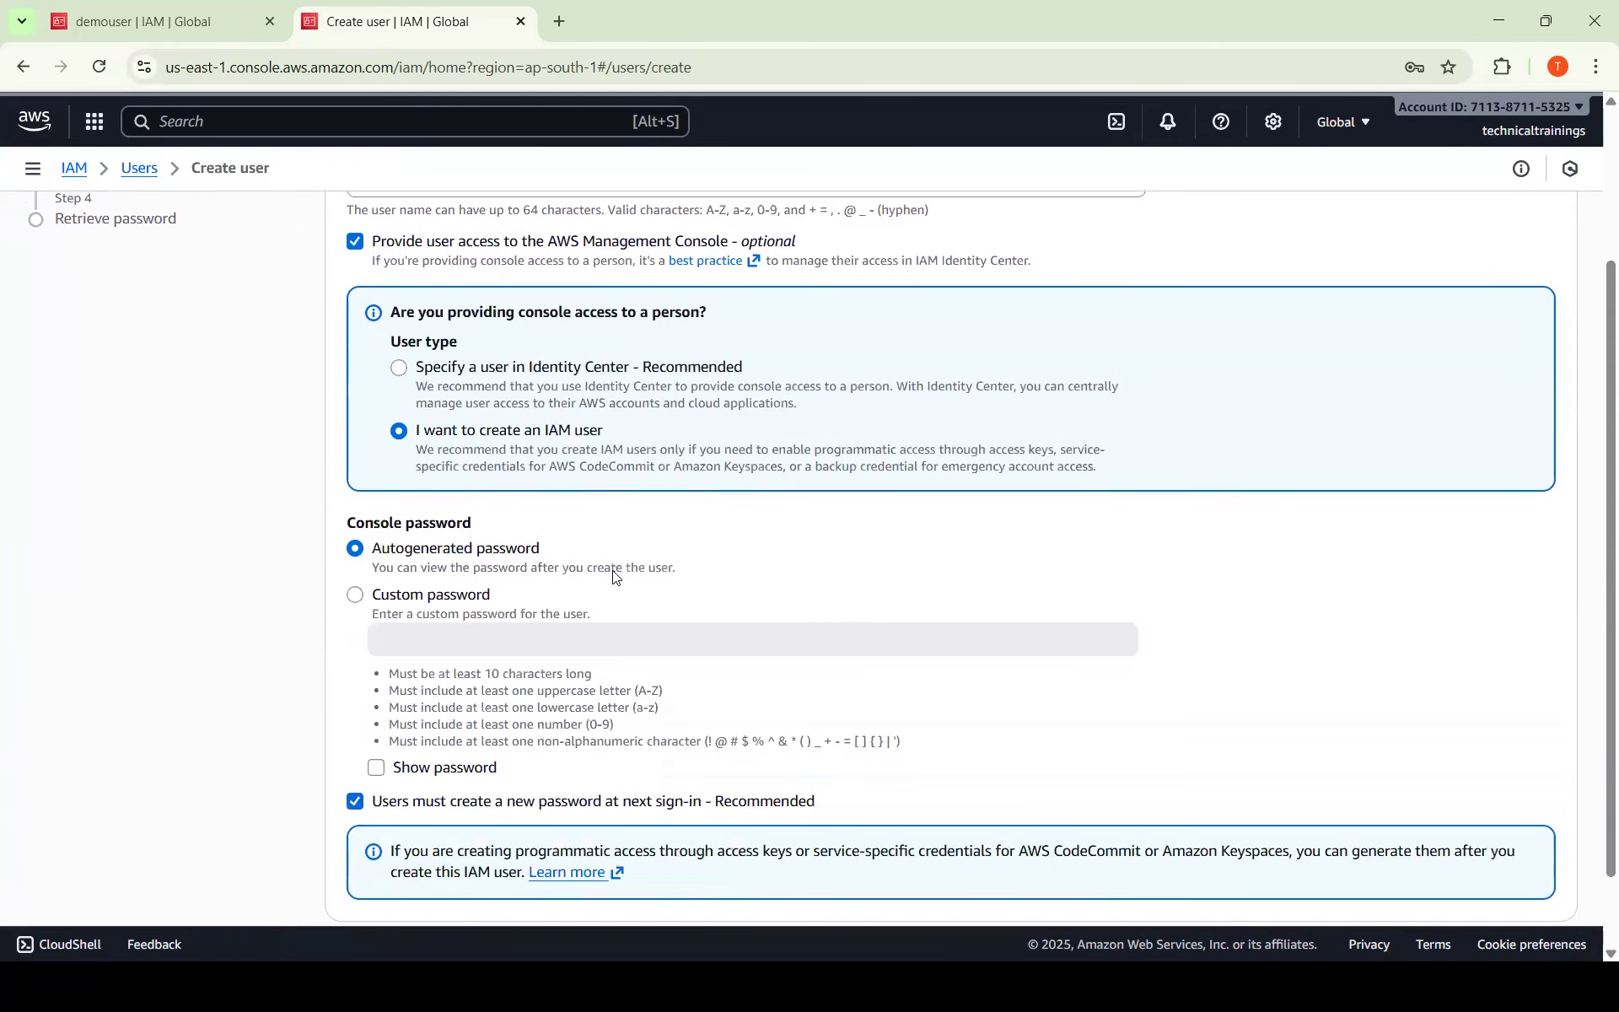
{"action": "left_click", "coordinate": [366, 595]}
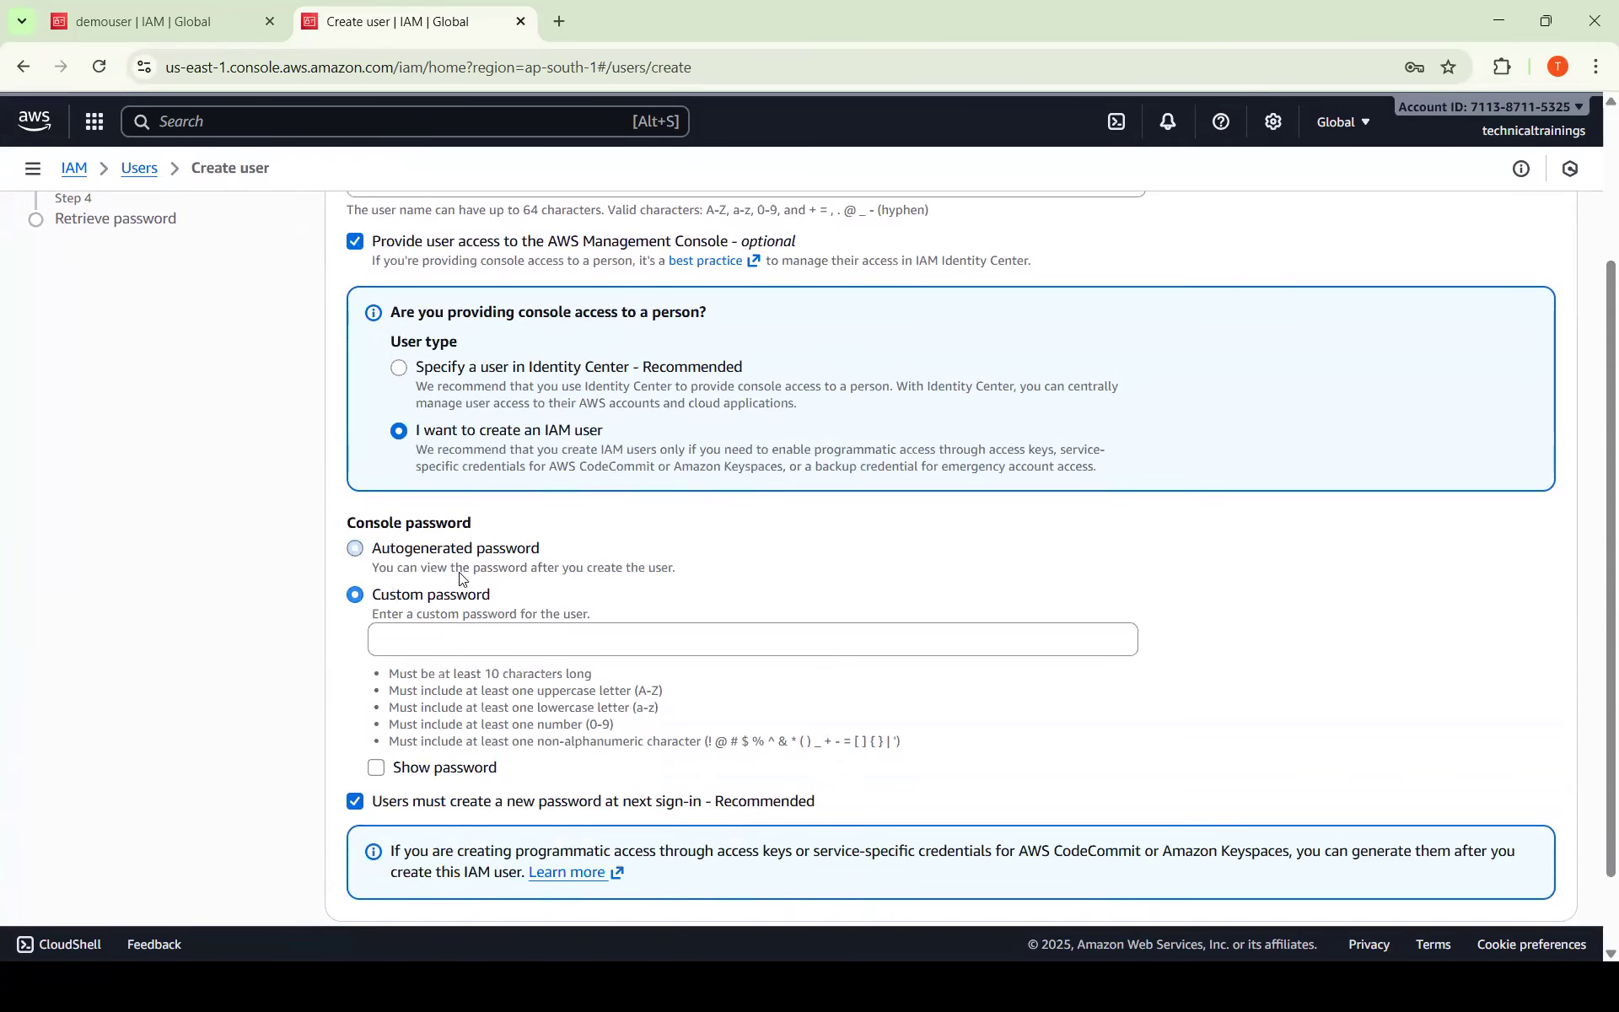
{"action": "scroll", "coordinate": [667, 574], "scroll_direction": "down", "scroll_amount": 1}
{"action": "left_click", "coordinate": [411, 674]}
{"action": "left_click", "coordinate": [486, 544]}
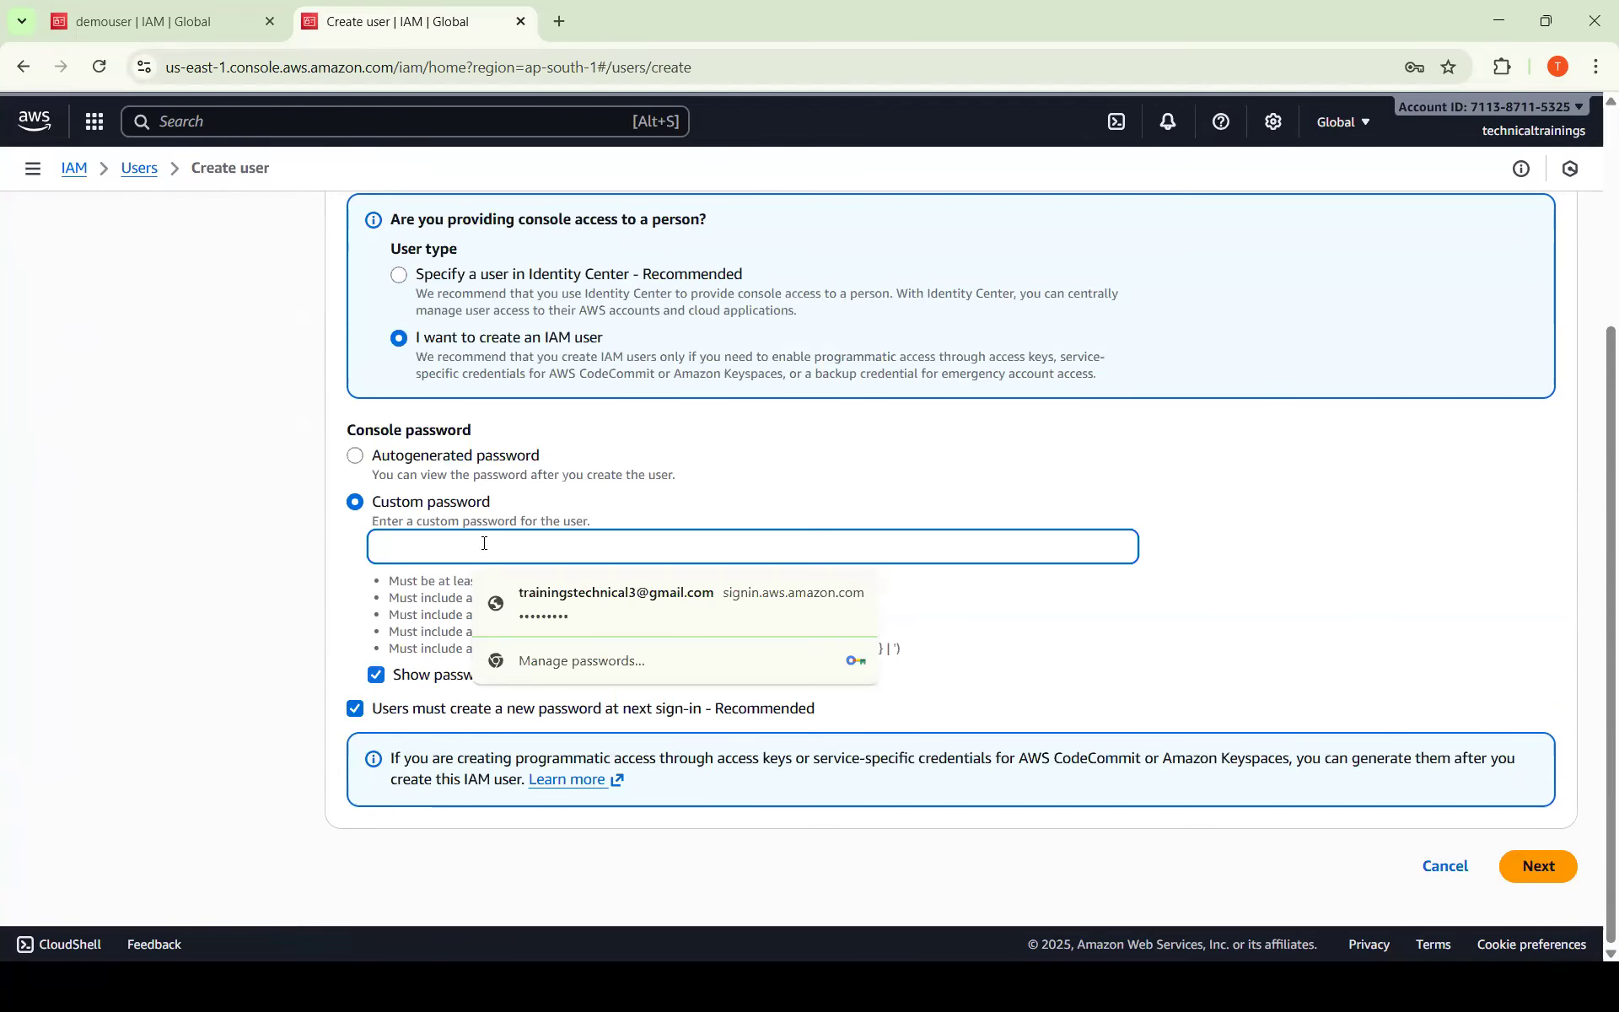
{"action": "left_click", "coordinate": [1344, 580]}
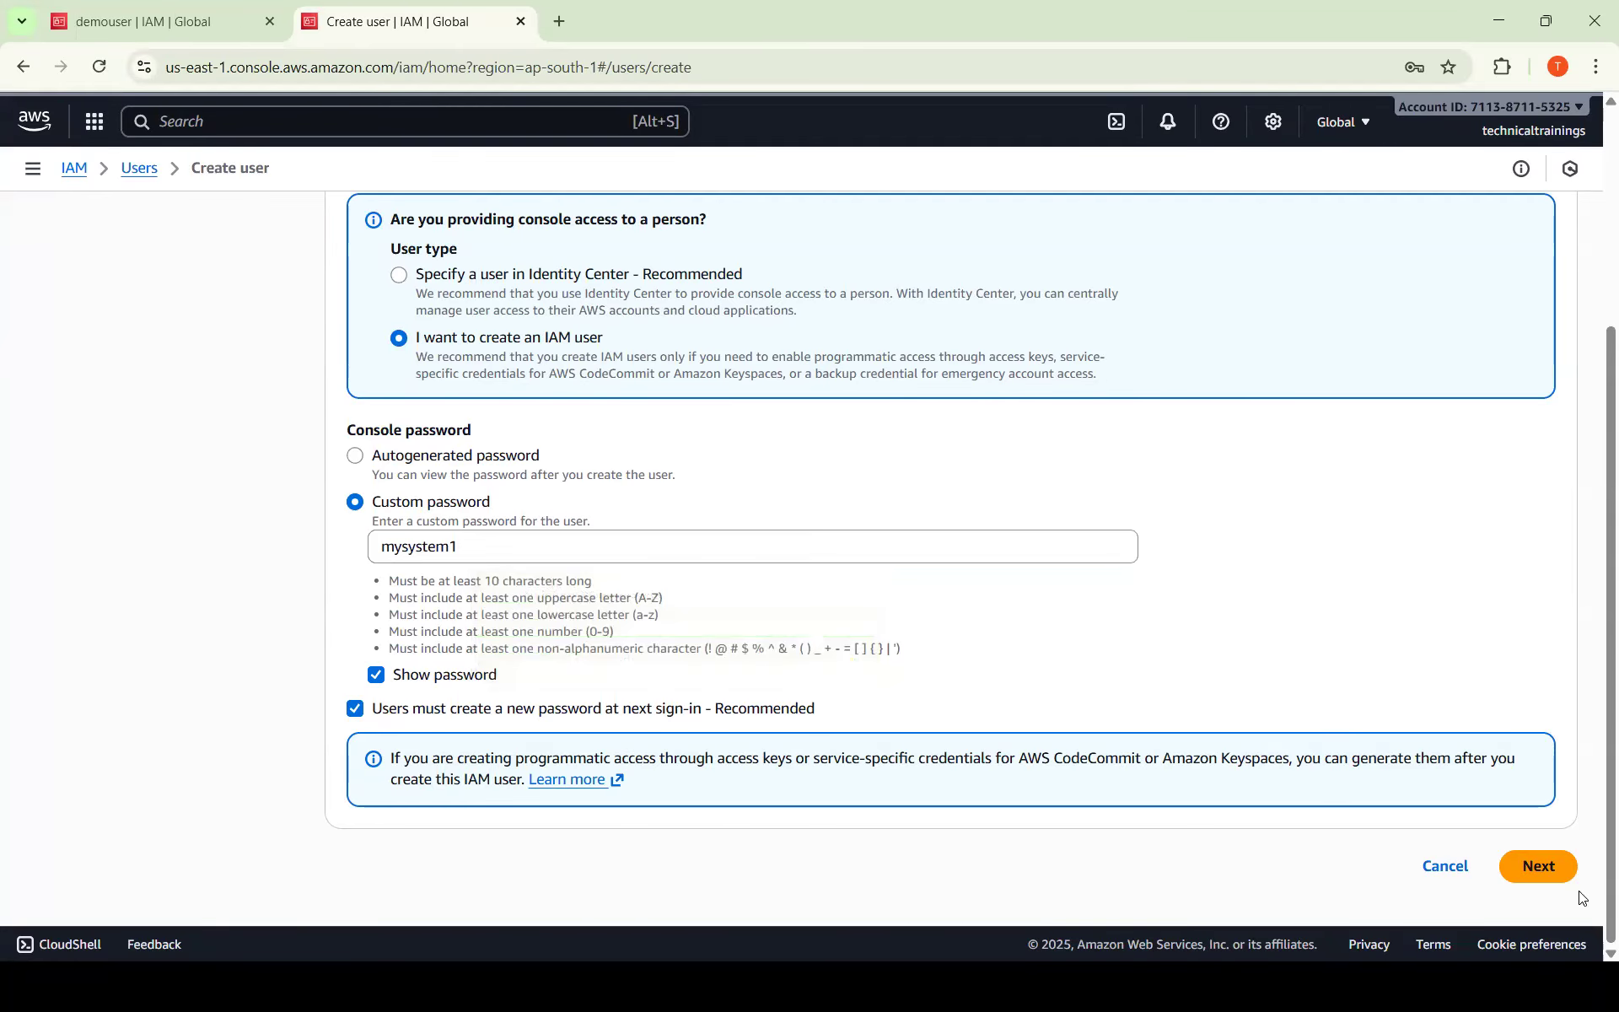
{"action": "left_click", "coordinate": [1554, 867]}
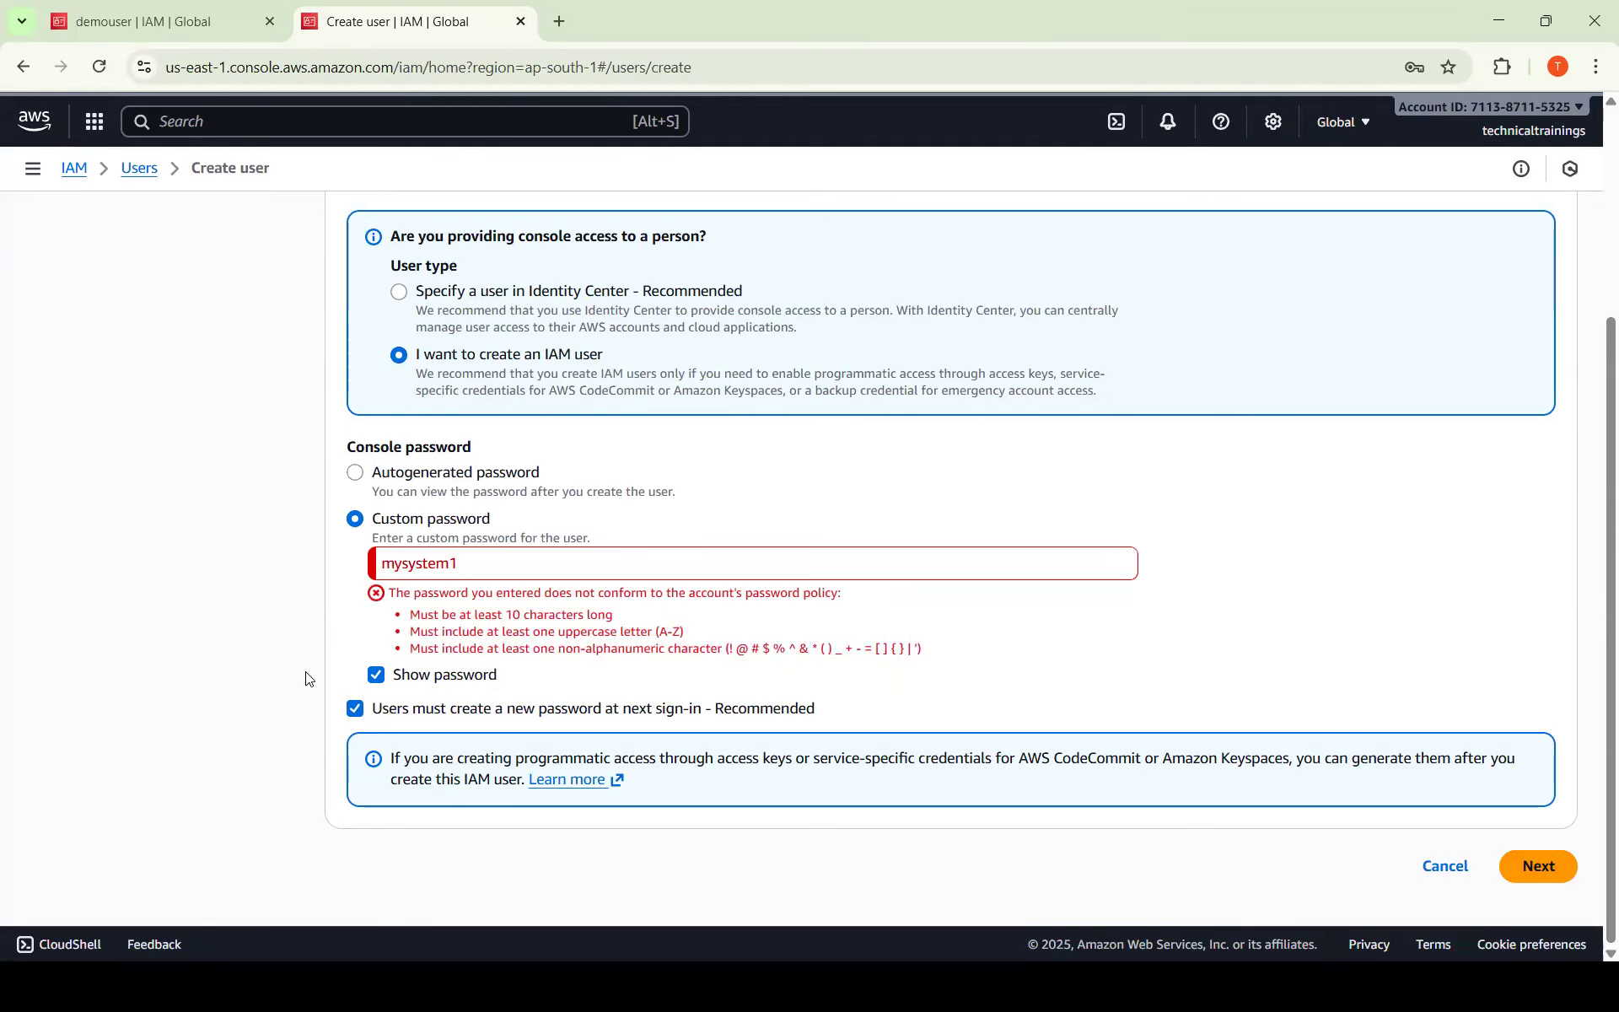
{"action": "left_click_drag", "start_coordinate": [451, 619], "coordinate": [773, 650]}
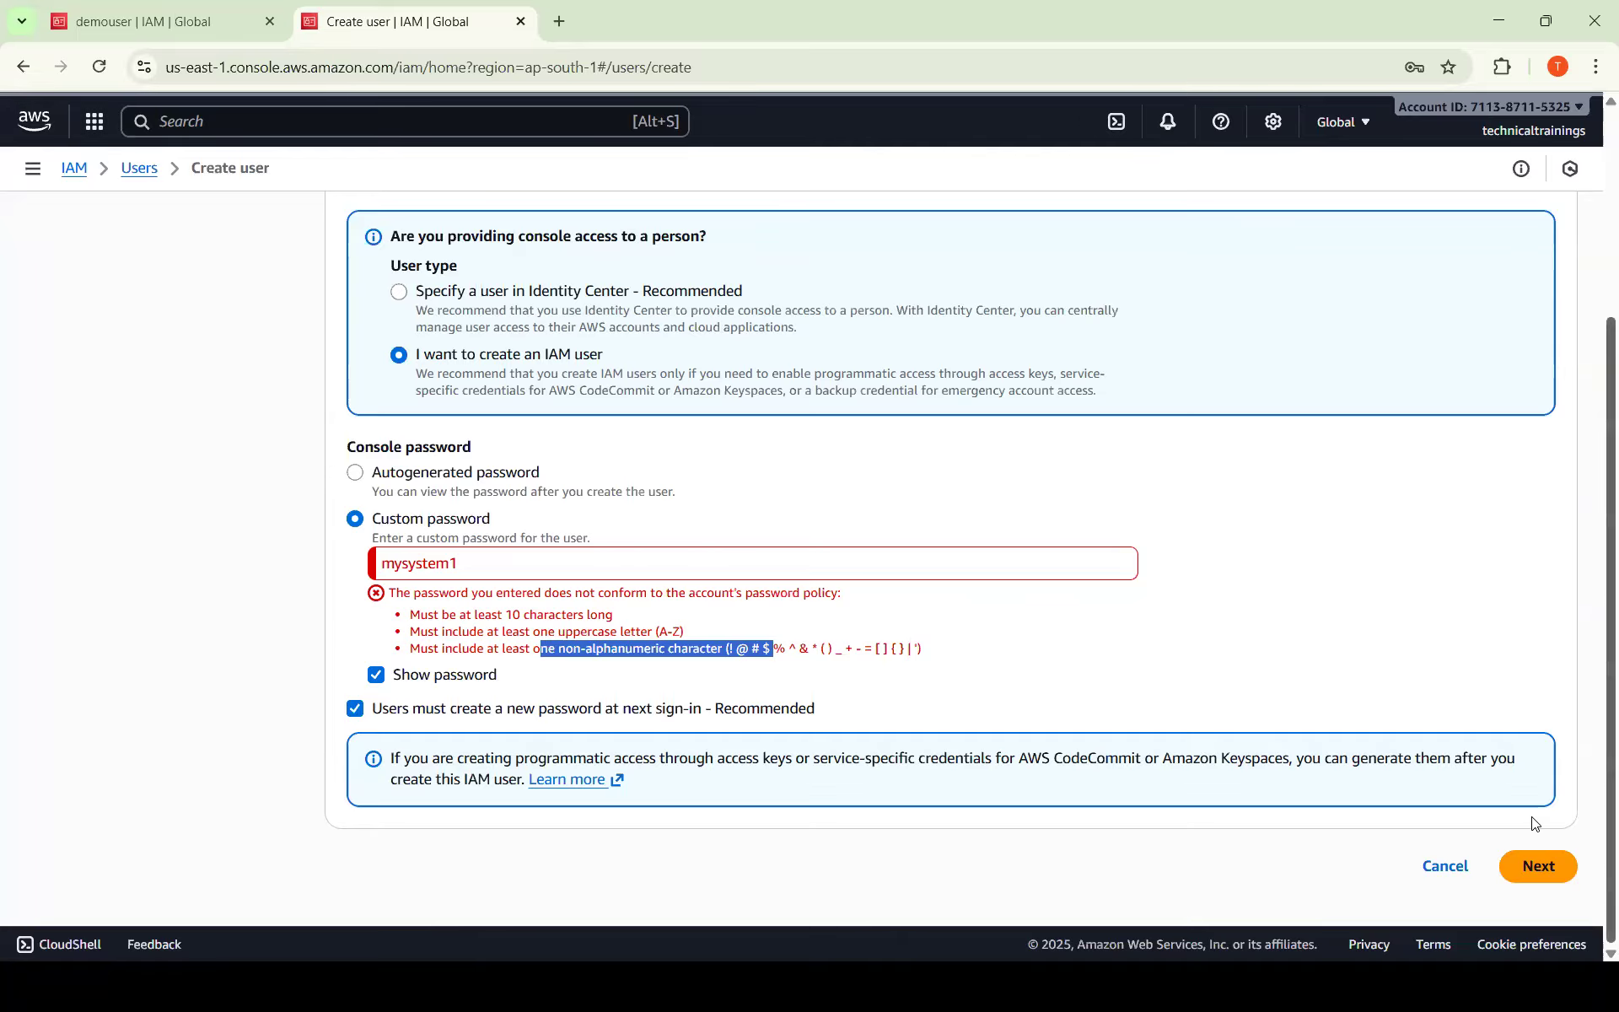
{"action": "left_click", "coordinate": [1439, 877]}
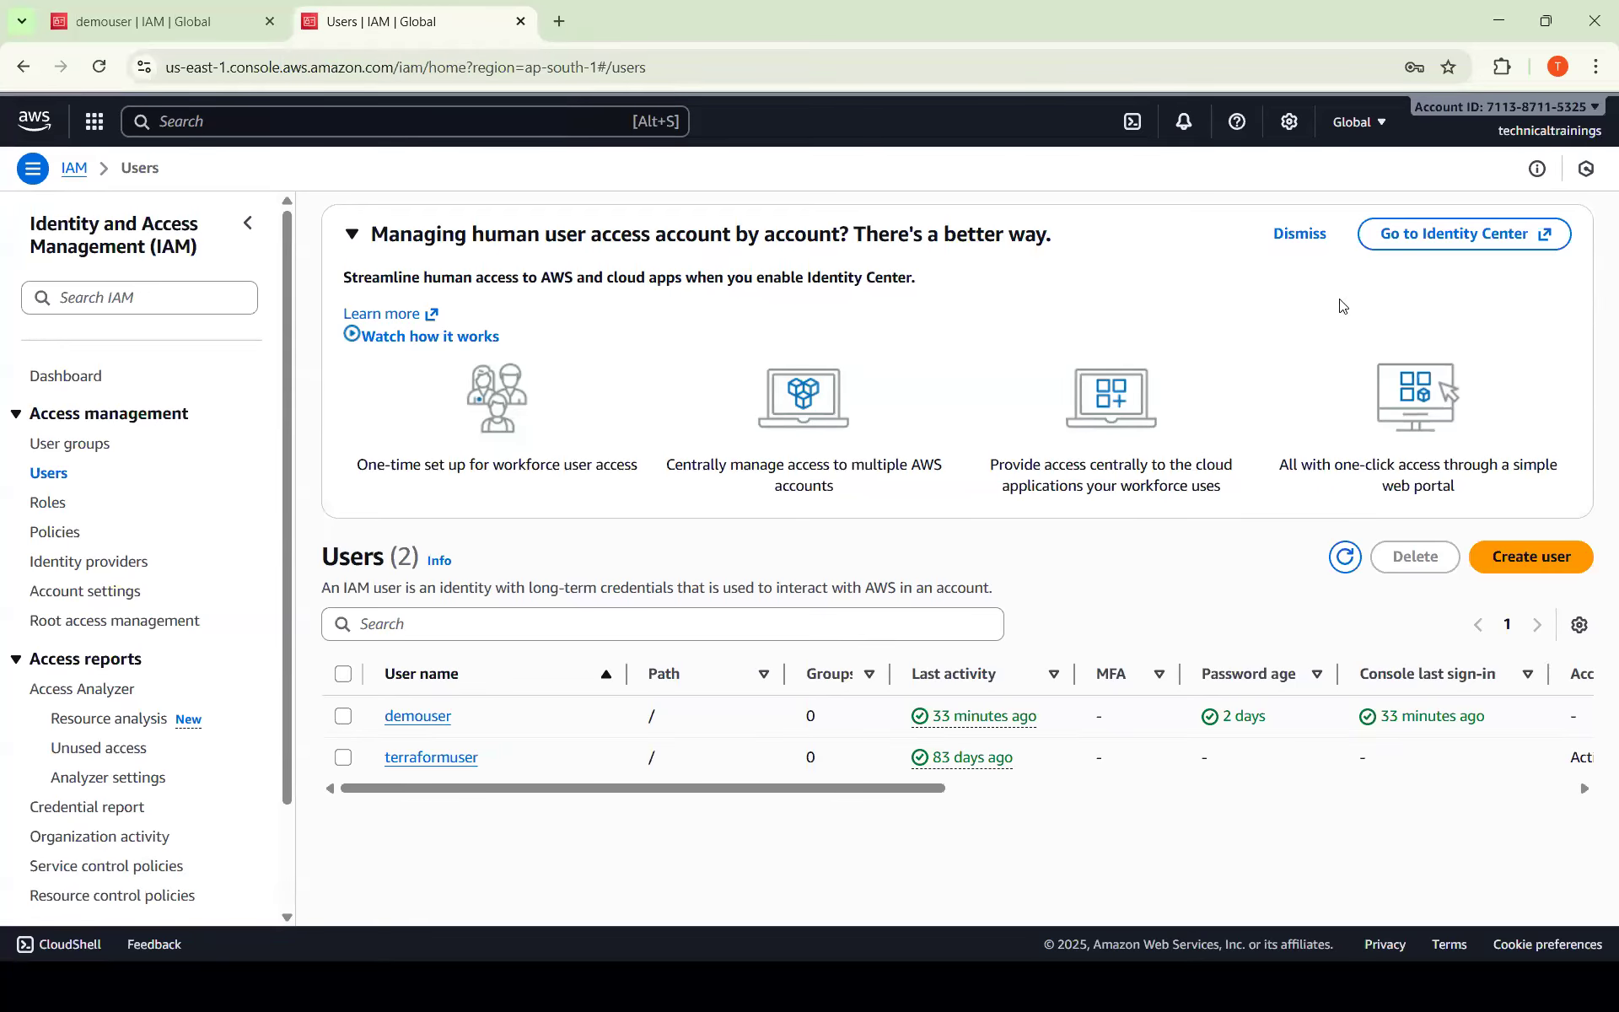
{"action": "left_click", "coordinate": [1595, 108]}
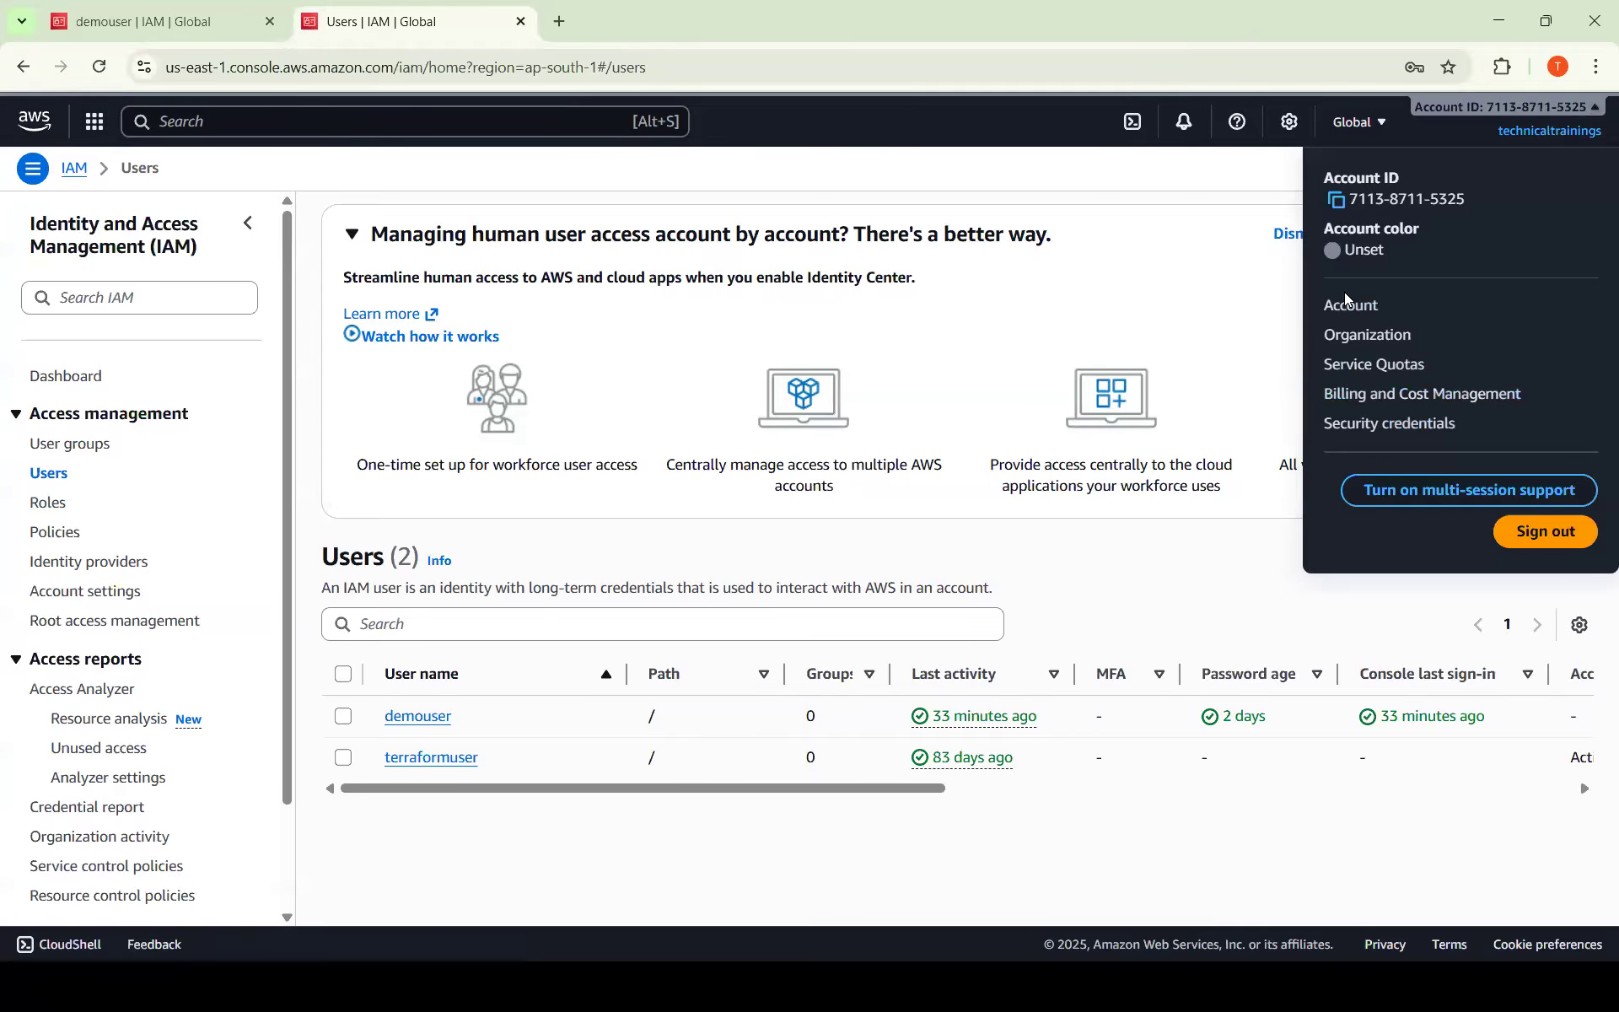
- Open the account's security credentials, note the existing Authapp MFA device, and start assigning another
{"action": "left_click", "coordinate": [1389, 427]}
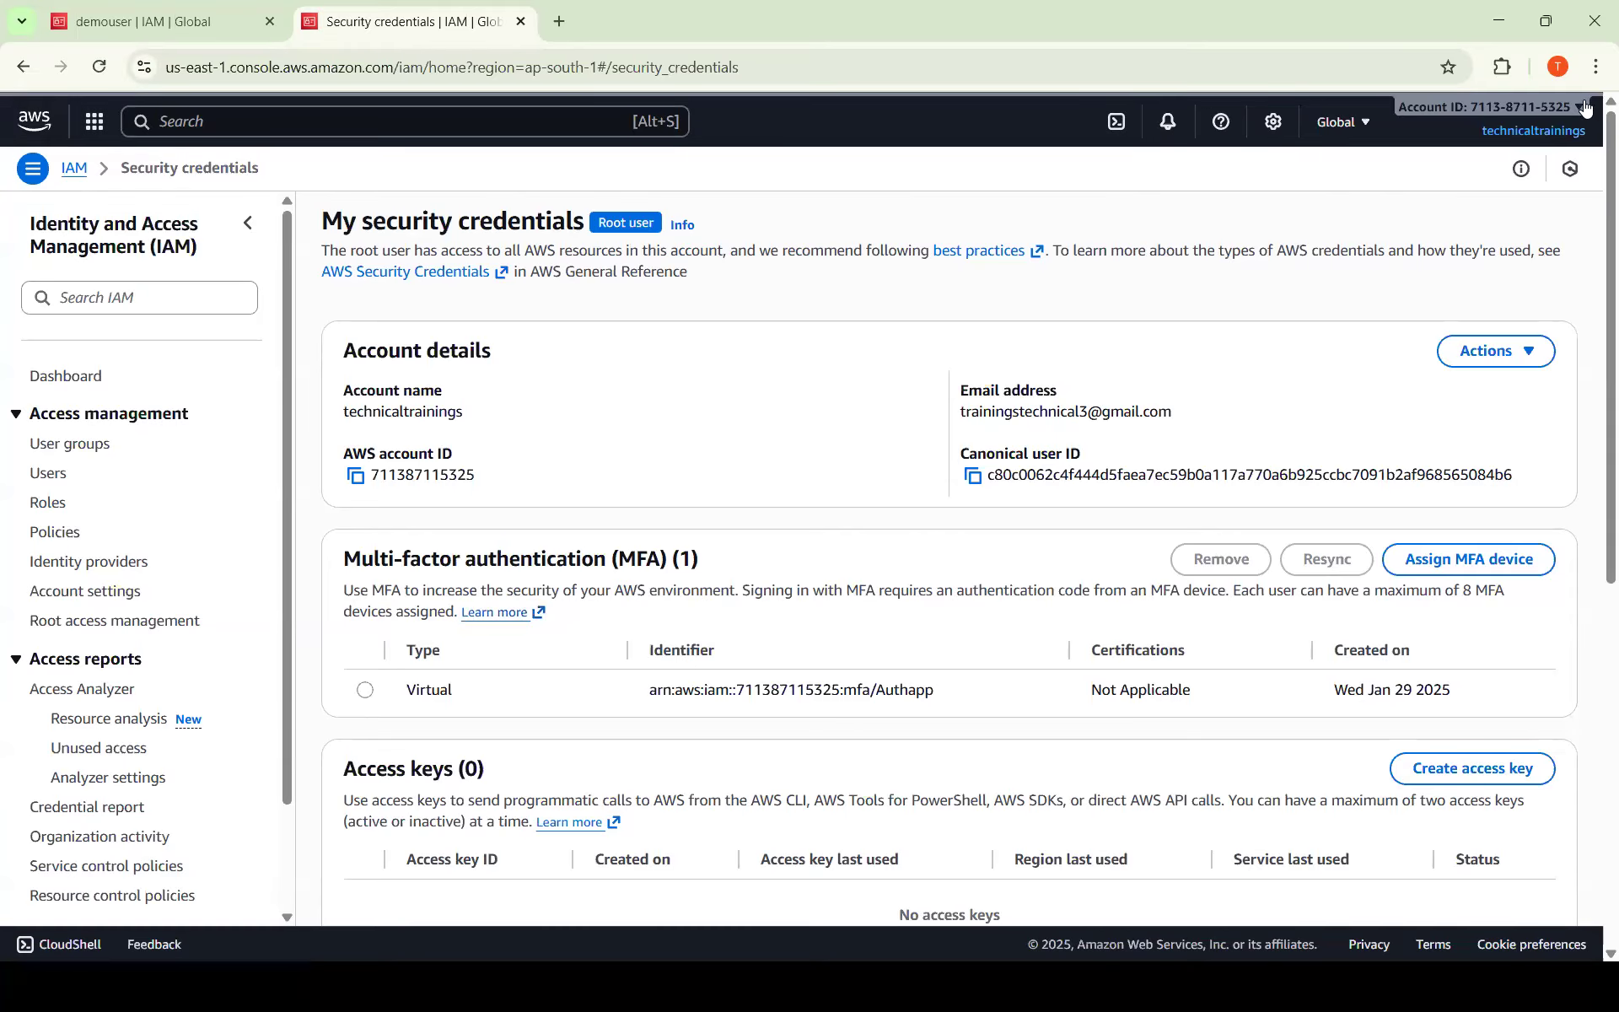
{"action": "left_click", "coordinate": [1509, 122]}
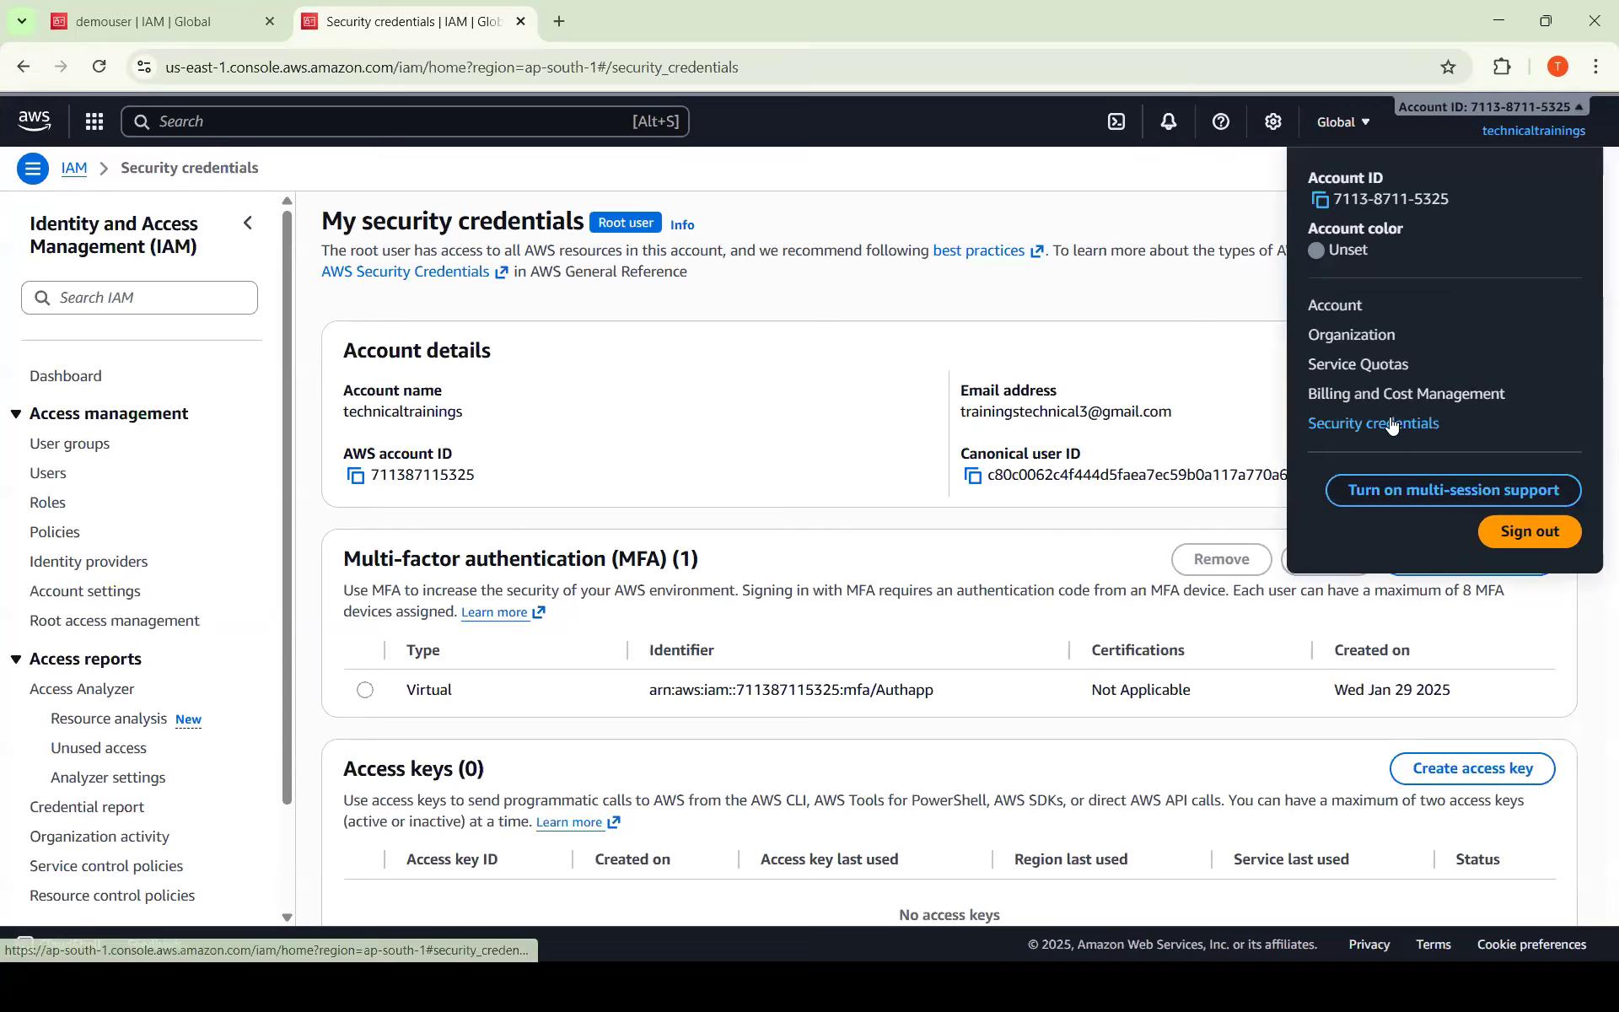
{"action": "left_click", "coordinate": [594, 438]}
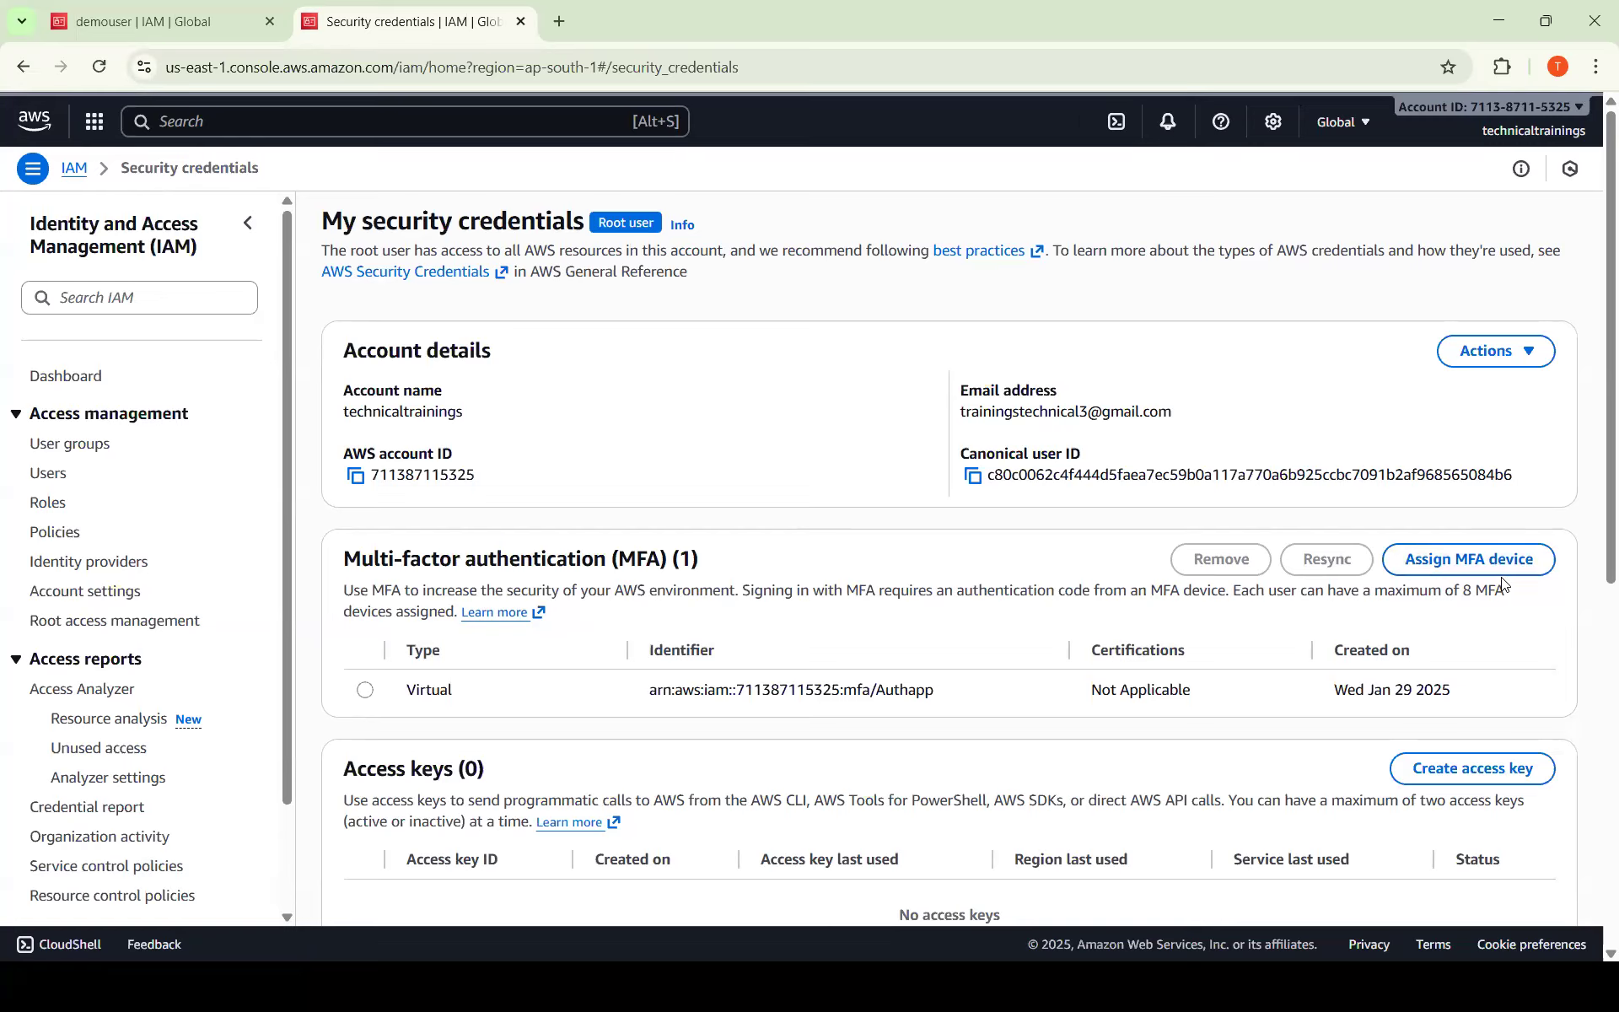
{"action": "left_click_drag", "start_coordinate": [934, 693], "coordinate": [873, 693]}
{"action": "left_click", "coordinate": [868, 403]}
{"action": "left_click", "coordinate": [1447, 561]}
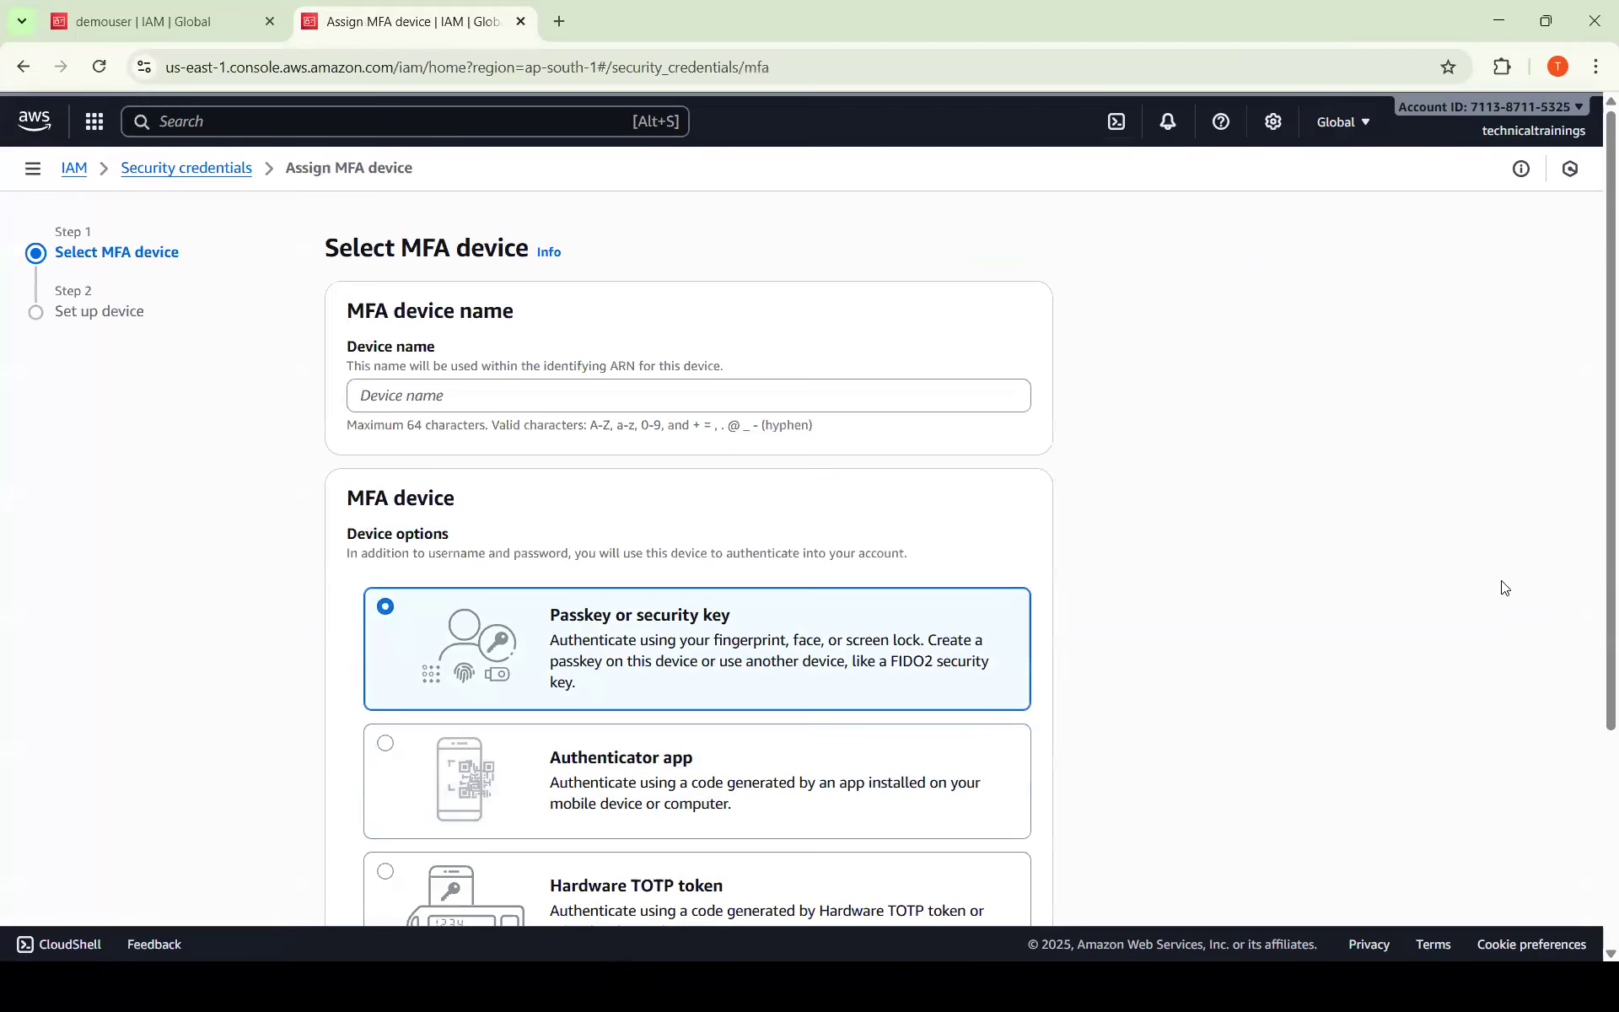
- Choose Hardware TOTP token as the MFA device type and continue
{"action": "scroll", "coordinate": [696, 506], "scroll_direction": "down", "scroll_amount": 1}
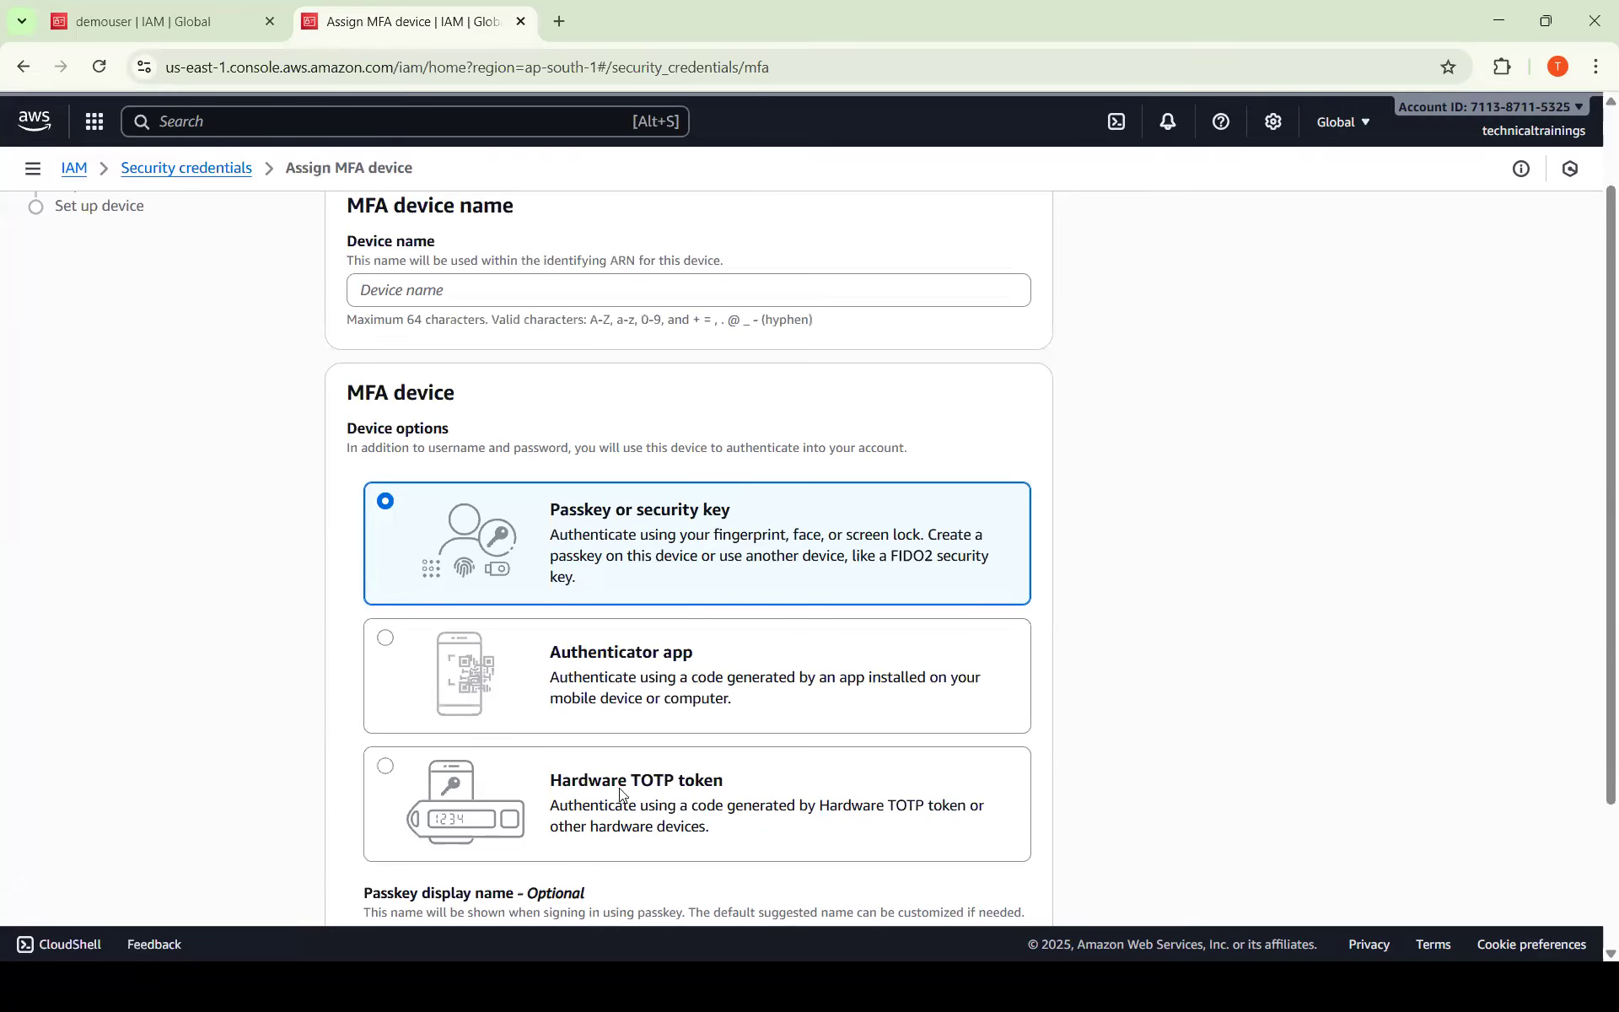
{"action": "scroll", "coordinate": [1222, 603], "scroll_direction": "down", "scroll_amount": 2}
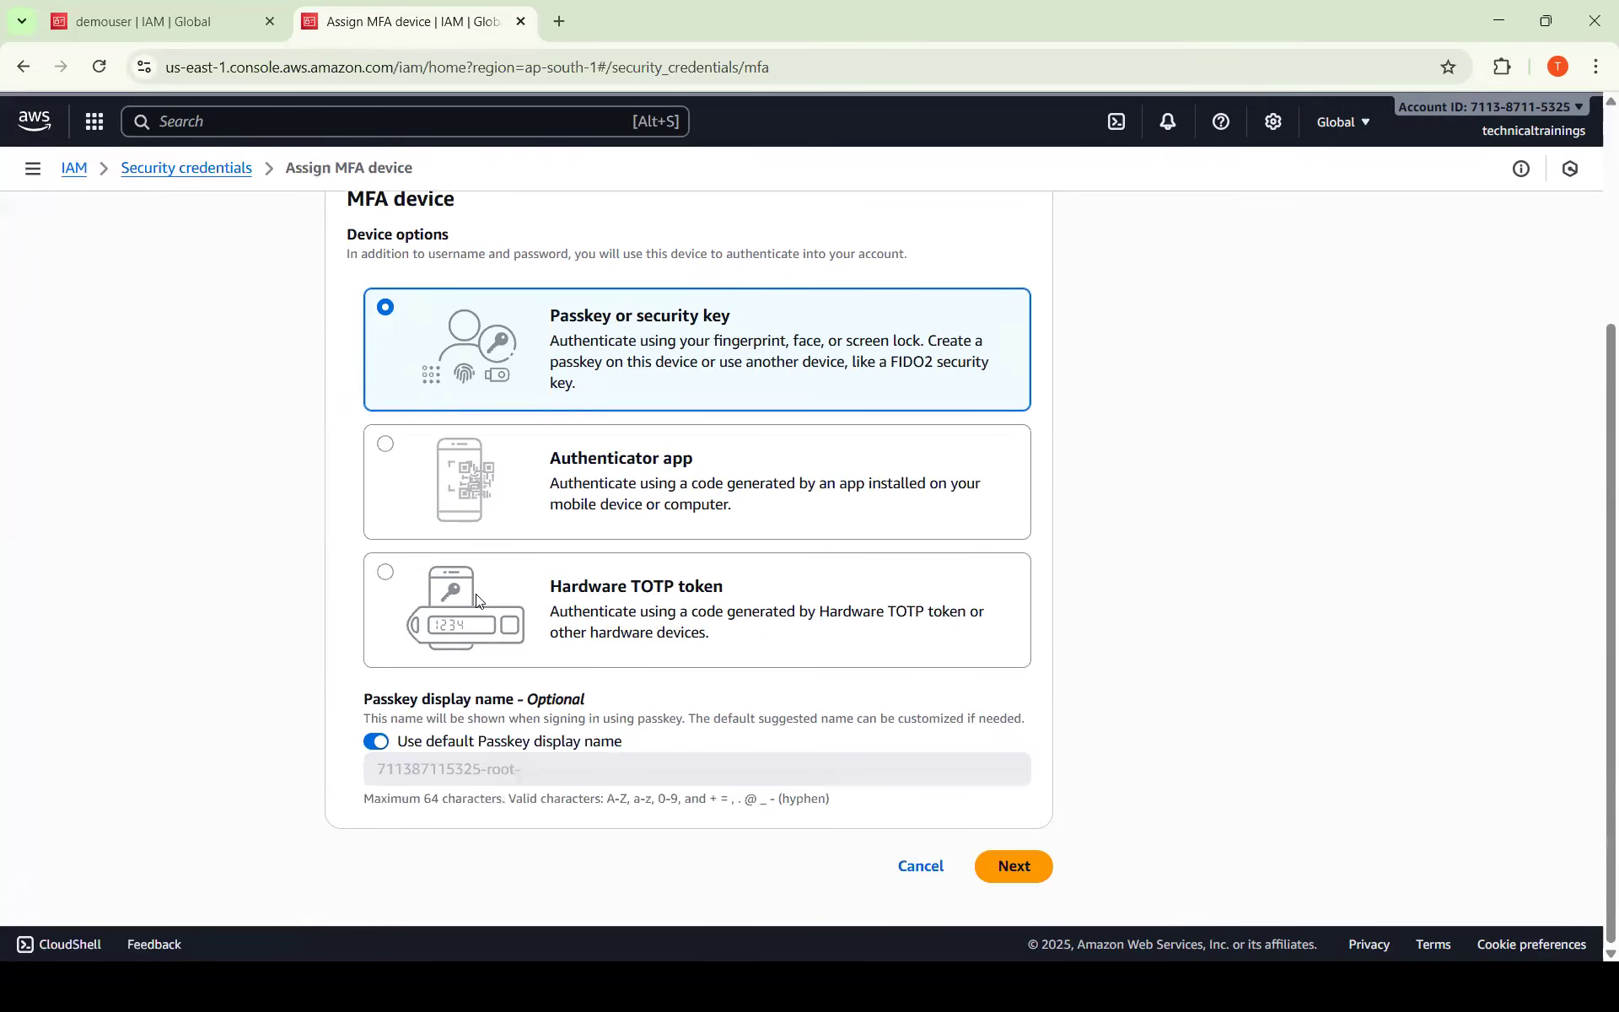
{"action": "left_click_drag", "start_coordinate": [601, 593], "coordinate": [746, 595]}
{"action": "left_click", "coordinate": [746, 596]}
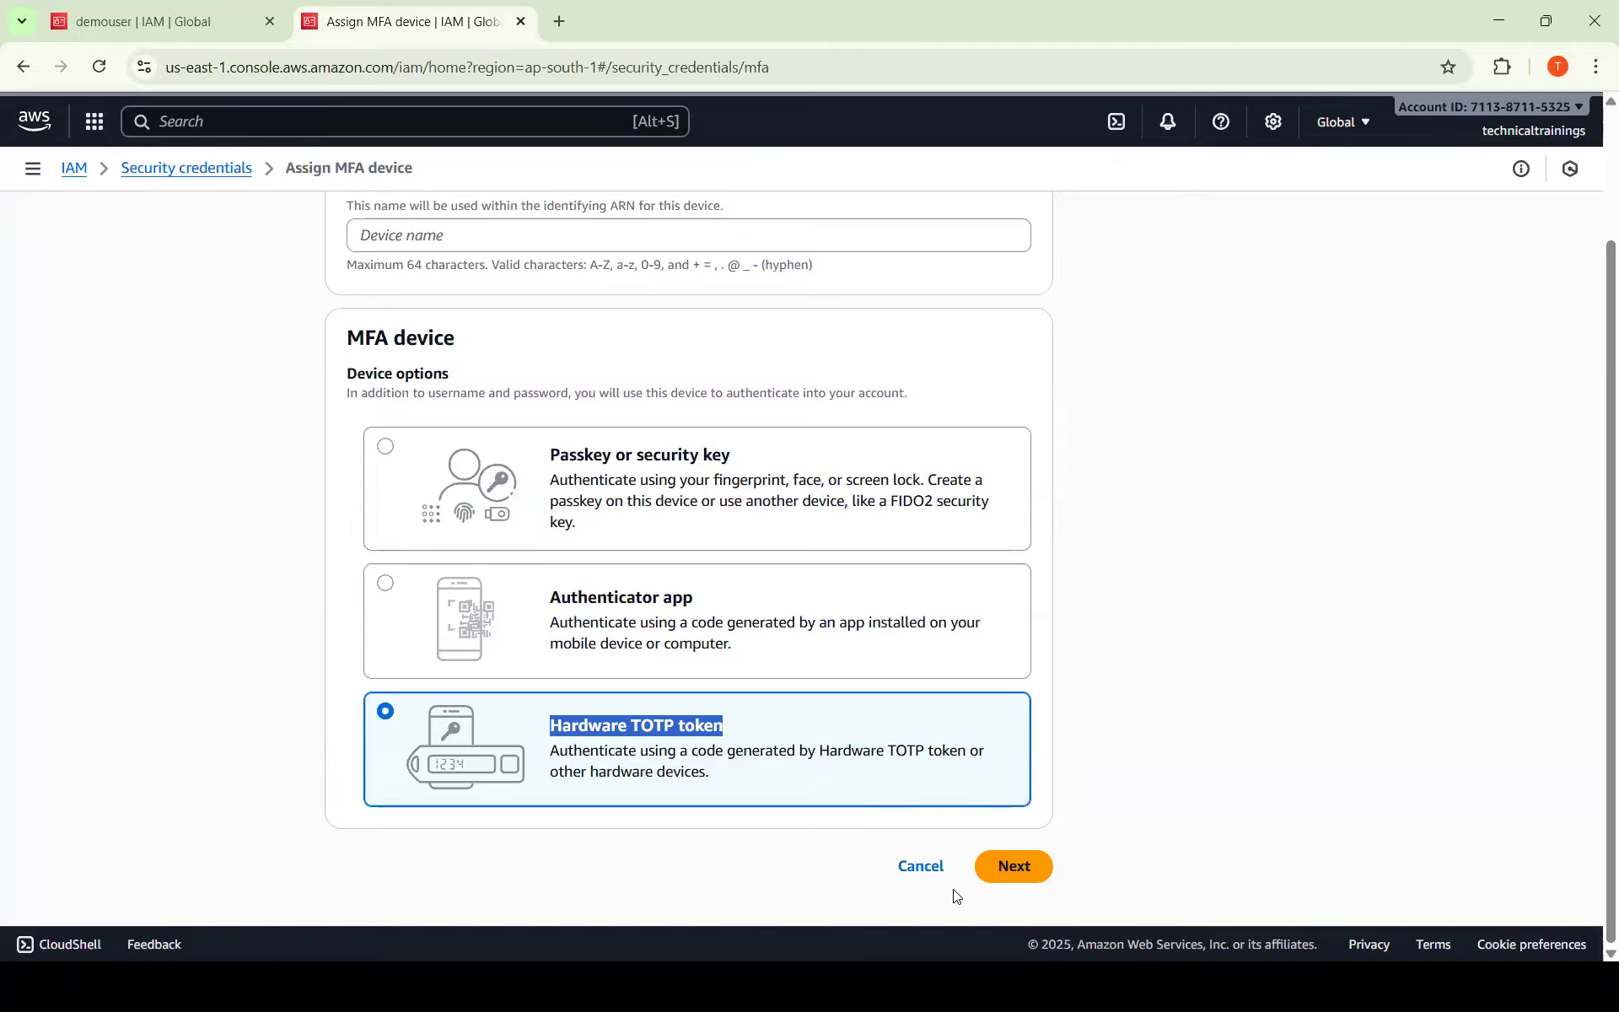
{"action": "left_click", "coordinate": [1000, 866]}
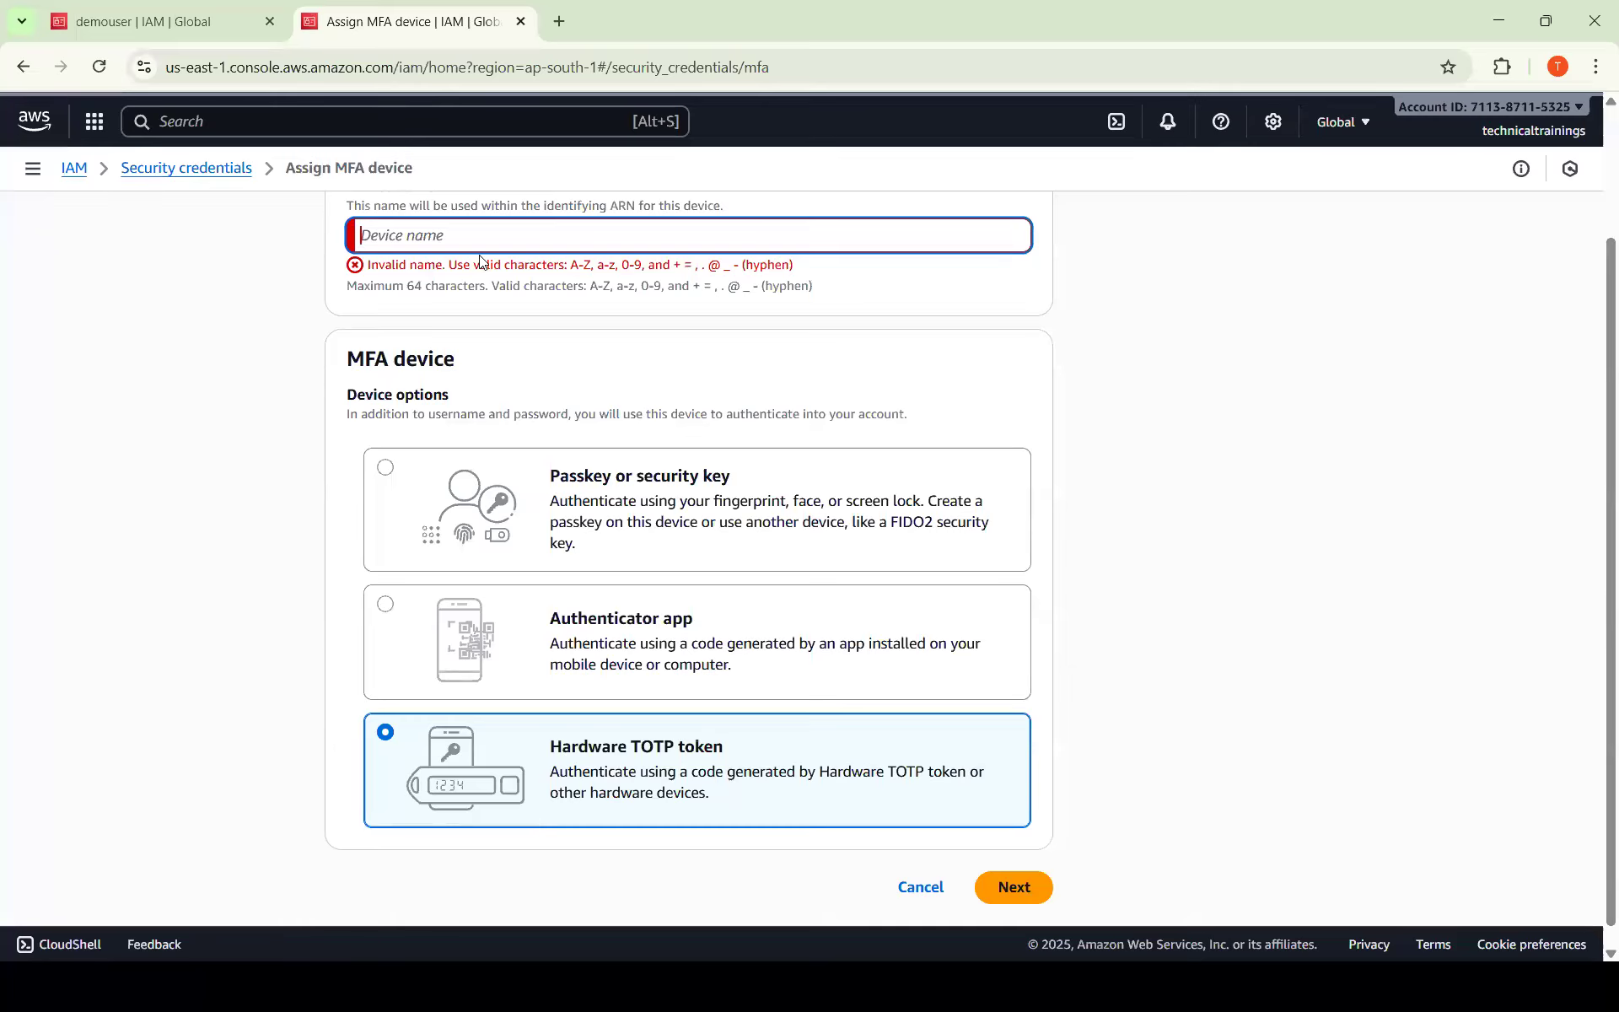
- Enter yubitotp as the MFA device name
{"action": "type", "text": "yub"}
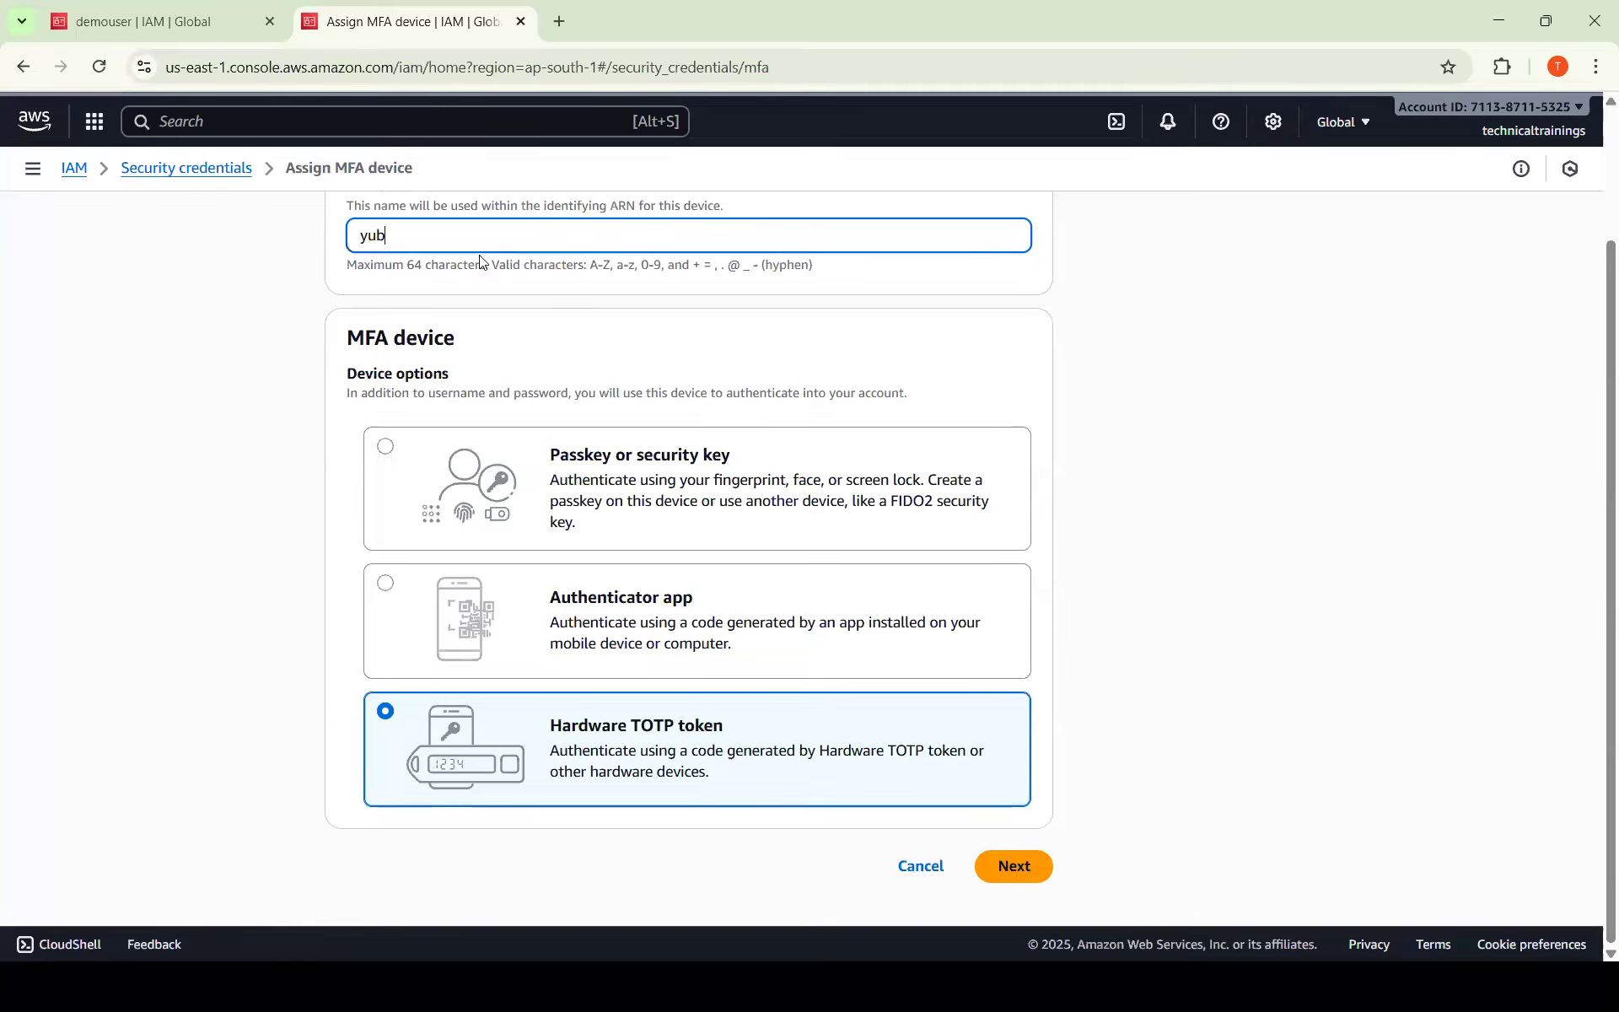
{"action": "type", "text": "itotp"}
- Look at the hardware token's serial number and MFA code fields, then abandon setup for the IAM Dashboard
{"action": "left_click", "coordinate": [1007, 865]}
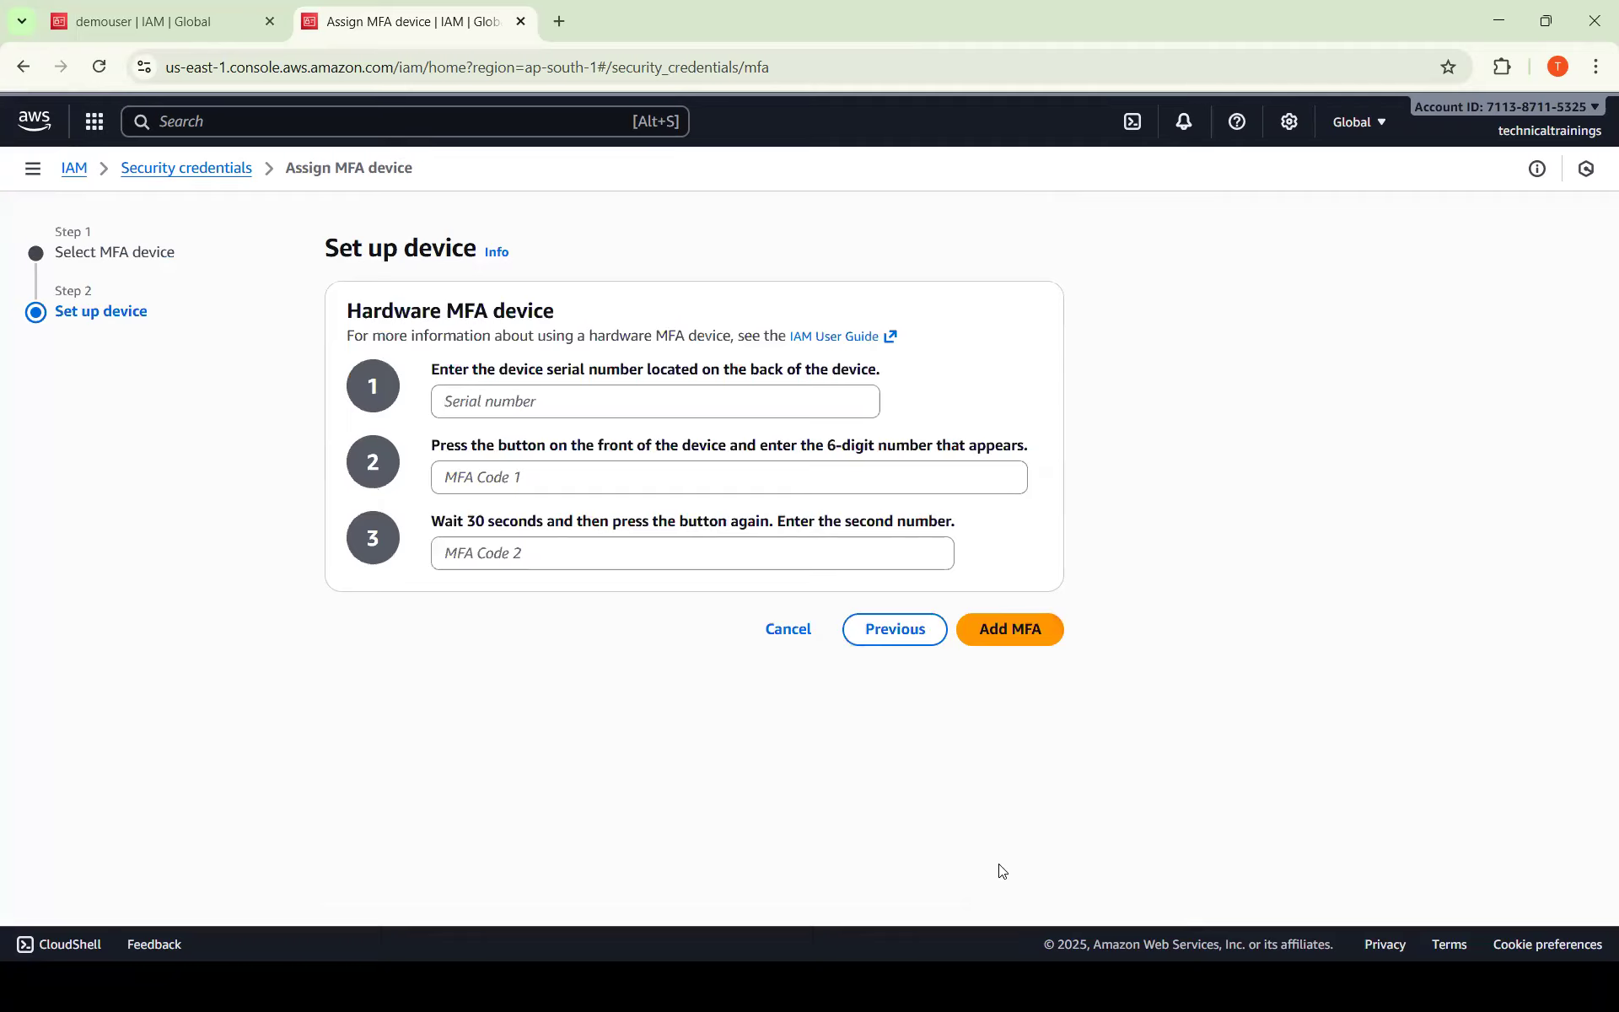
{"action": "left_click", "coordinate": [475, 402]}
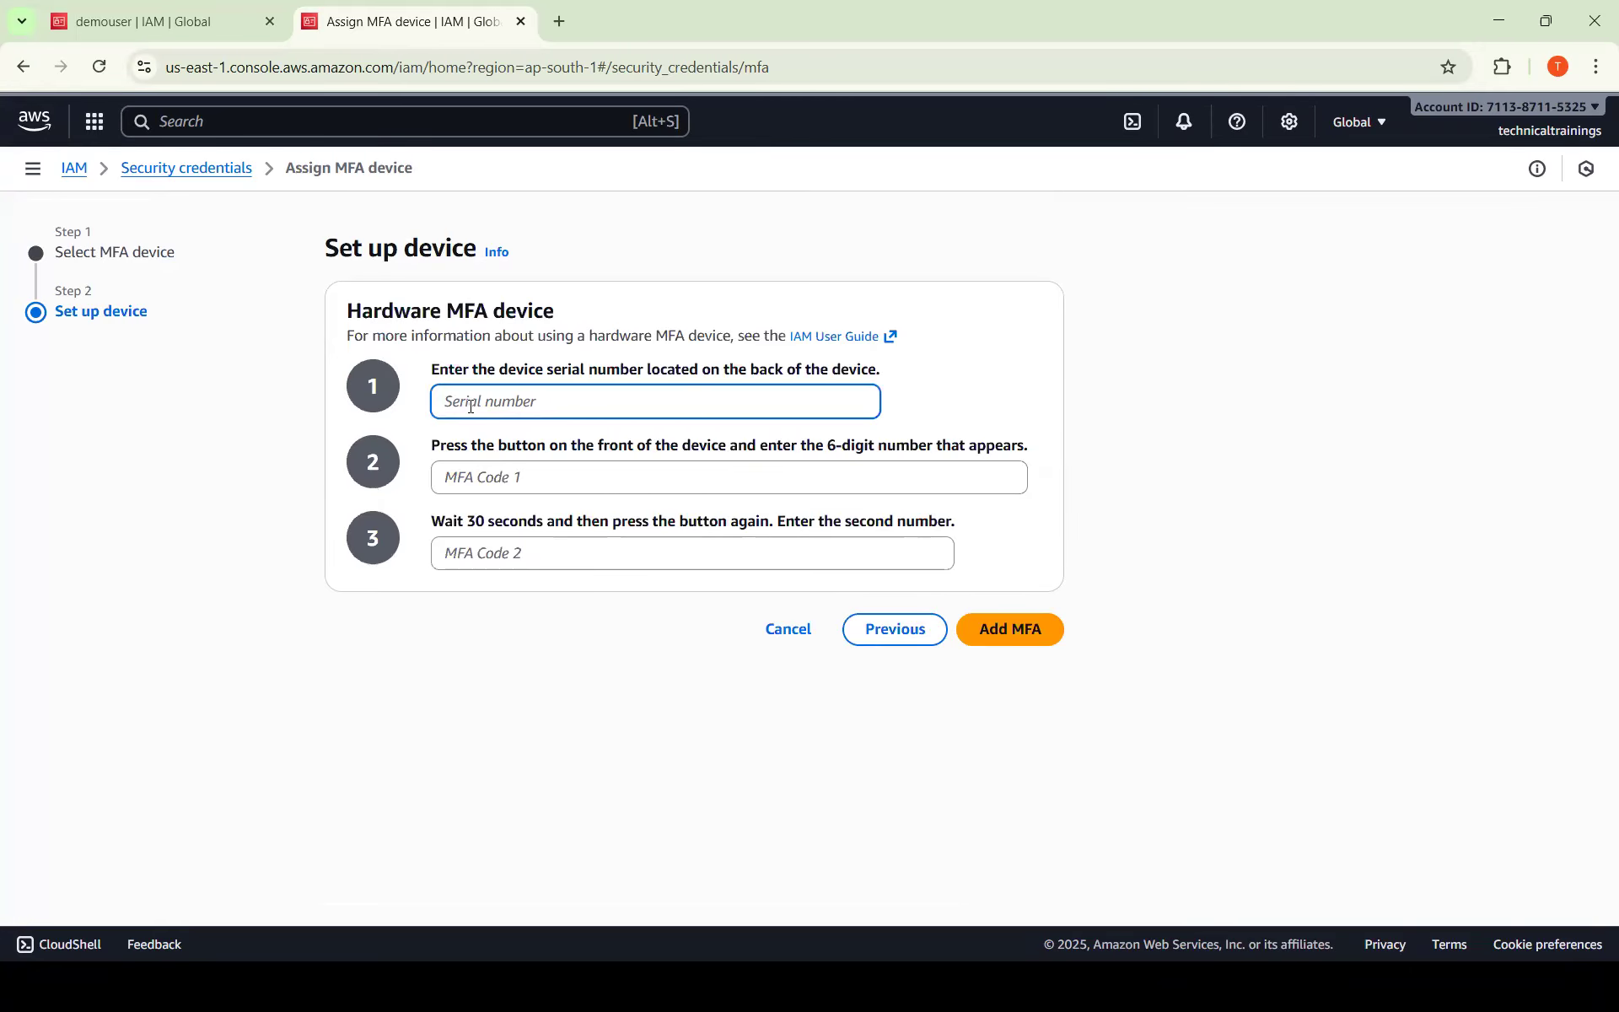
{"action": "left_click", "coordinate": [470, 468]}
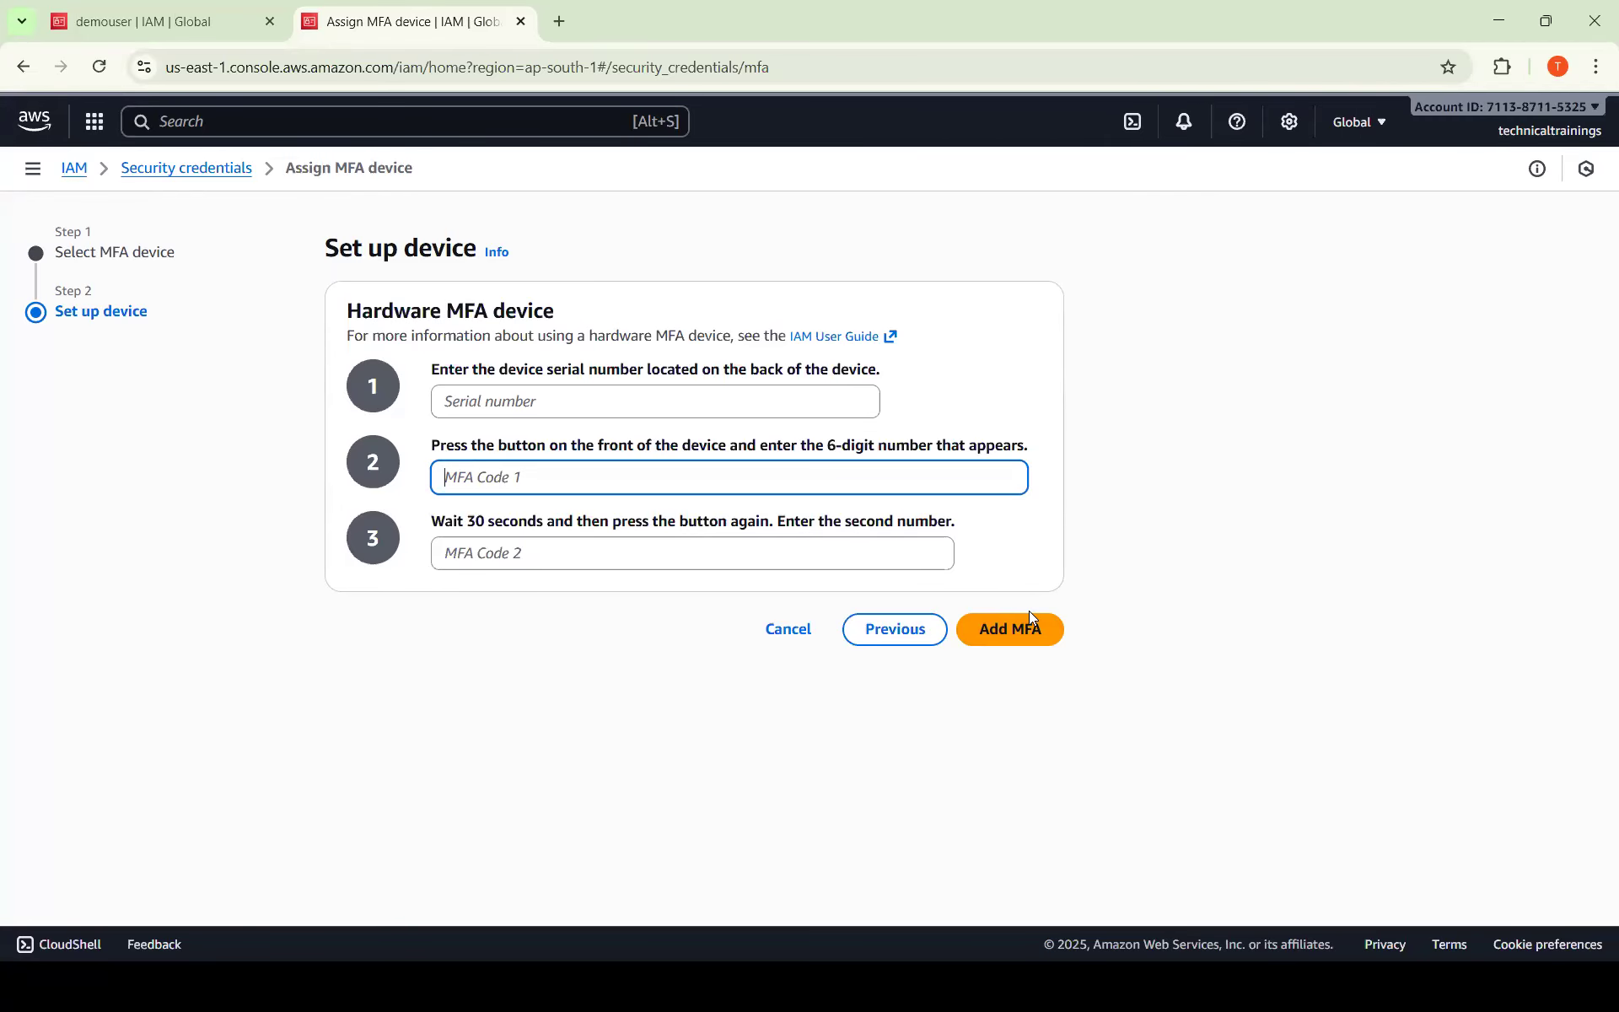
{"action": "left_click", "coordinate": [71, 177]}
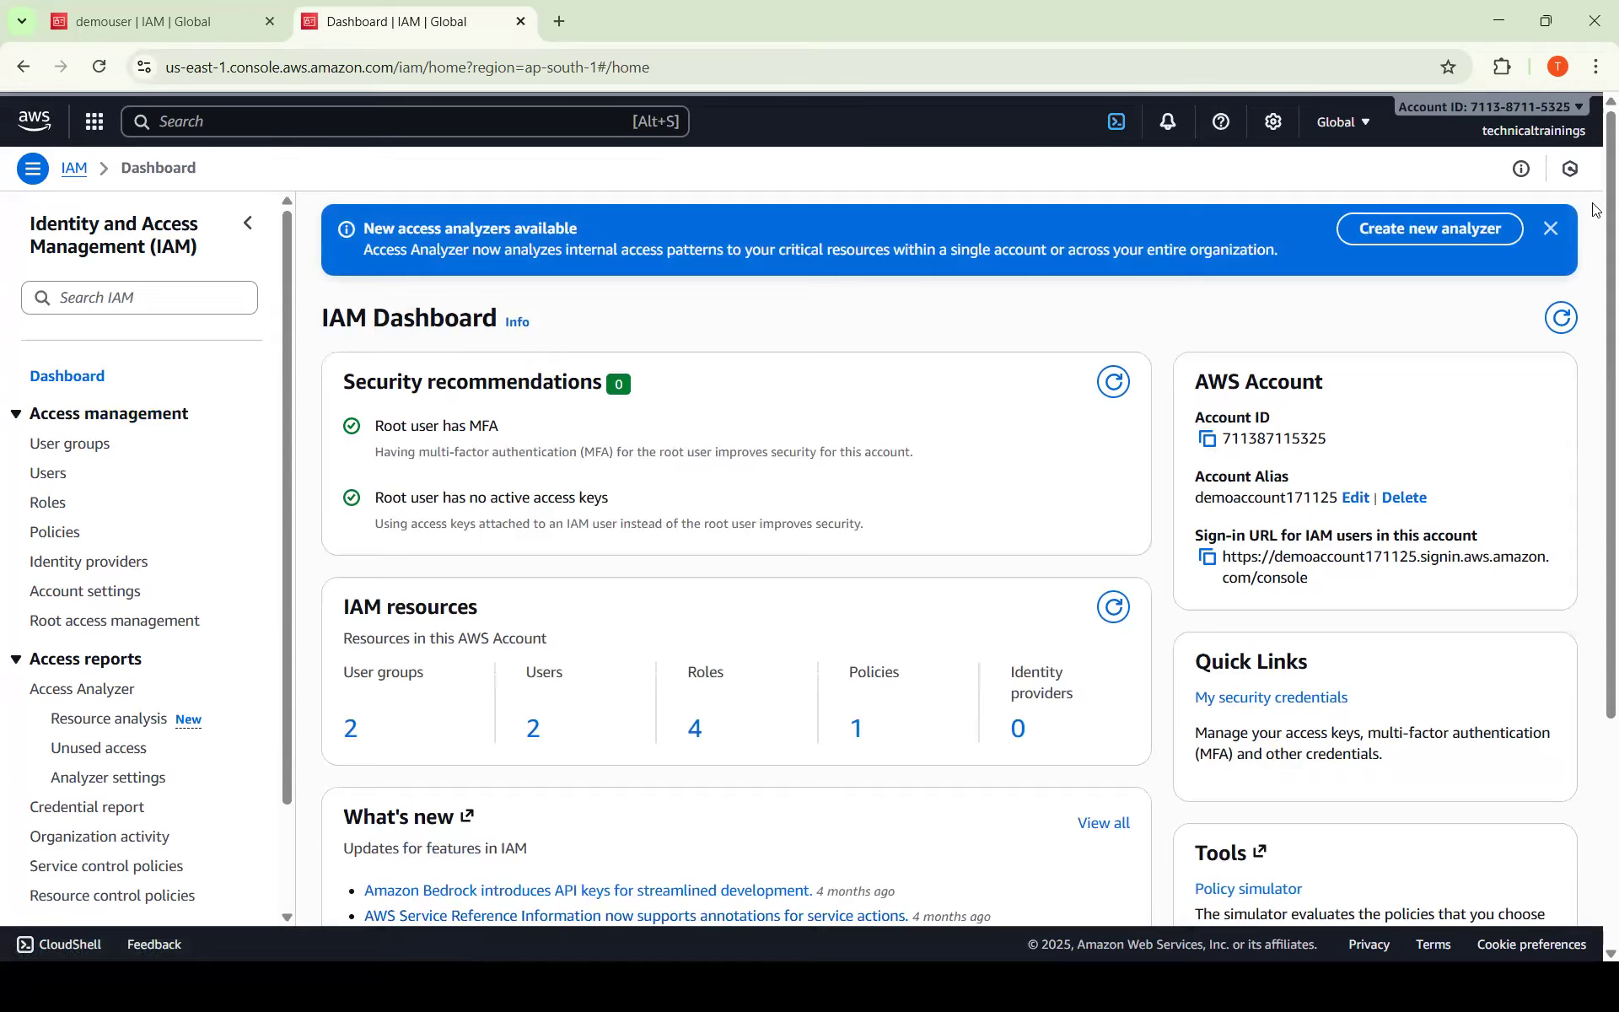
- Sign demouser out of the incognito console session
{"action": "key", "text": "alt+Tab"}
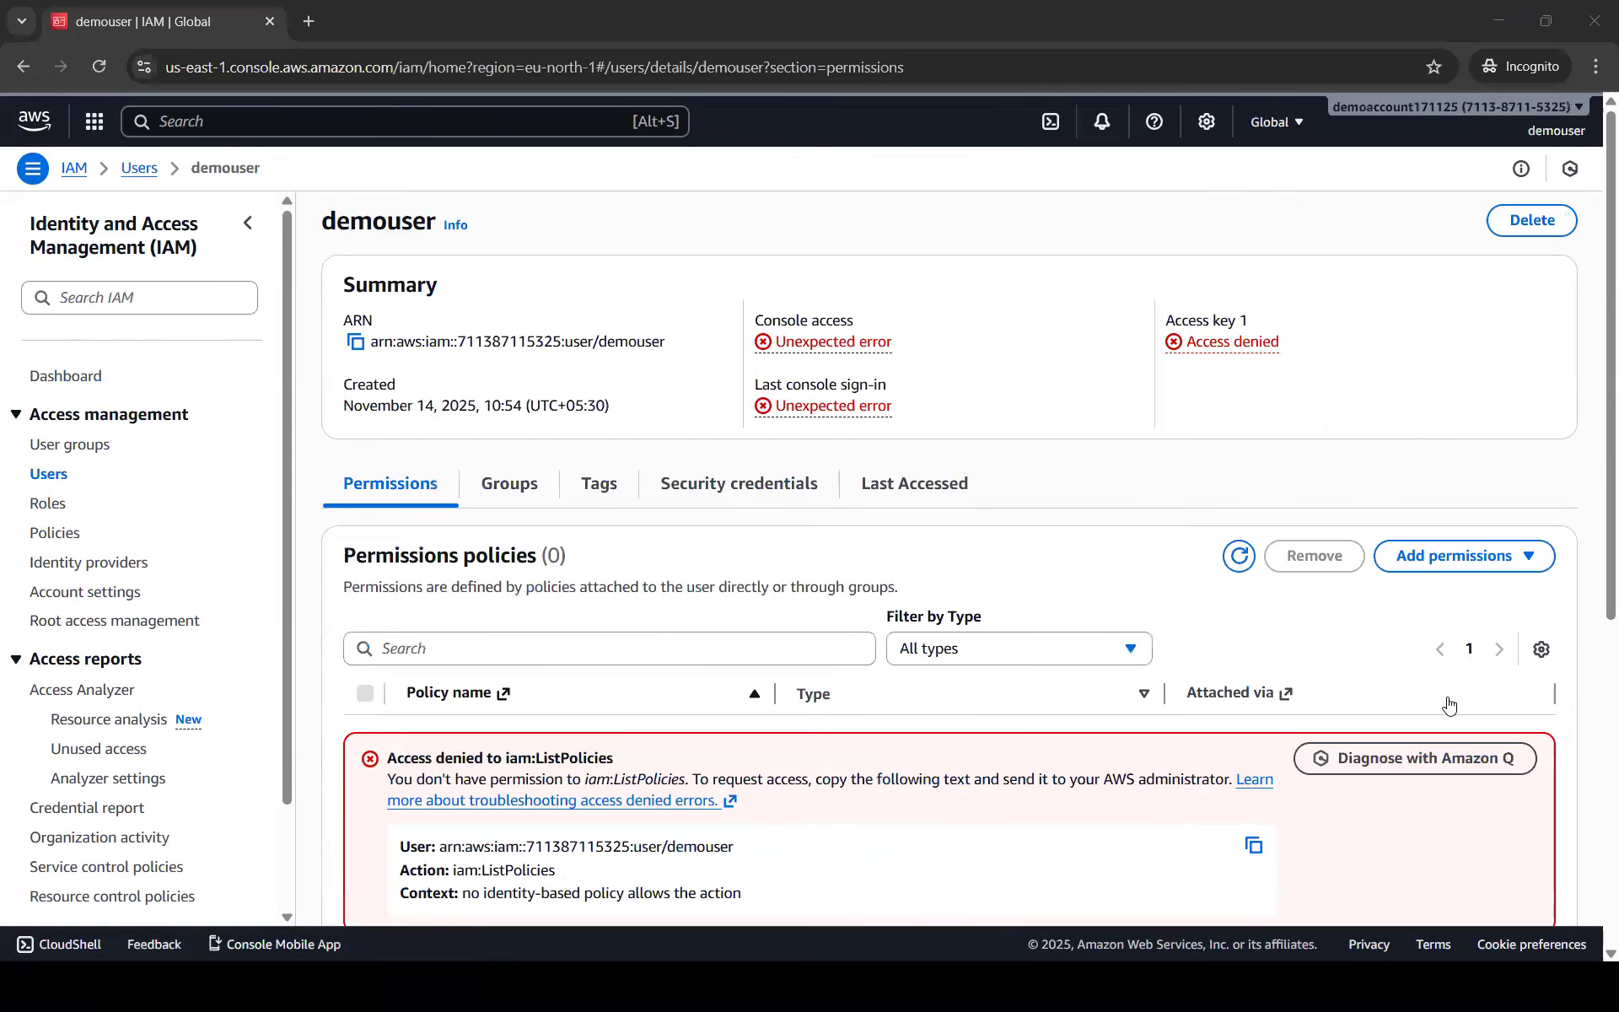
{"action": "left_click", "coordinate": [1556, 130]}
{"action": "left_click", "coordinate": [1543, 615]}
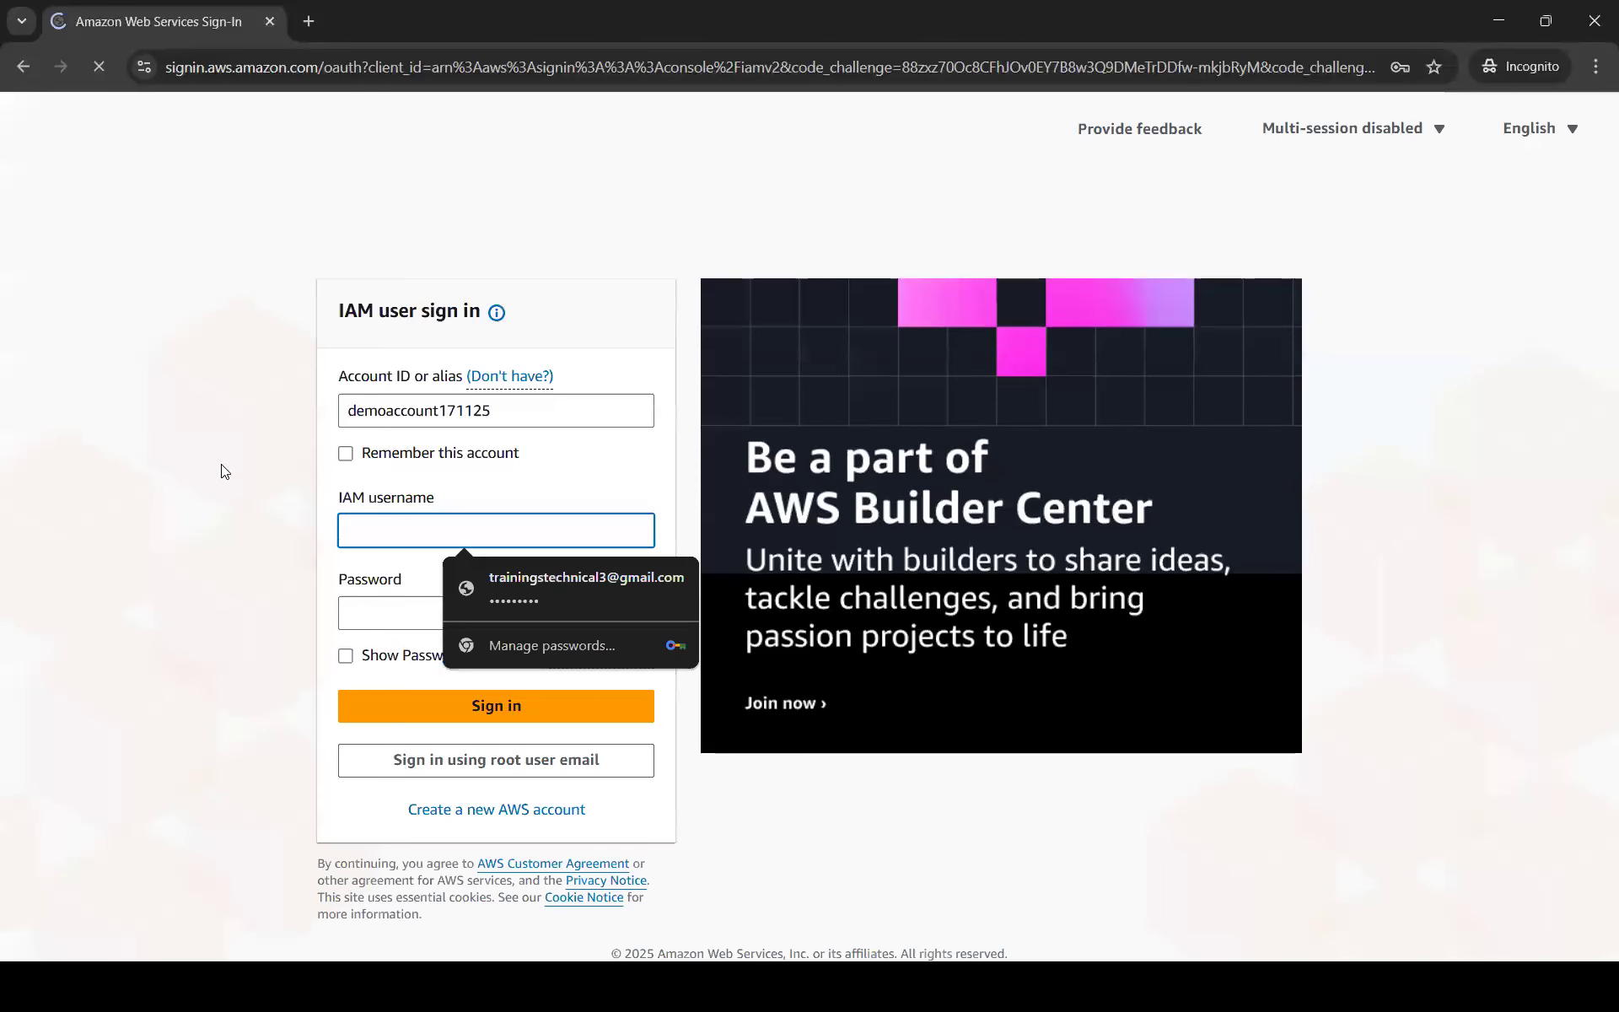
- Sign back in as demouser with its password, no MFA code needed, then return to the administrator window
{"action": "left_click", "coordinate": [543, 609]}
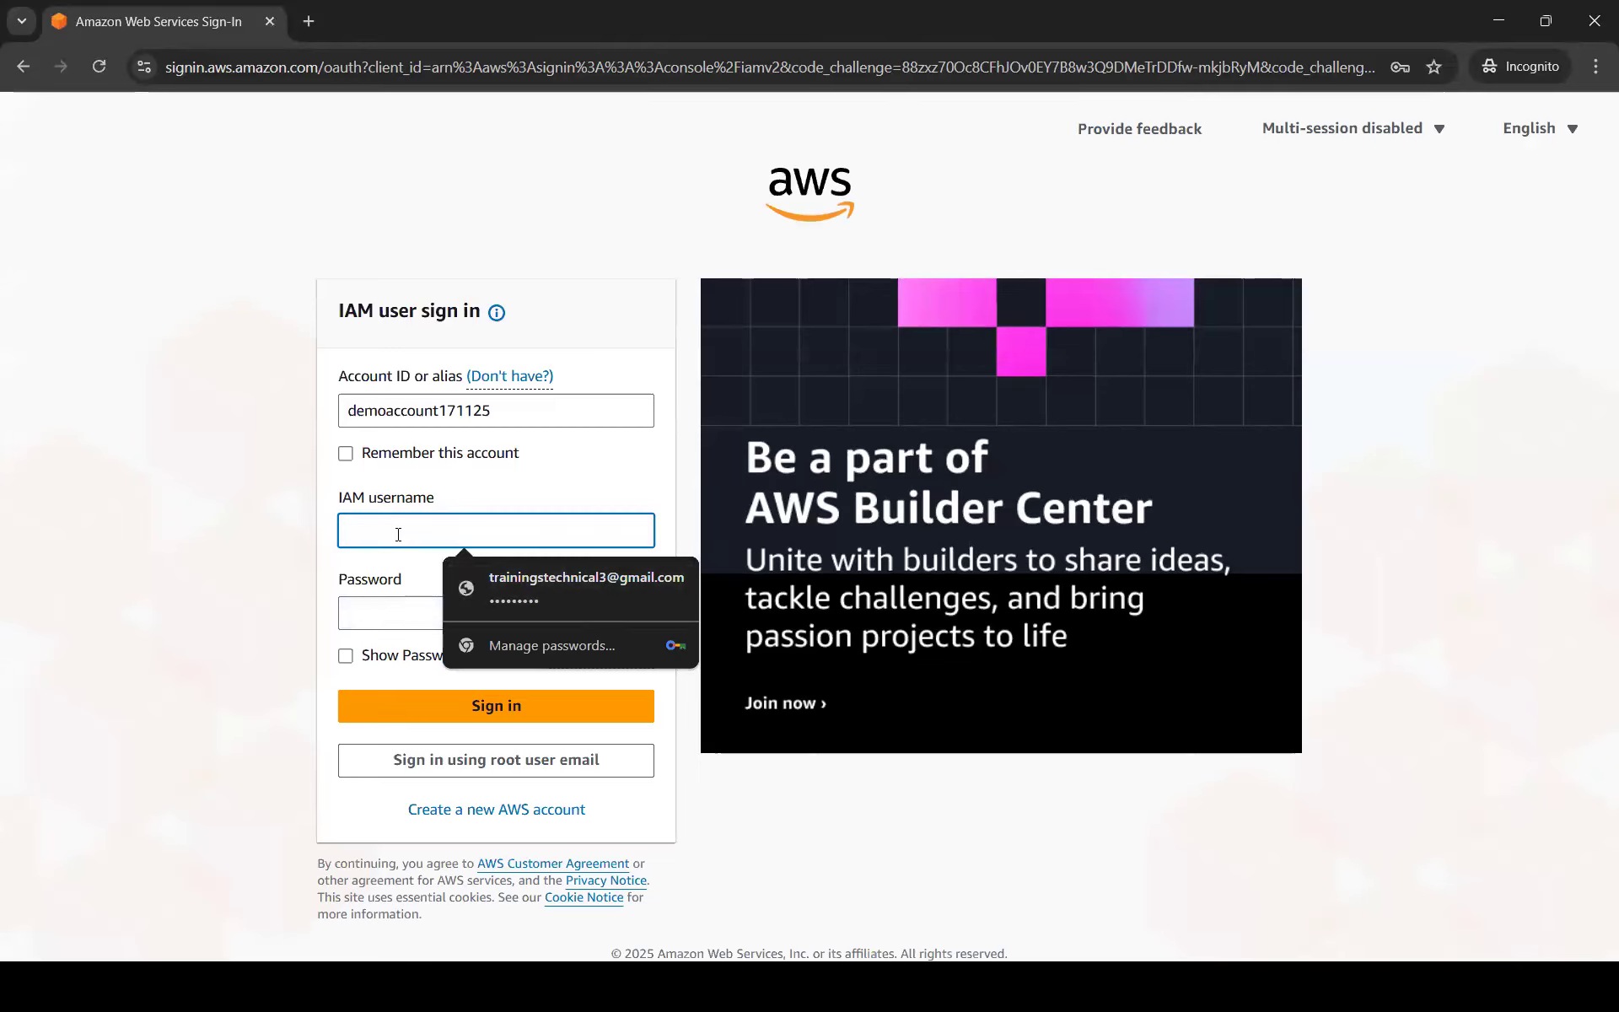
{"action": "type", "text": "demouser"}
{"action": "key", "text": "Tab"}
{"action": "type", "text": "•••"}
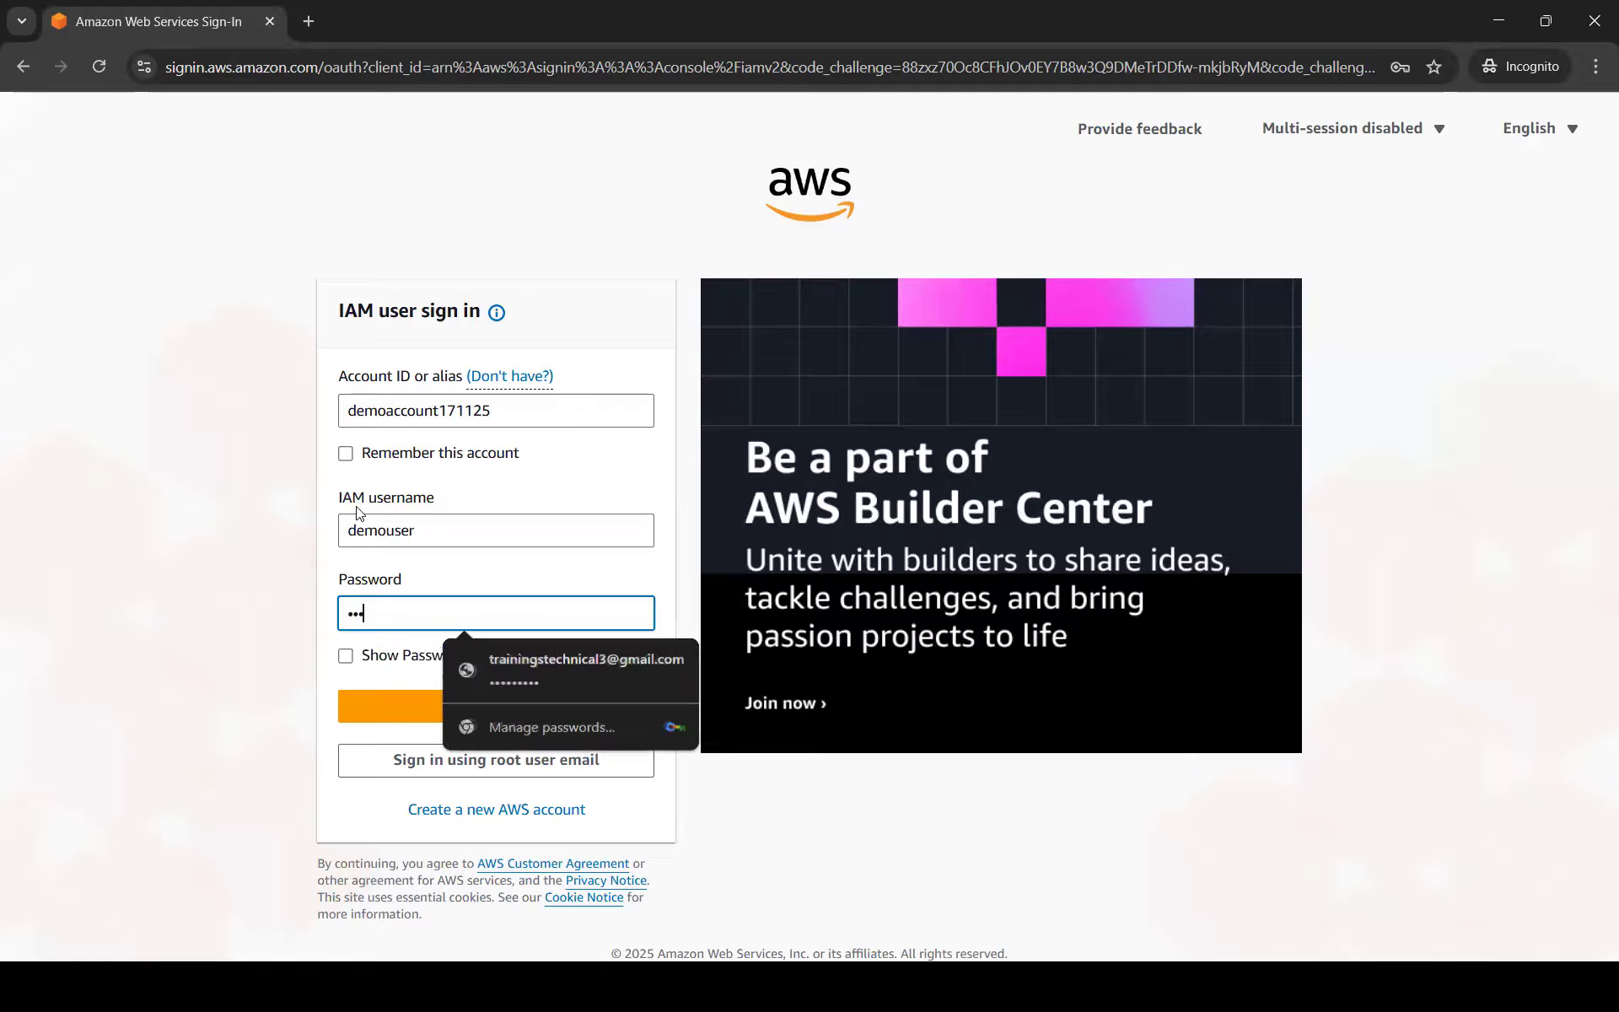
{"action": "type", "text": "••••••"}
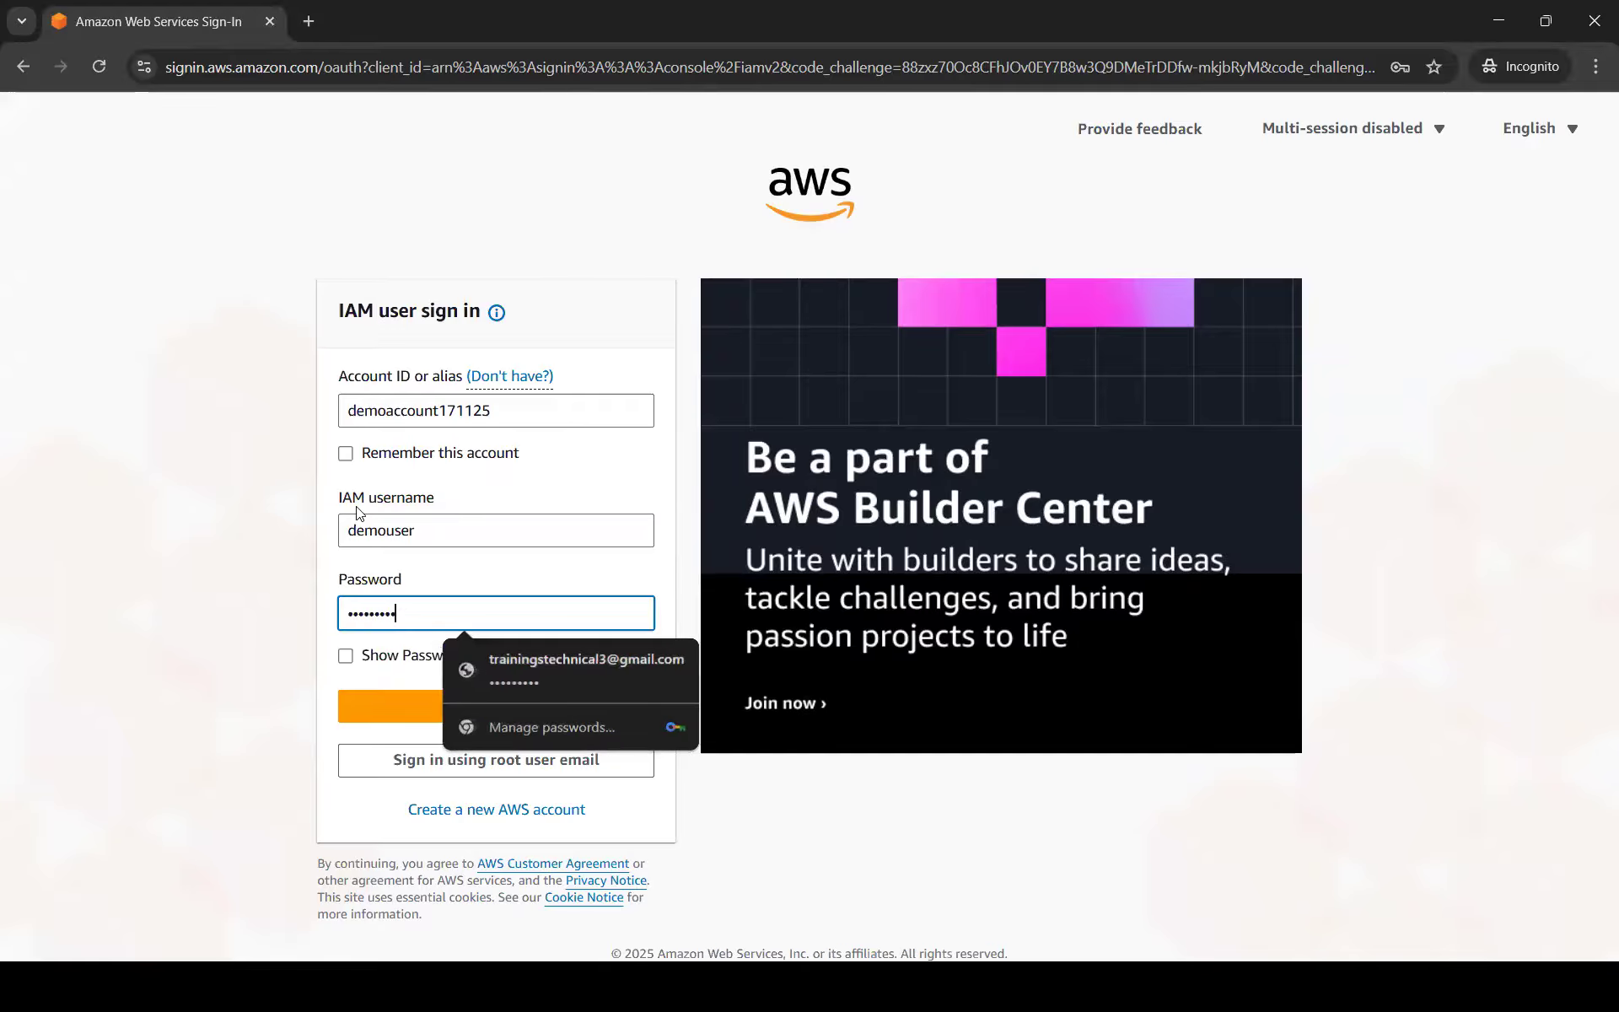
{"action": "left_click", "coordinate": [442, 725]}
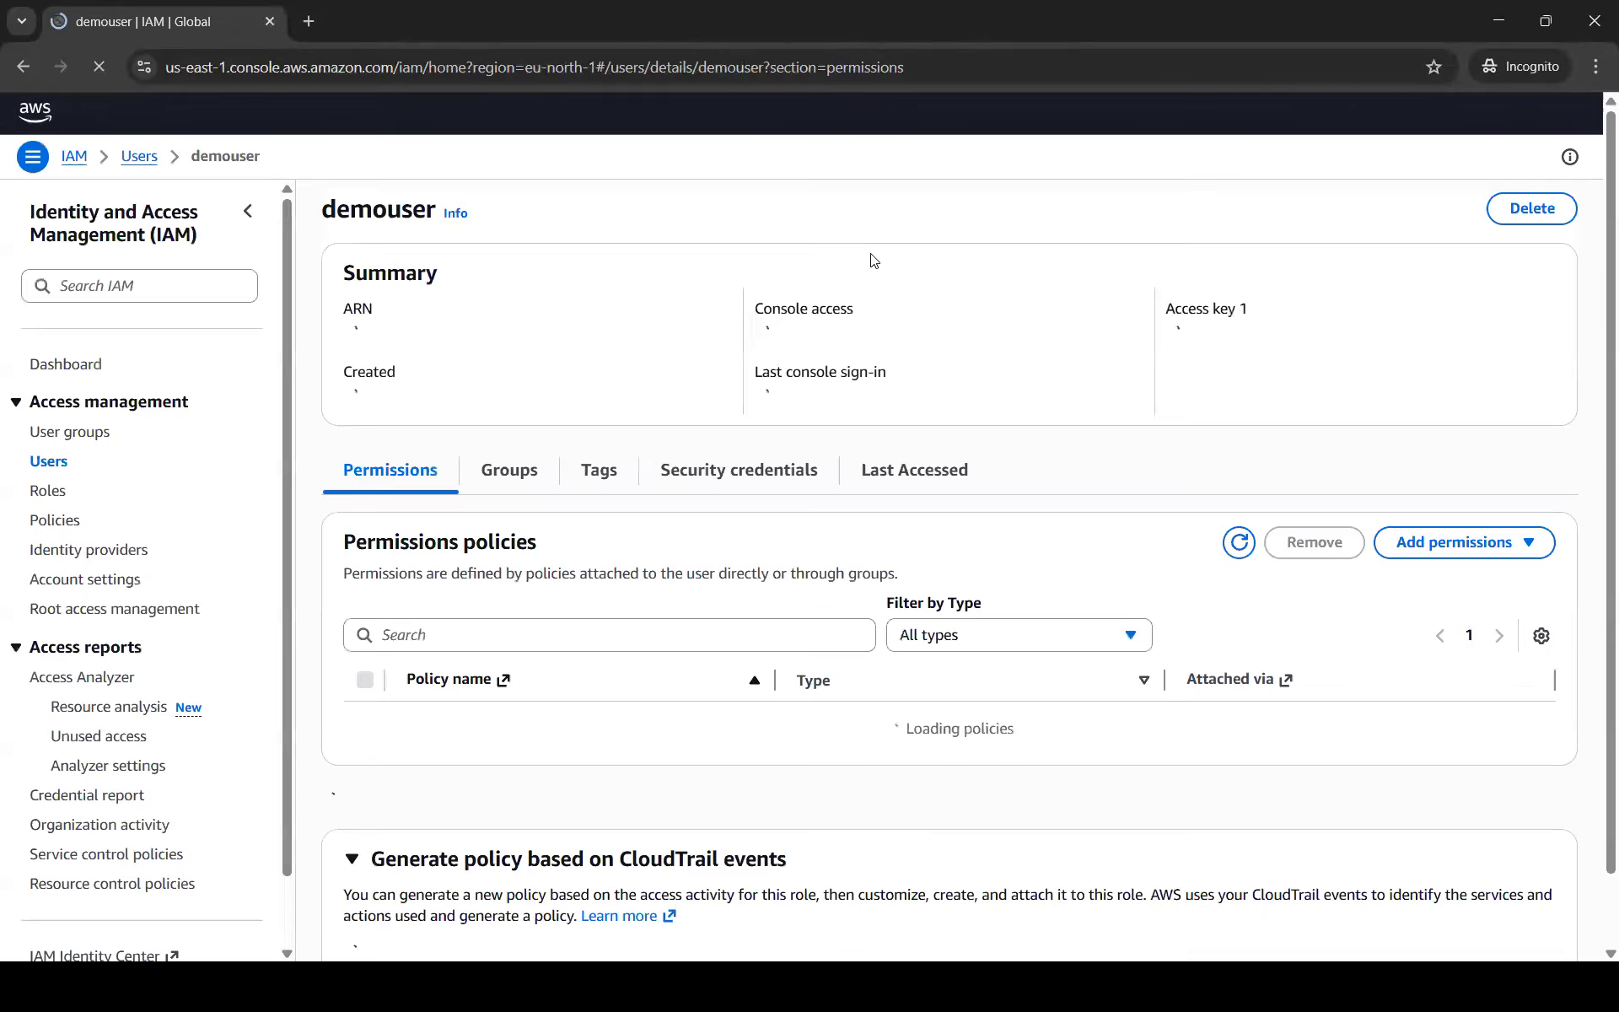
{"action": "scroll", "coordinate": [881, 320], "scroll_direction": "down", "scroll_amount": 5}
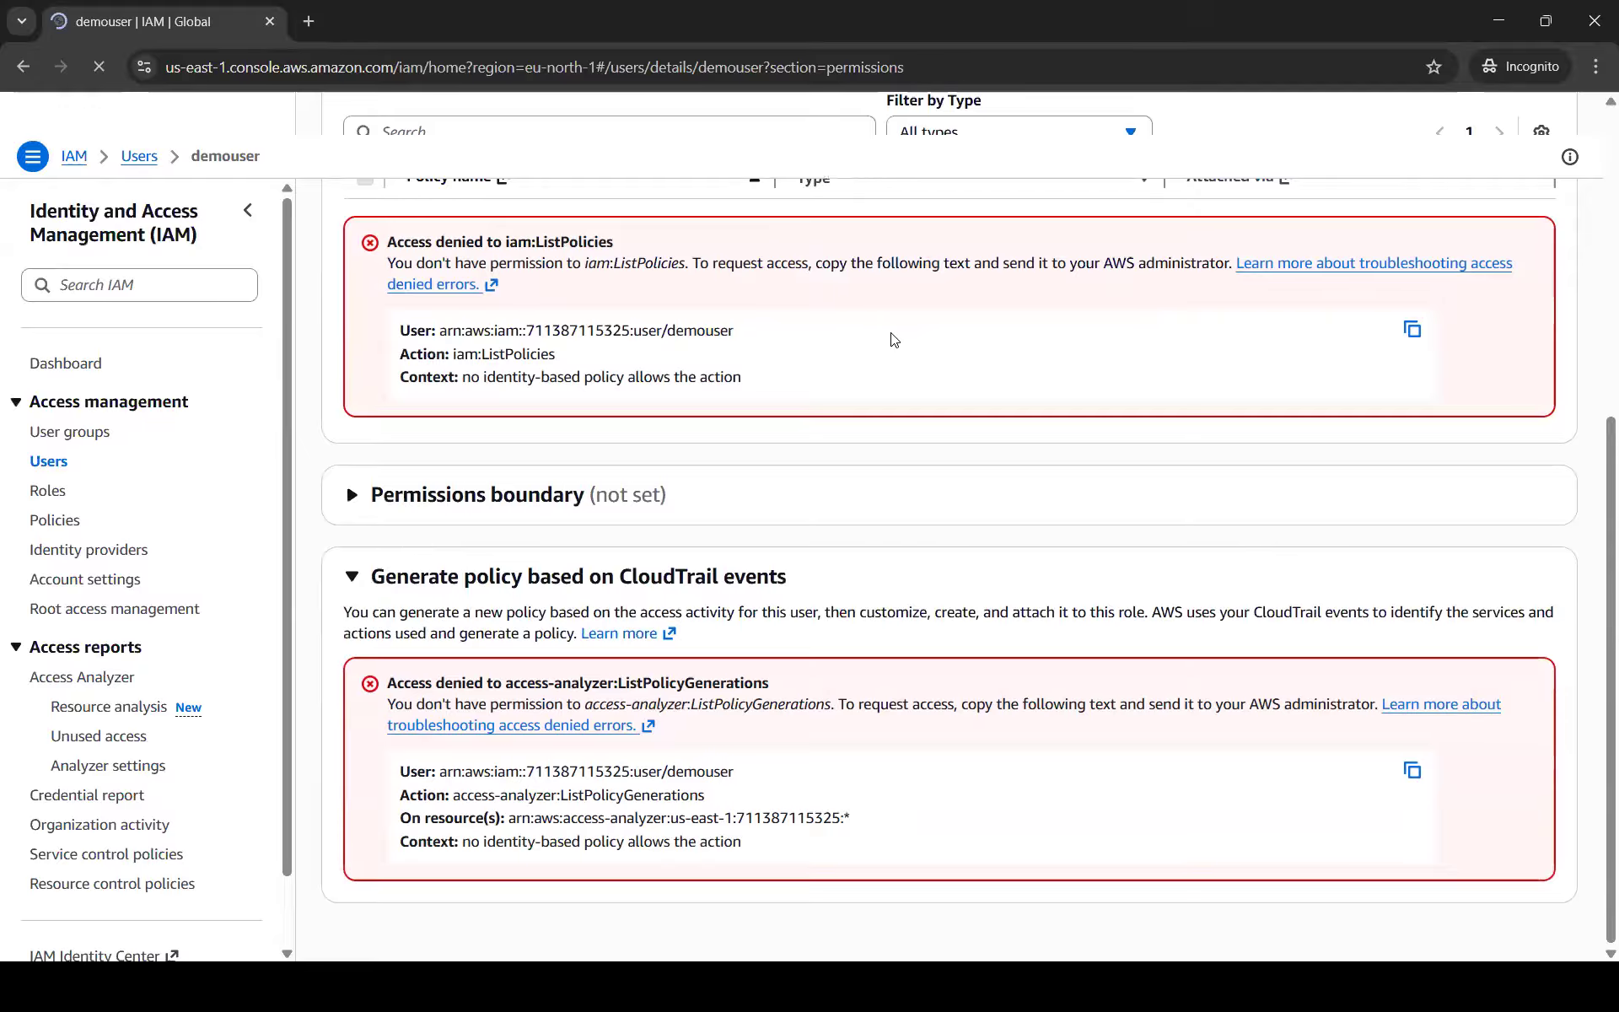
{"action": "key", "text": "alt+Tab"}
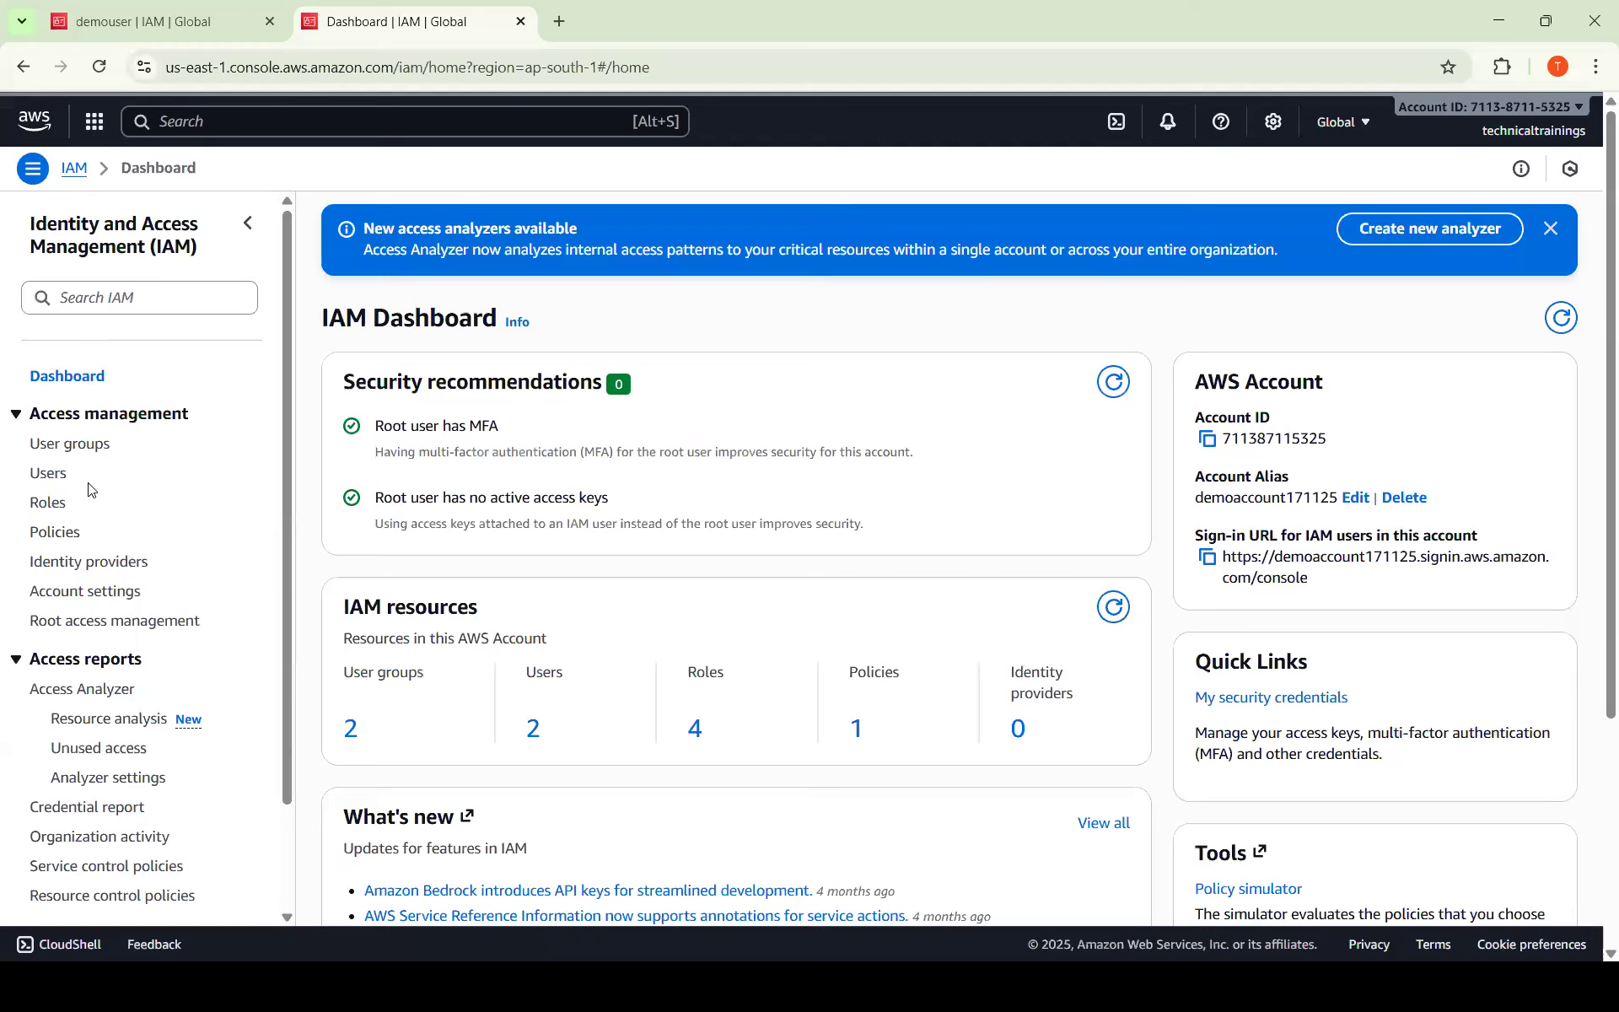
{"action": "left_click", "coordinate": [49, 473]}
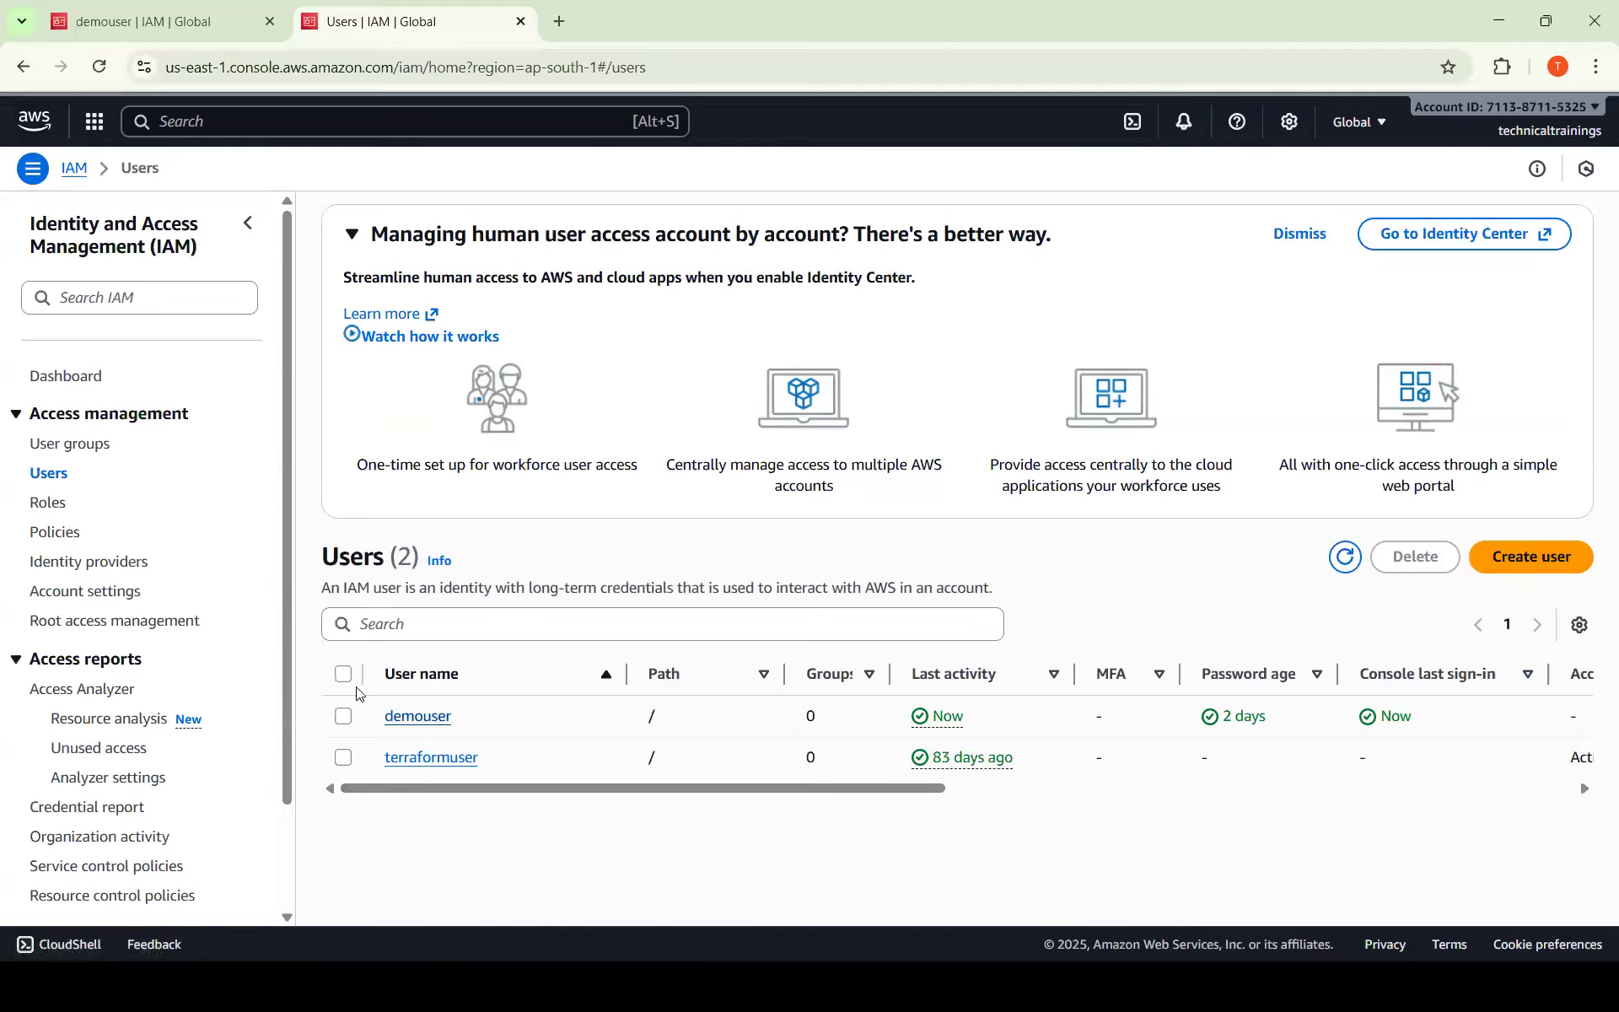
- Open demouser's Security credentials tab and scroll to its empty MFA devices section
{"action": "left_click", "coordinate": [422, 722]}
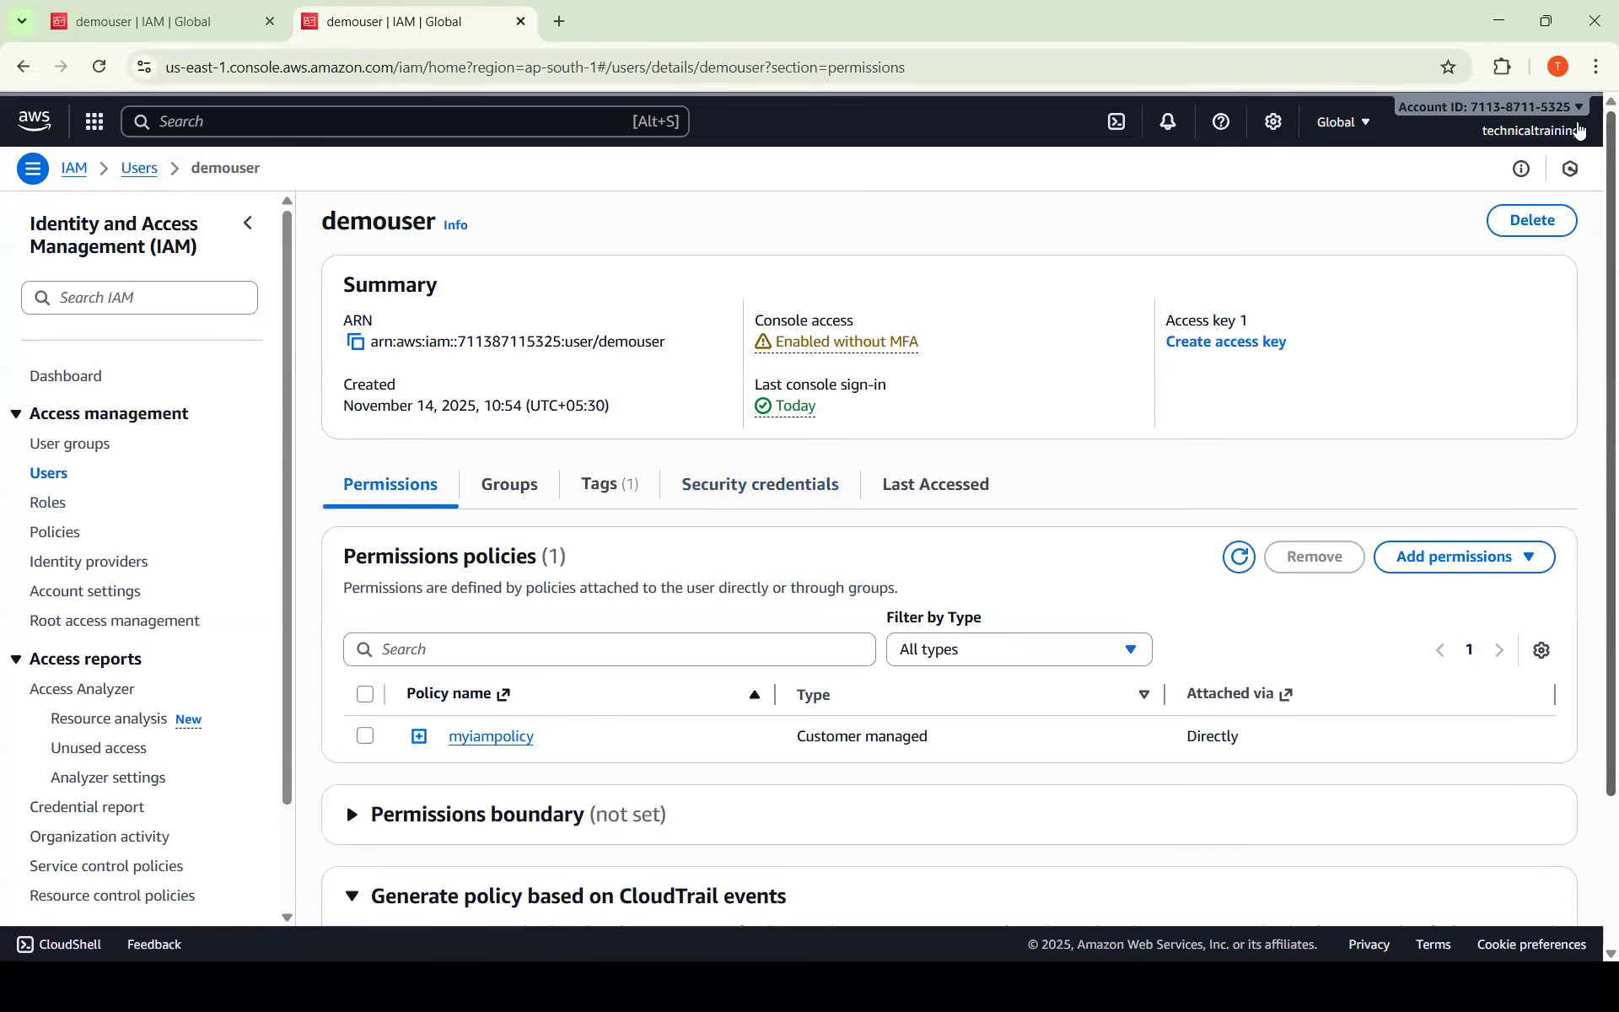
{"action": "left_click", "coordinate": [1582, 108]}
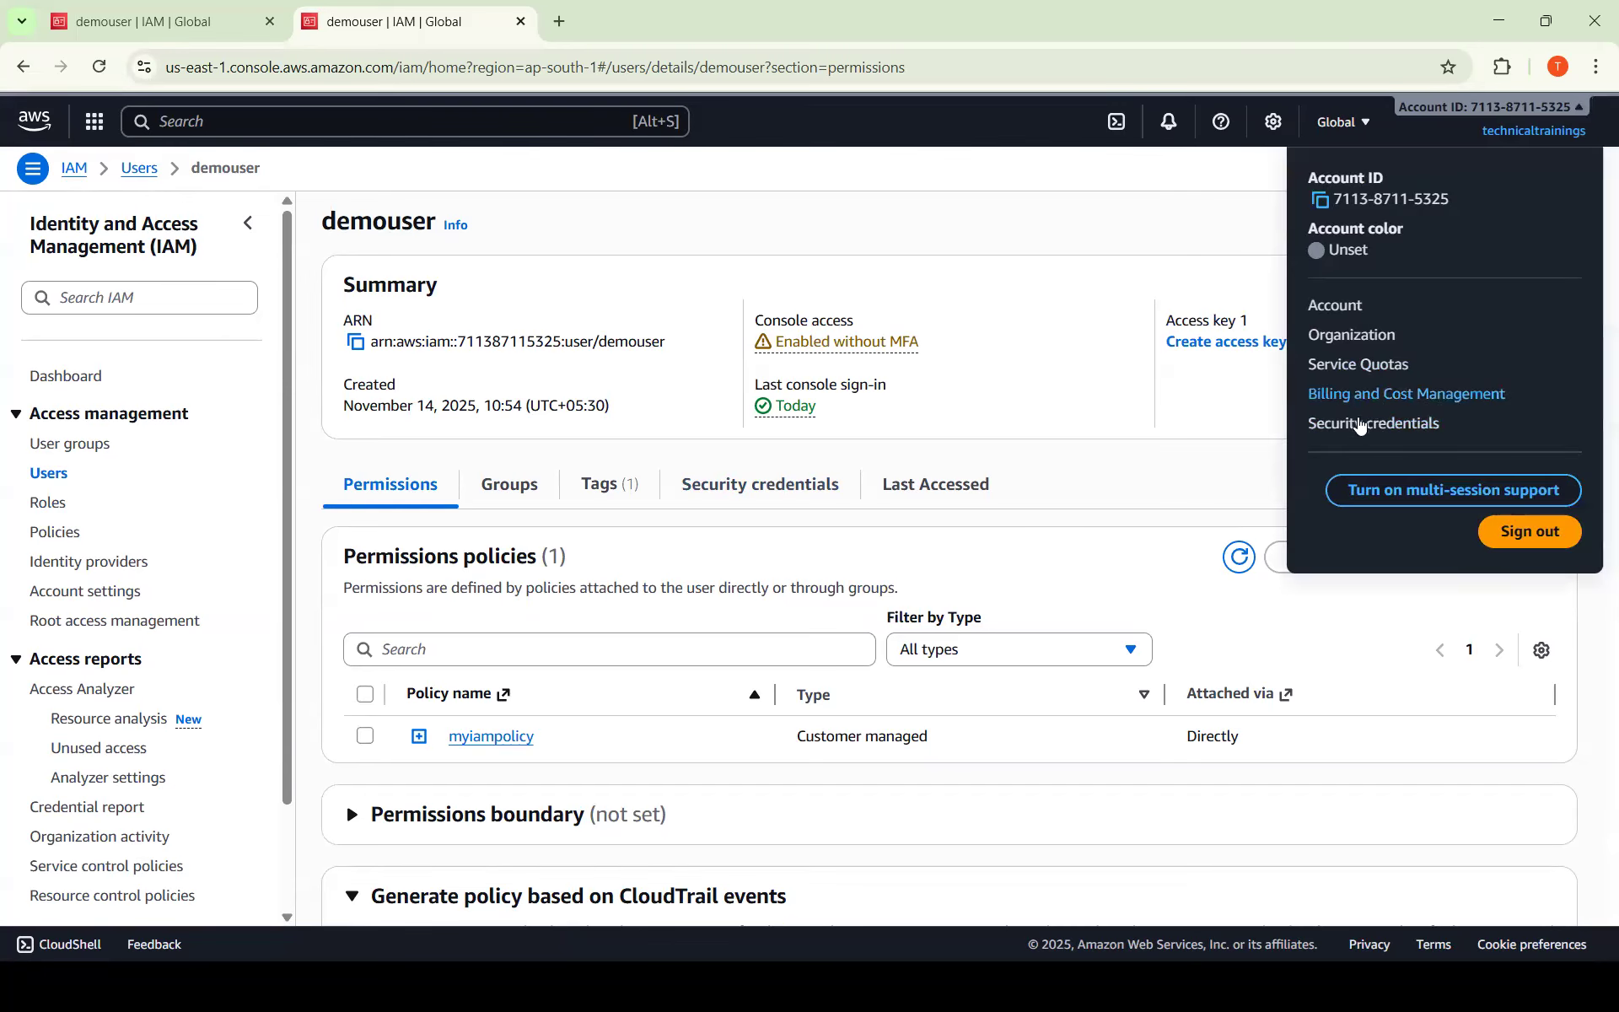
{"action": "left_click", "coordinate": [1130, 481]}
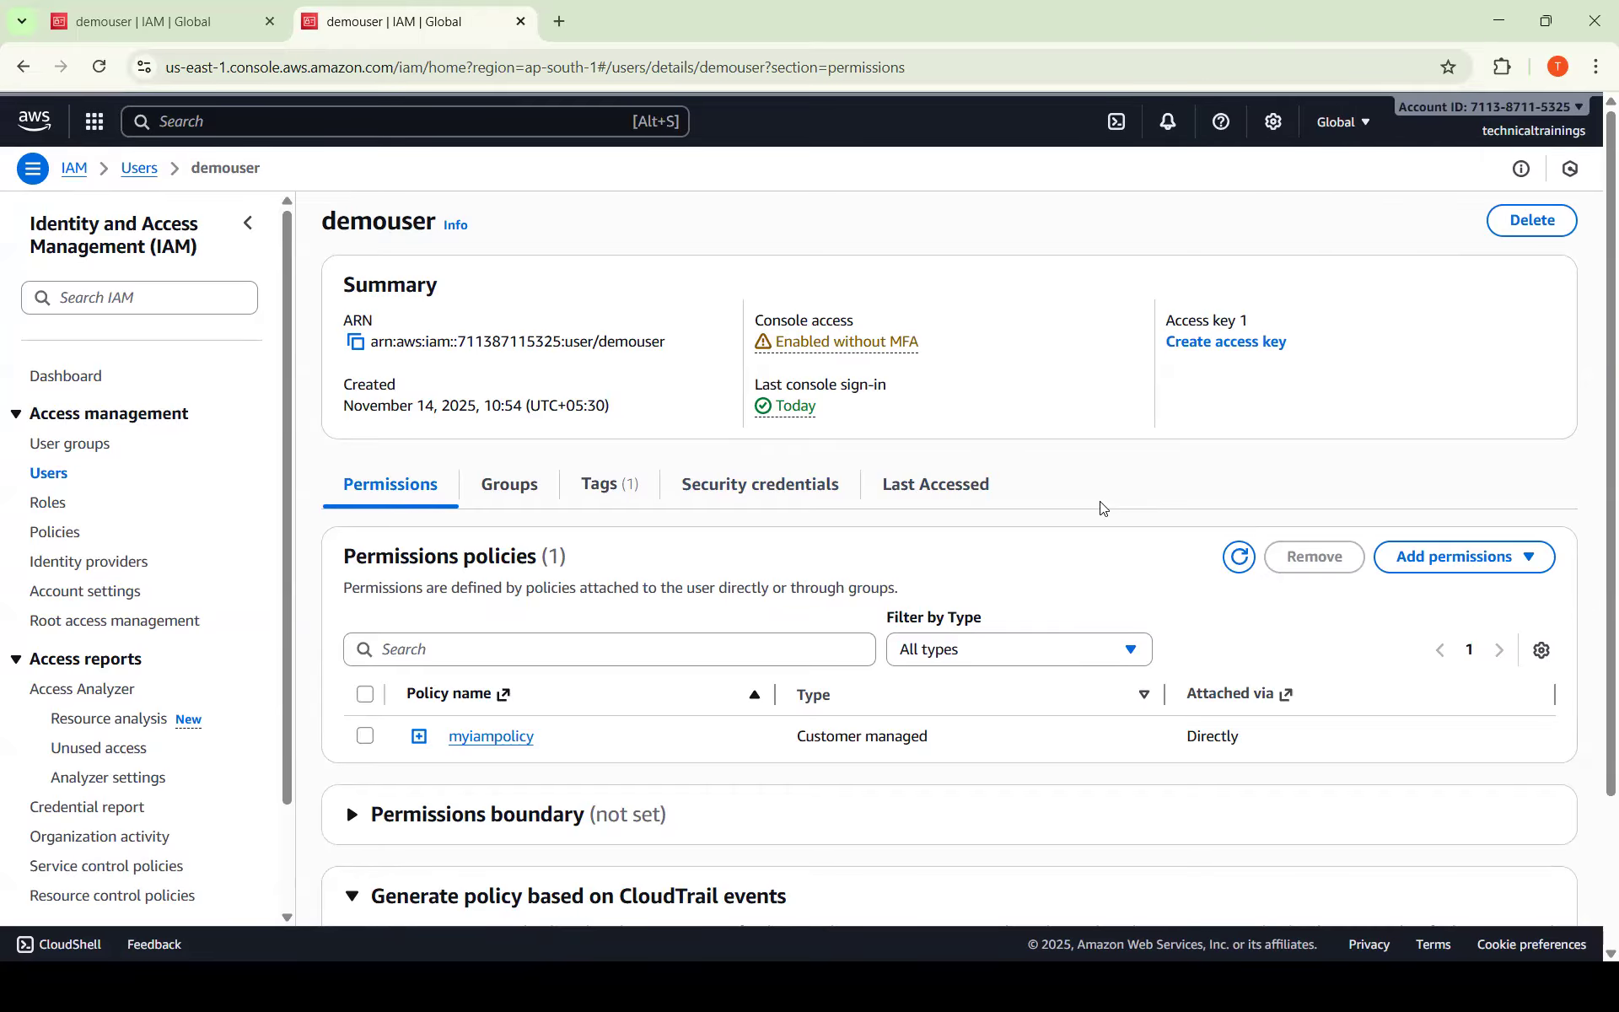
{"action": "left_click", "coordinate": [786, 491]}
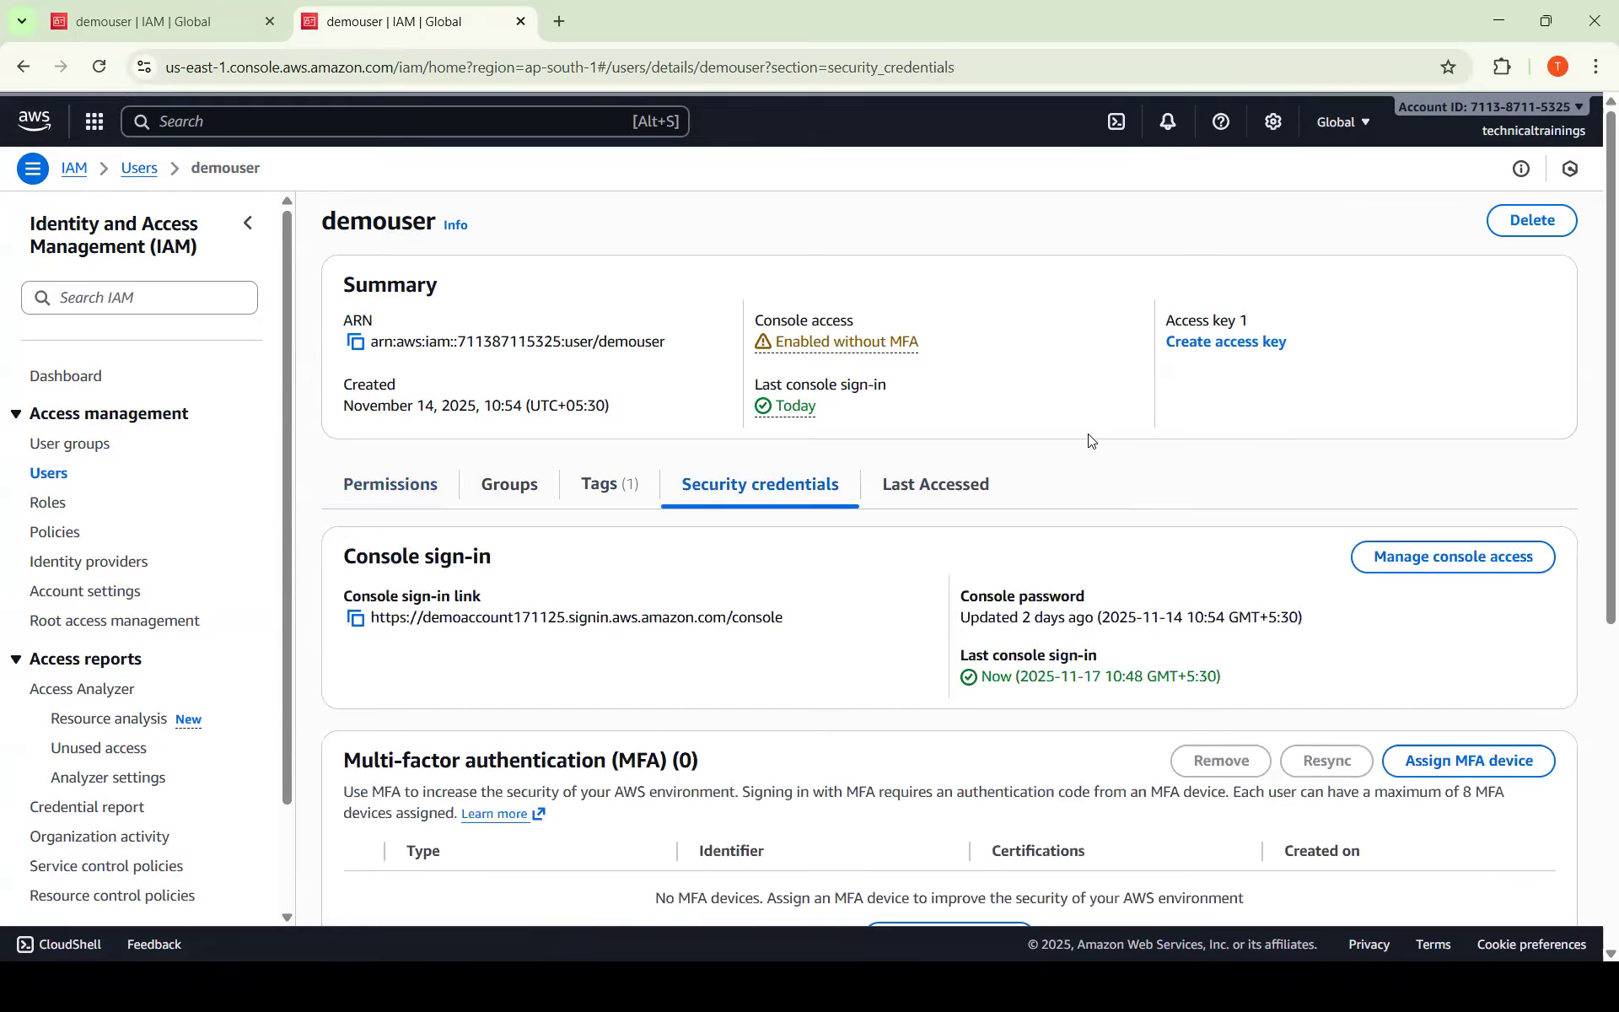
{"action": "scroll", "coordinate": [1092, 440], "scroll_direction": "down", "scroll_amount": 1}
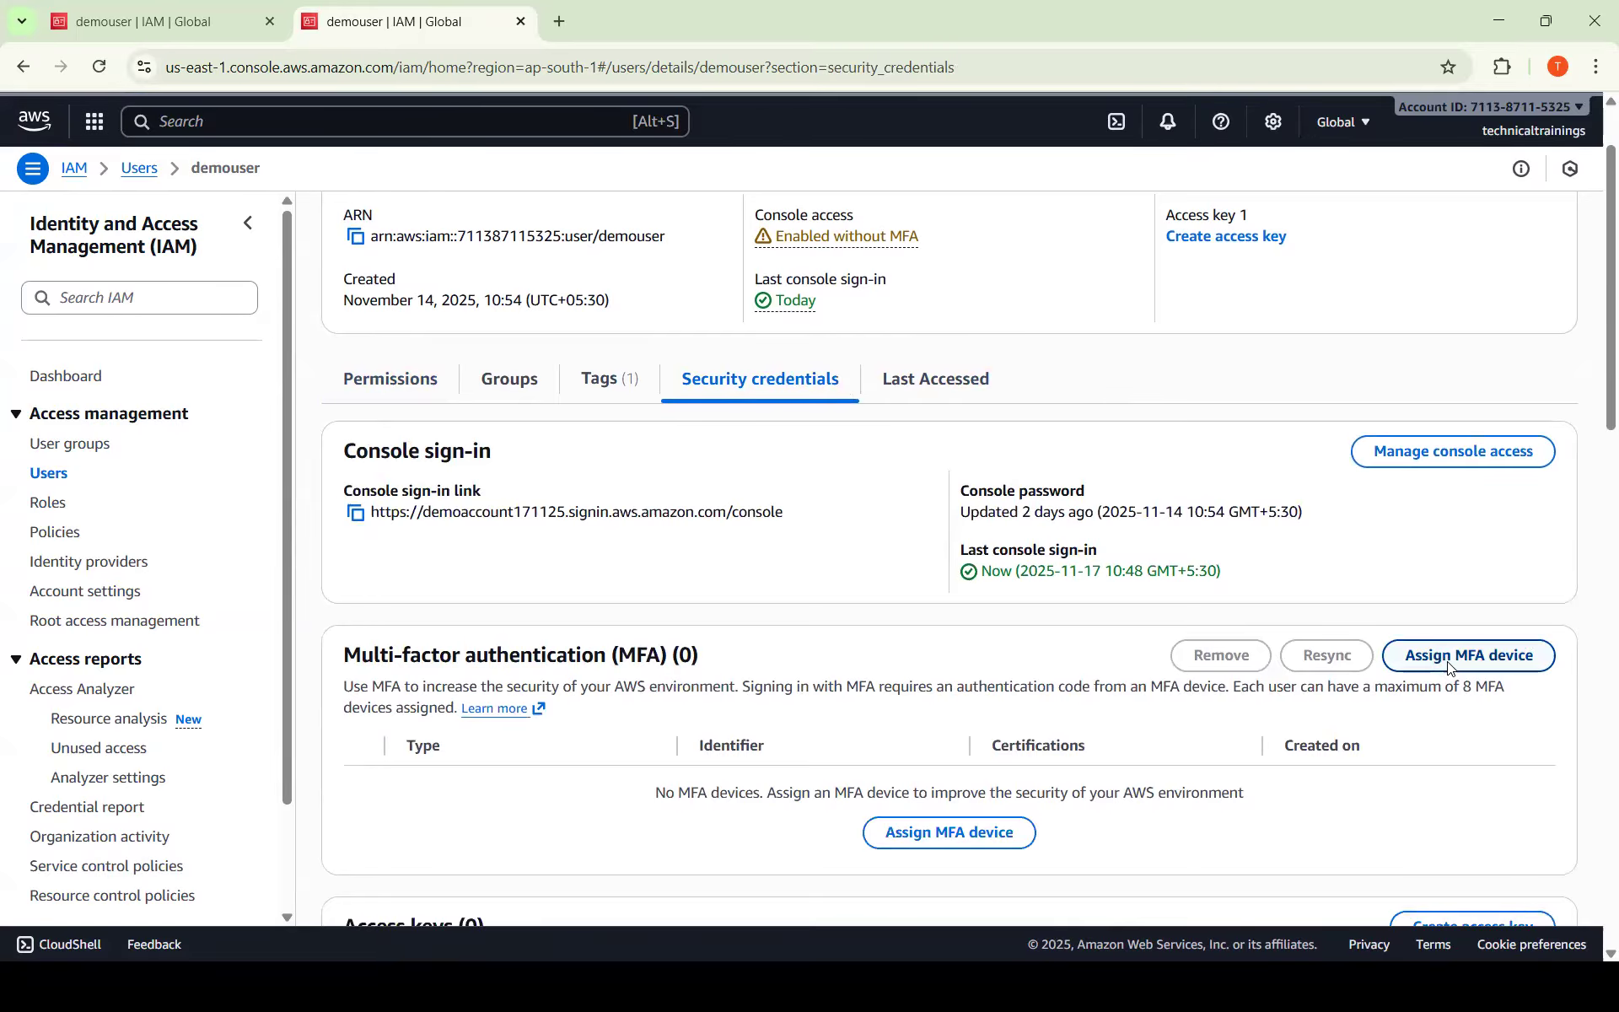
- Assign demouser an authenticator-app MFA device named myandrioddevice and display its setup QR code
{"action": "left_click", "coordinate": [1449, 667]}
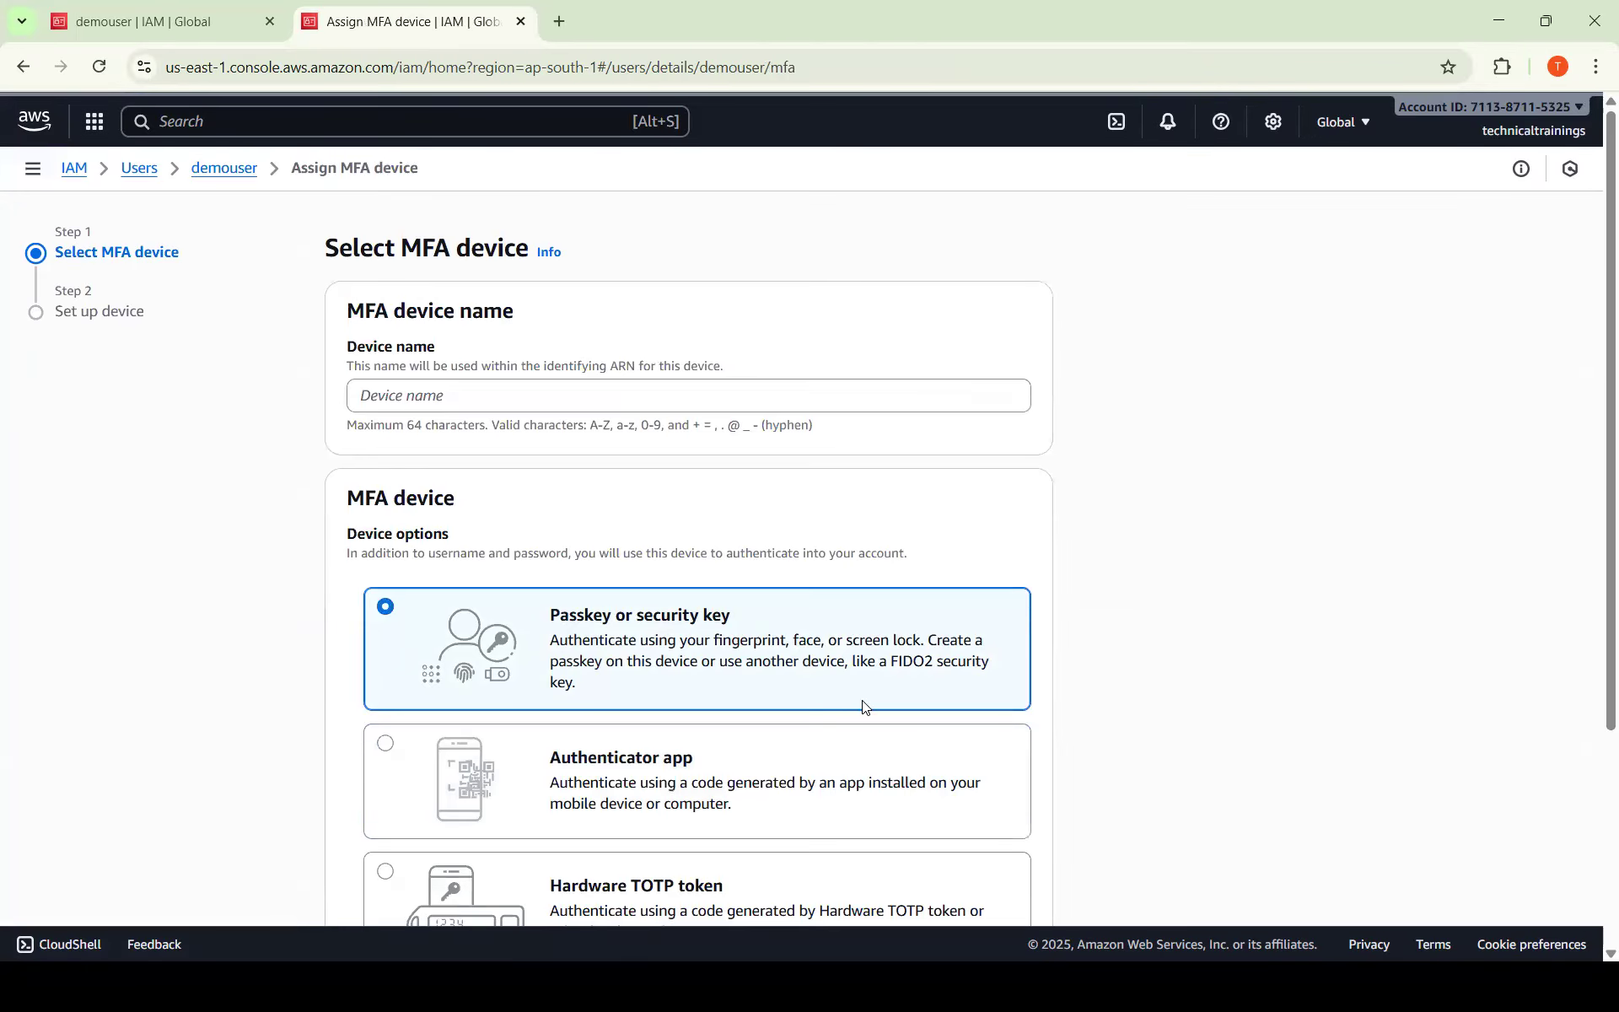
{"action": "left_click", "coordinate": [769, 400]}
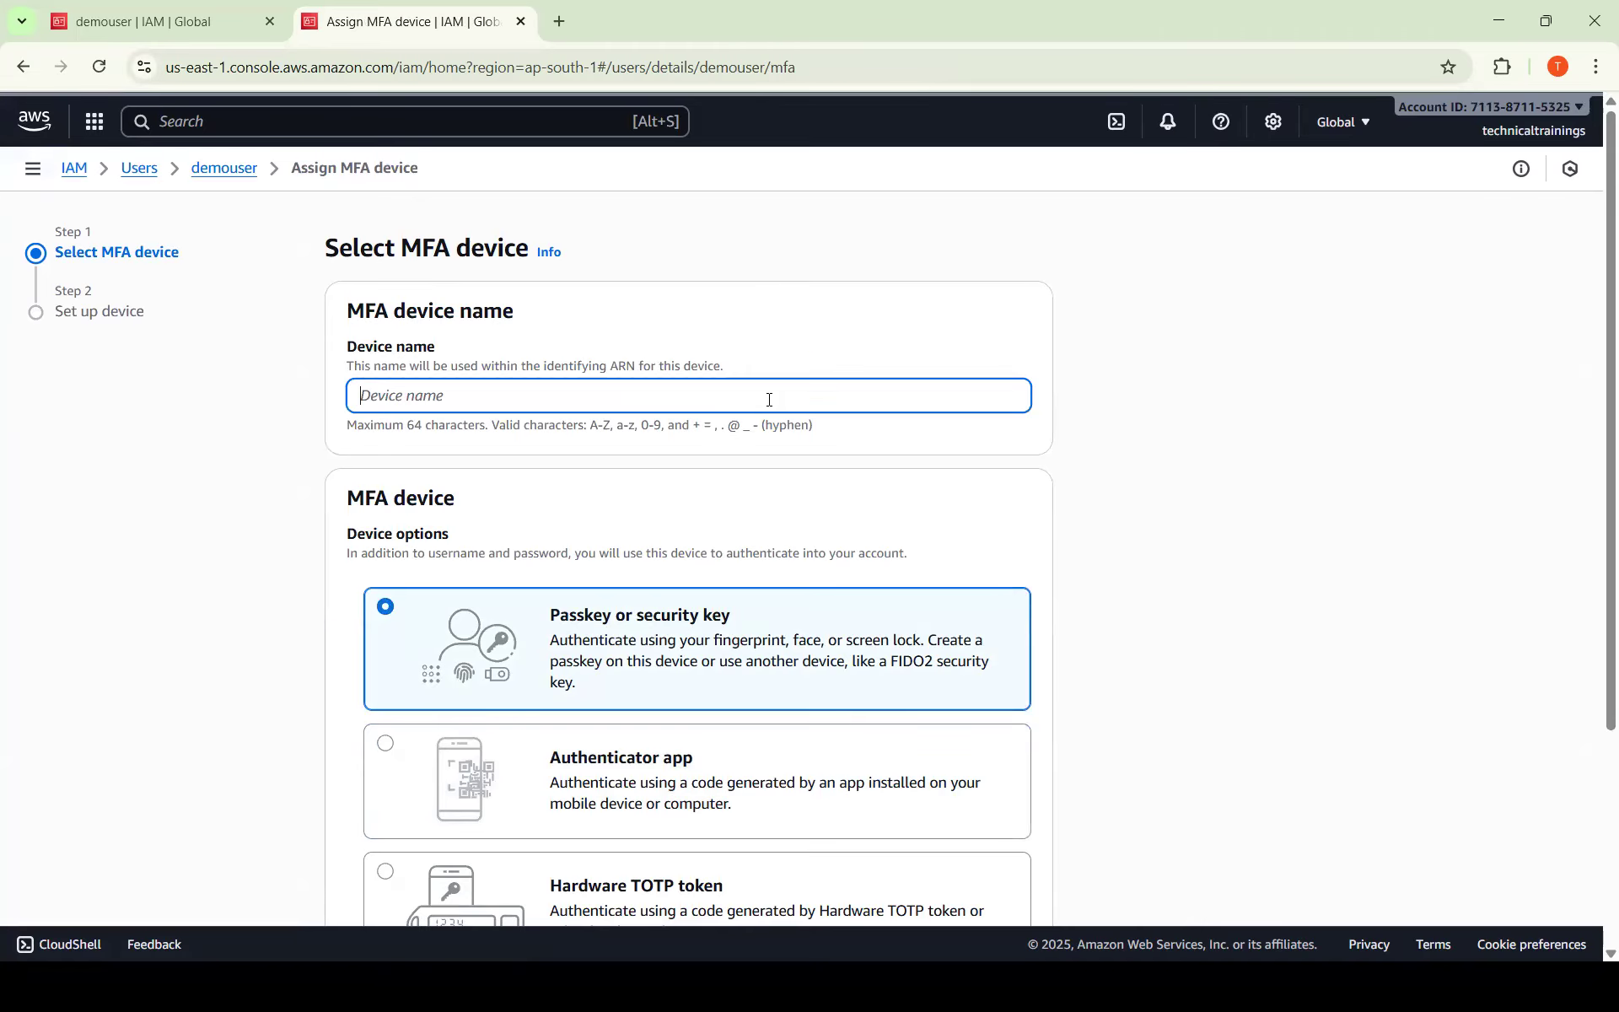
{"action": "type", "text": "myandrioddevice"}
{"action": "scroll", "coordinate": [845, 456], "scroll_direction": "down", "scroll_amount": 2}
{"action": "scroll", "coordinate": [828, 496], "scroll_direction": "up", "scroll_amount": 1}
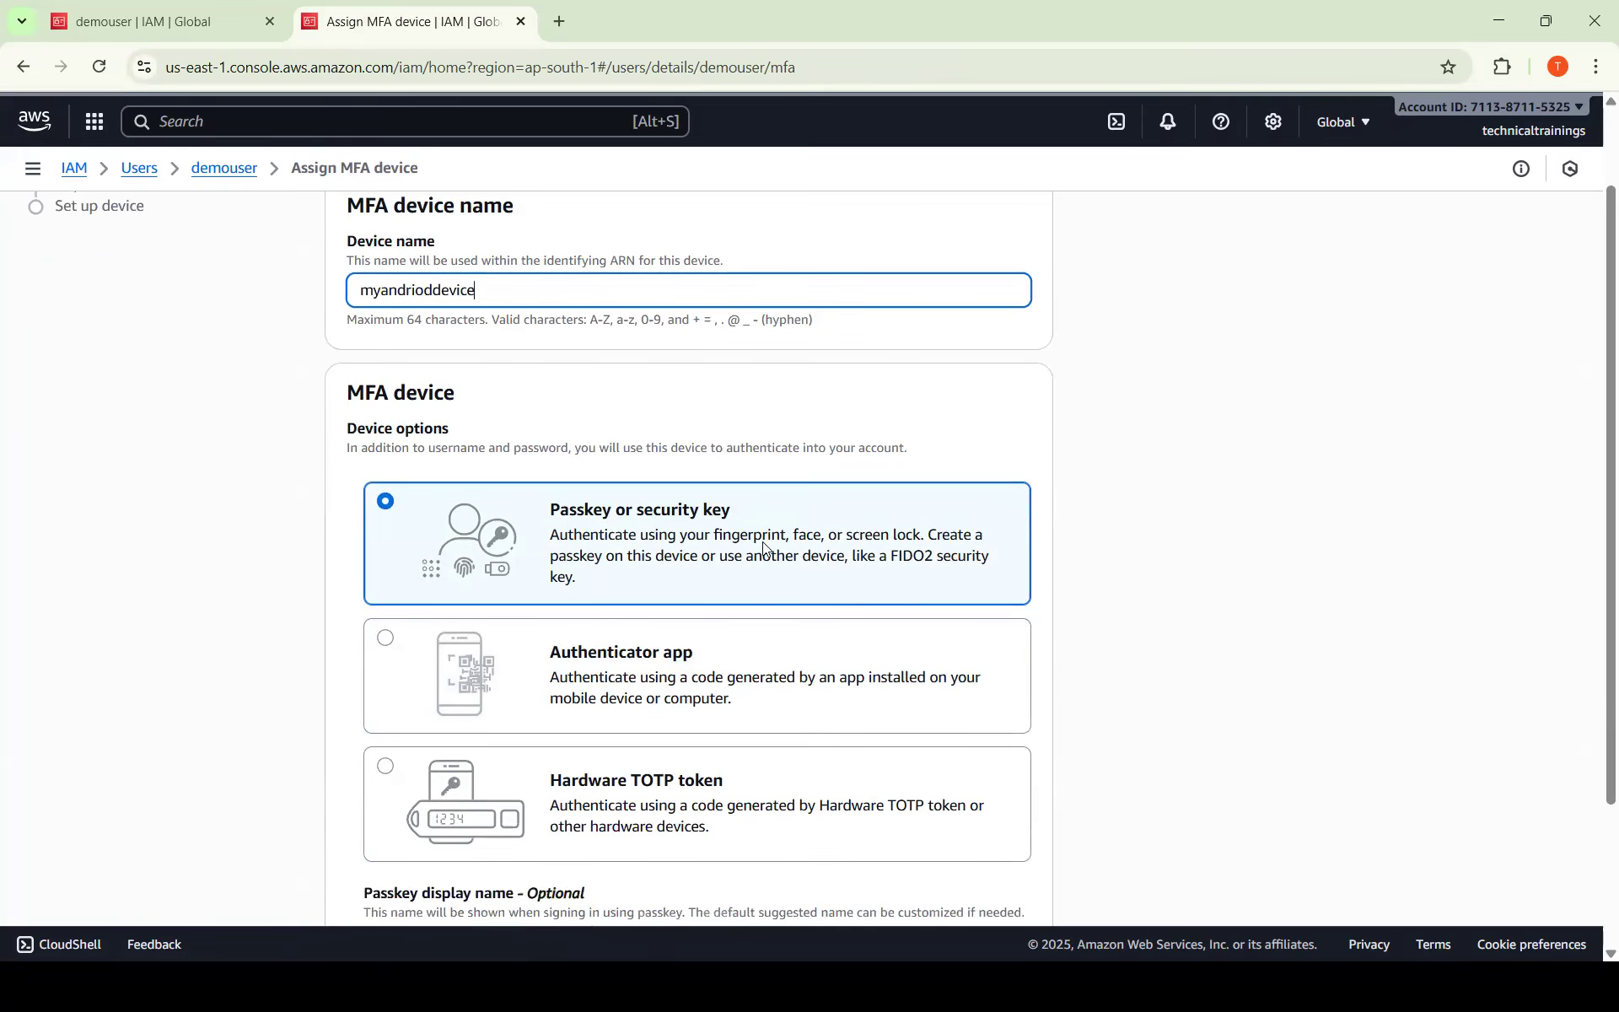
{"action": "scroll", "coordinate": [591, 421], "scroll_direction": "down", "scroll_amount": 3}
{"action": "left_click", "coordinate": [385, 445]}
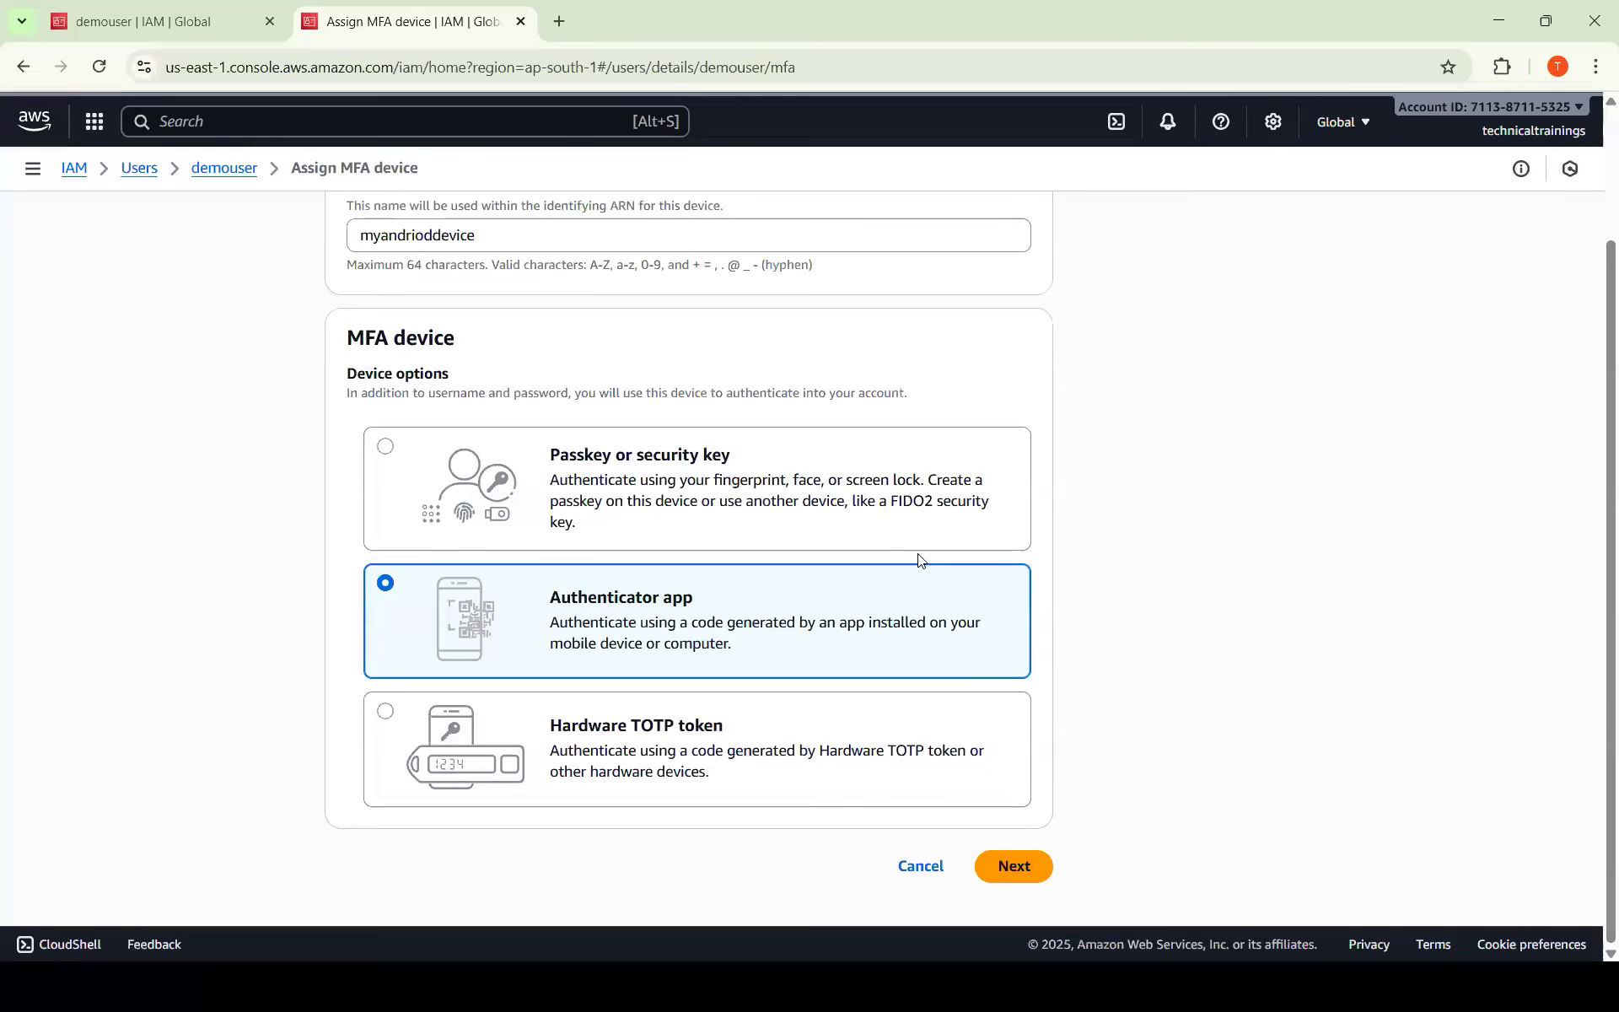
{"action": "left_click", "coordinate": [1042, 876]}
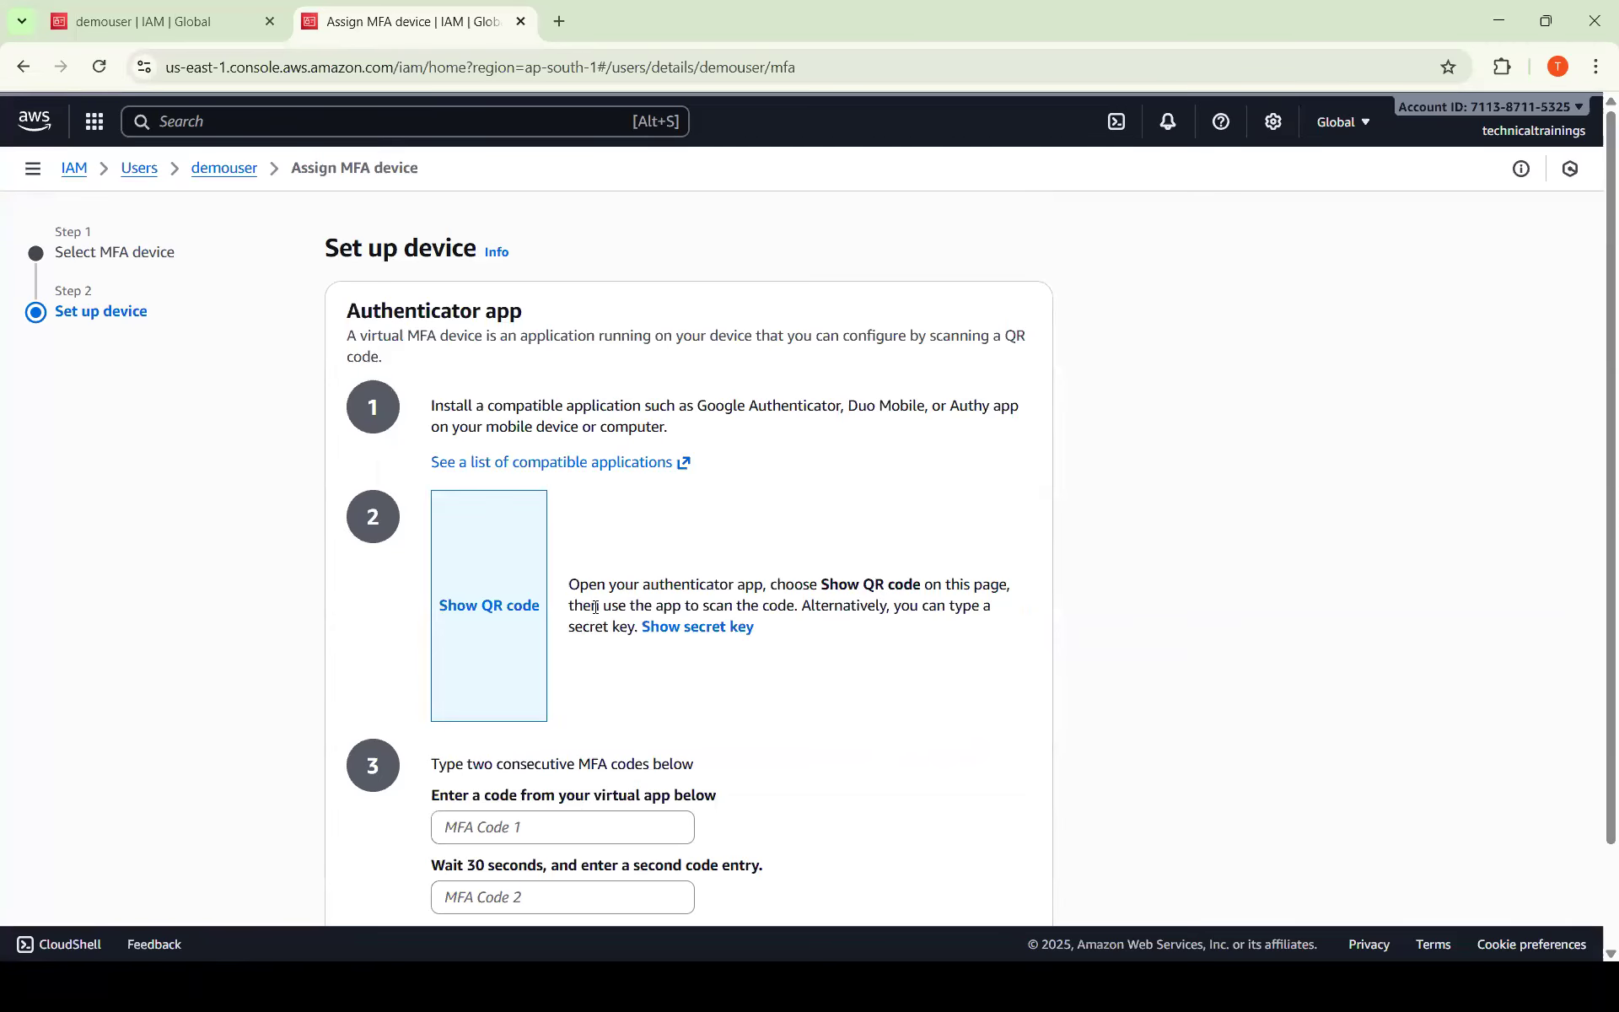
{"action": "left_click", "coordinate": [485, 607]}
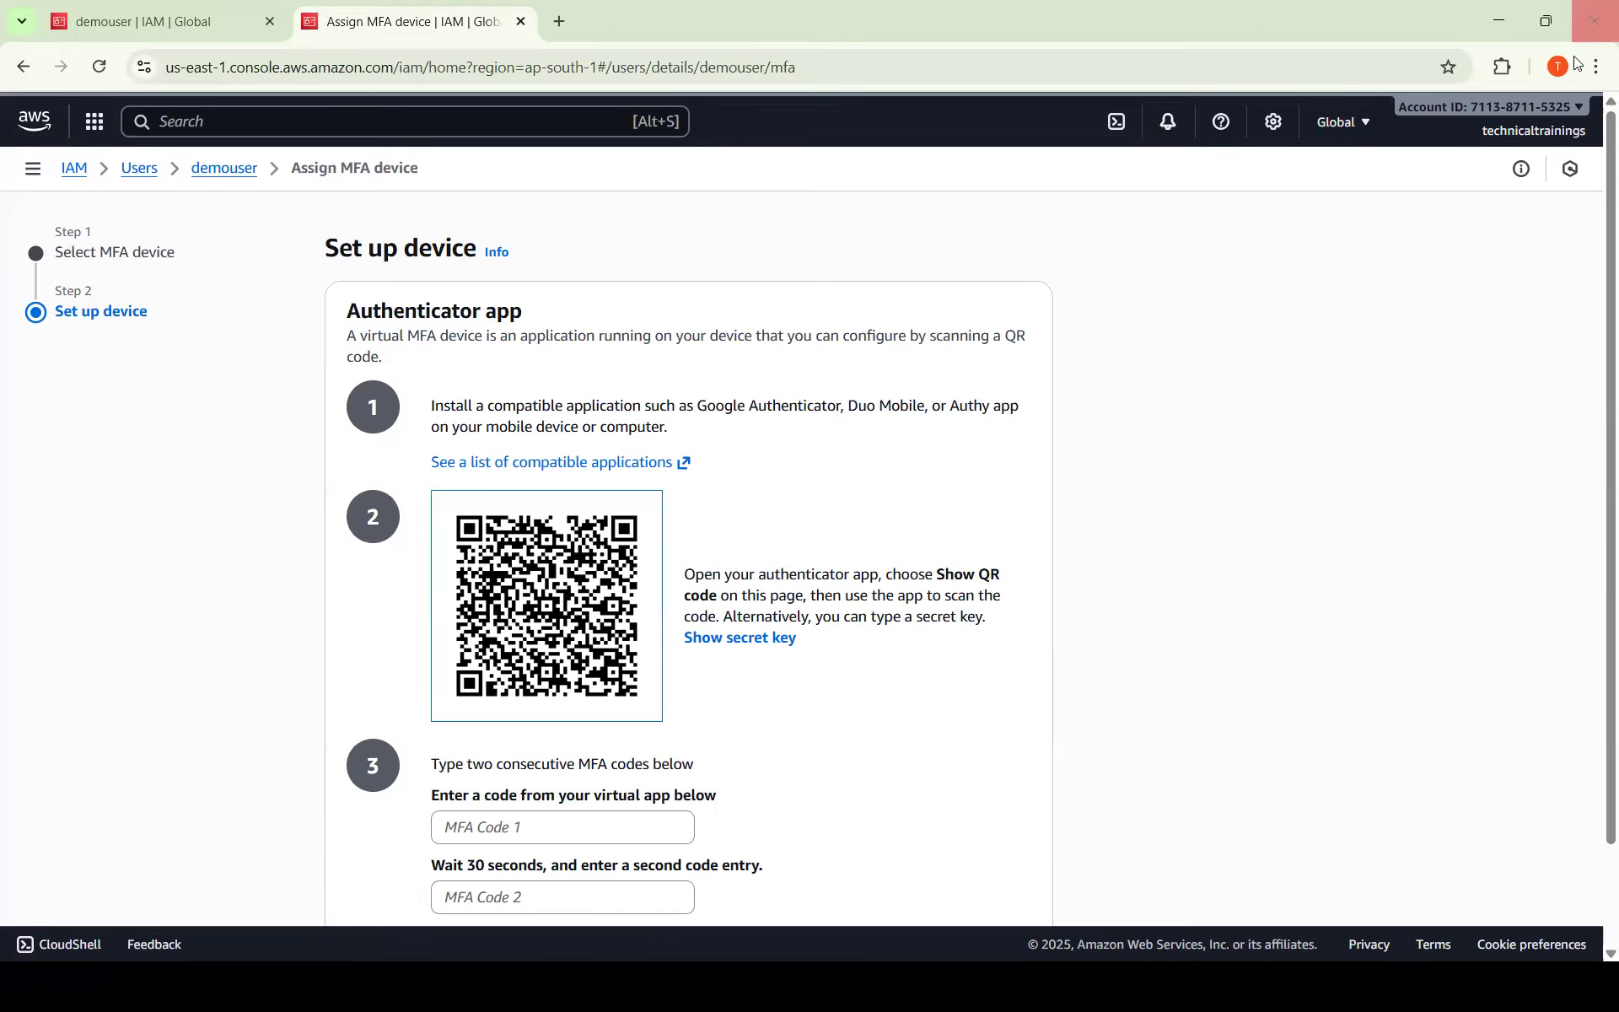
- Scroll down the Set up device page to the QR code and MFA code fields
{"action": "scroll", "coordinate": [389, 447], "scroll_direction": "down", "scroll_amount": 2}
- Enter two consecutive authenticator codes, fixing a typo, and add the virtual MFA device for demouser
{"action": "left_click", "coordinate": [528, 672]}
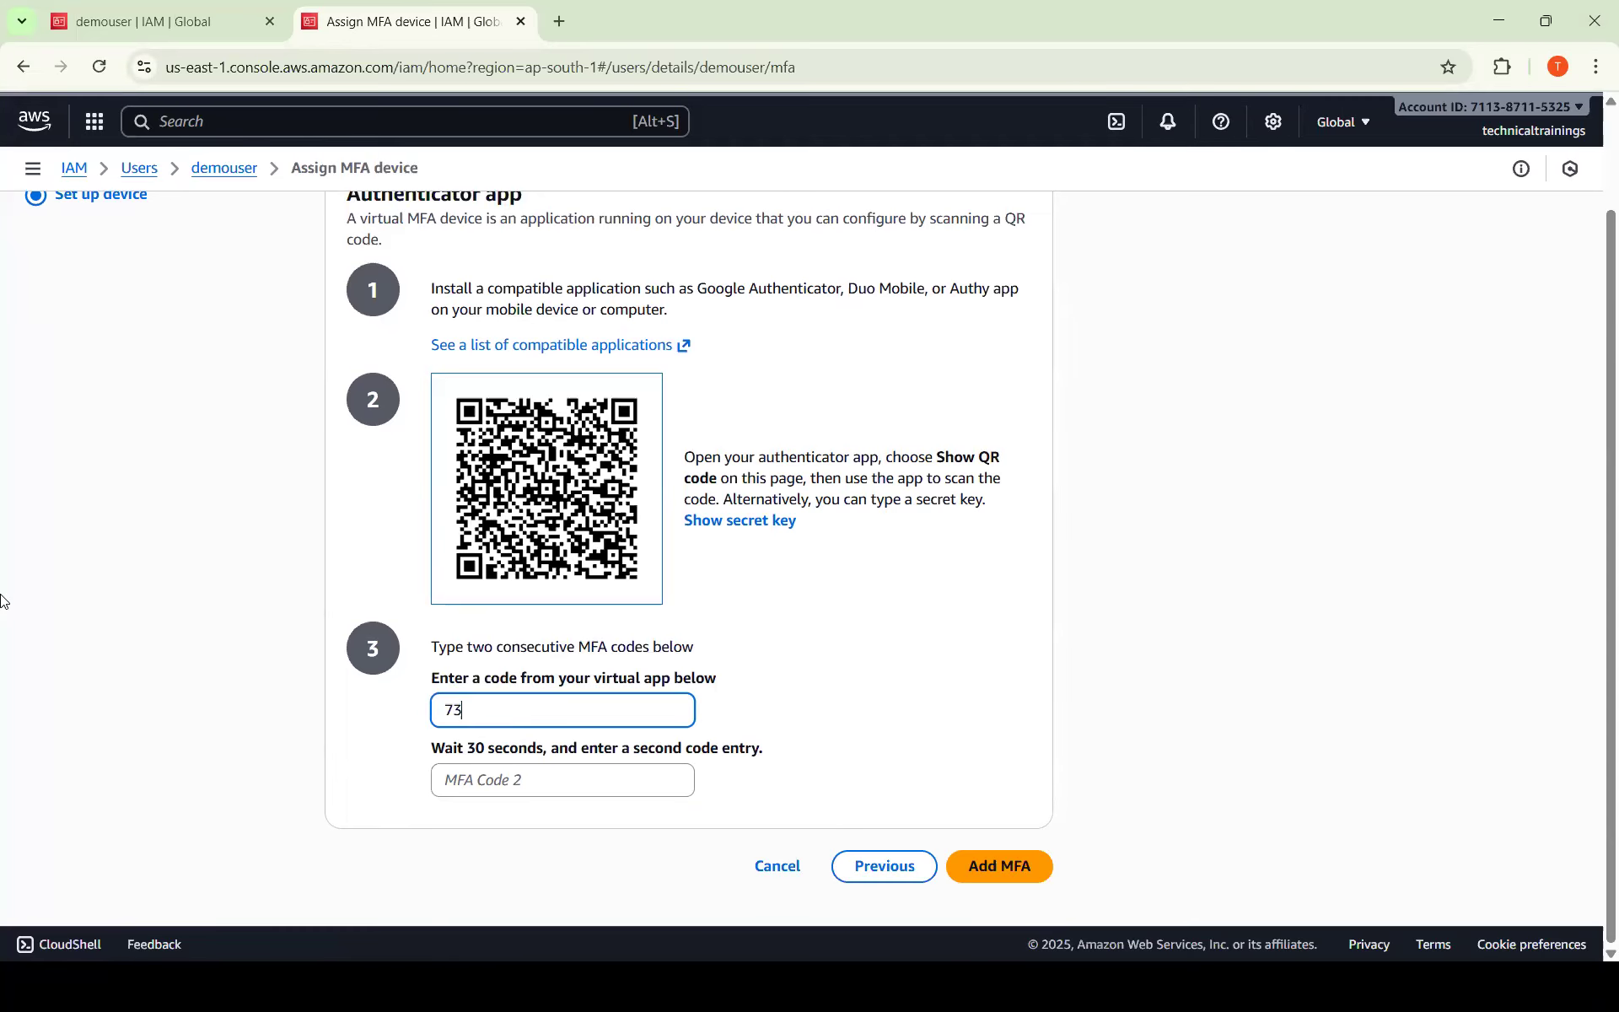
{"action": "left_click", "coordinate": [535, 787]}
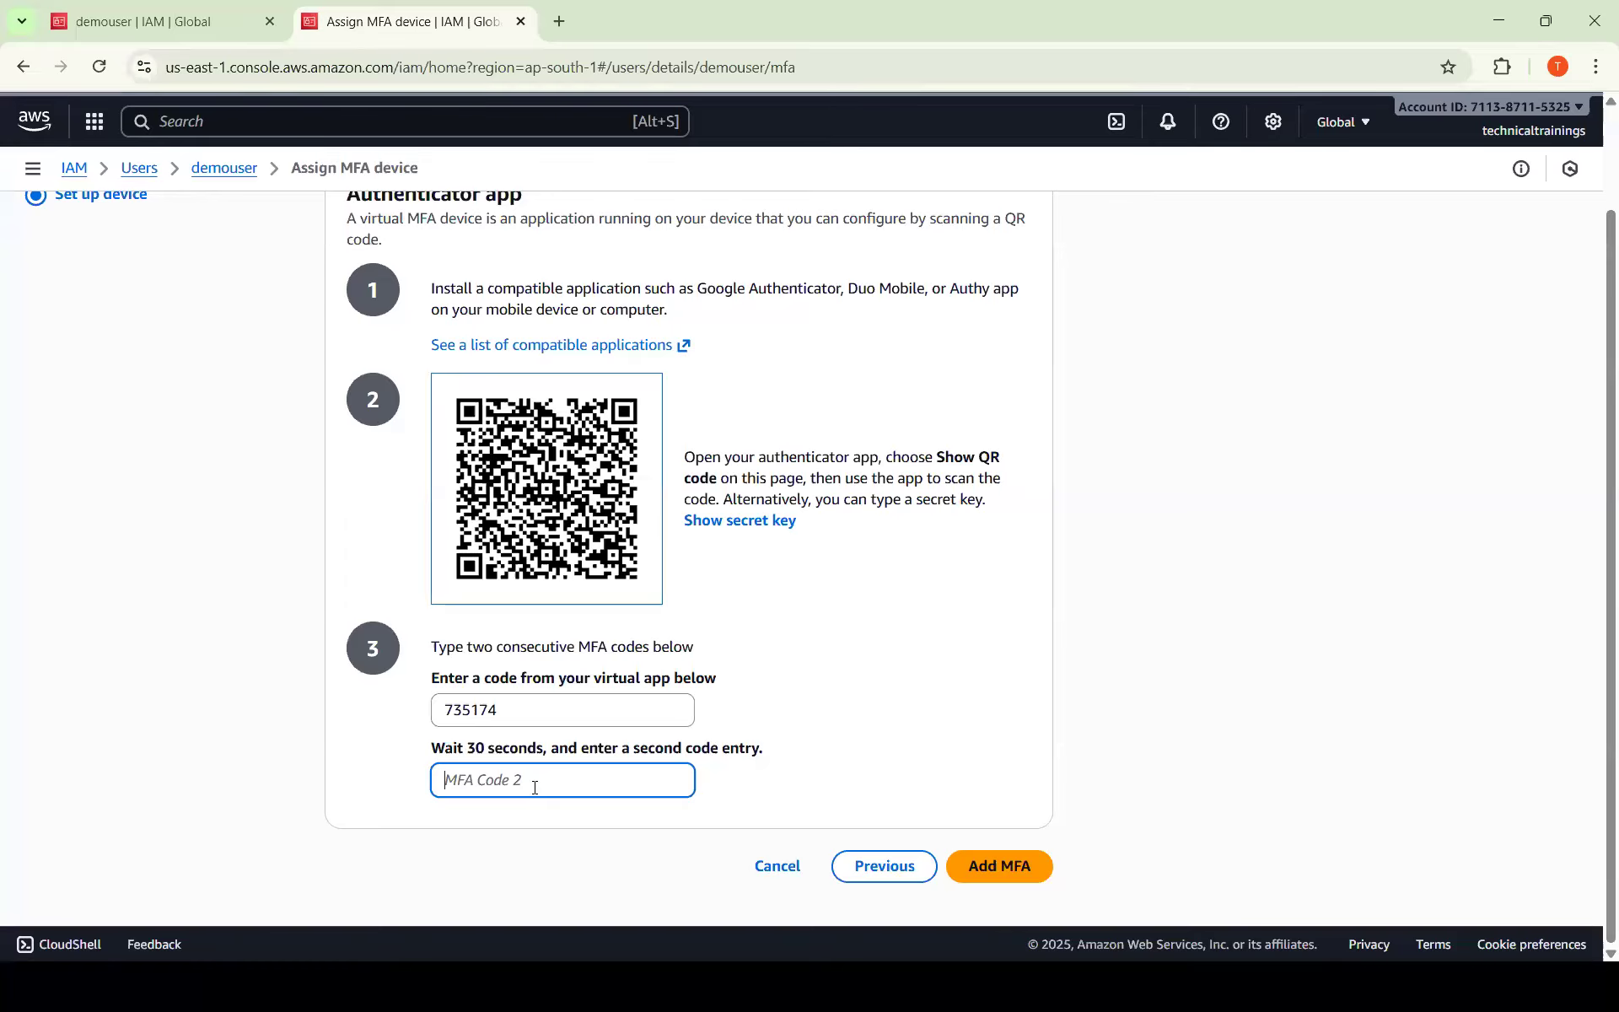
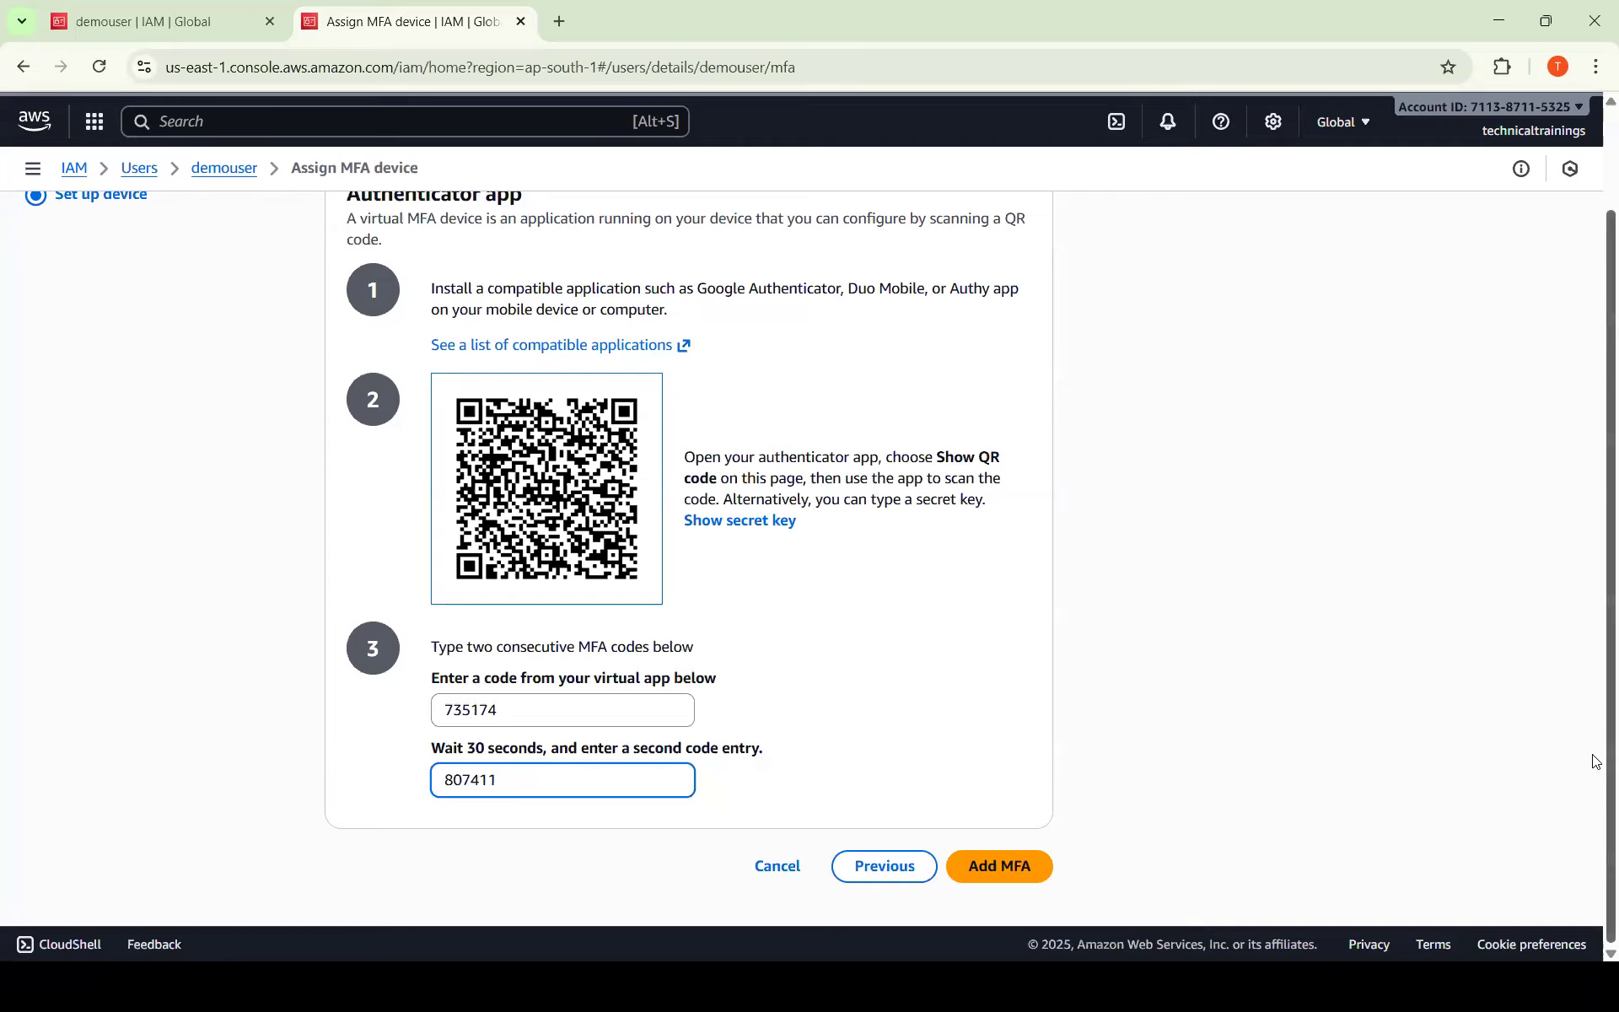
{"action": "left_click", "coordinate": [1005, 879]}
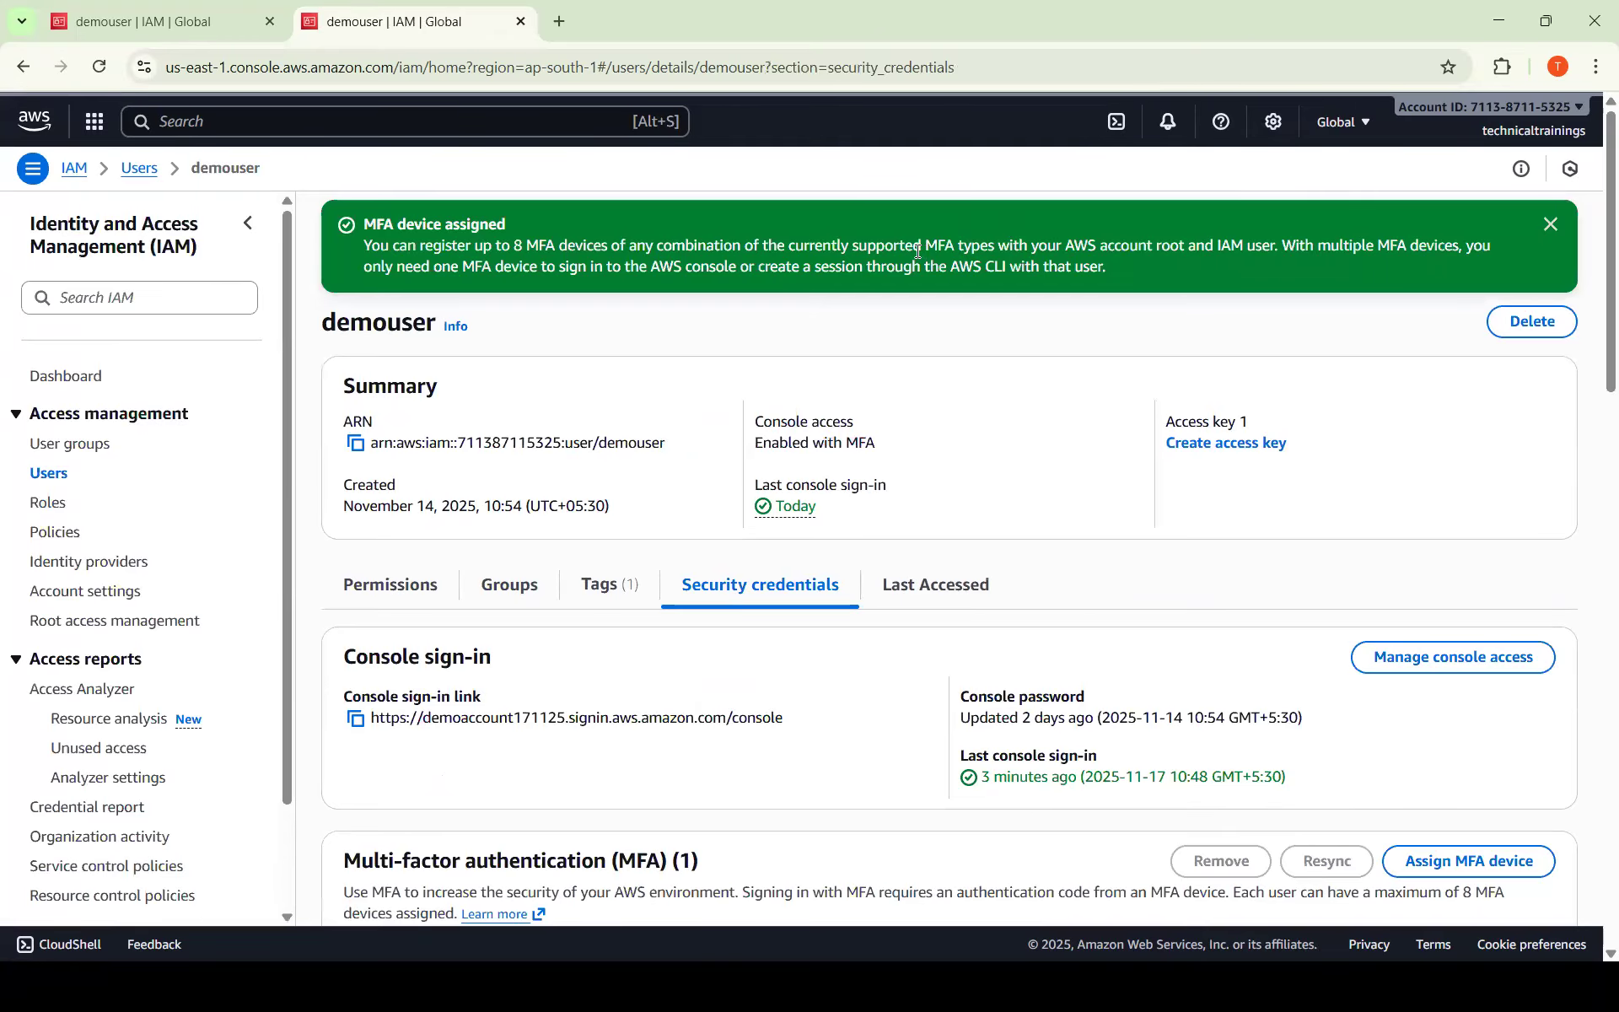
- Check the new MFA device identifier, then switch to the Incognito window signed in as demouser
{"action": "scroll", "coordinate": [969, 343], "scroll_direction": "down", "scroll_amount": 6}
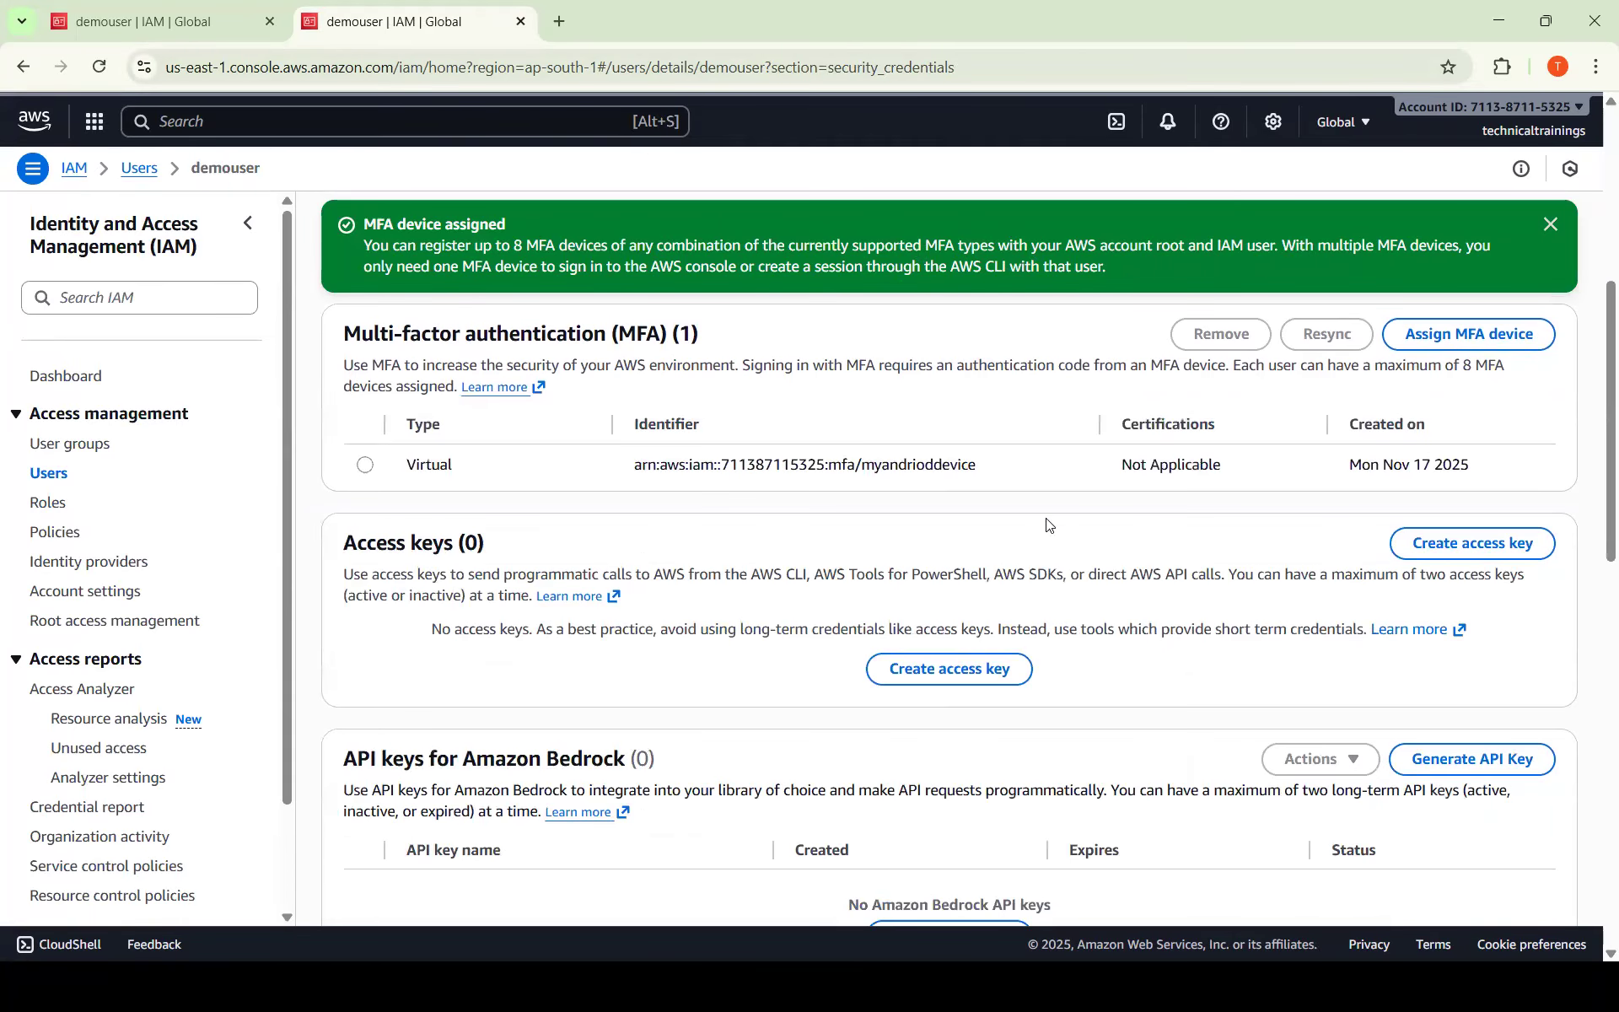
{"action": "left_click_drag", "start_coordinate": [882, 461], "coordinate": [963, 467]}
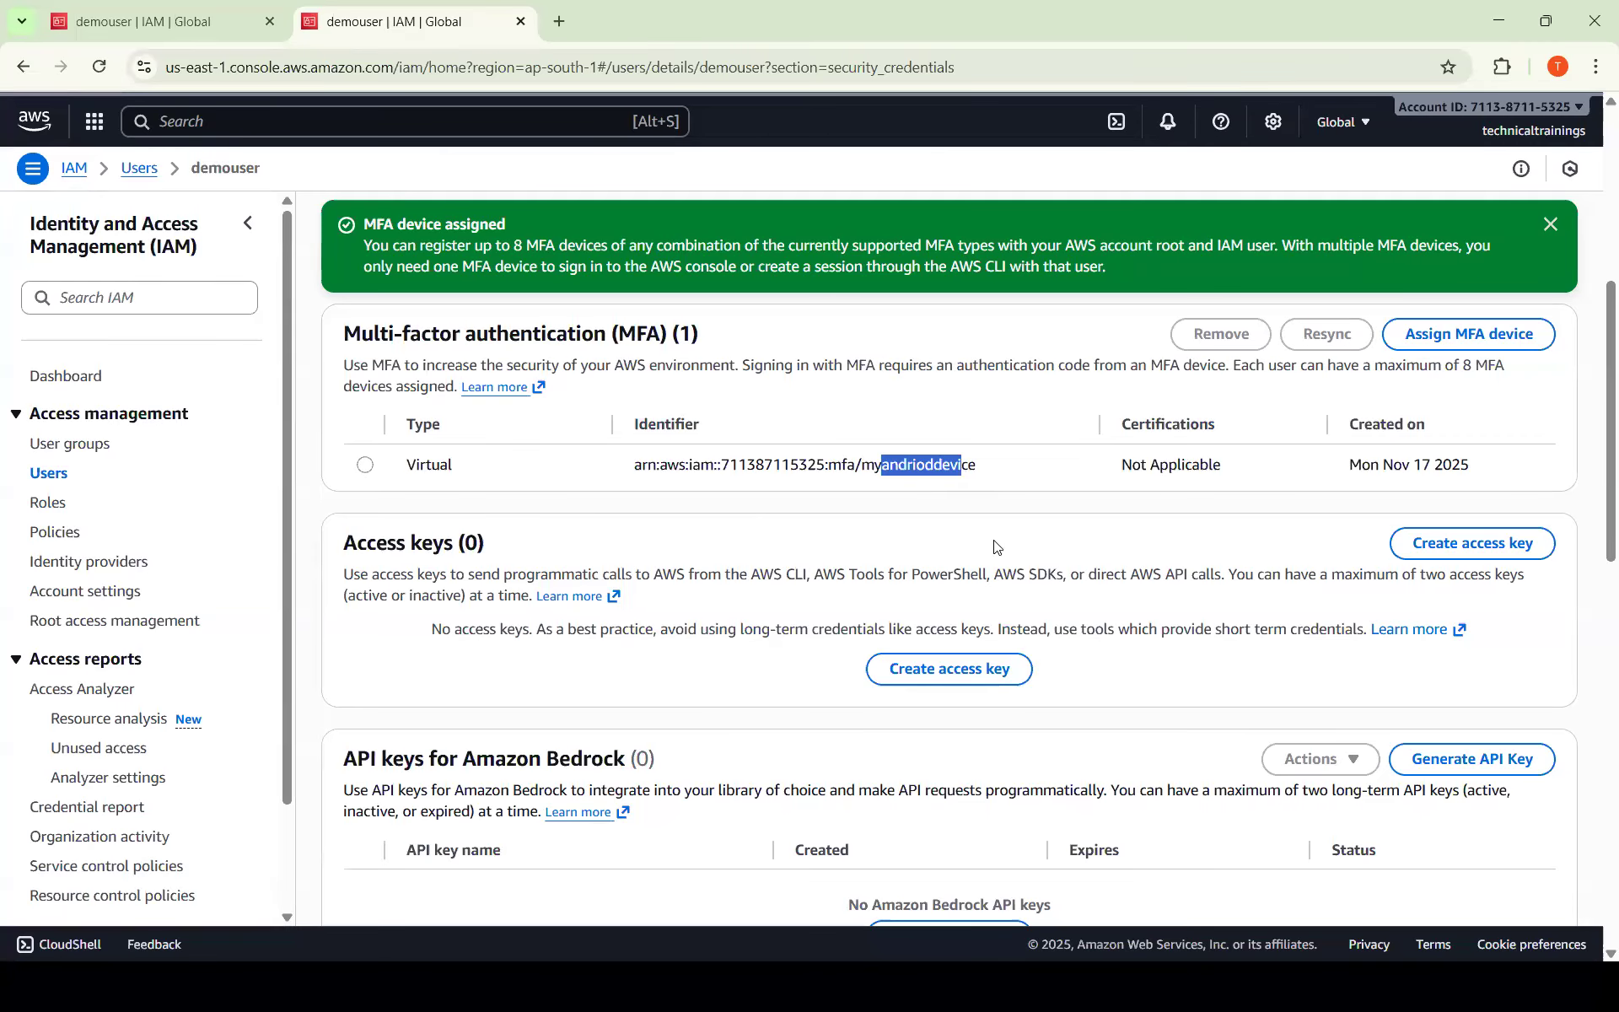
{"action": "key", "text": "alt+Tab"}
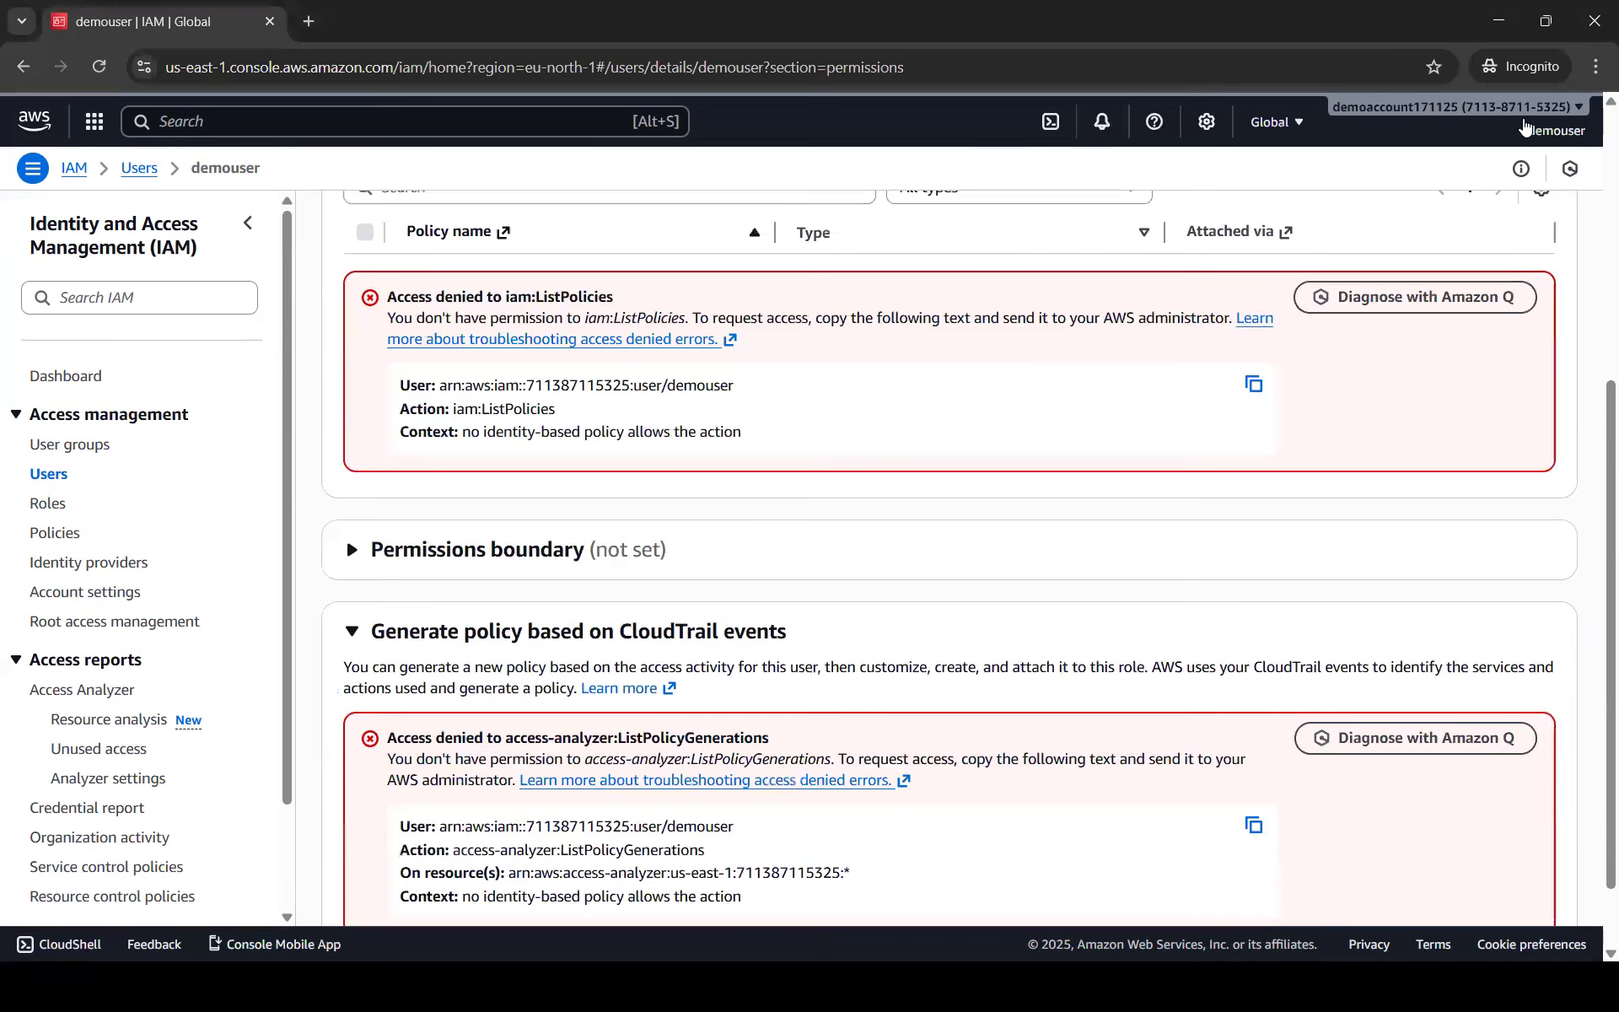
{"action": "scroll", "coordinate": [1558, 229], "scroll_direction": "up", "scroll_amount": 4}
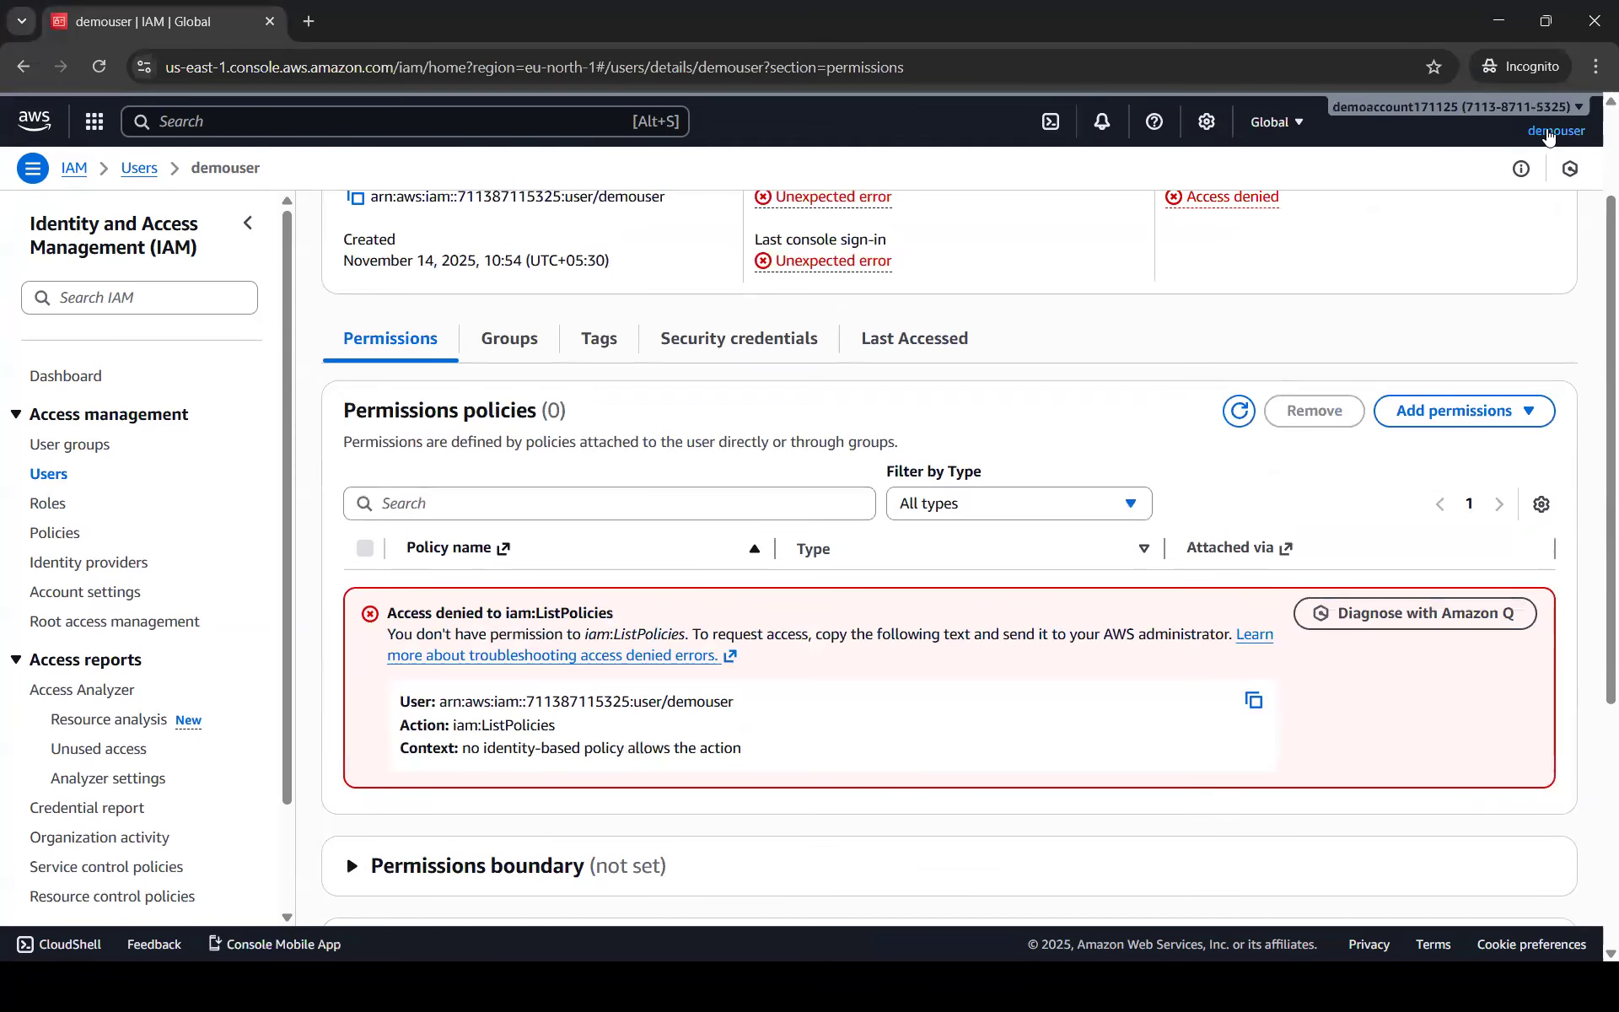
{"action": "left_click", "coordinate": [1570, 116]}
- Sign out and back in as demouser with the password and an authenticator MFA code
{"action": "left_click", "coordinate": [1548, 613]}
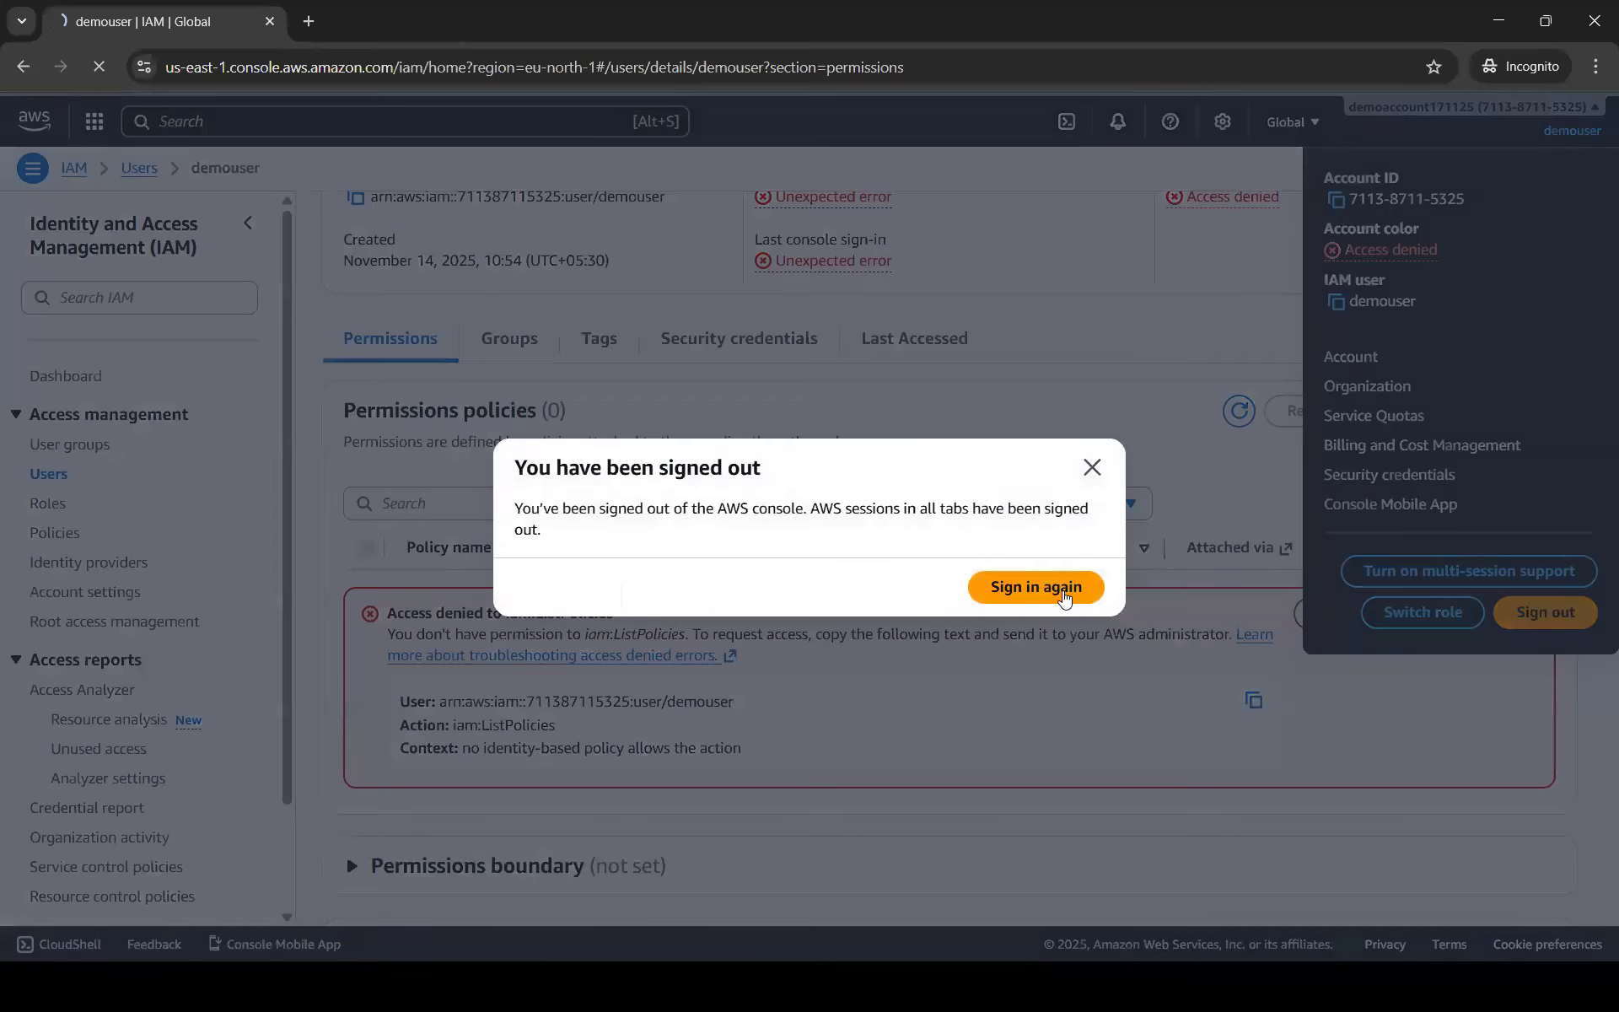
{"action": "left_click", "coordinate": [1064, 590]}
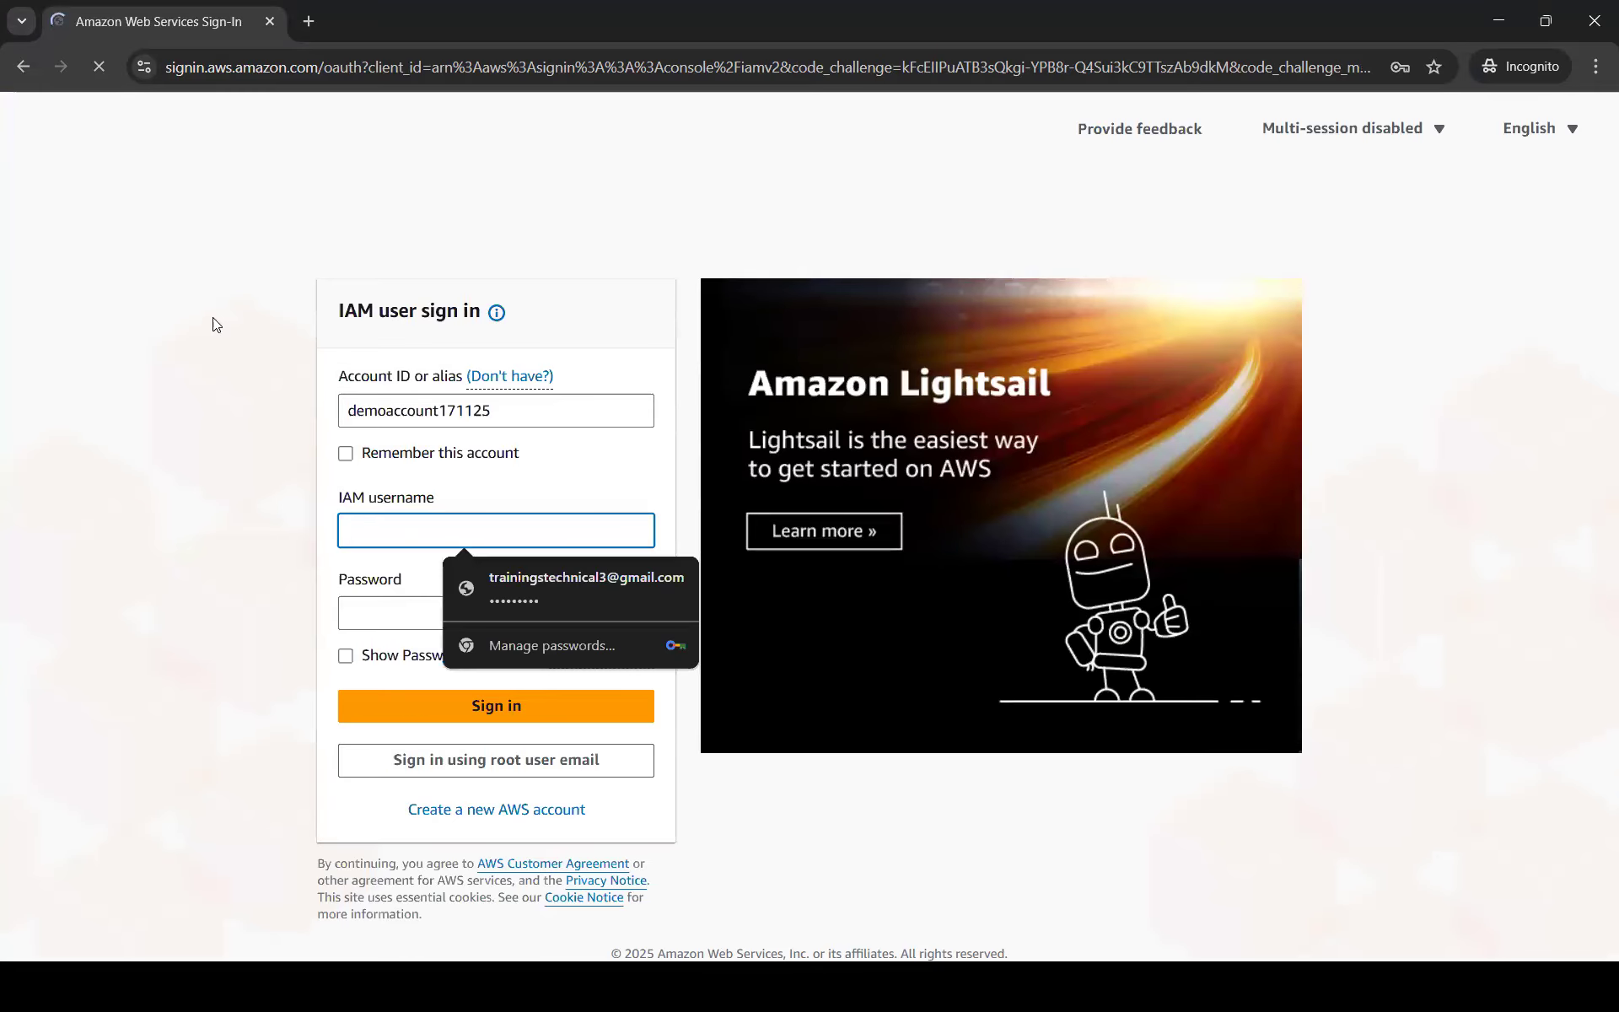
{"action": "type", "text": "de"}
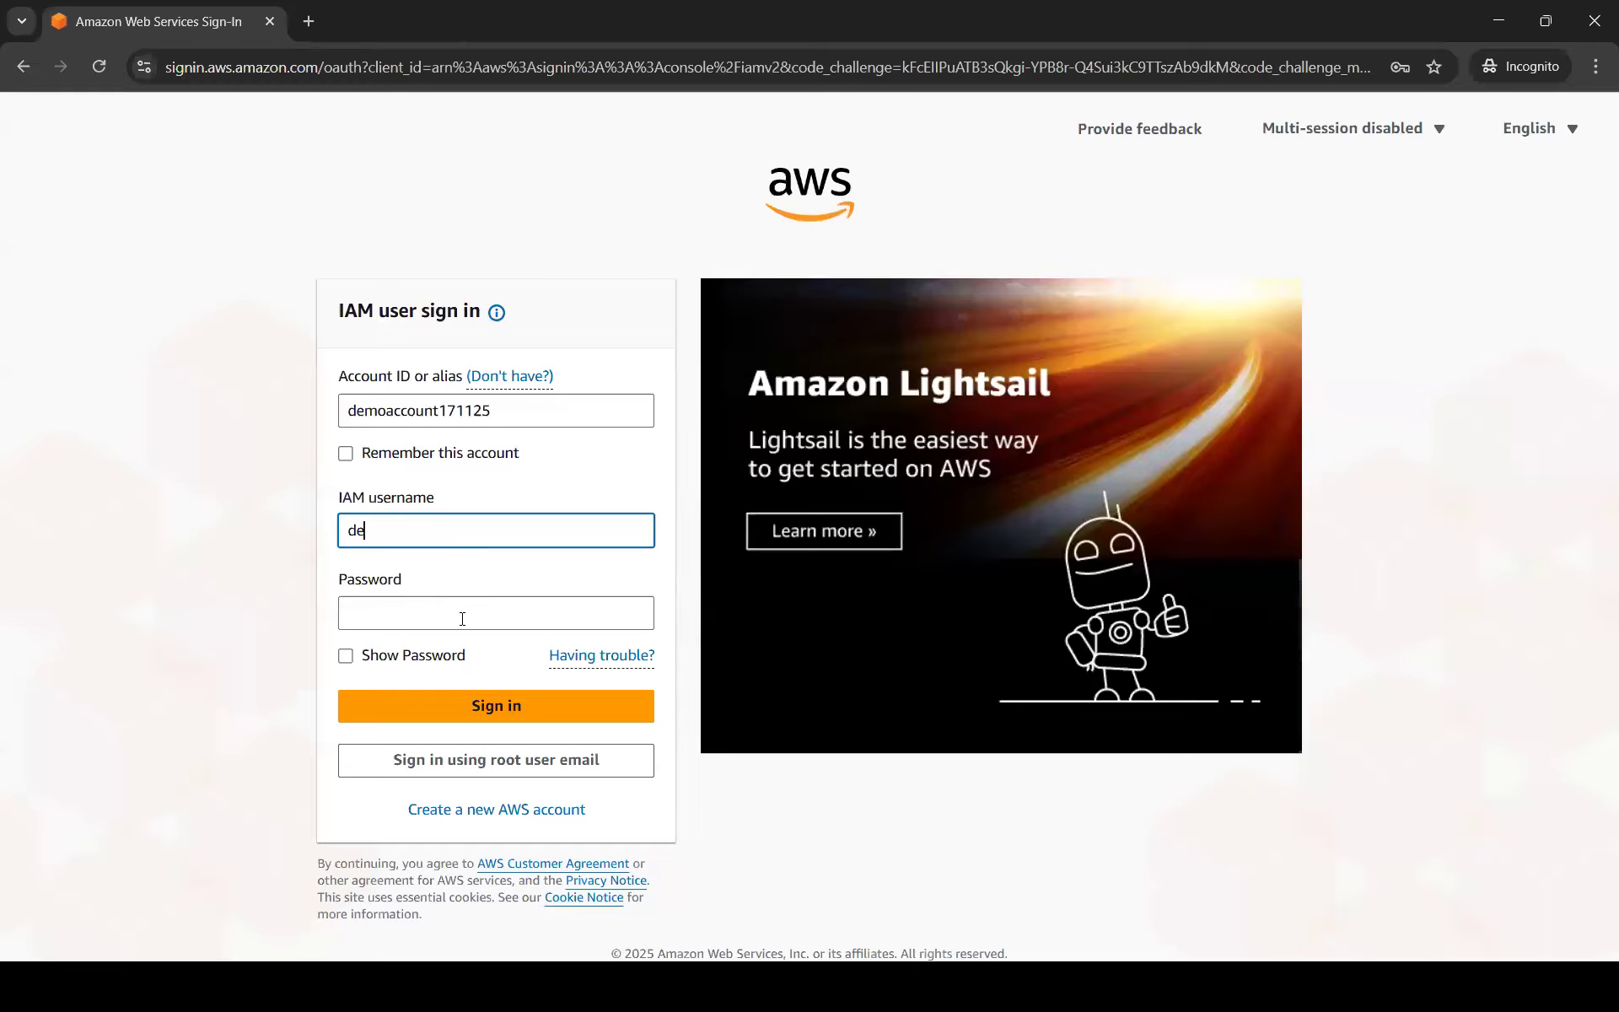
{"action": "type", "text": "mouser"}
{"action": "key", "text": "Tab"}
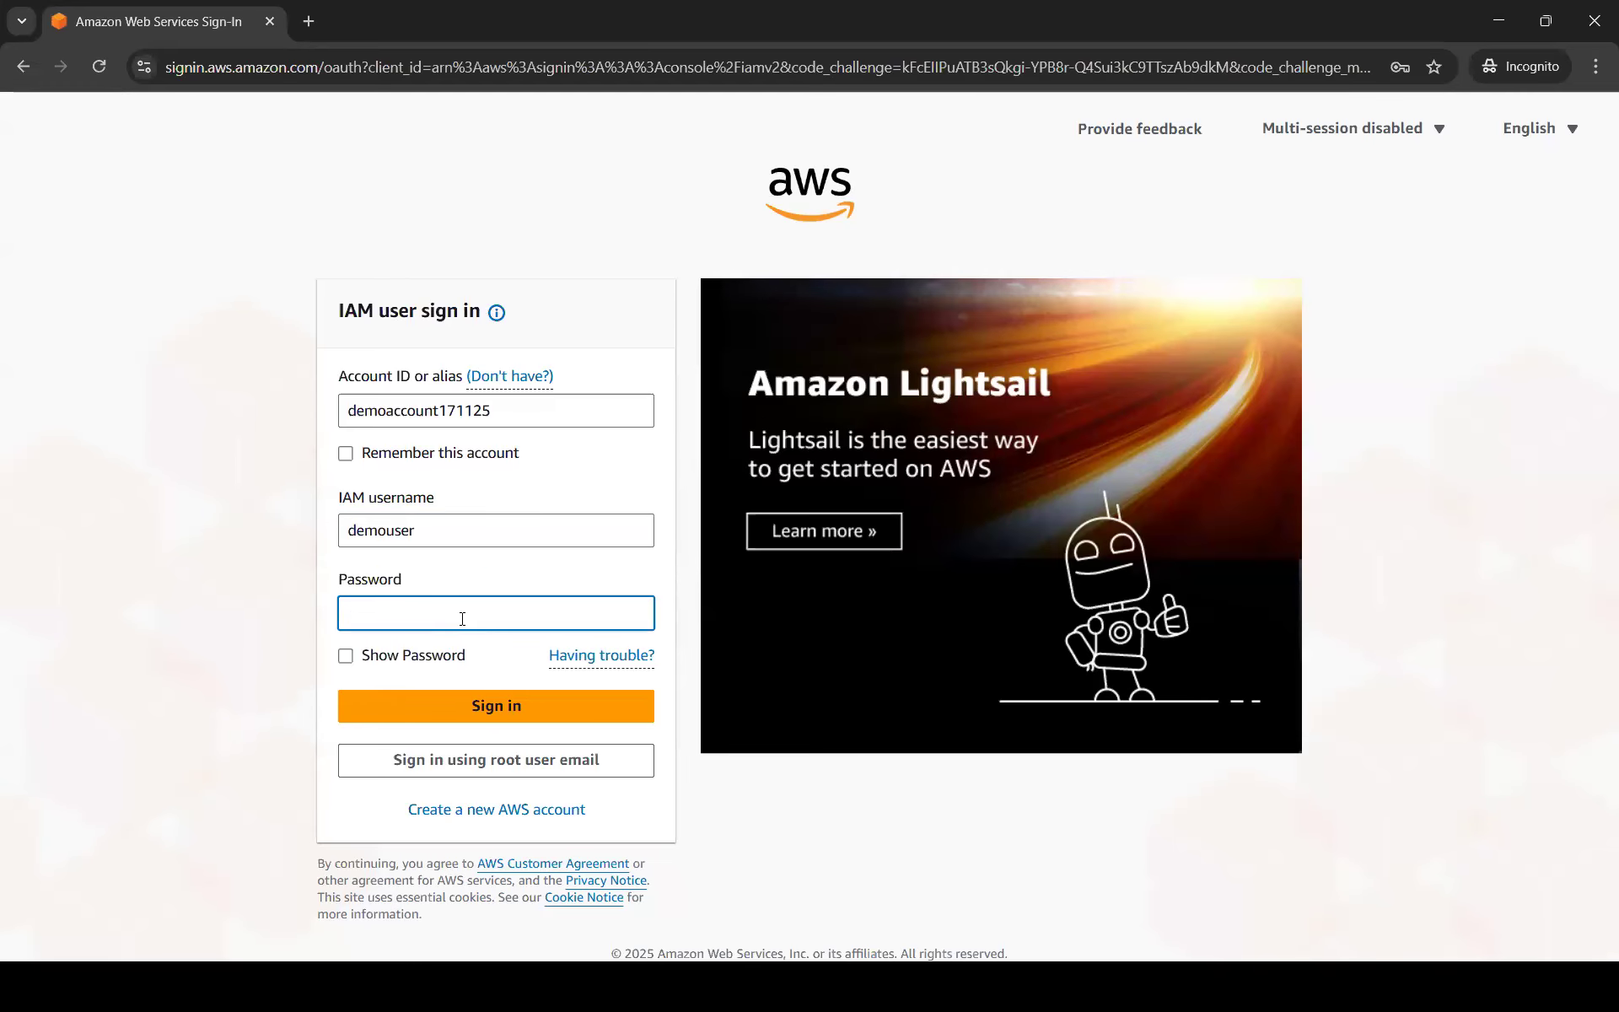
{"action": "type", "text": "*******"}
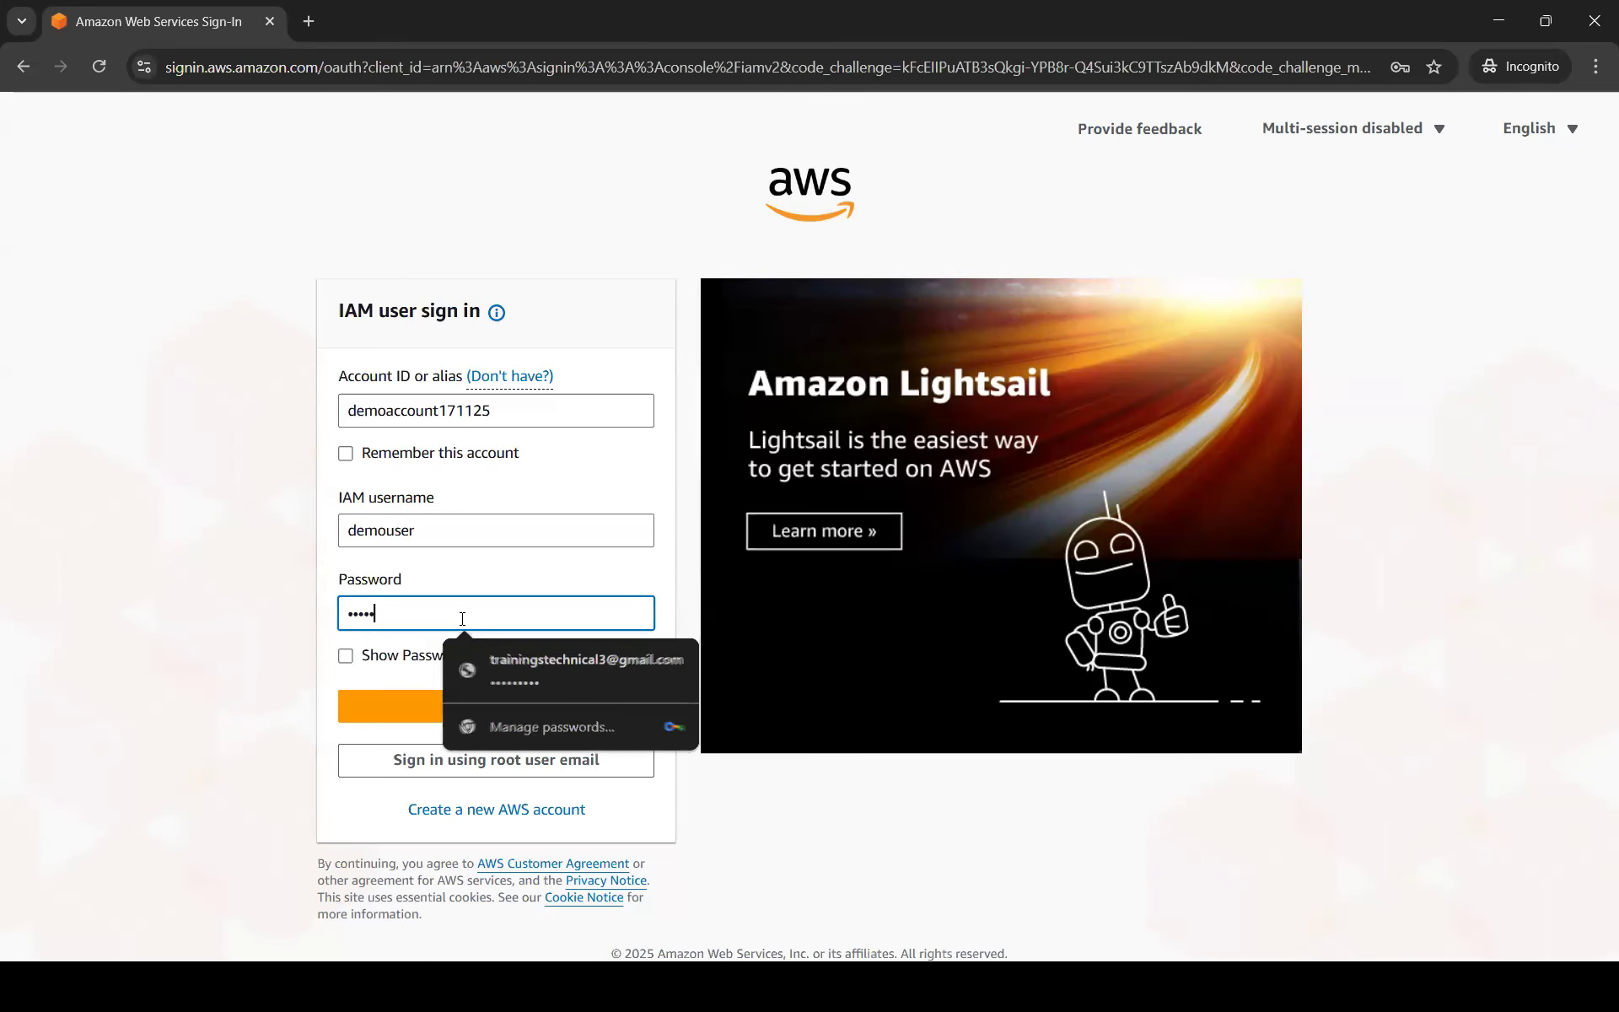
{"action": "type", "text": "*"}
{"action": "key", "text": "Return"}
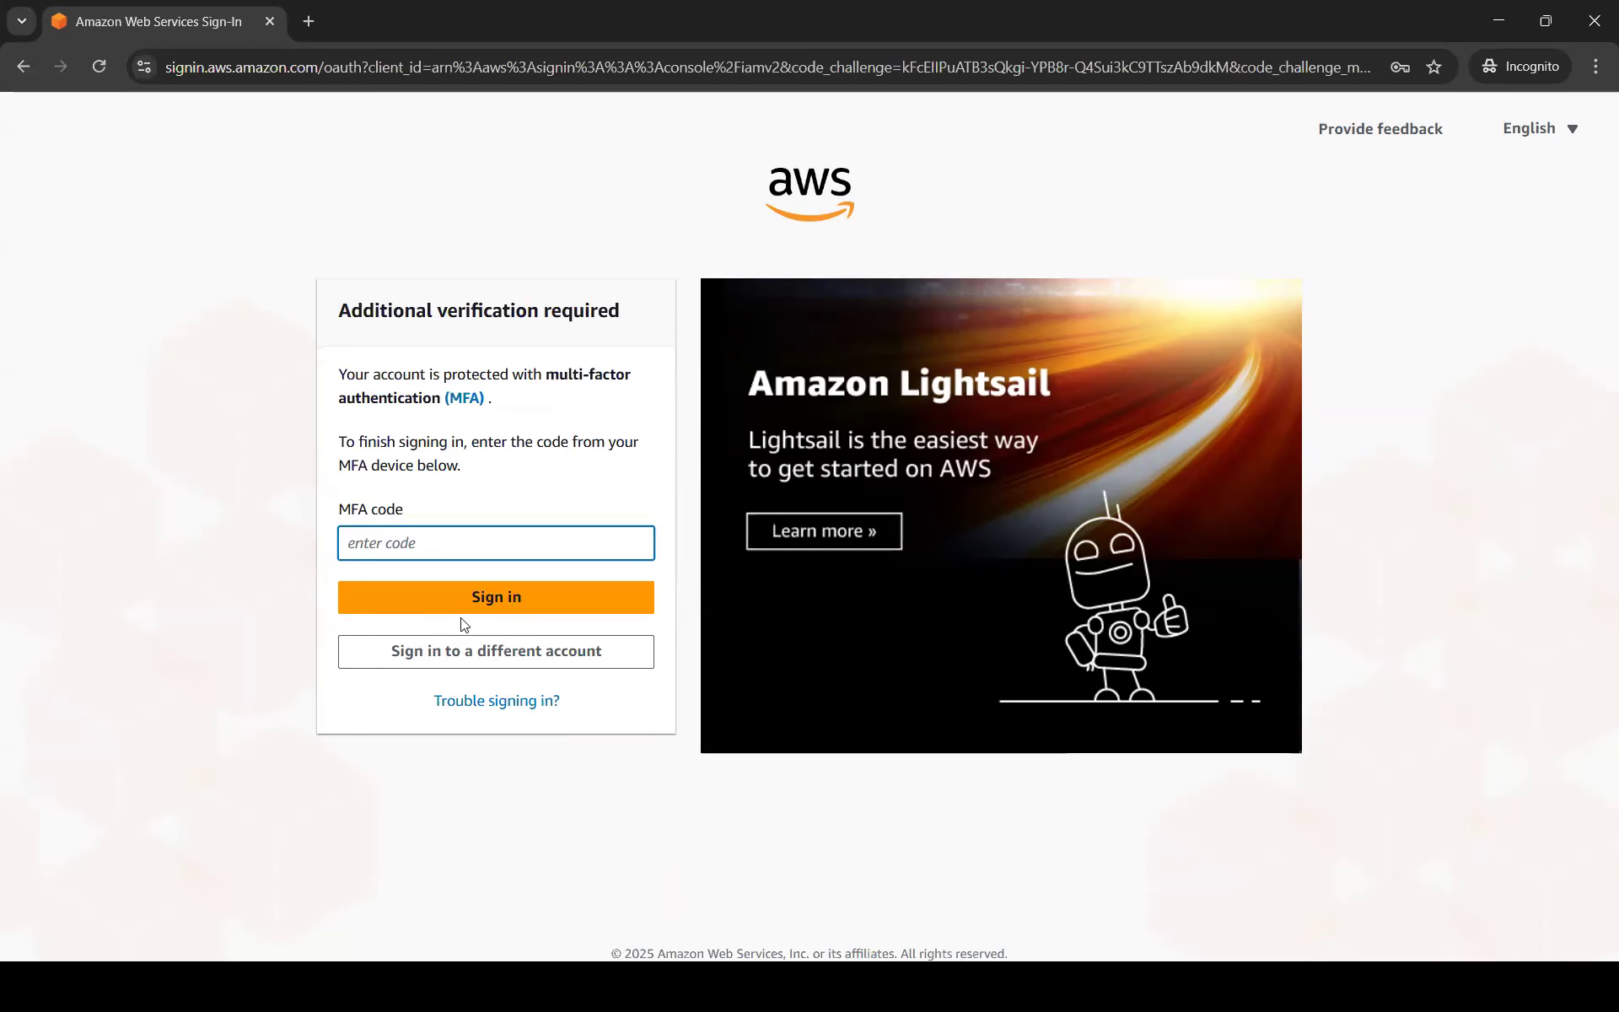
{"action": "left_click", "coordinate": [473, 613]}
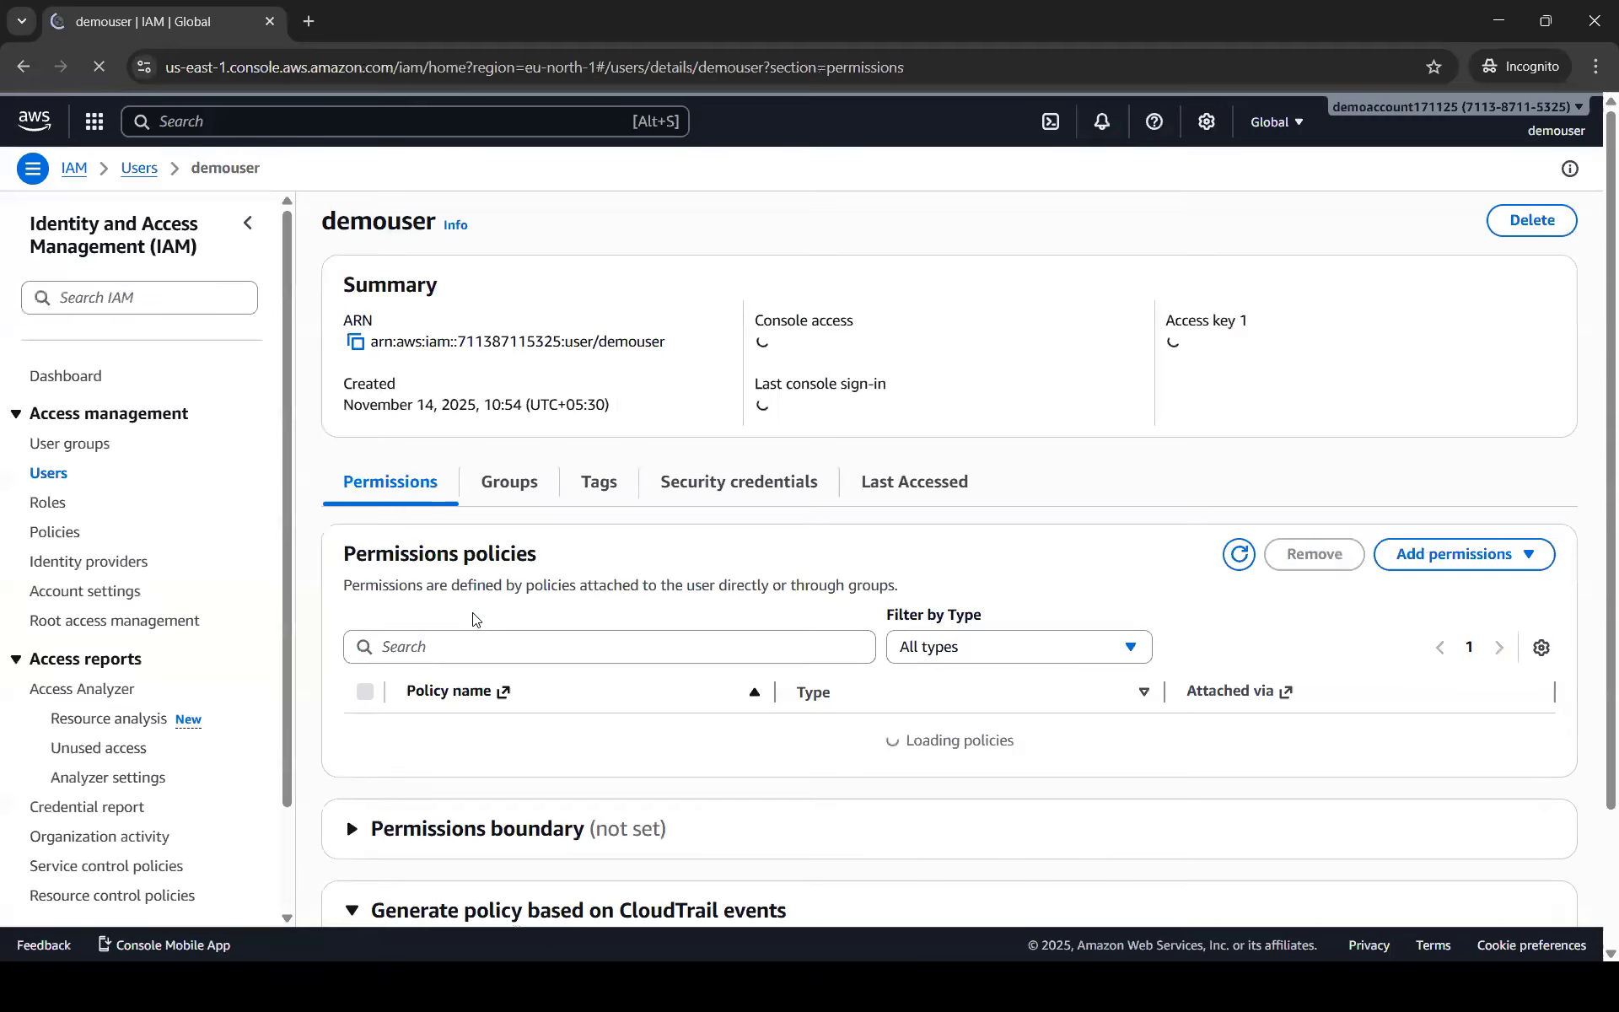
- Compare demouser's session with the administrator's MFA view, ending on the administrator's window
{"action": "scroll", "coordinate": [474, 618], "scroll_direction": "down", "scroll_amount": 6}
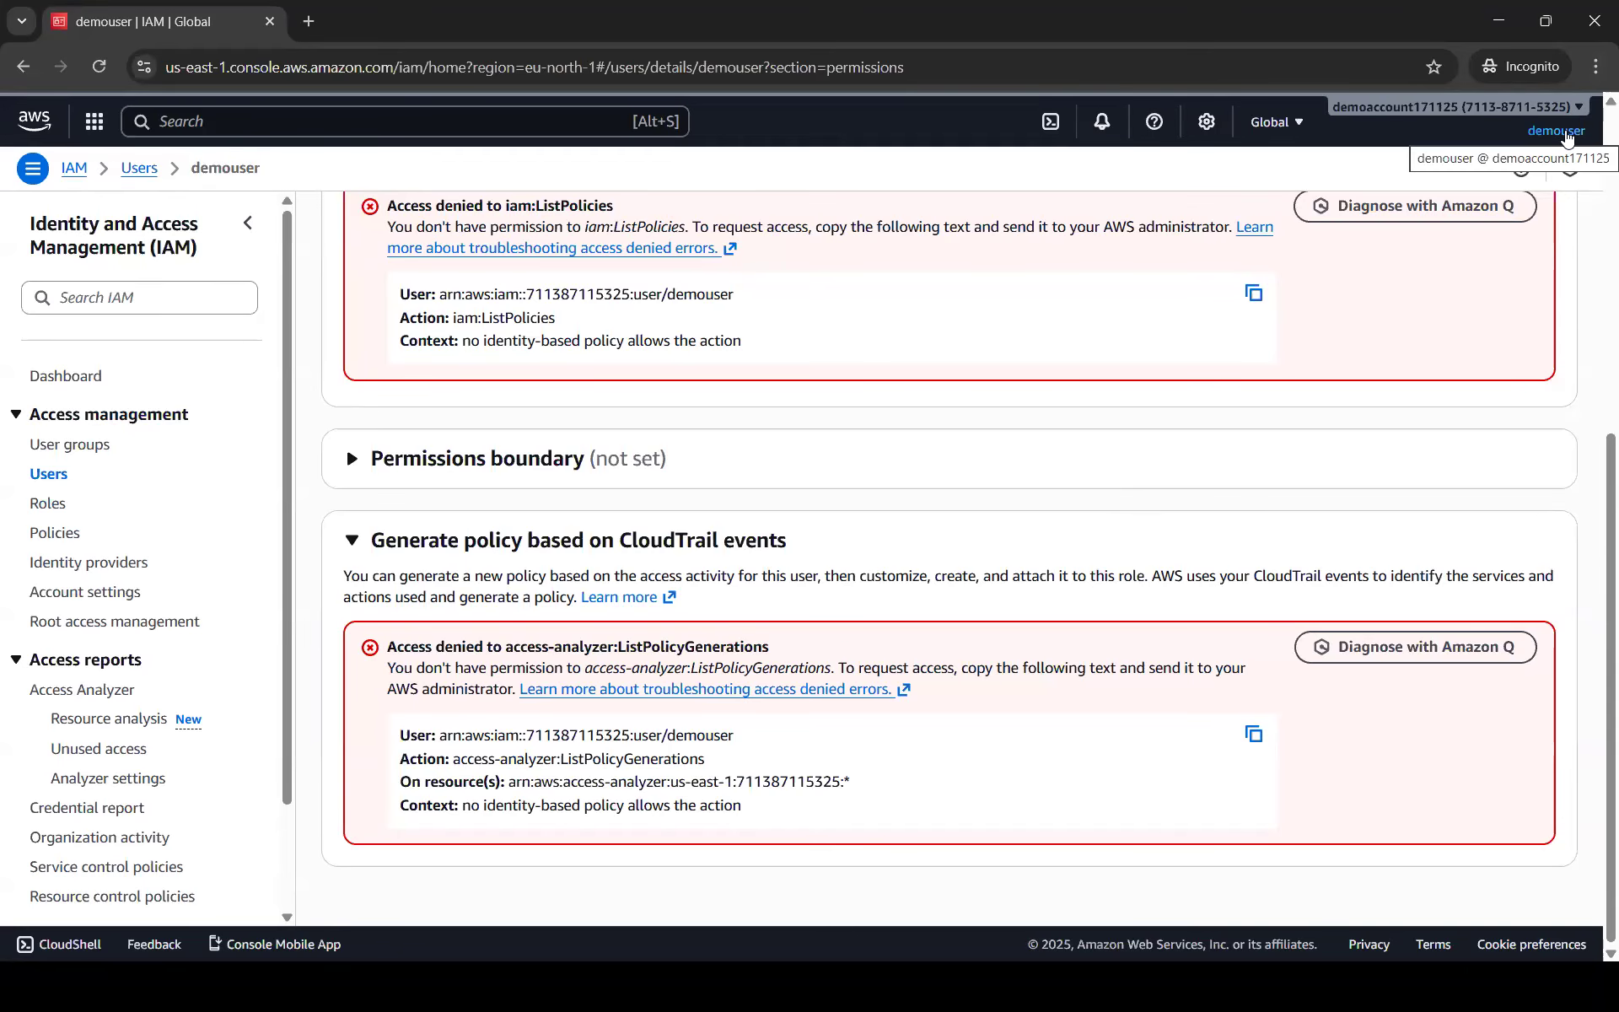
{"action": "key", "text": "alt+Tab"}
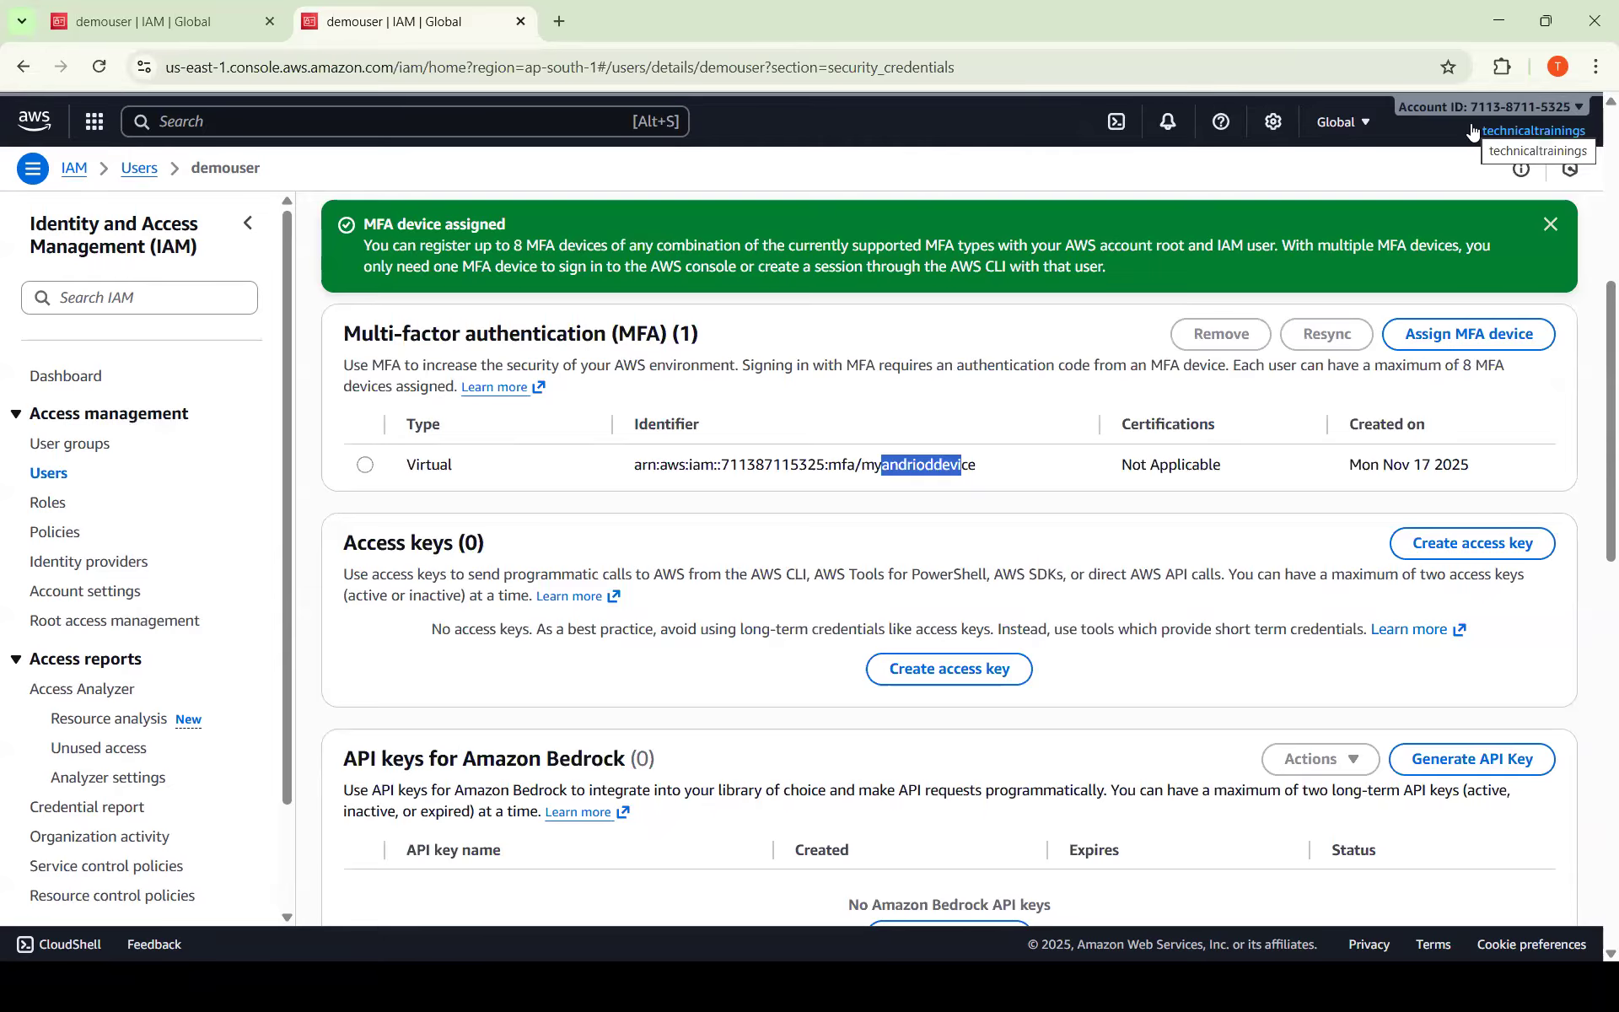
{"action": "key", "text": "alt+Tab"}
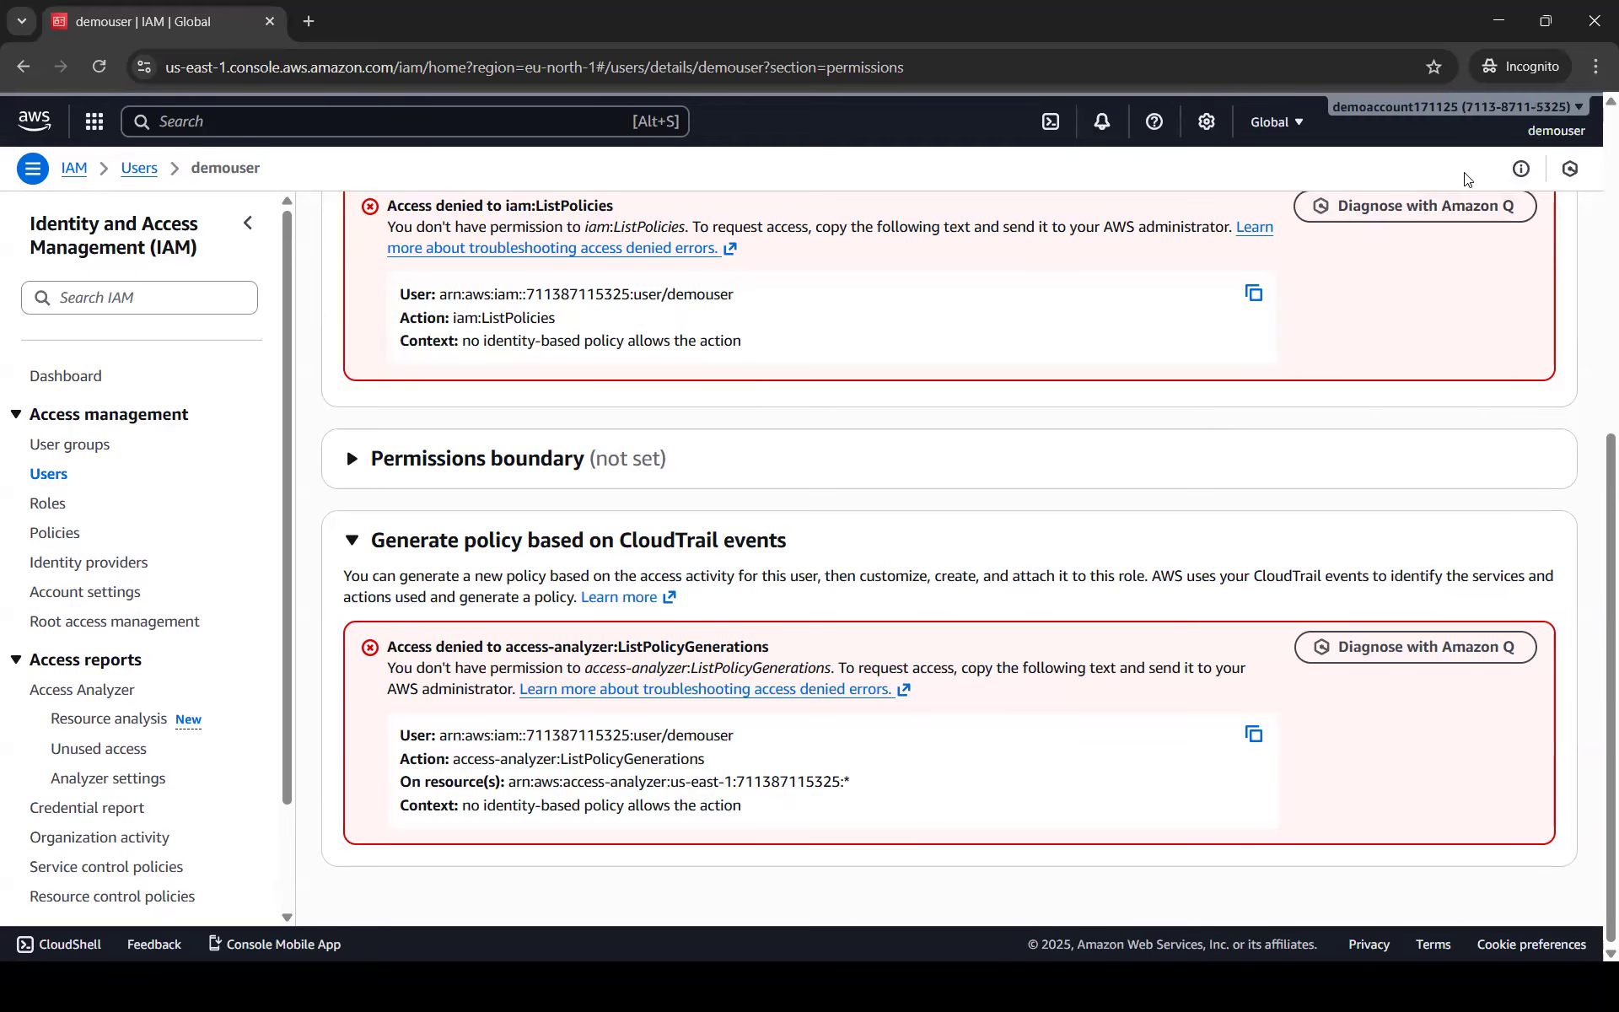
{"action": "key", "text": "alt+Tab"}
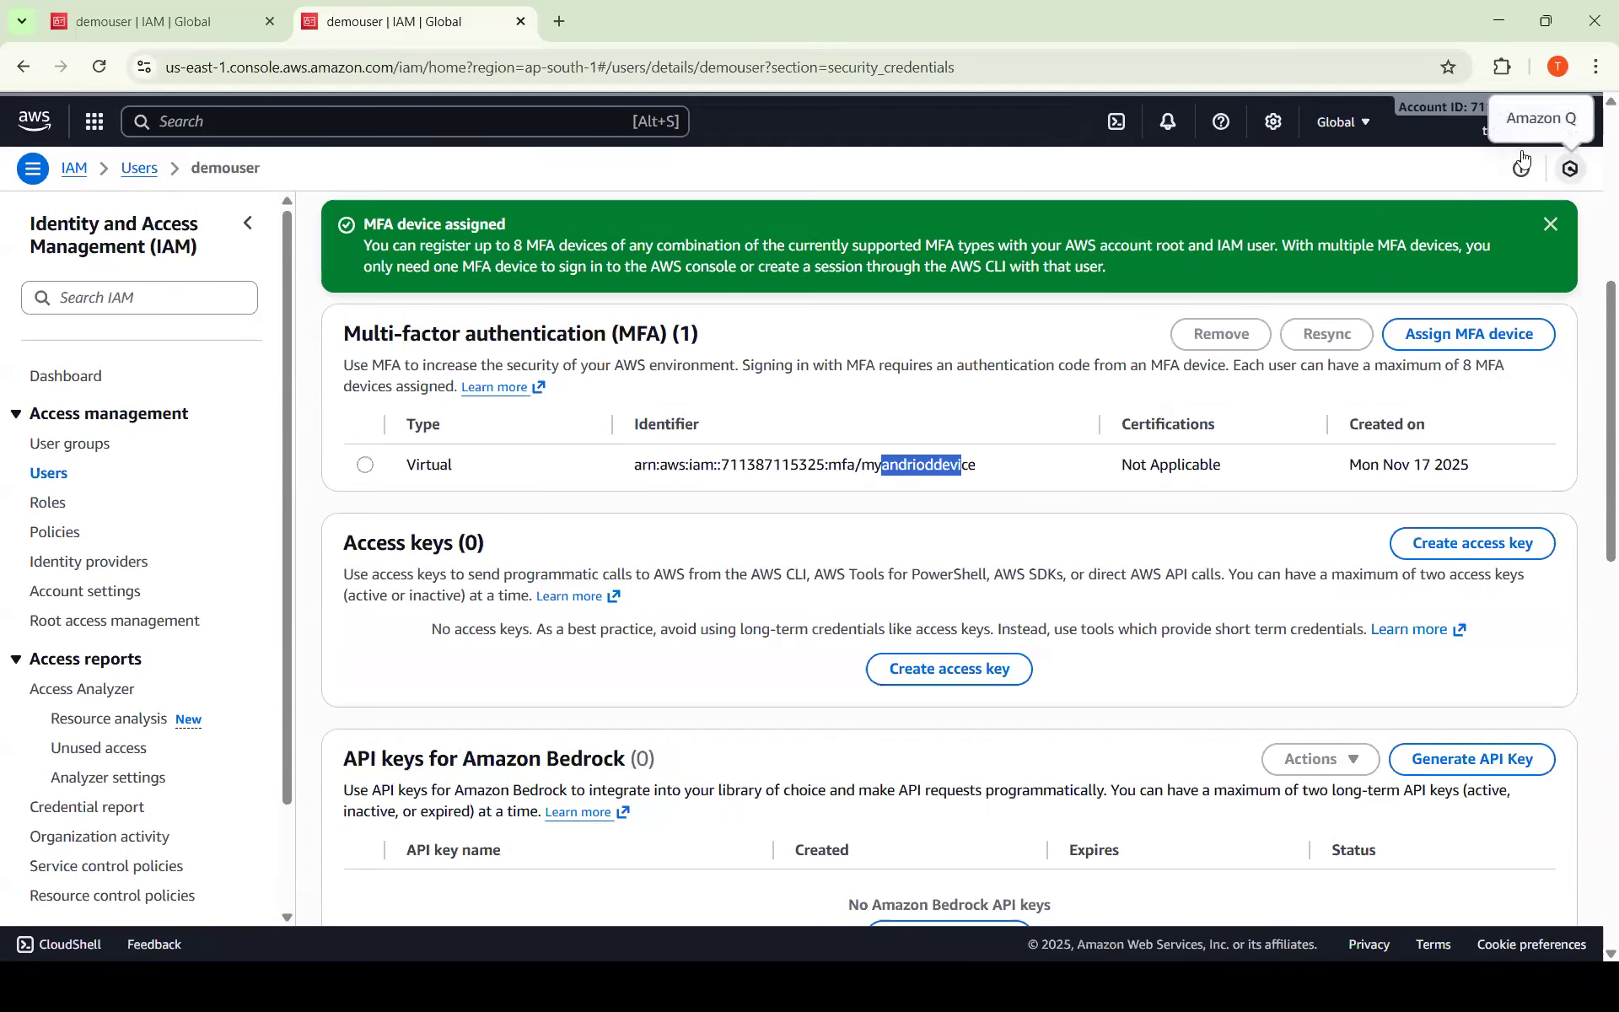
{"action": "key", "text": "alt+Tab"}
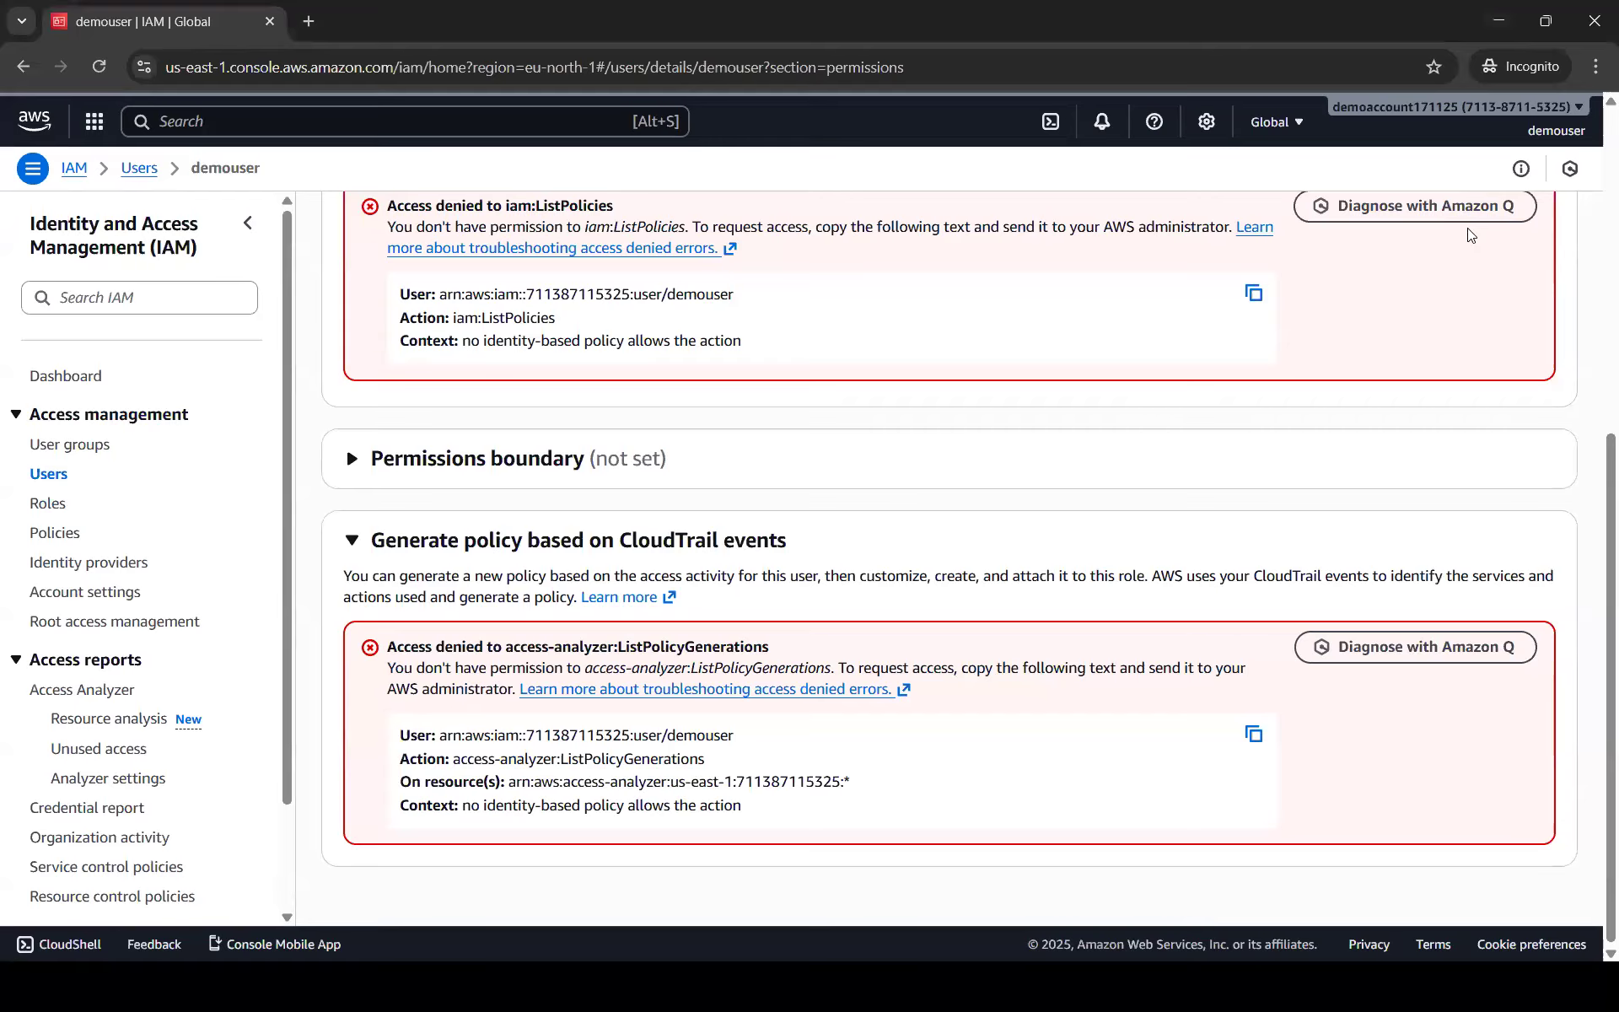
{"action": "key", "text": "alt+Tab"}
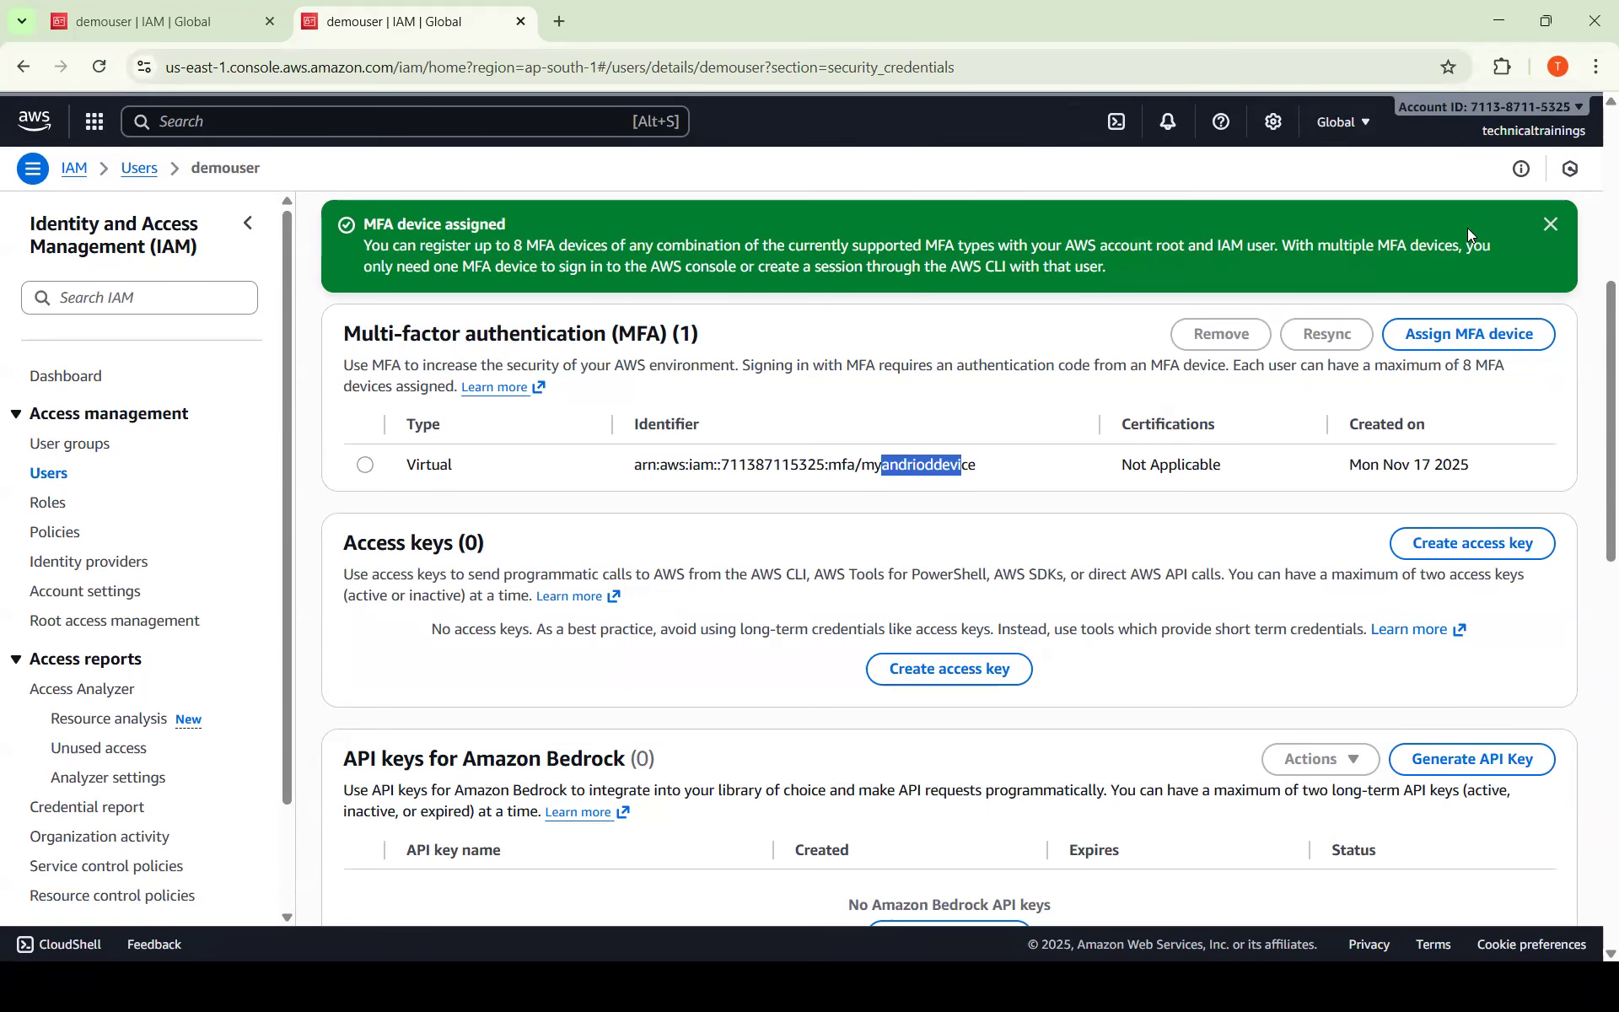
{"action": "key", "text": "alt+Tab"}
{"action": "key", "text": "alt+Tab"}
- Show the IAM Users list with demouser's Virtual MFA device, briefly checking demouser's account menu
{"action": "left_click", "coordinate": [35, 475]}
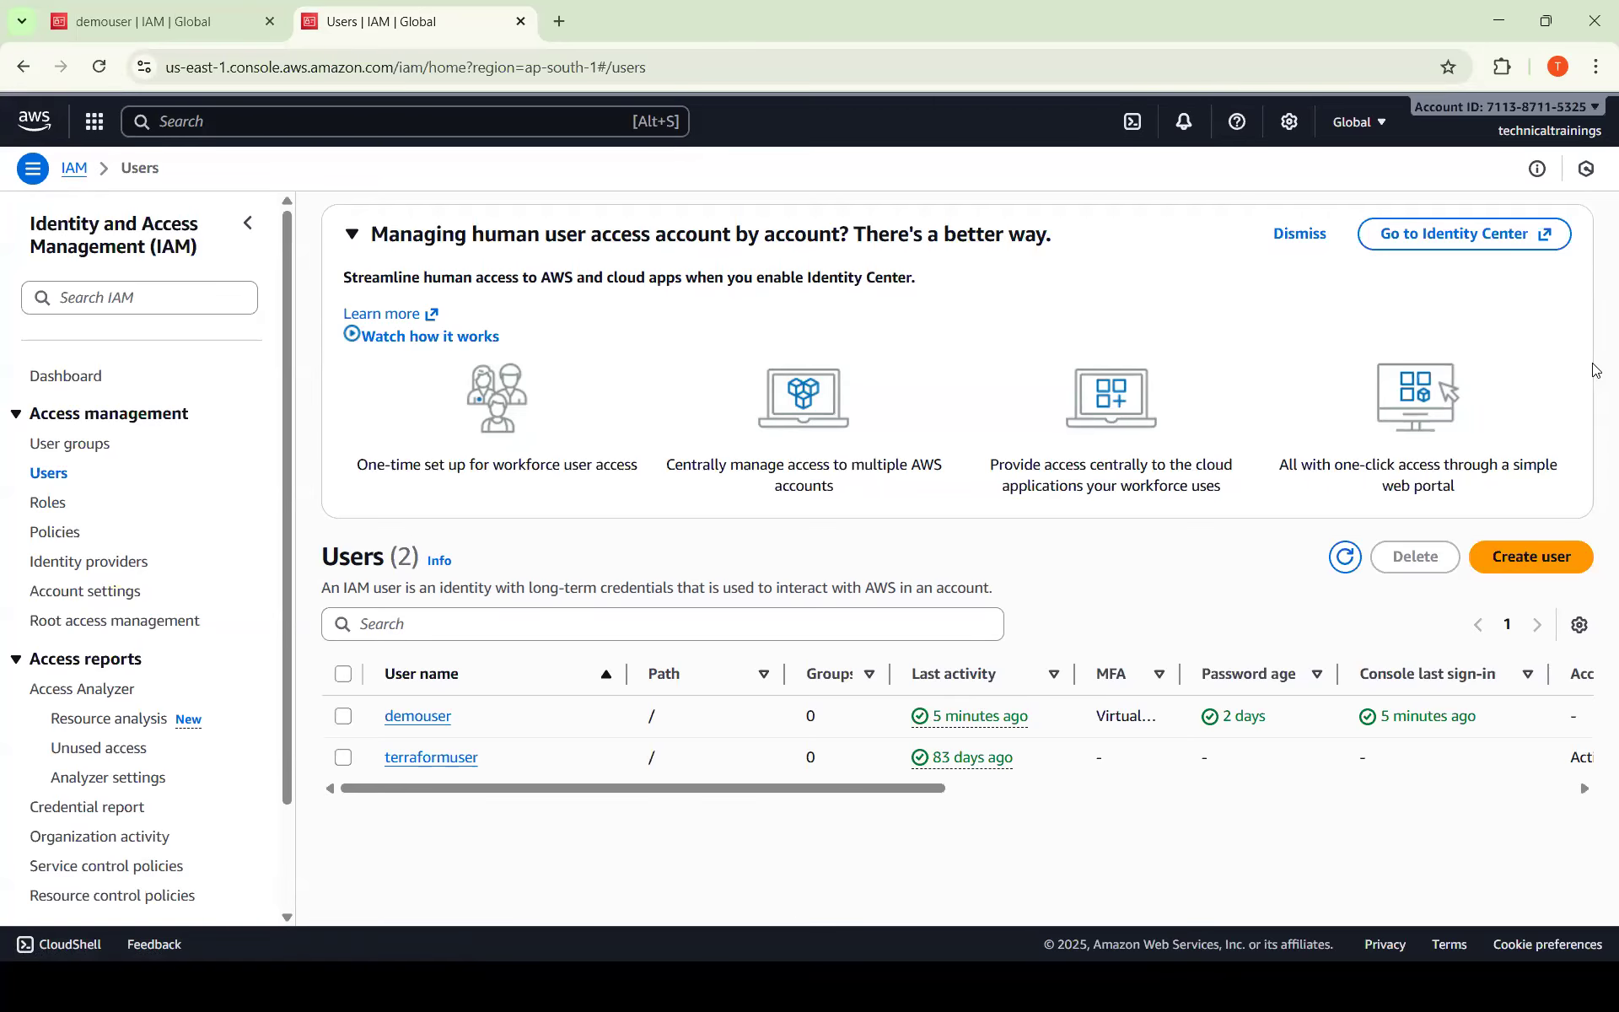
{"action": "key", "text": "alt+Tab"}
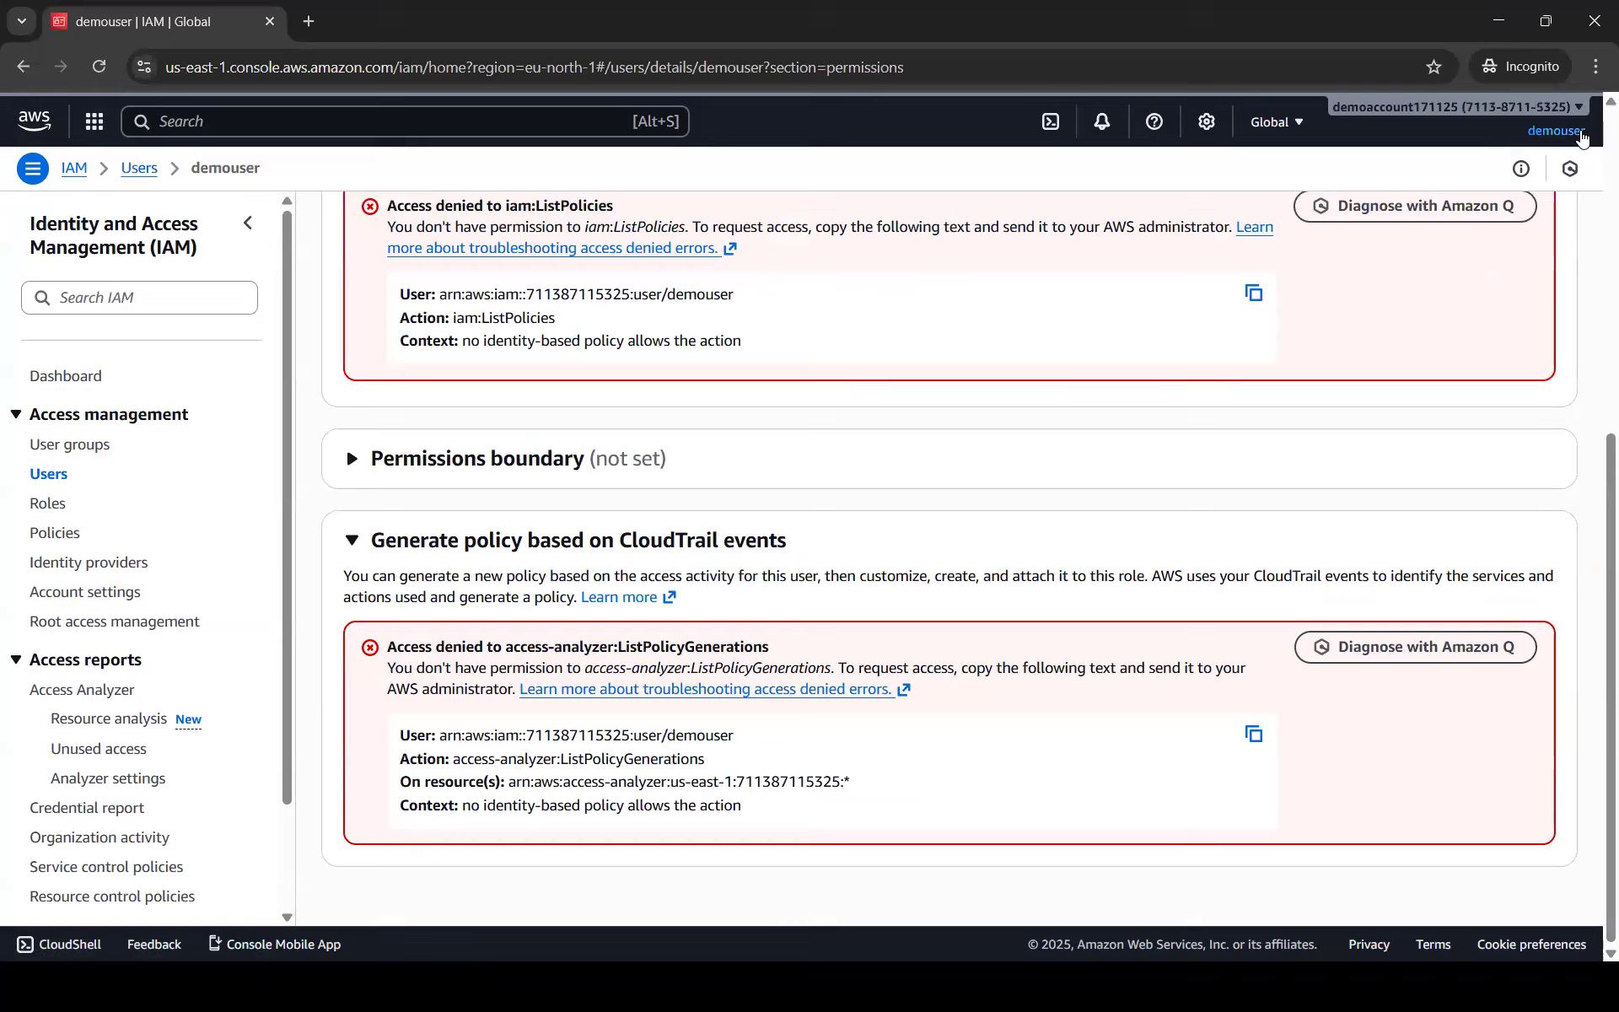
{"action": "left_click", "coordinate": [1555, 134]}
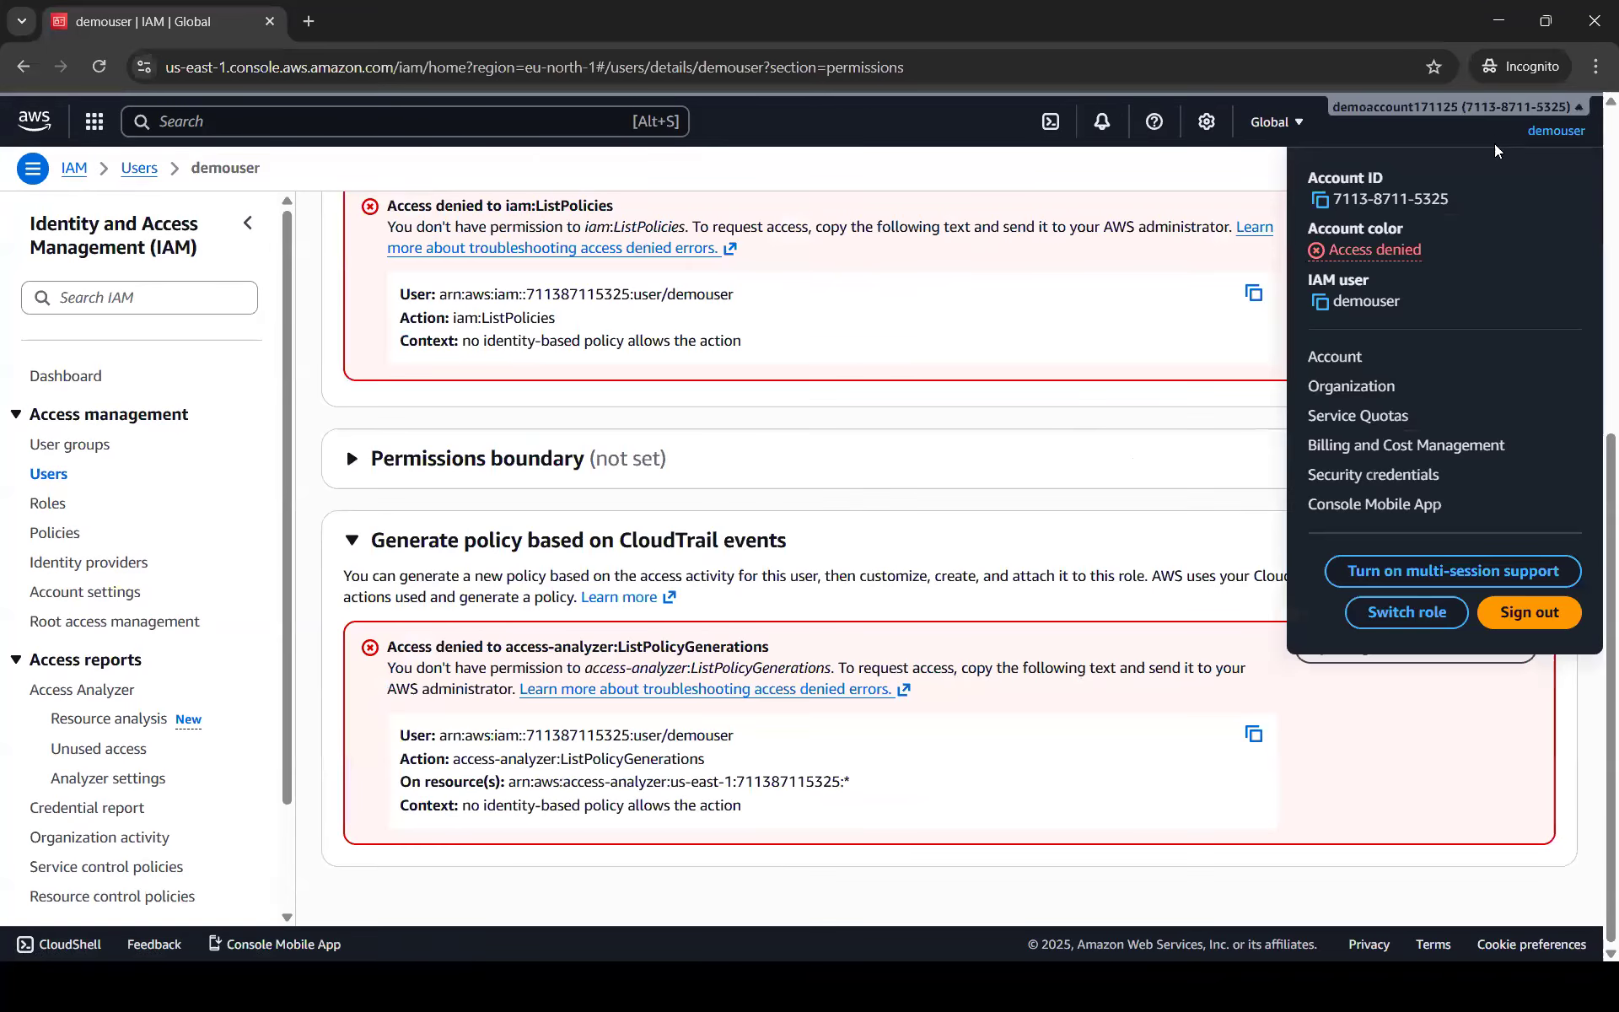
{"action": "key", "text": "alt+Tab"}
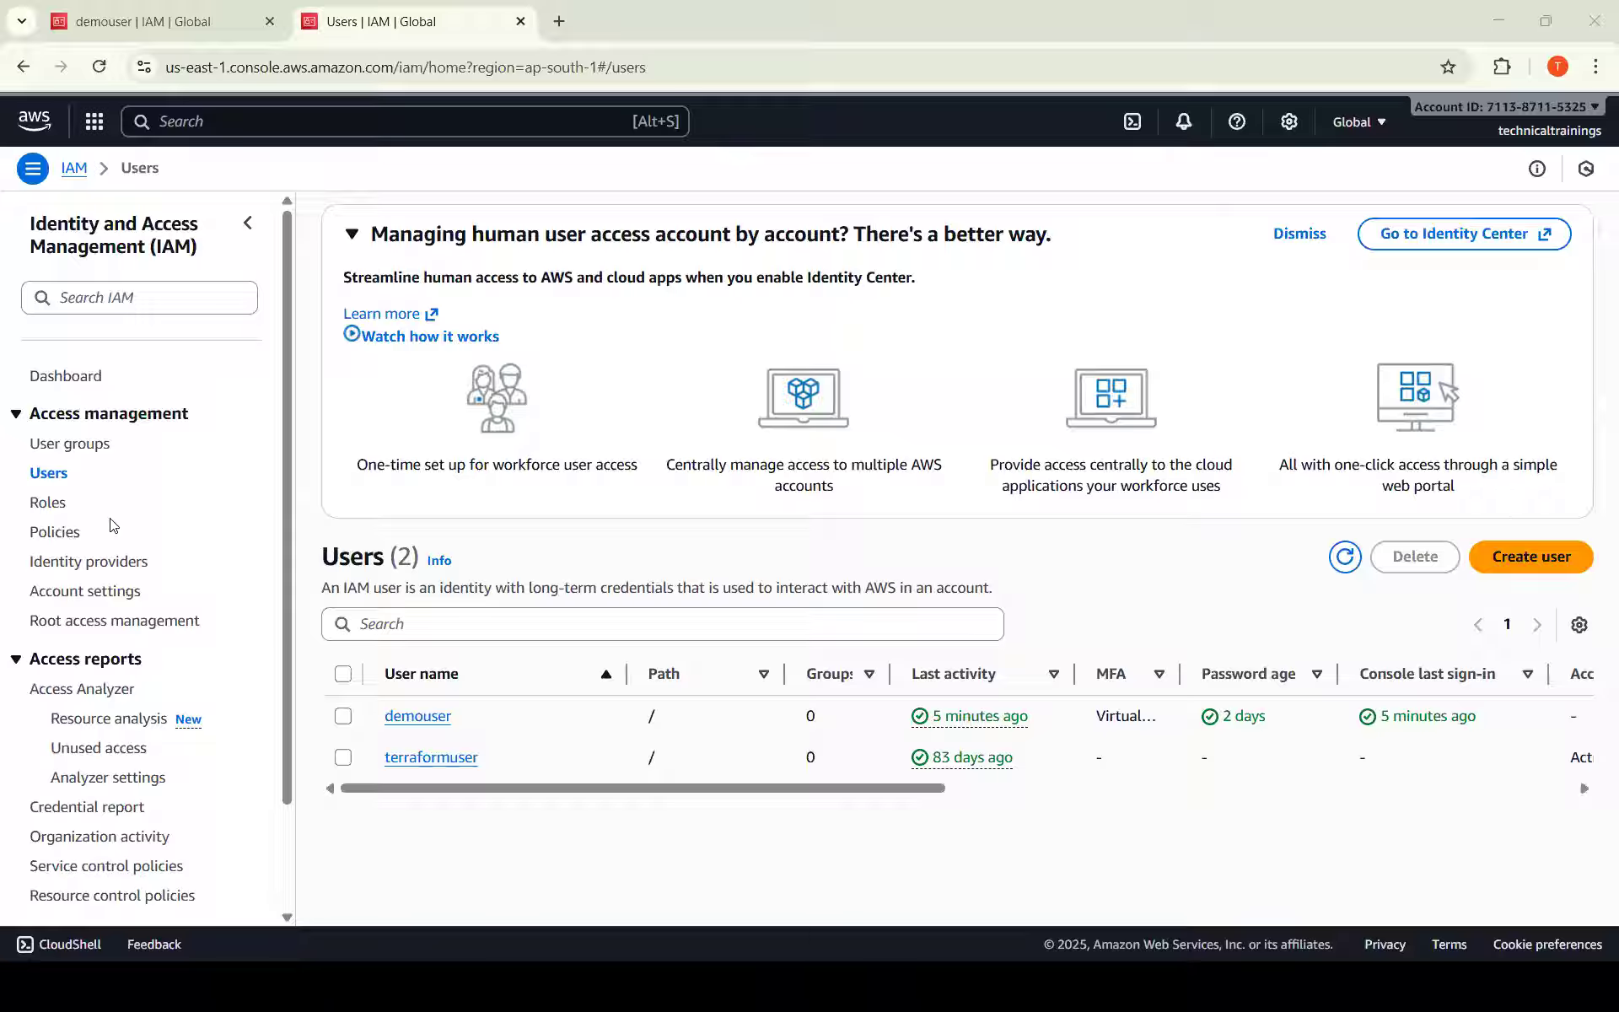
{"action": "key", "text": "alt+Tab"}
{"action": "key", "text": "alt+Tab"}
{"action": "key", "text": "alt+Tab"}
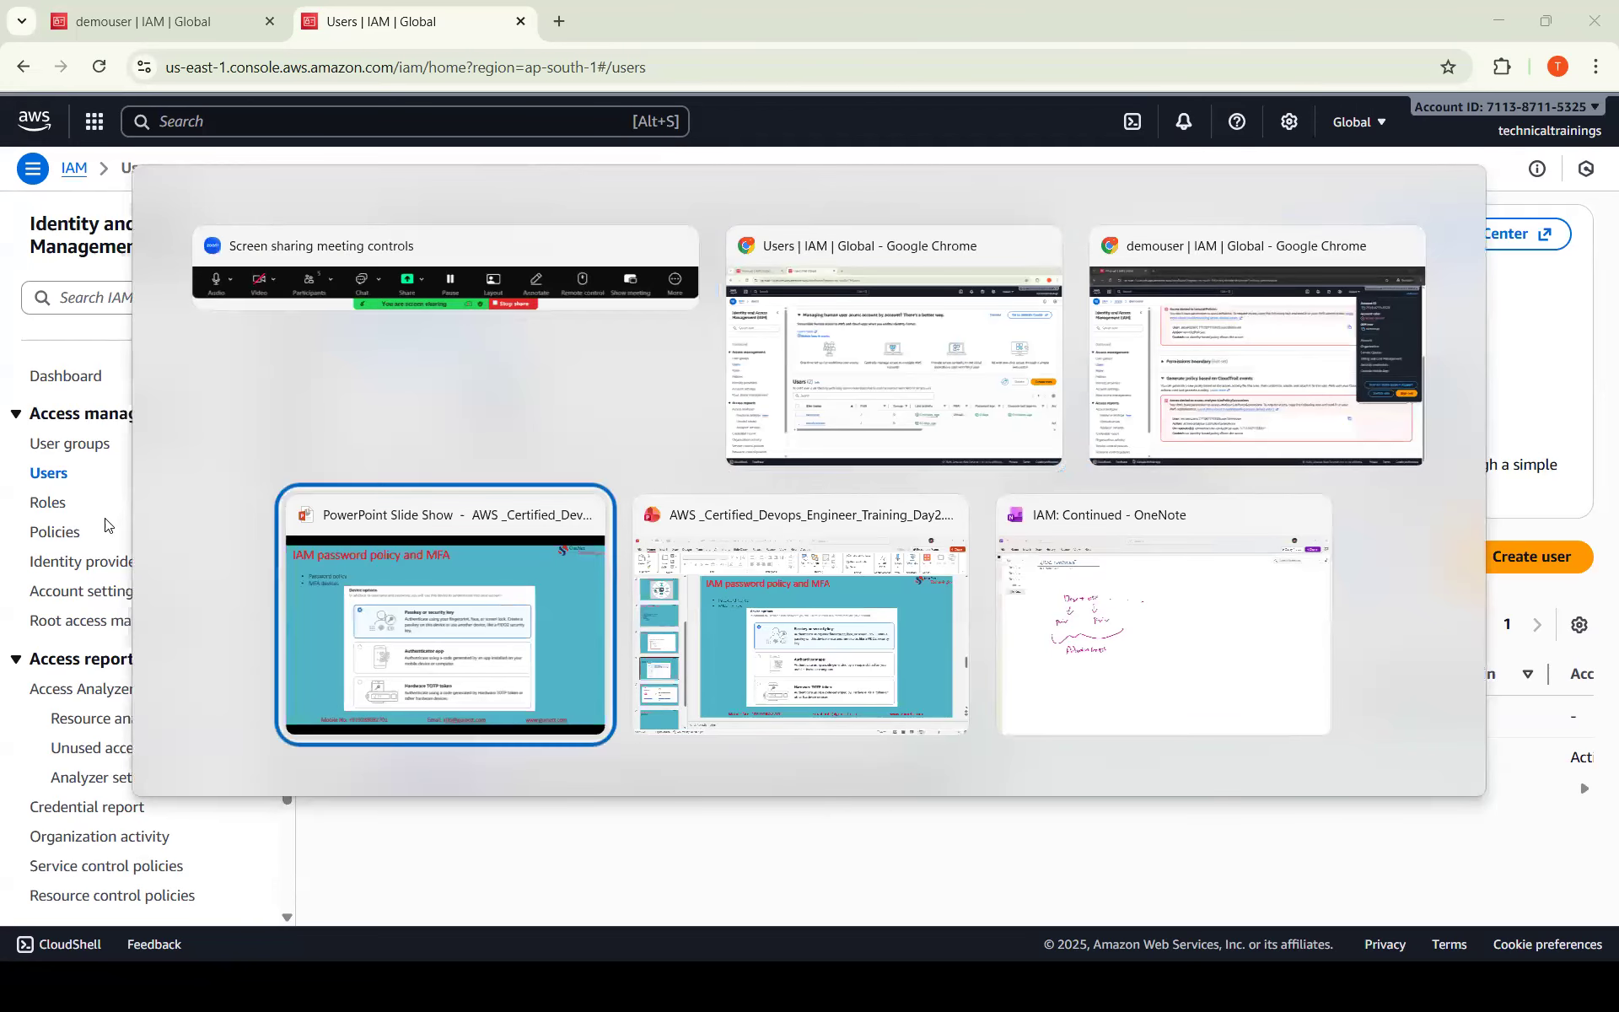
- Return to PowerPoint slide 7 and search Windows for 'power' to find PowerShell
{"action": "key", "text": "Escape"}
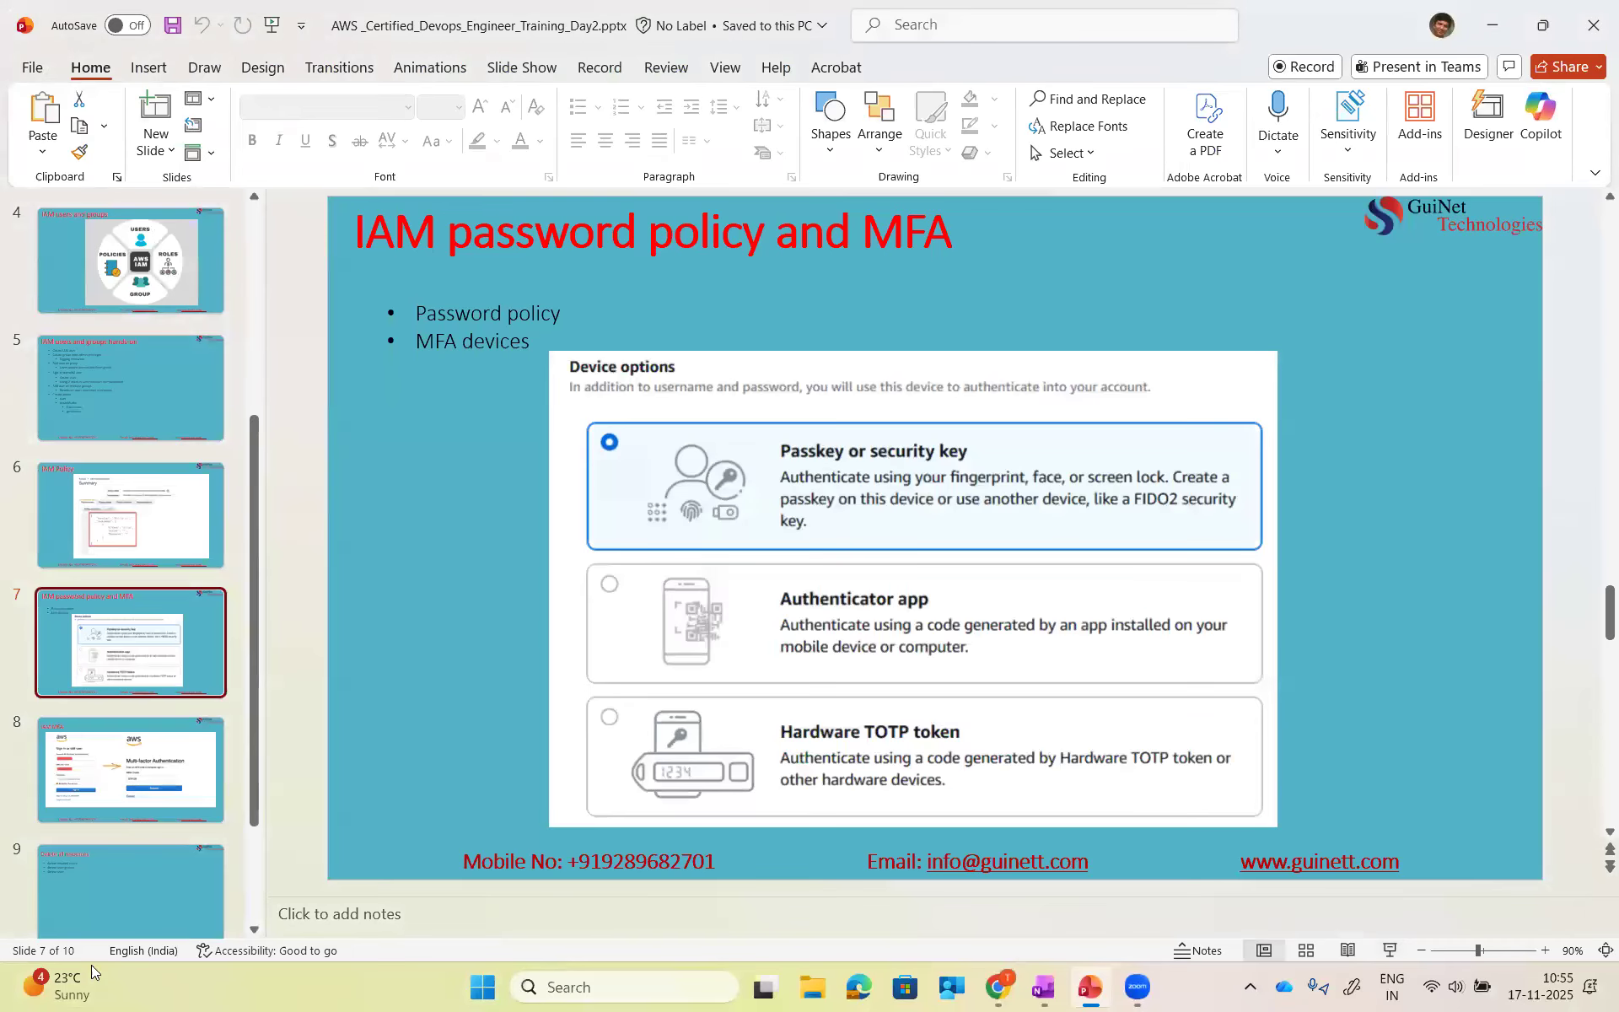
{"action": "left_click", "coordinate": [581, 991]}
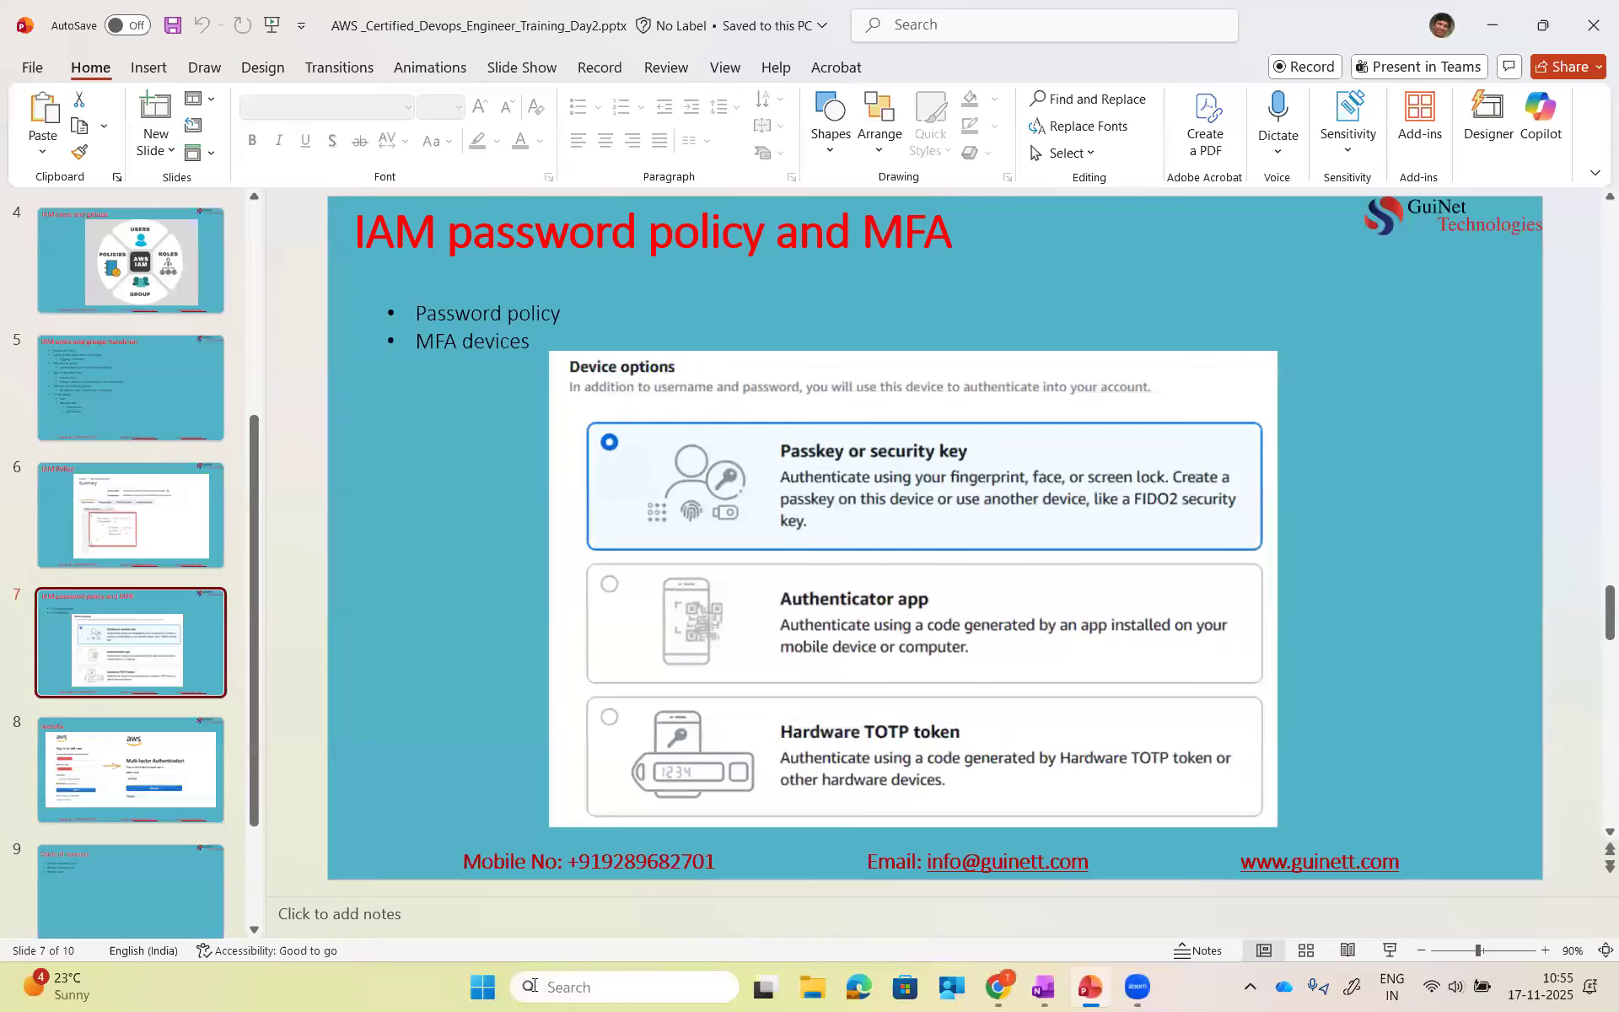
{"action": "type", "text": "power"}
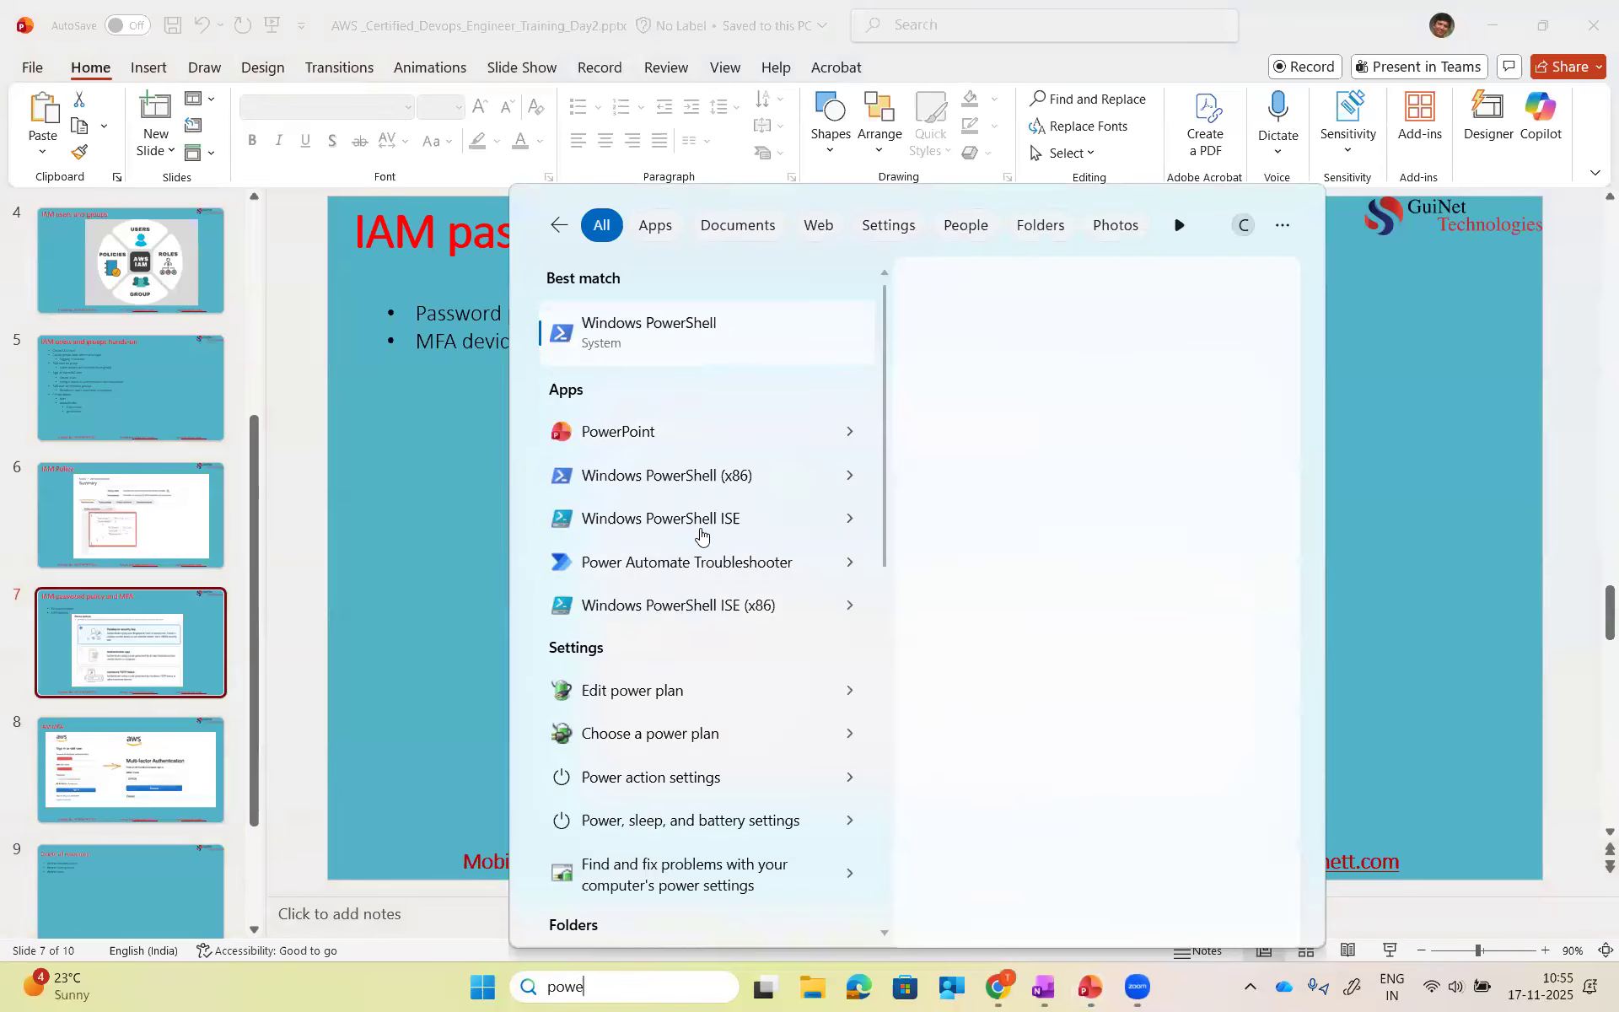